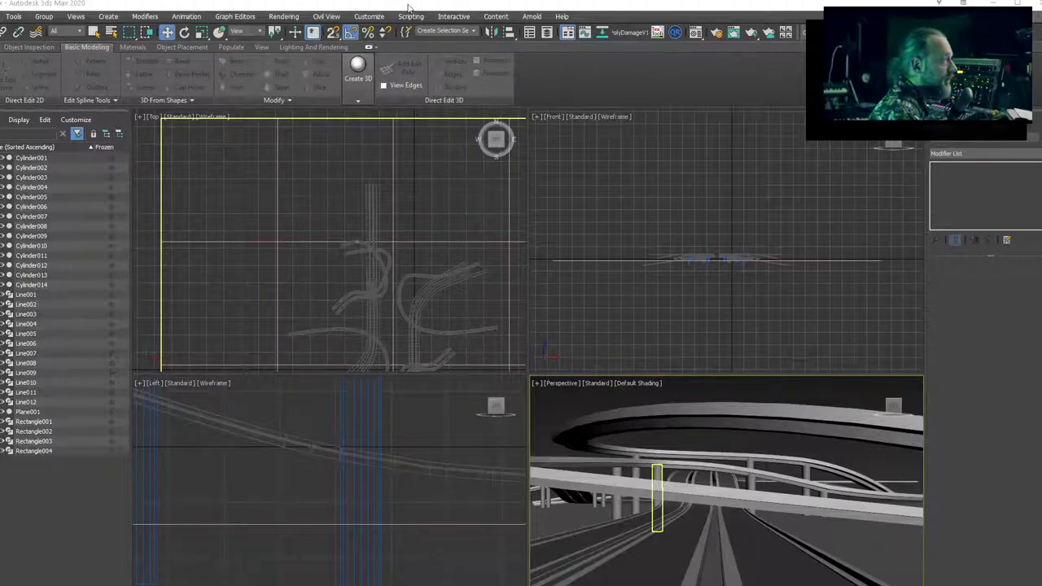
Enlarge the perspective viewport and examine the elevated roads and pillars from close up and from a distance.
left_click_drag(410, 6, 411, 0)
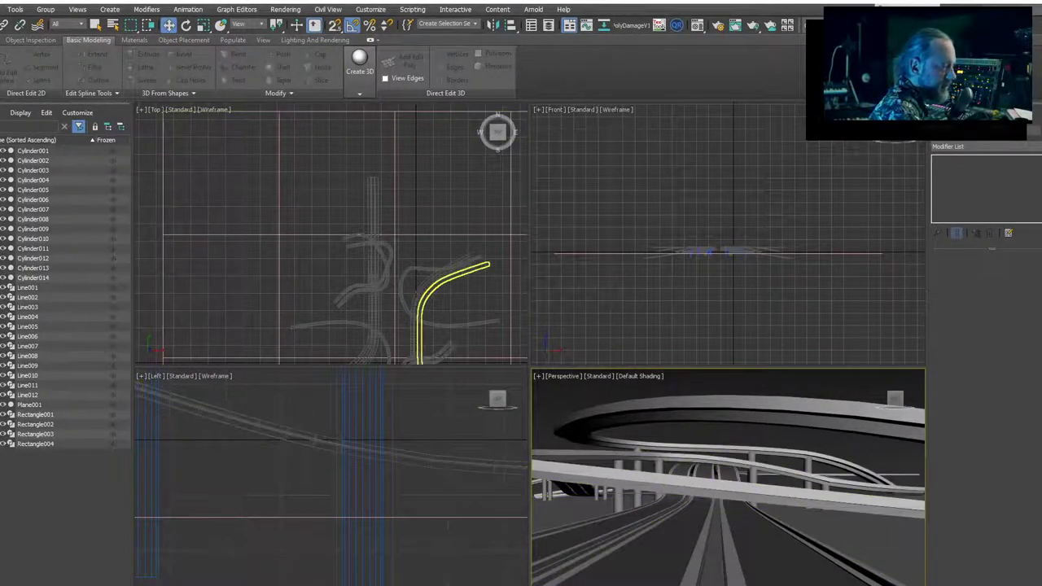
key("ctrl+r")
left_click_drag(769, 505, 760, 526)
middle_click_drag(759, 527, 717, 485, "alt")
scroll(741, 478, "up", 3)
left_click_drag(717, 485, 718, 492)
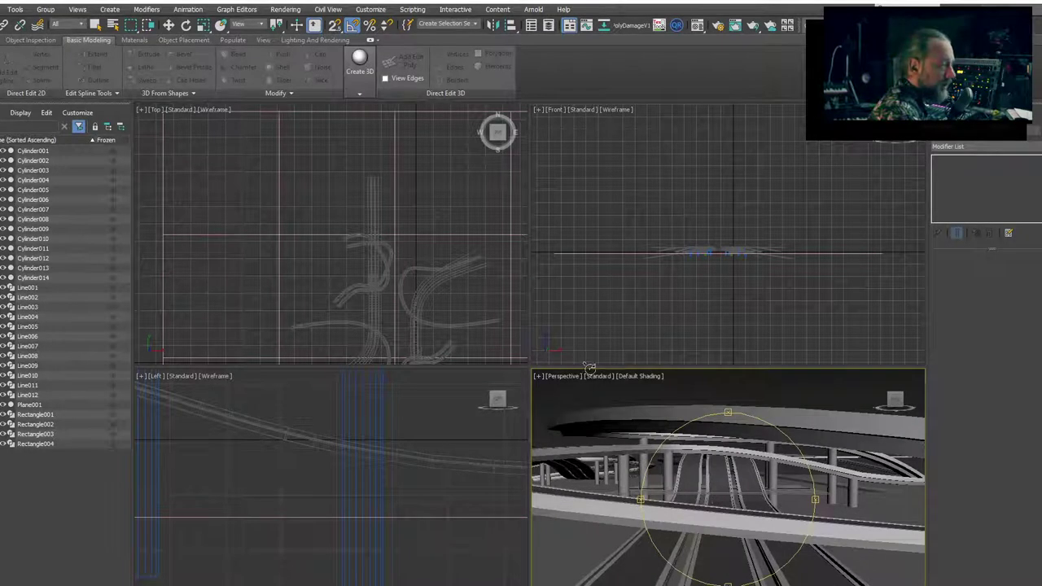
left_click_drag(590, 286, 590, 289)
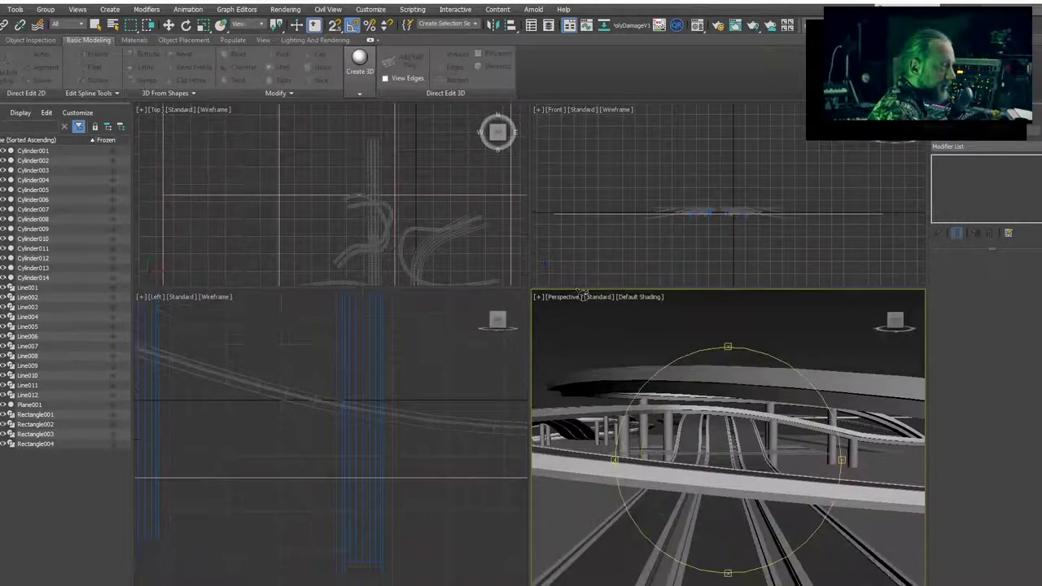
left_click_drag(529, 331, 452, 329)
left_click_drag(681, 449, 683, 449)
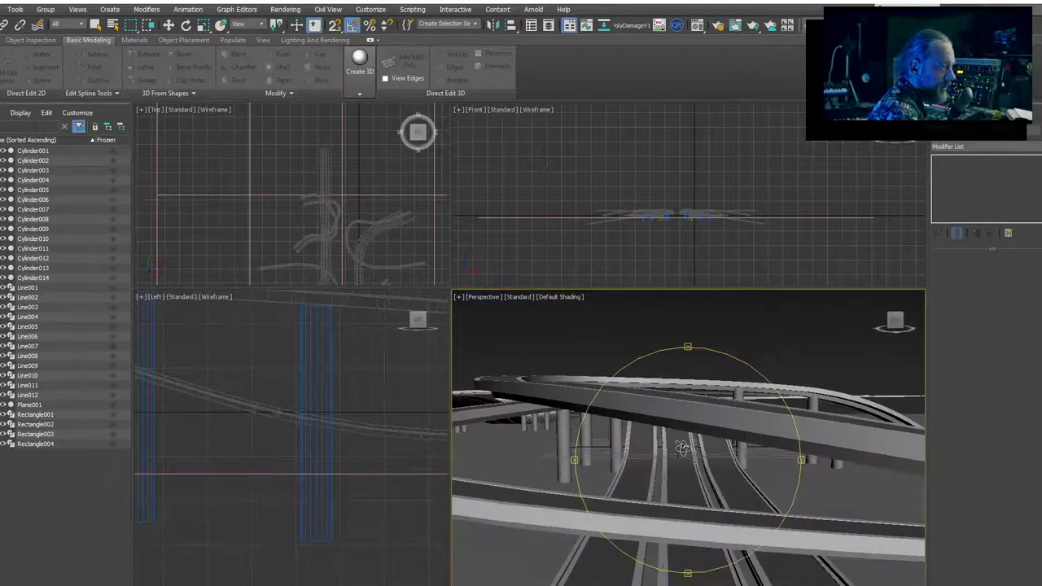
scroll(682, 452, "down", 8)
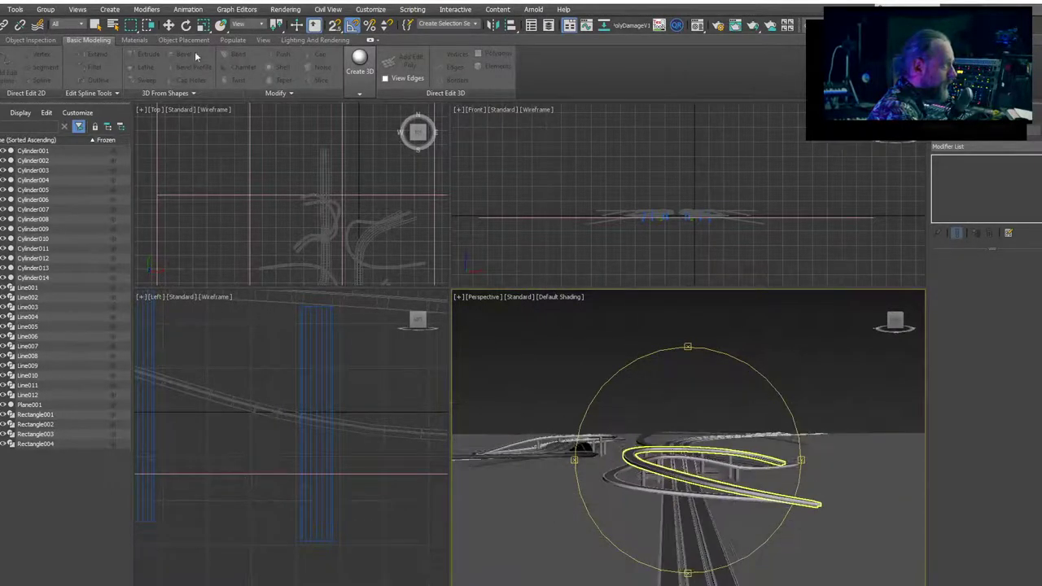
Select all road, pillar and ground objects in the scene and start exporting only the selection.
left_click(168, 26)
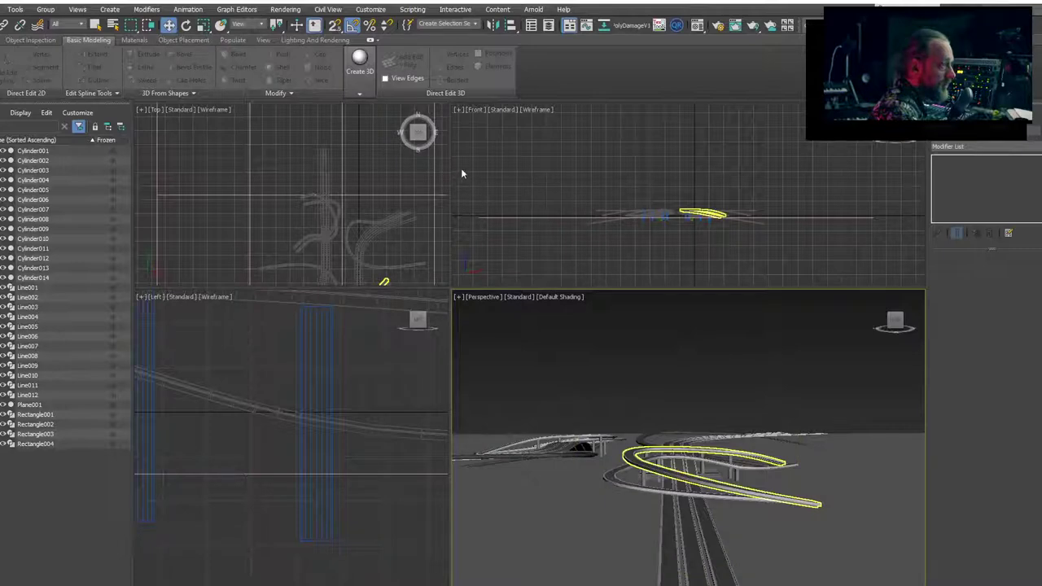
left_click_drag(462, 169, 895, 257)
left_click(1, 10)
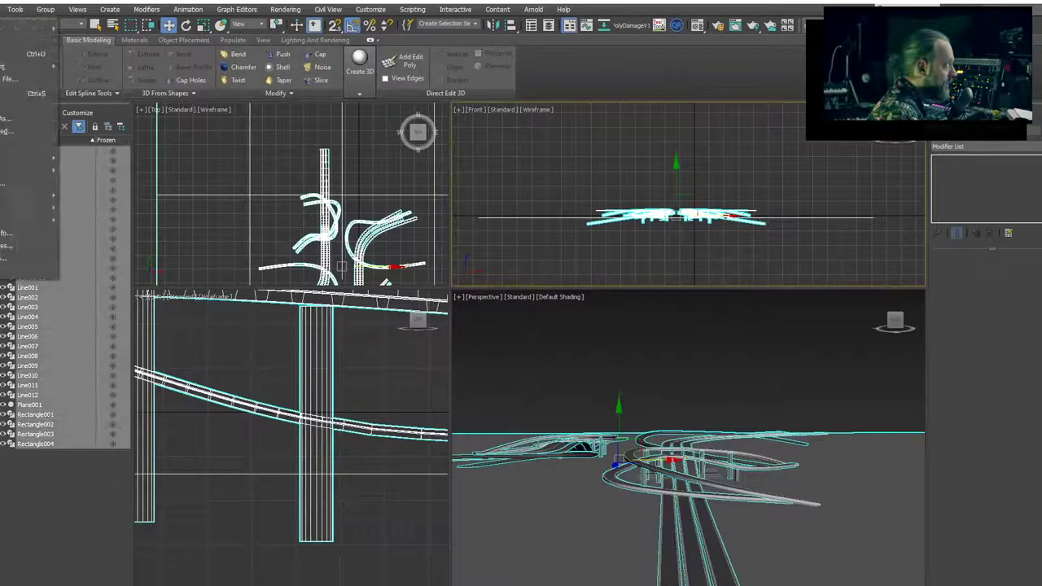
mouse_move(37, 173)
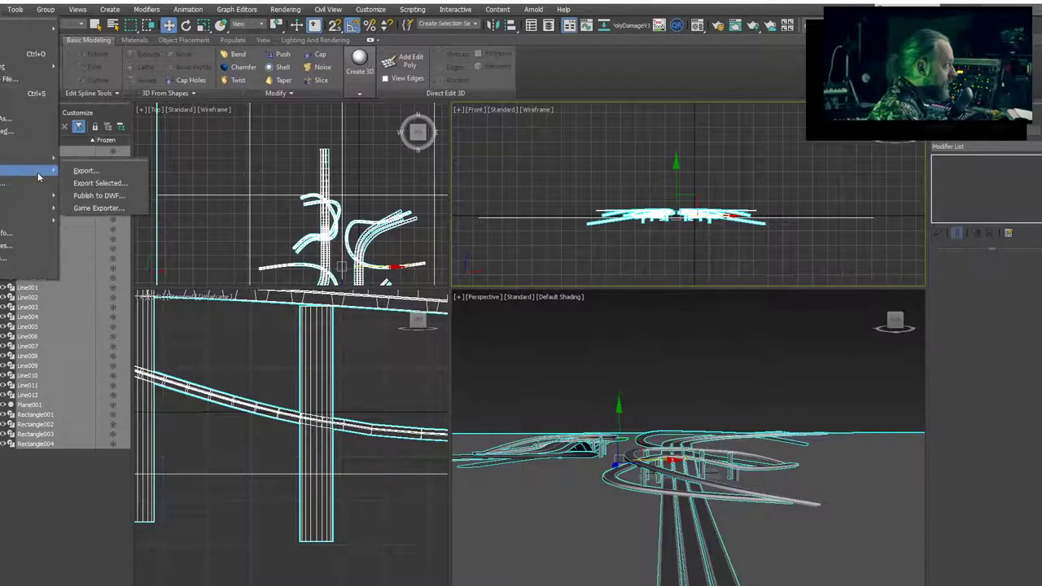
left_click(106, 184)
Choose the previously used Assets\_Garbage folder of the DeckardImportProblemsTEst project as the export destination.
left_click_drag(102, 16, 543, 337)
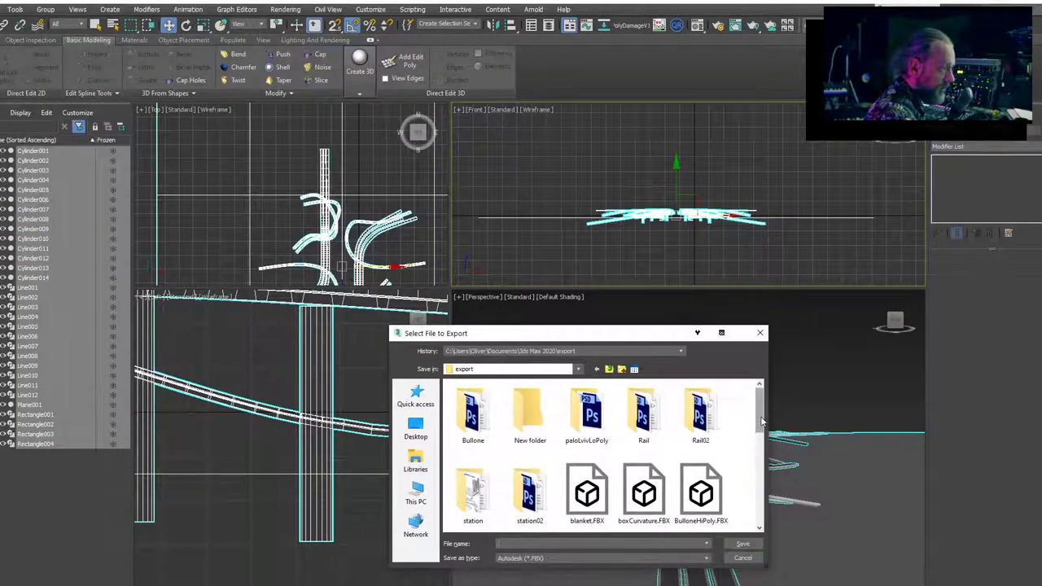
left_click(599, 348)
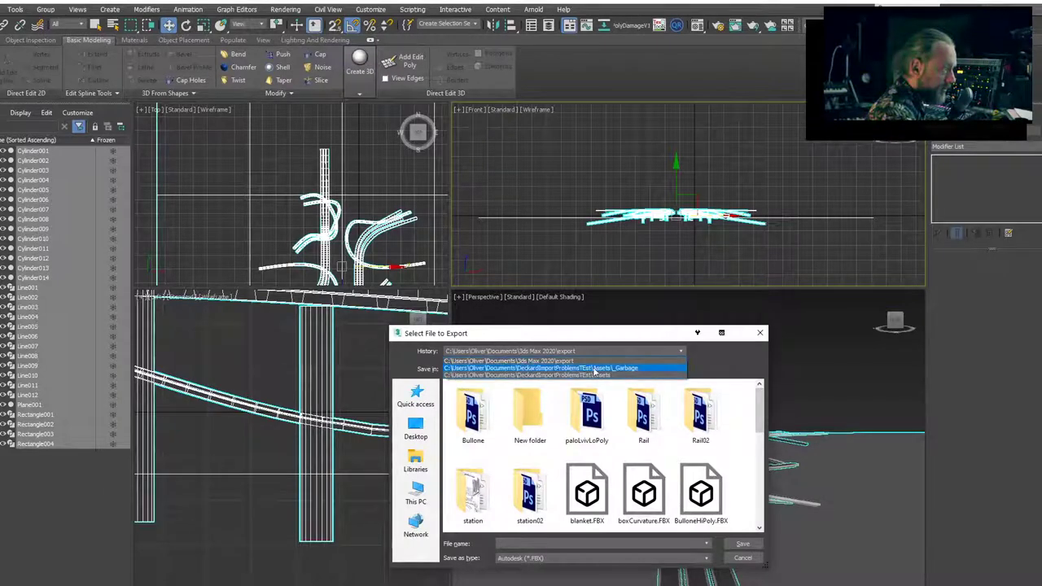
left_click(598, 368)
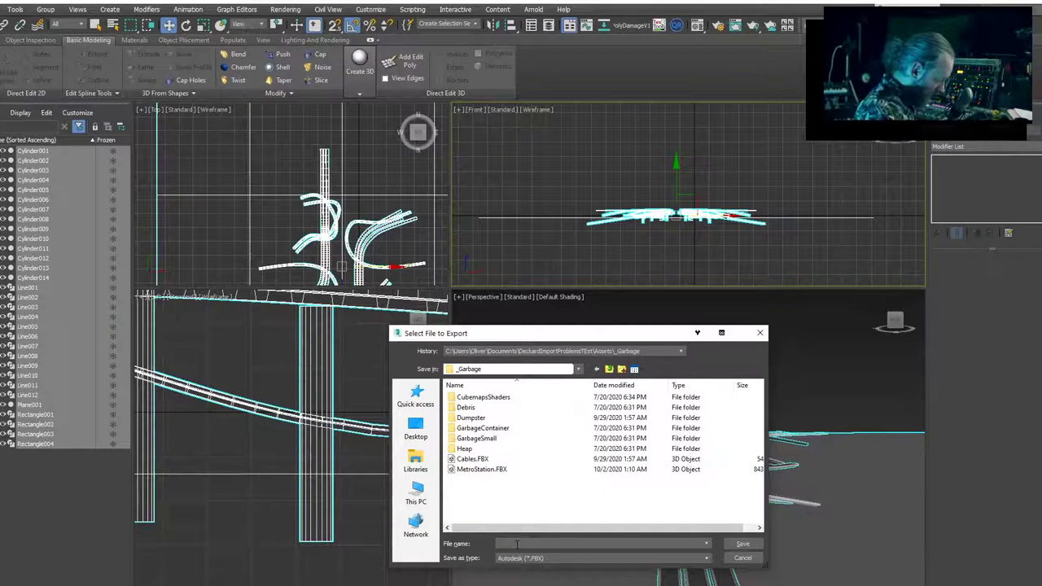
Save the export as an FBX file named Viaduct, accepting the export options and closing the conversion warning.
key("BackSpace")
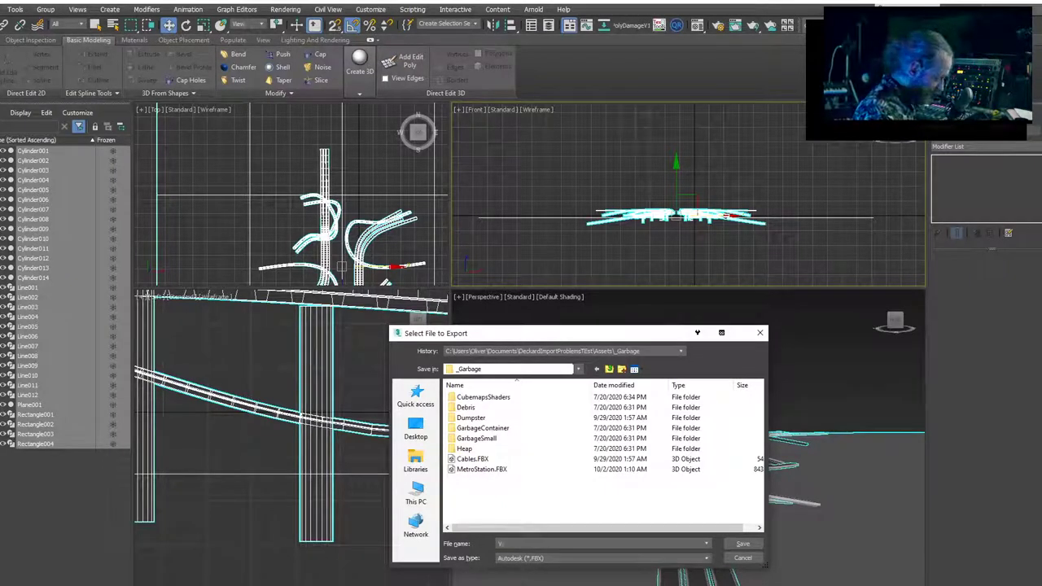
type("Via")
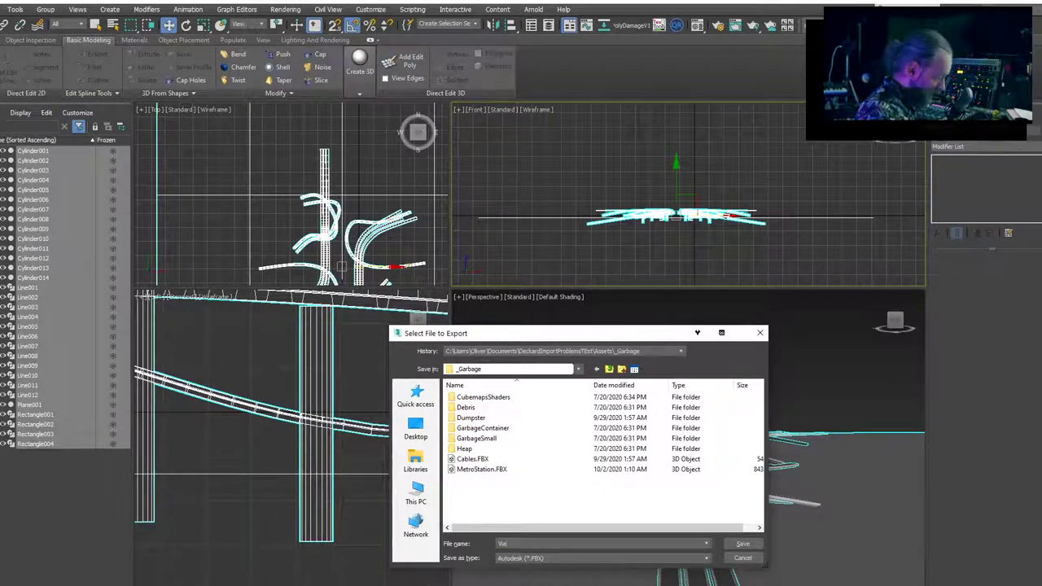
type("du")
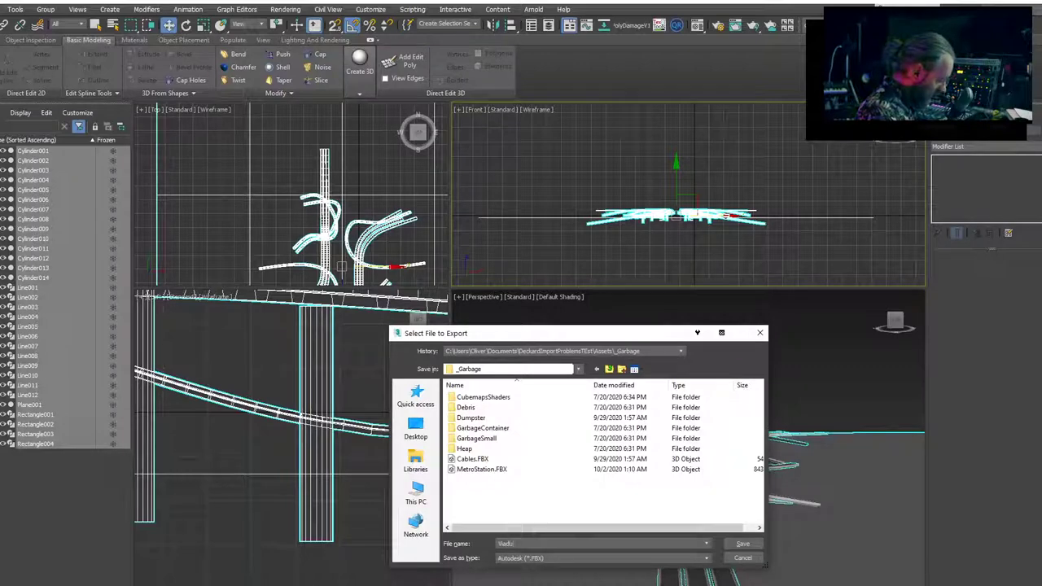
type("ct")
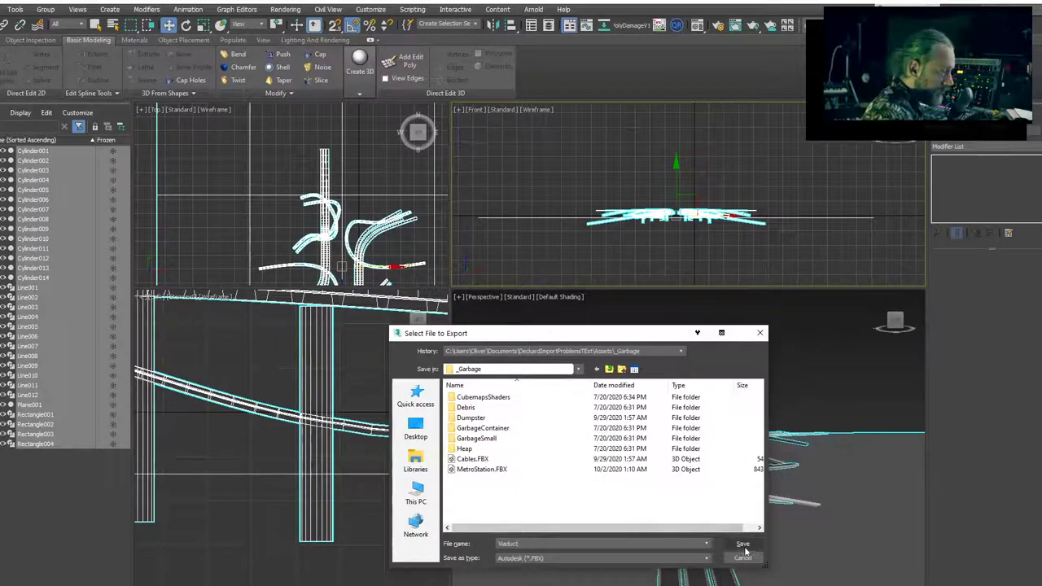
left_click(745, 544)
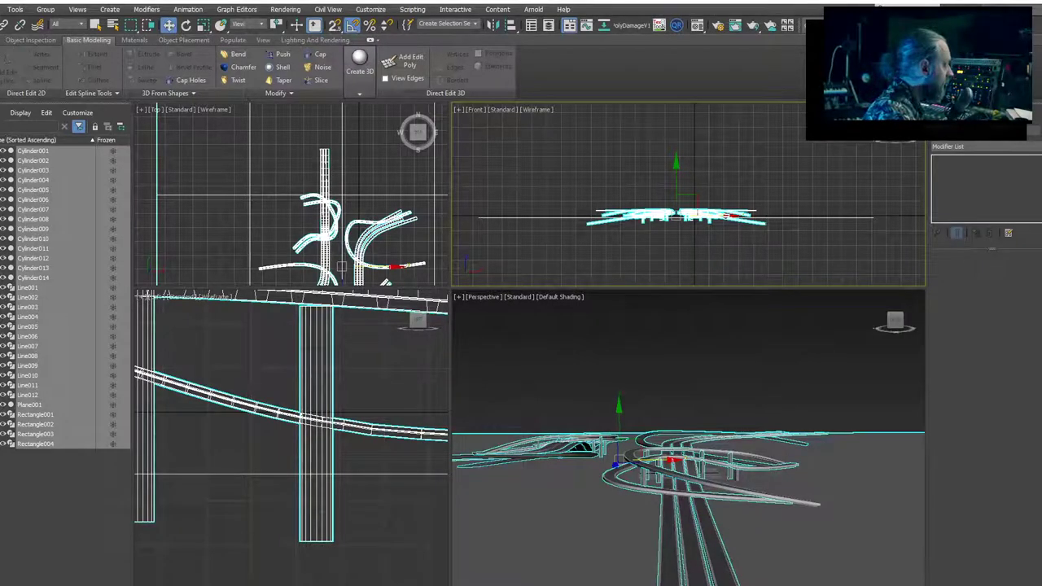
left_click(466, 493)
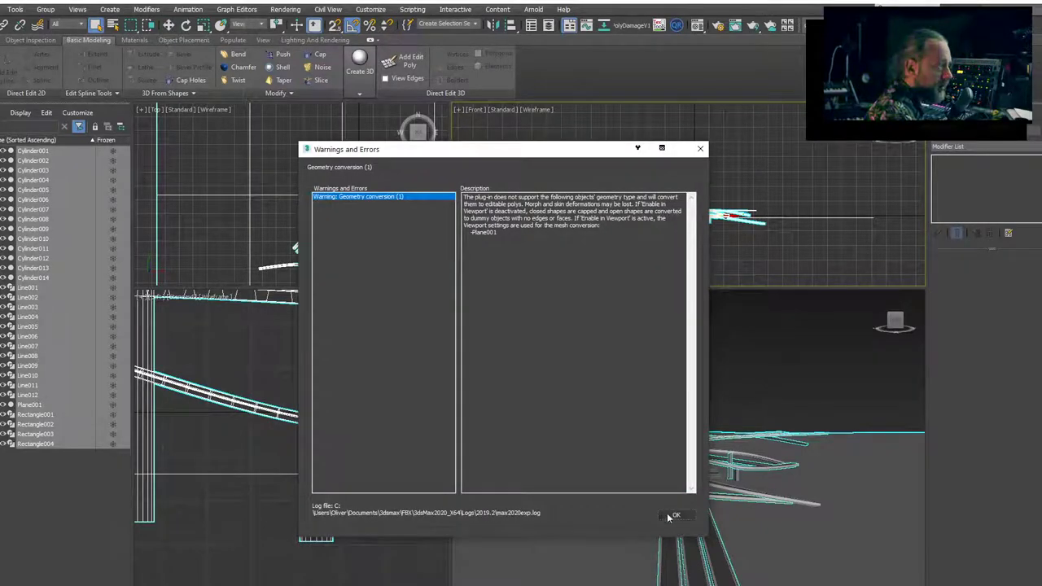
left_click(673, 516)
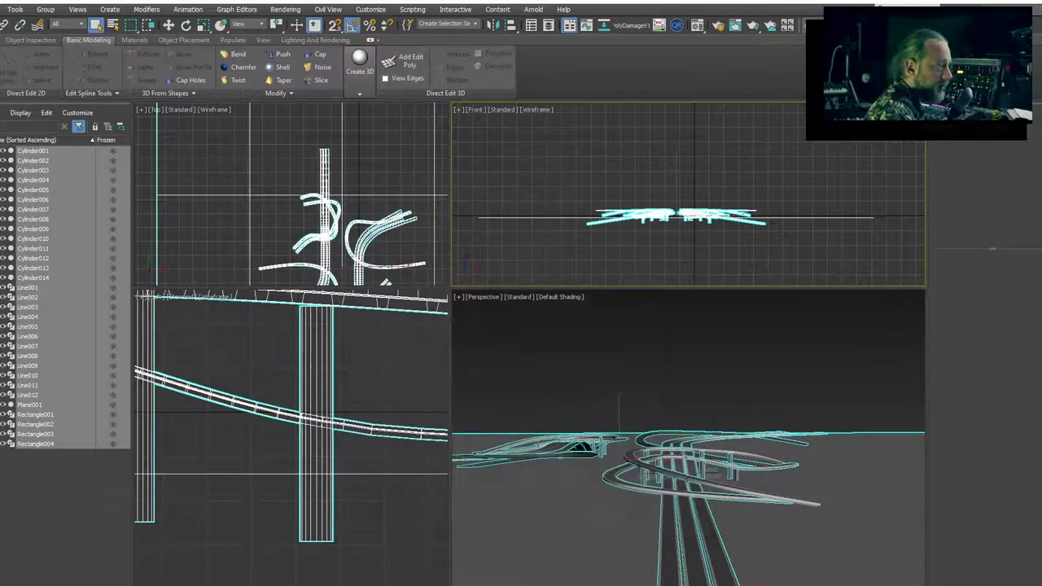
Switch to the Unity editor and review the settings of Main Camera, NightVolumeAmbience and NightVolumeVolume (1).
left_click(1000, 2)
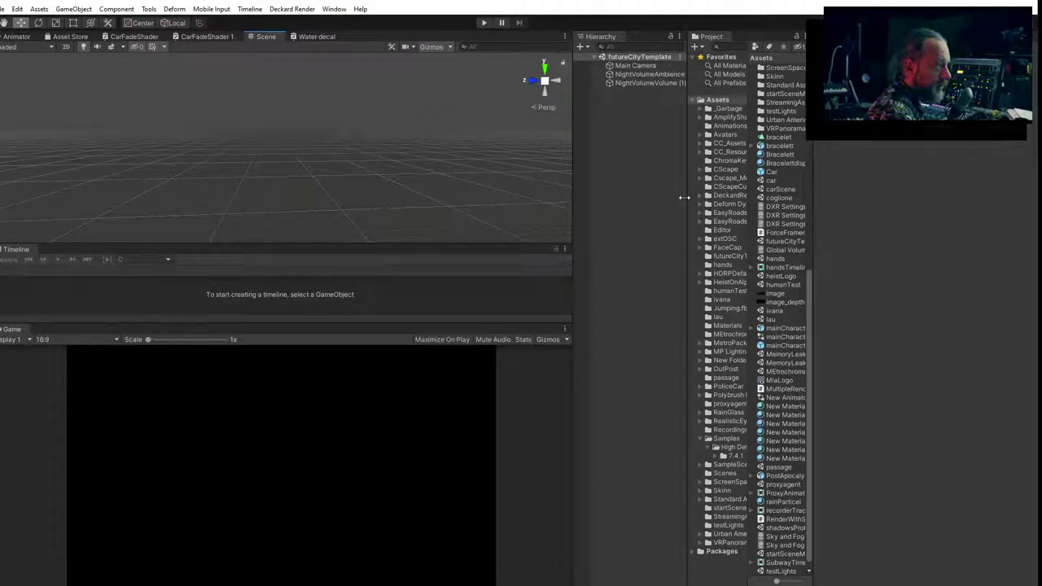
left_click_drag(685, 199, 669, 200)
left_click(625, 66)
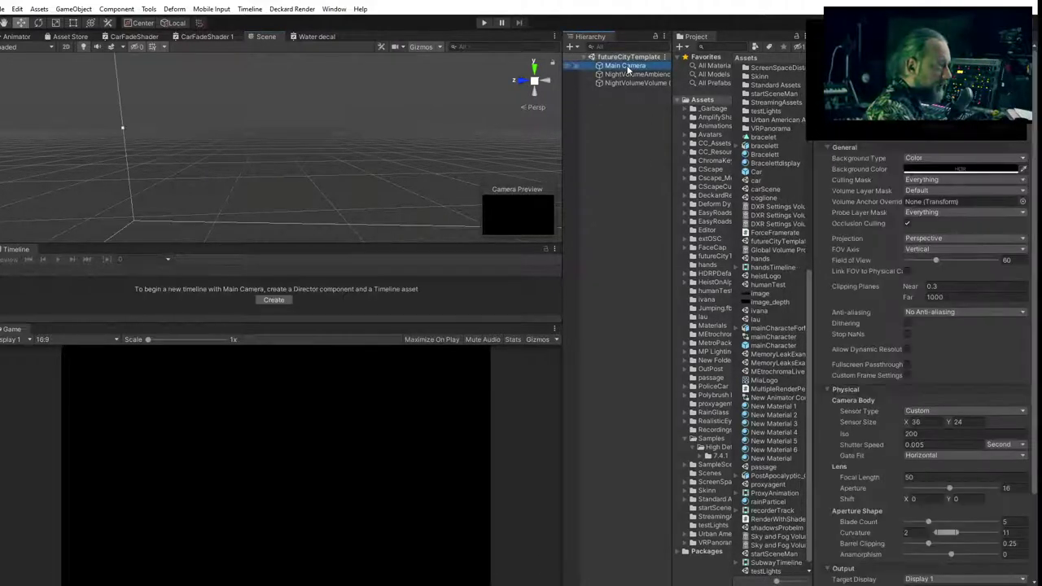
left_click(636, 74)
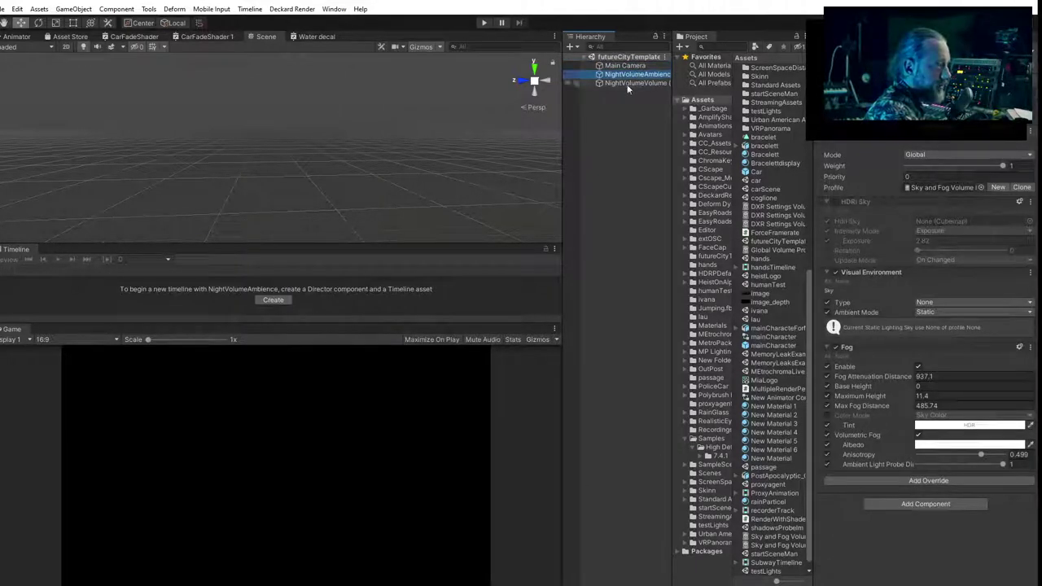
left_click(631, 83)
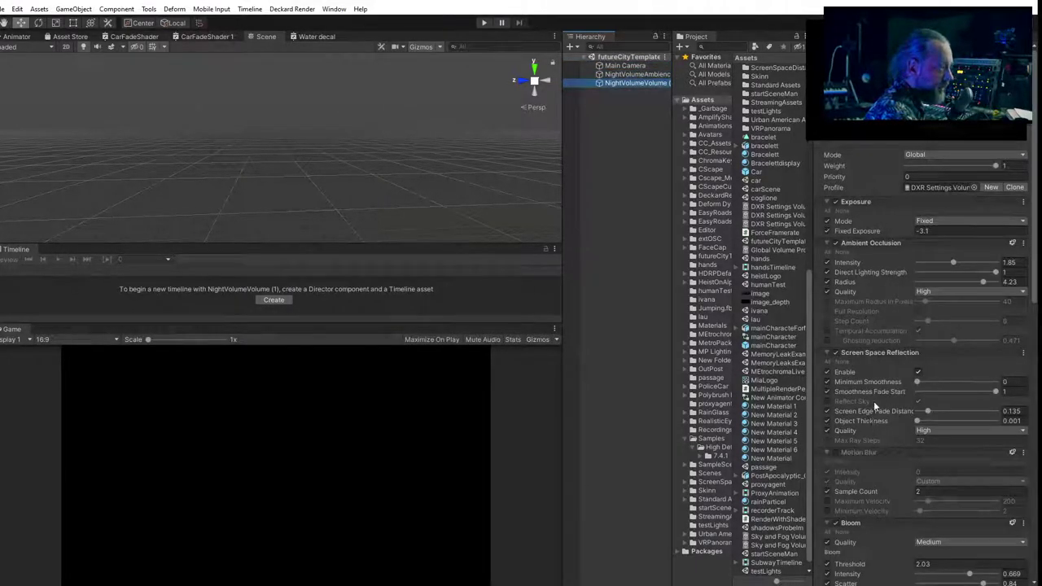
scroll(879, 391, "down", 15)
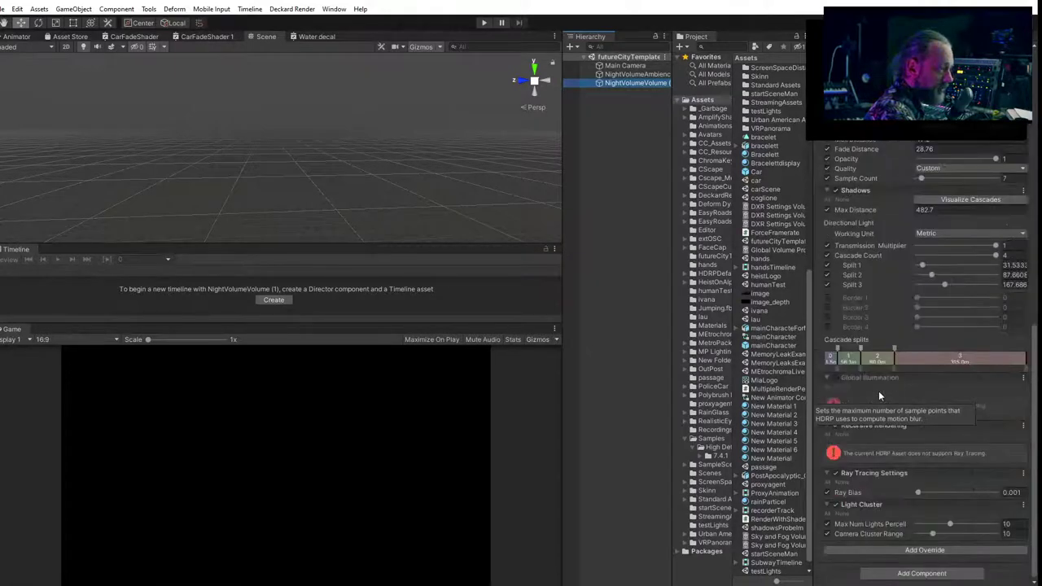
scroll(879, 391, "up", 5)
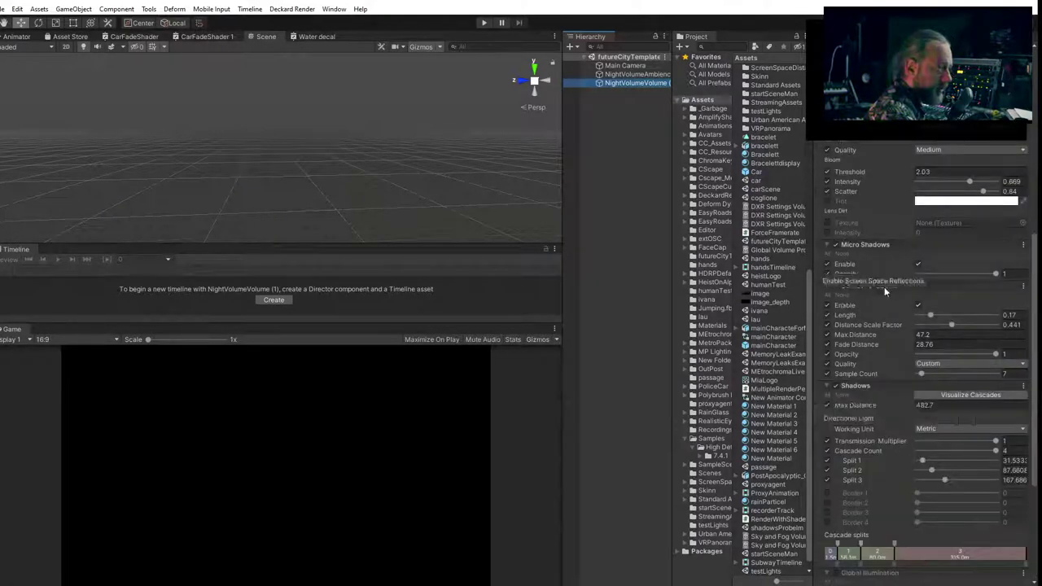
scroll(884, 286, "up", 10)
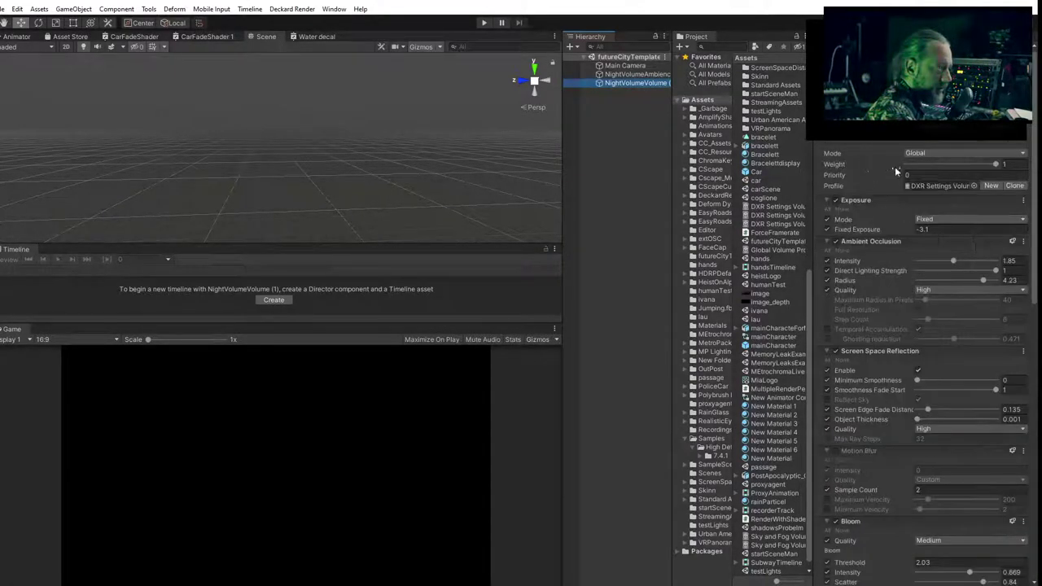
Locate the profile assets used by the two night volume objects in the project files.
left_click(934, 185)
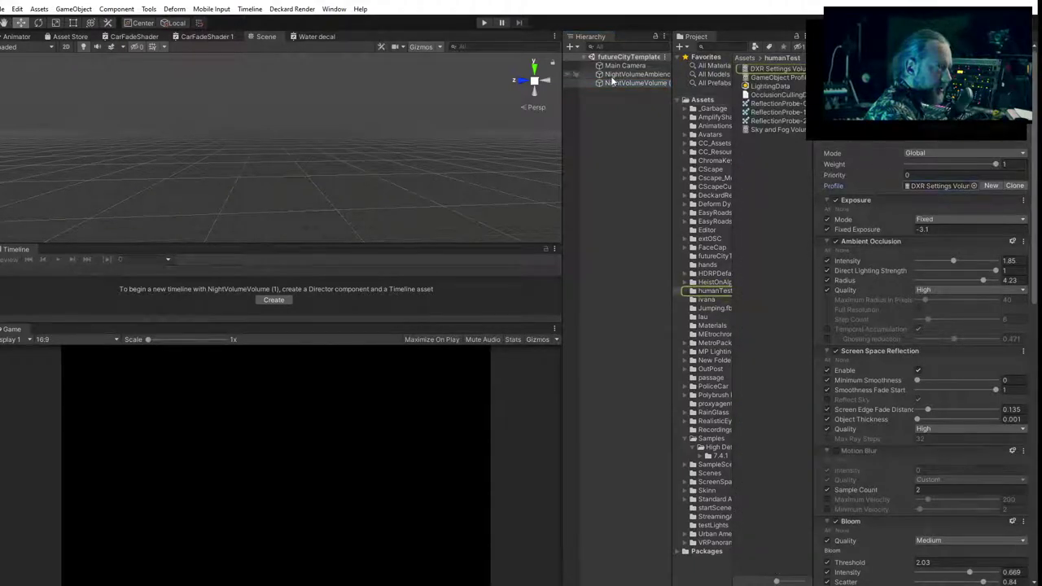
left_click(636, 75)
left_click(927, 185)
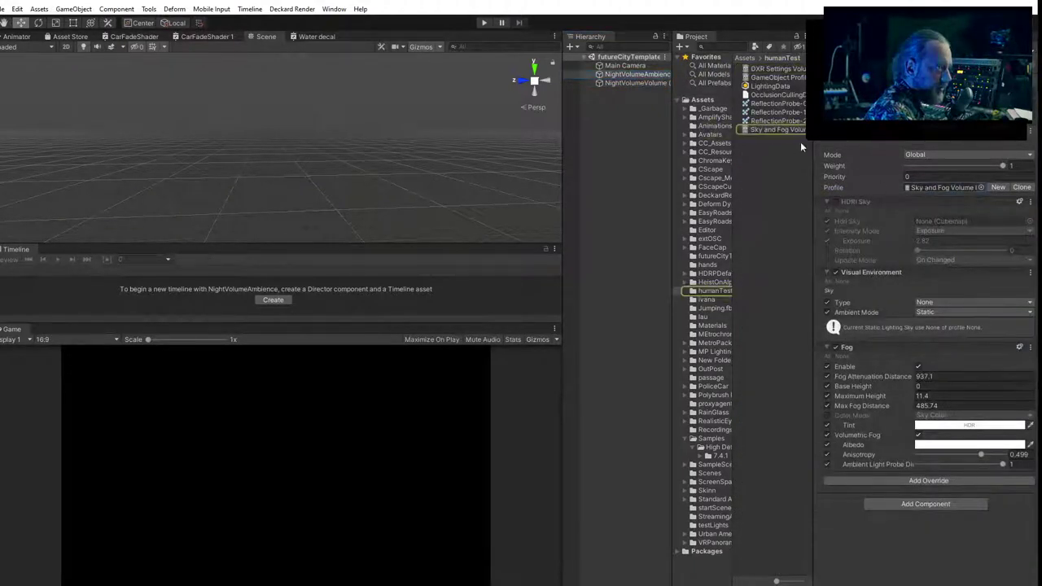
left_click(620, 82)
left_click(928, 186)
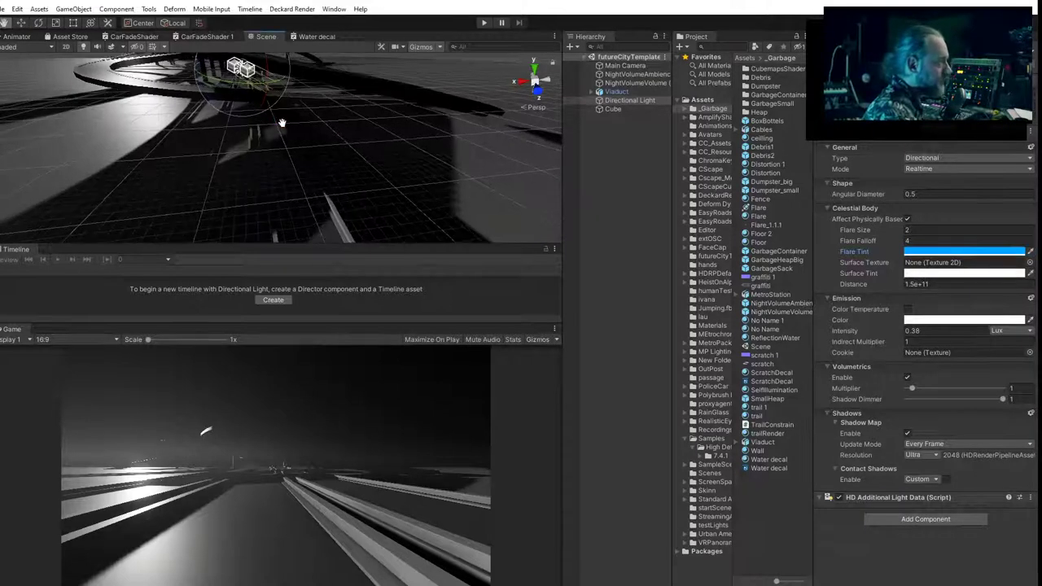
Frame the Main Camera in the scene and move it slightly to adjust its view along the road.
left_click_drag(265, 68, 269, 75)
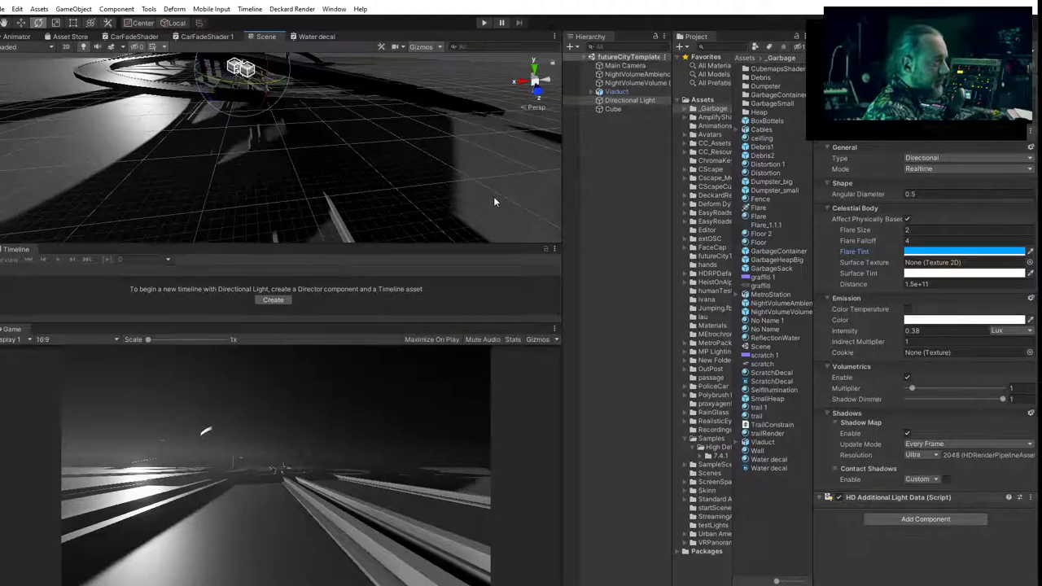
left_click(624, 147)
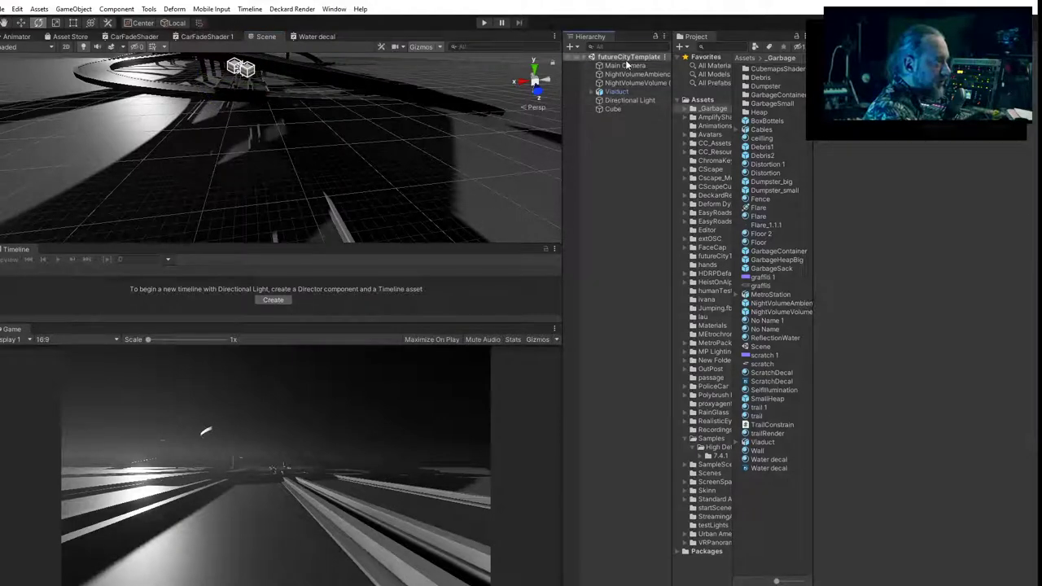
double_click(625, 67)
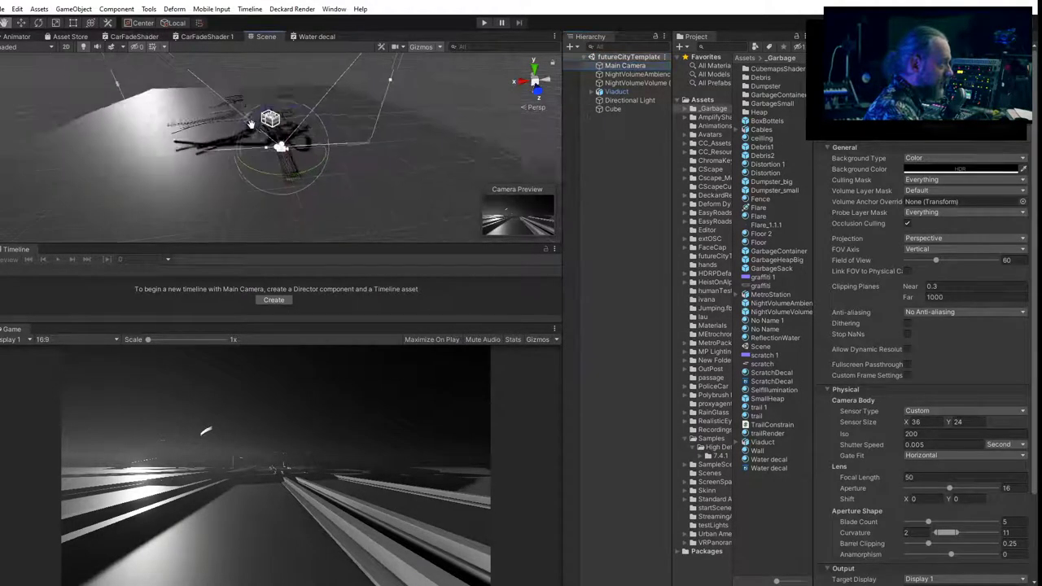
left_click(20, 24)
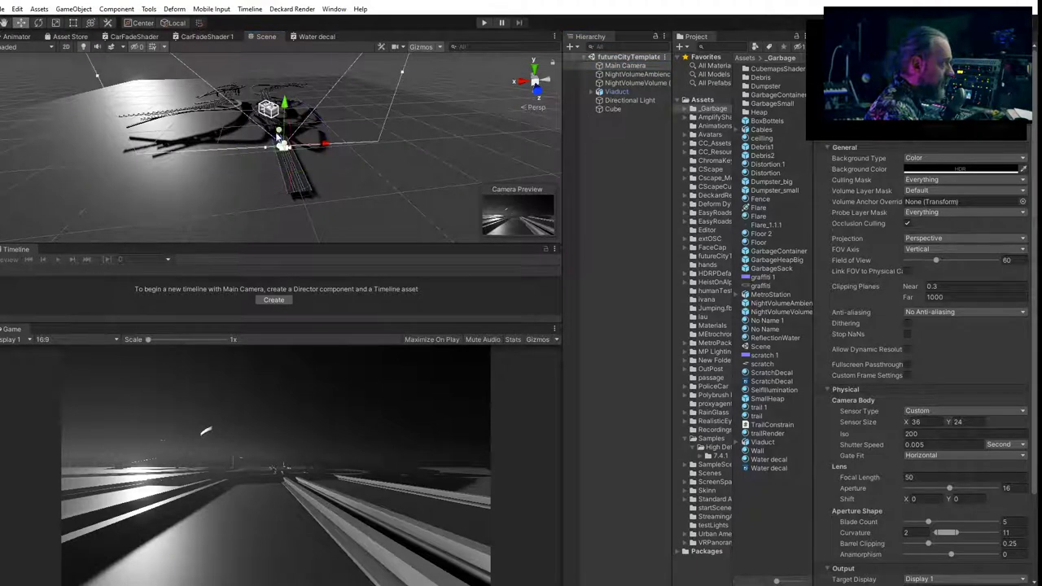
left_click_drag(278, 137, 320, 145)
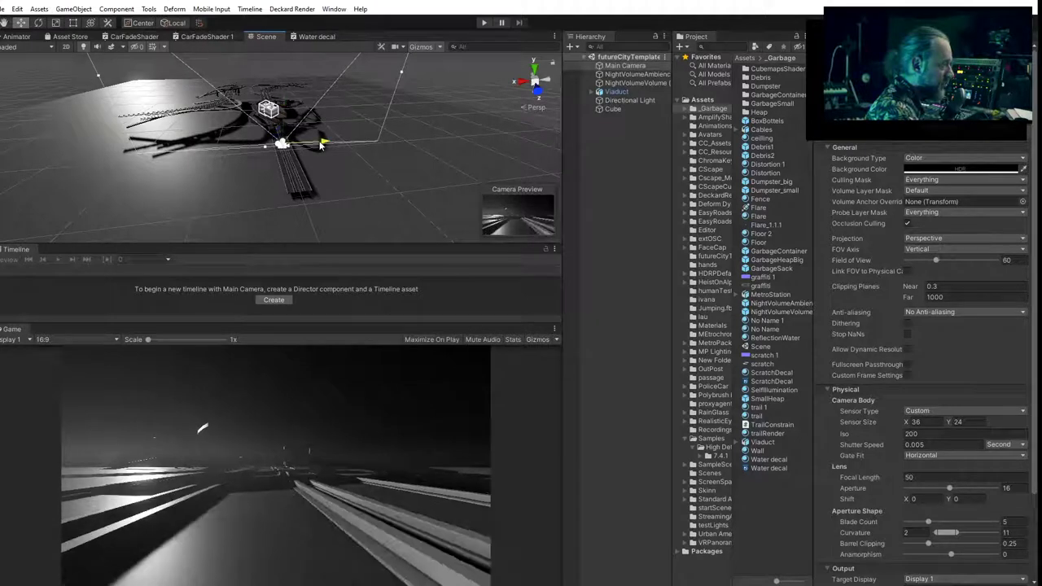
Enable color temperature on the Directional Light and set it to 16884 for a cold tone.
left_click(629, 100)
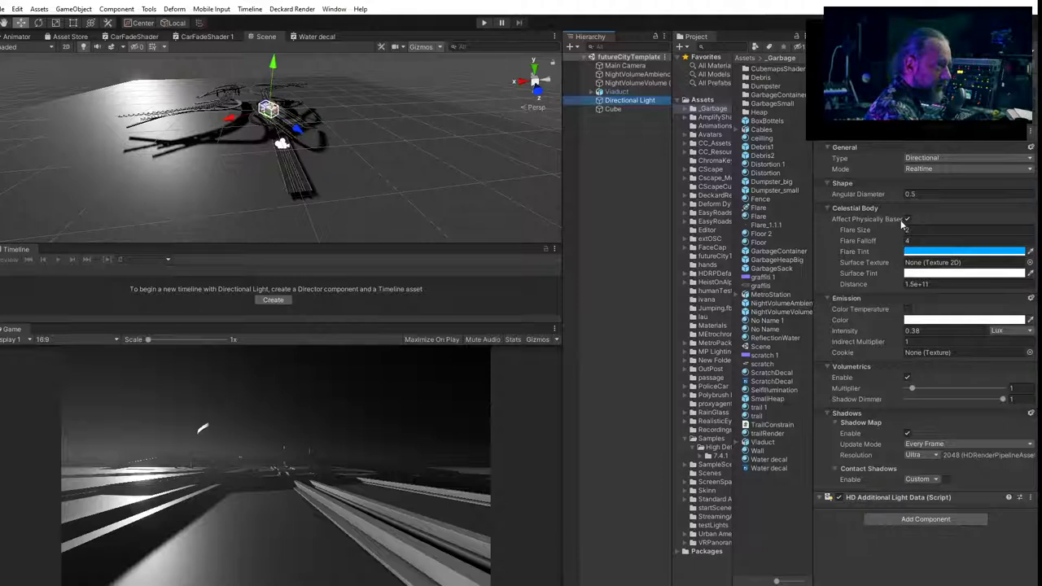
left_click(908, 309)
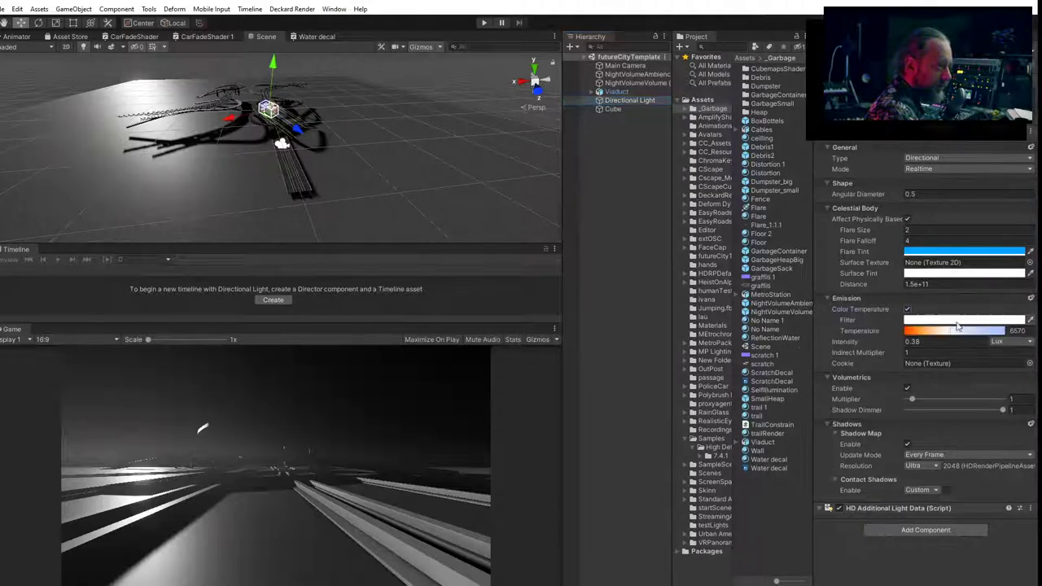
left_click_drag(980, 334, 989, 337)
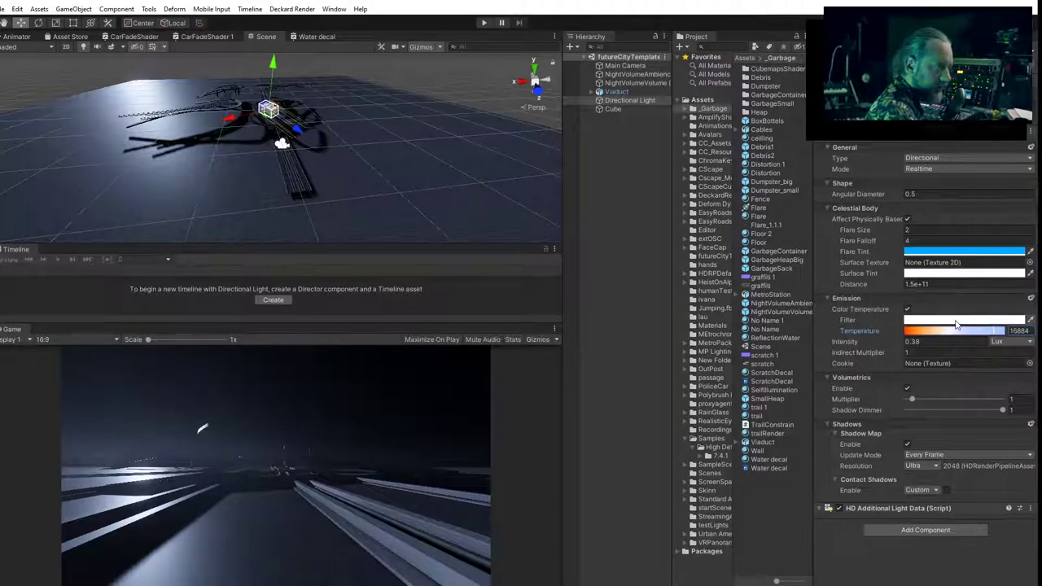
Tint the Directional Light's filter pale cyan and set its volumetric multiplier to 1.63.
left_click(957, 322)
mouse_move(694, 303)
left_mouse_down()
mouse_move(689, 313)
mouse_move(687, 299)
mouse_move(745, 283)
mouse_move(711, 284)
left_mouse_up()
left_click(665, 313)
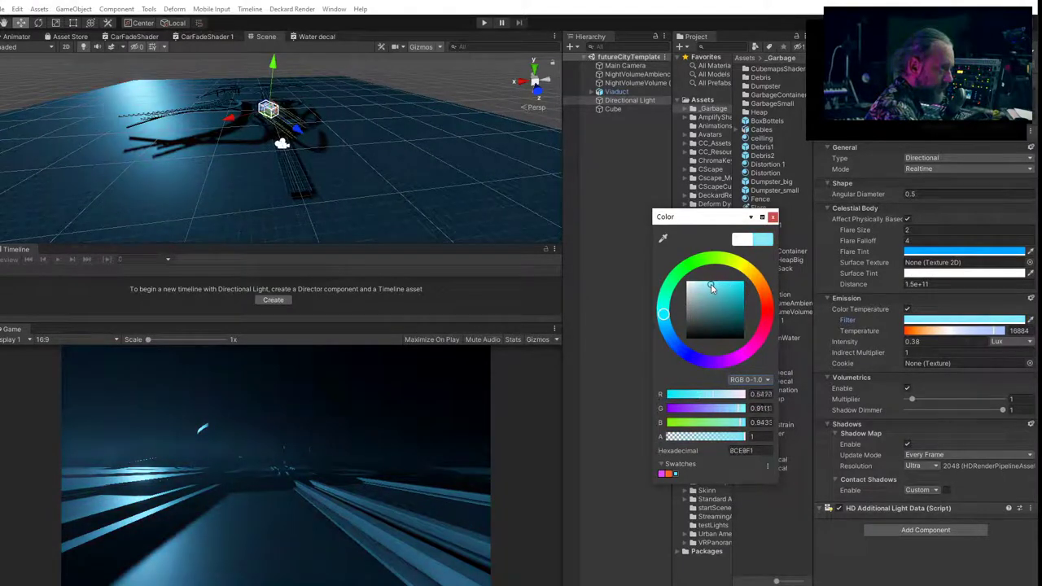
left_click(773, 216)
left_click(609, 272)
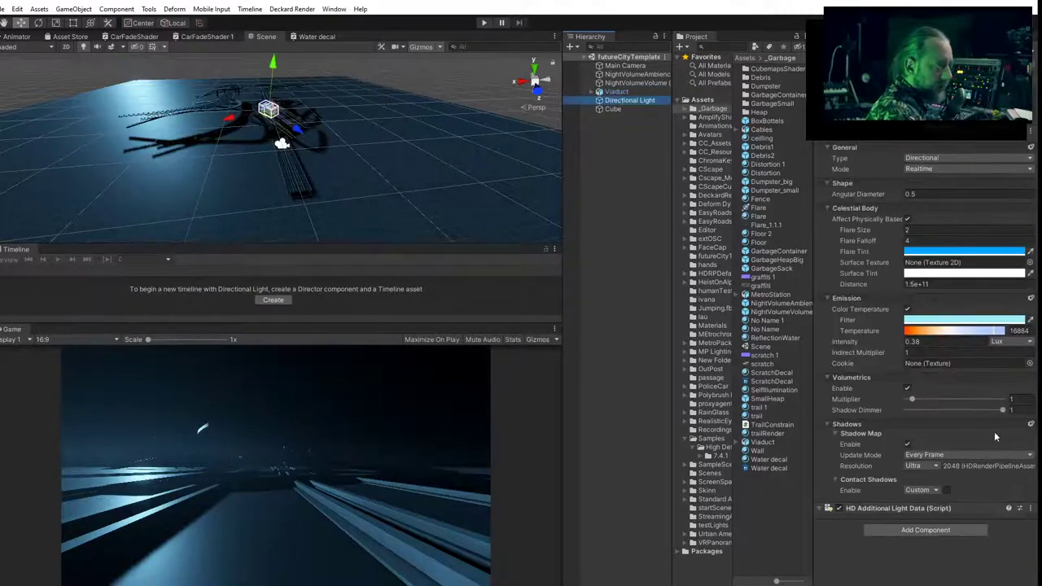
mouse_move(914, 401)
left_mouse_down()
mouse_move(902, 405)
mouse_move(919, 413)
left_mouse_up()
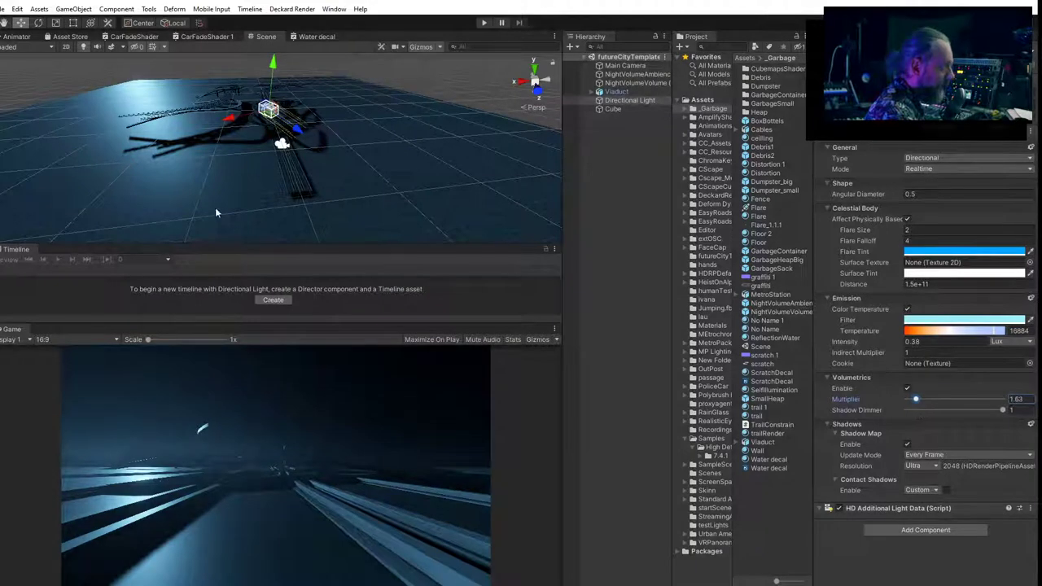
Select the road mesh Line001 in the scene and examine its Sideroad and Road material settings.
scroll(244, 162, "up", 6)
middle_click_drag(346, 144, 300, 148)
scroll(298, 155, "up", 3)
right_click_drag(285, 184, 272, 188)
middle_click_drag(272, 188, 243, 151)
left_click(237, 144)
left_click(234, 142)
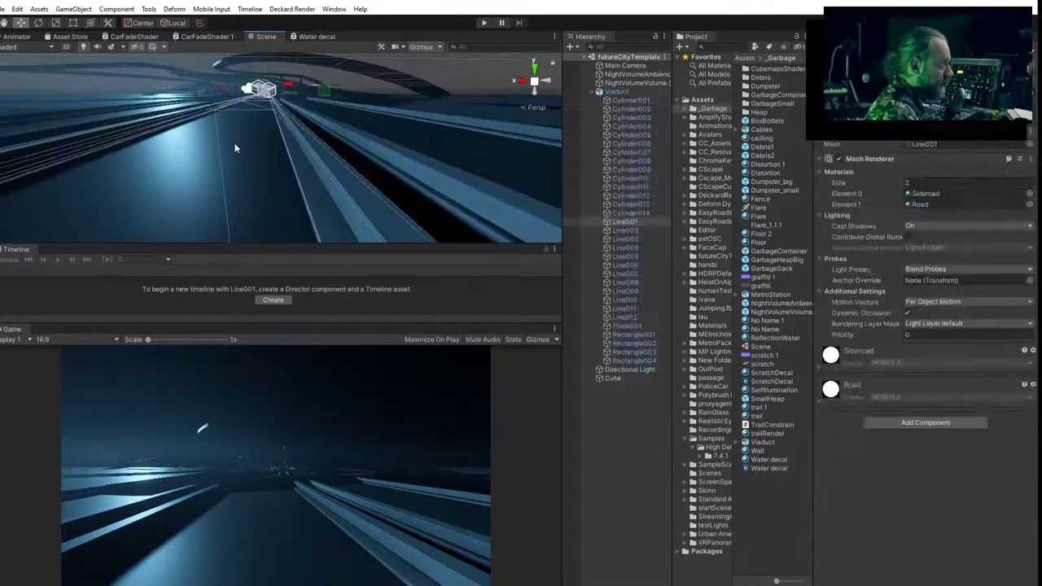
left_click(818, 403)
left_click(820, 368)
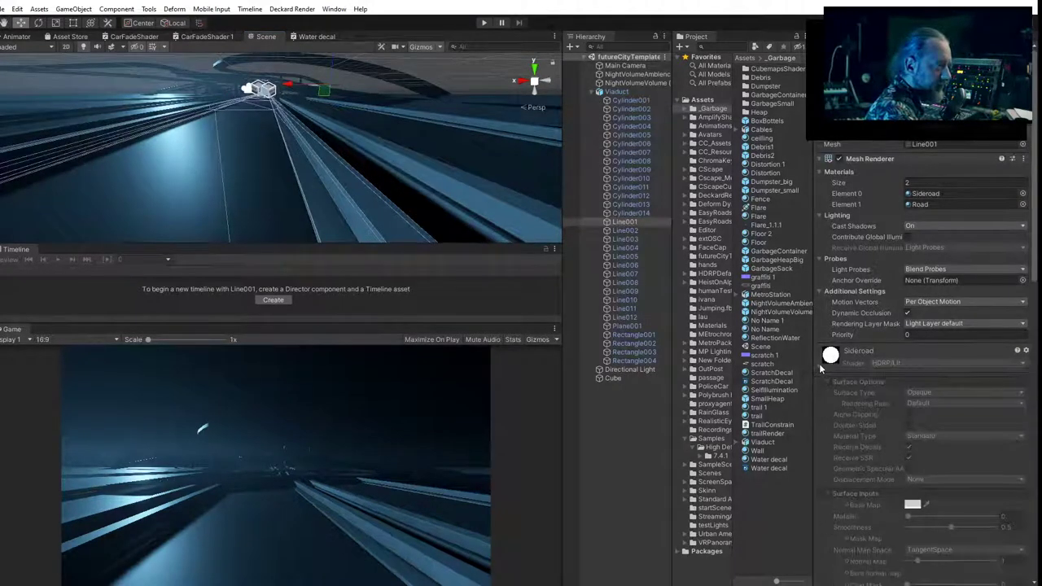
Extract the Viaduct model's embedded materials into the _Garbage folder and inspect the extracted 05 - Default material.
left_click(773, 440)
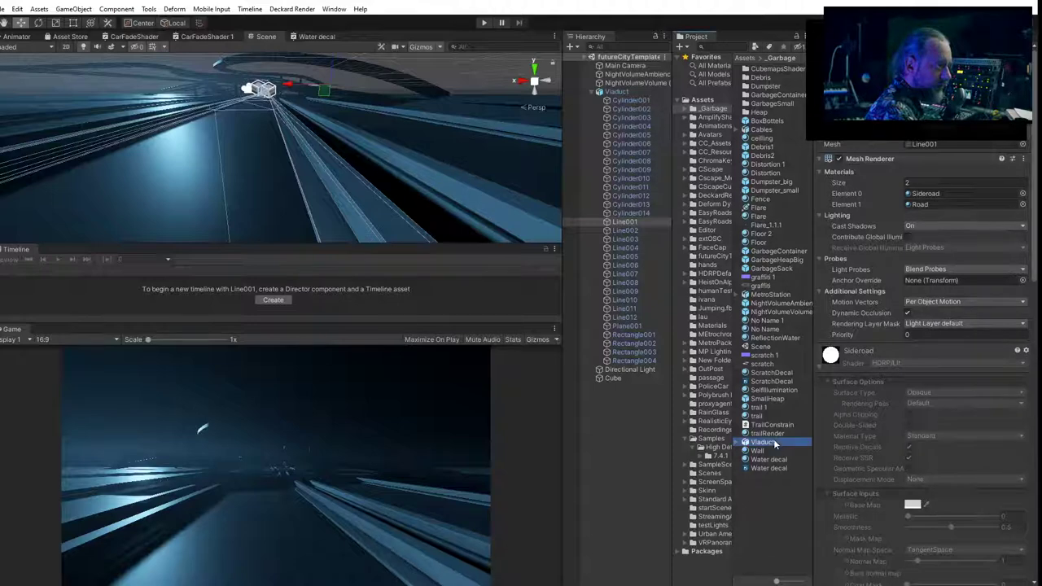
left_click(965, 77)
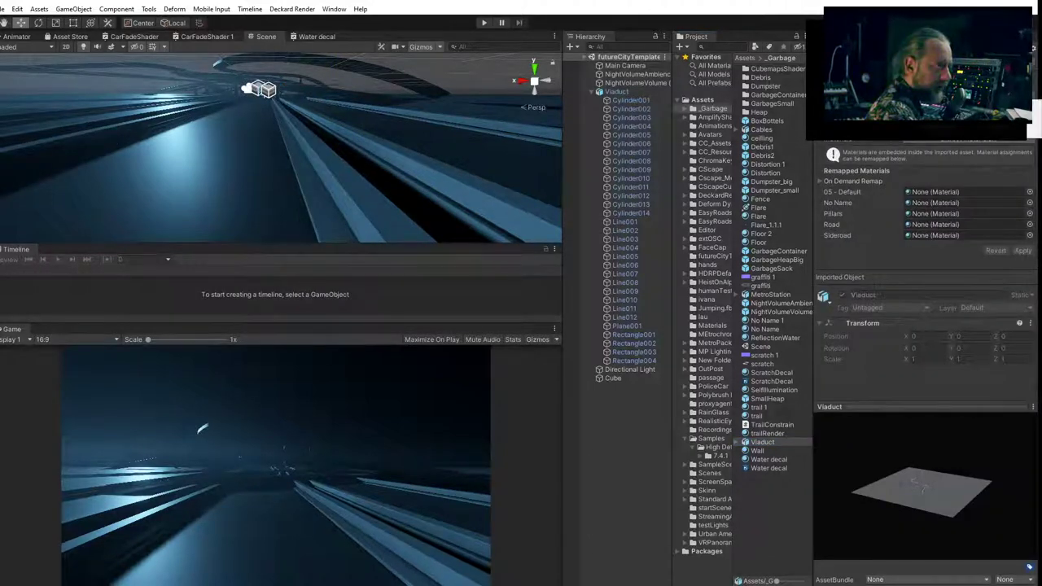
left_click(973, 138)
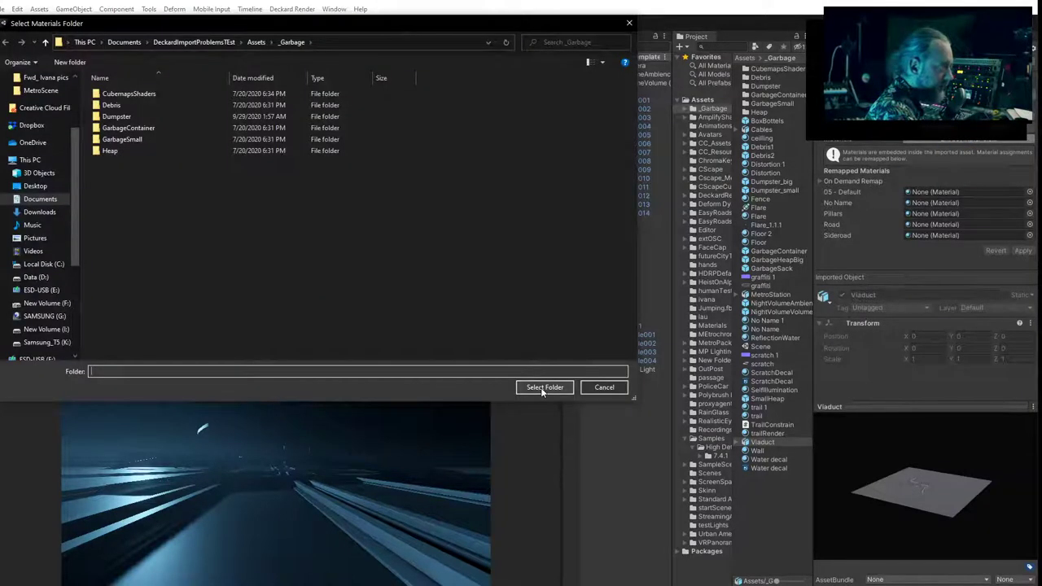
left_click(544, 388)
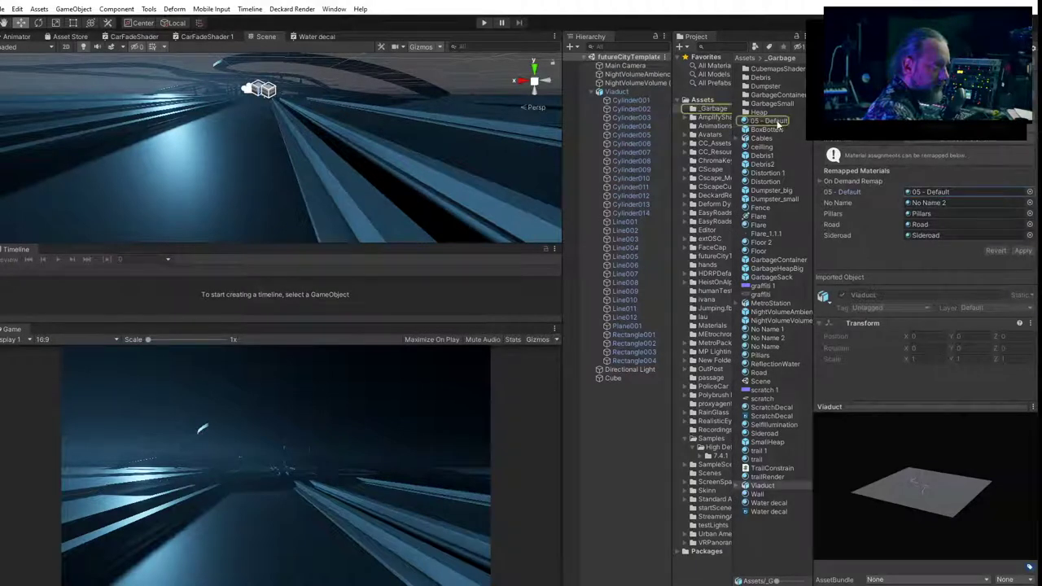
left_click(776, 122)
left_click(774, 128)
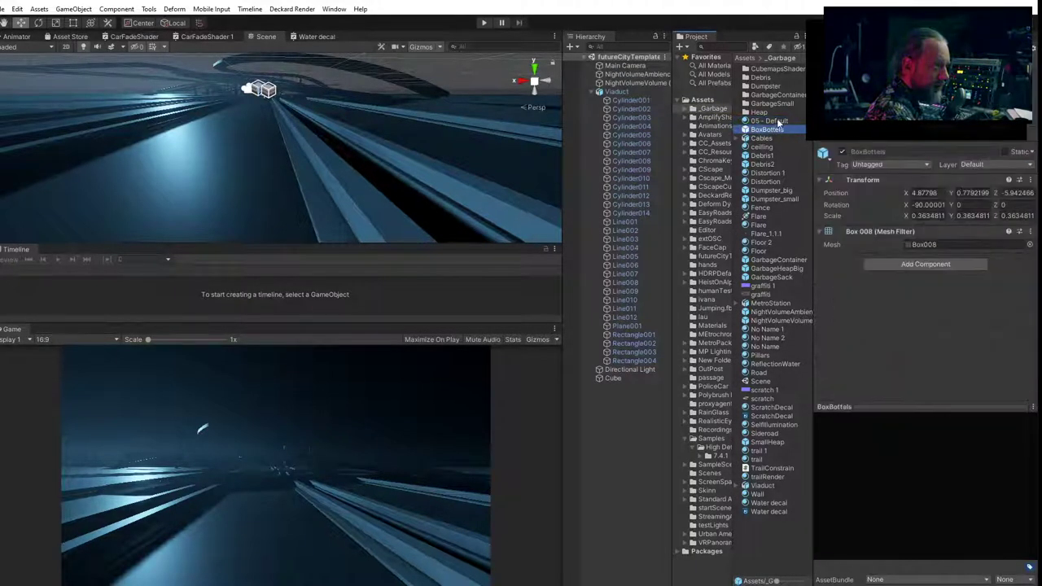
left_click(772, 120)
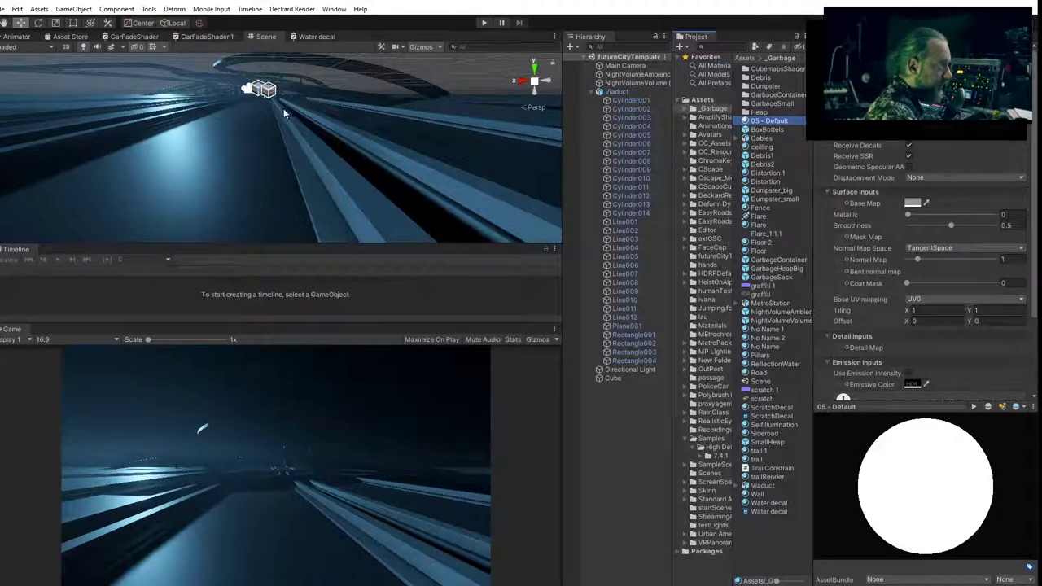
Assign the road2Lane_d texture to the base map of the Road material on Line001.
left_click(223, 134)
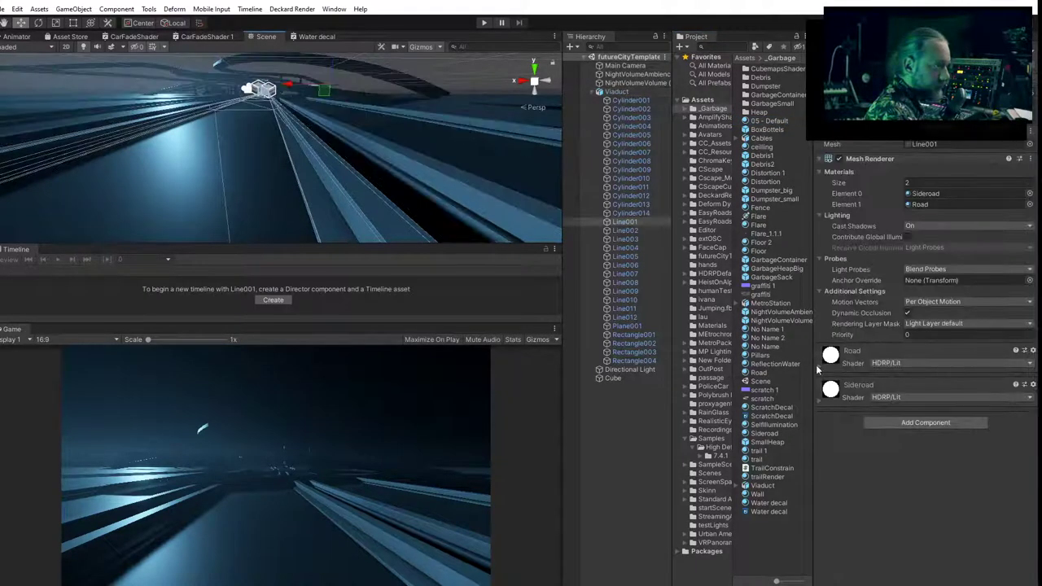
left_click(820, 371)
scroll(944, 484, "down", 5)
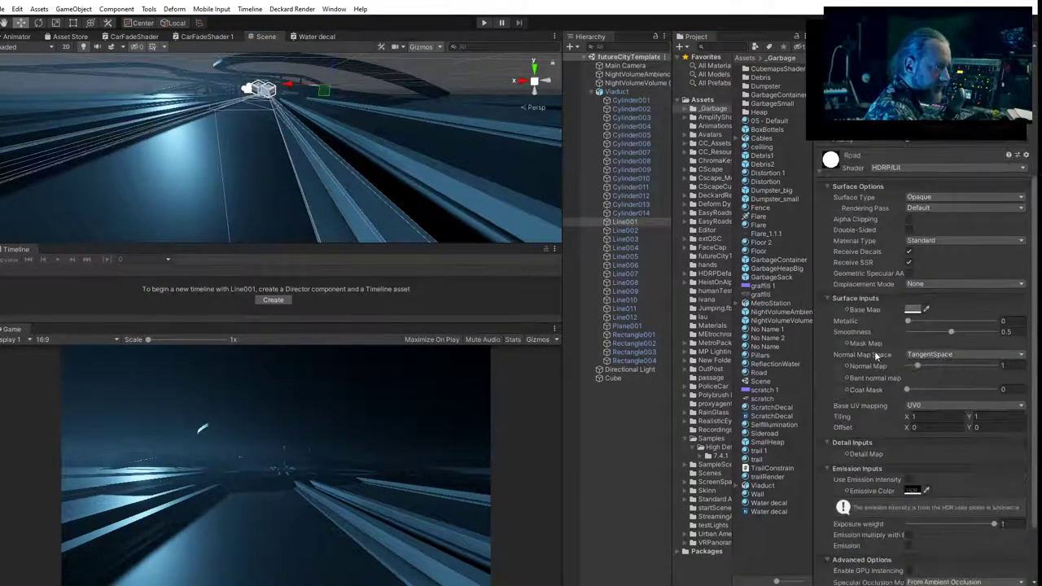
left_click(848, 310)
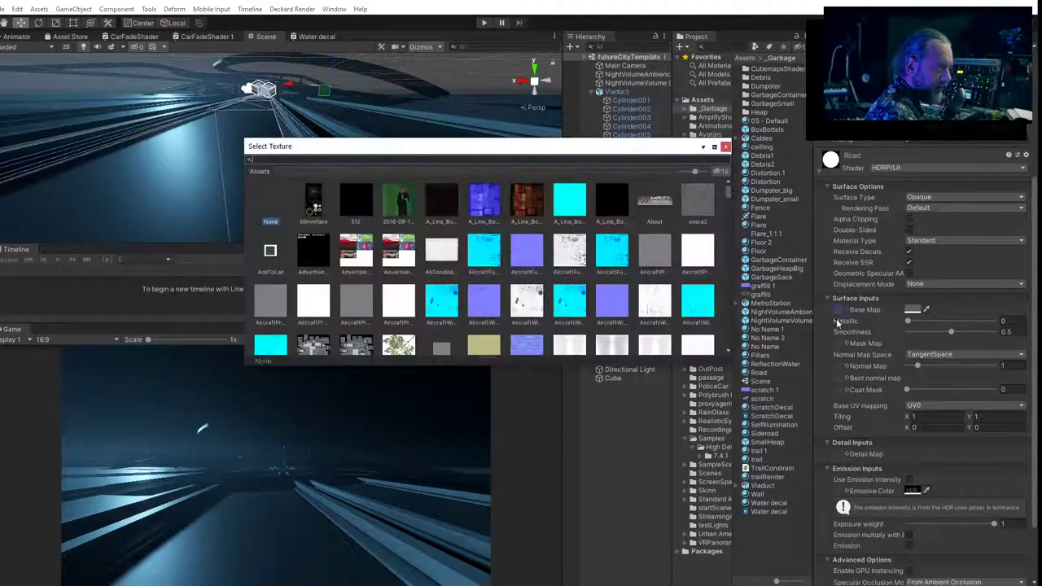
scroll(729, 196, "down", 10)
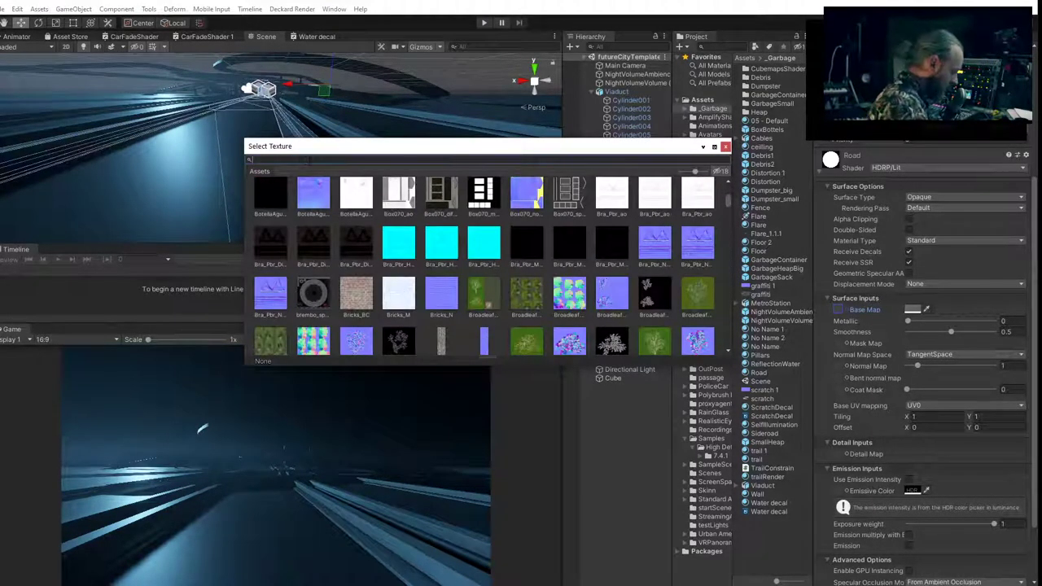
type("road")
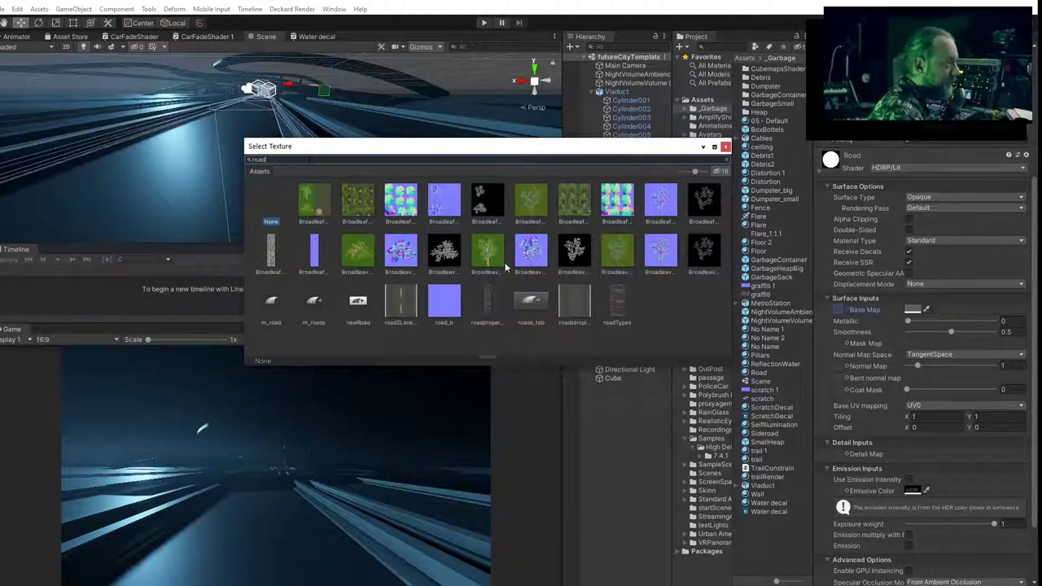
left_click(401, 303)
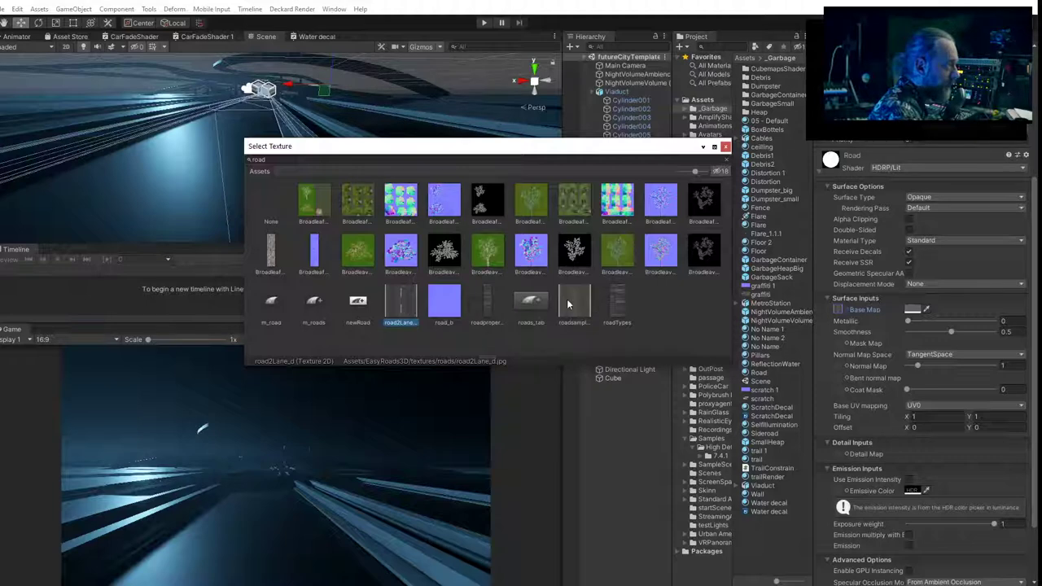
left_click(567, 299)
double_click(402, 306)
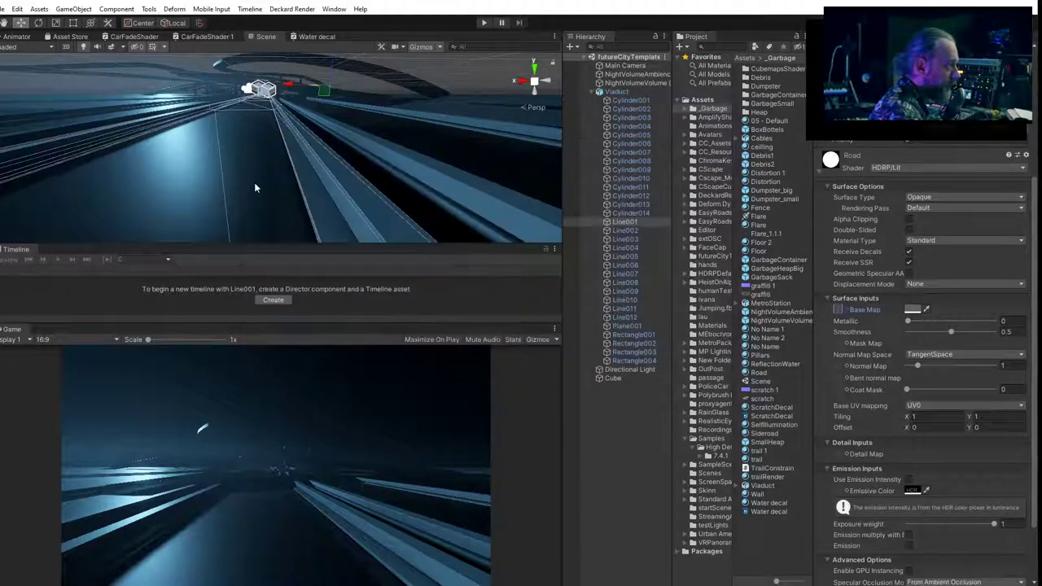
Set the Road material's X tiling to 6.38.
middle_click_drag(254, 185, 299, 199)
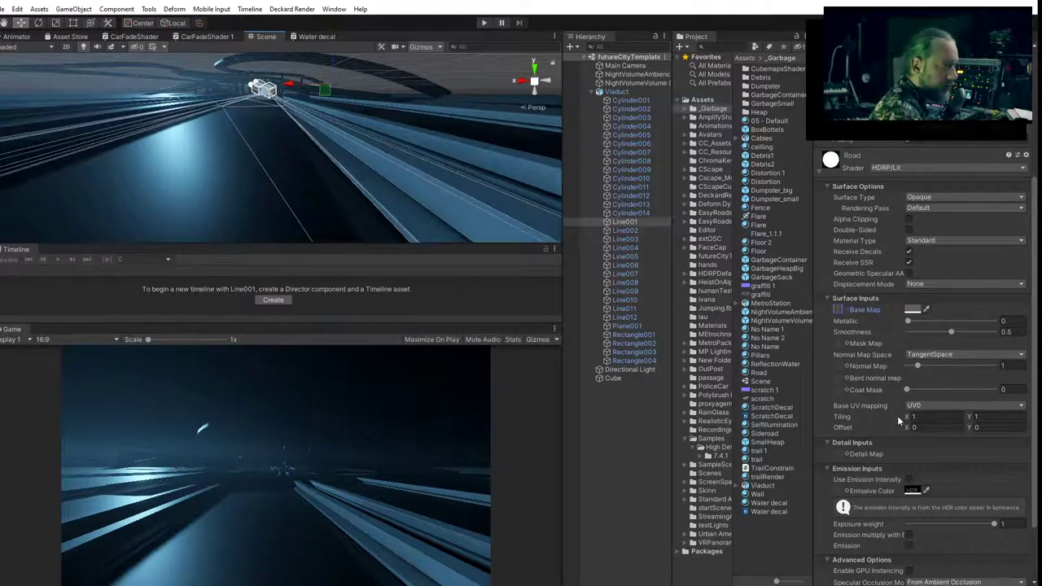
left_click_drag(908, 416, 971, 427)
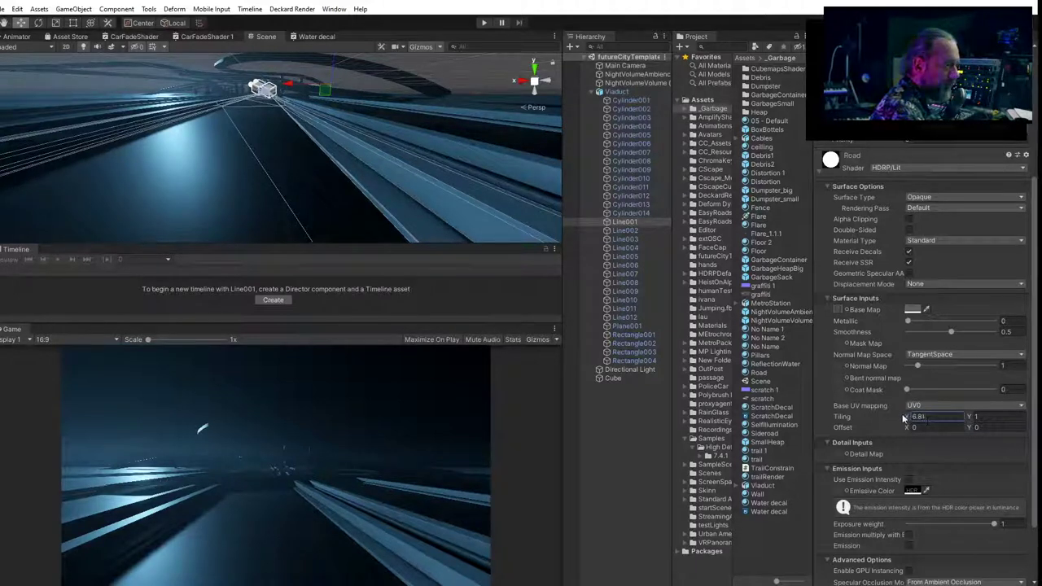
left_click_drag(903, 419, 900, 419)
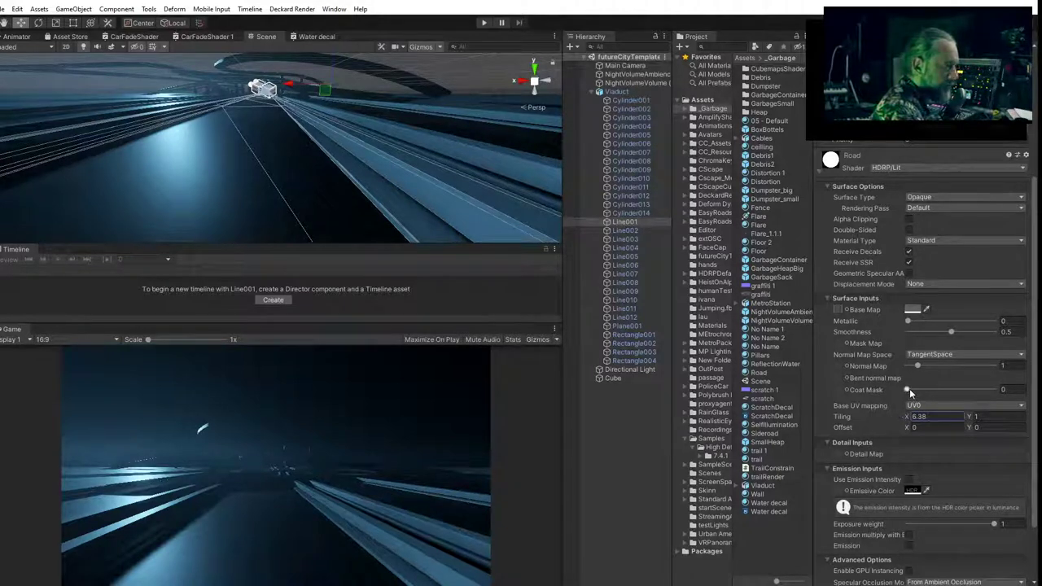
Set the Road material's metallic to 0.779 and smoothness to 0, and make its base color white (FFFFFF).
mouse_move(911, 322)
left_mouse_down()
mouse_move(995, 331)
mouse_move(904, 331)
left_mouse_up()
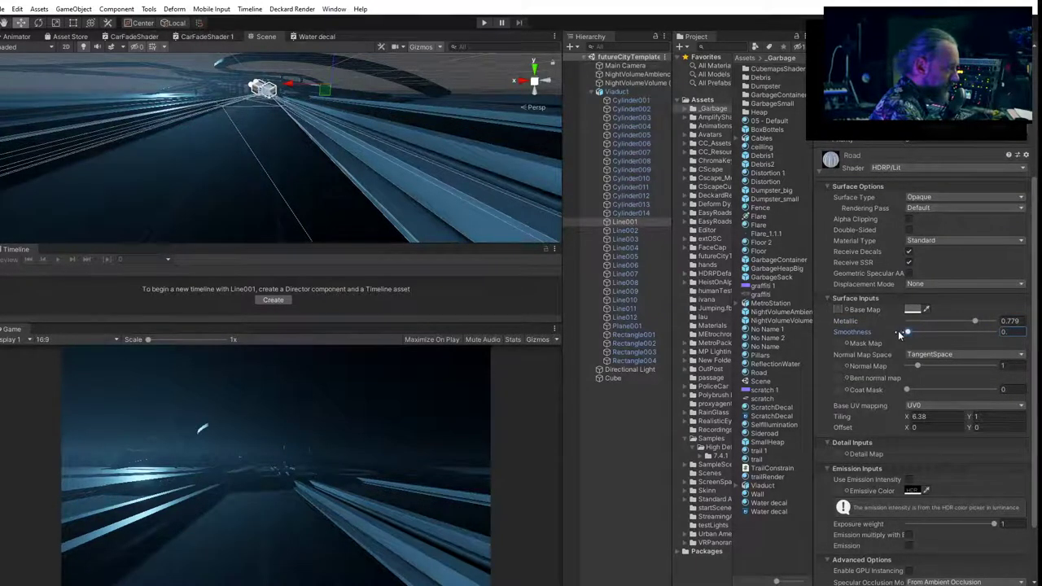
left_click(913, 311)
left_click_drag(713, 314, 660, 228)
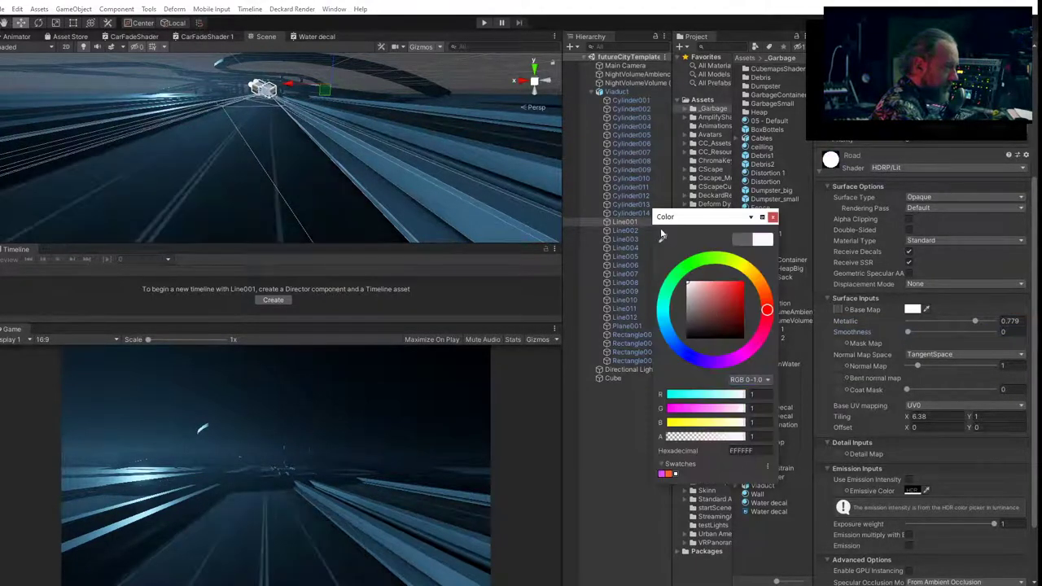
left_click(773, 217)
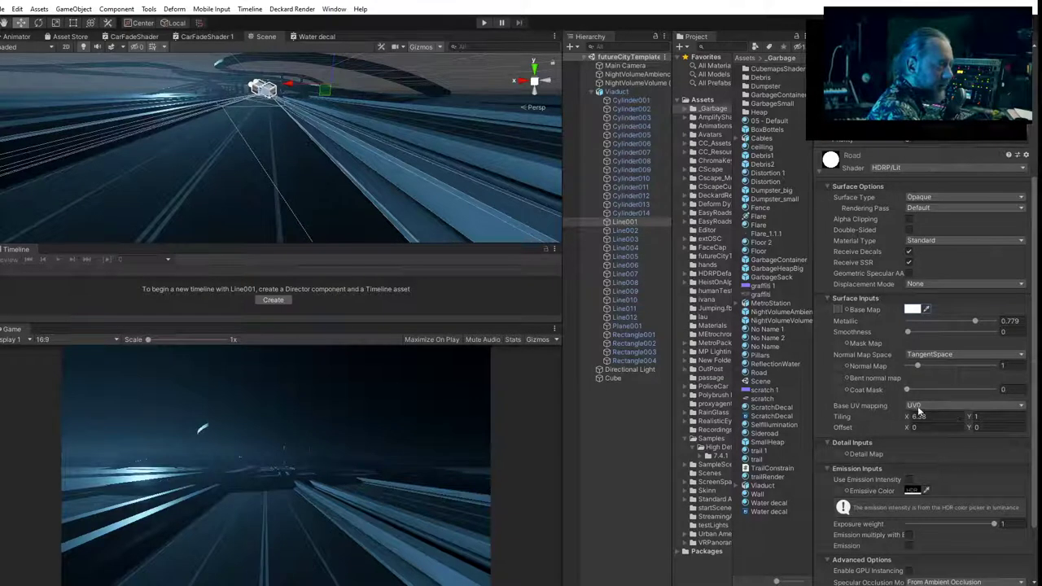
Set the Road material's Y tiling to 287.86, deselect the mesh and collapse the Viaduct object's children.
left_click_drag(973, 418, 928, 341)
left_click_drag(1041, 421, 1030, 421)
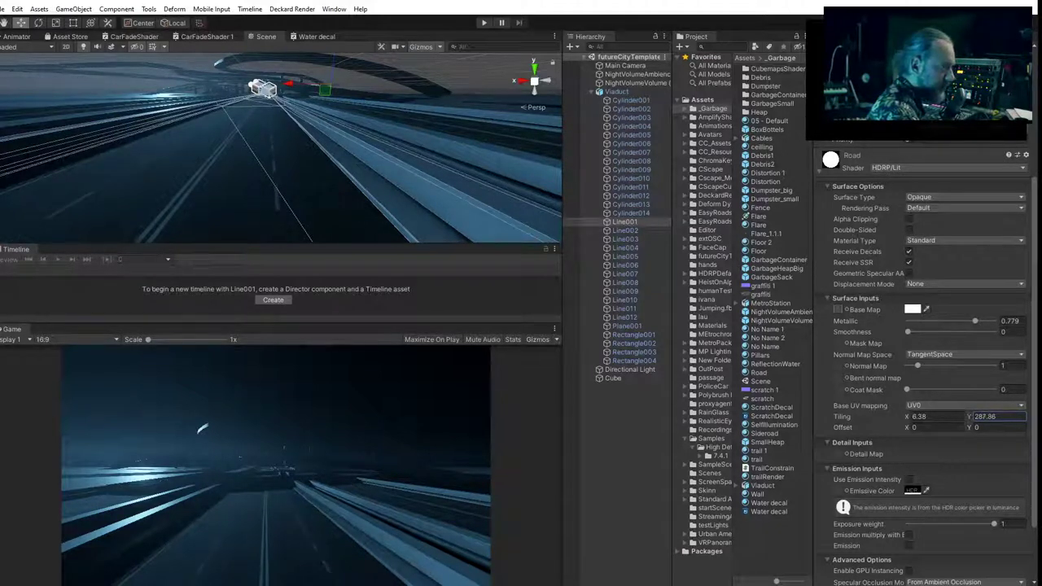
left_click(587, 461)
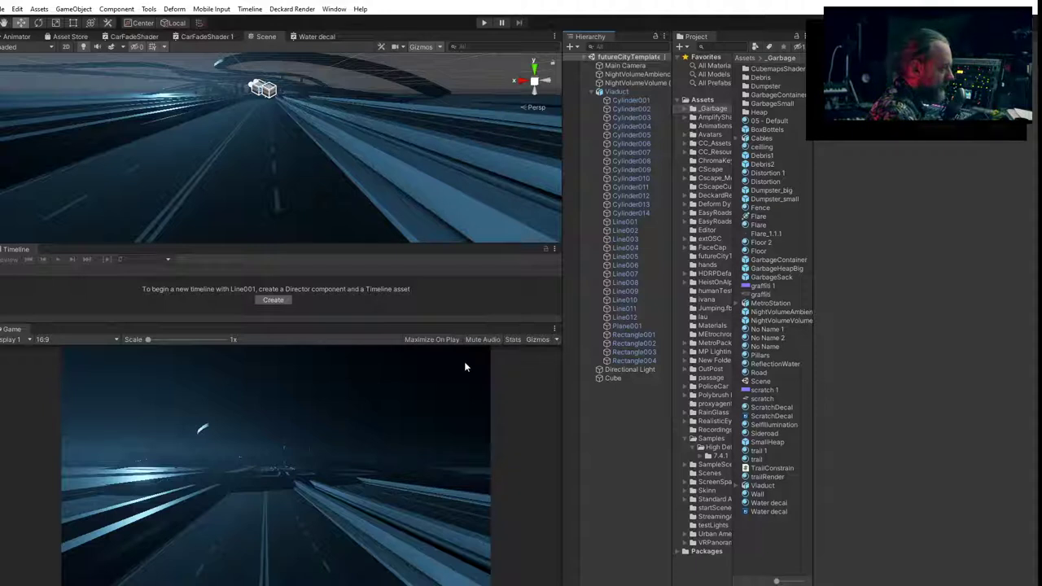
left_click(592, 91)
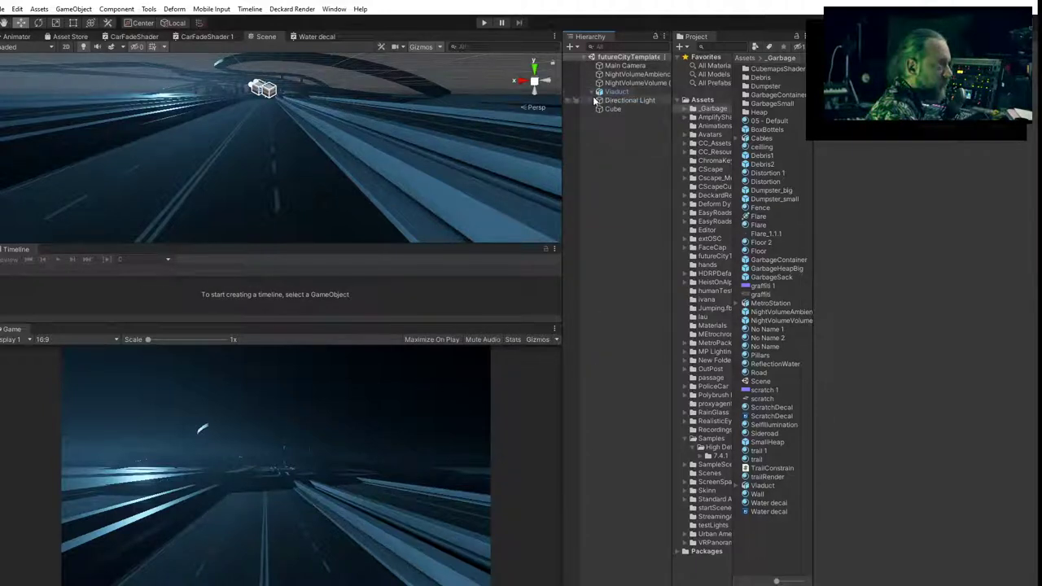
Reposition the Main Camera sideways, in height and along the road to reframe the lanes and guardrails.
left_click(632, 68)
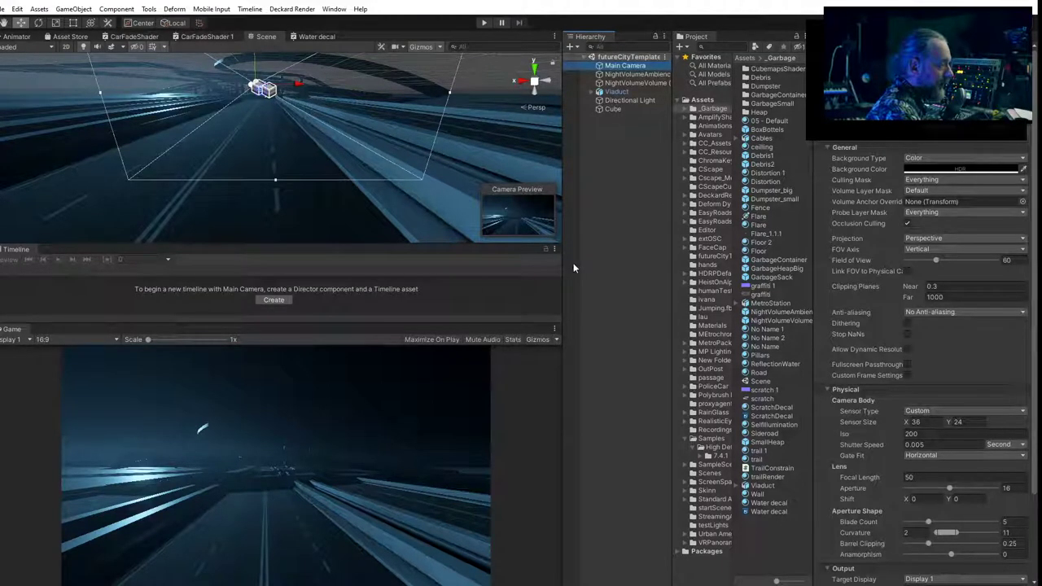
right_click_drag(147, 169, 357, 201)
scroll(161, 161, "down", 5)
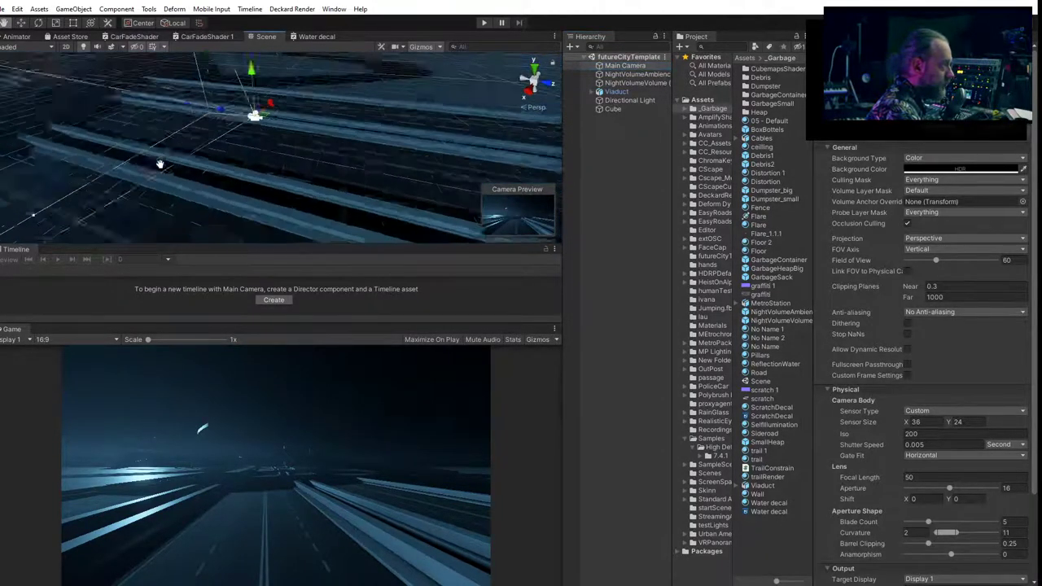
middle_click_drag(160, 160, 187, 174)
left_click_drag(315, 144, 198, 148)
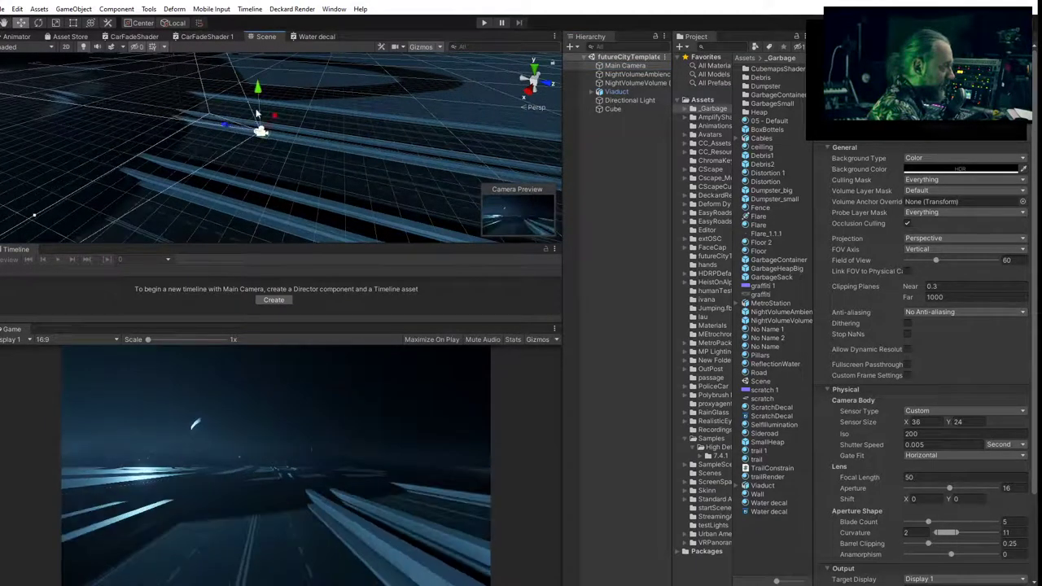
left_click_drag(259, 88, 259, 89)
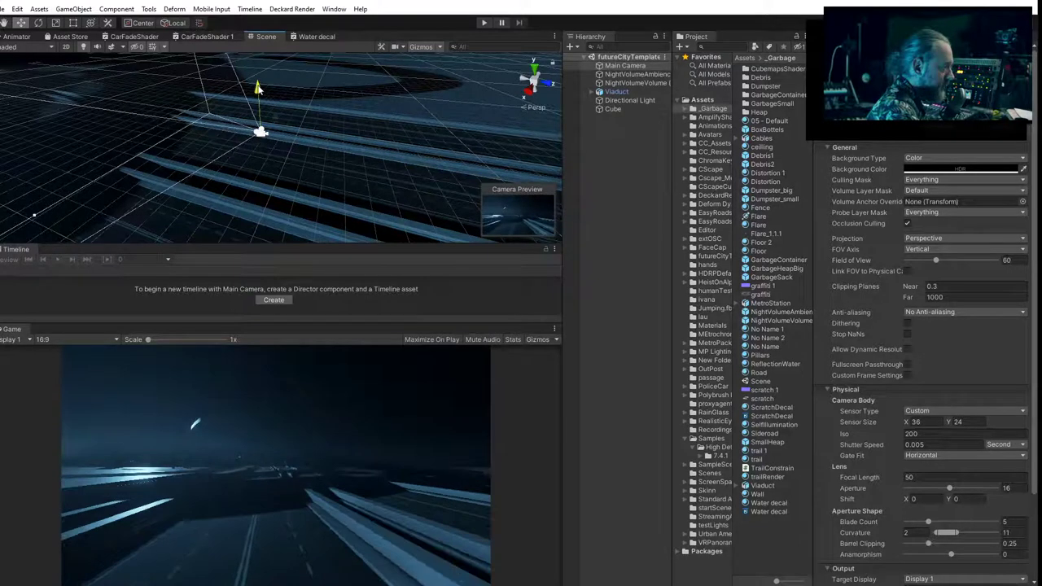
mouse_move(227, 124)
left_mouse_down()
mouse_move(197, 120)
mouse_move(244, 124)
left_mouse_up()
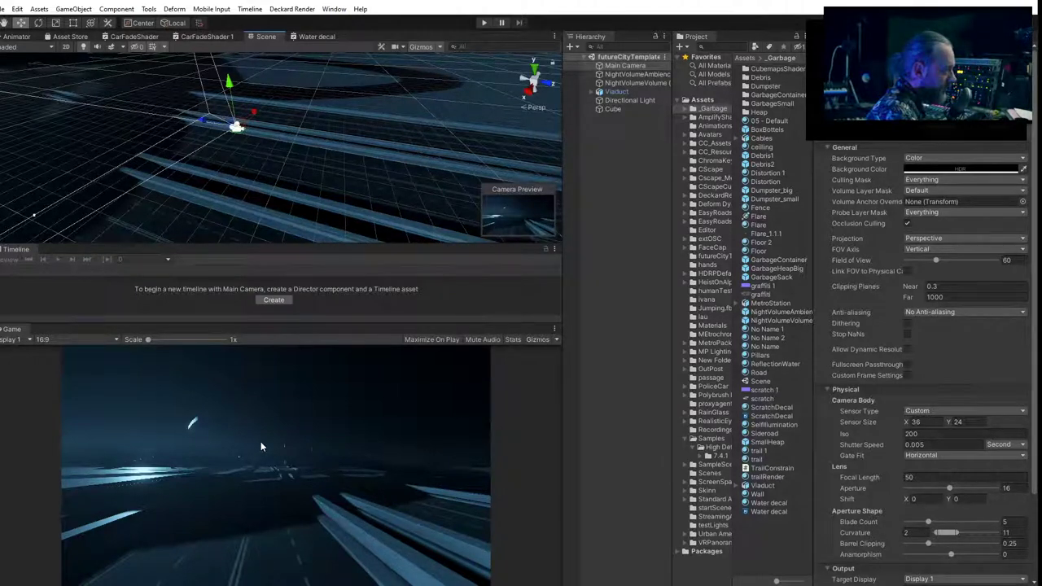
Move the Main Camera from the straight road over to the curved viaduct roads and adjust its height there.
left_click(626, 101)
left_click(237, 126)
middle_click_drag(163, 154, 315, 157)
scroll(314, 153, "down", 4)
scroll(316, 154, "down", 2)
left_click_drag(349, 149, 108, 64)
mouse_move(127, 116)
left_mouse_down()
mouse_move(110, 108)
mouse_move(119, 113)
left_mouse_up()
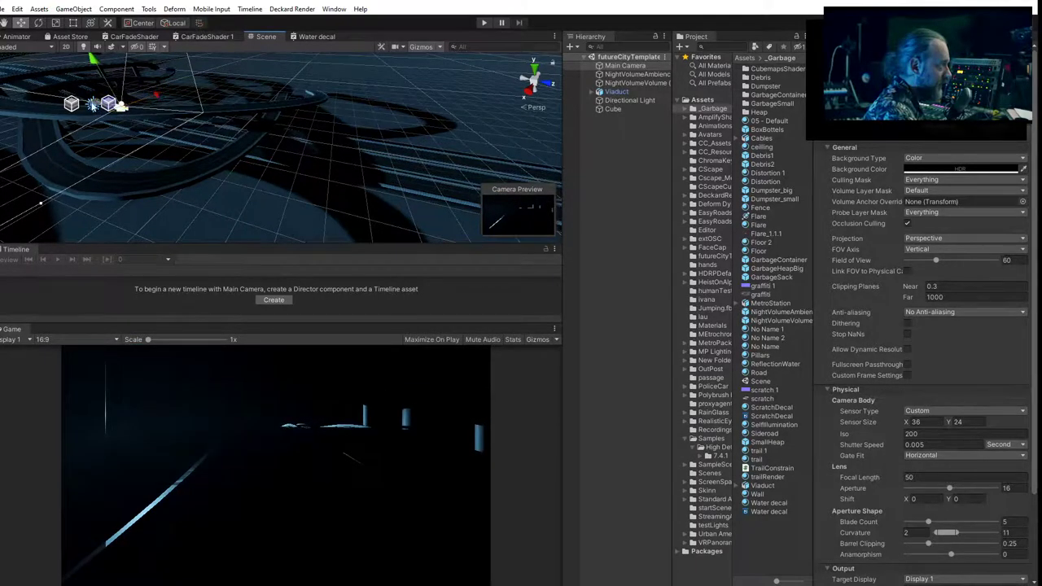
key("f")
left_click_drag(278, 173, 185, 153)
left_click_drag(171, 115, 168, 101)
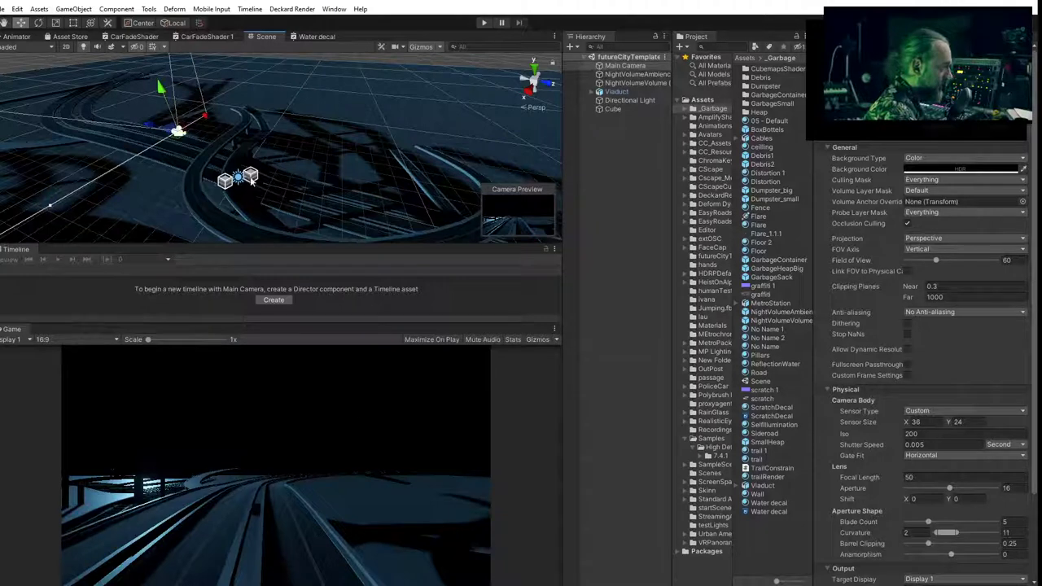
Move the Main Camera back over the long straight road section and lower it to just above the lanes.
left_click_drag(156, 130, 355, 192)
middle_click_drag(355, 193, 262, 121)
scroll(262, 121, "down", 1)
middle_click_drag(330, 134, 201, 125)
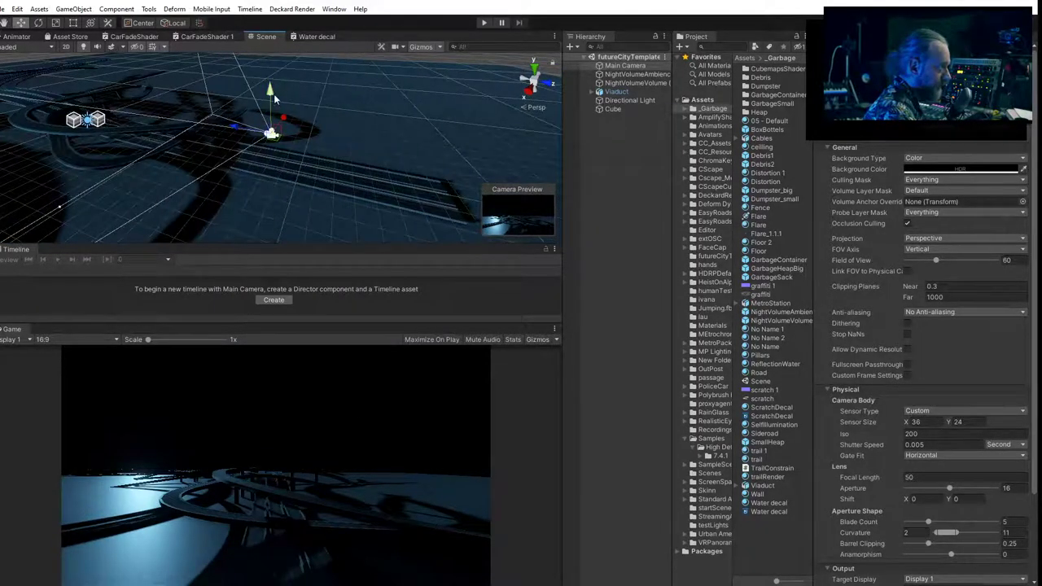
left_click_drag(274, 93, 290, 145)
scroll(289, 169, "up", 2)
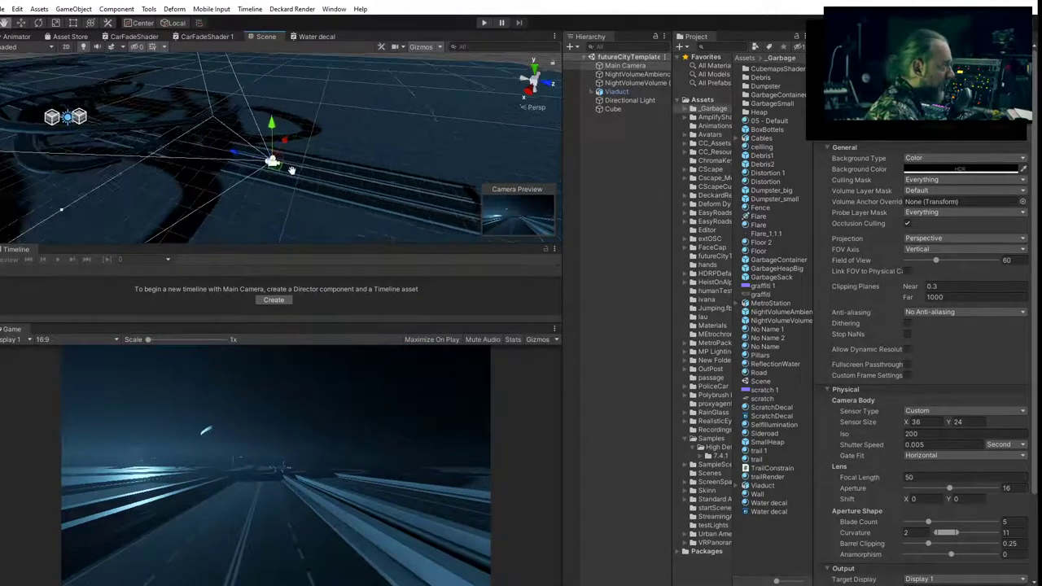
Select the Line005 road mesh and set the Road material's normal map strength to 1.33 and metallic to 0.798.
middle_click_drag(289, 169, 241, 166)
scroll(261, 166, "up", 4)
left_click_drag(260, 168, 150, 160, "alt")
left_click_drag(326, 155, 284, 144, "alt")
scroll(268, 140, "up", 3)
left_click(157, 121)
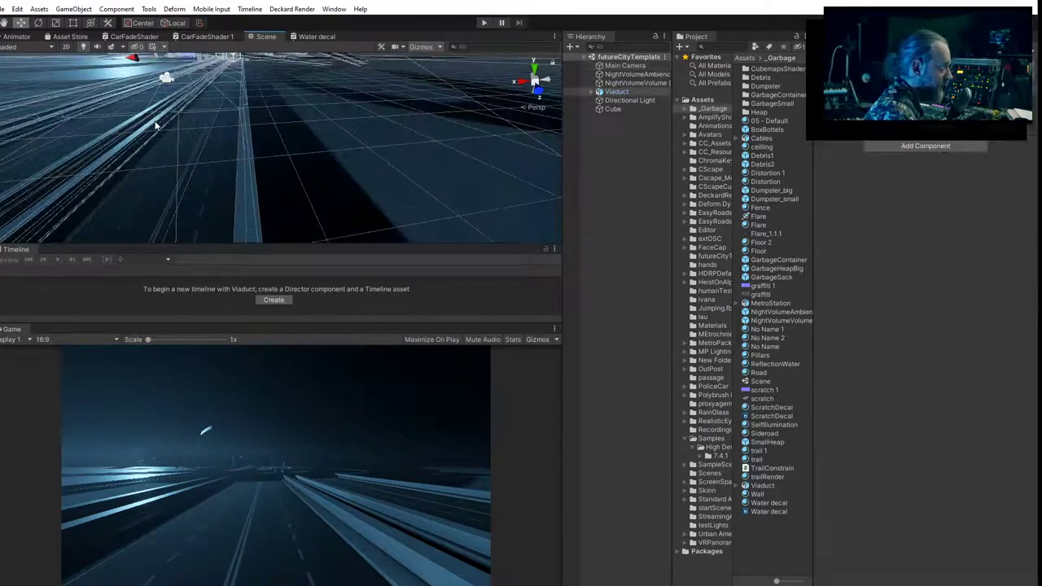
scroll(873, 470, "down", 5)
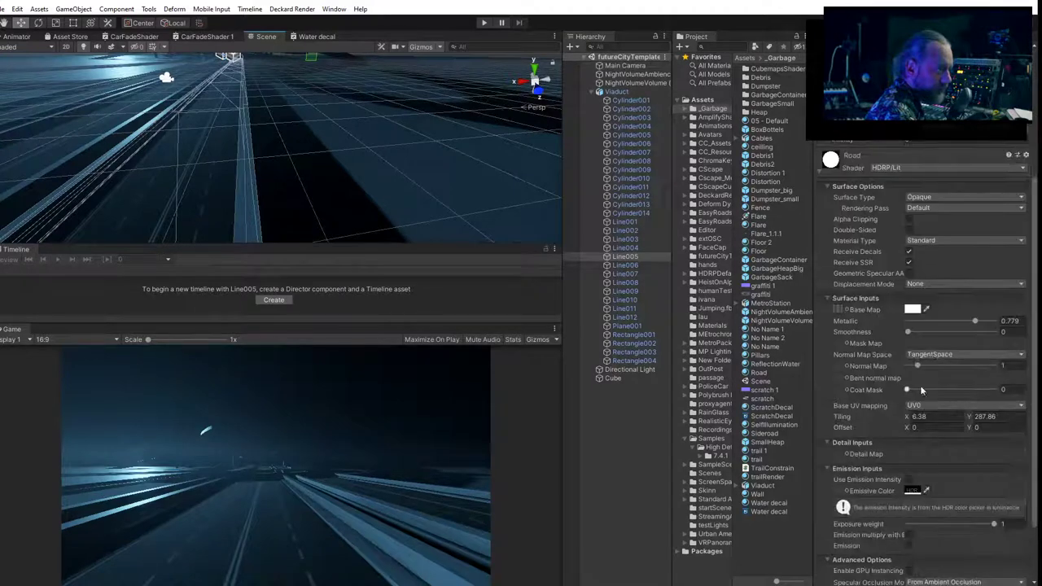
left_click_drag(917, 367, 923, 369)
mouse_move(976, 322)
left_mouse_down()
mouse_move(991, 322)
mouse_move(898, 322)
mouse_move(980, 325)
left_mouse_up()
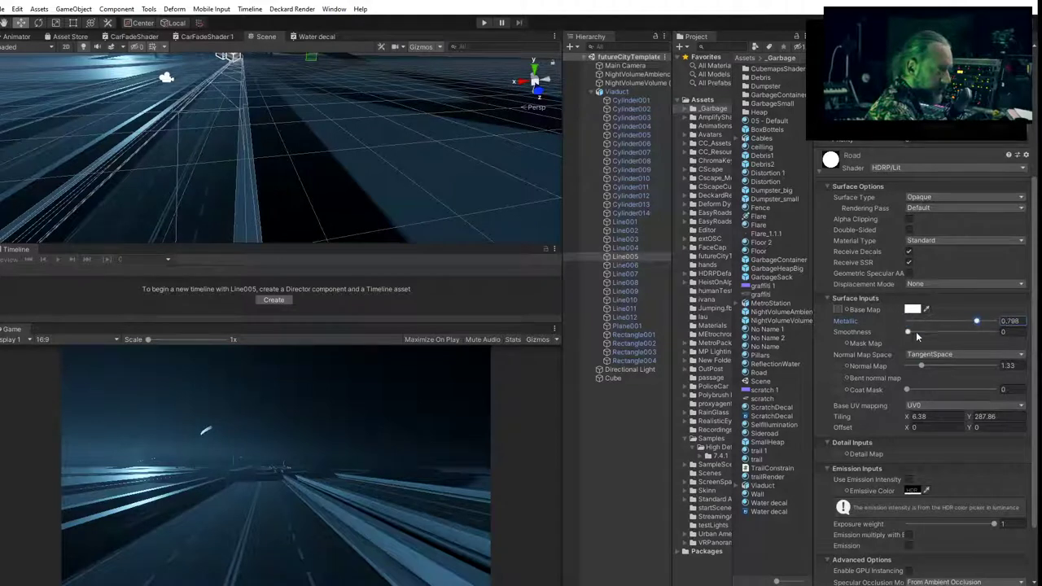
mouse_move(911, 334)
left_mouse_down()
mouse_move(984, 337)
mouse_move(913, 340)
left_mouse_up()
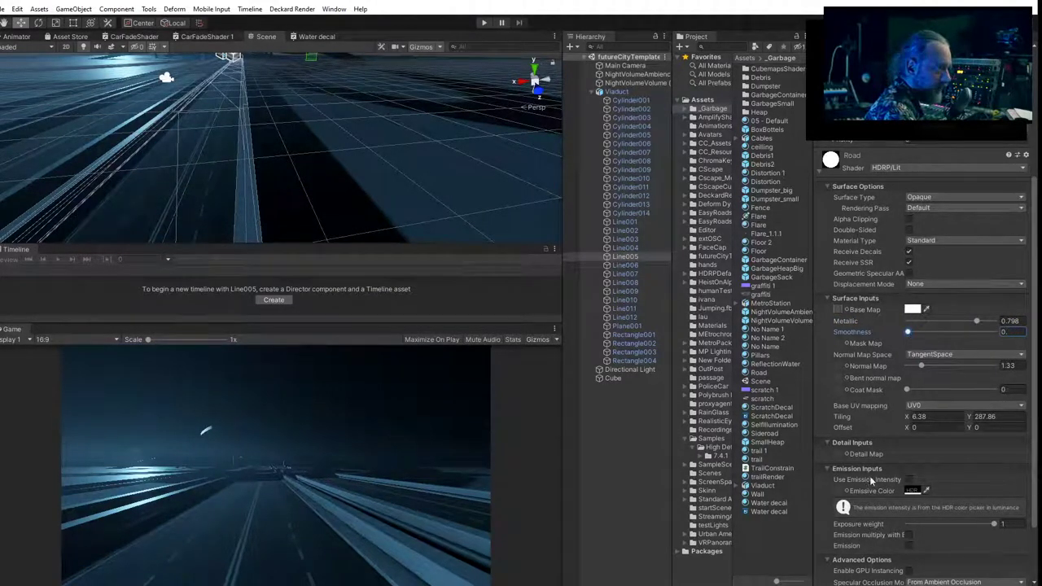
Set the Sideroad material's metallic to 0.277 and smoothness to 0.872, then deselect the mesh and collapse the Viaduct object's children.
scroll(871, 481, "down", 3)
left_click(821, 552)
scroll(889, 442, "down", 10)
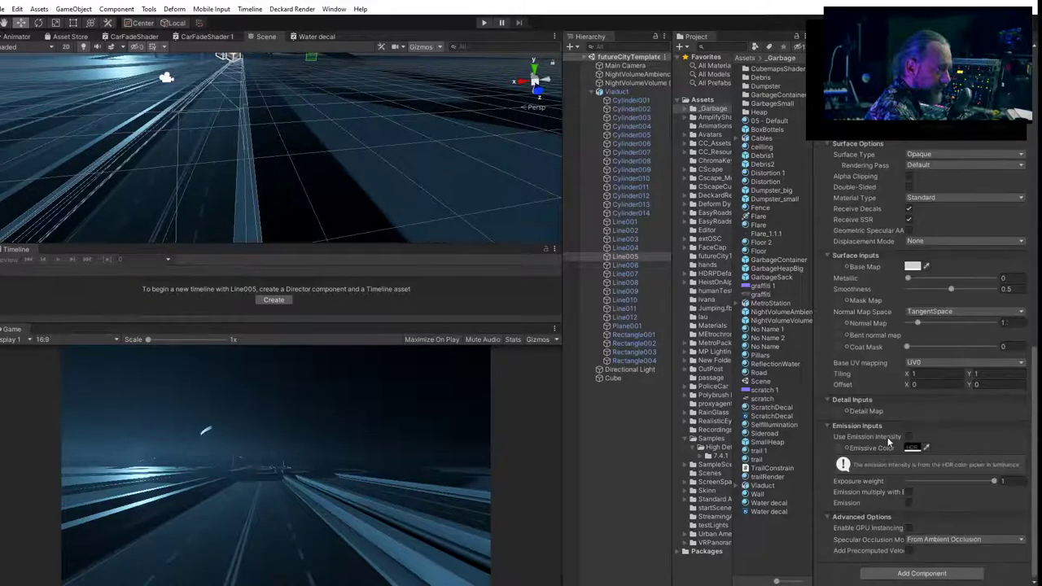
left_click_drag(912, 280, 983, 296)
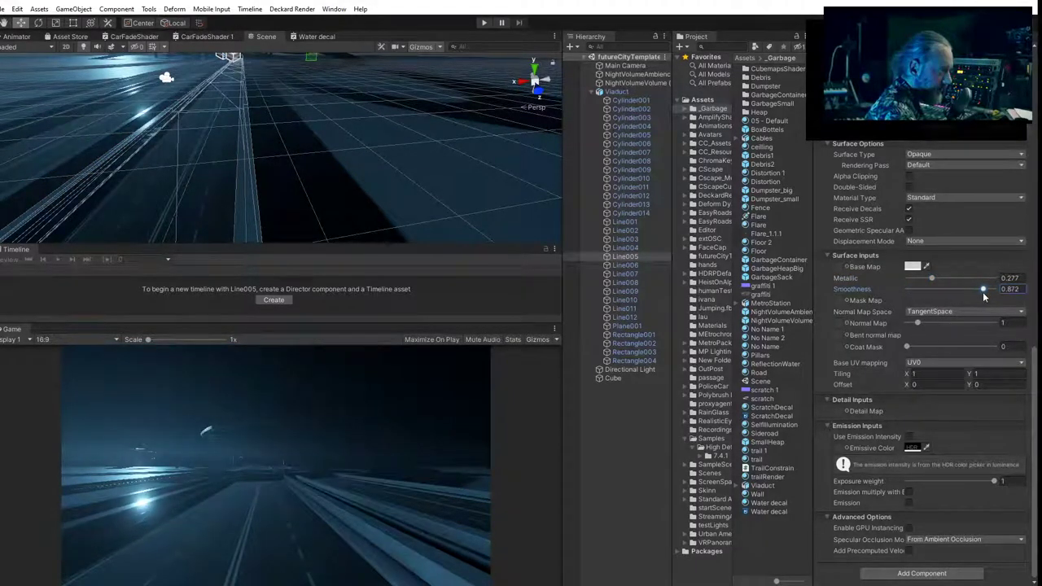
left_click(622, 441)
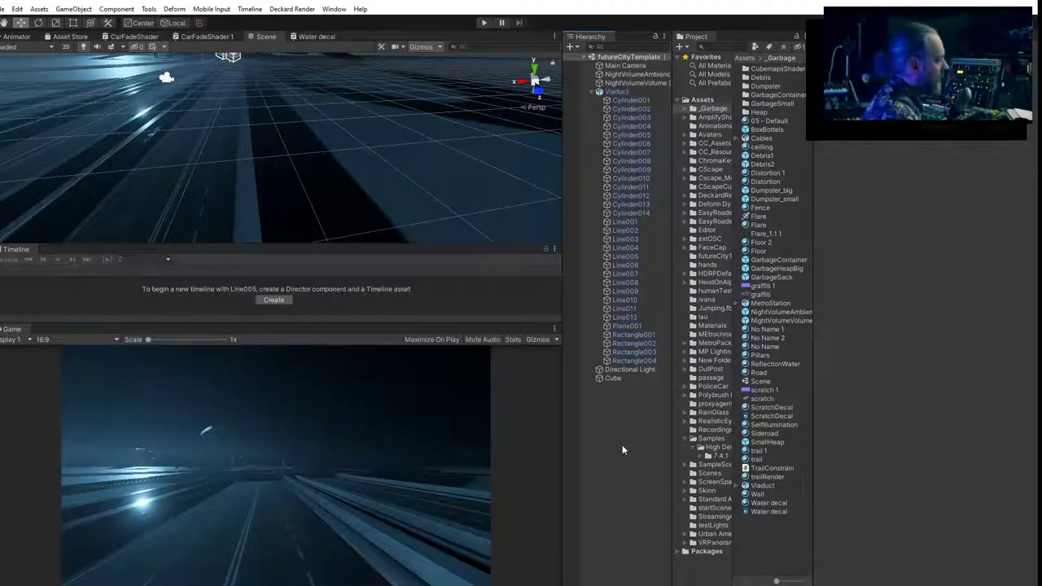
left_click(591, 91)
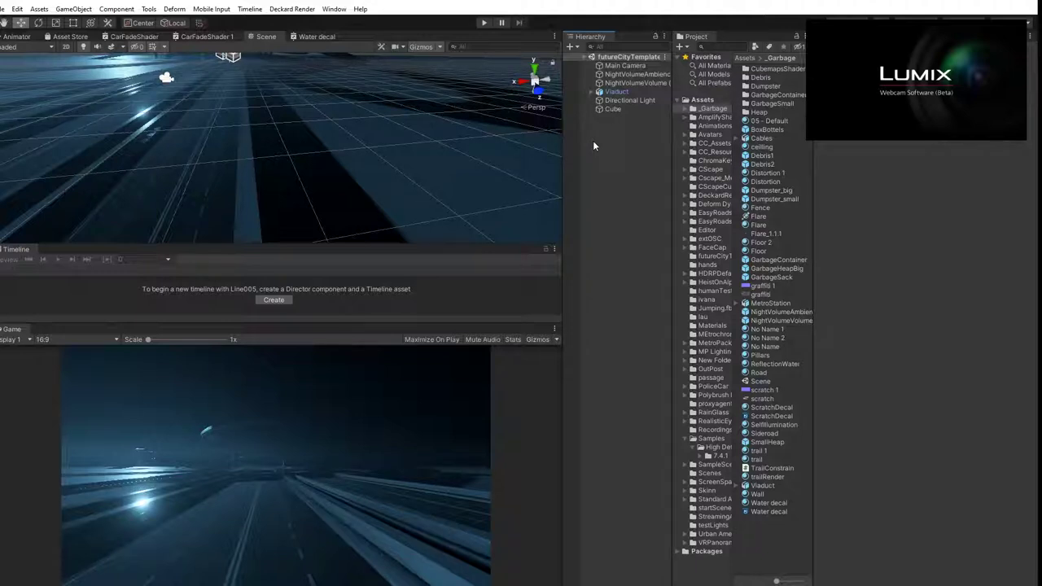
Move the Main Camera forward from the straight road toward the curved overpasses of the viaduct.
left_click(619, 100)
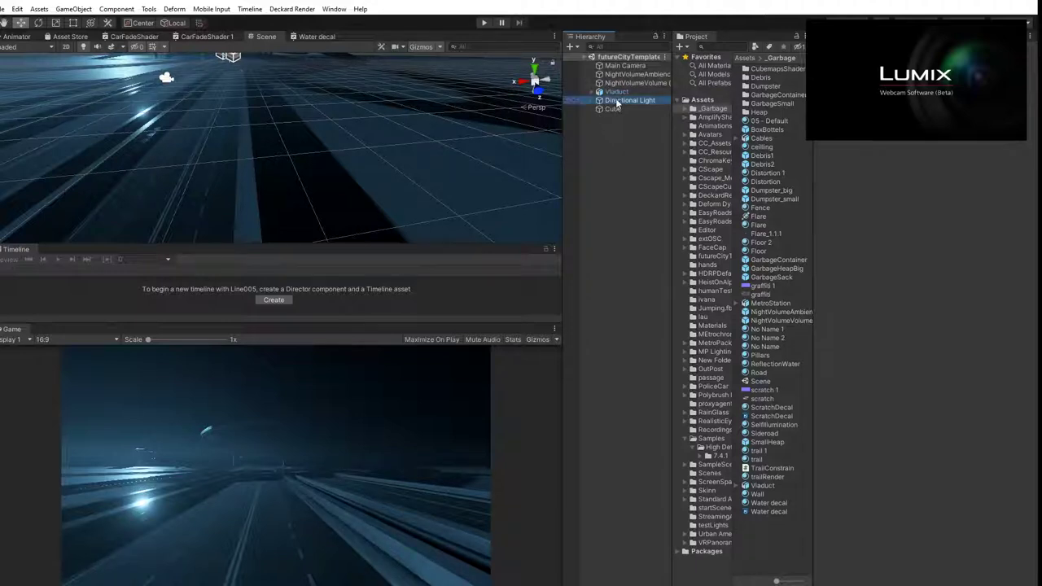
left_click(616, 68)
middle_click_drag(315, 148, 488, 216)
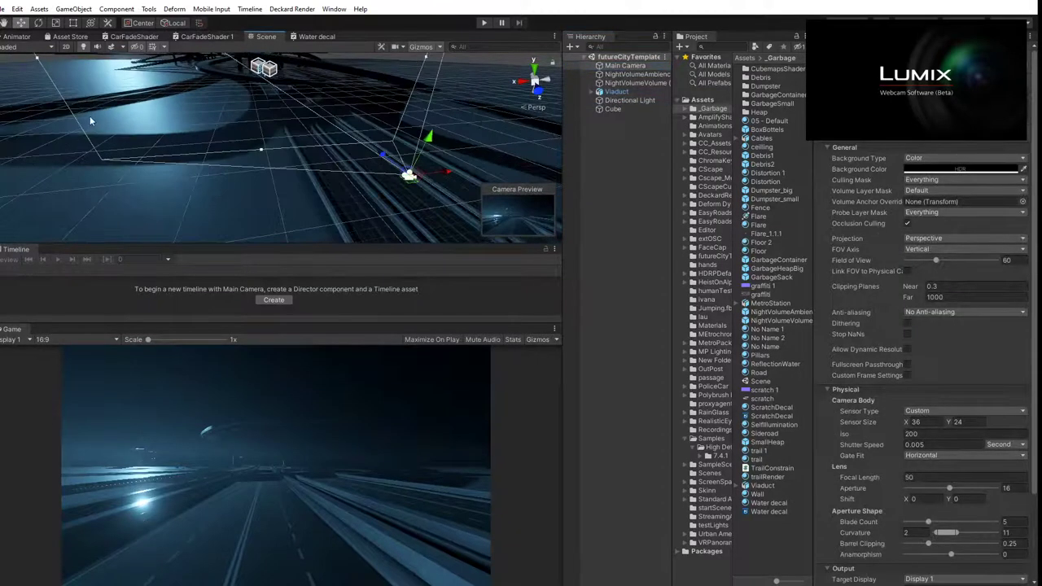
right_click_drag(89, 116, 149, 157)
scroll(149, 162, "down", 15)
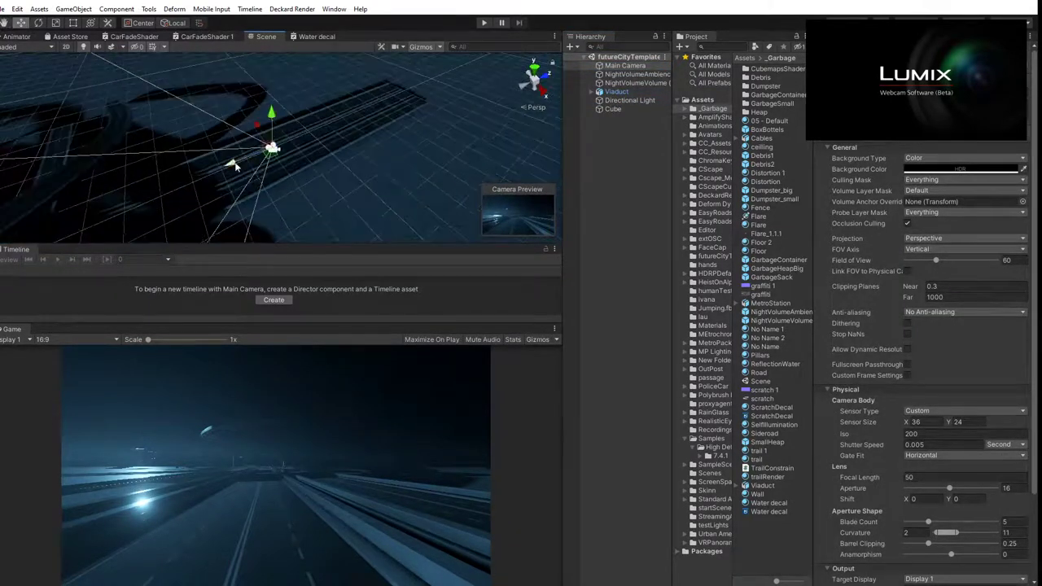
left_click_drag(229, 162, 143, 174)
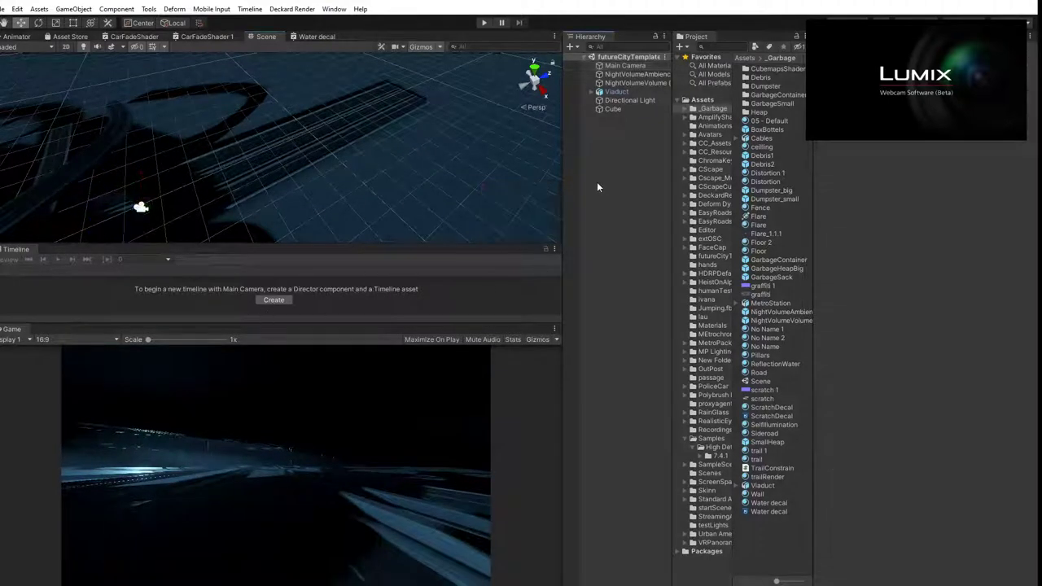
Add a point light to the scene and move it to the area in front of the Main Camera.
right_click(600, 132)
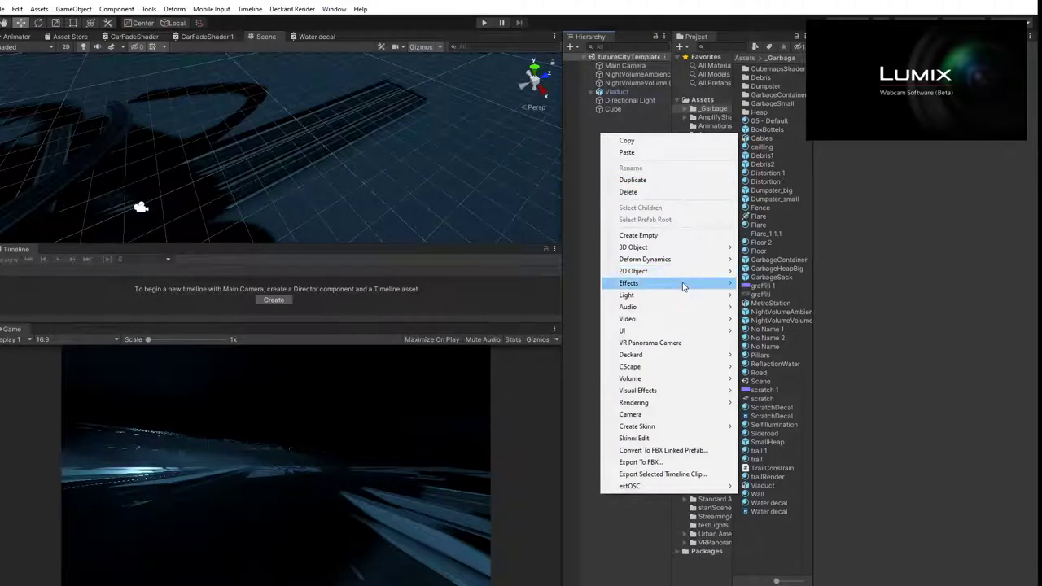
mouse_move(699, 298)
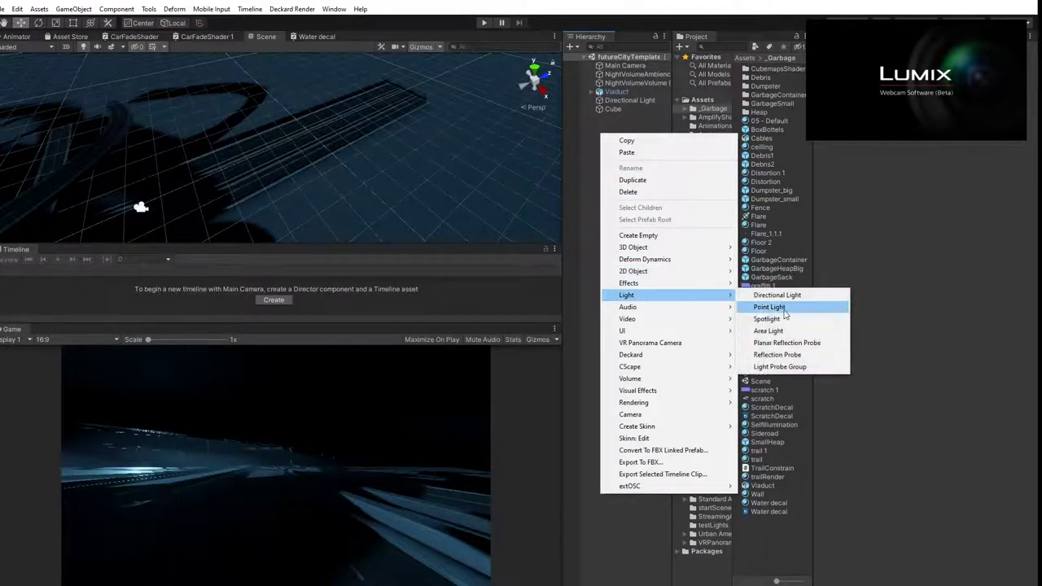
left_click(786, 308)
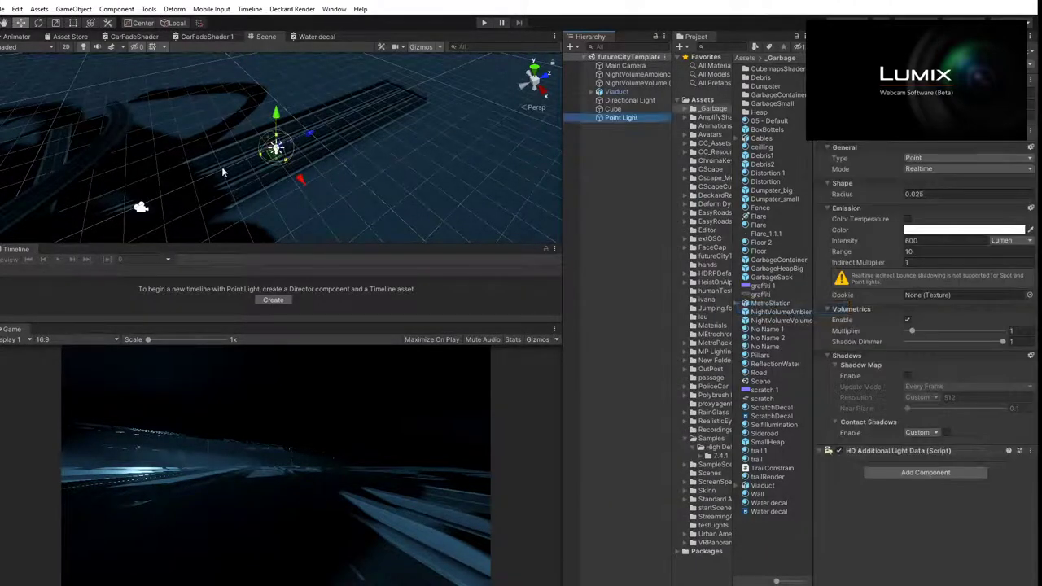
left_click_drag(309, 134, 121, 207)
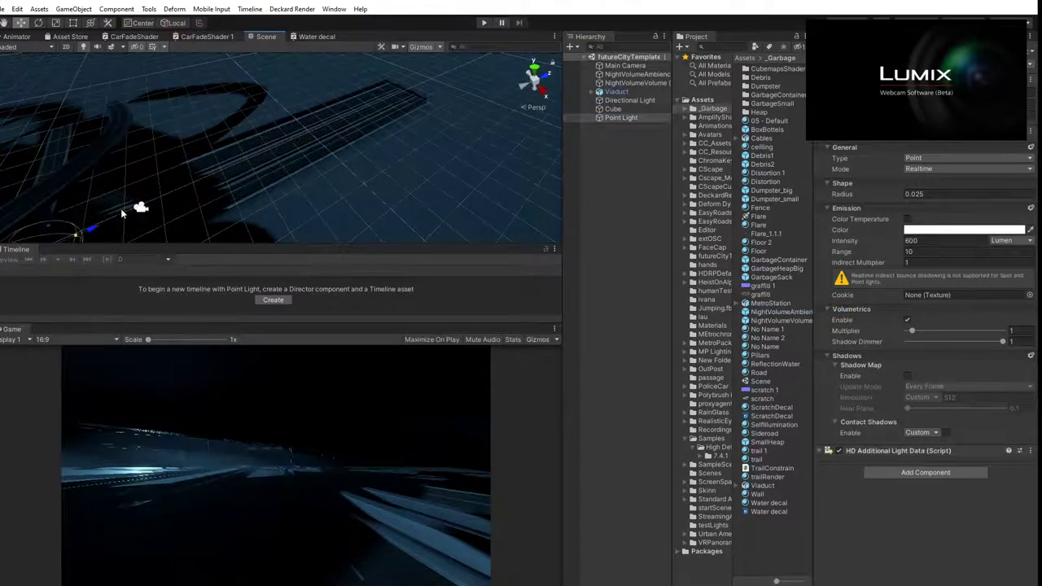
middle_click_drag(121, 207, 152, 106)
Enlarge the Point Light's range to 42.68287 and shift the light beside the curved road so it lights the overpass and guardrails.
left_click_drag(186, 70, 176, 36)
left_click_drag(219, 67, 317, 57)
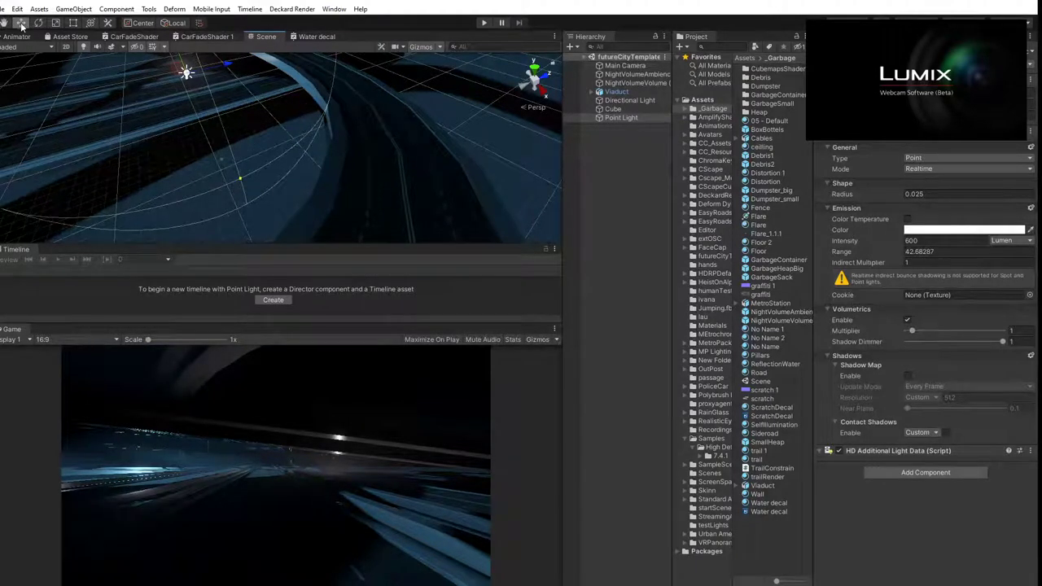
left_click_drag(212, 68, 273, 84)
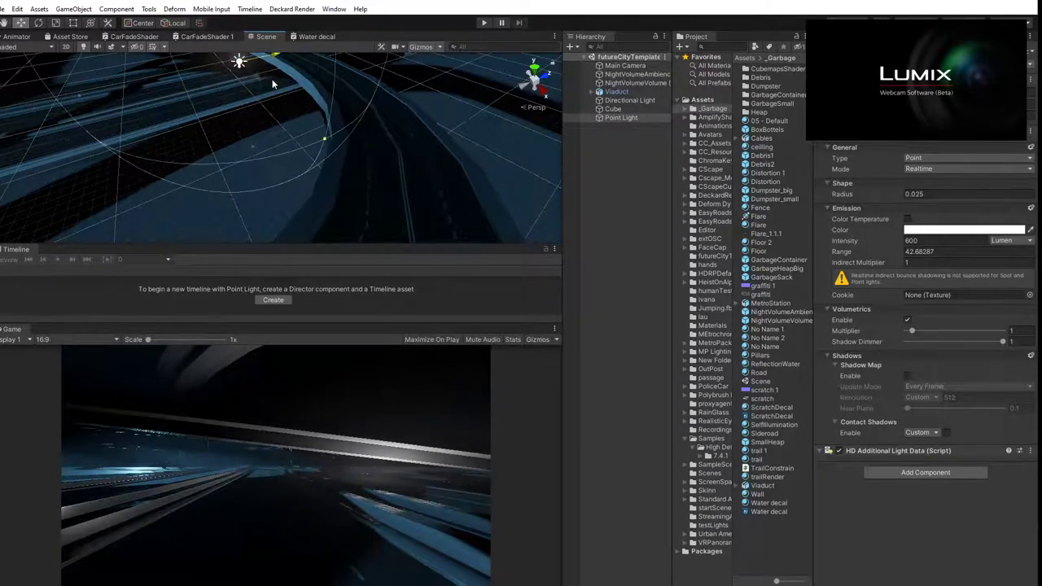
Enable color temperature on the Point Light, set it to 1740 and fine-tune the light's position near the overpass.
left_click(908, 219)
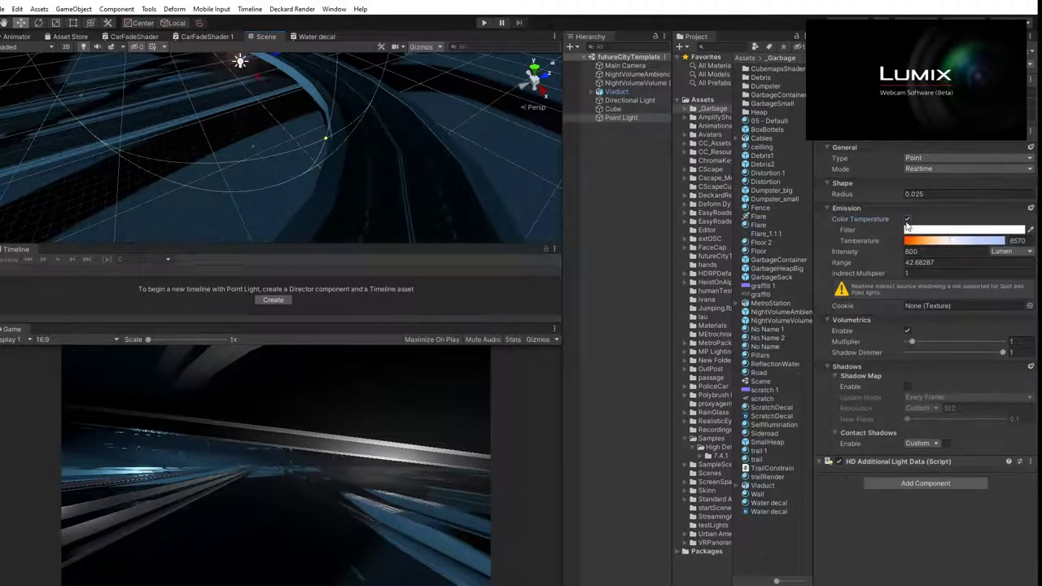
left_click_drag(949, 241, 915, 244)
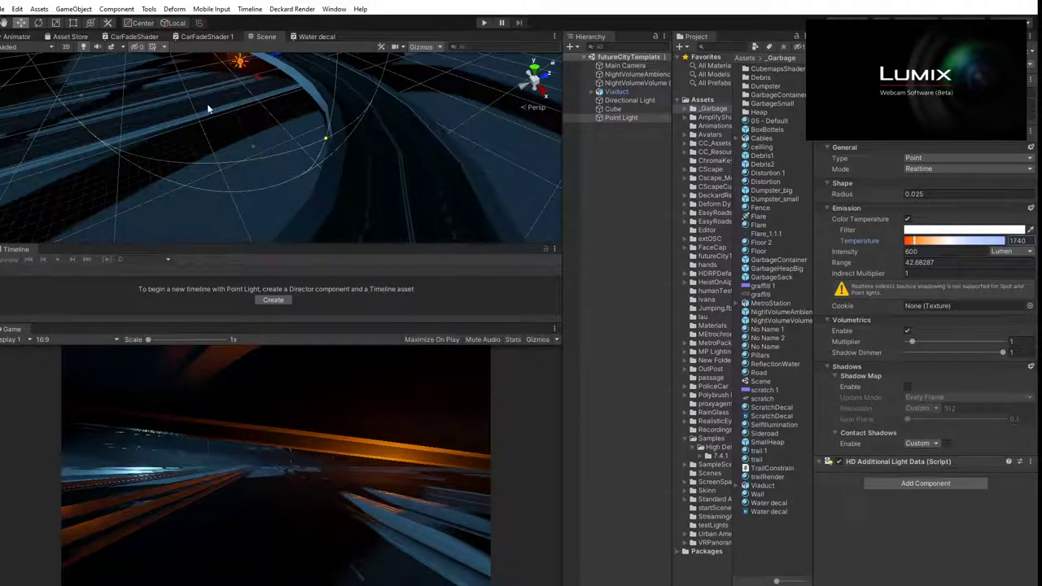
scroll(281, 101, "down", 4)
middle_click_drag(286, 100, 270, 120)
mouse_move(262, 98)
left_mouse_down()
mouse_move(240, 104)
mouse_move(290, 101)
mouse_move(266, 104)
left_mouse_up()
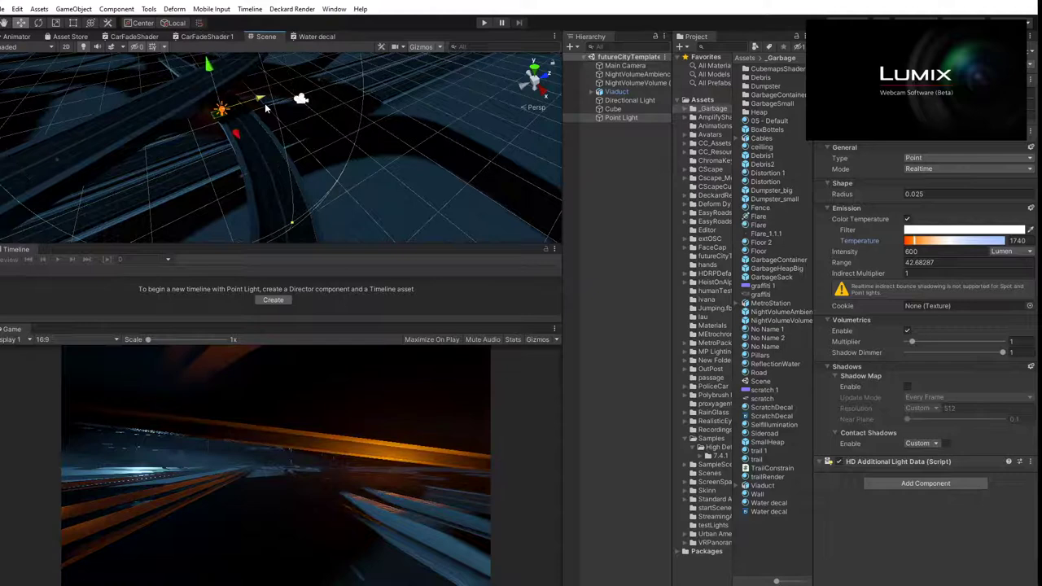
Select the Line003 mesh and set the Sideroad material's metallic to 0.54 and smoothness to 0.
left_click(173, 114)
scroll(867, 461, "down", 10)
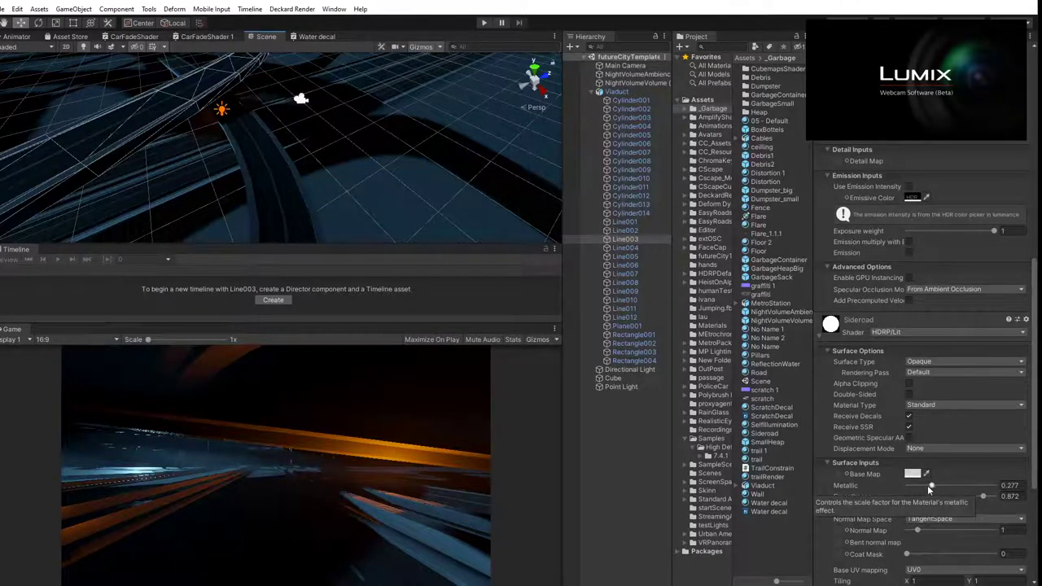
left_click_drag(932, 486, 902, 492)
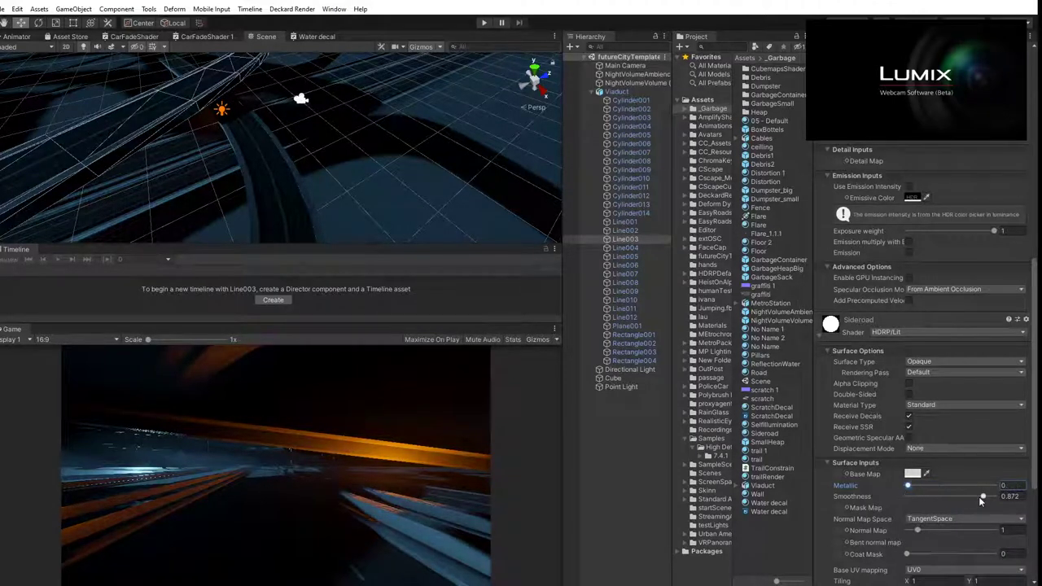
left_click_drag(983, 496, 955, 491)
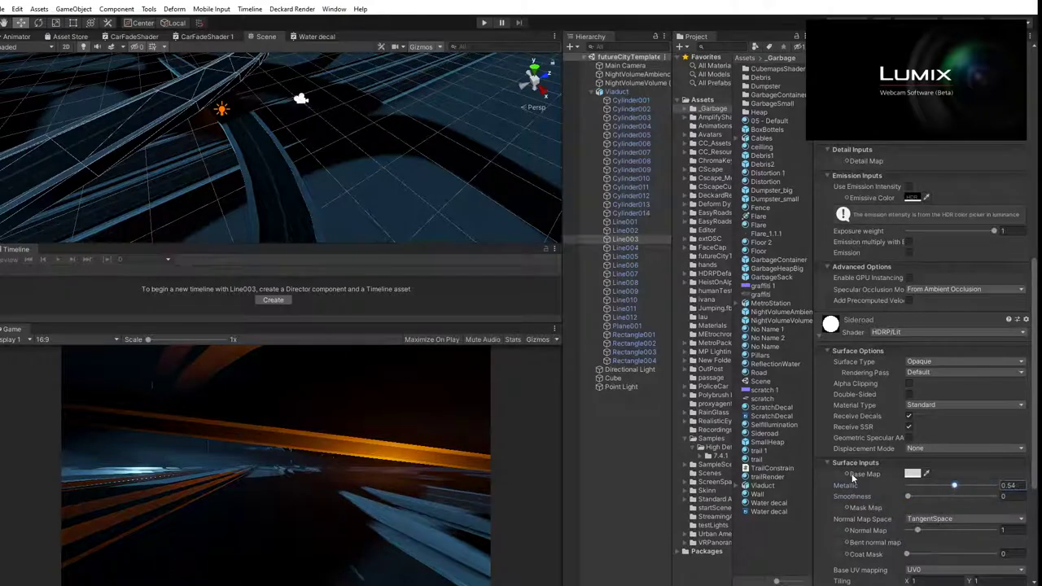
Search the textures for concrete and assign ConcreteBare0280_39_S as the Sideroad material's base map.
left_click(847, 475)
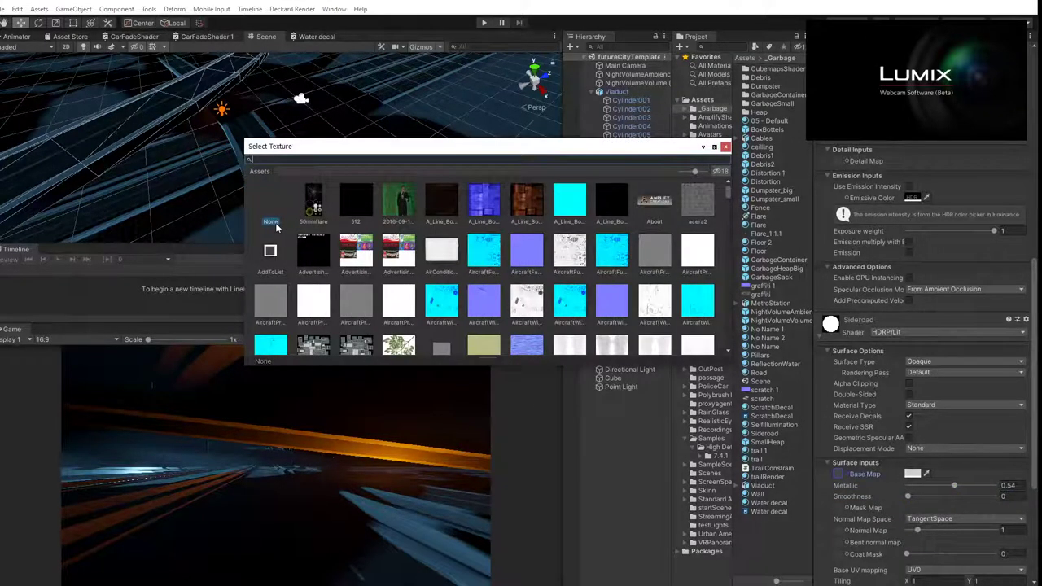
type("concrne")
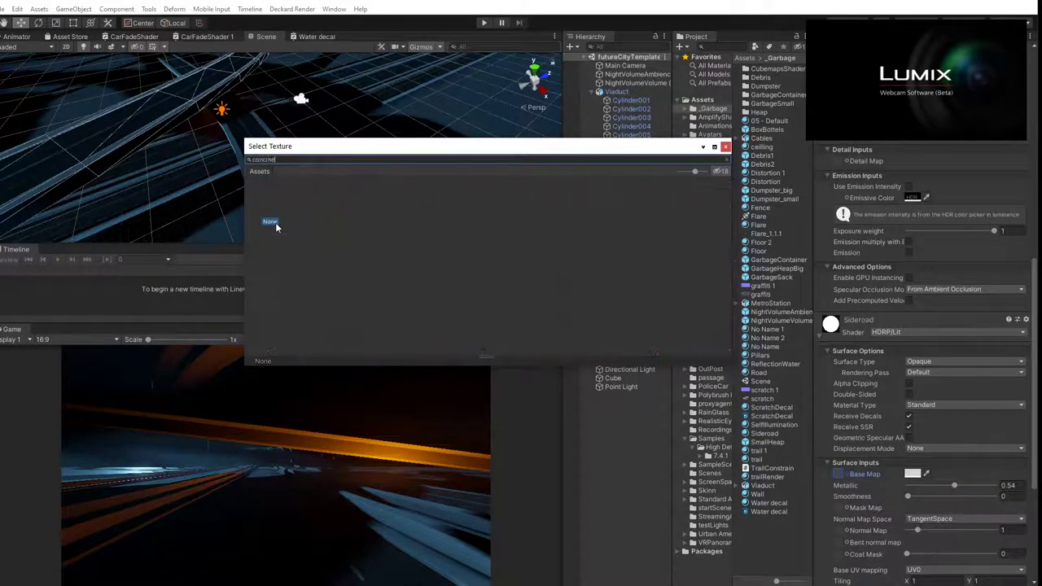
key("BackSpace")
key("BackSpace")
type("e")
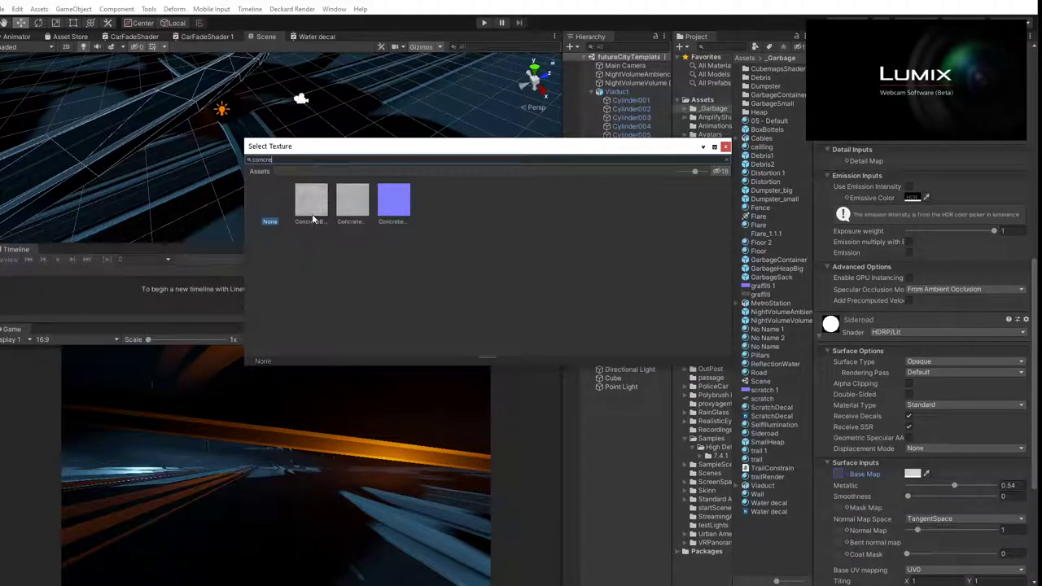
left_click(312, 201)
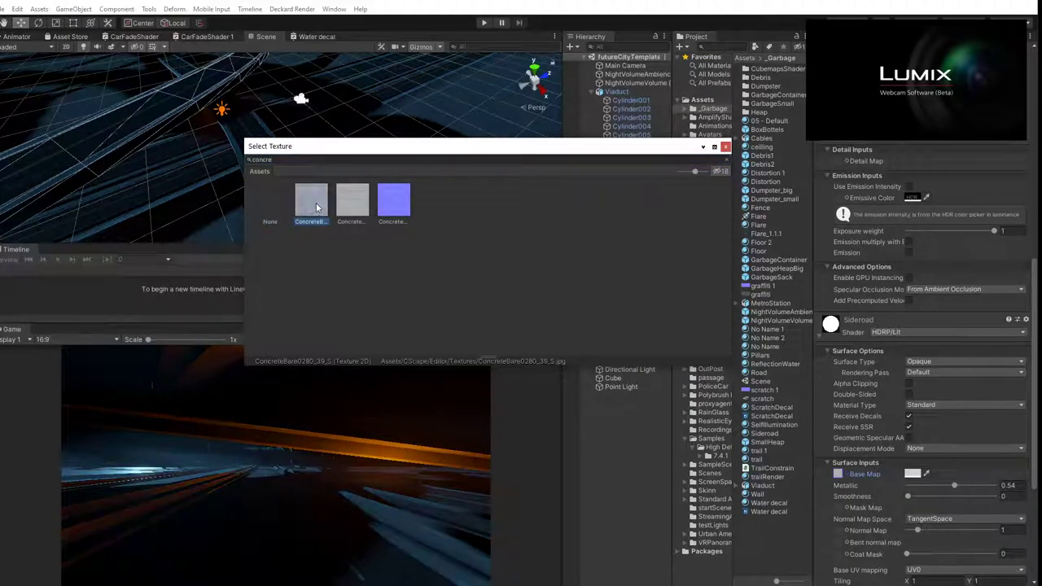
double_click(318, 206)
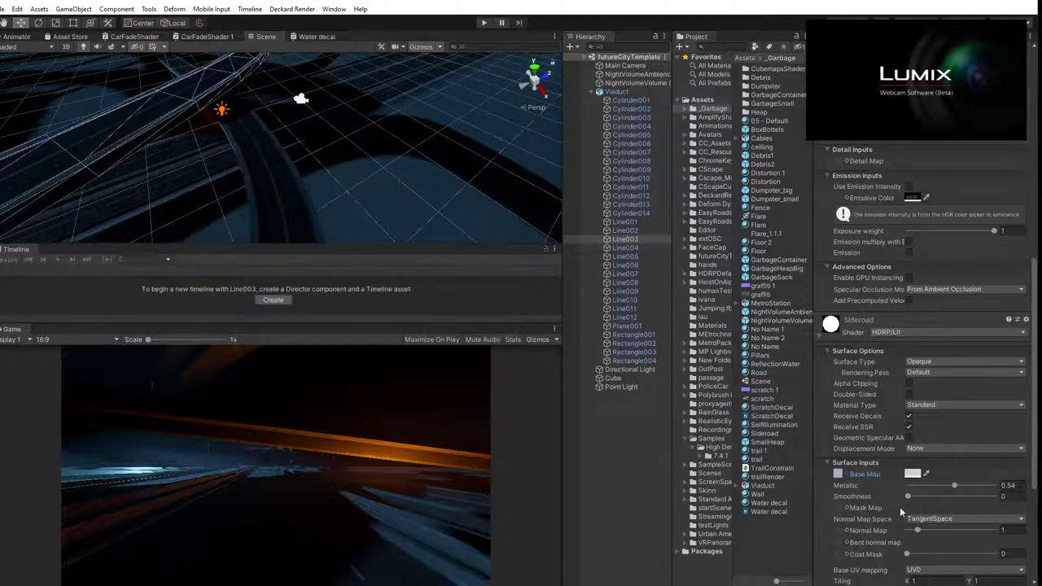
Set the Sideroad material's tiling to 3.56 in X and 48.44 in Y.
scroll(901, 511, "down", 5)
left_click_drag(969, 377, 1036, 377)
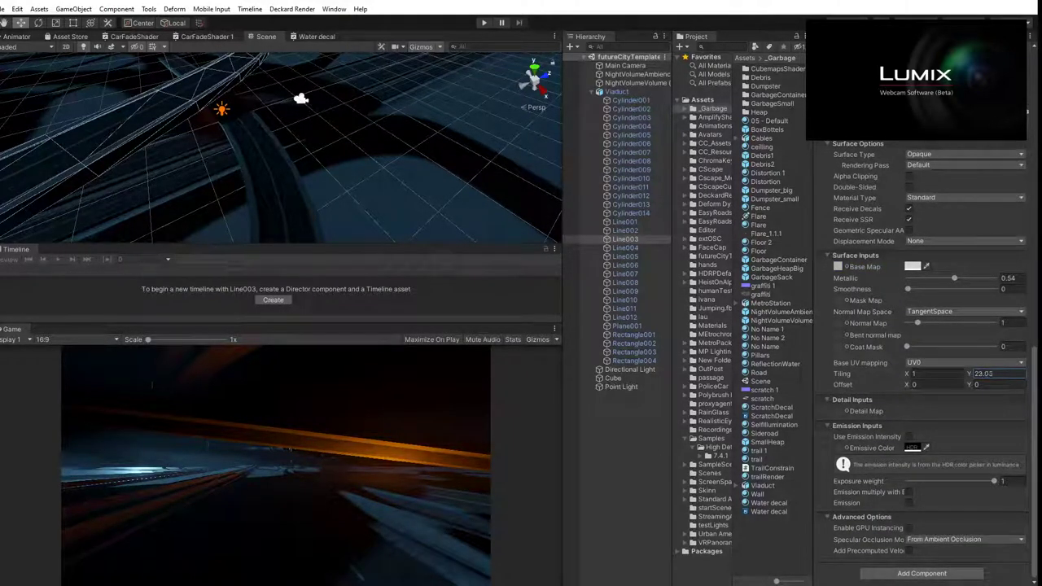
left_click_drag(969, 375, 1010, 375)
left_click_drag(904, 376, 927, 380)
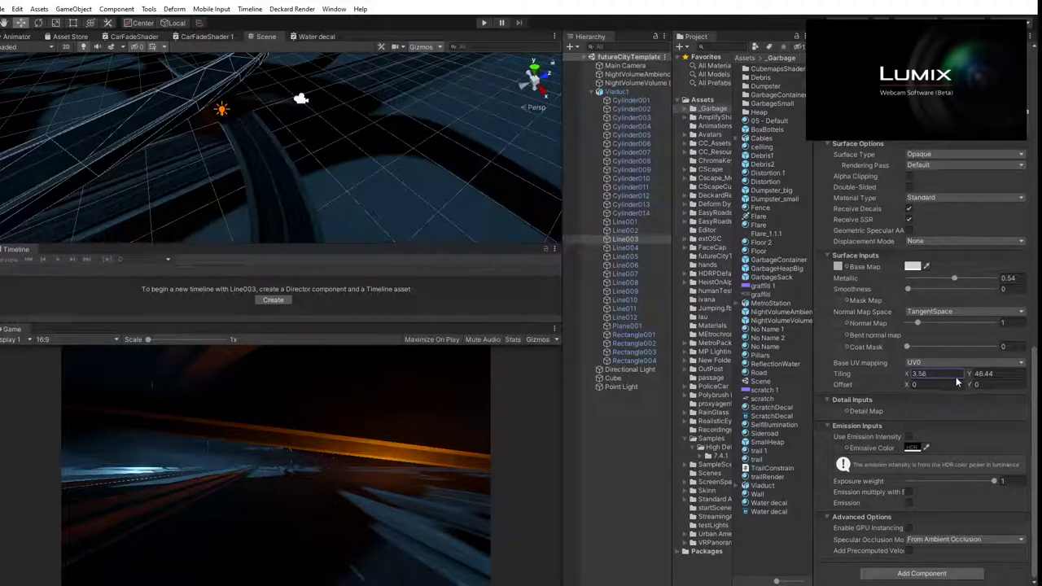
Set the Sideroad material's tiling to 2.96 in X and 50.6 in Y, and enlarge the Game view.
left_click_drag(969, 375, 1024, 375)
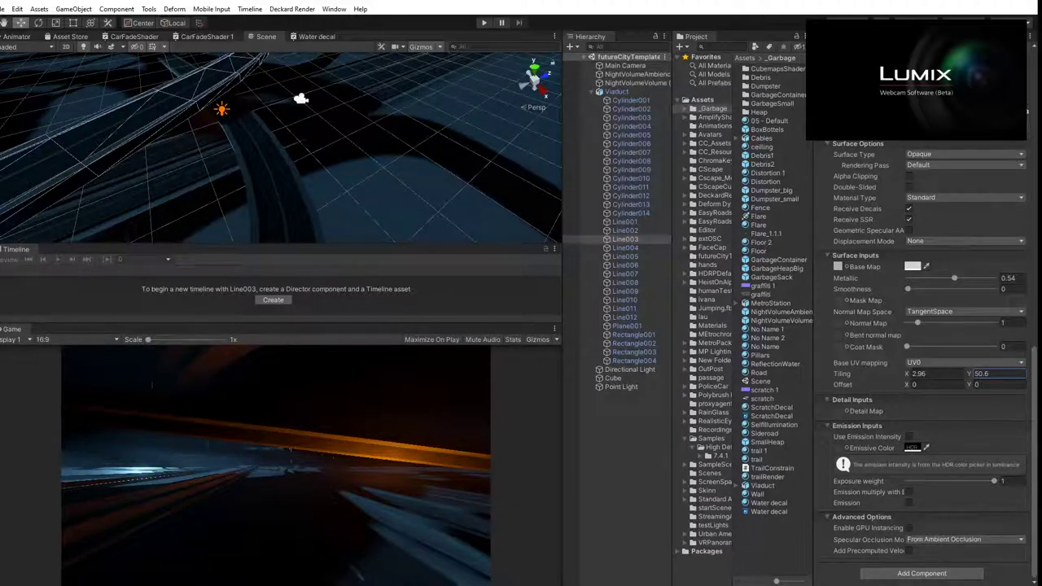
left_click_drag(119, 321, 126, 282)
left_click(720, 456)
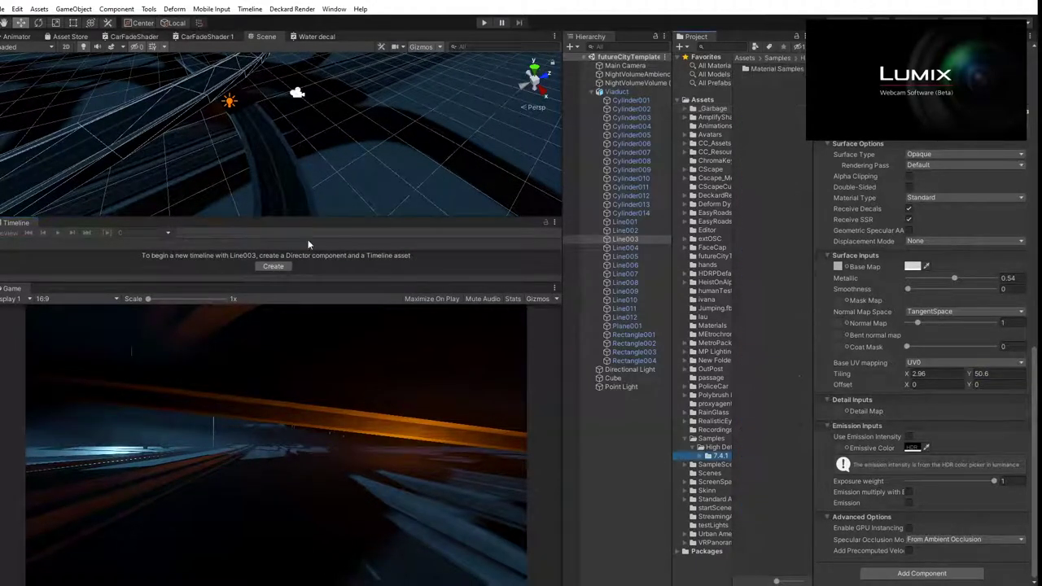
Move the Point Light behind the overpass beam so its glow spreads over the road from a hidden source.
left_click(232, 102)
left_click_drag(220, 77, 219, 67)
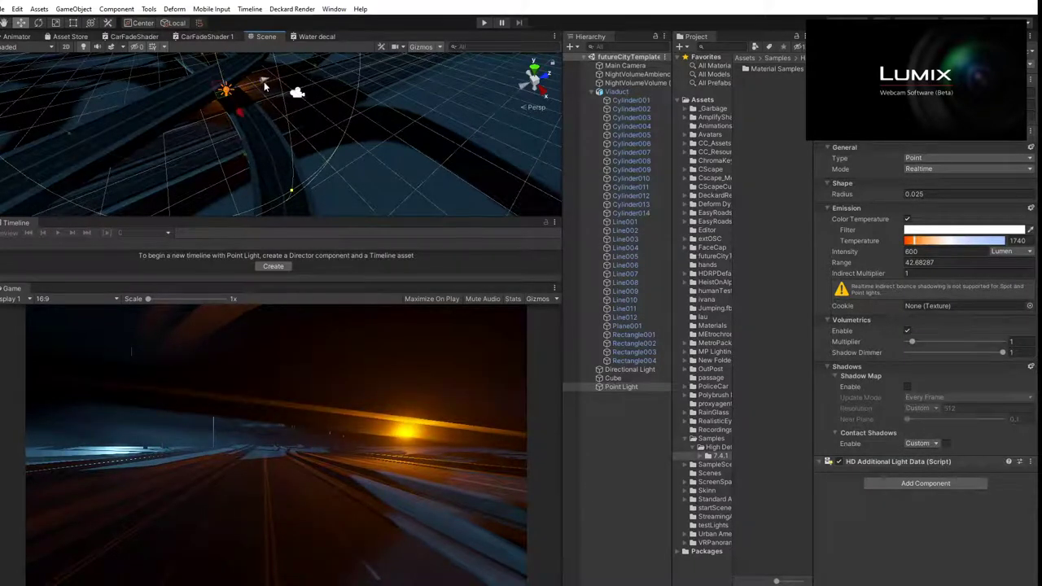
mouse_move(242, 116)
left_mouse_down()
mouse_move(235, 95)
mouse_move(252, 112)
left_mouse_up()
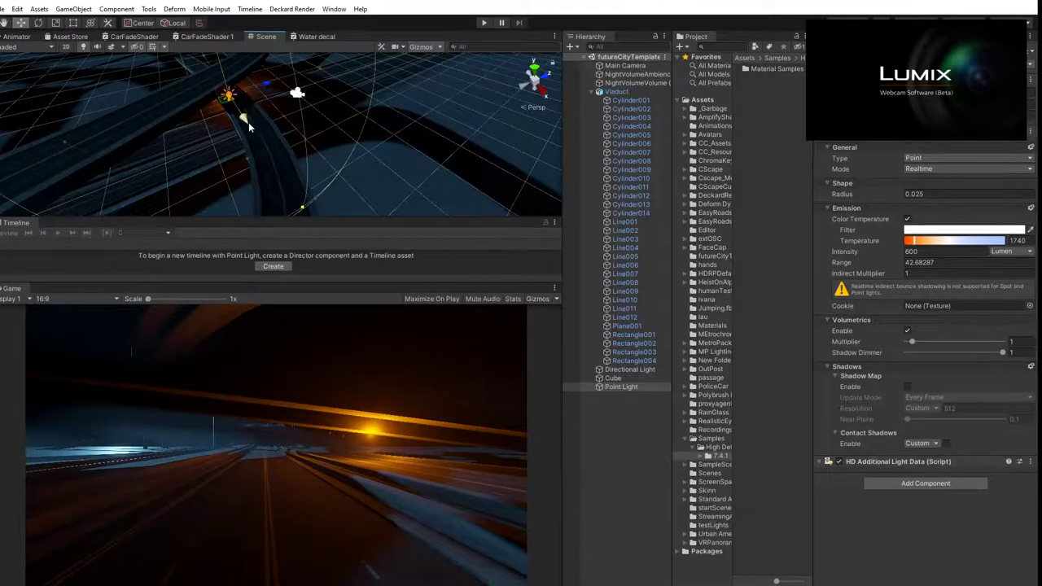
middle_click_drag(209, 102, 227, 111)
left_click_drag(226, 111, 273, 158, "alt")
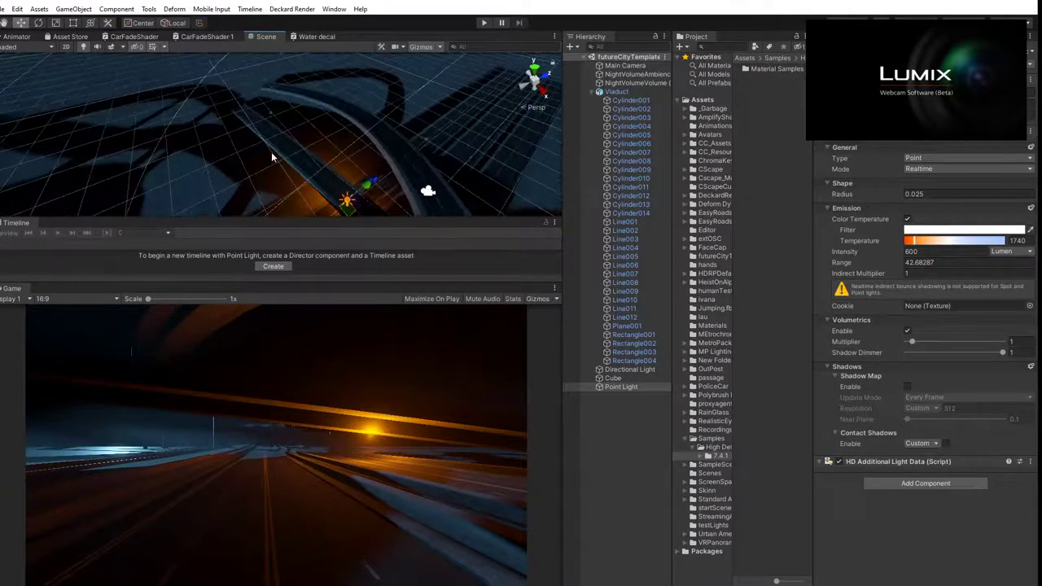
left_click_drag(318, 198, 189, 154, "alt")
middle_click_drag(188, 154, 435, 122)
left_click_drag(435, 122, 183, 144, "alt")
left_click_drag(174, 90, 172, 87)
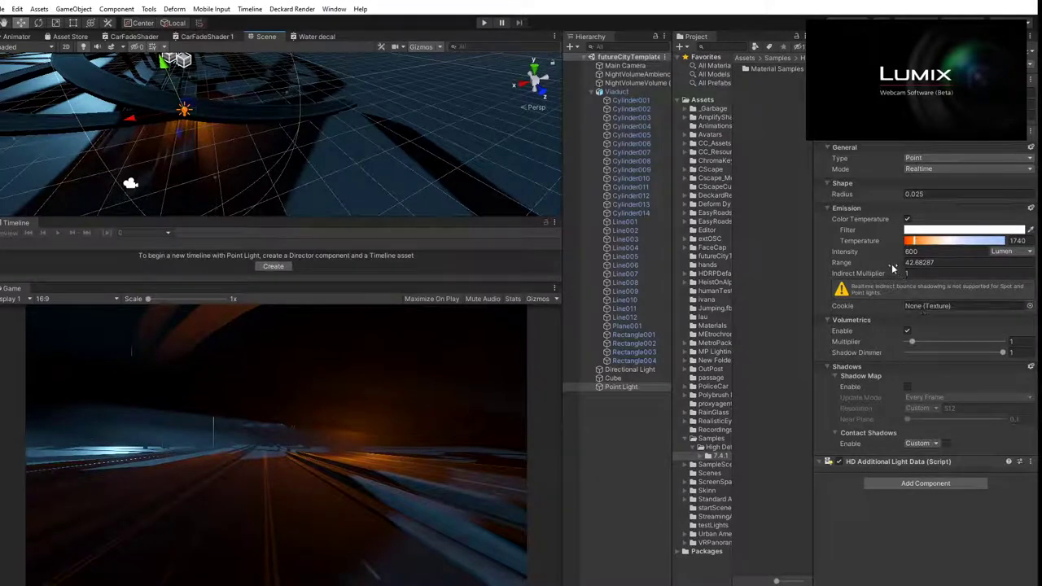
Set the Point Light's range to 483.5, volumetrics multiplier to 16 and temperature to 2001, and enable its shadow map.
left_click_drag(882, 265, 913, 264)
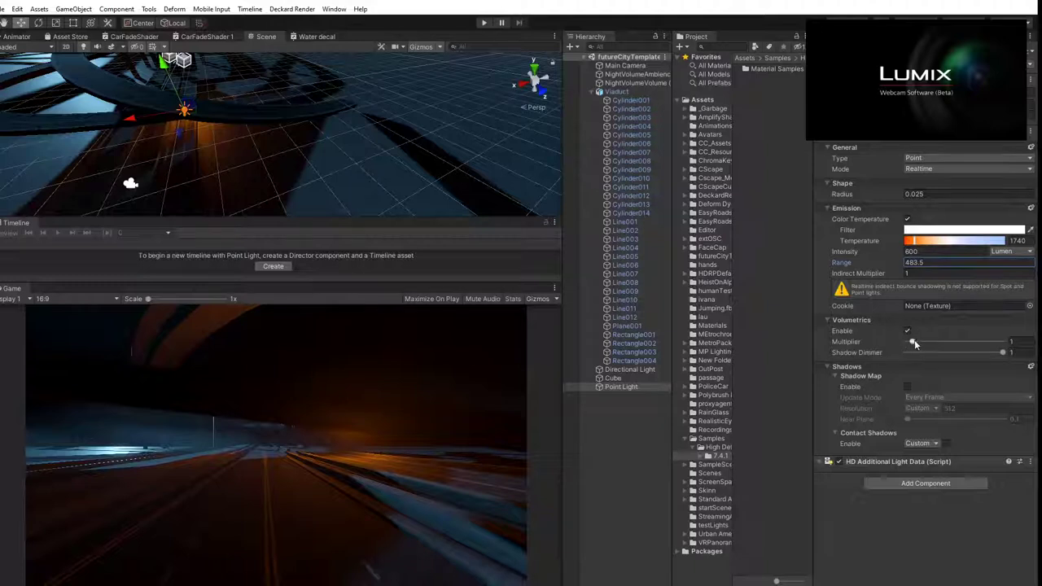
left_click_drag(914, 343, 1029, 352)
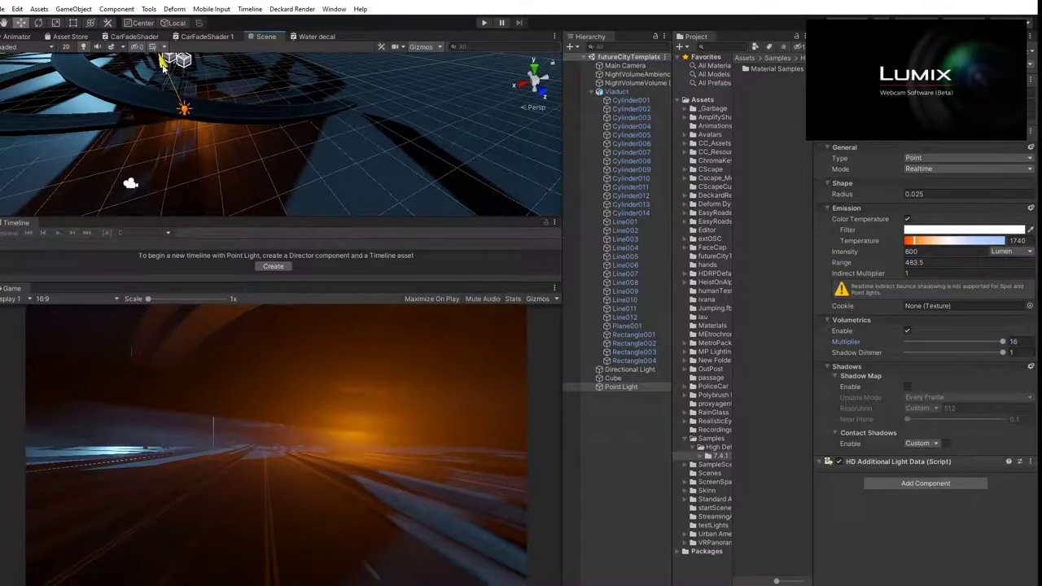
mouse_move(915, 243)
left_mouse_down()
mouse_move(930, 245)
mouse_move(917, 244)
left_mouse_up()
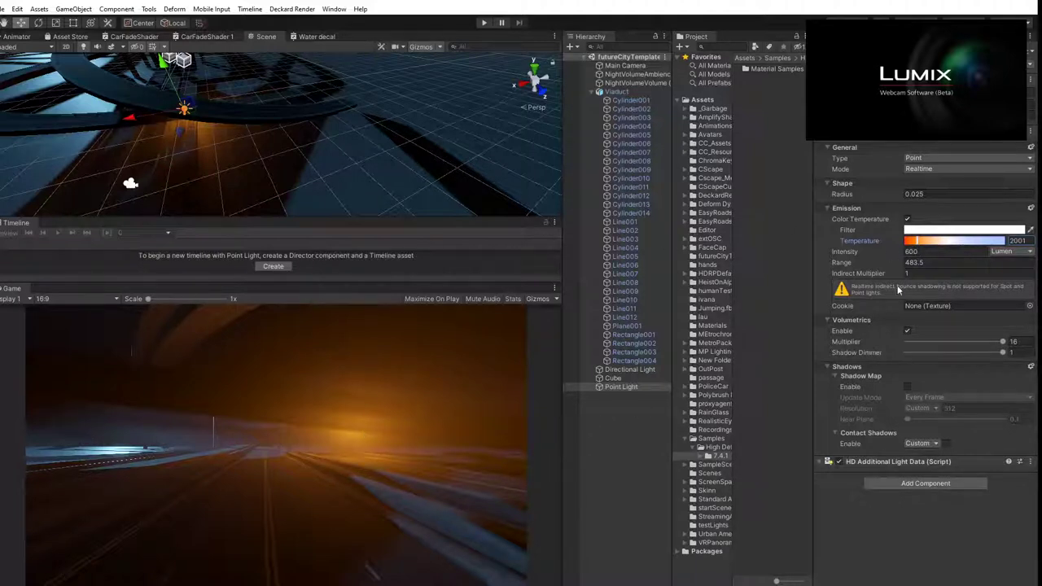
left_click(907, 386)
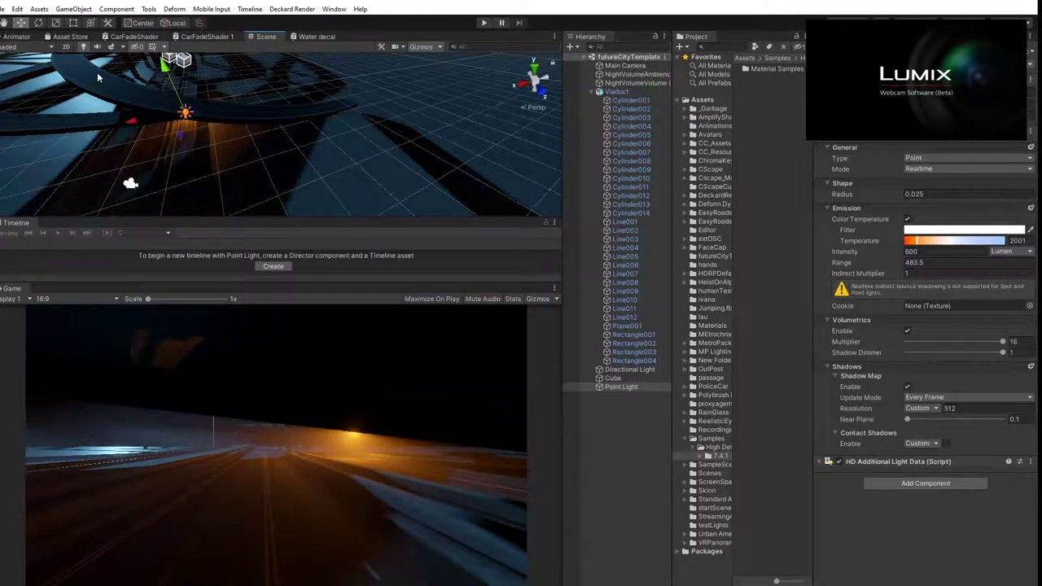
Duplicate the Point Light and move the copy away from the original to light another part of the road.
left_click_drag(164, 75, 268, 117, "alt")
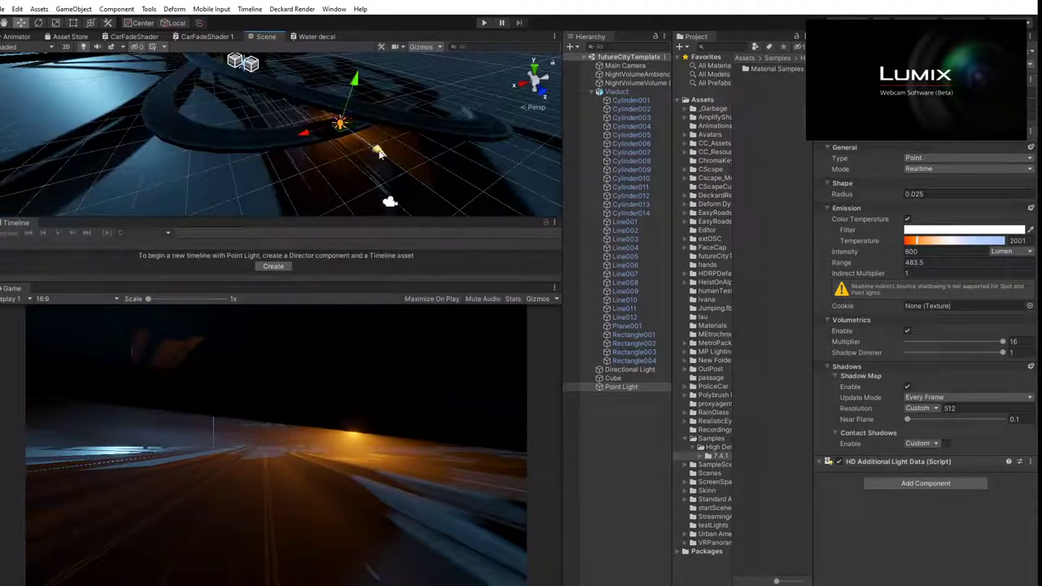
key("ctrl+d")
left_click_drag(380, 154, 313, 84)
Duplicate the point light again and position this third light low behind the overpass, beneath the curved ramp.
key("ctrl+d")
left_click_drag(338, 155, 251, 124)
left_click_drag(258, 89, 318, 96)
middle_click_drag(315, 115, 236, 163)
left_click_drag(161, 186, 190, 185)
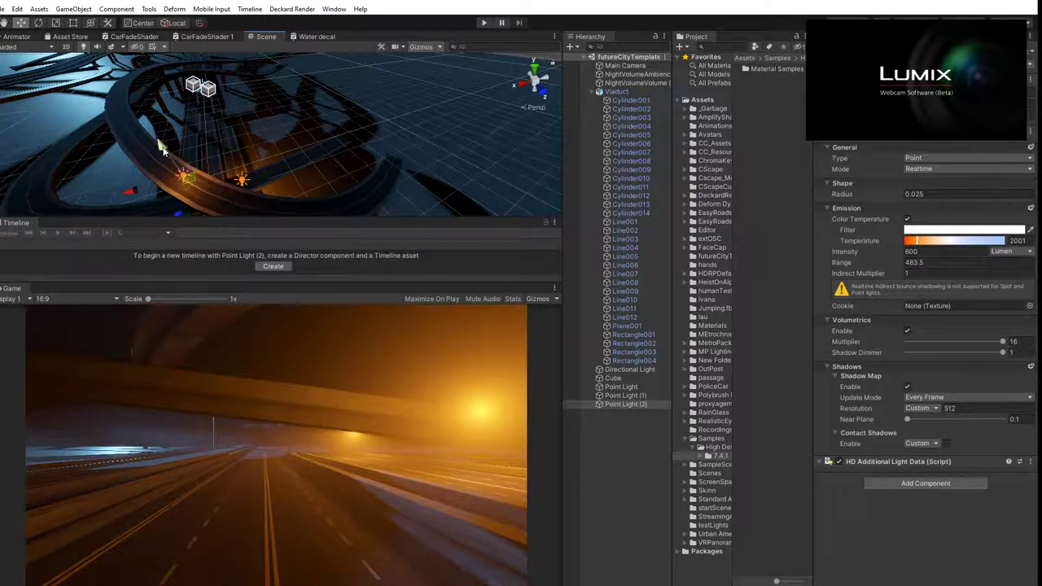
left_click_drag(162, 149, 181, 188)
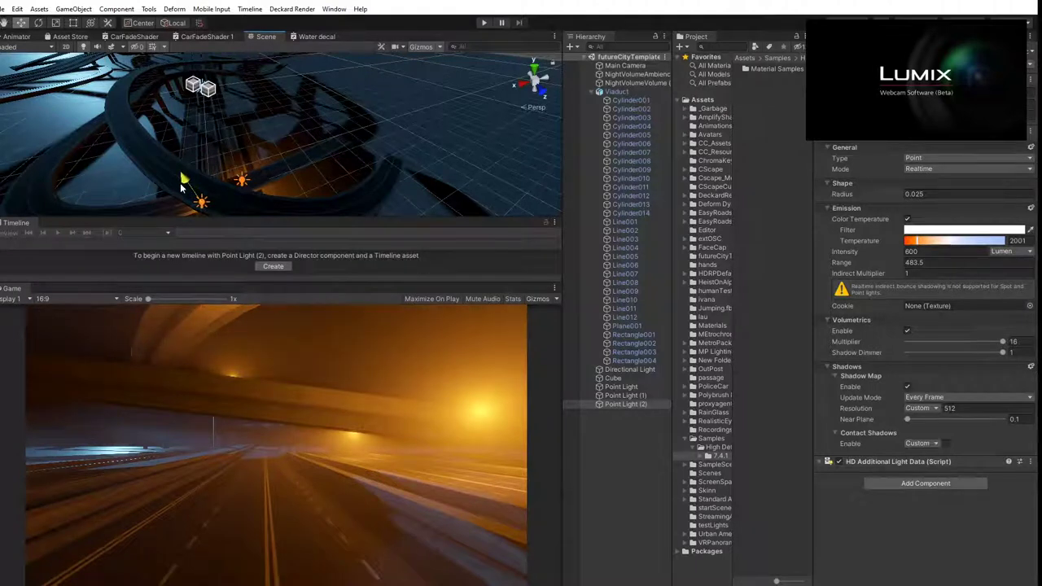
Set Point Light (2)'s temperature to 15651 and its filter color to light green.
left_click_drag(917, 241, 984, 250)
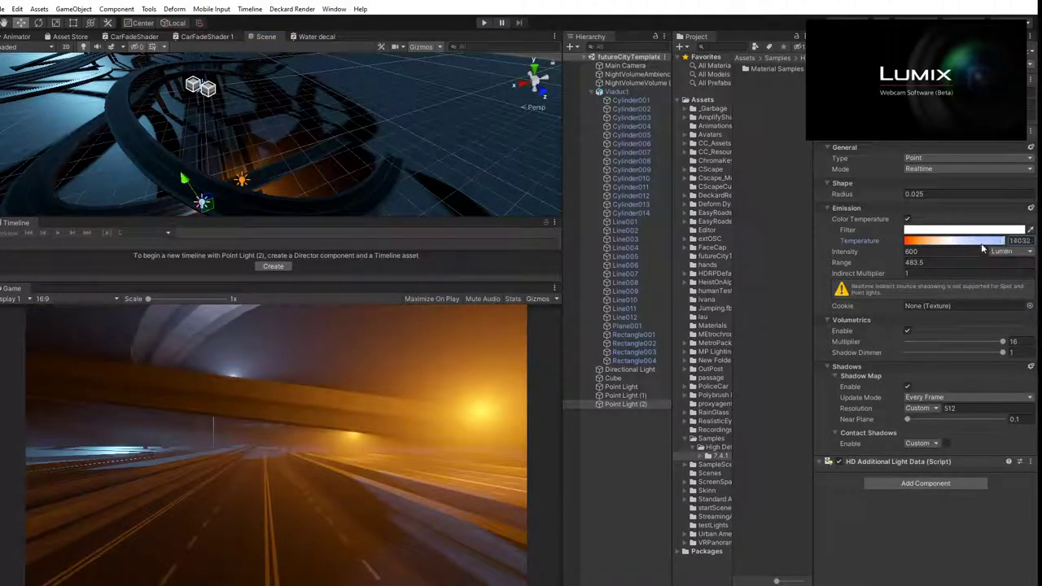
left_click(941, 232)
left_click(691, 266)
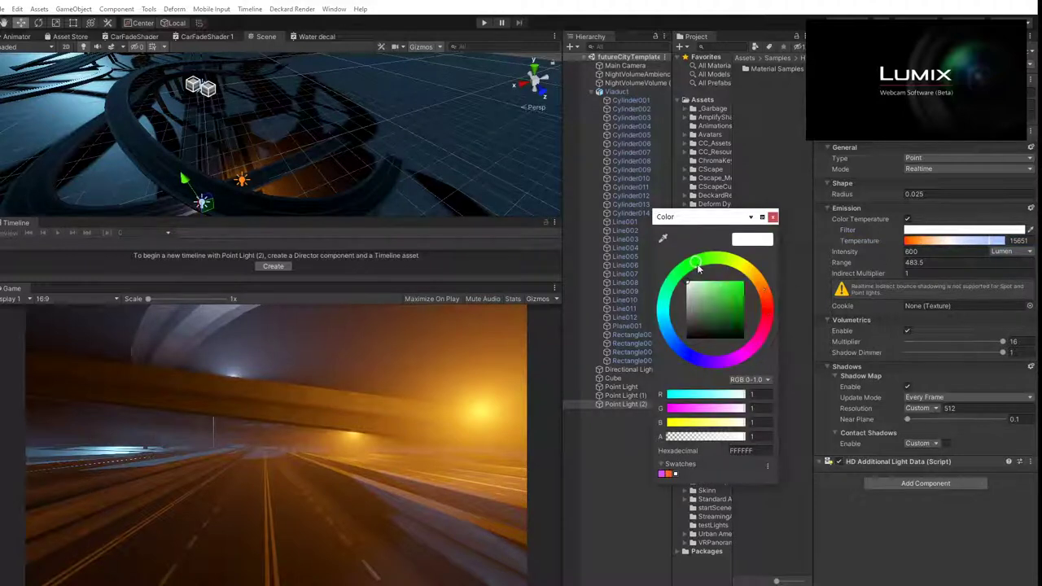
mouse_move(720, 290)
left_mouse_down()
mouse_move(728, 284)
mouse_move(712, 282)
mouse_move(722, 281)
left_mouse_up()
left_click(773, 217)
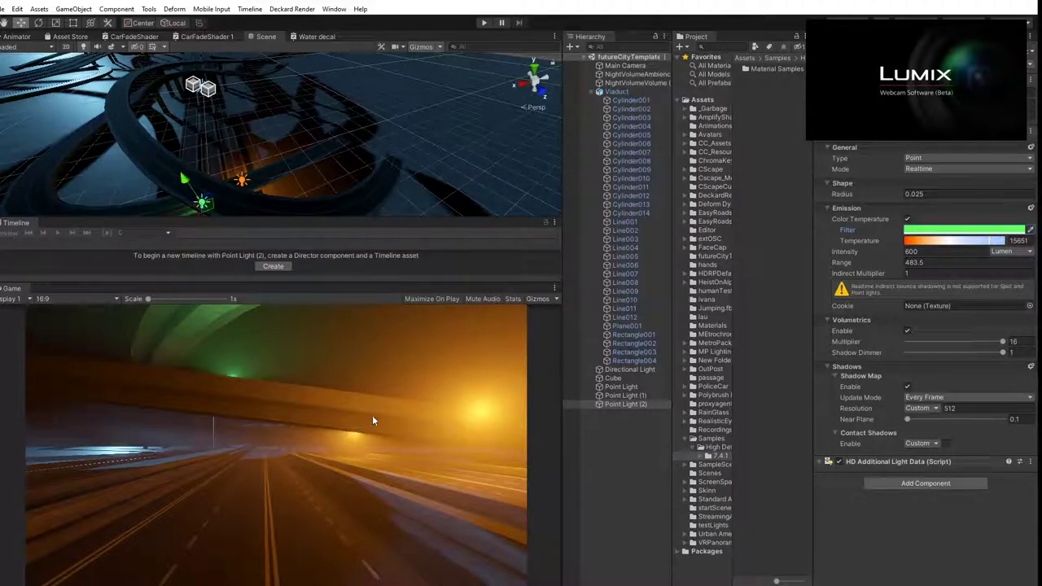
Set the Plane001 ground material's metallic to 1, smoothness to 0 and base color to dark gray, then collapse the Viaduct hierarchy.
left_click(38, 115)
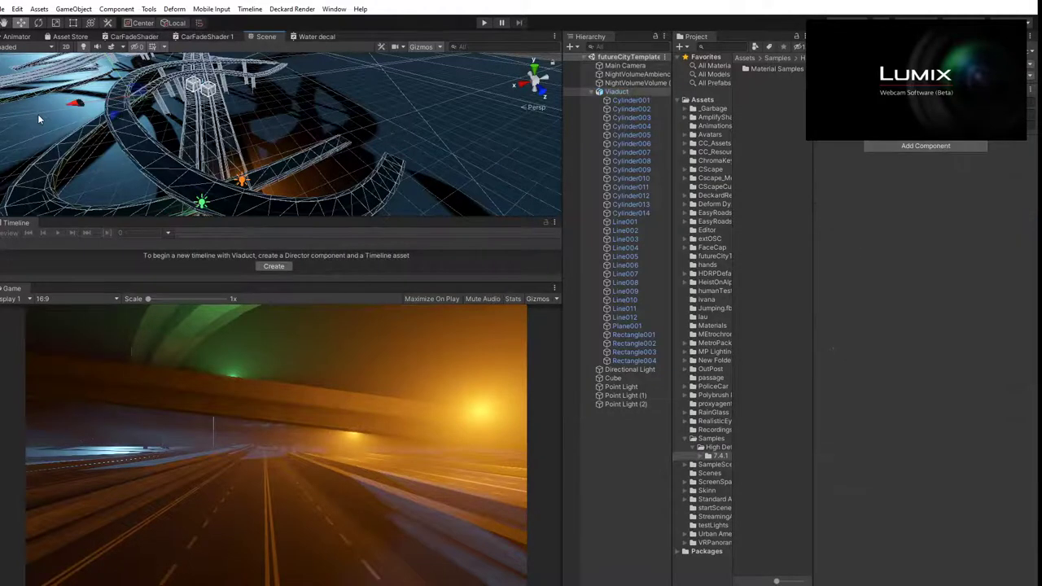
left_click(37, 114)
left_click(820, 357)
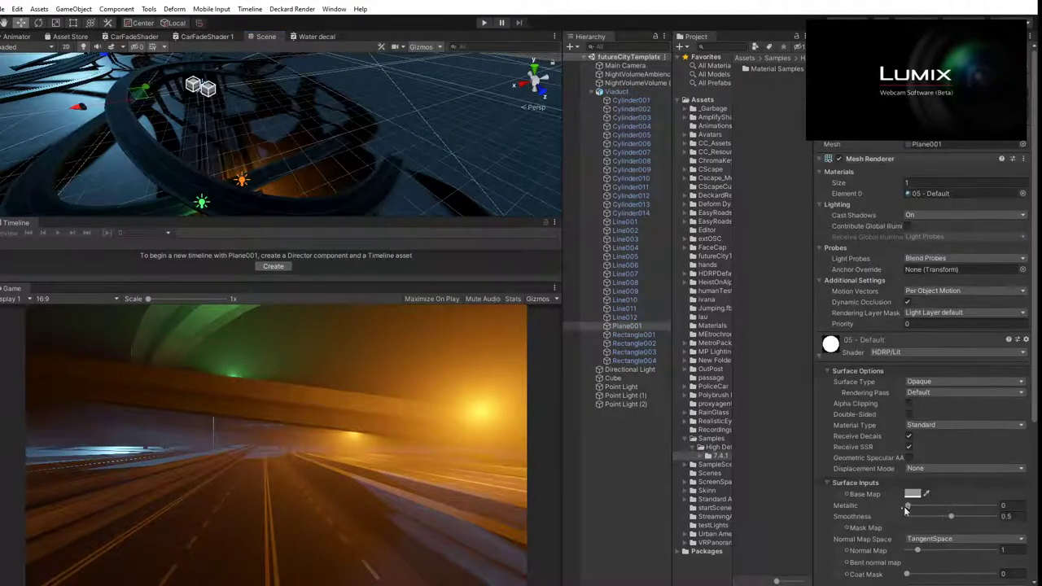
mouse_move(908, 505)
left_mouse_down()
mouse_move(995, 505)
mouse_move(1021, 518)
mouse_move(908, 513)
left_mouse_up()
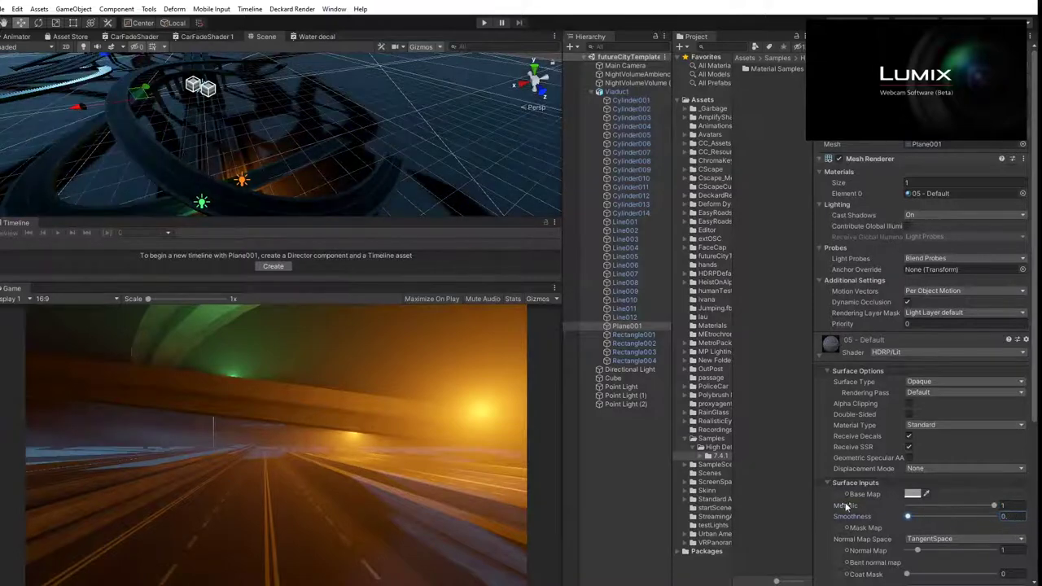
left_click(910, 493)
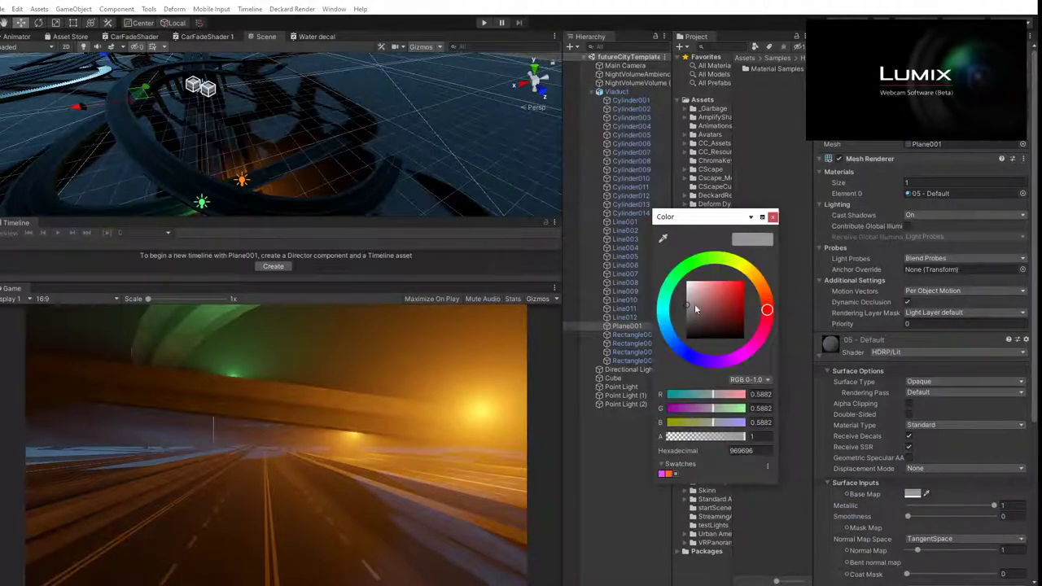
left_click_drag(696, 307, 688, 332)
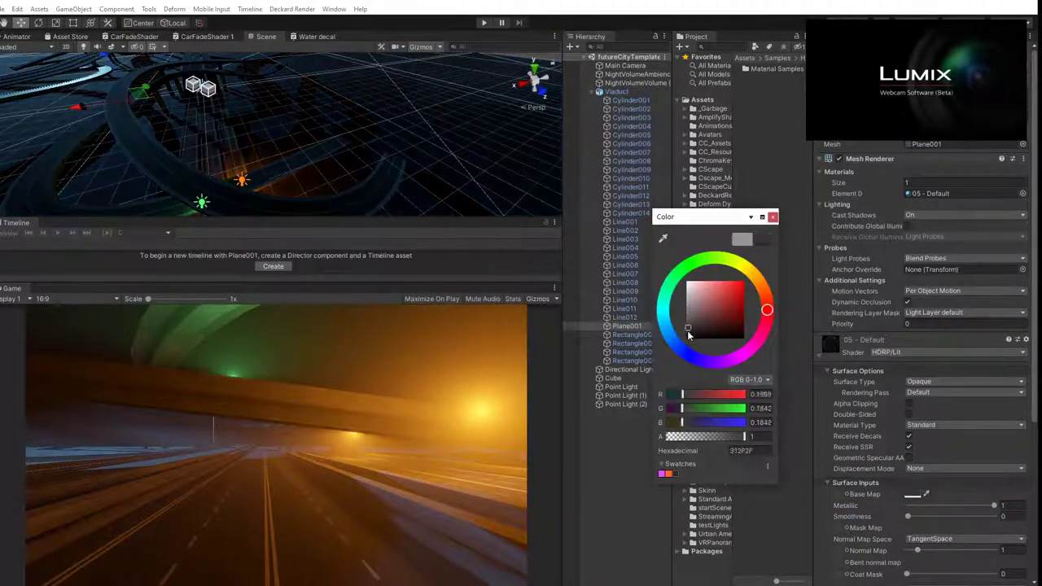
left_click(773, 217)
left_click(592, 92)
left_click(620, 245)
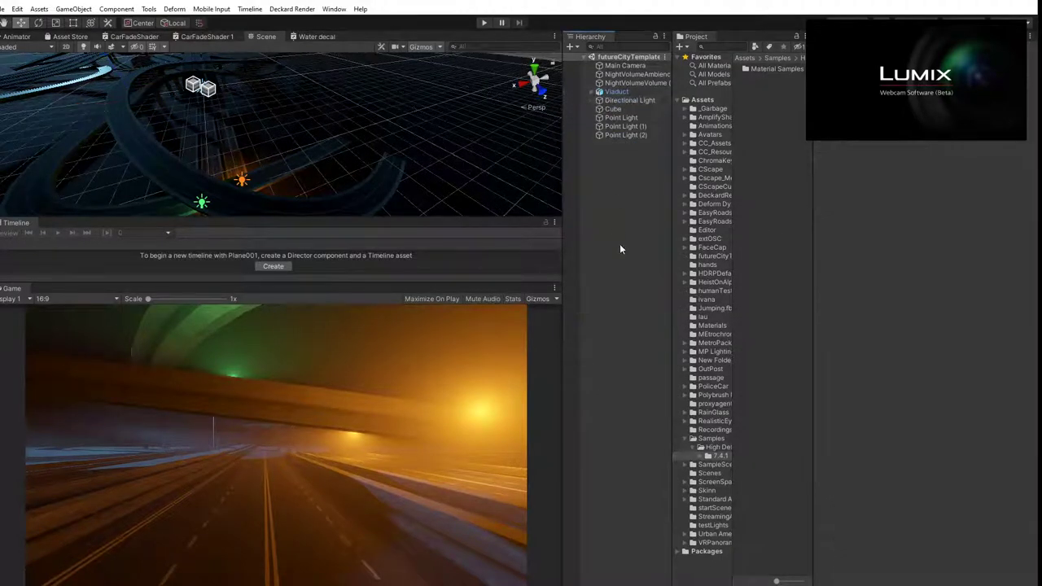
Look over the ground surrounding the viaduct and open the CScape asset folder.
middle_click_drag(169, 96, 204, 213)
right_click_drag(245, 166, 215, 99)
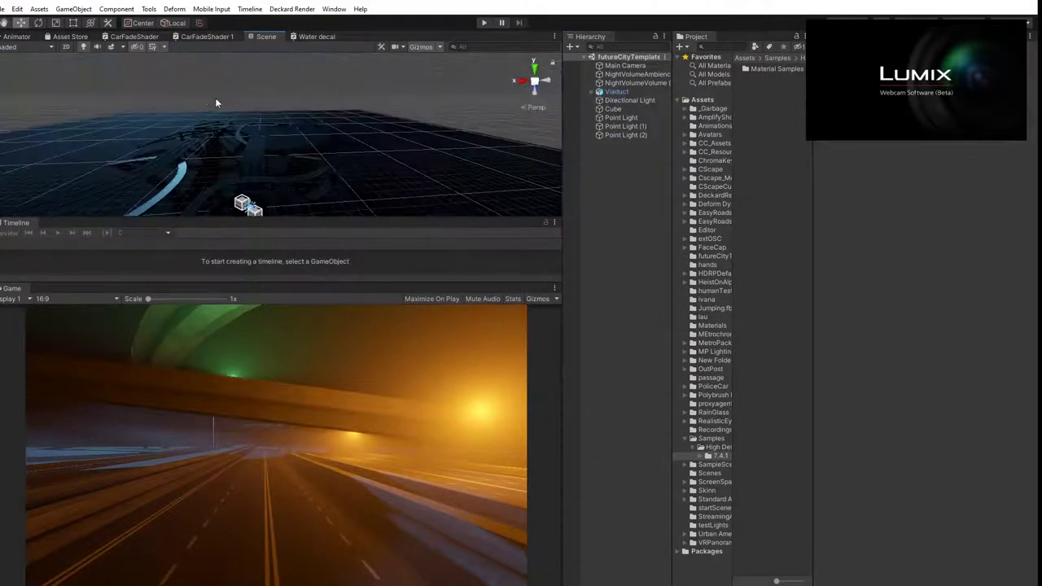
middle_click_drag(215, 99, 237, 184)
scroll(234, 124, "up", 10)
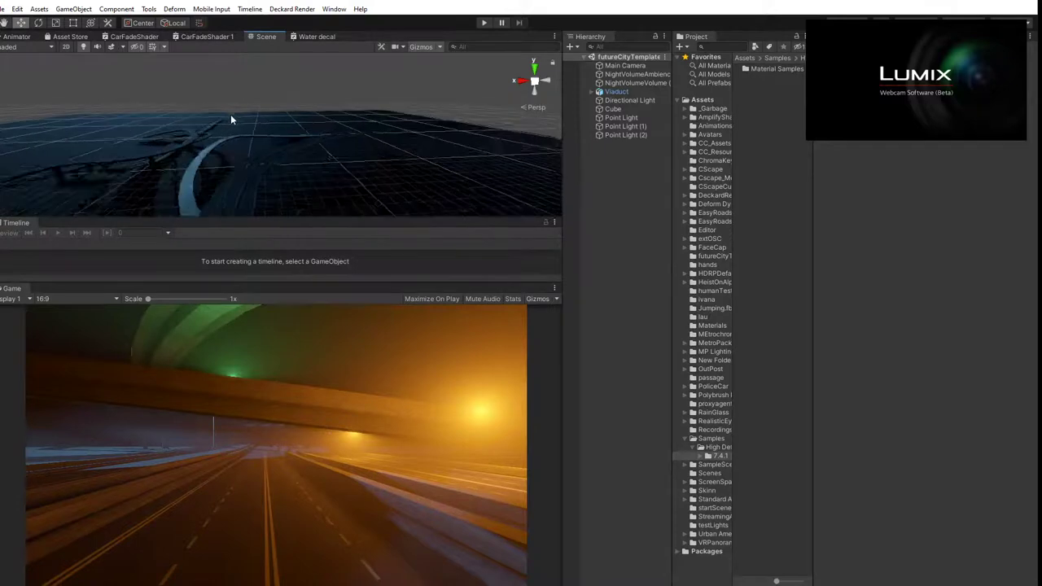
middle_click_drag(231, 114, 333, 182)
right_click_drag(330, 180, 340, 188)
middle_click_drag(340, 188, 365, 157)
left_click(715, 169)
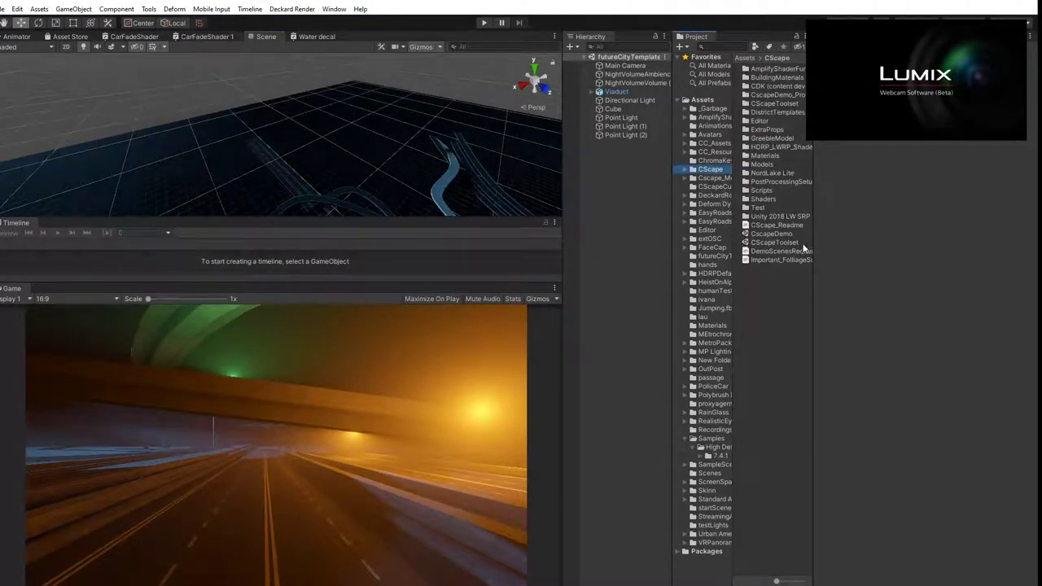
right_click(597, 169)
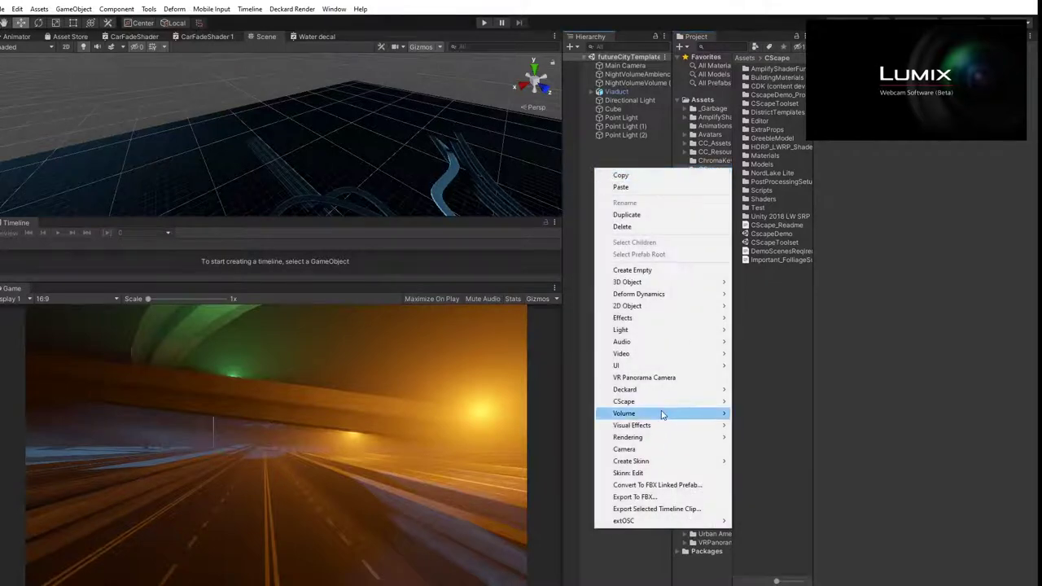
mouse_move(673, 429)
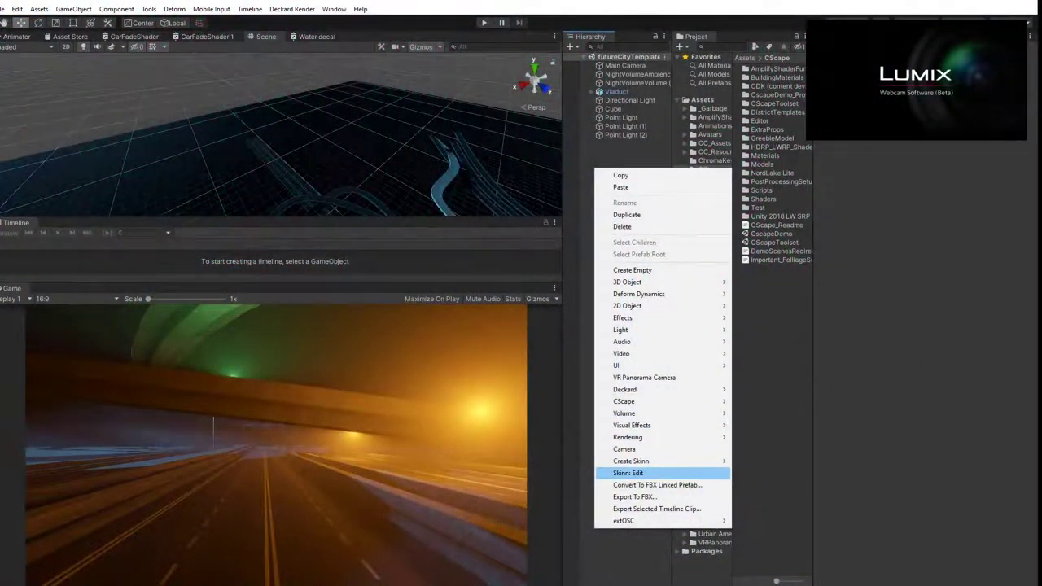
key("Escape")
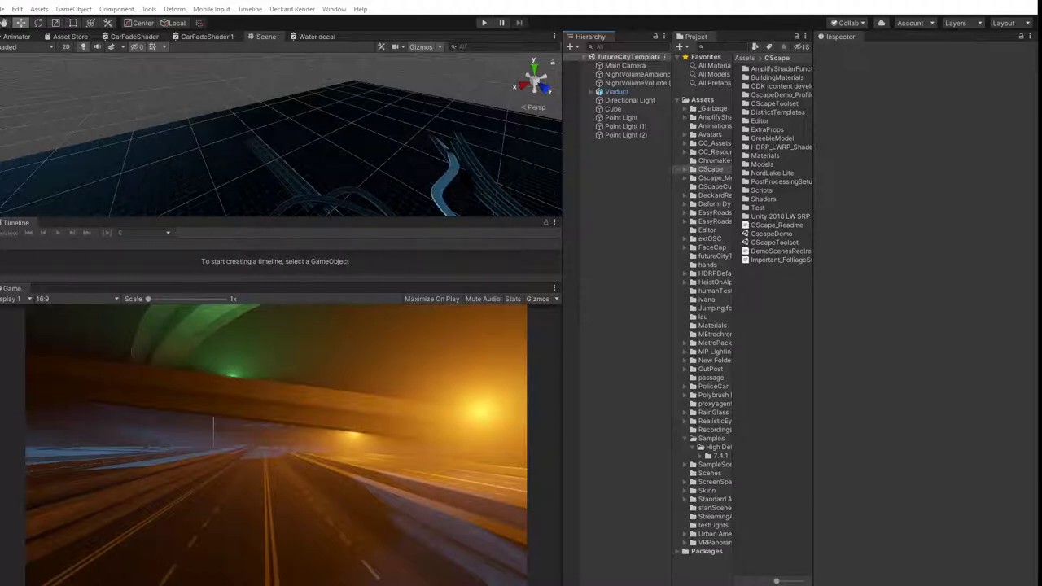
Create a CScape MegaCity Complex in the scene and bring its city bounds into view.
left_click(776, 234)
right_click(600, 153)
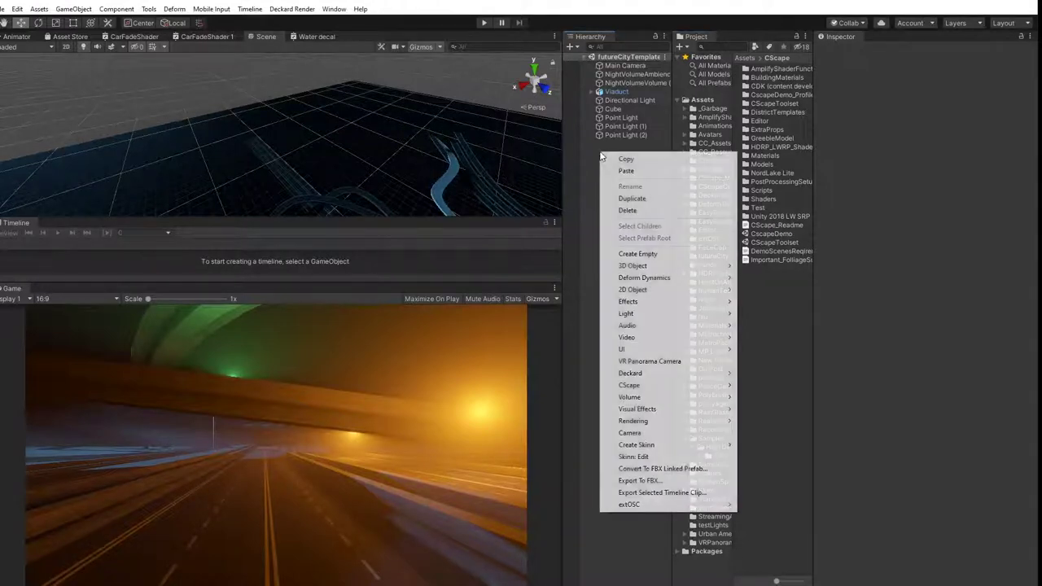
mouse_move(714, 267)
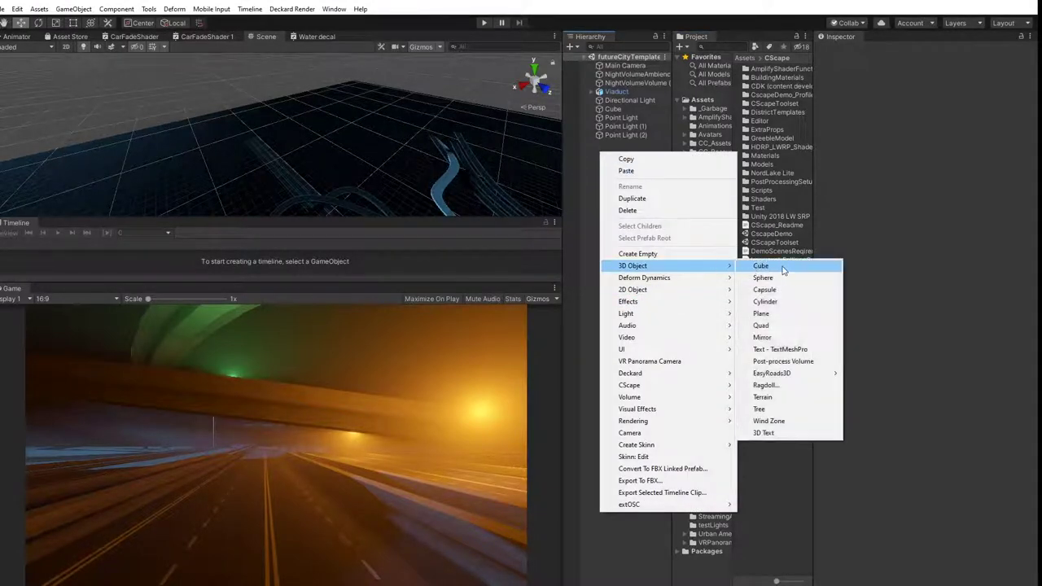
mouse_move(788, 379)
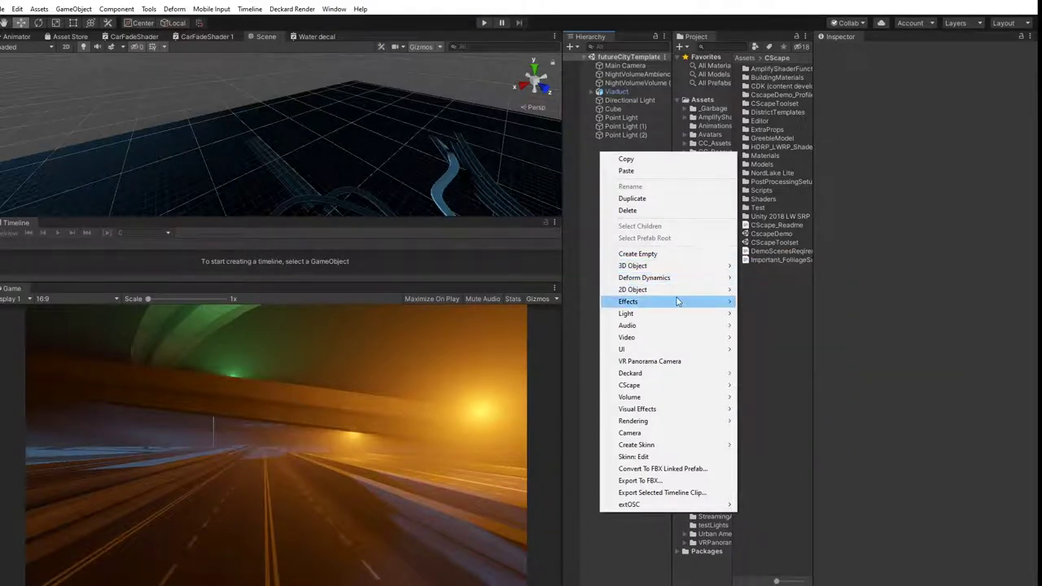
mouse_move(690, 297)
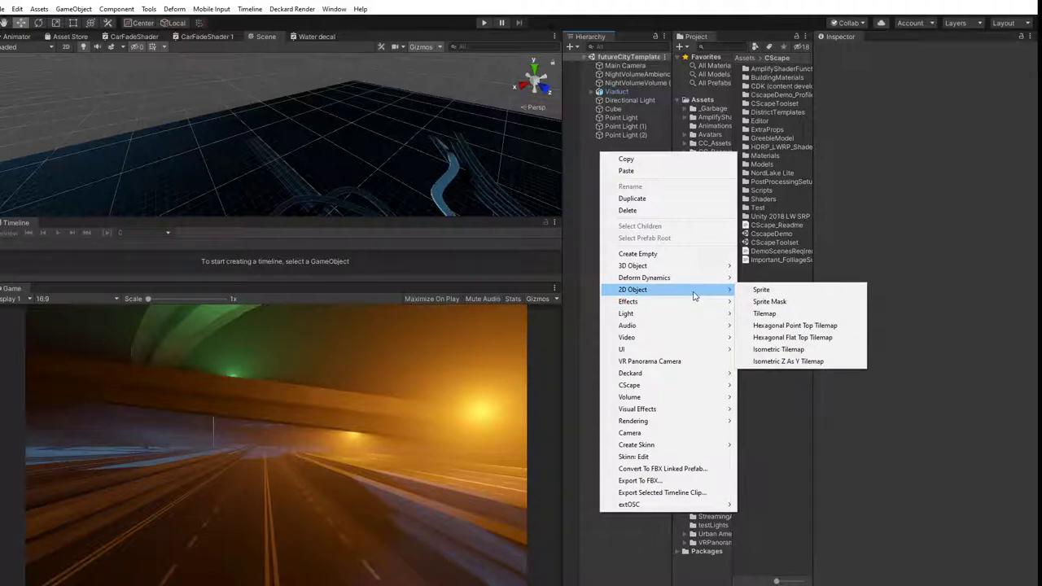
mouse_move(705, 388)
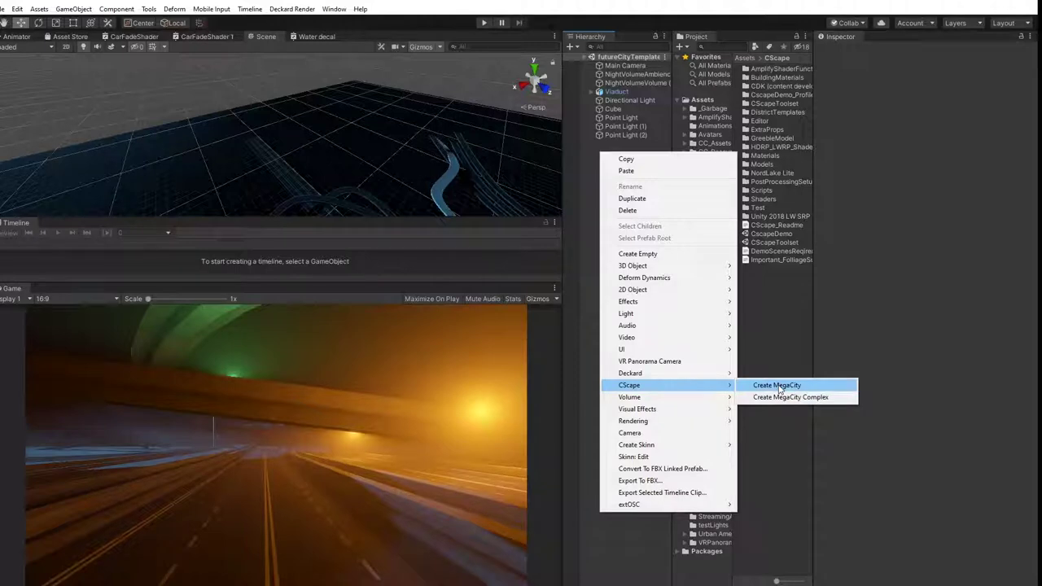
left_click(784, 398)
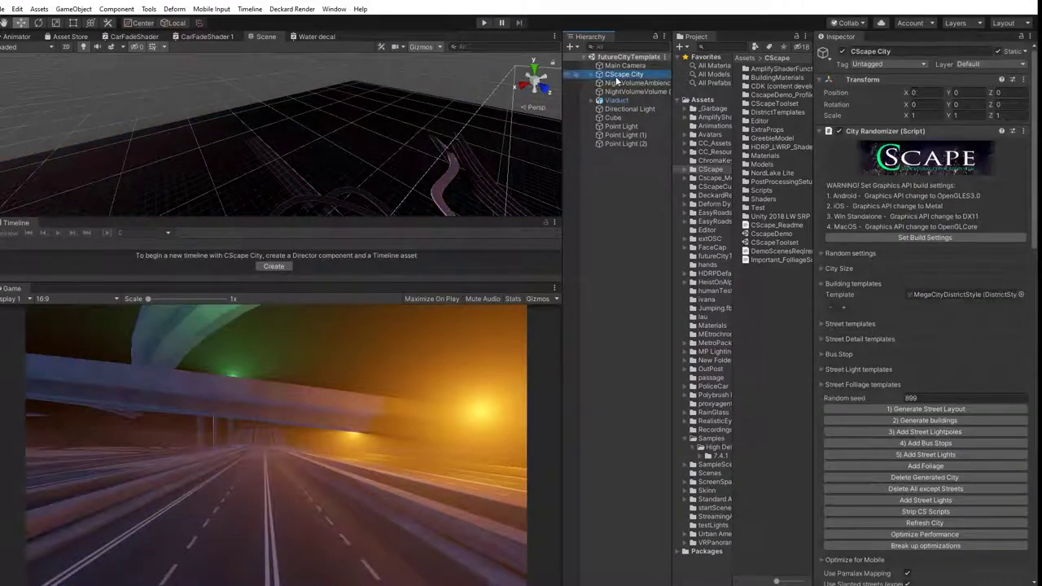
scroll(357, 101, "down", 10)
middle_click_drag(364, 94, 369, 4)
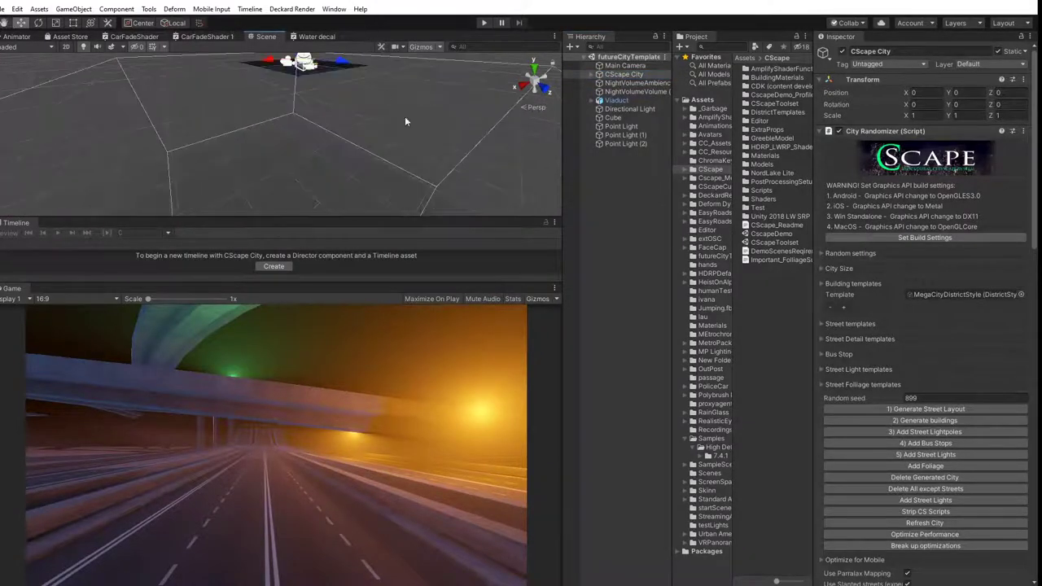
Look through the random settings of CScape City and set its River Position to 11 under City Size.
left_click(822, 252)
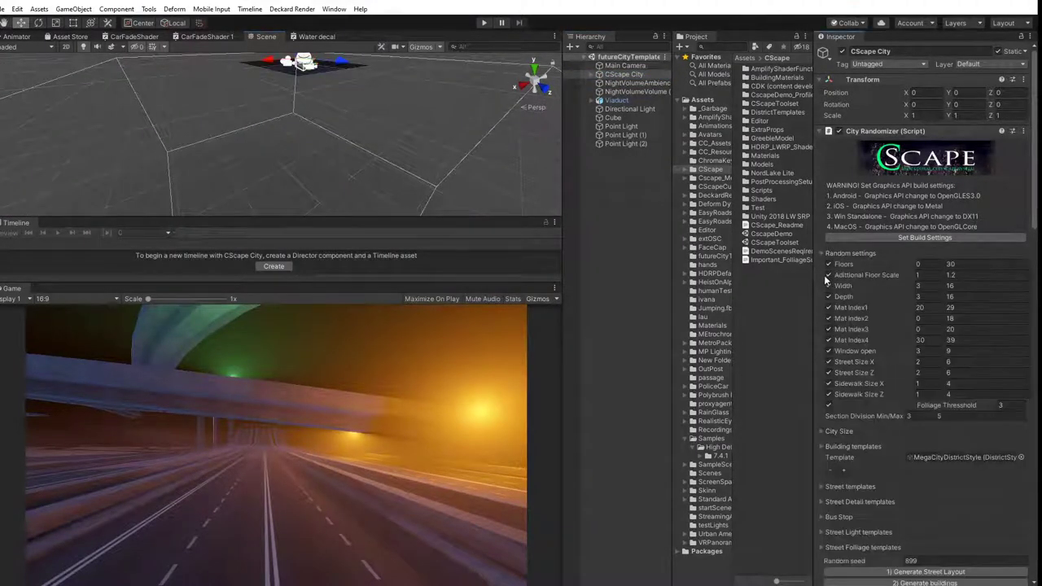
left_click(822, 254)
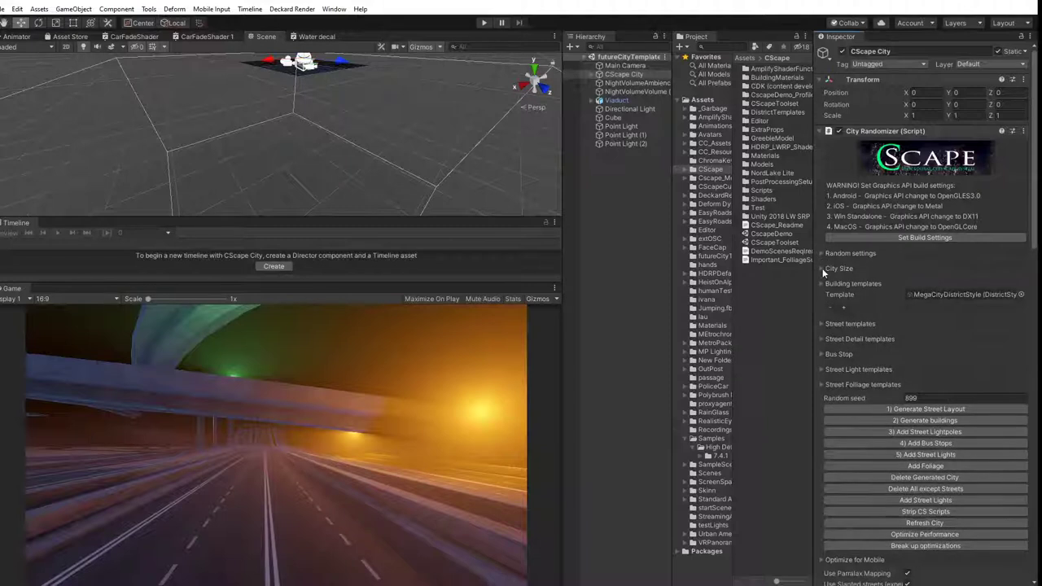
left_click(822, 267)
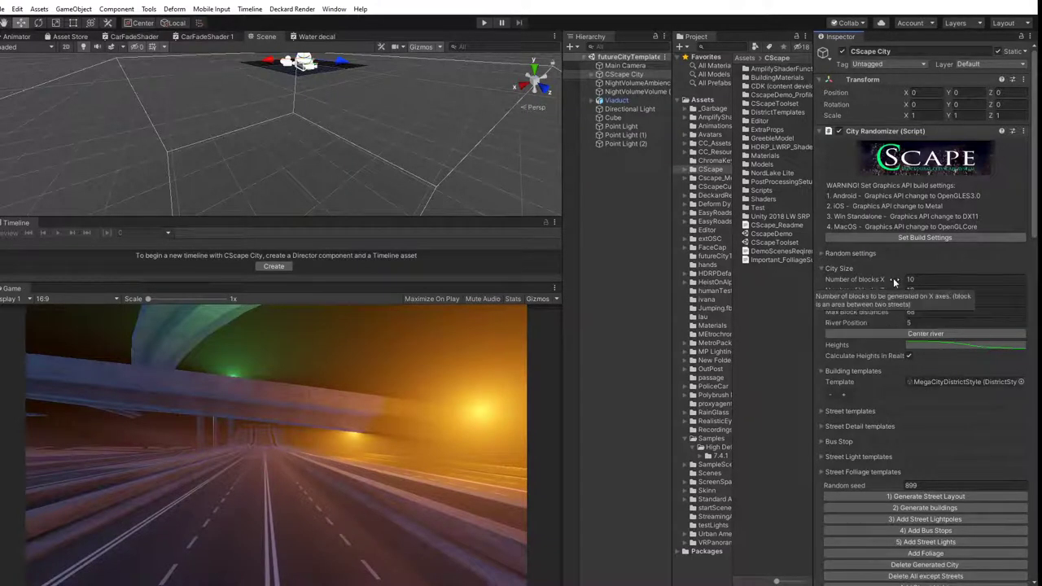
left_click(921, 322)
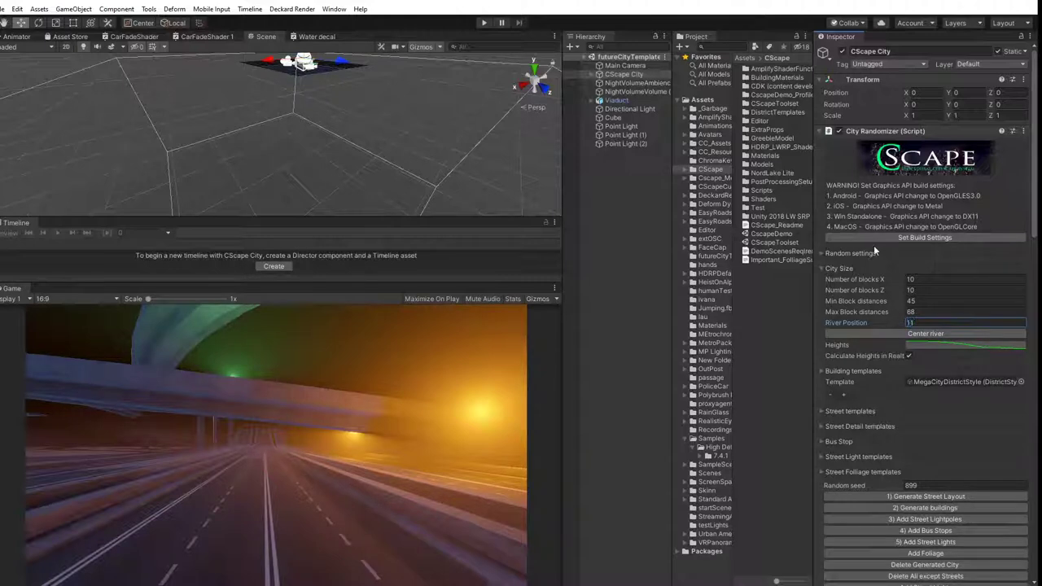
Generate the CScape street layout and fill it with buildings.
scroll(945, 421, "down", 5)
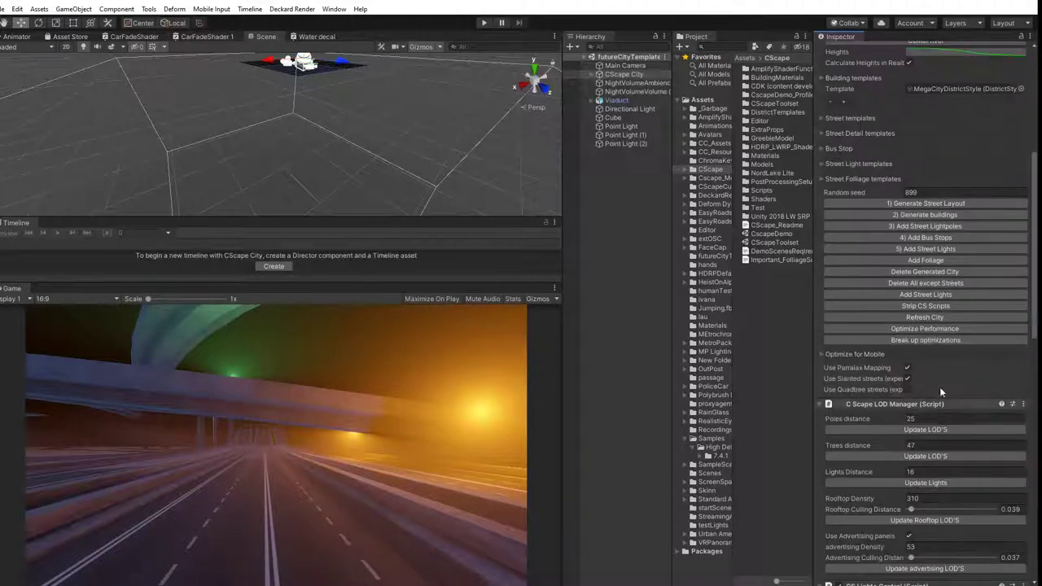
left_click(936, 205)
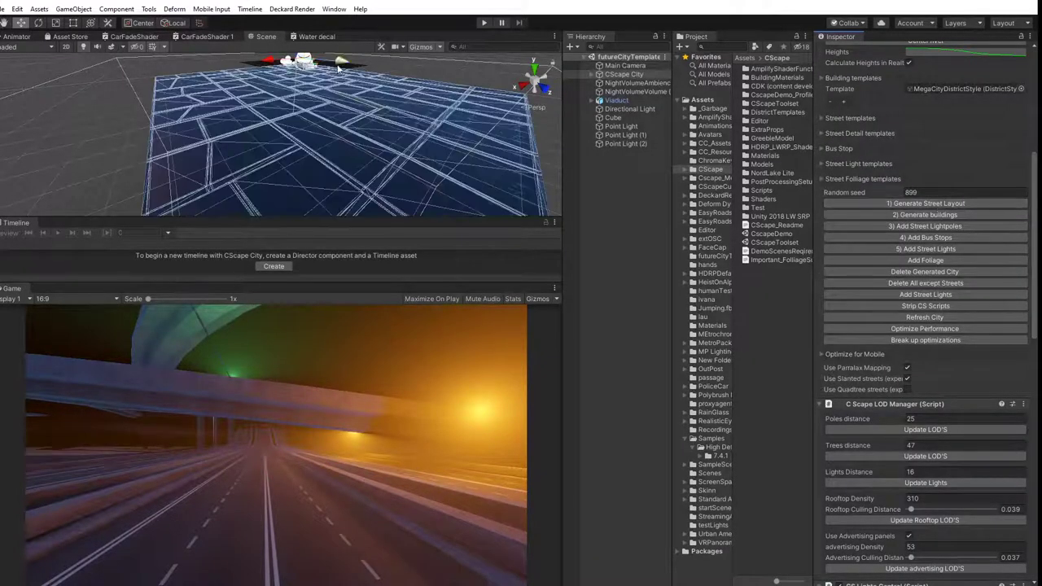
middle_click_drag(334, 67, 341, 118)
scroll(328, 79, "down", 5)
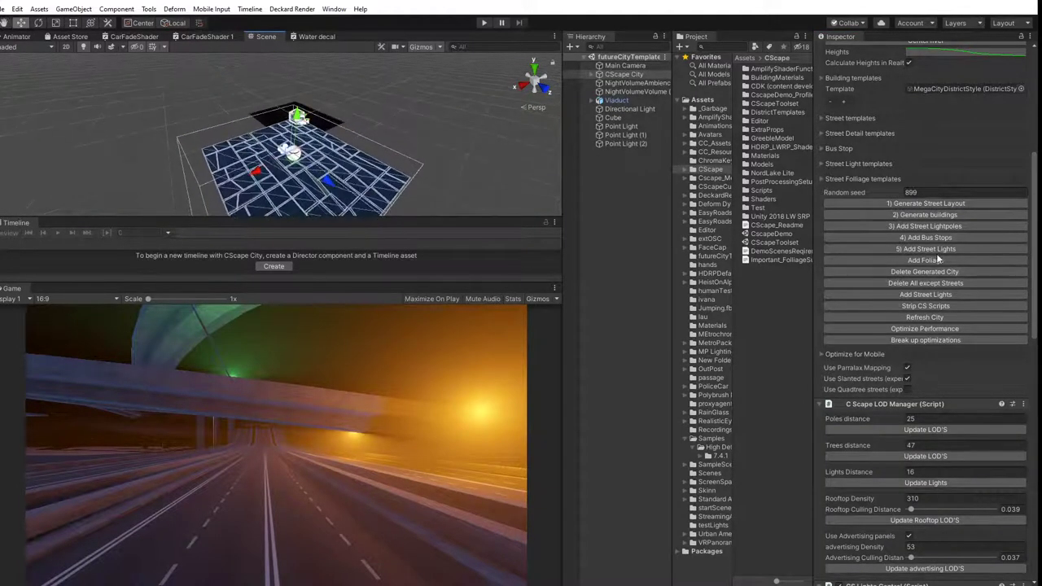
left_click(943, 217)
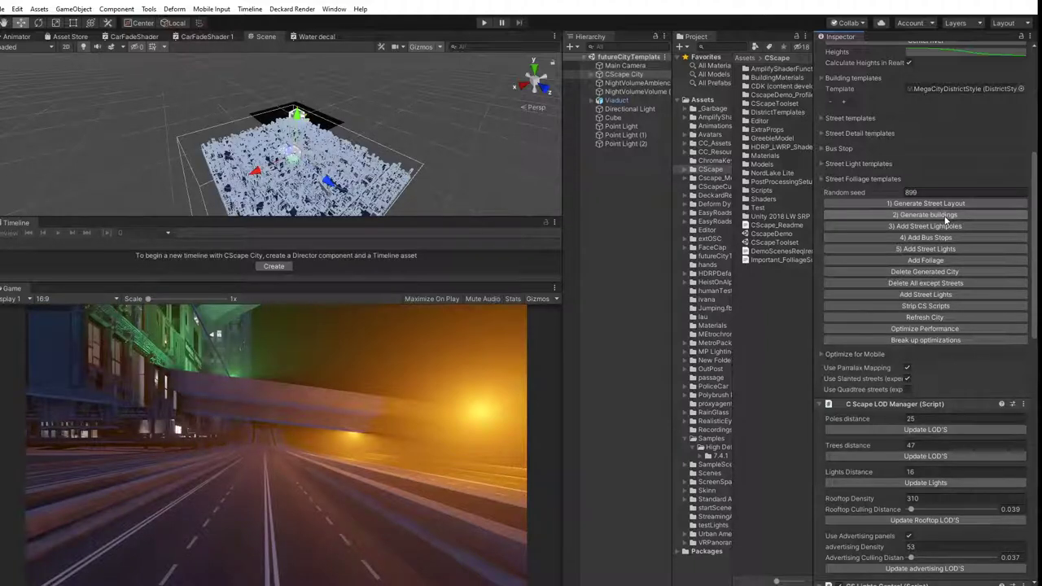
Move CScape City to X -741, Z -2442 and reposition Main Camera above the viaduct road facing the skyline.
left_click(616, 75)
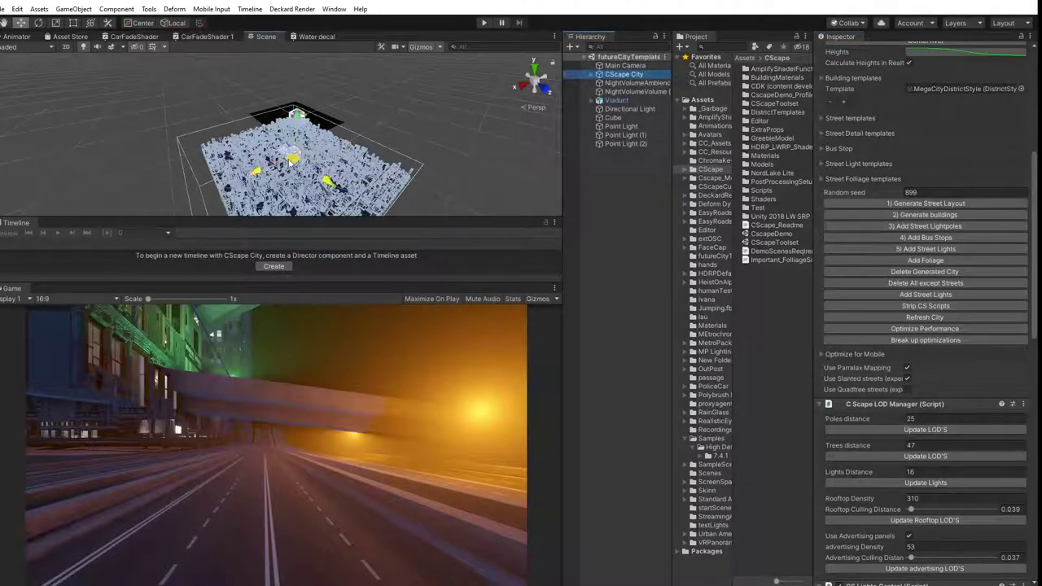
left_click_drag(293, 156, 253, 96)
left_click(621, 67)
middle_click_drag(276, 101, 363, 158)
left_click_drag(363, 157, 403, 130)
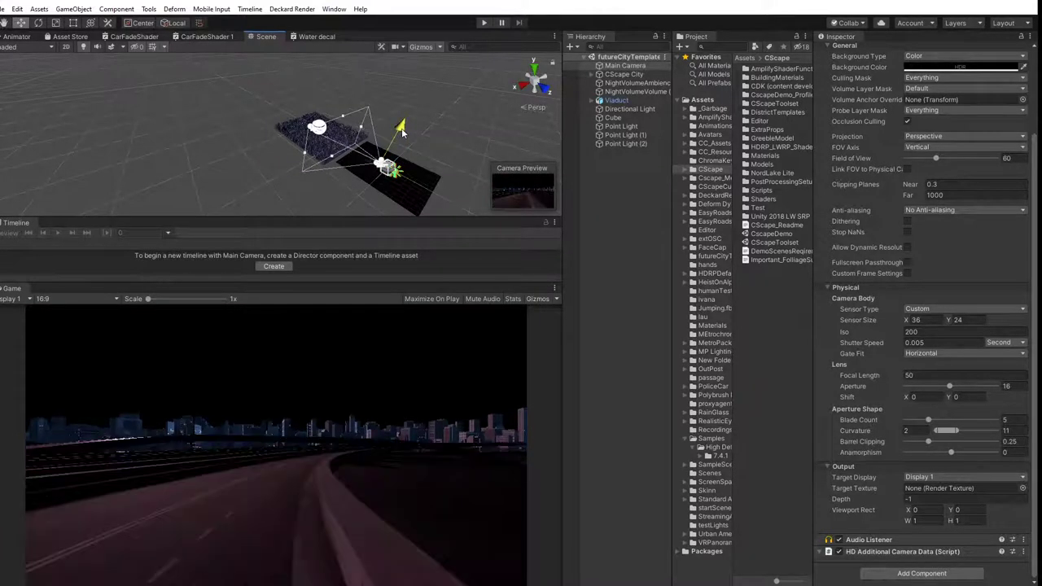
left_click(608, 173)
Bring CScape City closer to the viaduct at Z -2246 and lower it to Y -7.
left_click(624, 74)
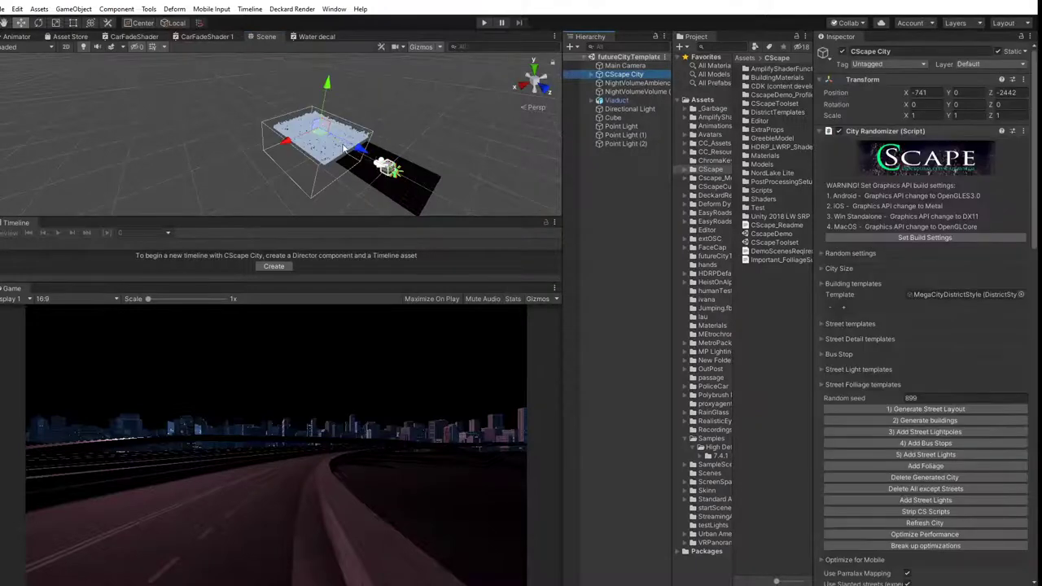
left_click_drag(356, 148, 363, 151)
left_click_drag(336, 93, 339, 92)
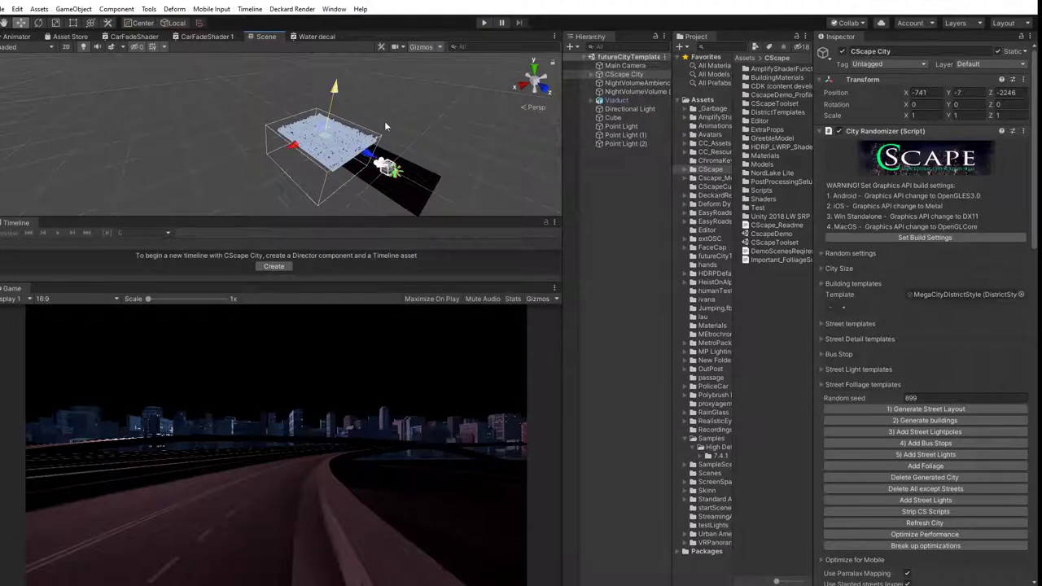
left_click(614, 211)
Shift CScape City further toward the viaduct, to Z -2131.
scroll(312, 148, "up", 5)
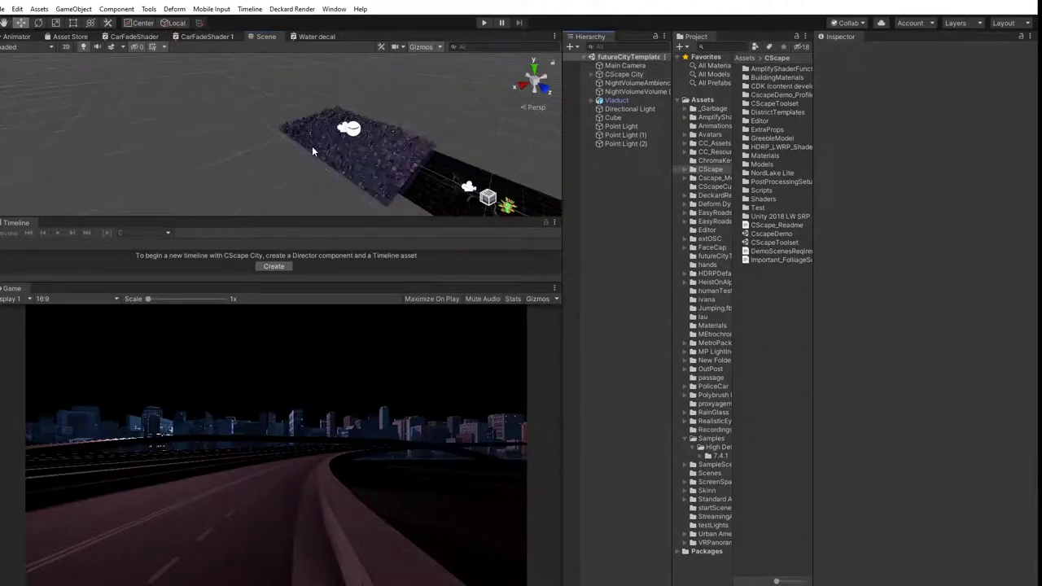
middle_click_drag(386, 154, 226, 82)
scroll(227, 81, "up", 6)
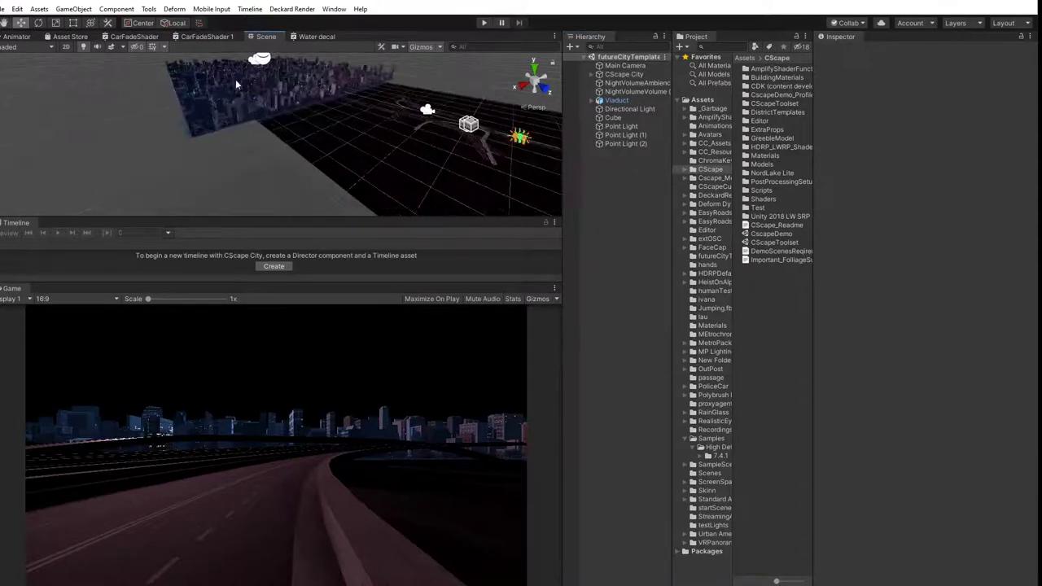
left_click(617, 75)
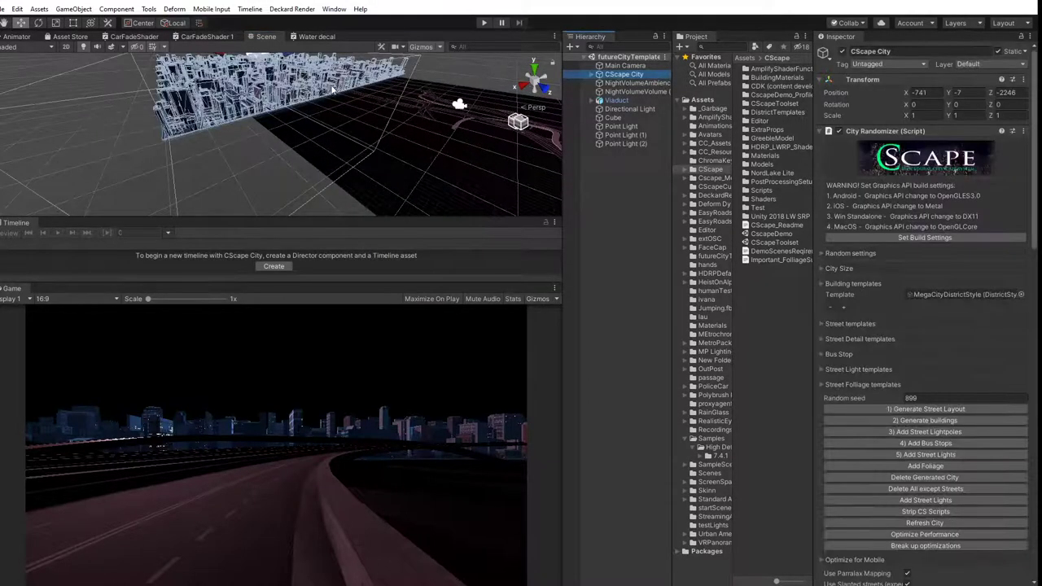
middle_click_drag(330, 79, 361, 140)
left_click_drag(305, 93, 315, 97)
left_click(638, 219)
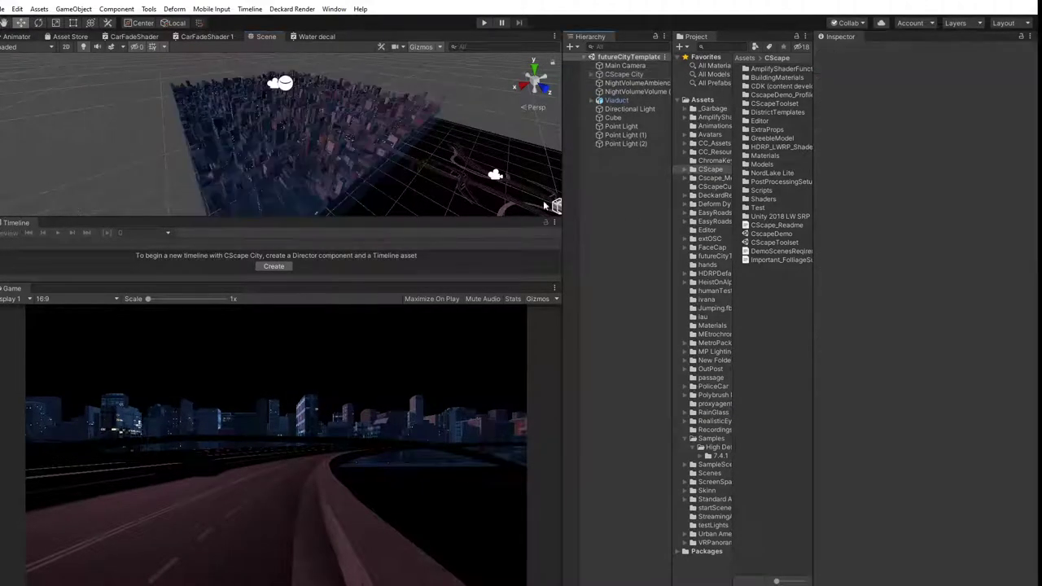
Change the background color of CScape City's Reflection Probe to black.
middle_click_drag(375, 154, 340, 152)
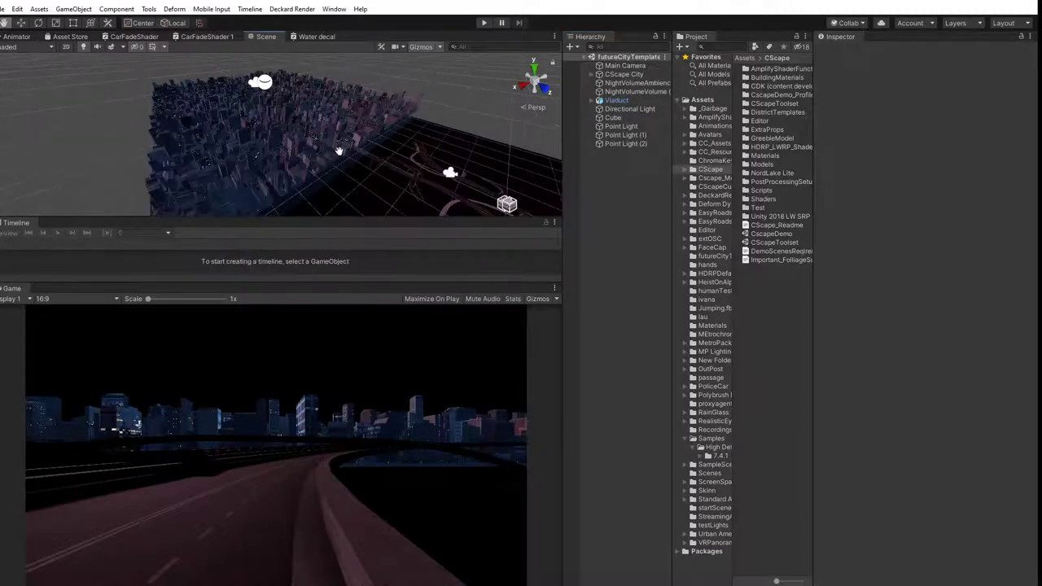
left_click(591, 74)
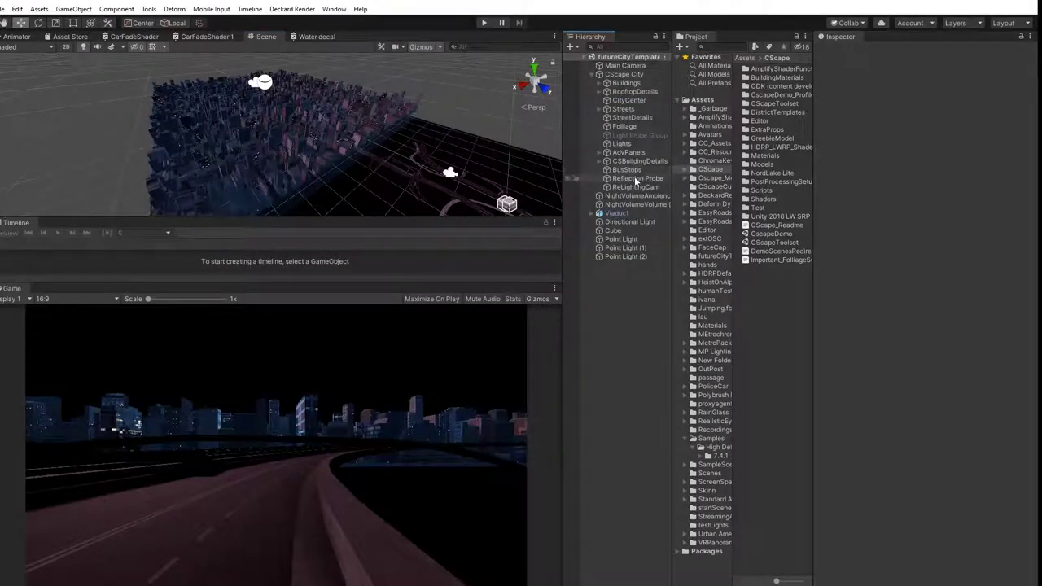
left_click(652, 178)
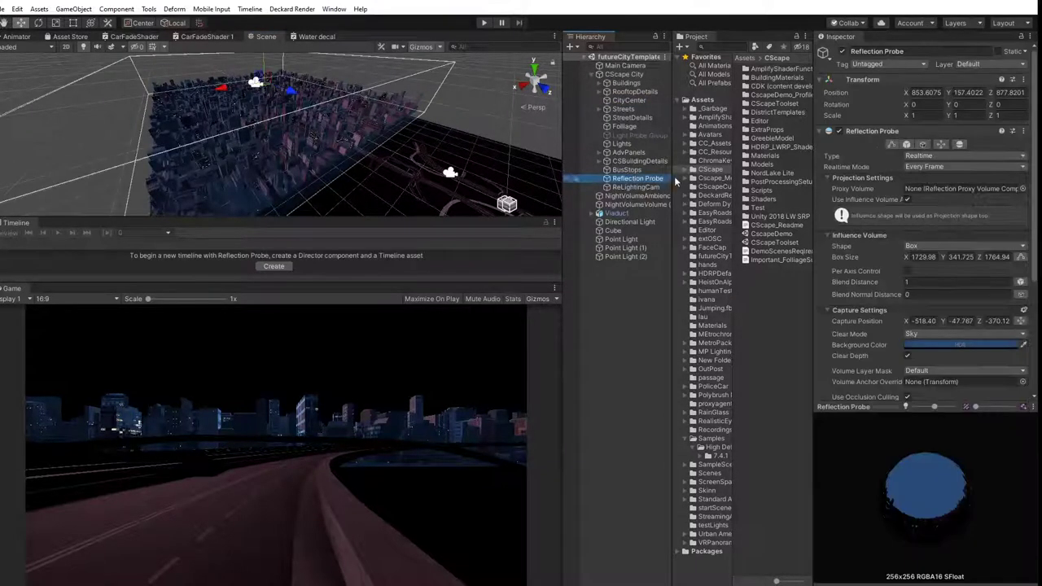
left_click(930, 345)
left_click_drag(649, 361, 652, 345)
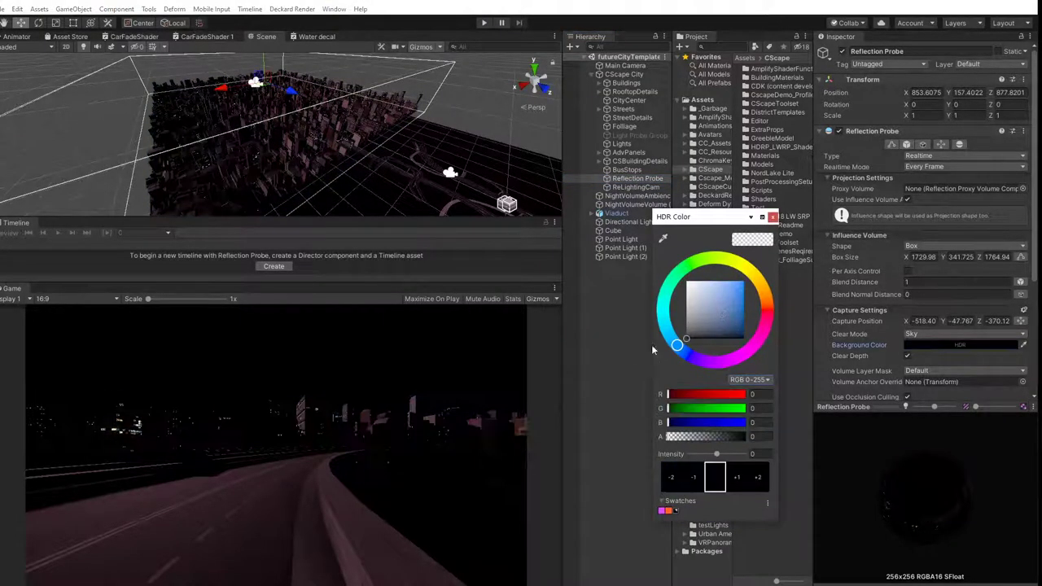
left_click(773, 217)
left_click(627, 329)
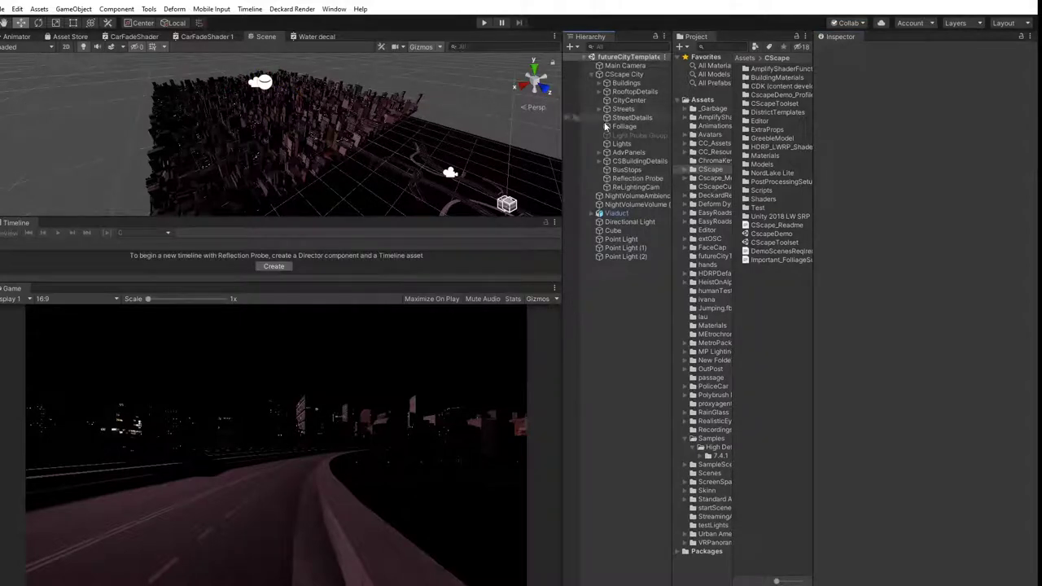
Examine the city buildings up close and review the component settings of CScape City.
scroll(345, 159, "up", 5)
scroll(303, 148, "up", 5)
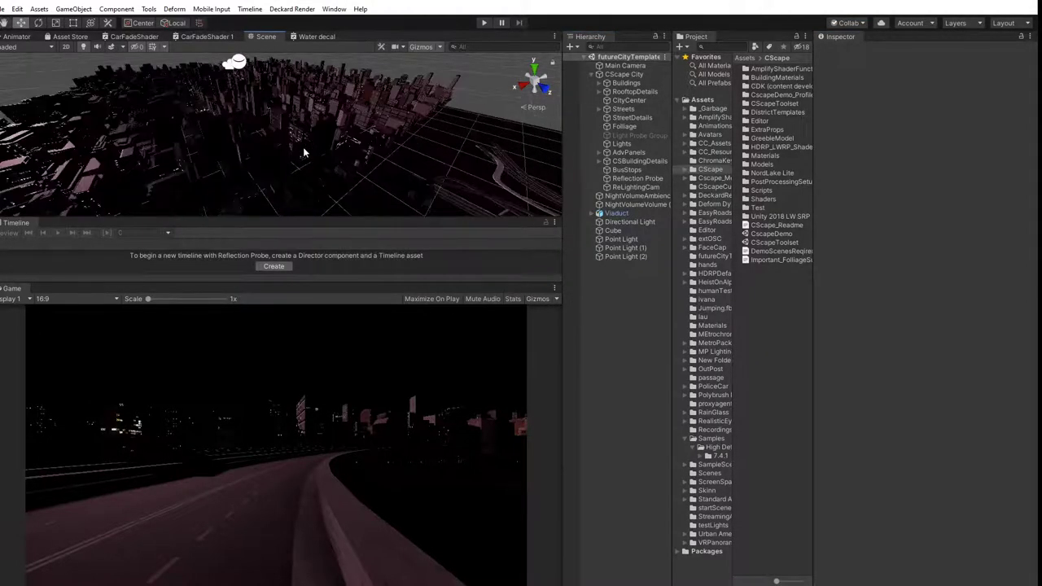
middle_click_drag(309, 140, 234, 117)
scroll(235, 116, "down", 2)
scroll(233, 115, "down", 2)
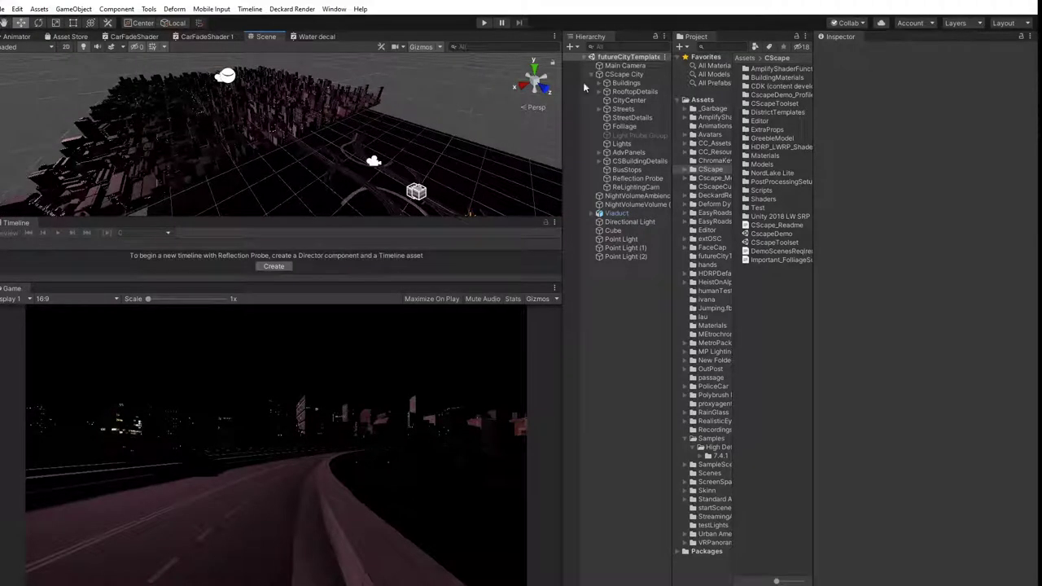
left_click(620, 74)
scroll(868, 352, "down", 10)
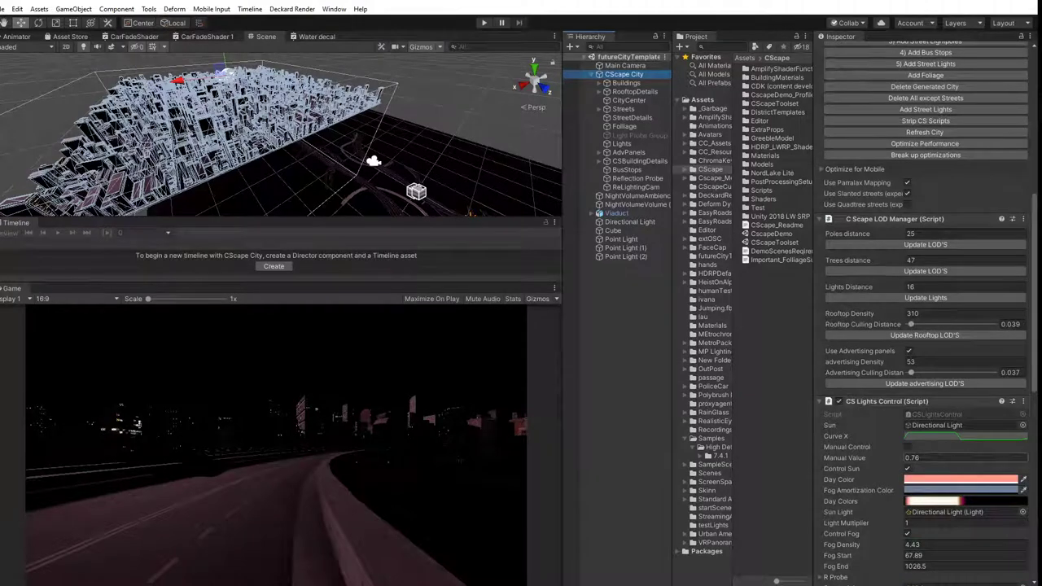
scroll(874, 487, "down", 6)
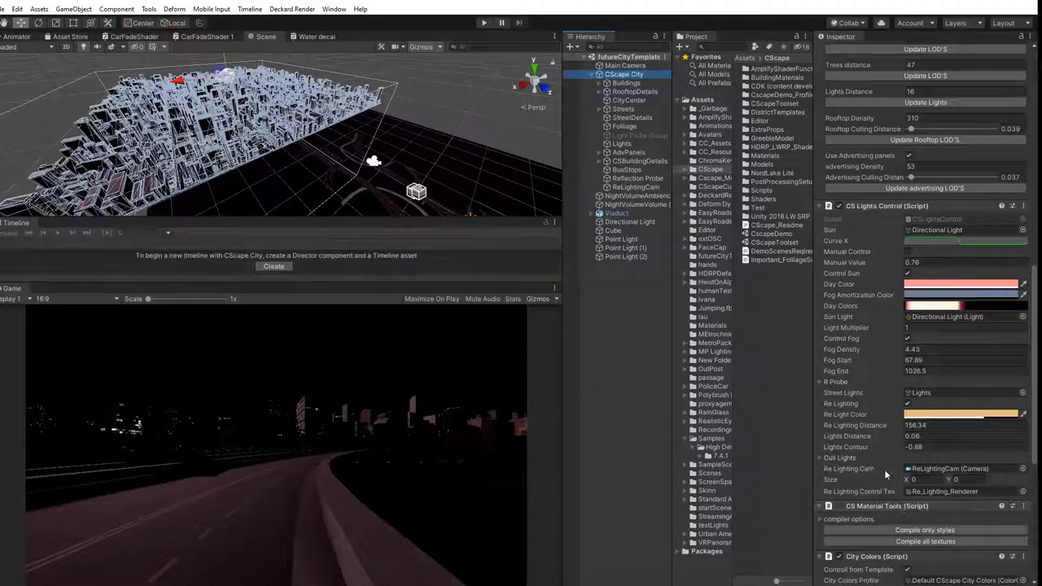
scroll(887, 465, "down", 6)
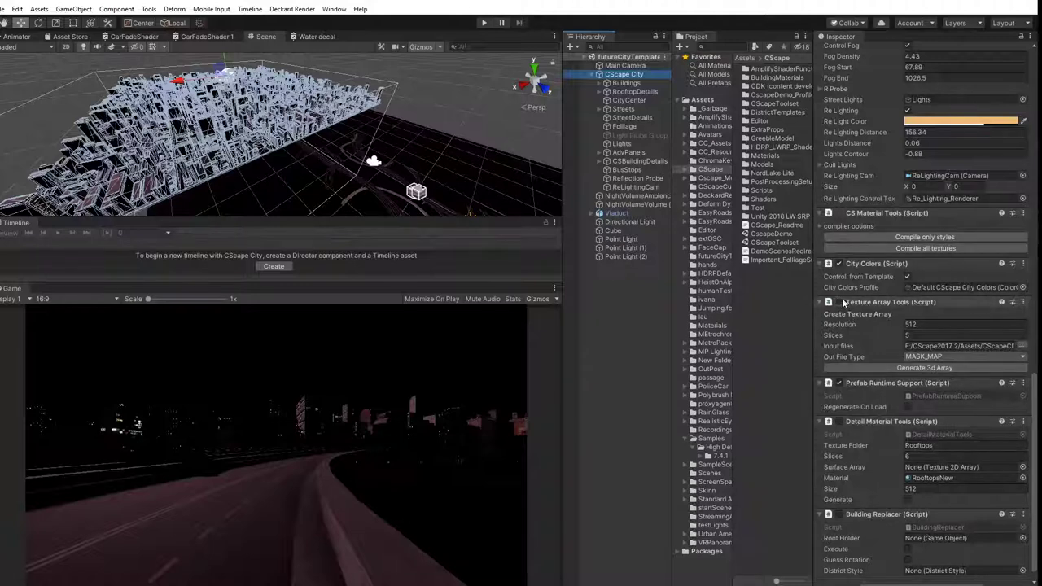
scroll(892, 404, "up", 8)
scroll(901, 405, "up", 10)
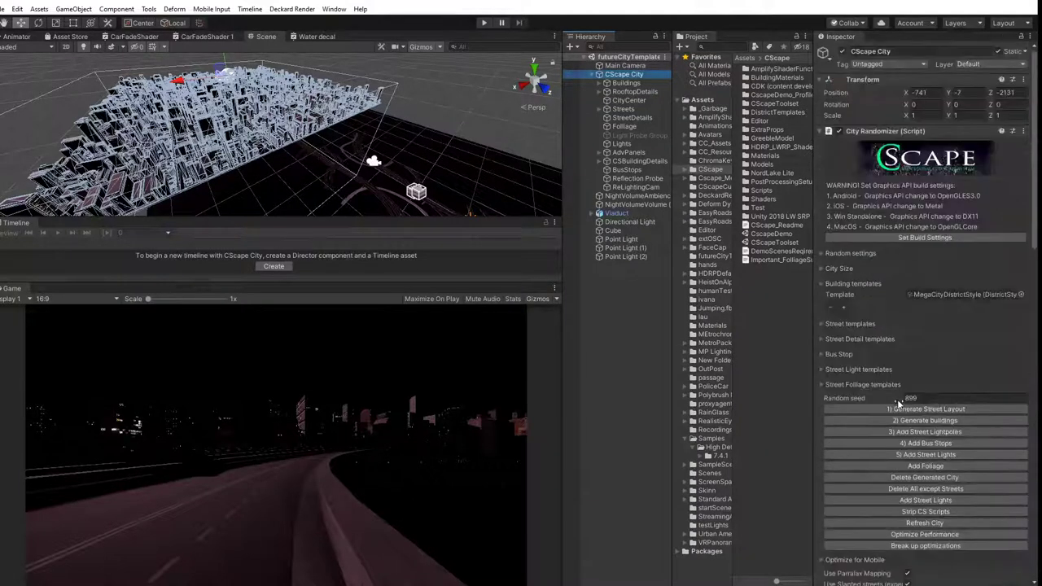
Turn off the Use Slanted streets option for CScape City.
scroll(901, 403, "down", 6)
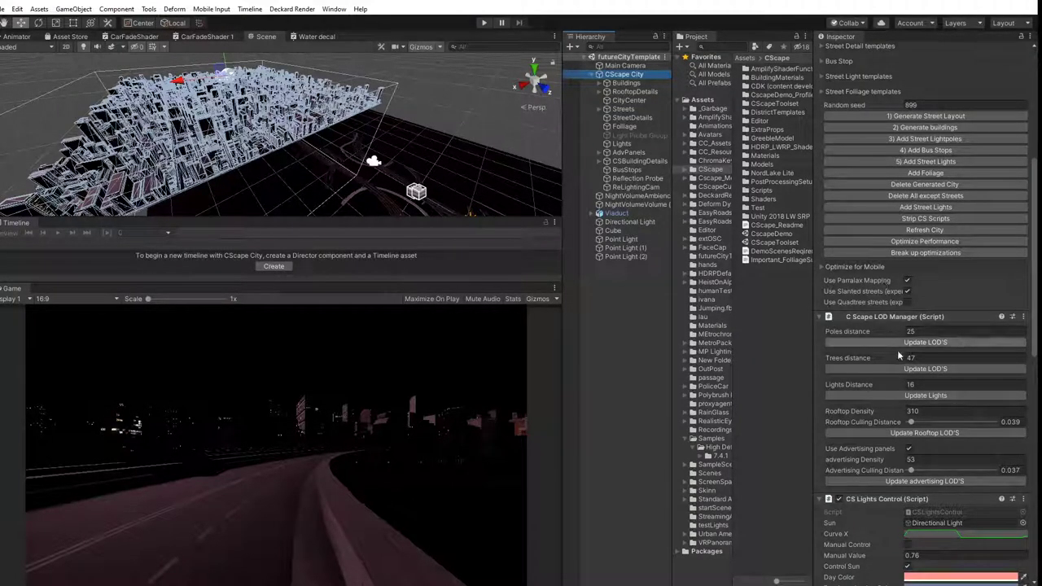
left_click(908, 292)
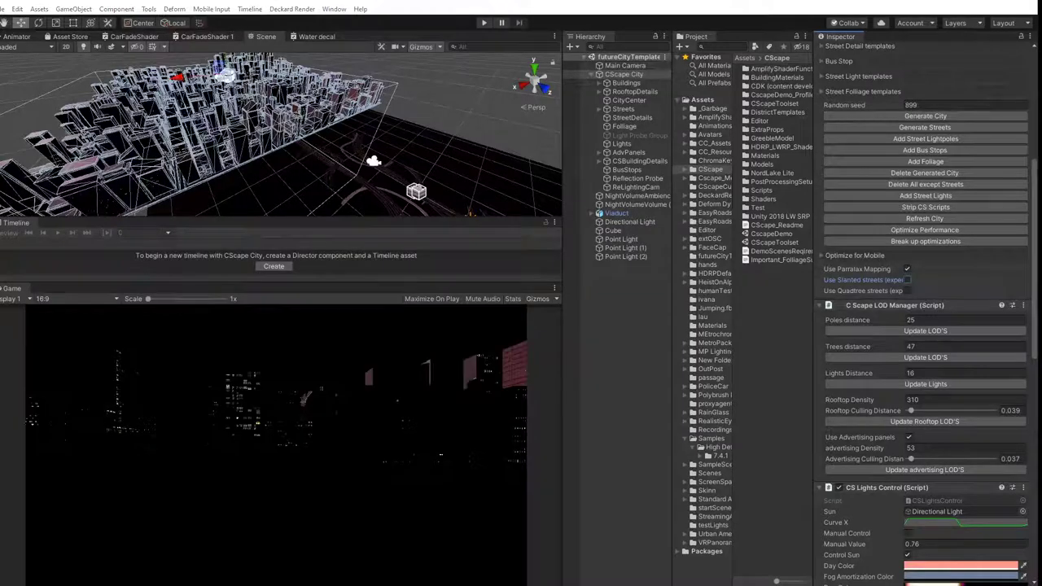
left_click(436, 103)
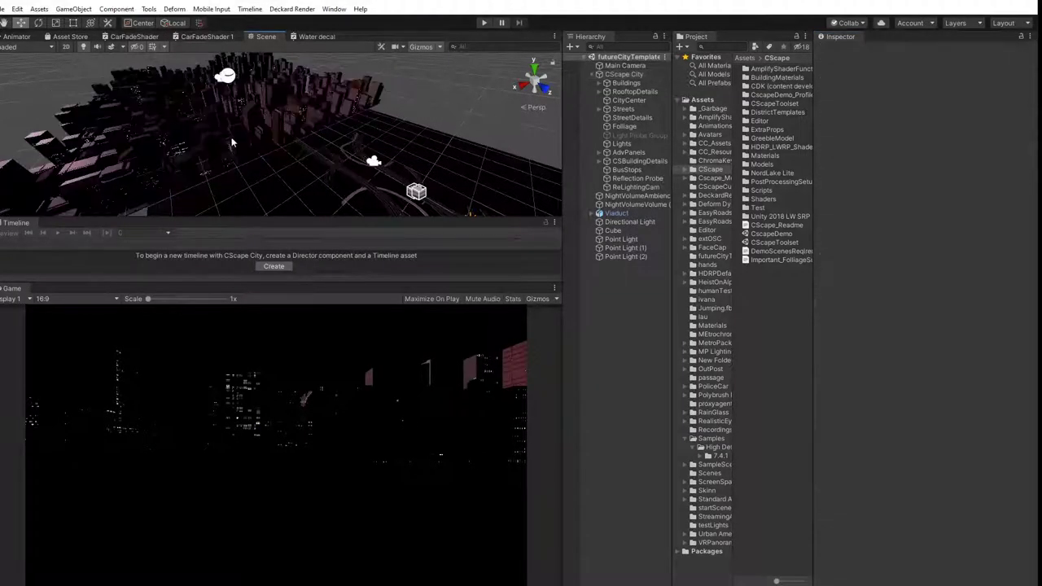
Move Main Camera back to the road by the colored lights, at about X -1, Z 143.
scroll(232, 142, "up", 4)
right_click_drag(295, 152, 205, 99)
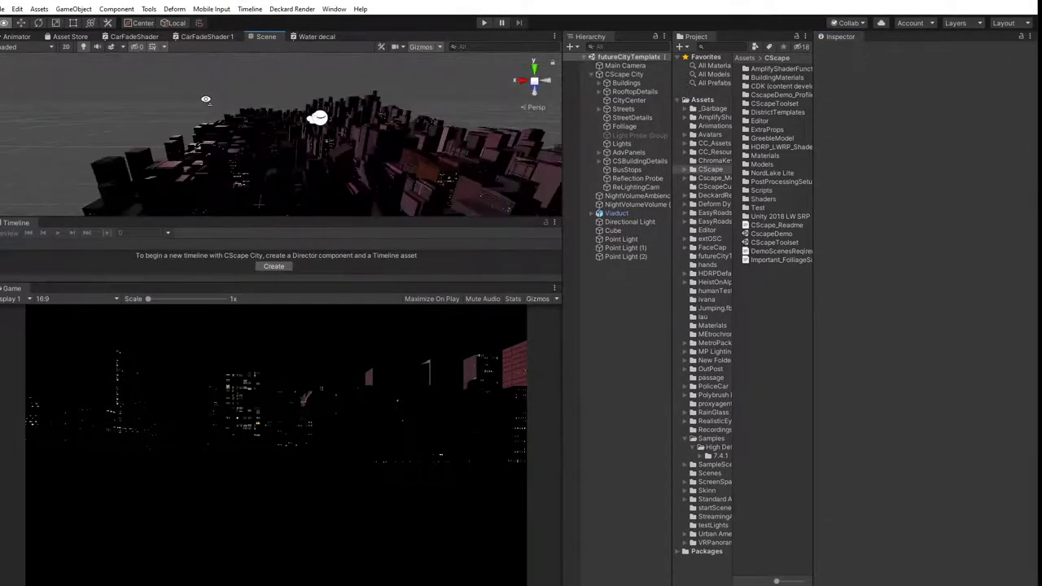
left_click(637, 68)
scroll(322, 135, "down", 8)
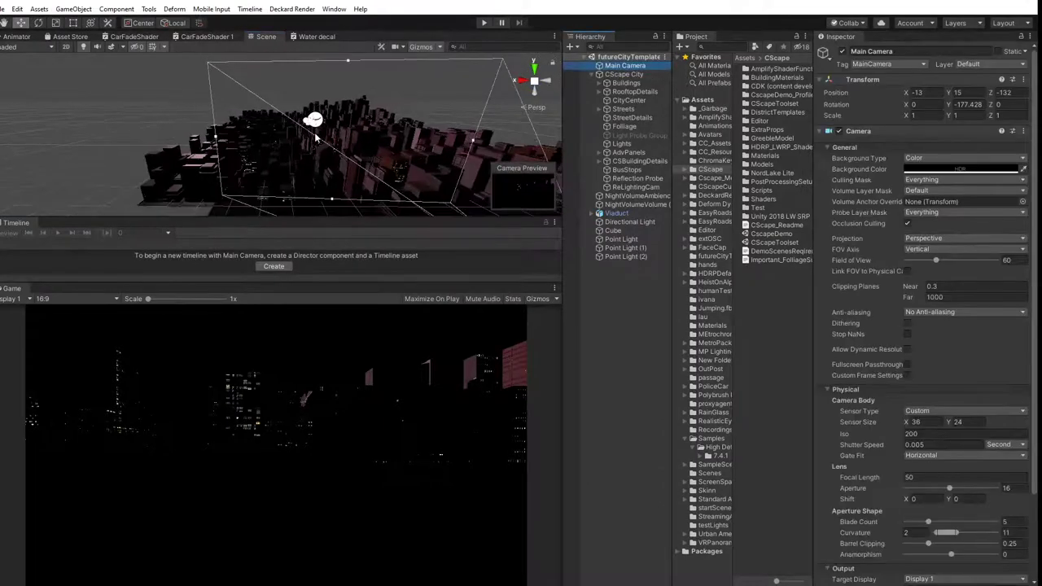
left_click_drag(334, 164, 385, 177)
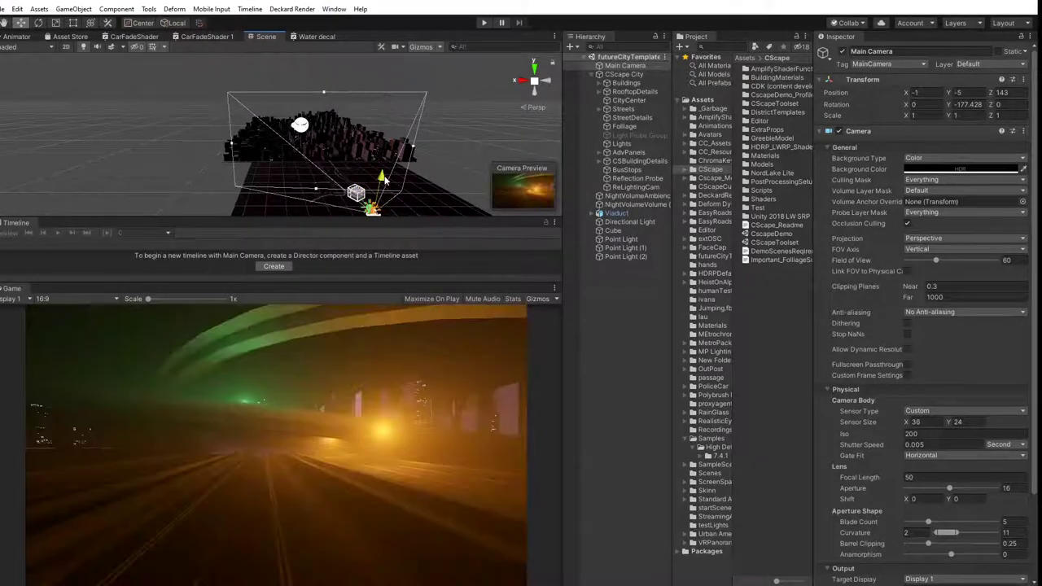
Set the Directional Light's Y rotation to -21.75 and select Main Camera.
left_click(628, 223)
left_click_drag(908, 106, 1001, 114)
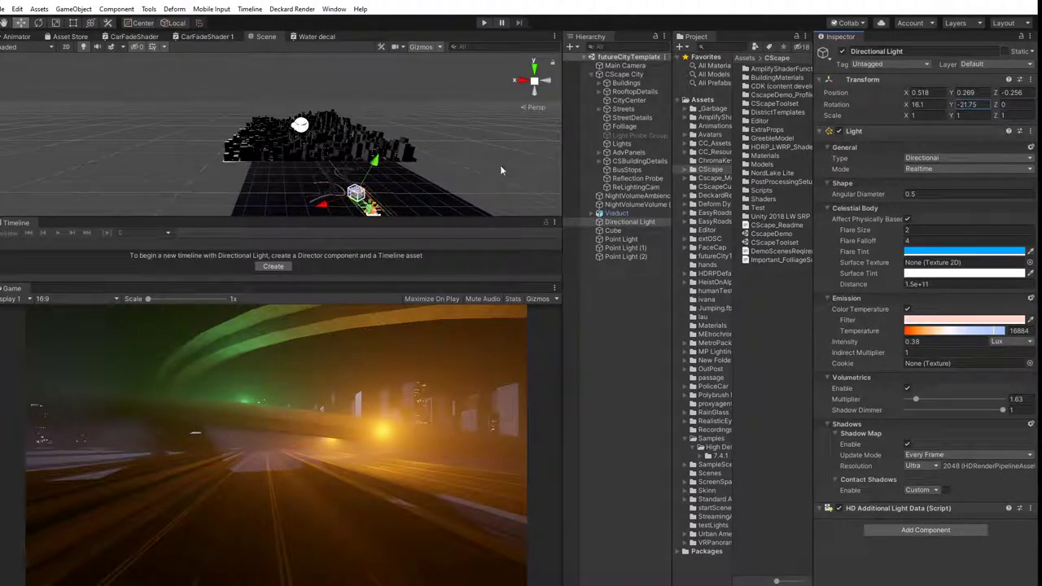
left_click(631, 66)
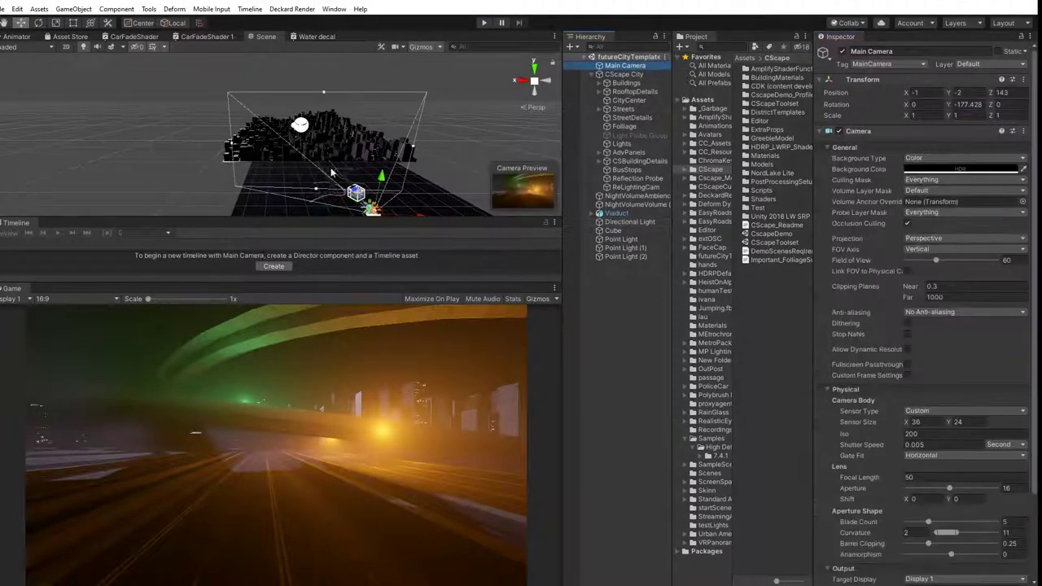
Move Main Camera along the viaduct toward the city and raise it, to X -1, Y 16, Z -118.
middle_click_drag(332, 173, 347, 170)
left_click_drag(237, 139, 430, 216, "alt")
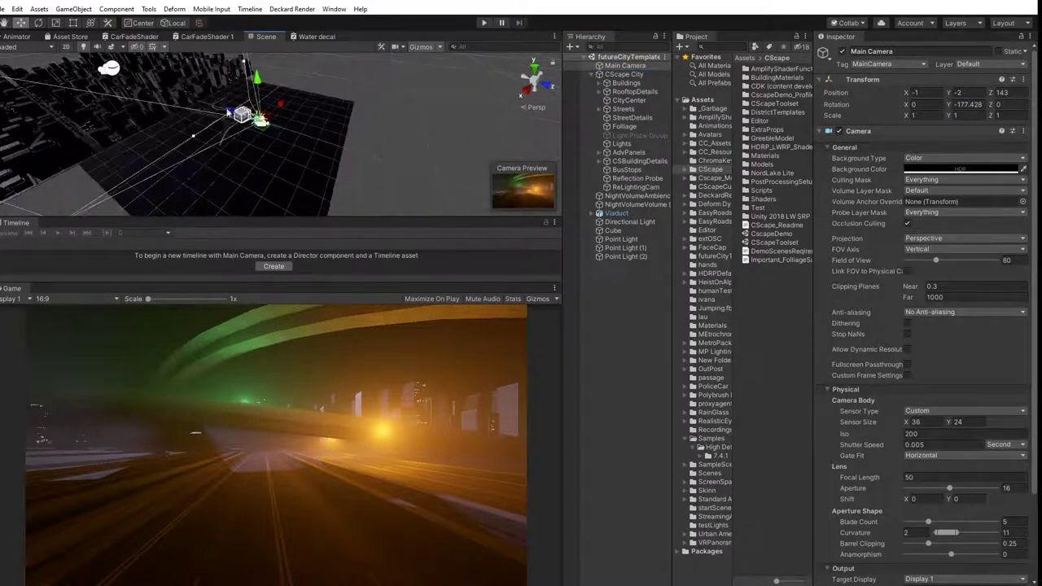
left_click_drag(231, 113, 201, 107)
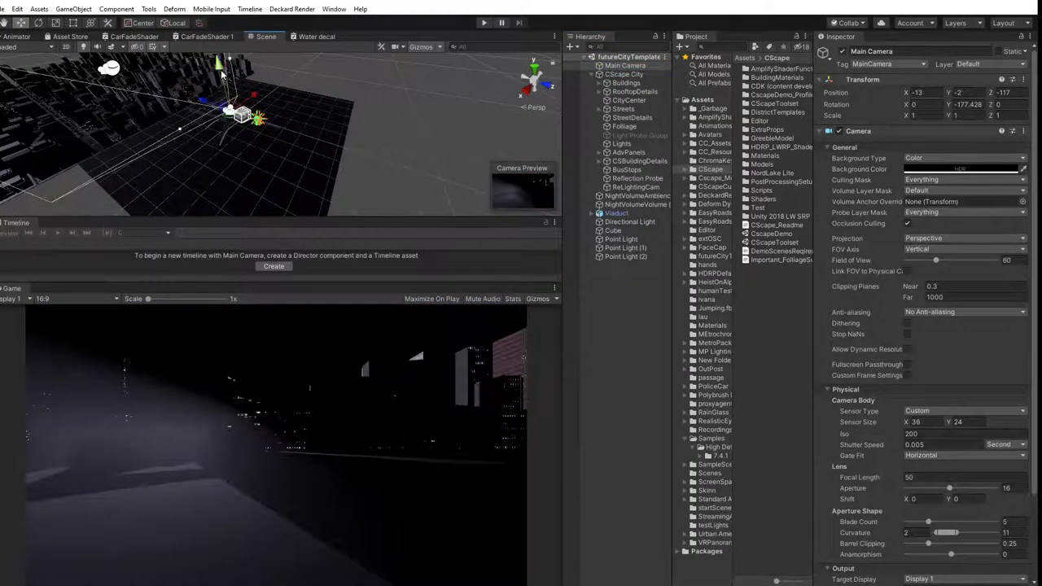
left_click_drag(220, 73, 254, 96)
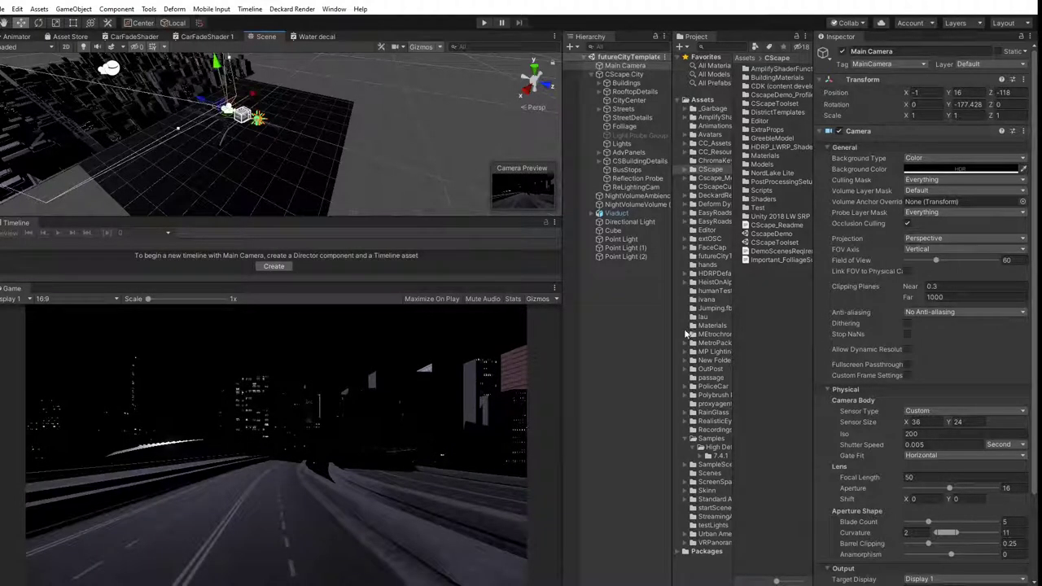
Set the Directional Light's X rotation to 24.2.
left_click(650, 337)
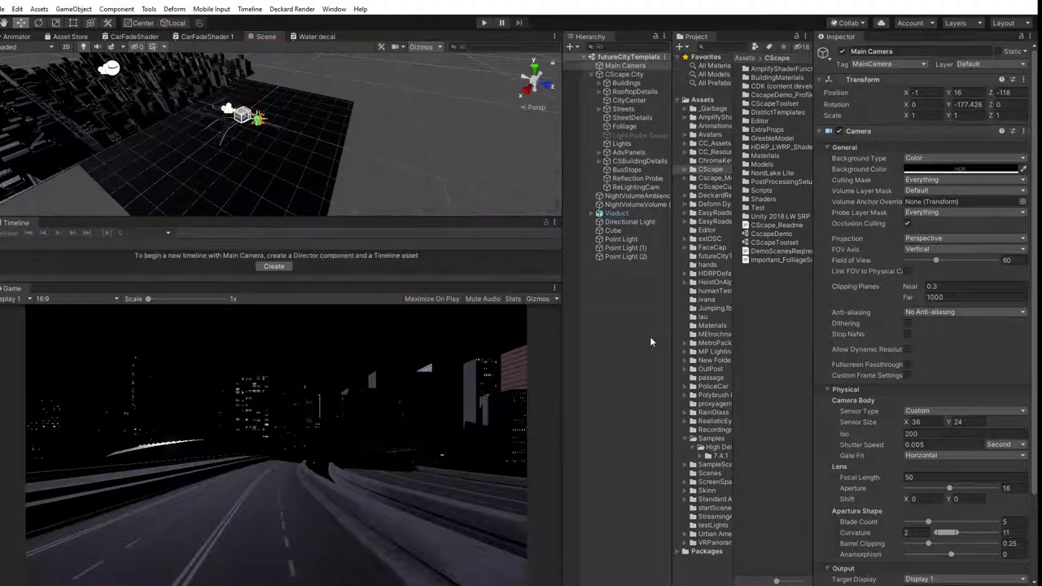
left_click(619, 222)
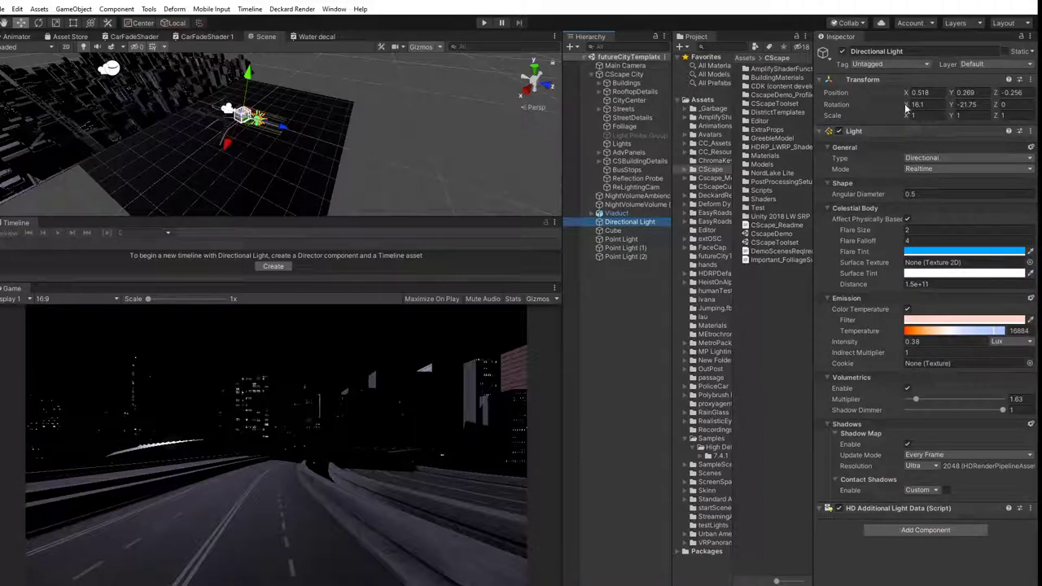
left_click_drag(908, 105, 934, 119)
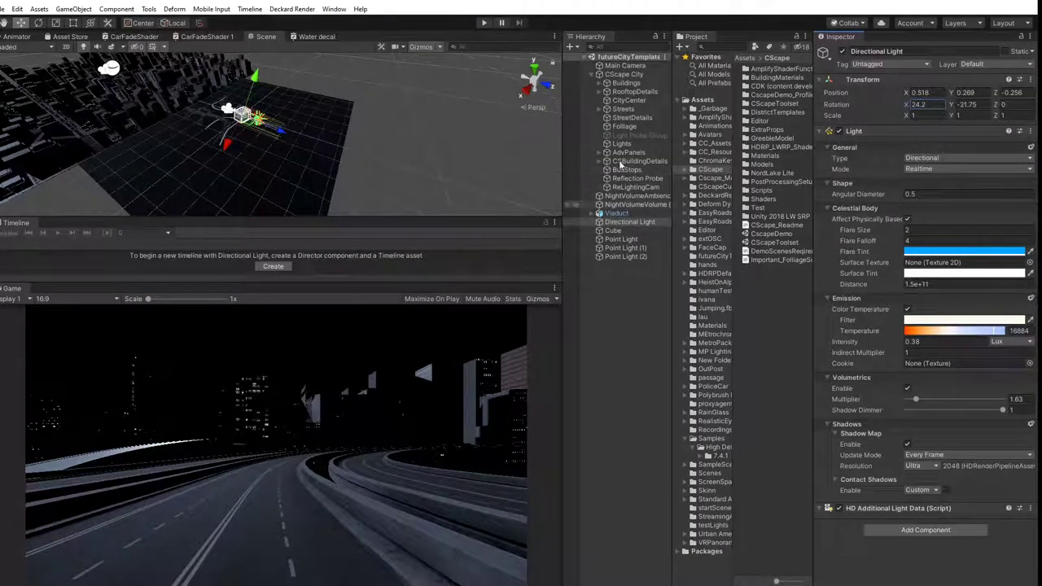
Assign the scene's Directional Light as the Sun Light in CScape City's CS Lights Control.
left_click(624, 76)
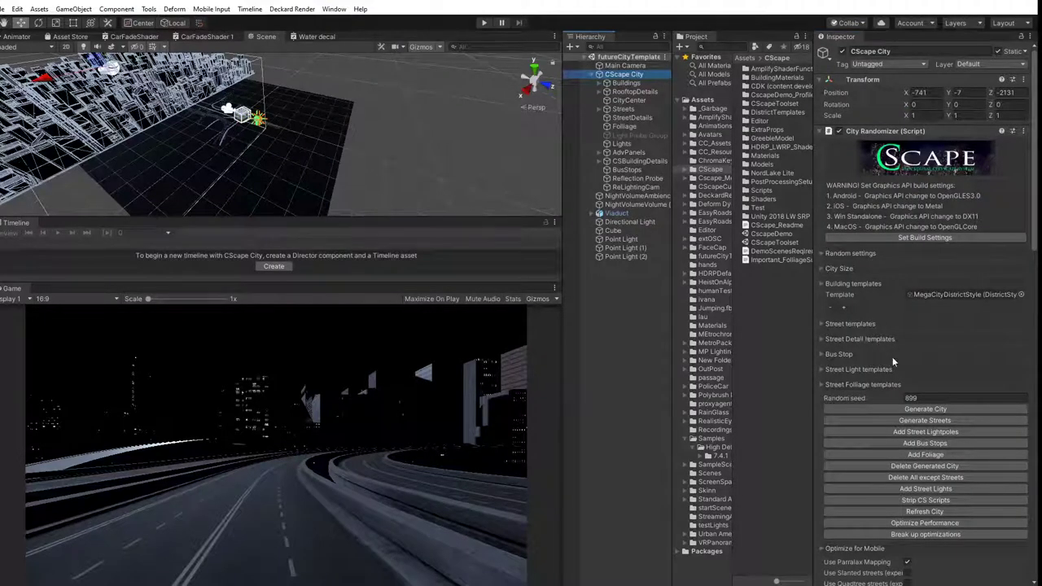
scroll(909, 344, "down", 15)
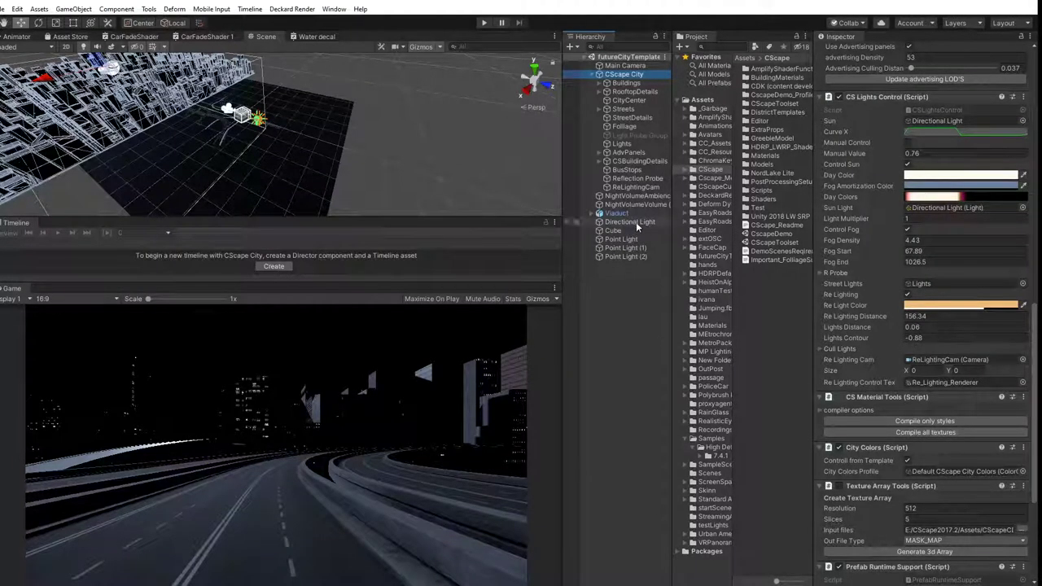
left_click_drag(637, 223, 939, 205)
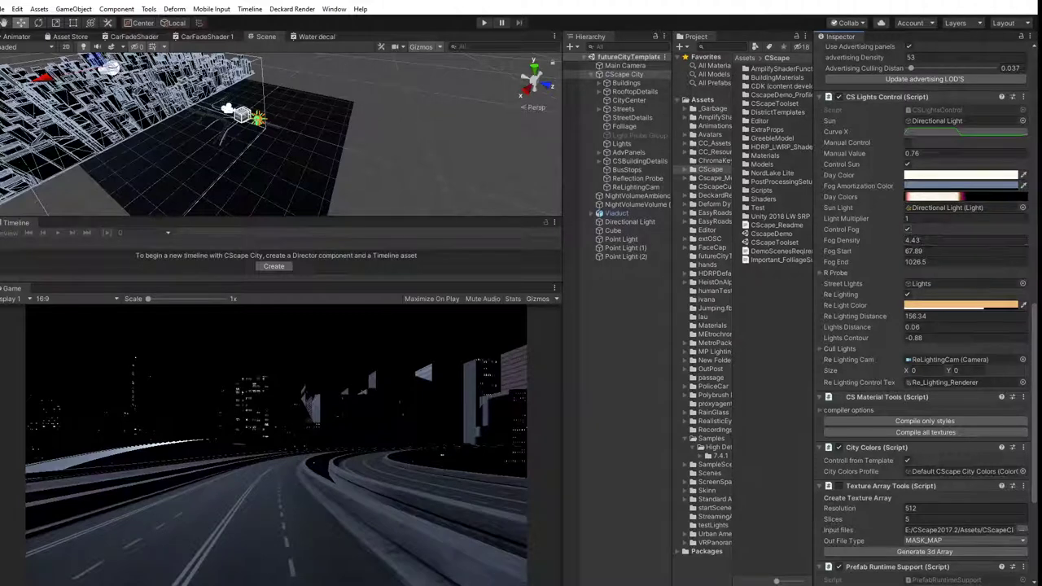
Try a different X rotation for CScape City, set it back to 0 and deselect the city.
scroll(878, 158, "up", 10)
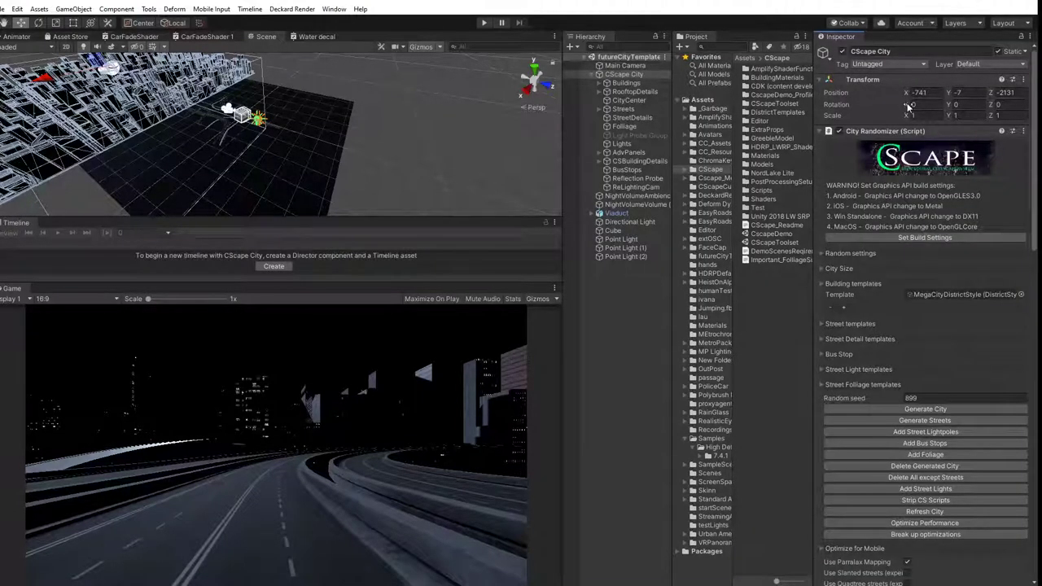
mouse_move(909, 108)
left_mouse_down()
mouse_move(869, 104)
mouse_move(904, 106)
mouse_move(892, 106)
left_mouse_up()
type("0")
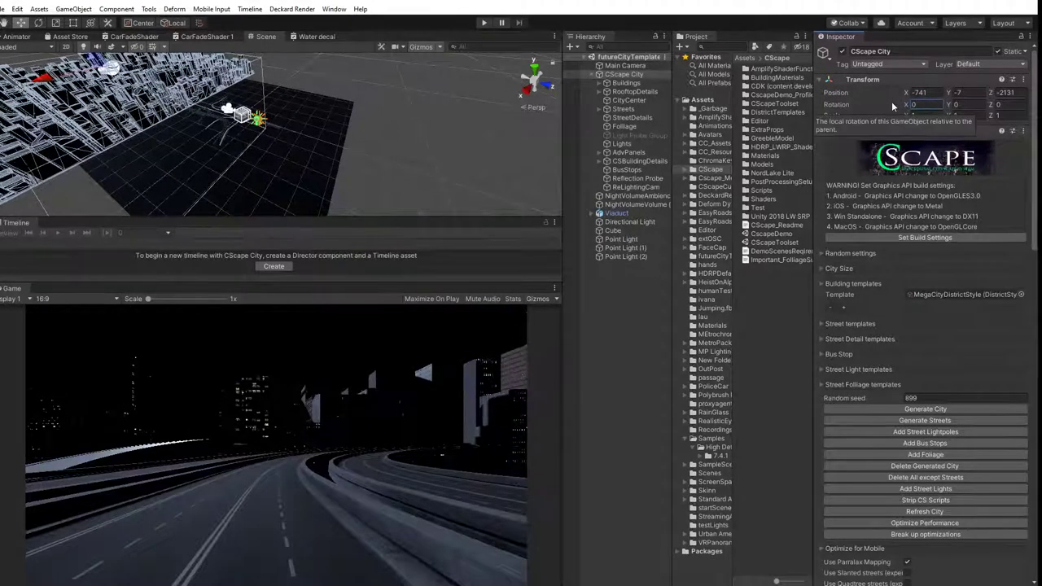
scroll(880, 127, "down", 10)
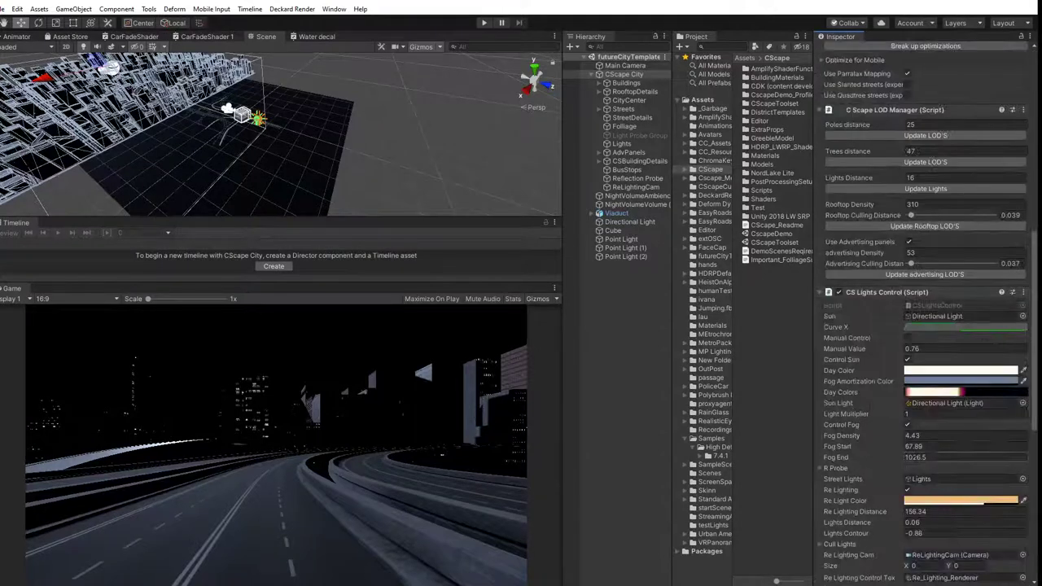
left_click(371, 71)
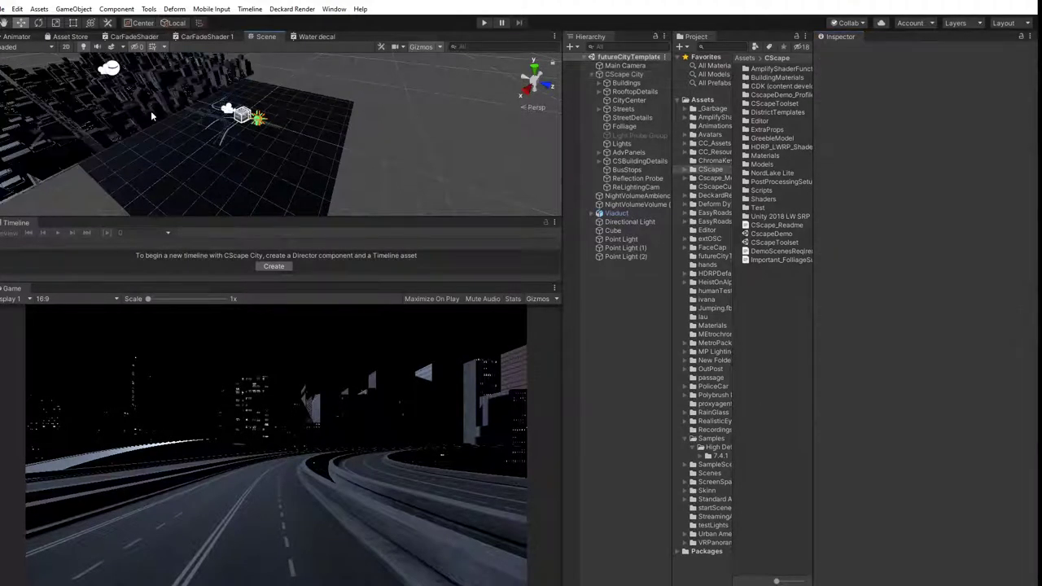
Move the building Section_59_Building_12 at the city's edge to X 928, Z 1801 and widen it.
left_click(164, 108)
scroll(165, 109, "up", 3)
middle_click_drag(166, 109, 265, 159)
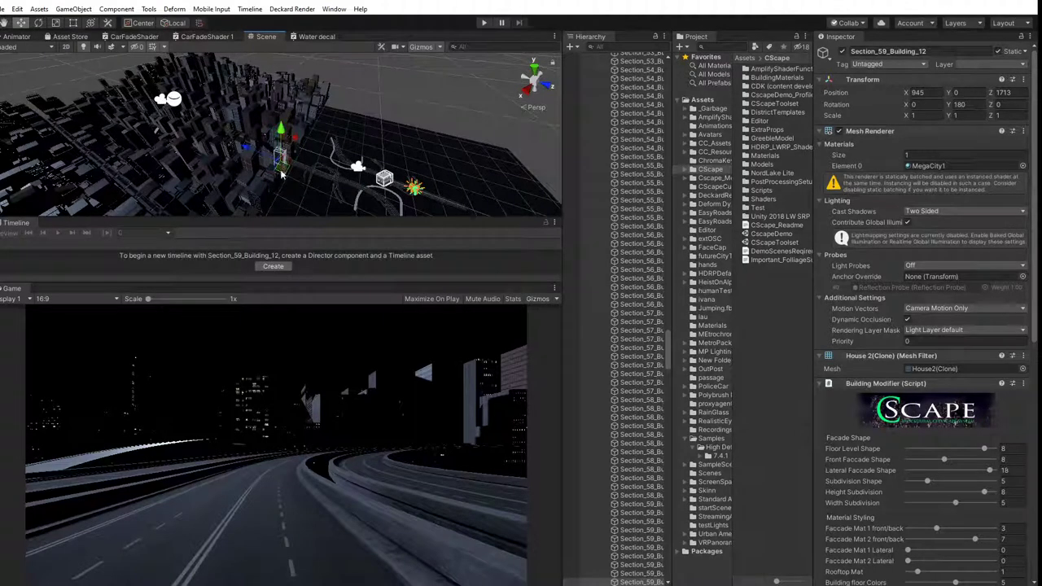
left_click_drag(282, 173, 295, 186)
scroll(295, 186, "up", 3)
middle_click_drag(295, 187, 220, 154)
scroll(221, 153, "up", 1)
left_click_drag(192, 126, 230, 116)
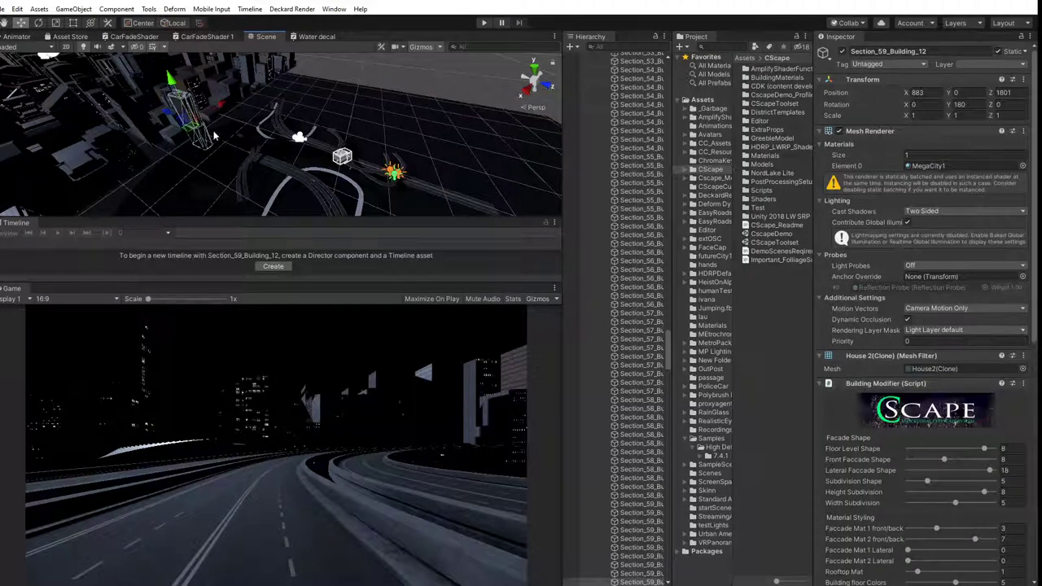
left_click_drag(220, 105, 252, 109)
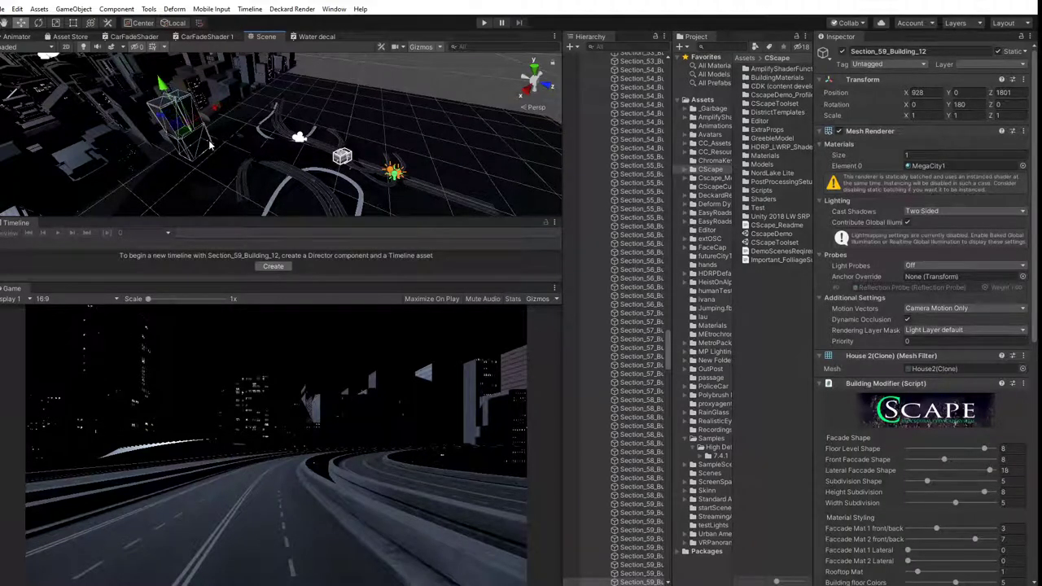
left_click_drag(209, 140, 171, 136)
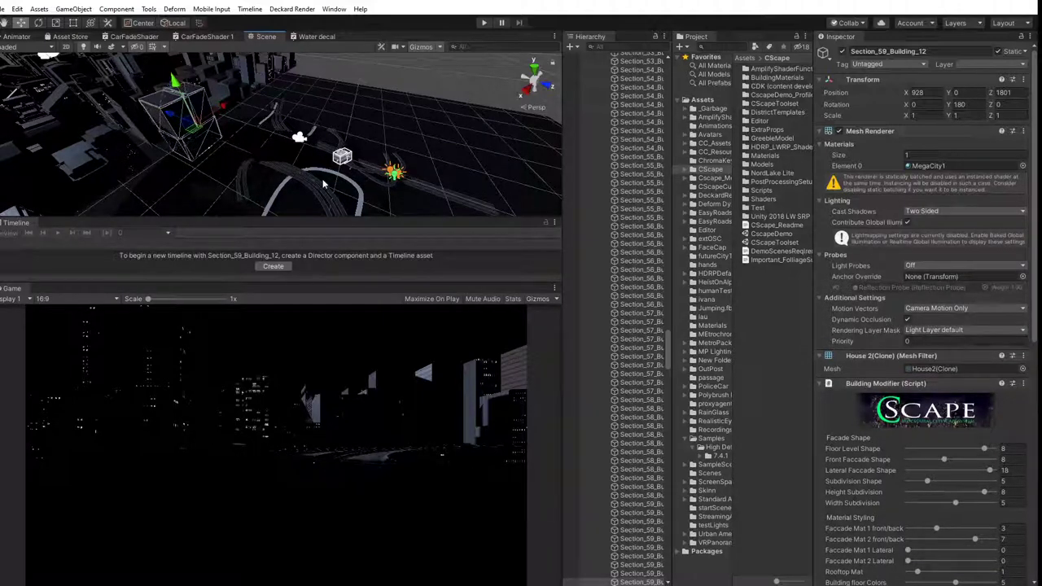
Reposition the widened building behind the road, at about X 820, Z 1760.
key("w")
right_click_drag(220, 92, 96, 80)
middle_click_drag(456, 124, 386, 146)
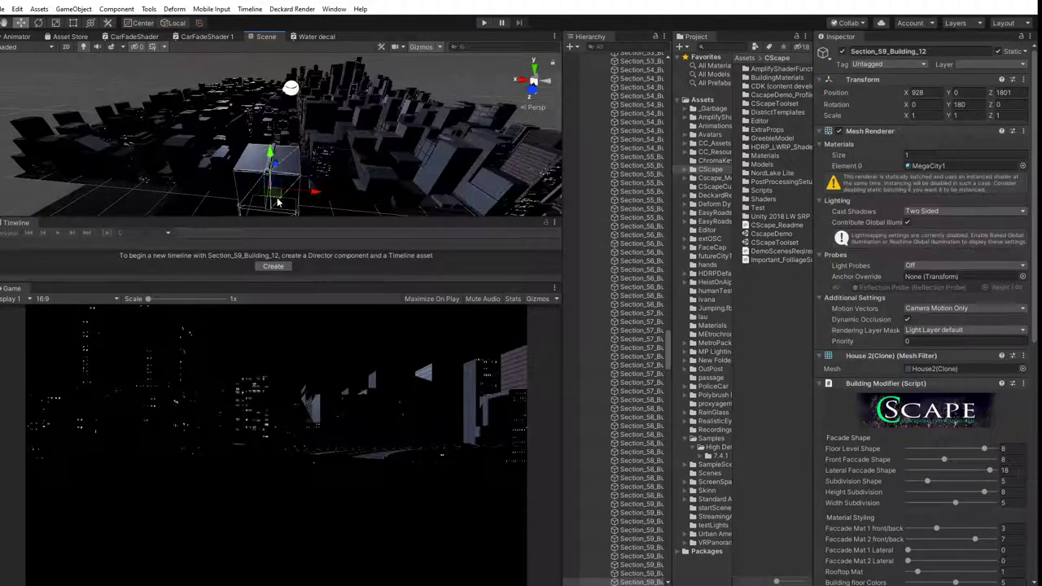
left_click_drag(277, 202, 334, 188)
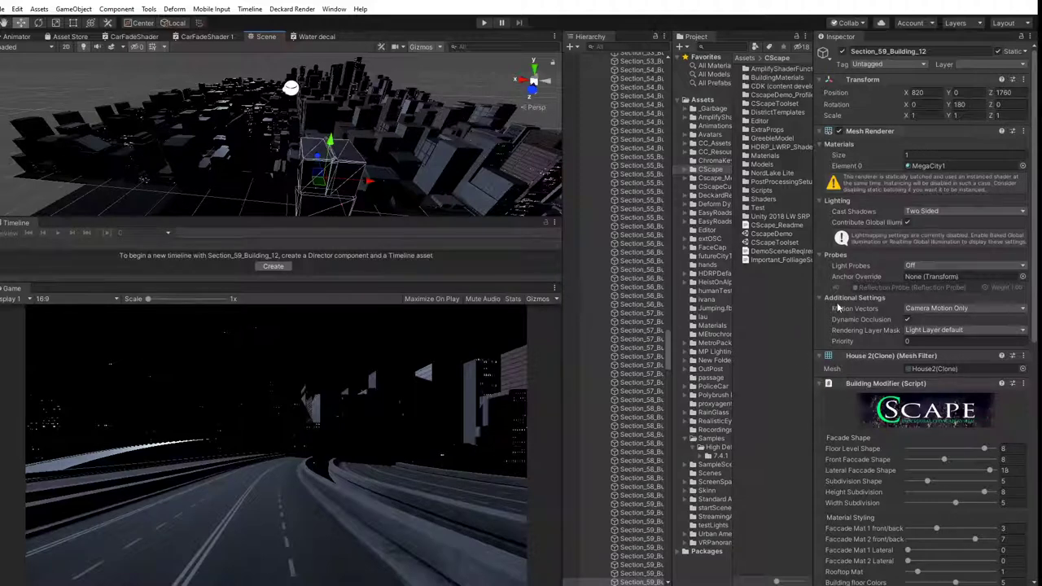
Collapse CScape City in the object tree and review the Directional Light's settings.
left_click_drag(667, 340, 673, 57)
left_click(592, 75)
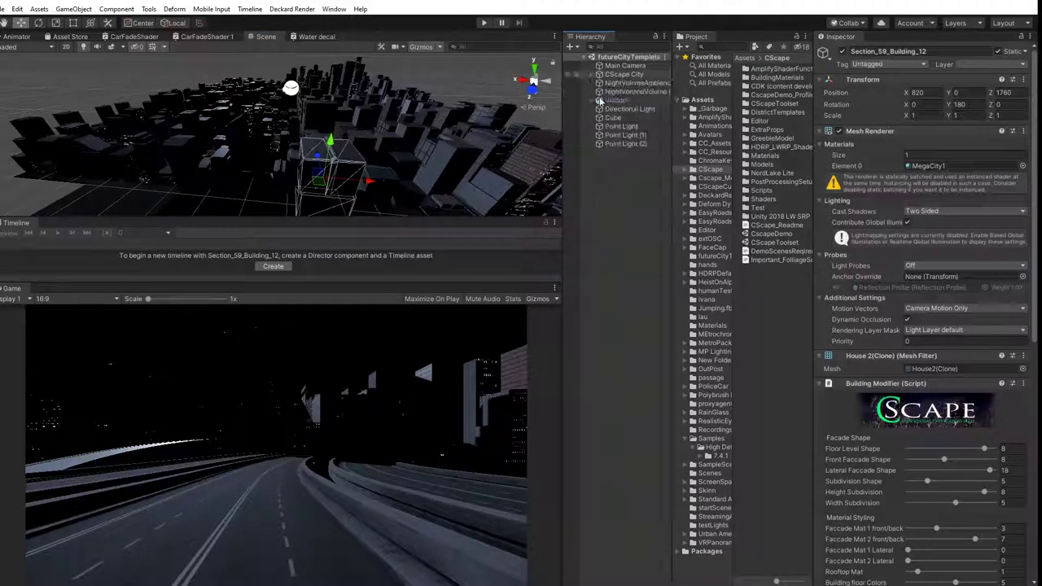
left_click(625, 109)
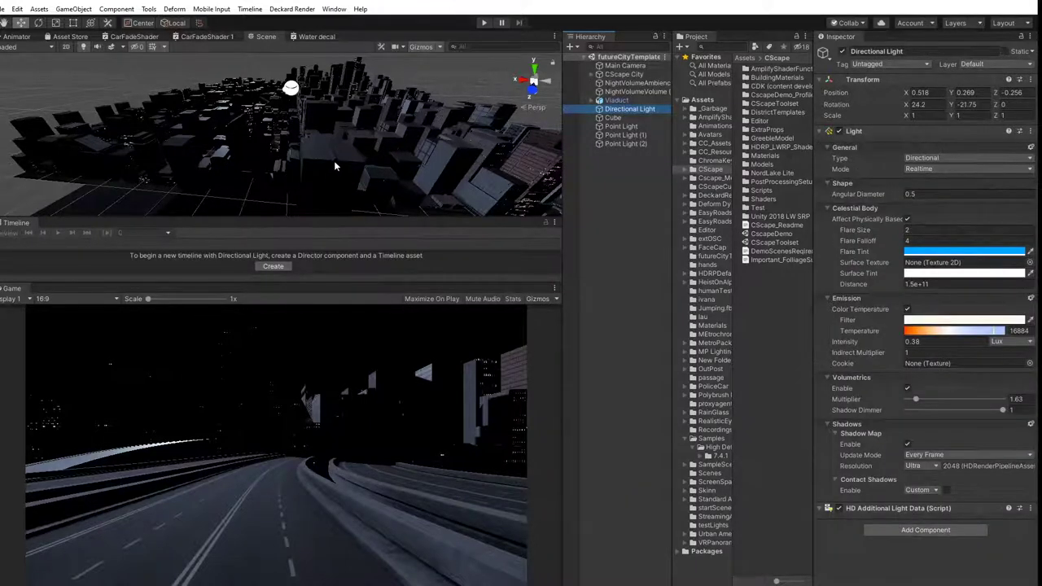
Set Section_59_Building_12's Floor Level Shape to 6, Front Faccade Shape to 15, Subdivision Shape to 16, Width Subdivision to 4.94, and front/back materials to 2.66 and 6.89.
left_click(335, 164)
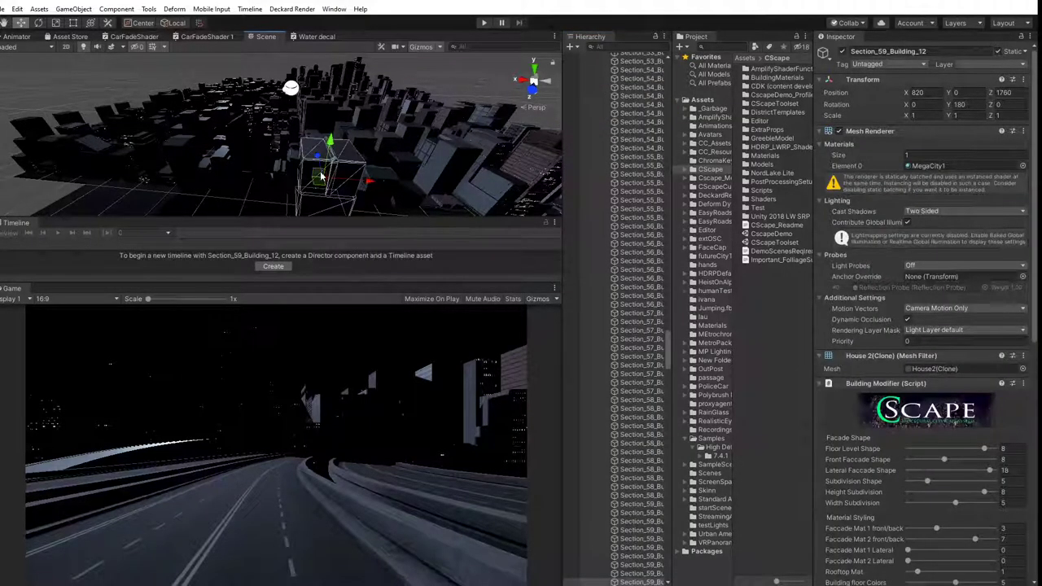
scroll(323, 177, "up", 5)
mouse_move(384, 162)
middle_mouse_down()
mouse_move(386, 142)
mouse_move(384, 154)
middle_mouse_up()
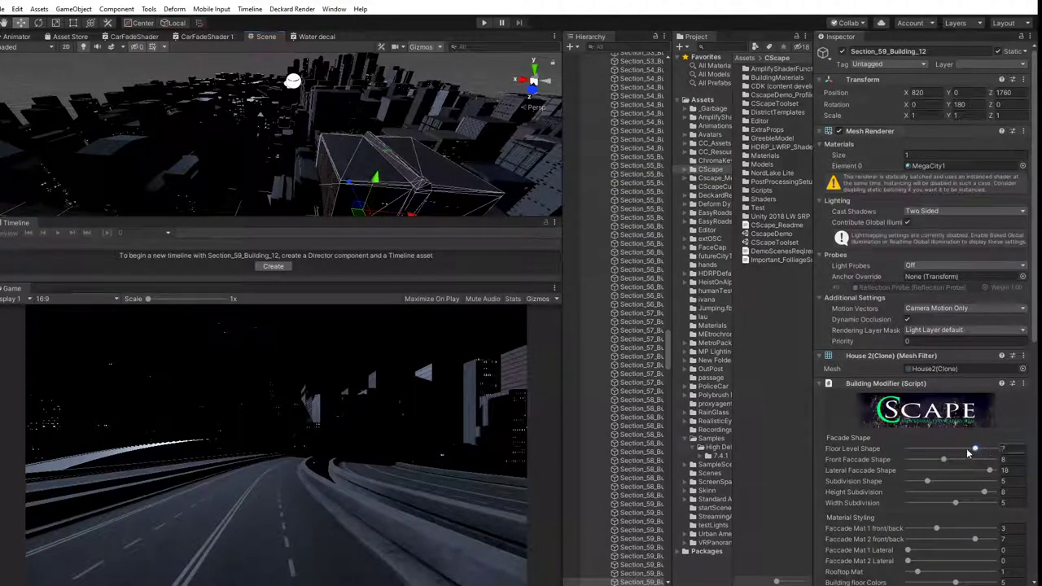
left_click_drag(946, 459, 962, 465)
scroll(357, 159, "up", 5)
mouse_move(350, 151)
middle_mouse_down()
mouse_move(320, 141)
mouse_move(360, 148)
middle_mouse_up()
scroll(361, 146, "up", 4)
left_click_drag(360, 147, 542, 93, "alt")
left_click_drag(977, 452, 977, 544)
Set the building's lateral facade materials to 5.16 and 4.14, Front Faccade Shape to 12 and Lateral Faccade Shape to 15.
left_click_drag(911, 553, 950, 572)
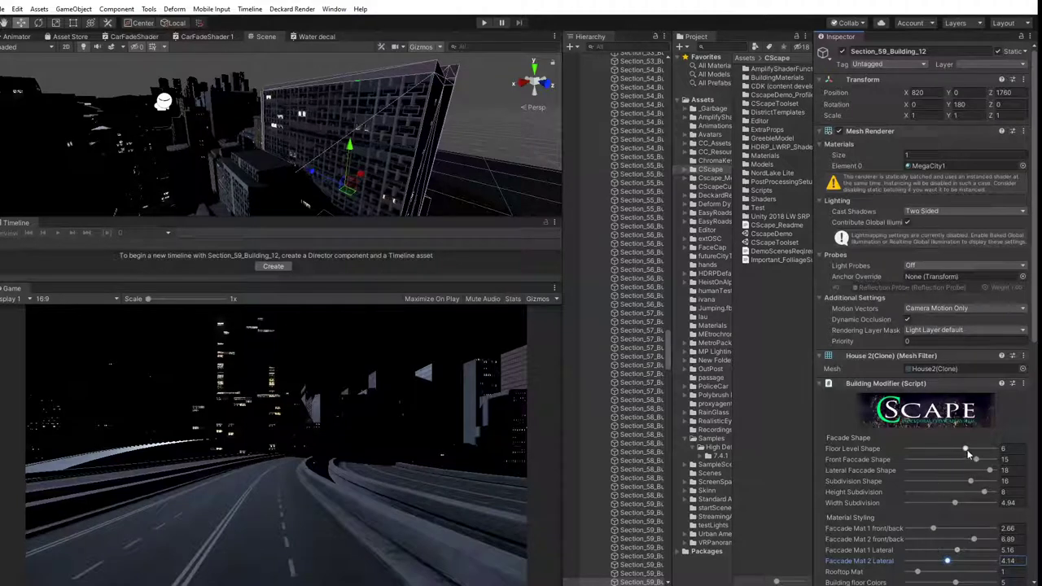
mouse_move(978, 462)
left_mouse_down()
mouse_move(955, 463)
mouse_move(985, 472)
mouse_move(976, 473)
left_mouse_up()
right_click_drag(347, 153, 339, 138)
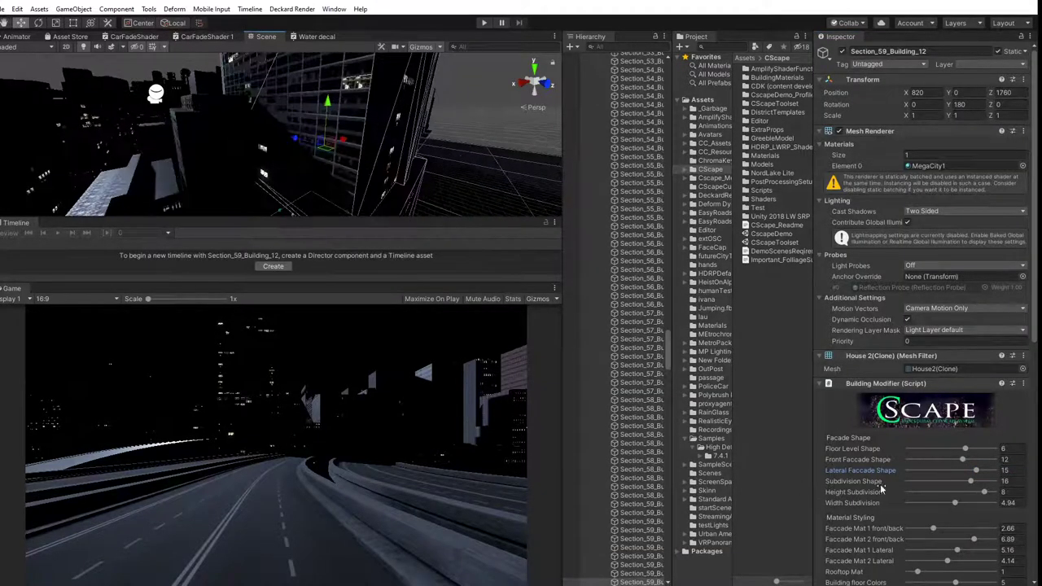
Set the building's Window Lights to 7.67, Blinds open 8.61, Shop Signs Density 6.13, Faccade Lights Height 2.25, Lights R 2.28 and Lights B 5.36.
scroll(882, 488, "down", 5)
mouse_move(965, 456)
left_mouse_down()
mouse_move(1005, 456)
mouse_move(983, 461)
left_mouse_up()
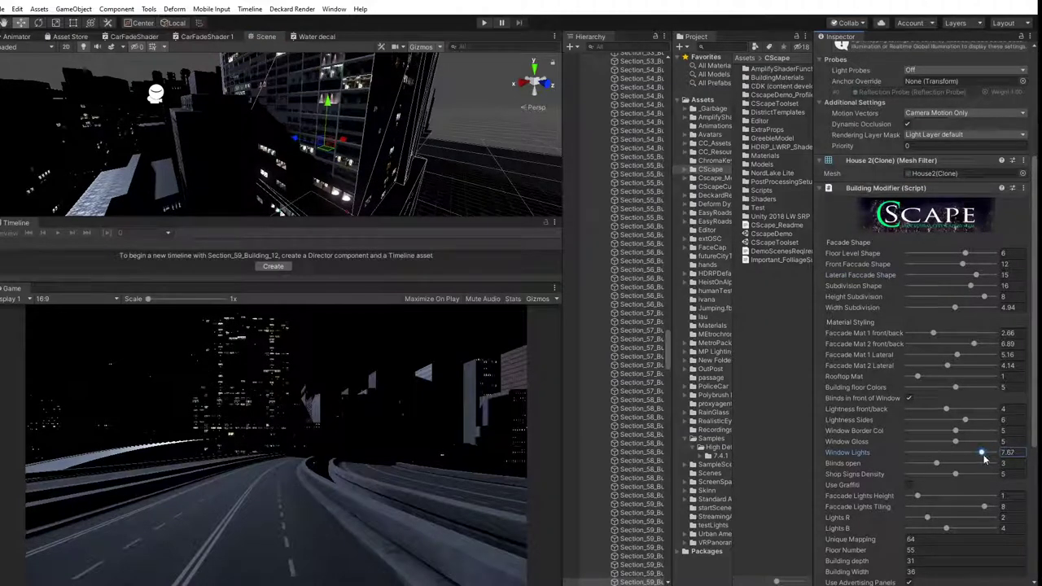
left_click_drag(938, 465, 963, 532)
scroll(935, 502, "down", 5)
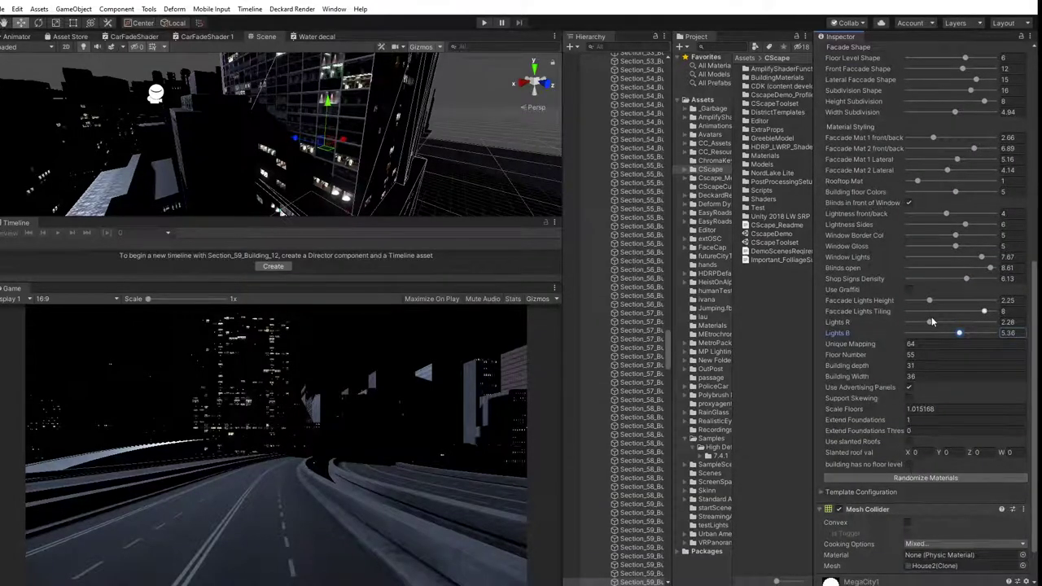
Set the building's Window Lights to 8.86 and Window Gloss to 4.09, and adjust its Faccade Lights Height and Tiling.
scroll(934, 325, "up", 5)
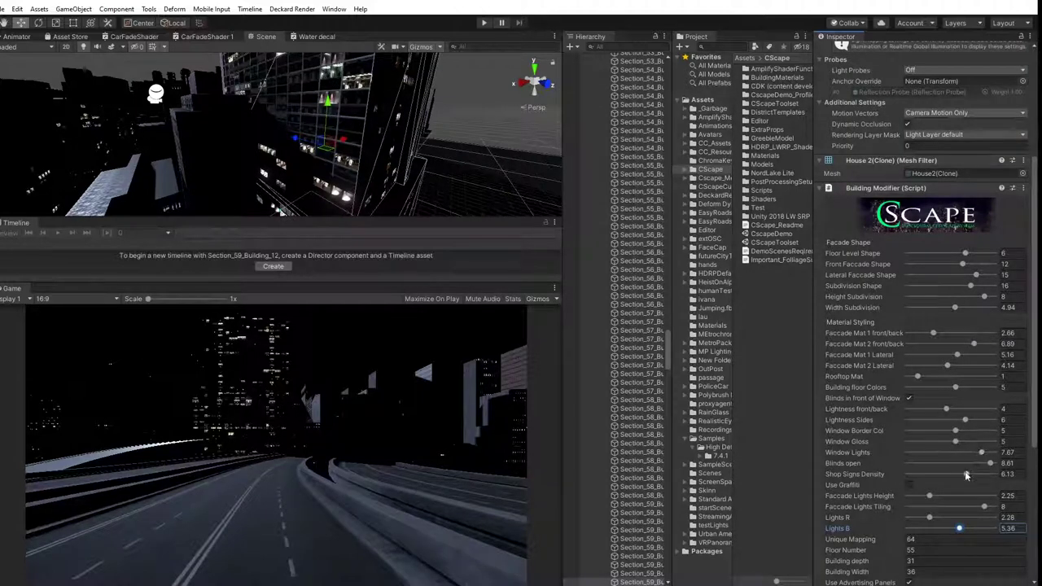
left_click_drag(982, 455, 949, 448)
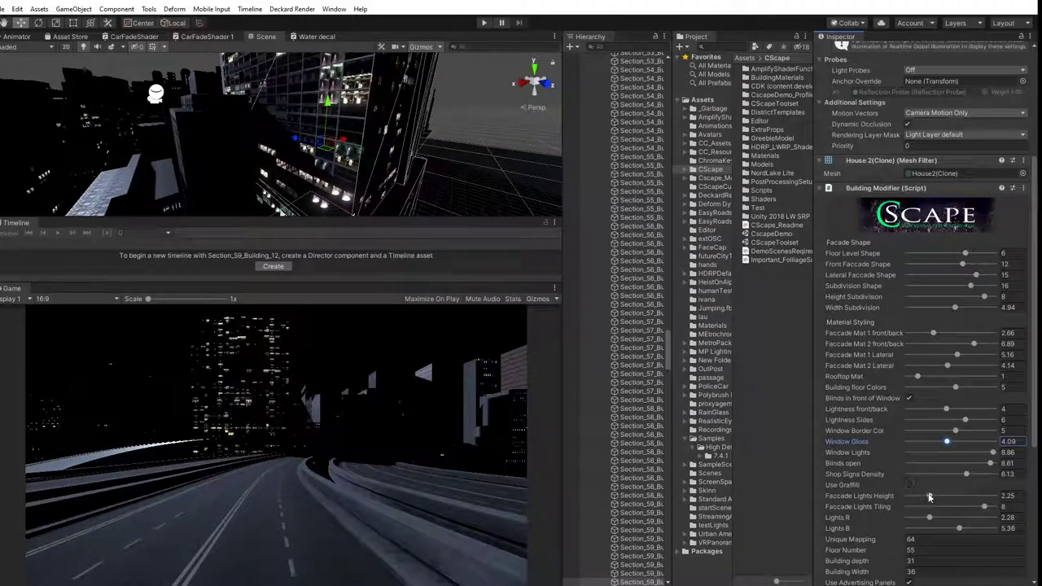
left_click_drag(930, 497, 987, 510)
Turn off template control in the City Colors component of CScape City.
left_click_drag(669, 354, 666, 58)
left_click(624, 78)
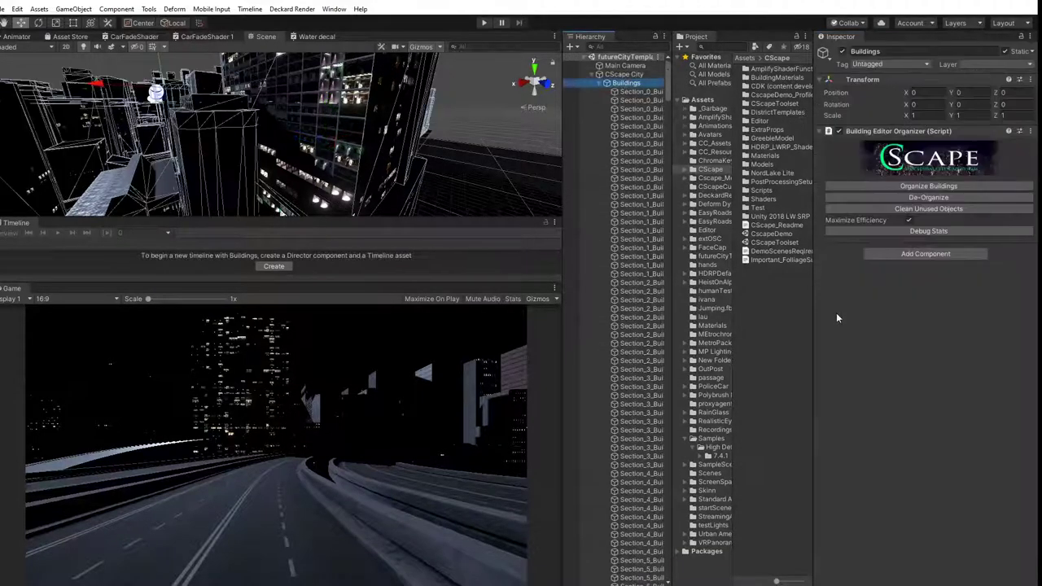
left_click(616, 76)
scroll(888, 442, "down", 4)
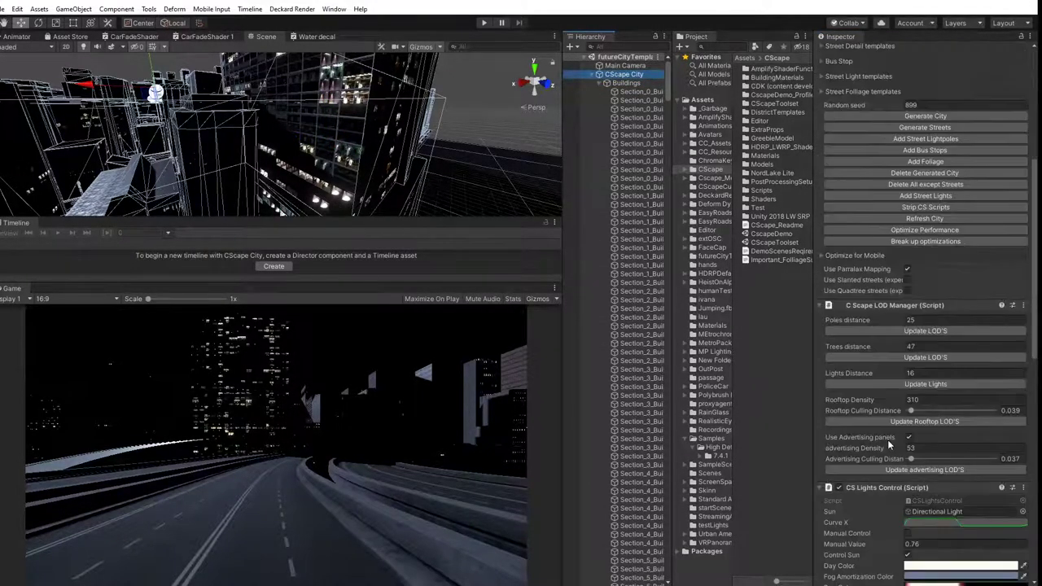
scroll(883, 427, "down", 10)
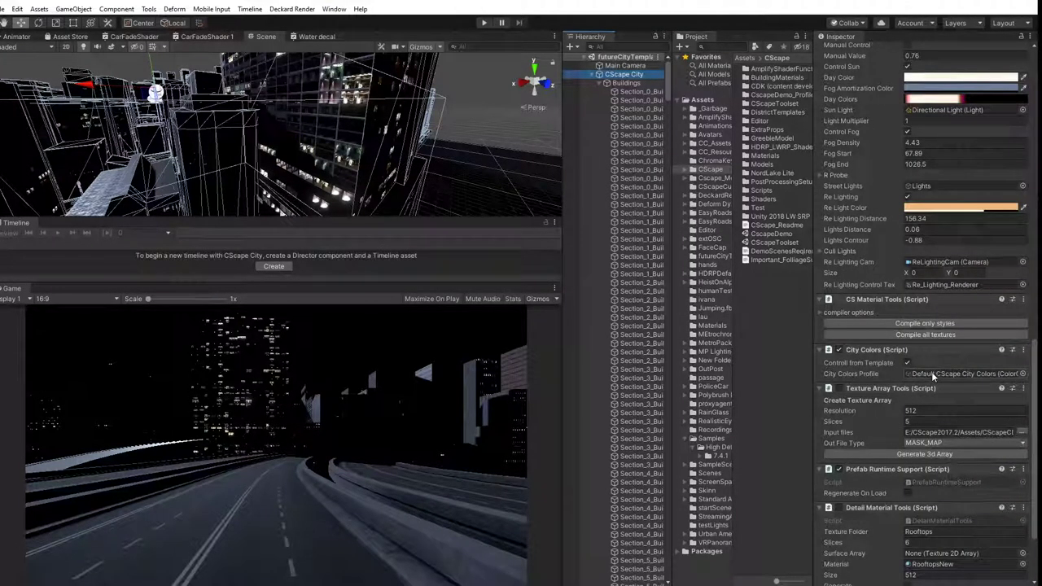
left_click(908, 362)
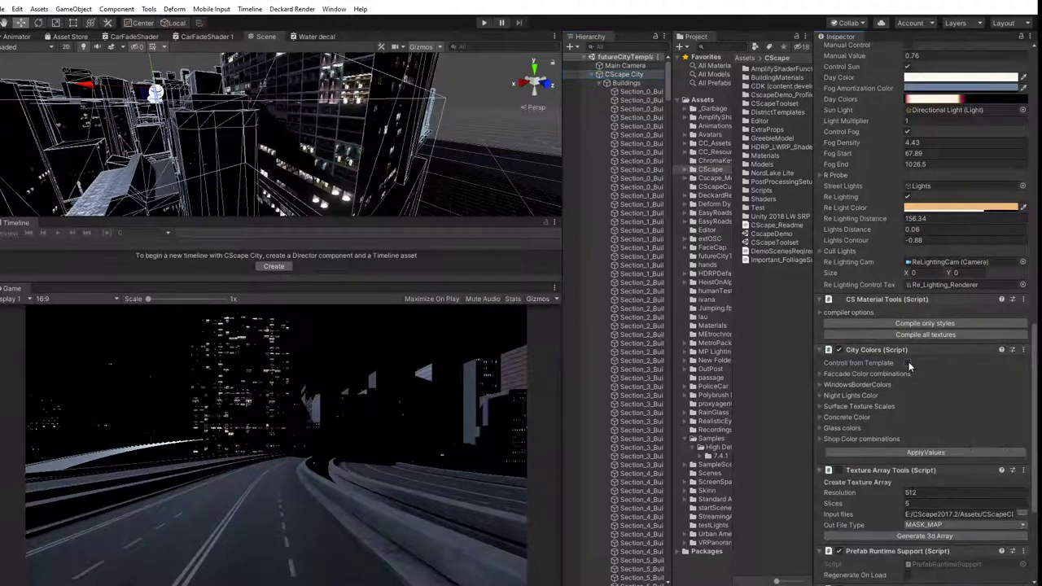
Change Col 0 of CScape City's Night Lights Color to the grey 797979.
left_click(821, 395)
left_click(961, 409)
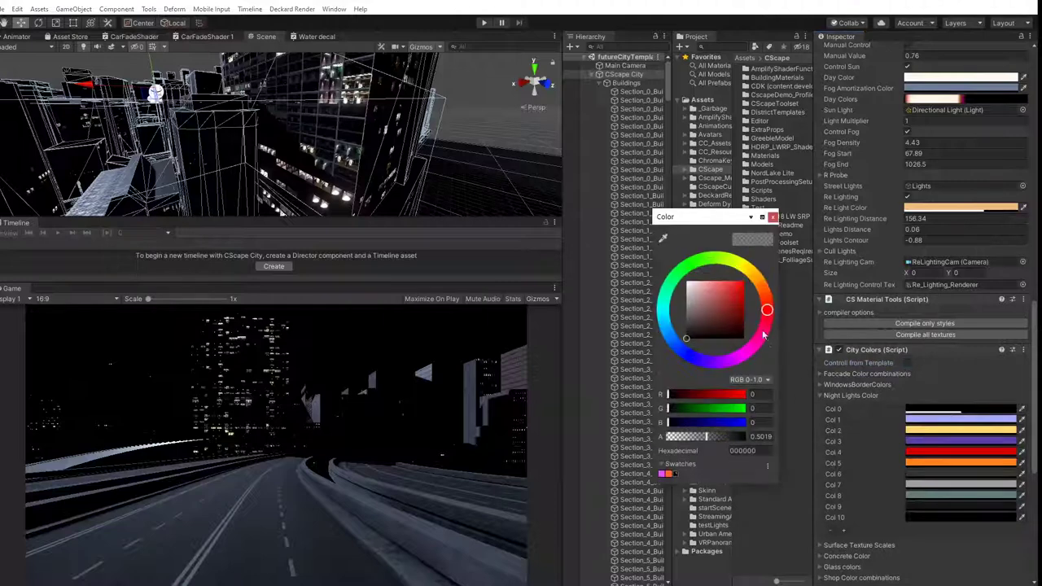
mouse_move(724, 324)
left_mouse_down()
mouse_move(682, 275)
mouse_move(685, 312)
left_mouse_up()
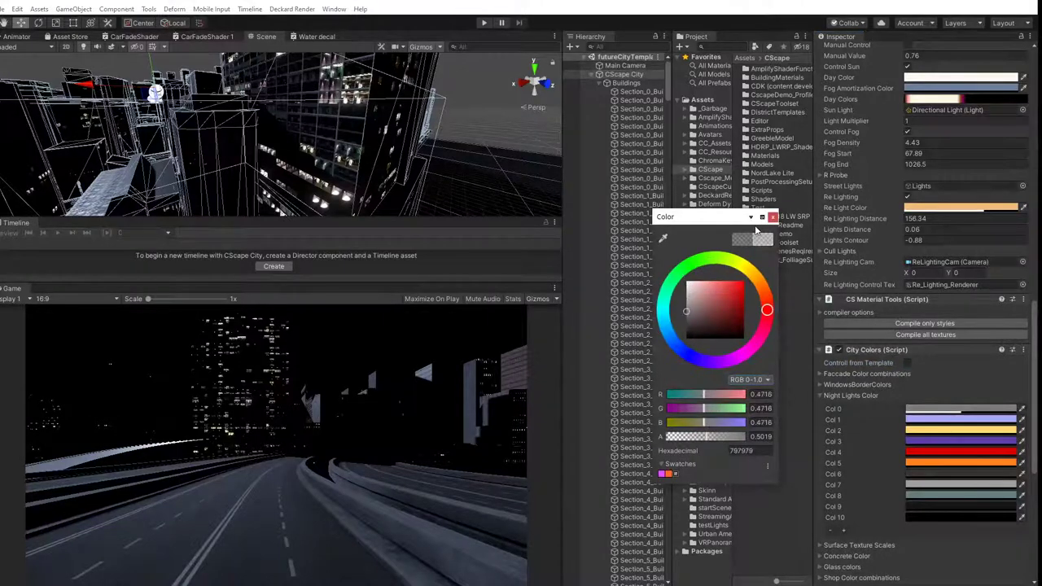
Narrow the lit tower straight behind the highway from one side, bringing its X position to 793.8.
left_click(772, 216)
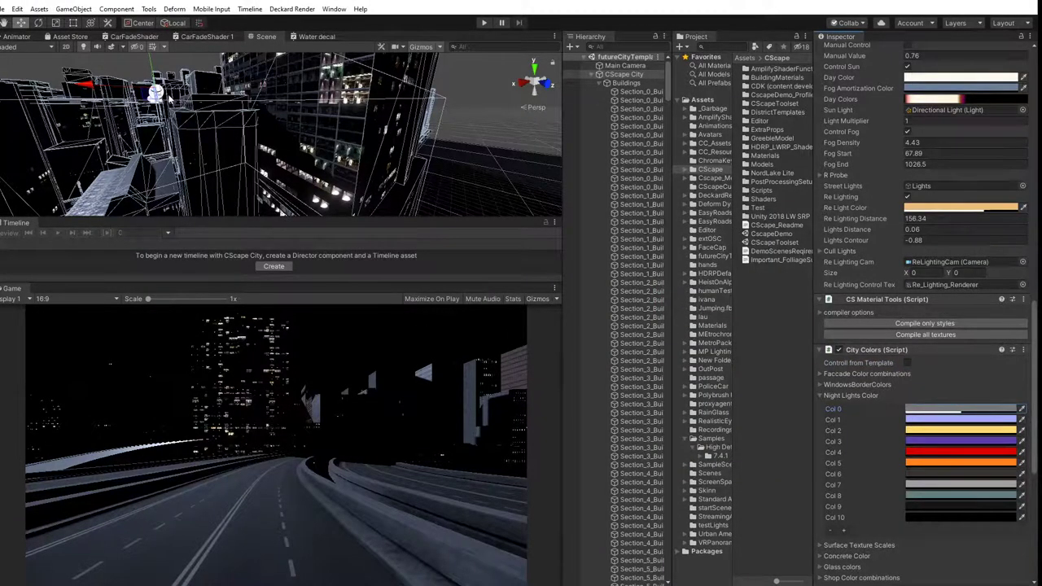
scroll(169, 98, "down", 5)
left_click_drag(170, 99, 248, 219, "alt")
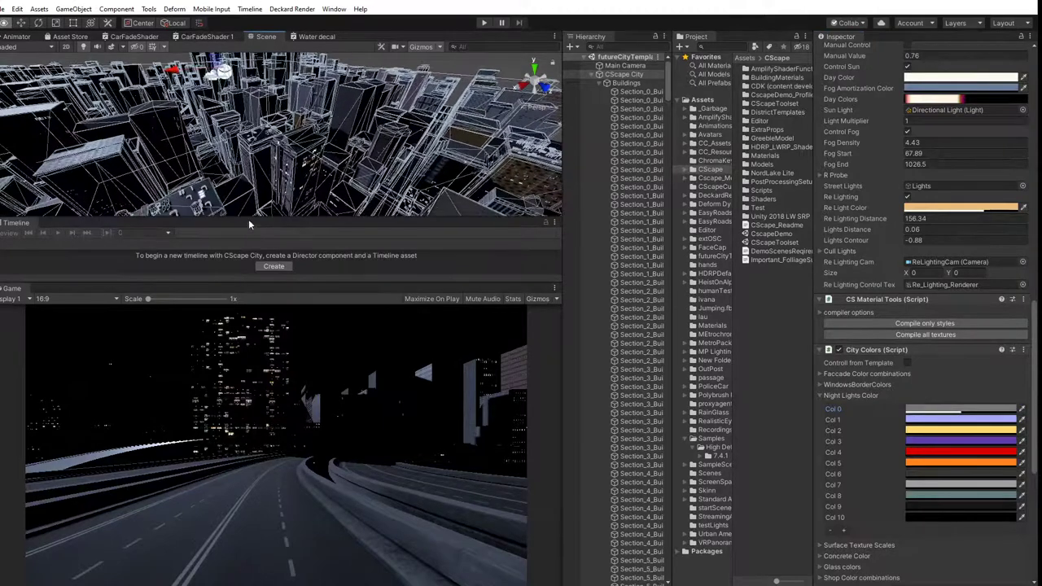
middle_click_drag(408, 204, 227, 128)
middle_click_drag(347, 146, 239, 129)
left_click(443, 64)
scroll(393, 117, "up", 3)
left_click_drag(393, 117, 248, 86, "alt")
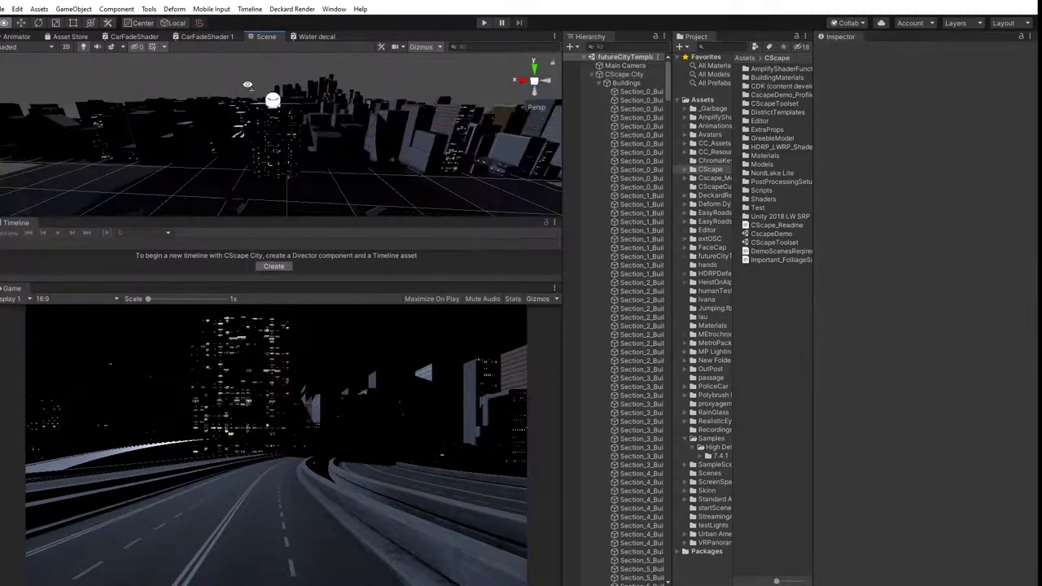
scroll(321, 131, "up", 5)
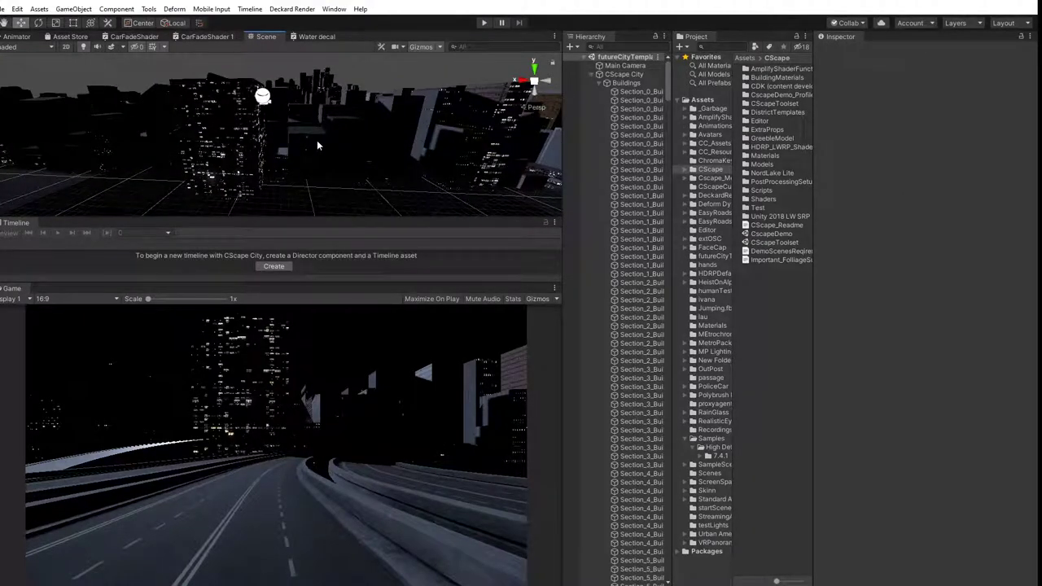
left_click(233, 166)
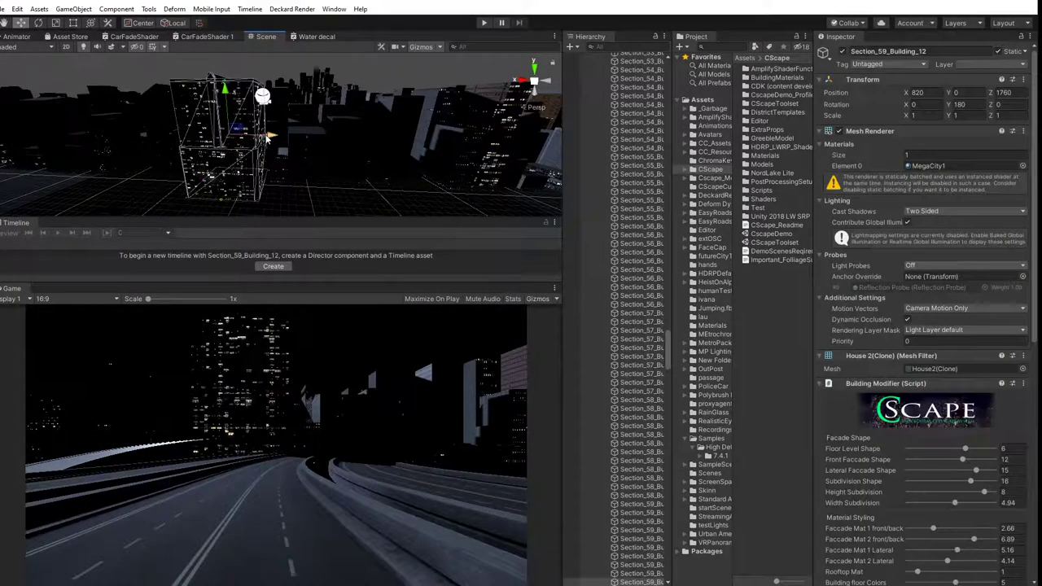
left_click_drag(265, 135, 263, 136)
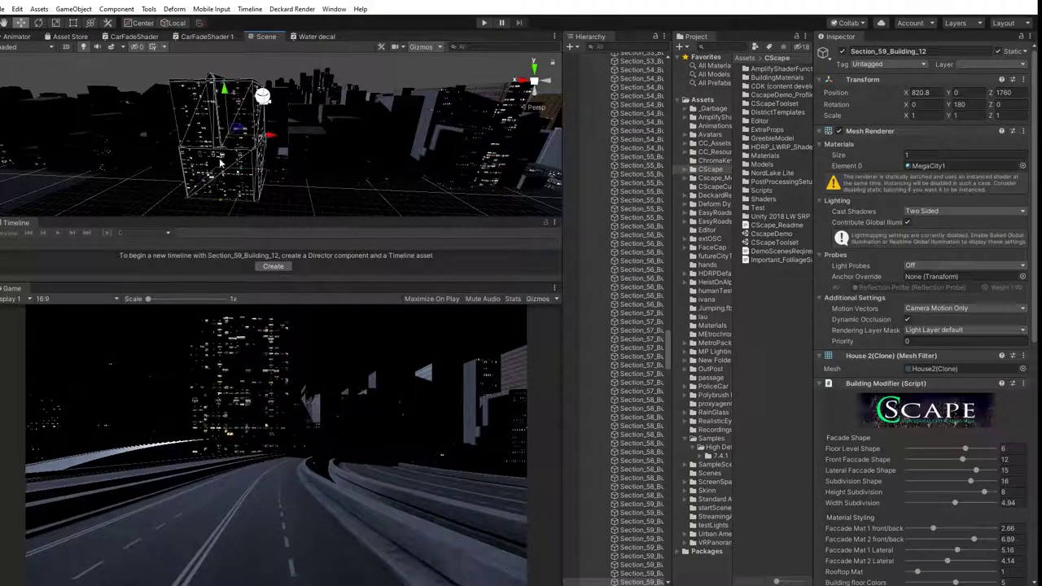
mouse_move(172, 185)
left_mouse_down()
mouse_move(159, 186)
mouse_move(189, 183)
left_mouse_up()
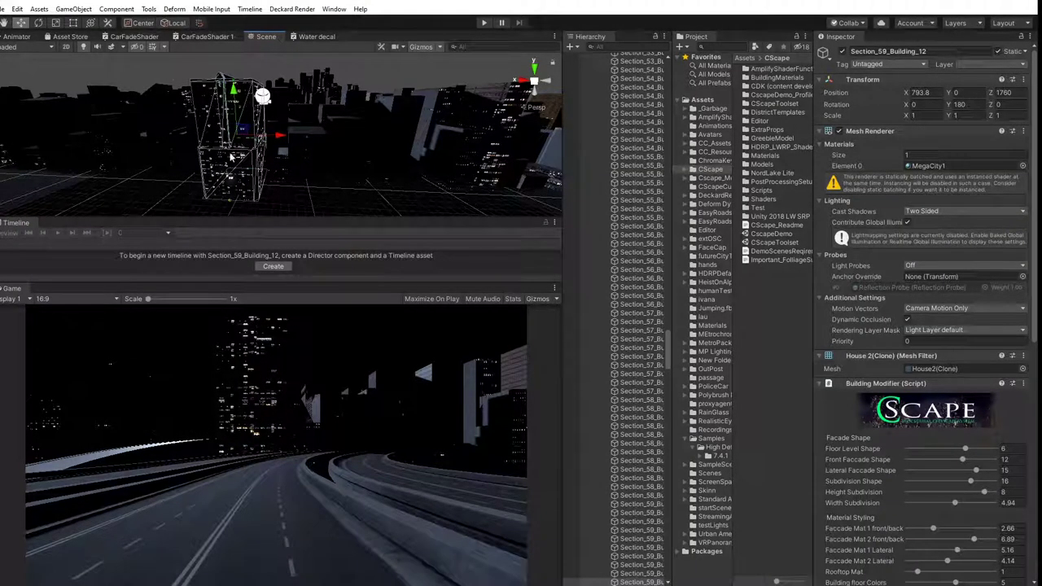
Duplicate the tower, stack the copy on top at Y 107.1, and enlarge it sideways and in depth to X 820.8 and Z 1763.
key("ctrl+d")
left_click_drag(236, 95, 237, 27)
left_click_drag(262, 122, 276, 123)
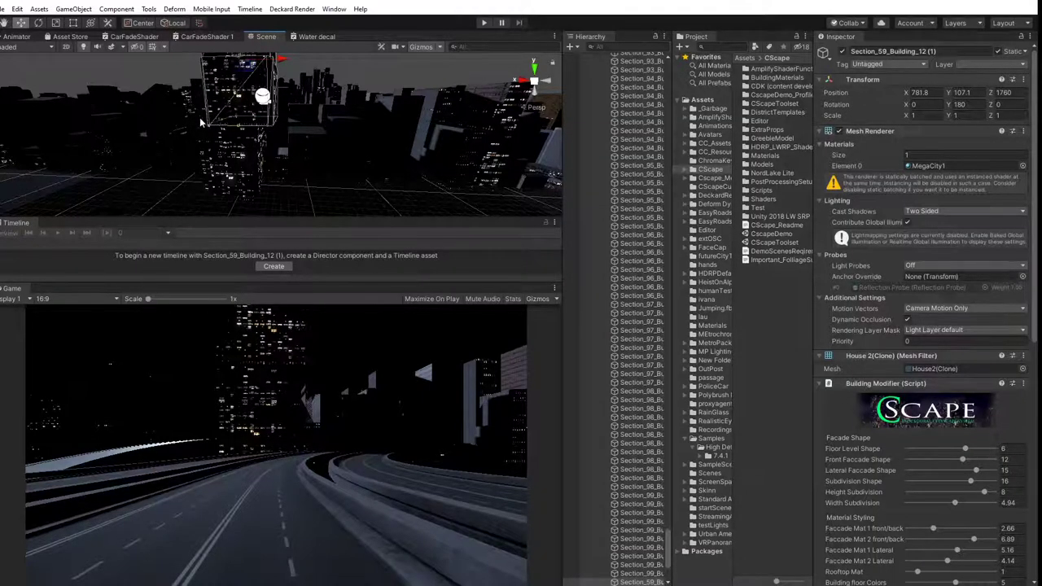
left_click_drag(200, 117, 196, 168)
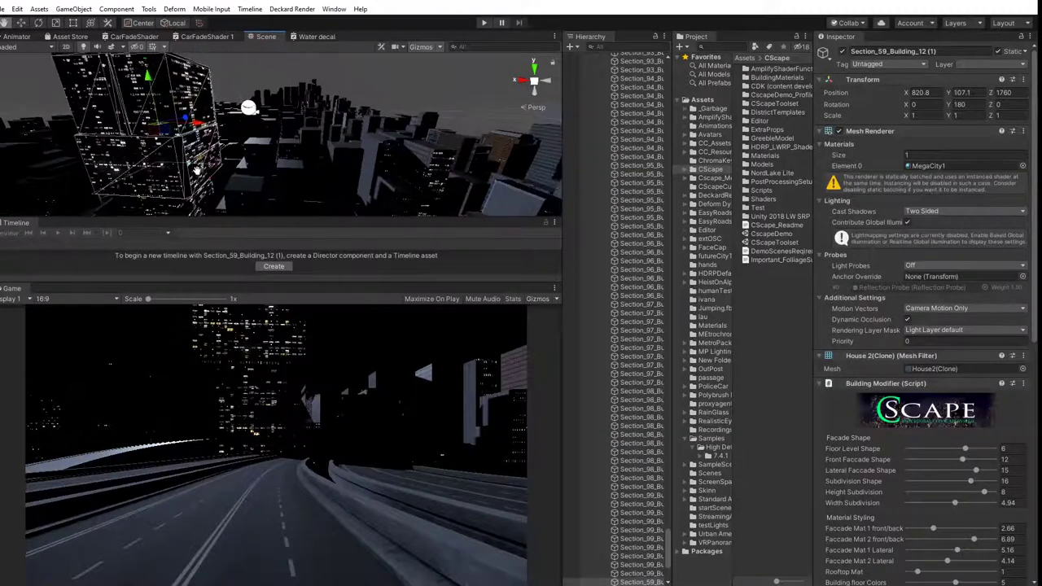
left_click_drag(141, 202, 145, 202)
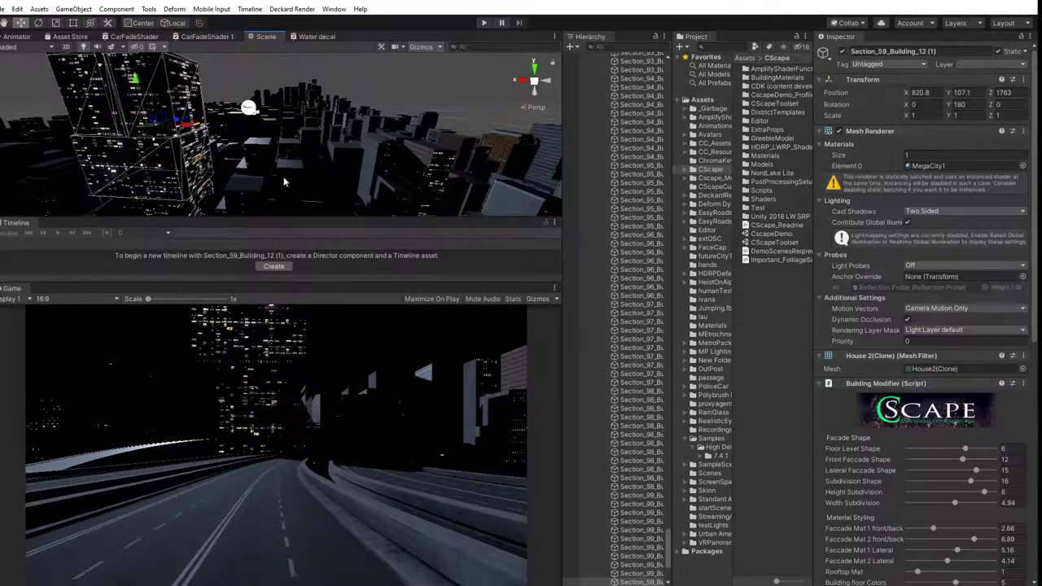
Raise the narrow dark building Section_39_Building_9, beside the lit tower, to 54 floors.
middle_click_drag(285, 180, 292, 148)
left_click(290, 143)
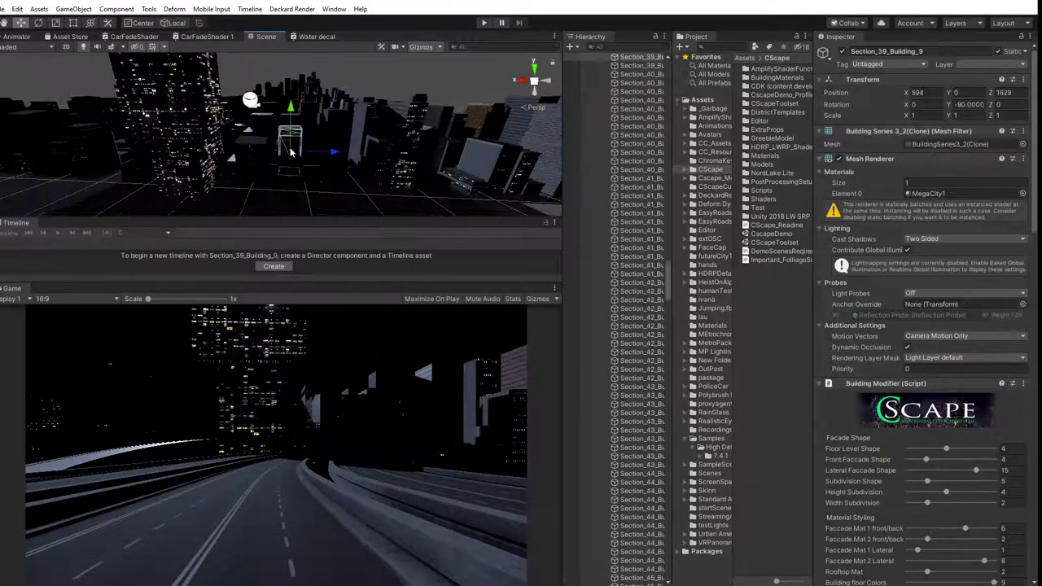
scroll(316, 134, "up", 12)
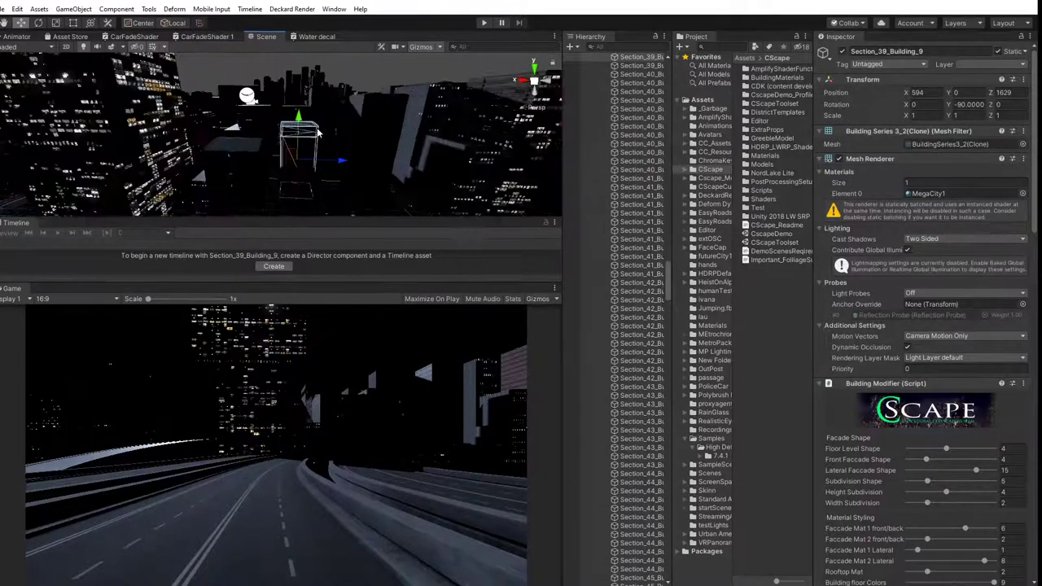
scroll(340, 133, "up", 5)
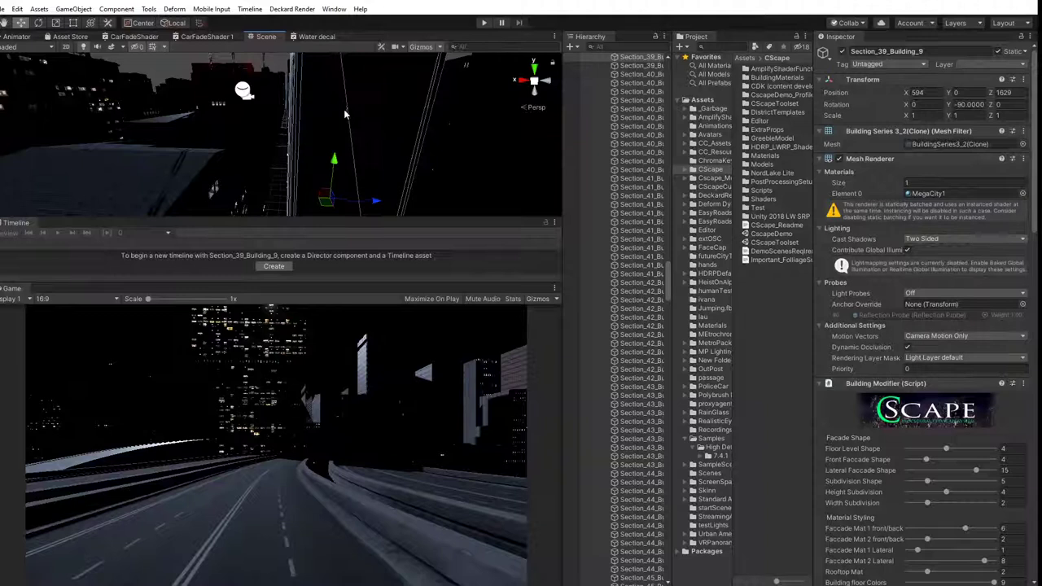
left_click_drag(346, 111, 345, 87)
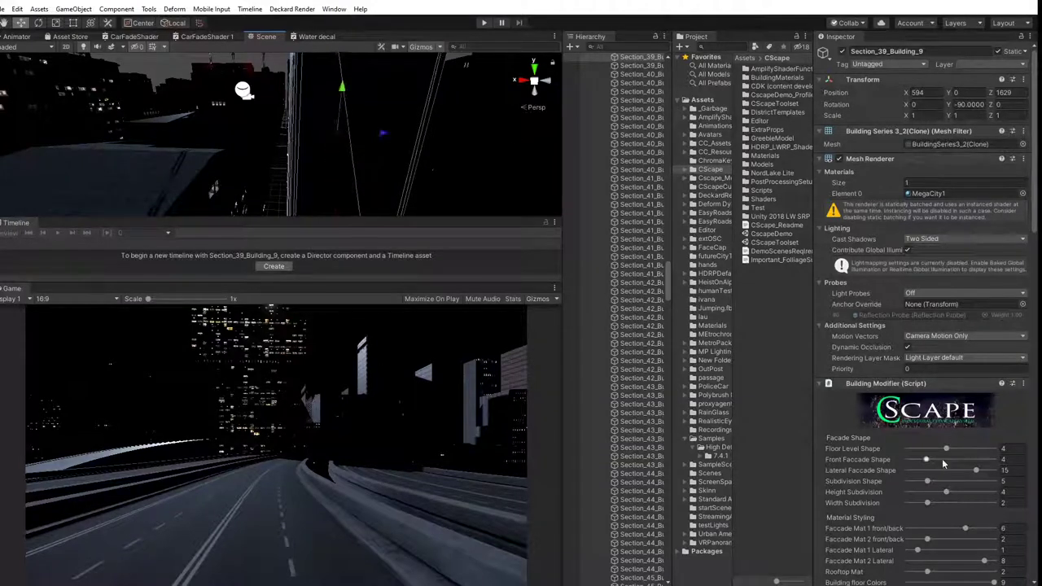
Set the raised building's Front Faccade Shape to 5 and Lateral Faccade Shape to 11.
mouse_move(928, 462)
left_mouse_down()
mouse_move(982, 468)
mouse_move(930, 463)
left_mouse_up()
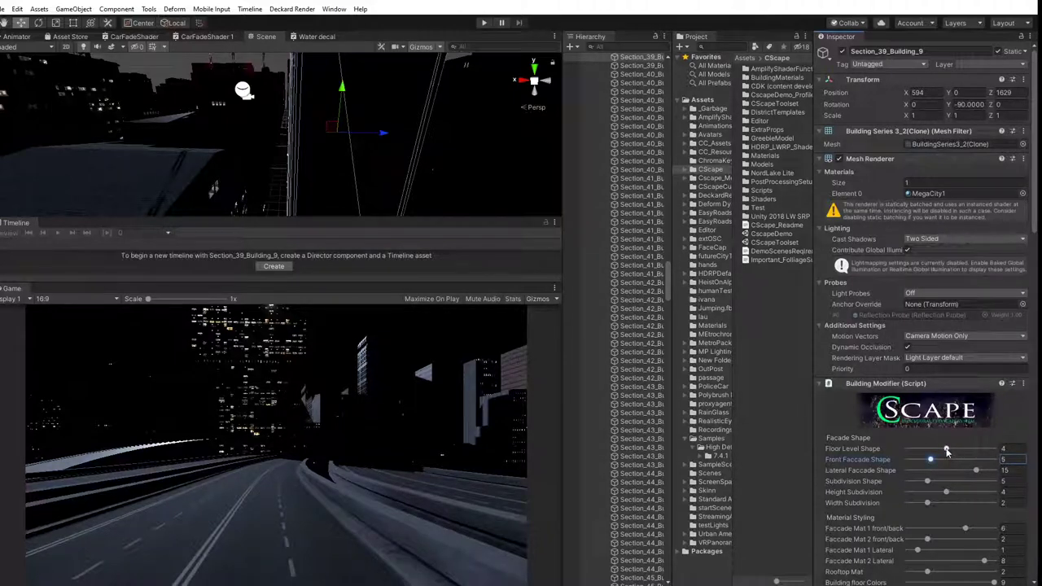
left_click(946, 449)
mouse_move(978, 472)
left_mouse_down()
mouse_move(915, 474)
mouse_move(964, 479)
left_mouse_up()
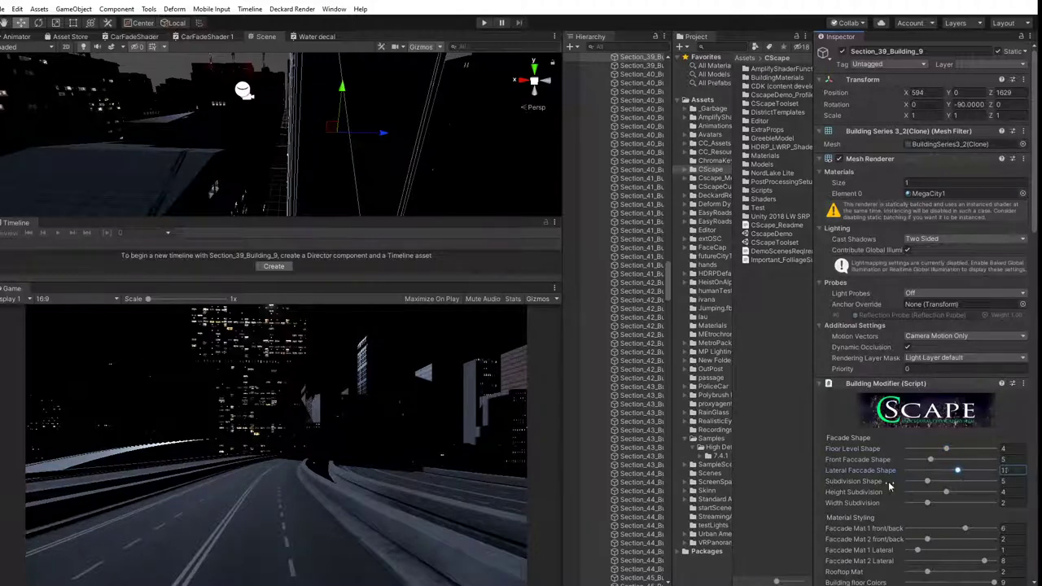
Set the building's Lightness Sides to 6, Window Lights 9, Blinds open 8.42, Faccade Mat 1 Lateral 1.79, Mat 1 front/back 5.72 and Lateral Faccade Shape 7.
scroll(891, 484, "down", 6)
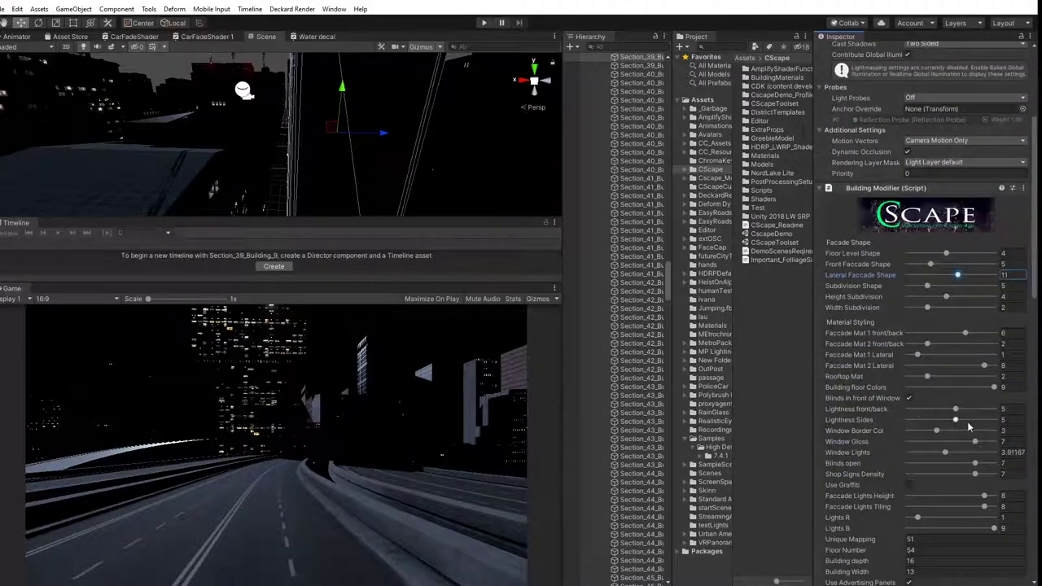
mouse_move(961, 422)
left_mouse_down()
mouse_move(987, 423)
mouse_move(965, 425)
left_mouse_up()
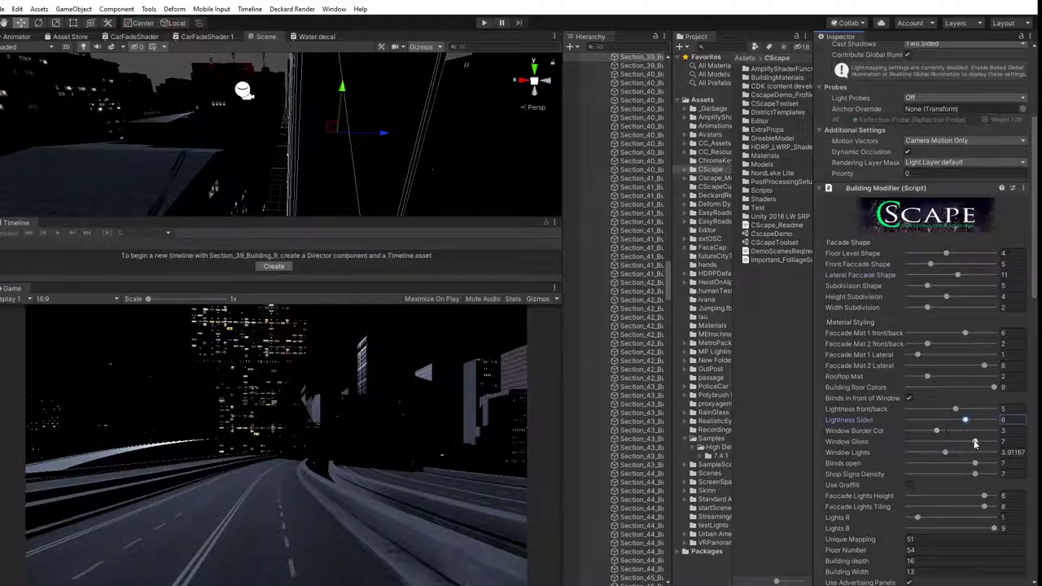
left_click_drag(948, 456, 983, 479)
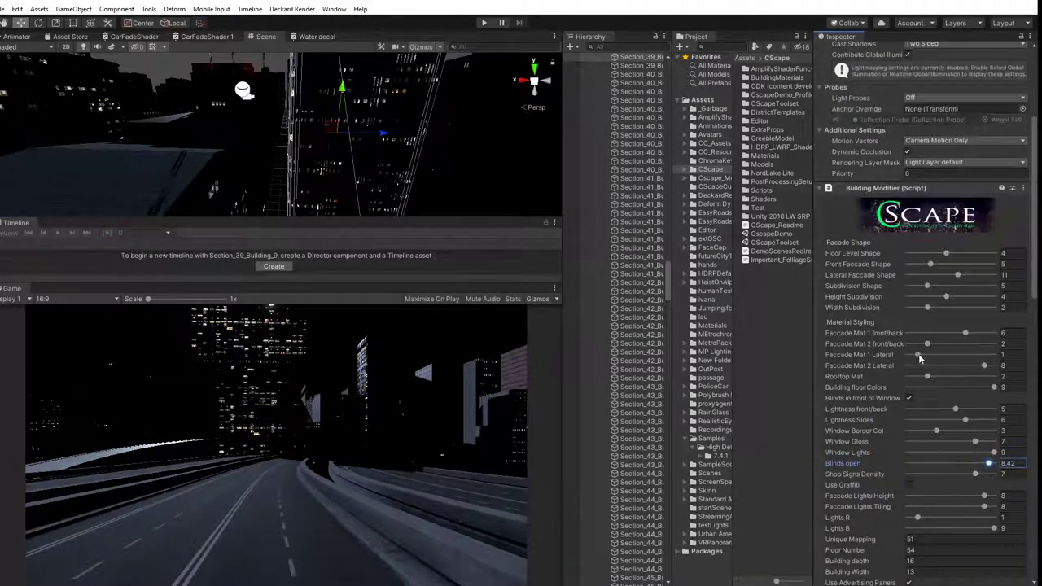
left_click_drag(919, 356, 963, 334)
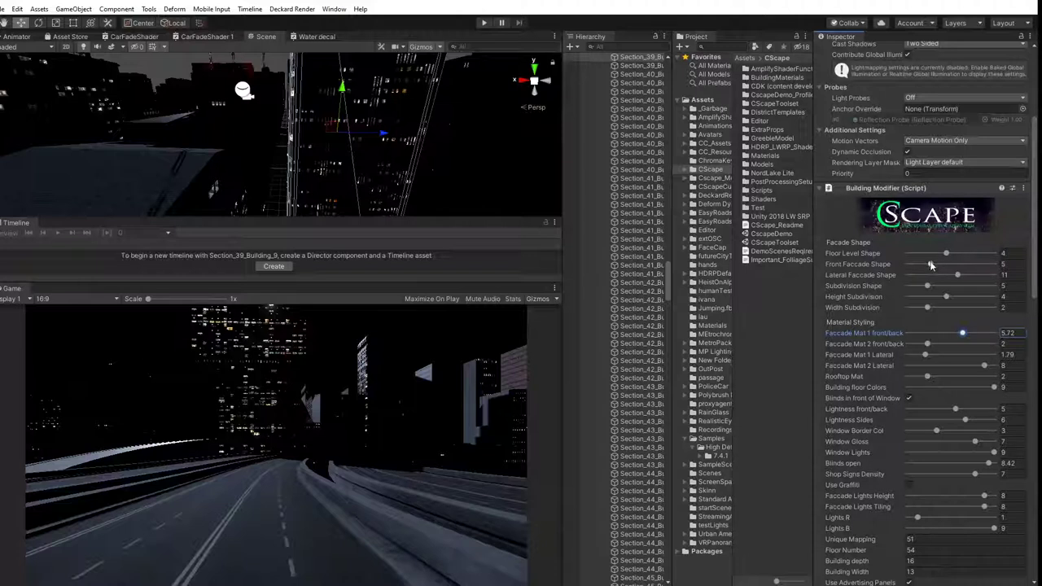
mouse_move(931, 264)
left_mouse_down()
mouse_move(953, 268)
mouse_move(927, 265)
mouse_move(951, 278)
mouse_move(941, 277)
left_mouse_up()
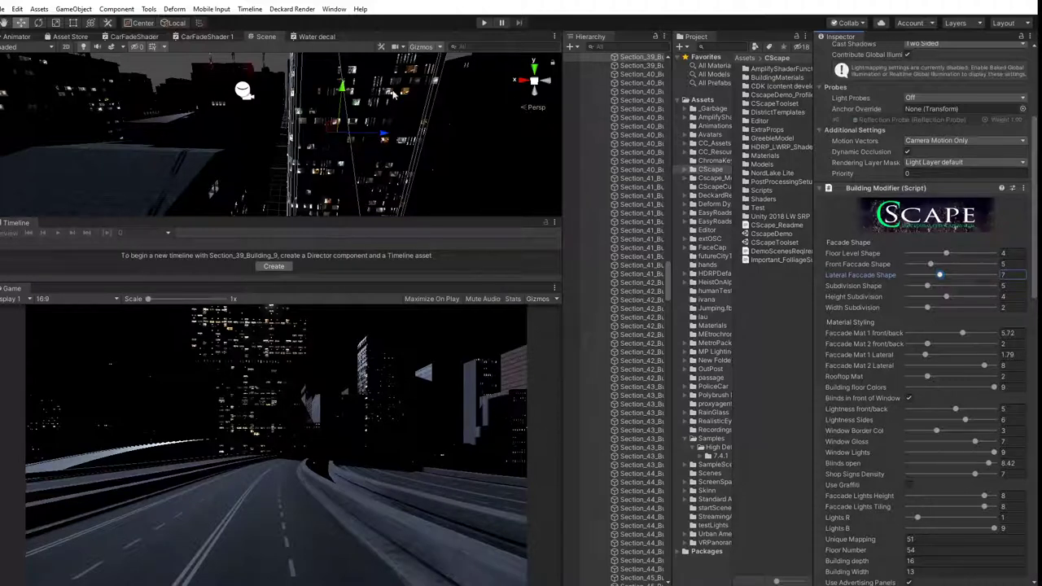
Raise the neighbouring dark building Section_39_Building_3 to 63 floors and set its Front Faccade Shape to 5 and Lateral Faccade Shape to 16.
middle_click_drag(384, 128, 345, 136)
left_click(381, 128)
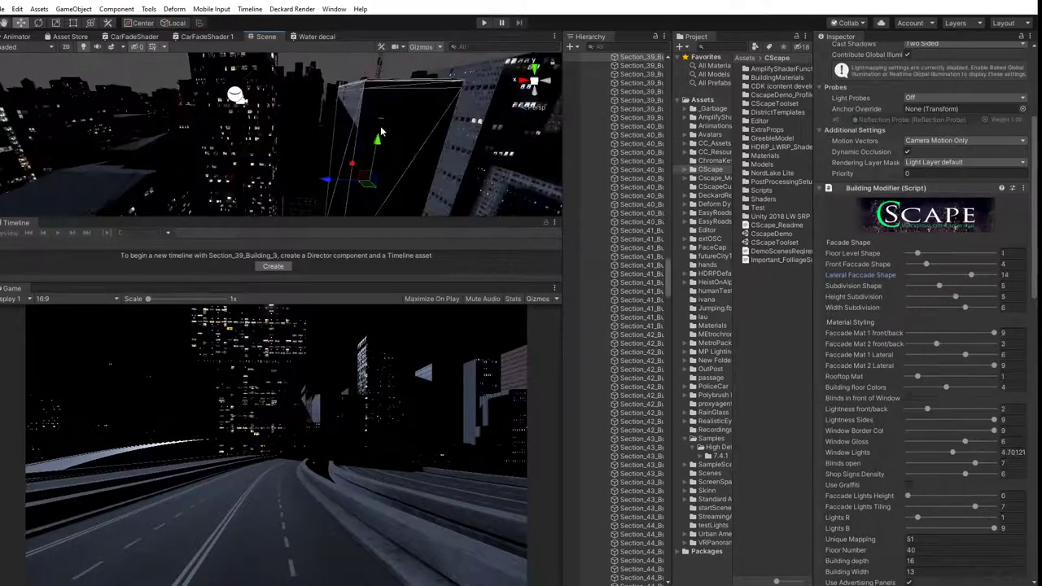
left_click_drag(381, 122, 386, 80)
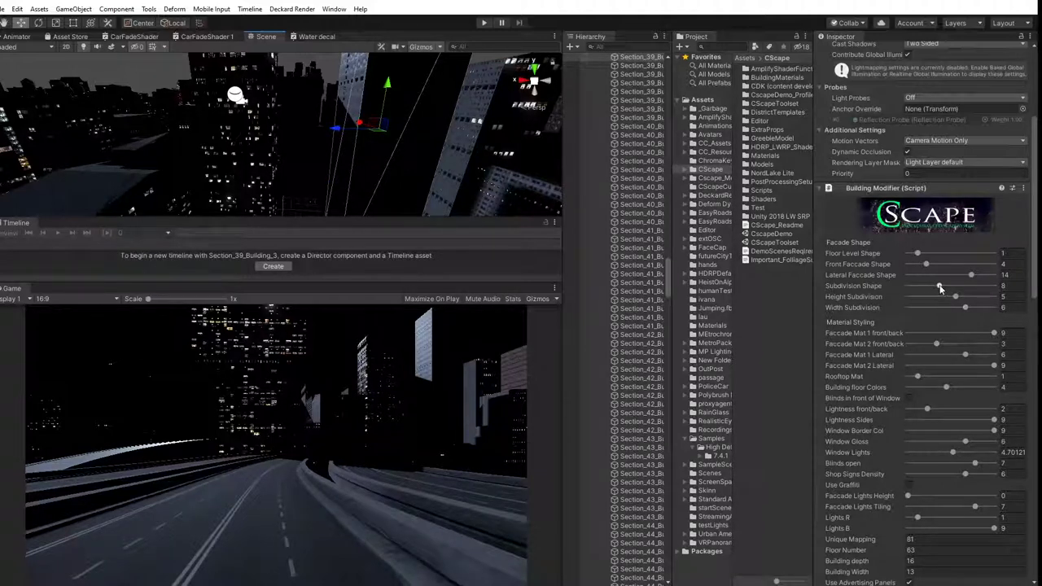
left_click_drag(926, 266, 982, 278)
Lower the Directional Light by setting its X rotation to 3.86, after collapsing the CScape City hierarchy.
scroll(610, 239, "up", 20)
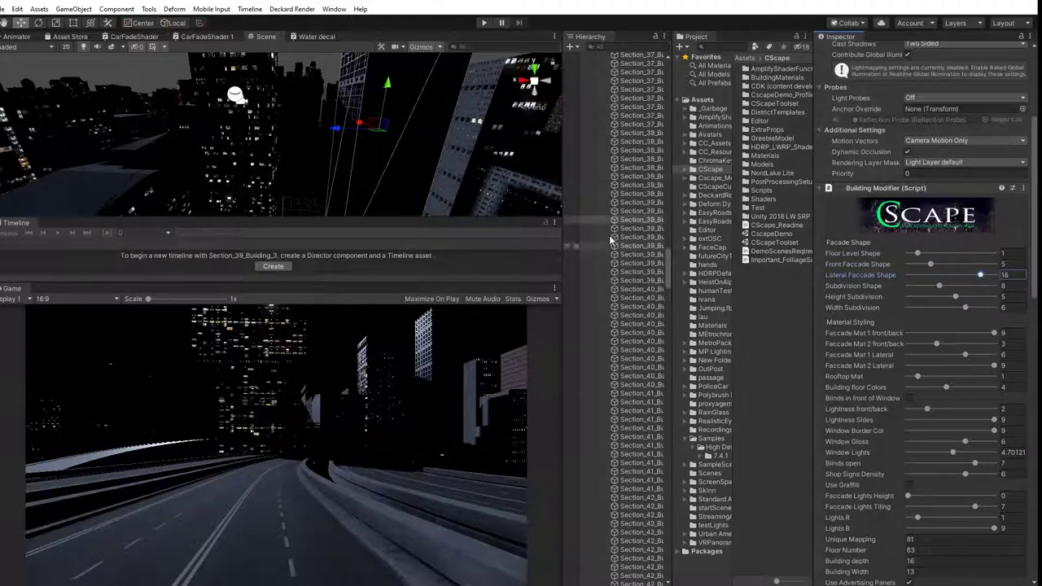
scroll(606, 228, "up", 10)
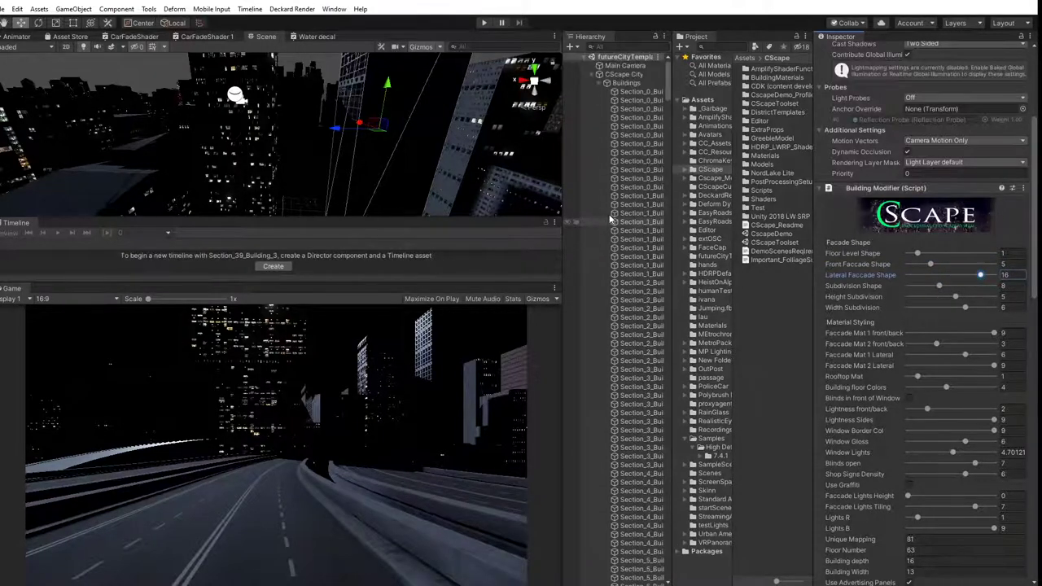
left_click(598, 74)
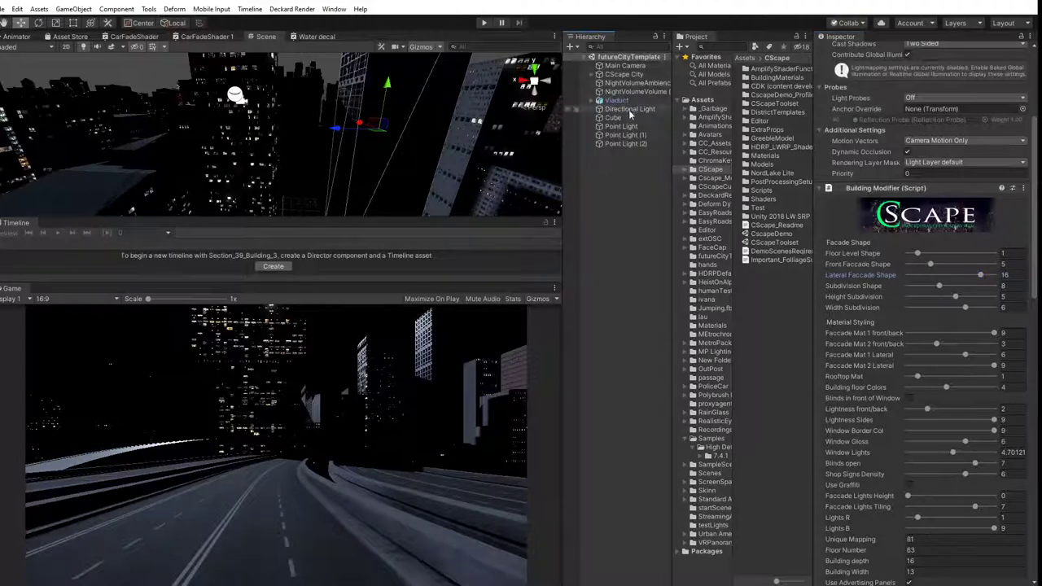
left_click(629, 109)
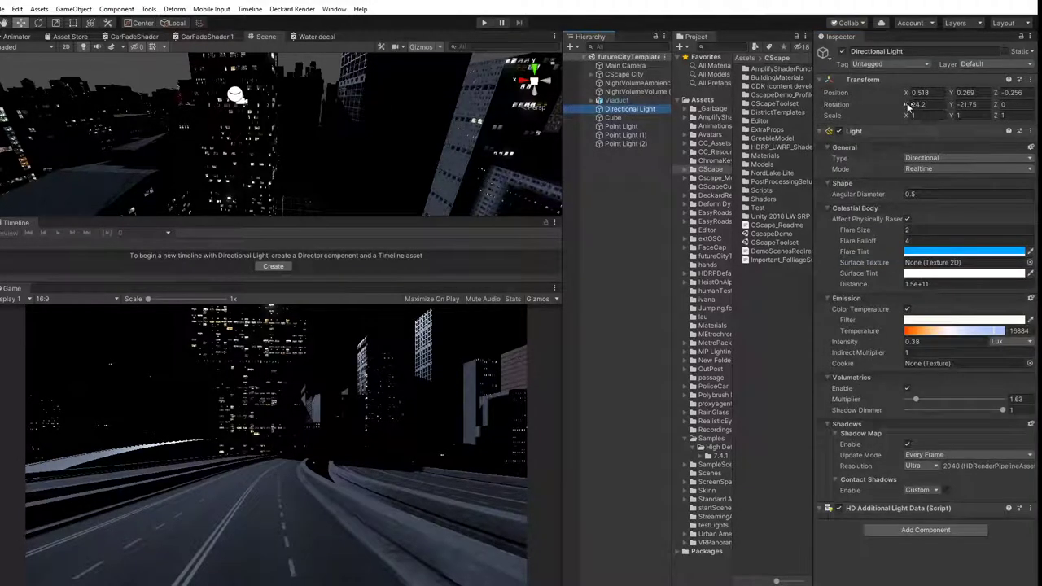
left_click_drag(908, 105, 549, 144)
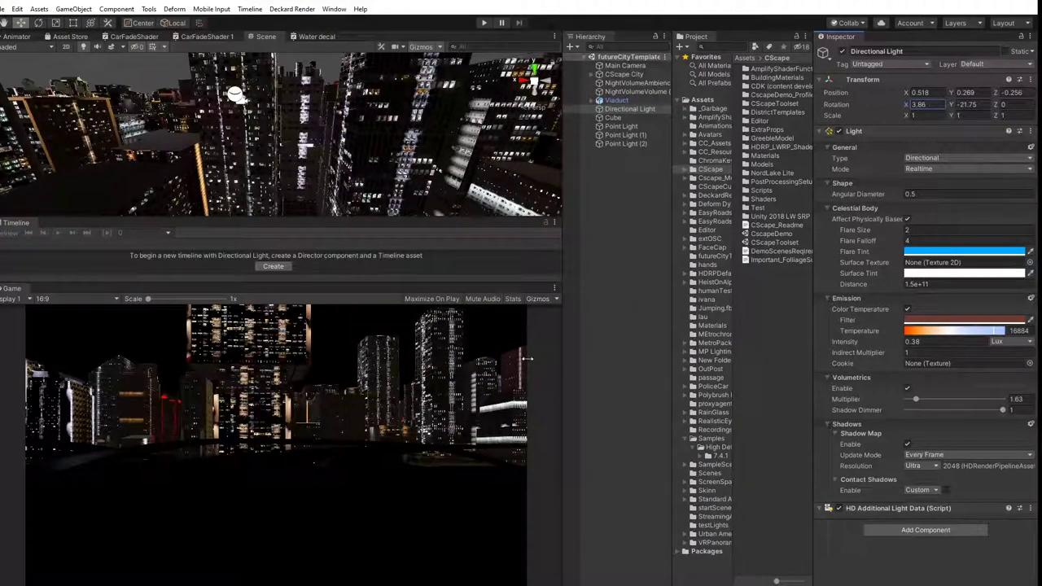
Add a second directional light to the scene.
left_click(602, 186)
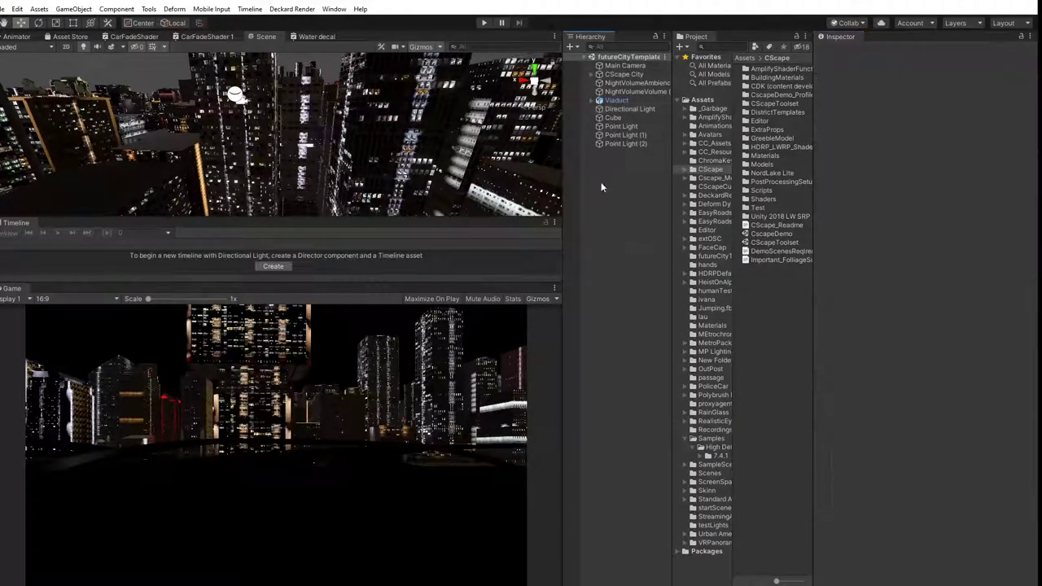
left_click(619, 109)
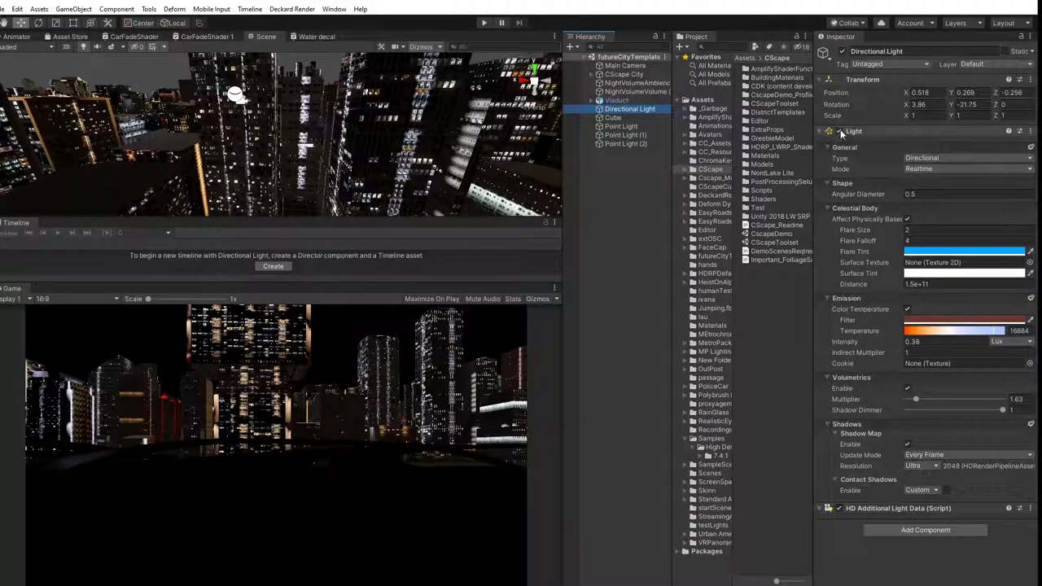
left_click(602, 161)
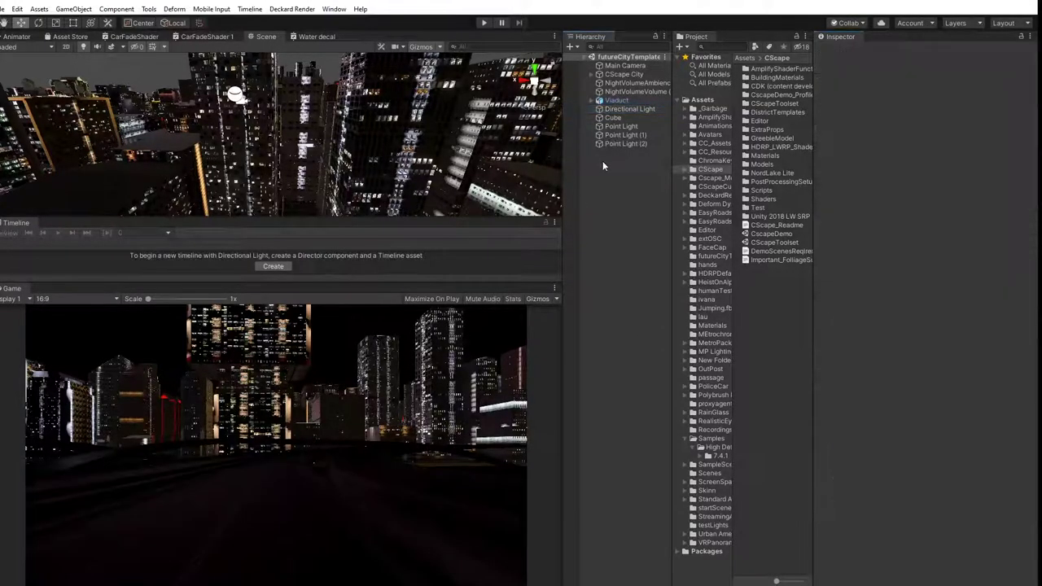
right_click(607, 161)
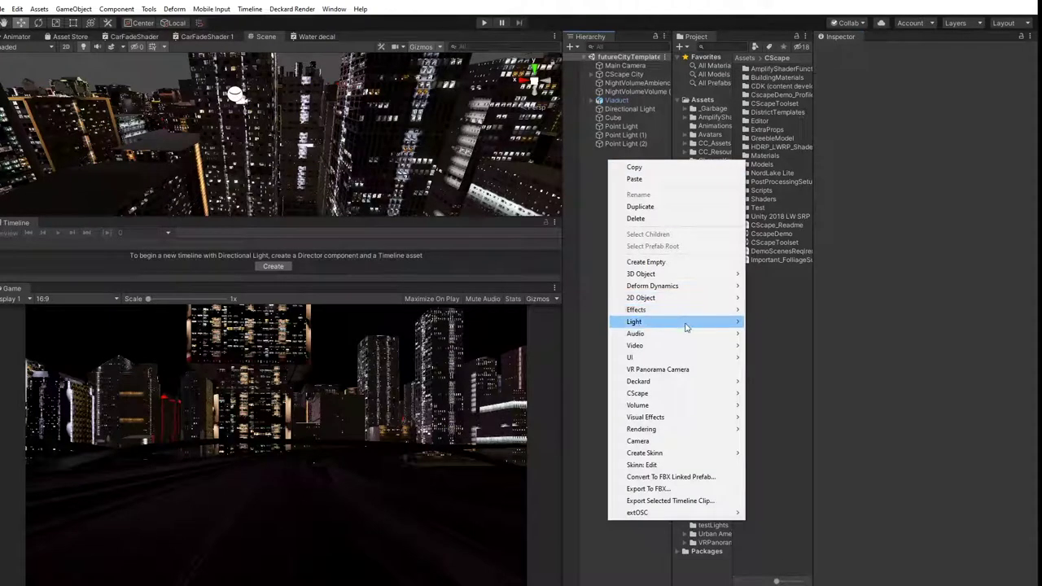
mouse_move(687, 322)
left_click(793, 322)
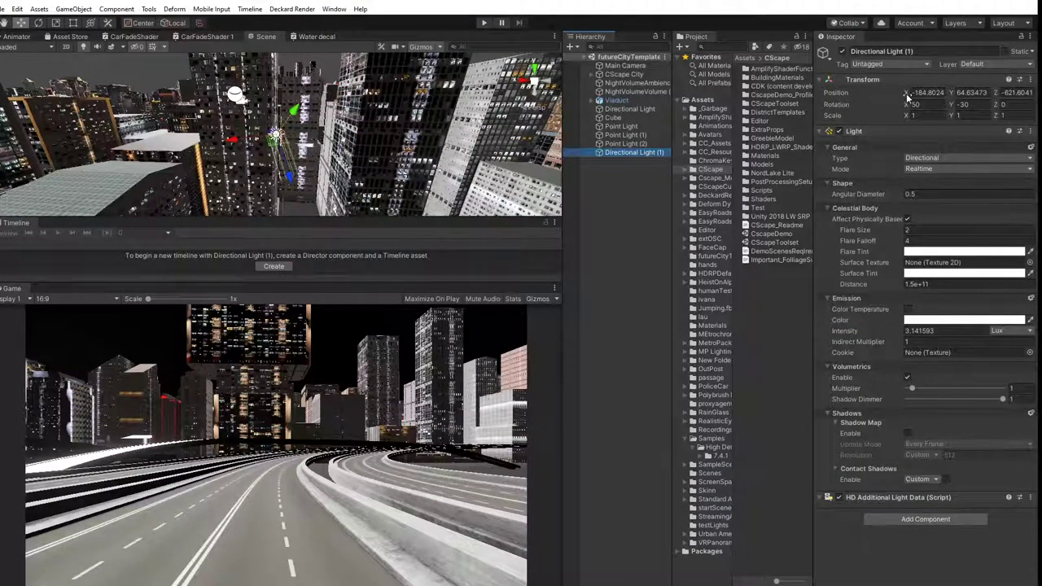
Enable the shadow map on the new directional light and set its X rotation to 17.7.
left_click_drag(908, 105, 737, 156)
left_click(908, 433)
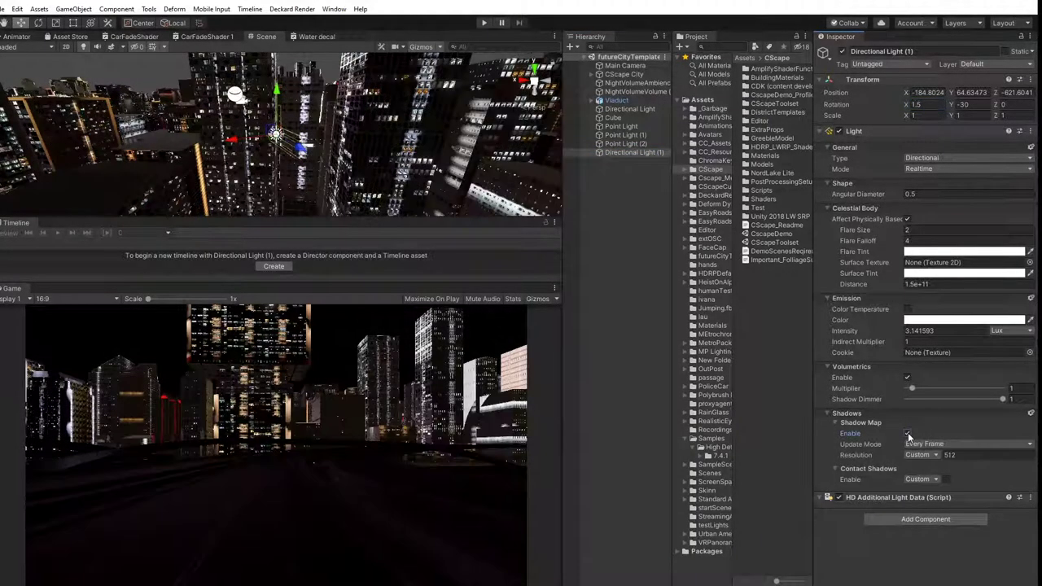
left_click_drag(907, 107, 971, 113)
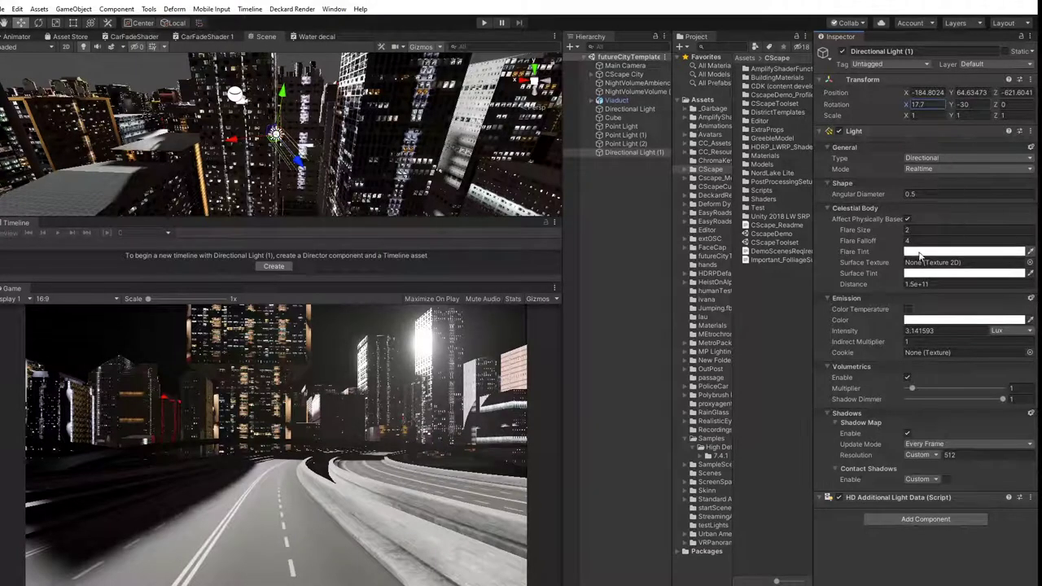
Enable color temperature on Directional Light (1), set the temperature to 18164, and reduce the light intensity to 0.23 Lux.
left_click(926, 321)
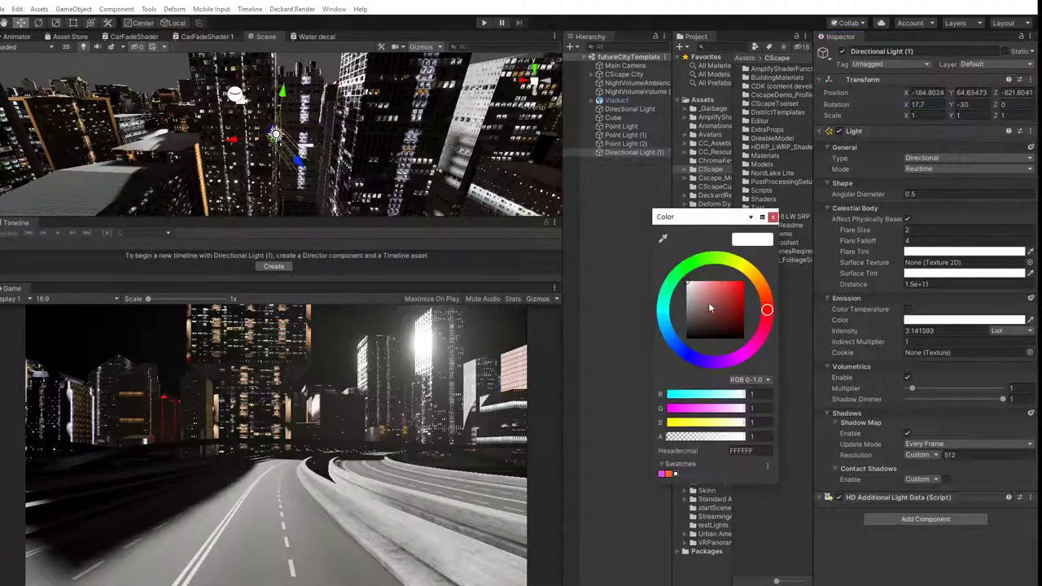
left_click(772, 218)
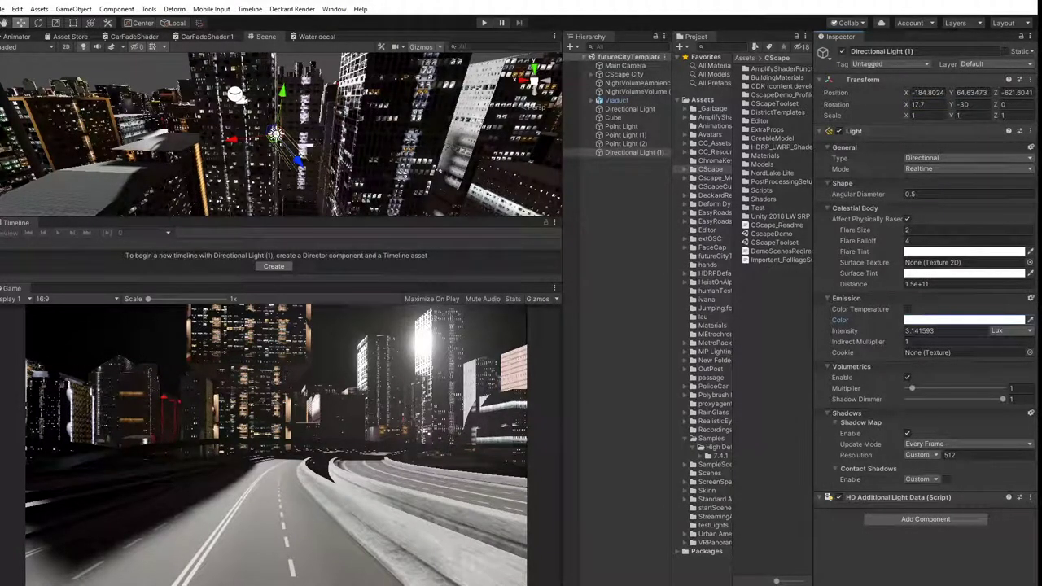
left_click(908, 311)
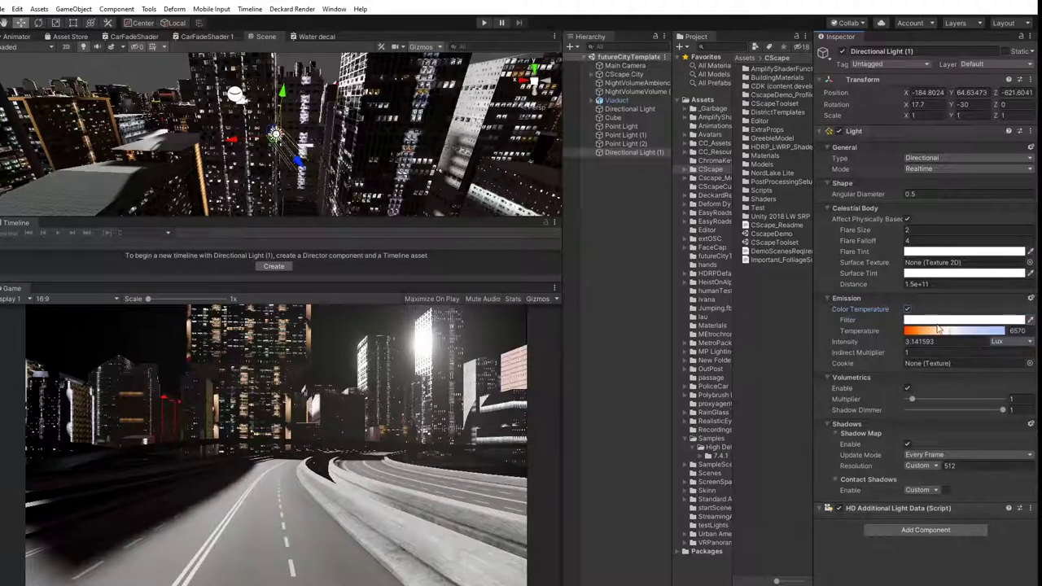
left_click_drag(959, 332, 1000, 332)
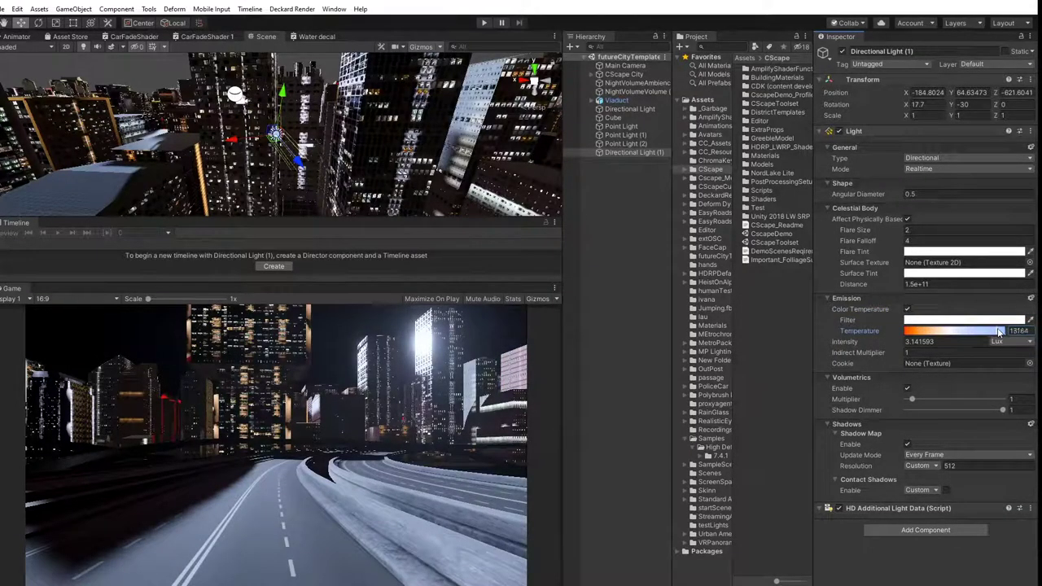
left_click_drag(891, 345, 828, 342)
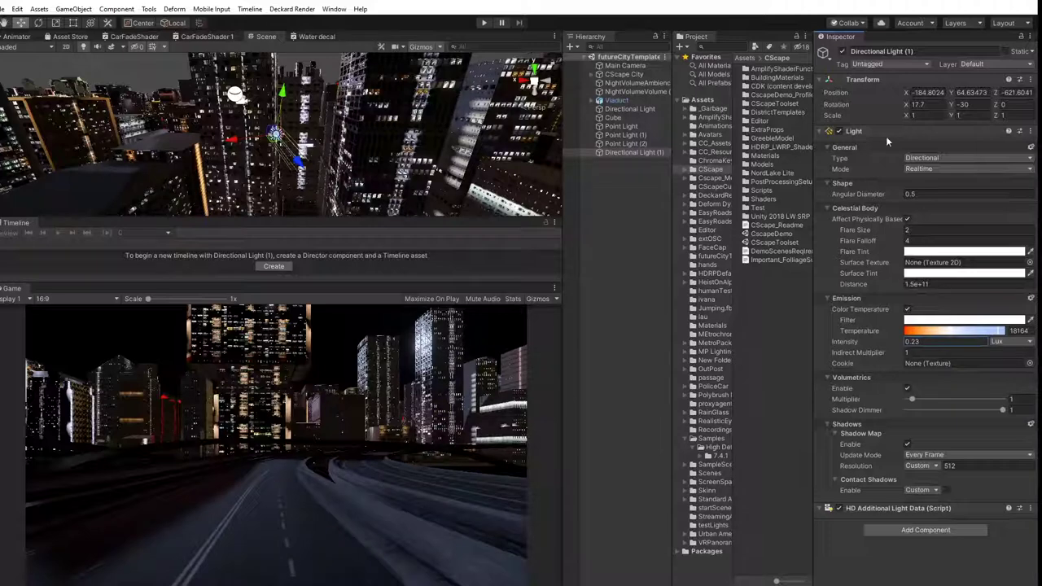
Raise the volumetric multiplier of Directional Light (1) to 16 and set its rotation to X 72.5, Y -12.5.
left_click_drag(953, 107, 1041, 119)
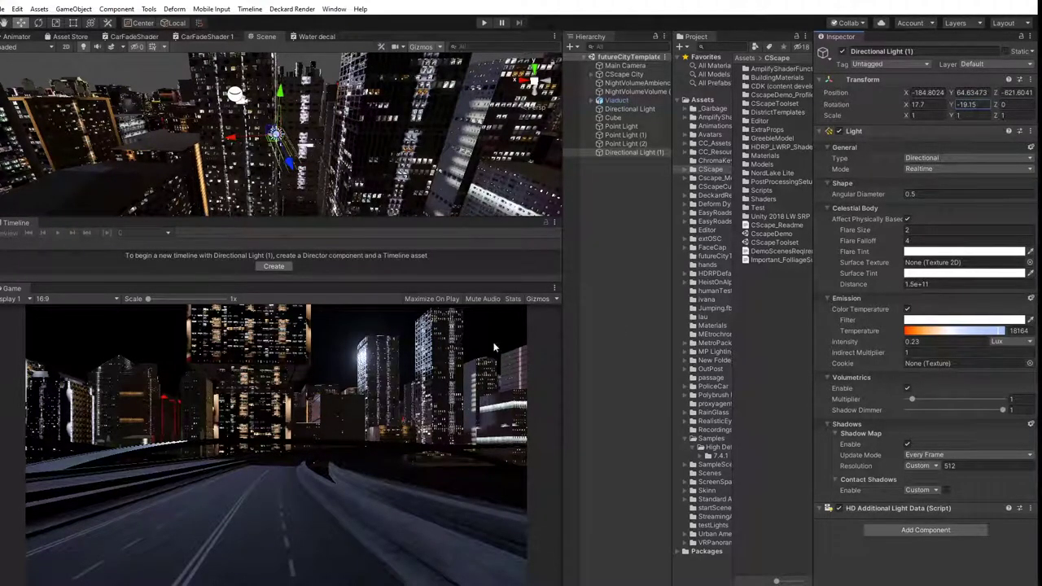
left_click_drag(913, 400, 970, 400)
left_click_drag(904, 106, 1036, 116)
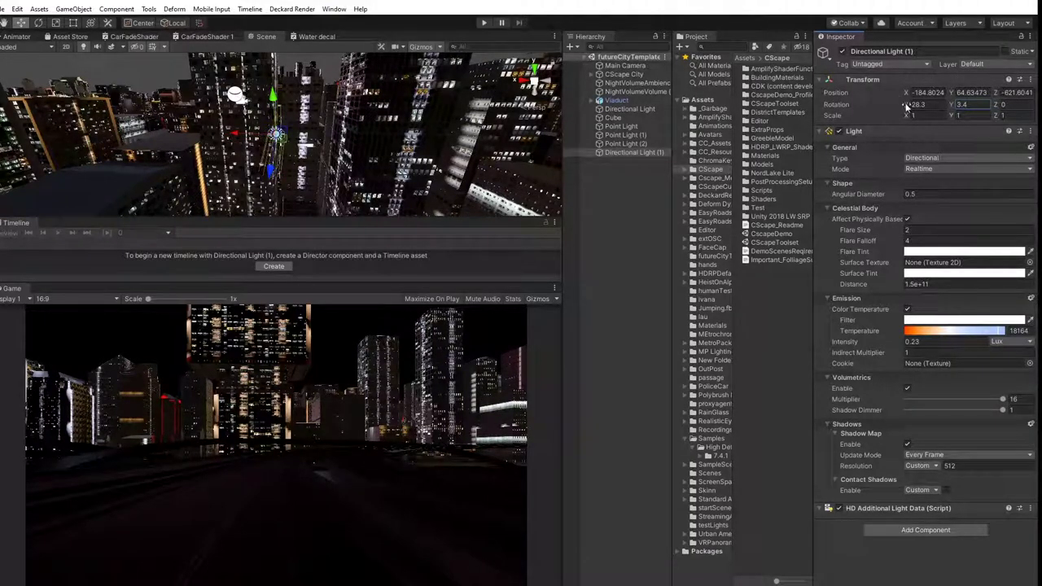
left_click_drag(907, 107, 1029, 140)
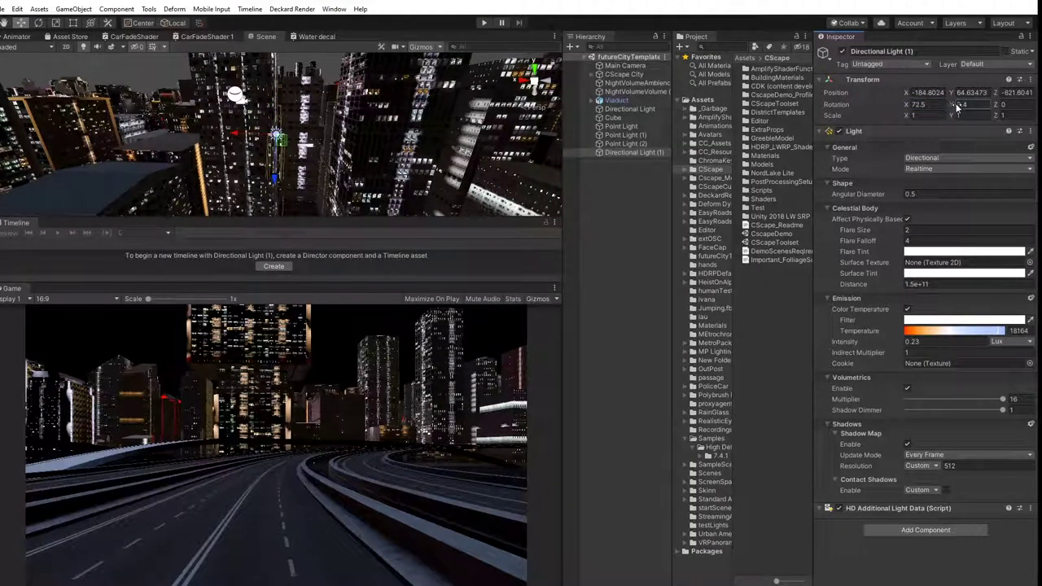
left_click_drag(1013, 108, 892, 104)
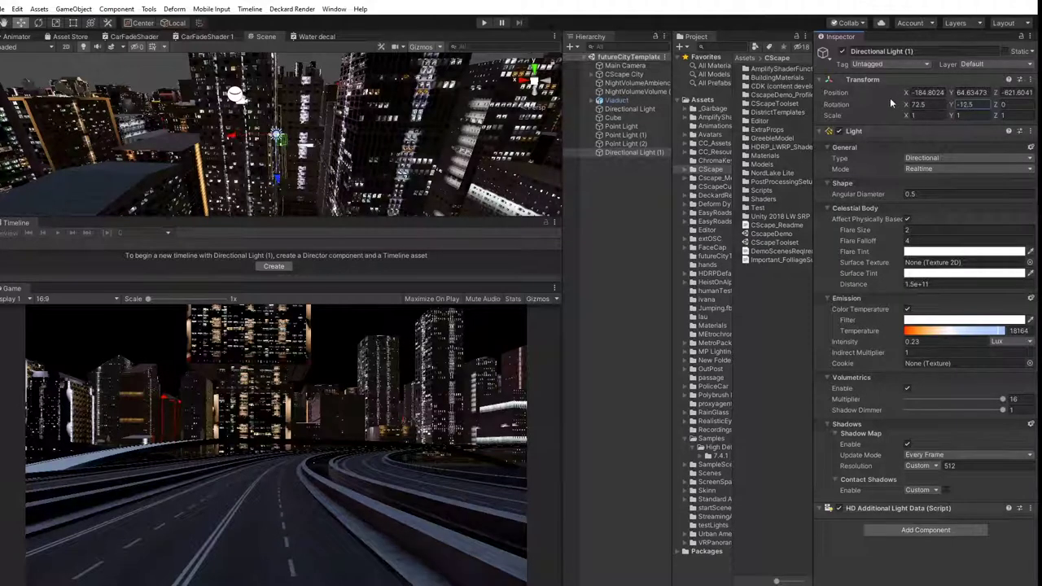
left_click(650, 255)
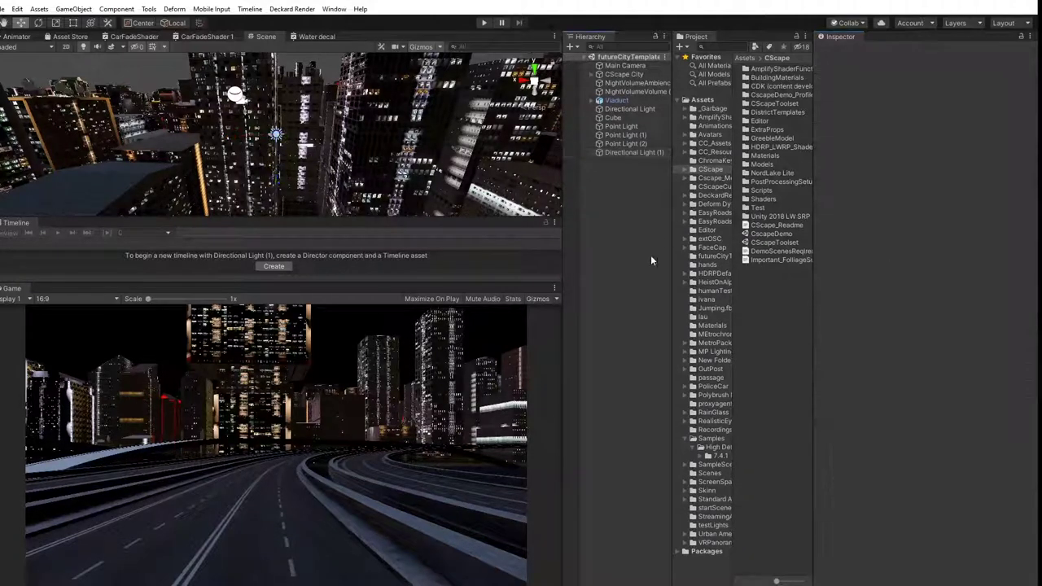
Move the tall tower Section_39_Building_3 to X 442.5, Z 1661.8.
mouse_move(370, 116)
middle_mouse_down()
mouse_move(364, 153)
mouse_move(369, 130)
middle_mouse_up()
left_click(365, 118)
scroll(369, 130, "down", 5)
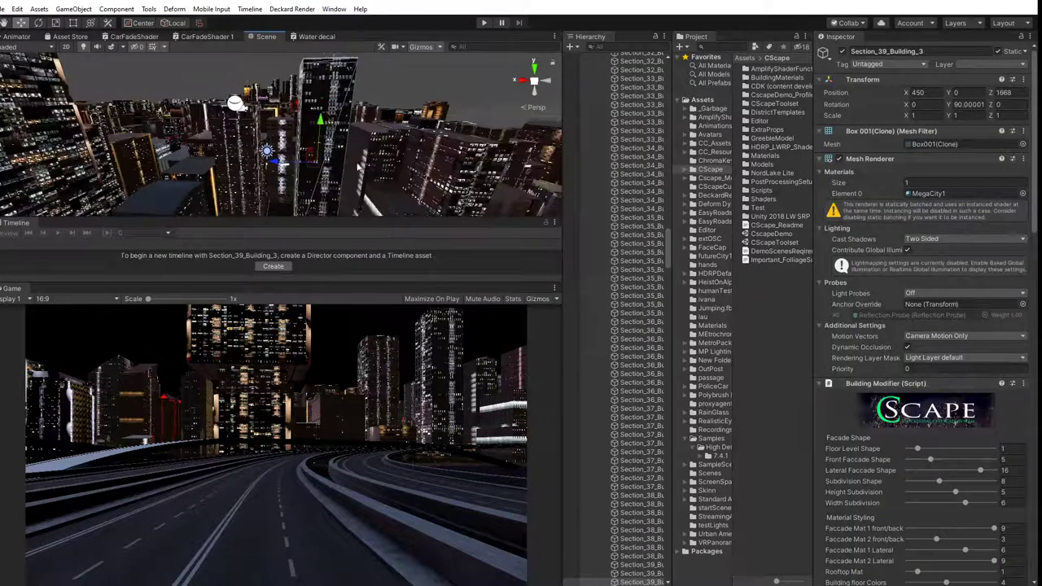
mouse_move(314, 167)
left_mouse_down()
mouse_move(301, 167)
mouse_move(320, 168)
left_mouse_up()
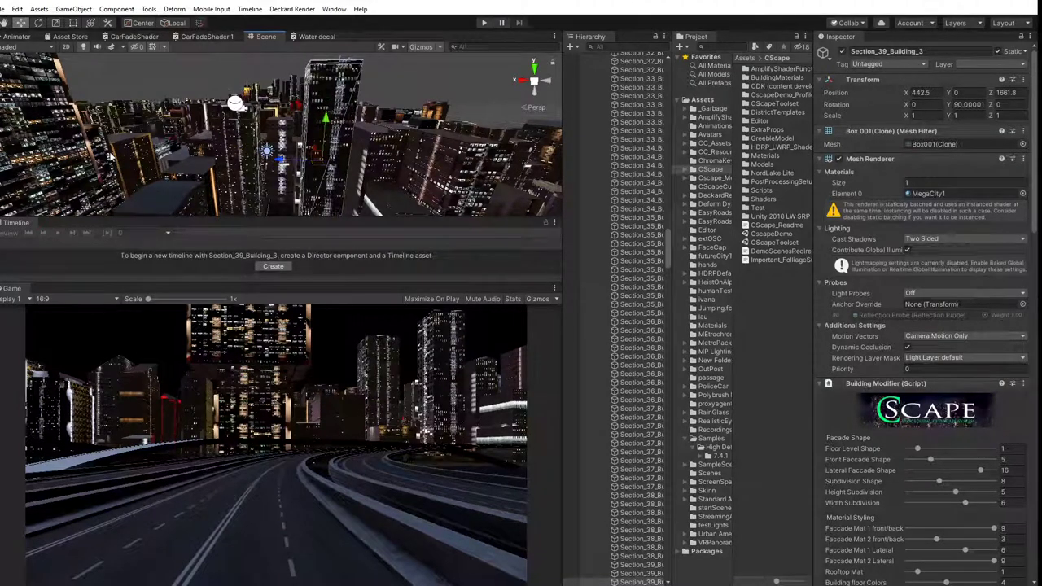
Try to raise Section_49_Building_6 slightly above the ground, and undo the move.
left_click(126, 137)
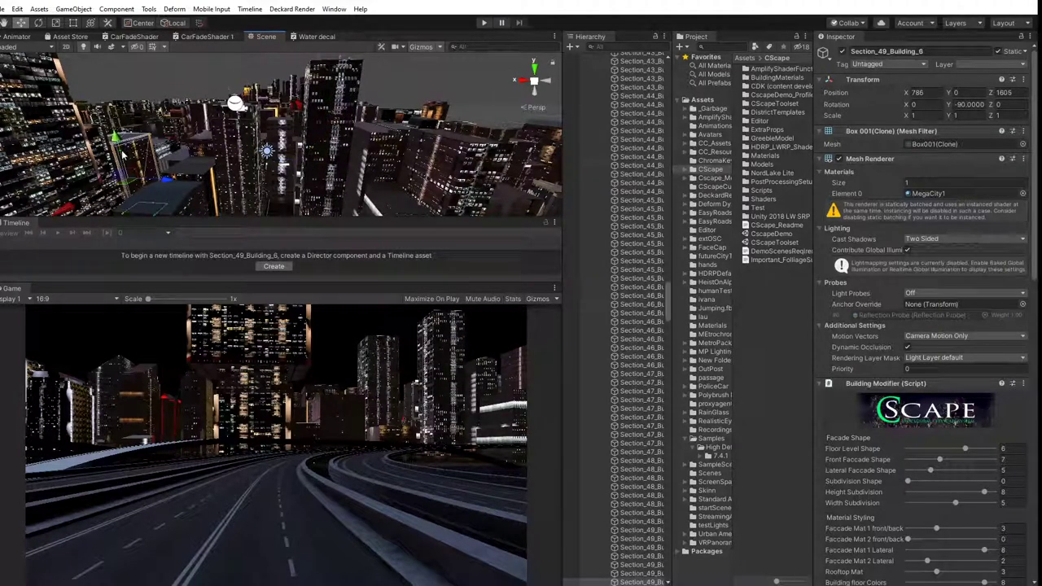
left_click_drag(115, 140, 115, 138)
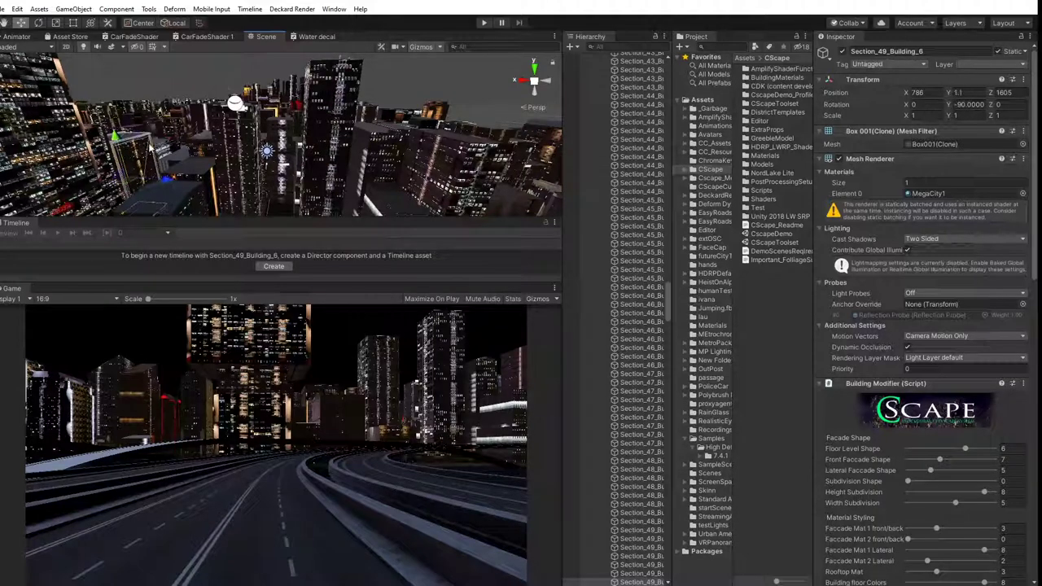
key("ctrl+z")
left_click_drag(183, 135, 164, 82, "alt")
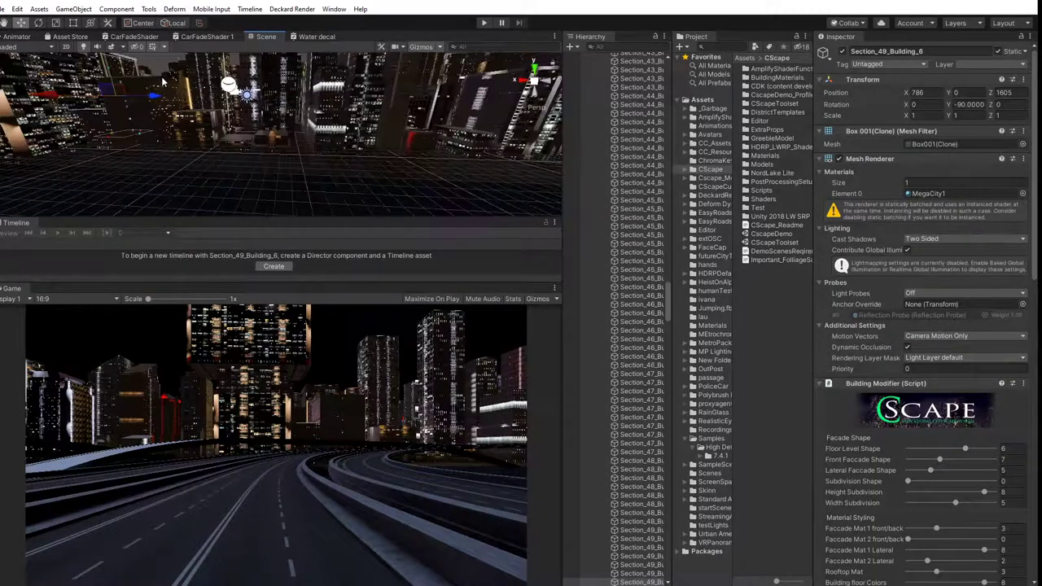
scroll(162, 81, "down", 3)
left_click_drag(273, 108, 278, 162, "alt")
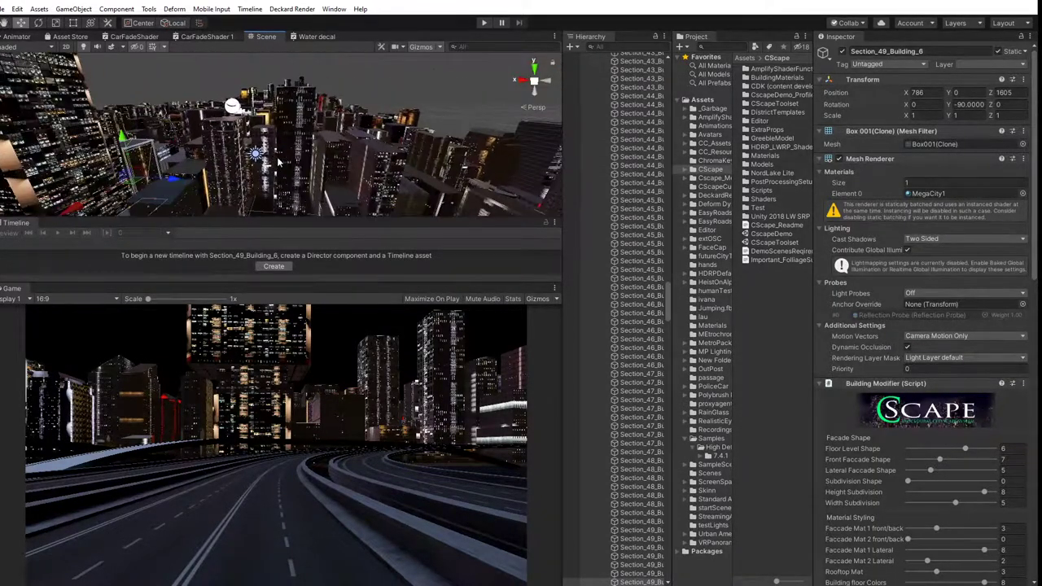
Duplicate the tower Section_39_Building_3 and place the copy beside it at X 423.2, Z 1669.7.
right_click_drag(277, 161, 344, 159)
left_click(301, 162)
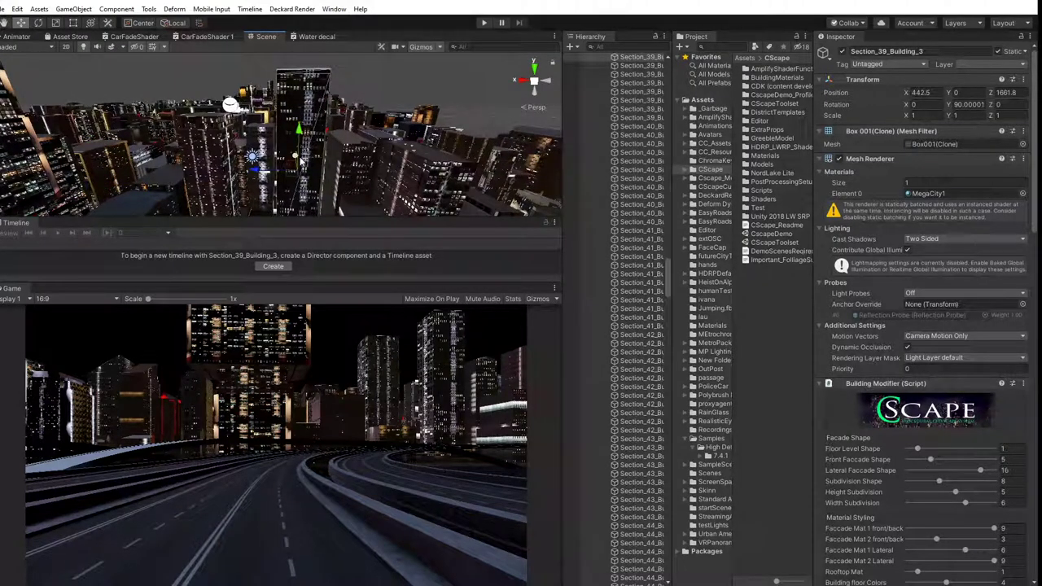
key("ctrl+d")
mouse_move(293, 177)
left_mouse_down()
mouse_move(320, 181)
mouse_move(309, 184)
left_mouse_up()
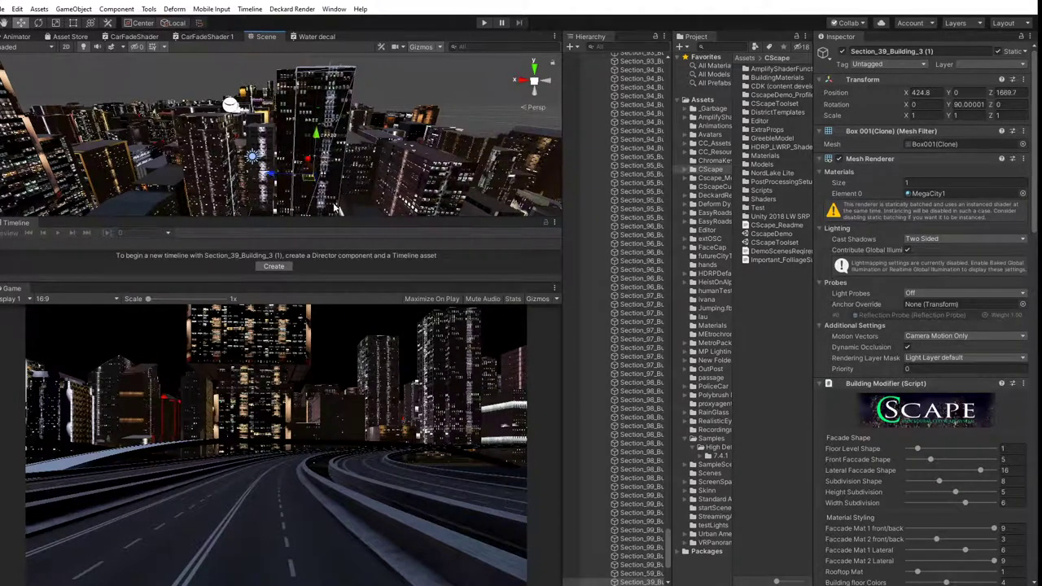
right_click_drag(329, 173, 314, 169)
left_click_drag(317, 177, 296, 176)
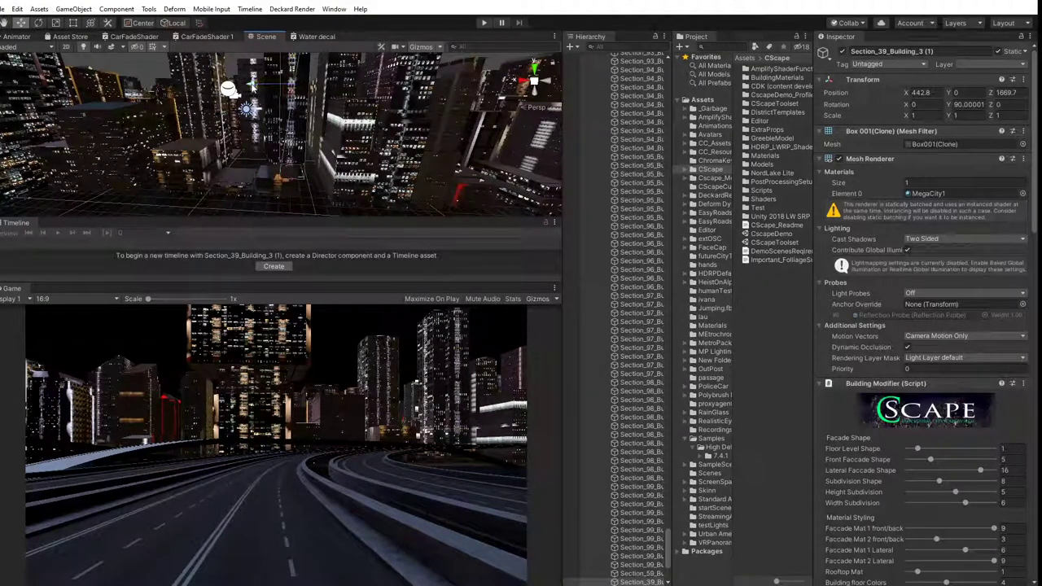
left_click_drag(252, 86, 268, 87)
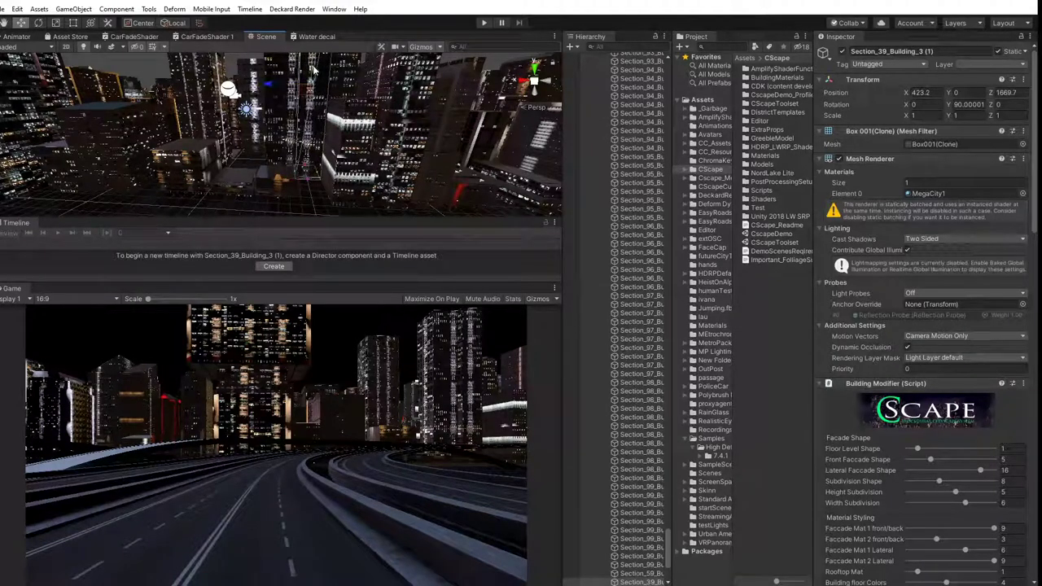
Raise the duplicated tower to Y 127.4 and shift it to X 432.1 so it extends the original upward.
left_click_drag(310, 58, 311, 0)
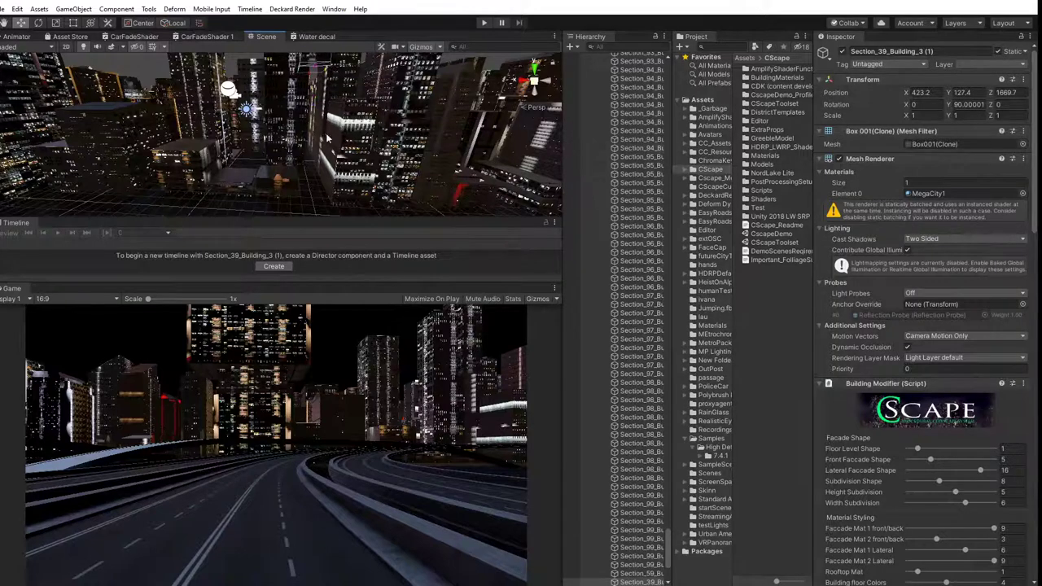
left_click_drag(327, 134, 330, 185, "alt")
left_click_drag(301, 84, 291, 81)
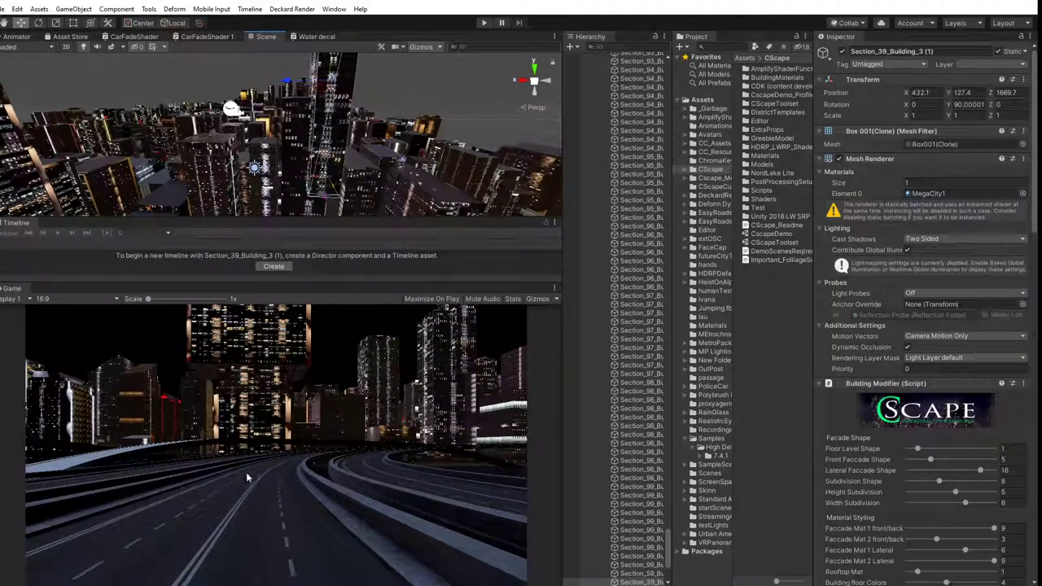
Move the low dark building Section_49_Building_3 to X 651 and rotate it about its vertical axis.
middle_click_drag(167, 178, 170, 129)
left_click(188, 169)
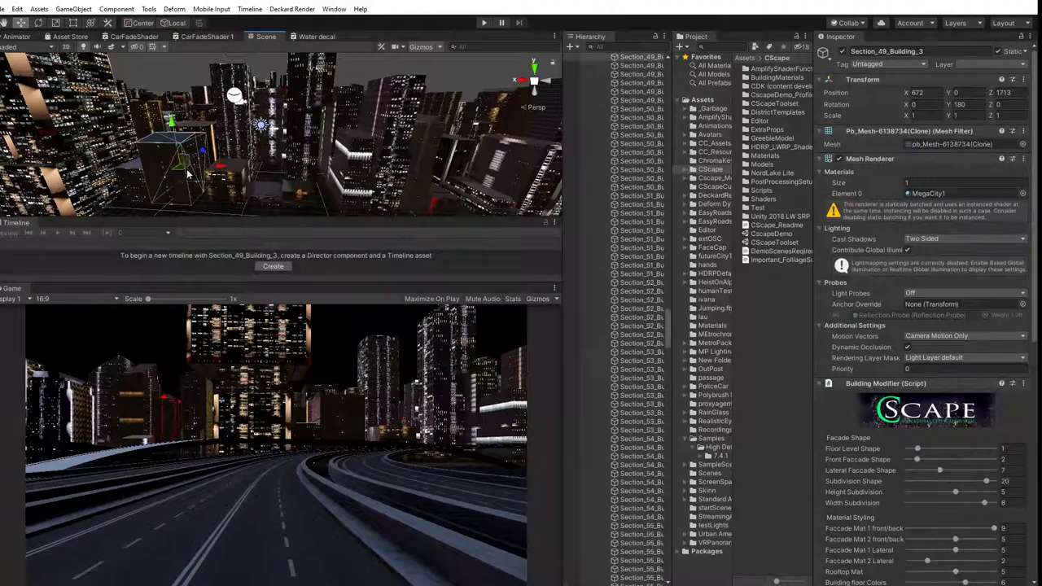
left_click_drag(176, 193, 151, 204)
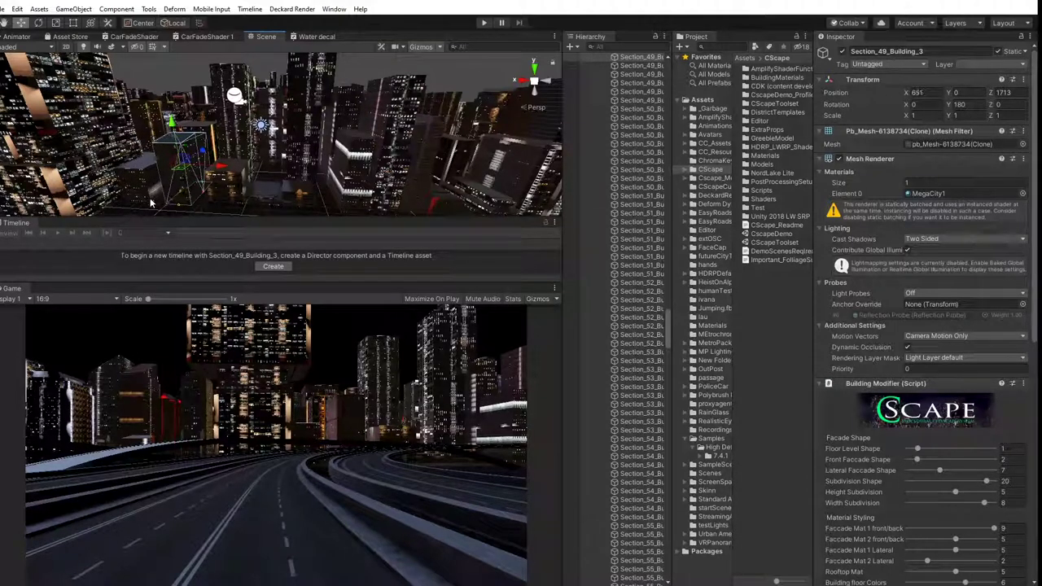
key("e")
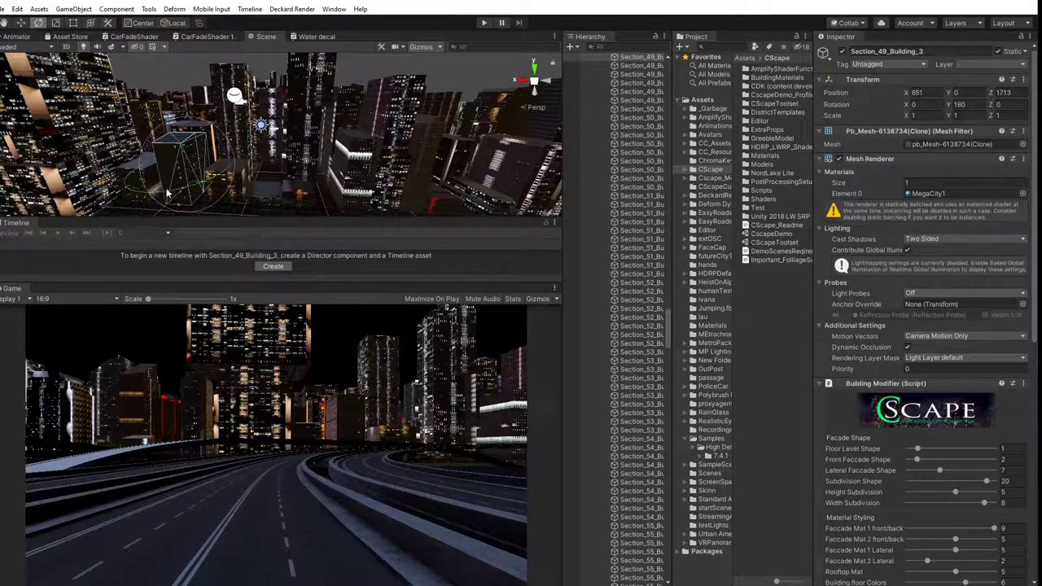
left_click_drag(167, 194, 272, 205)
Rotate the large tower Section_59_Building_12 about its vertical axis.
left_click(92, 165)
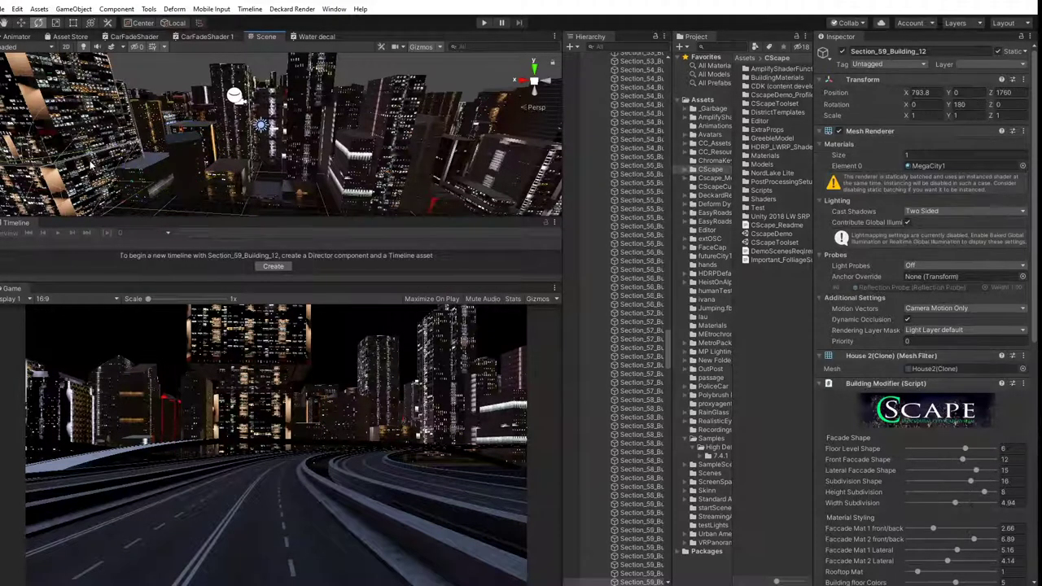
left_click_drag(73, 150, 210, 169)
Turn the stacked upper tower Section_59_Building_12 (1) to Y rotation 177.337 and move it to X 817.1, Z 1765.9.
left_click(69, 78)
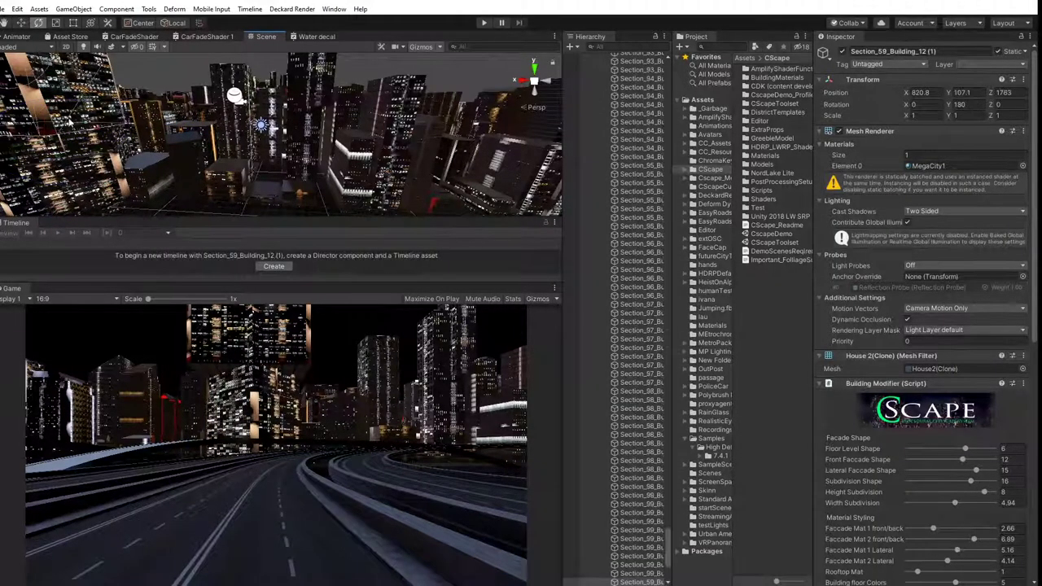
left_click_drag(86, 131, 241, 127, "alt")
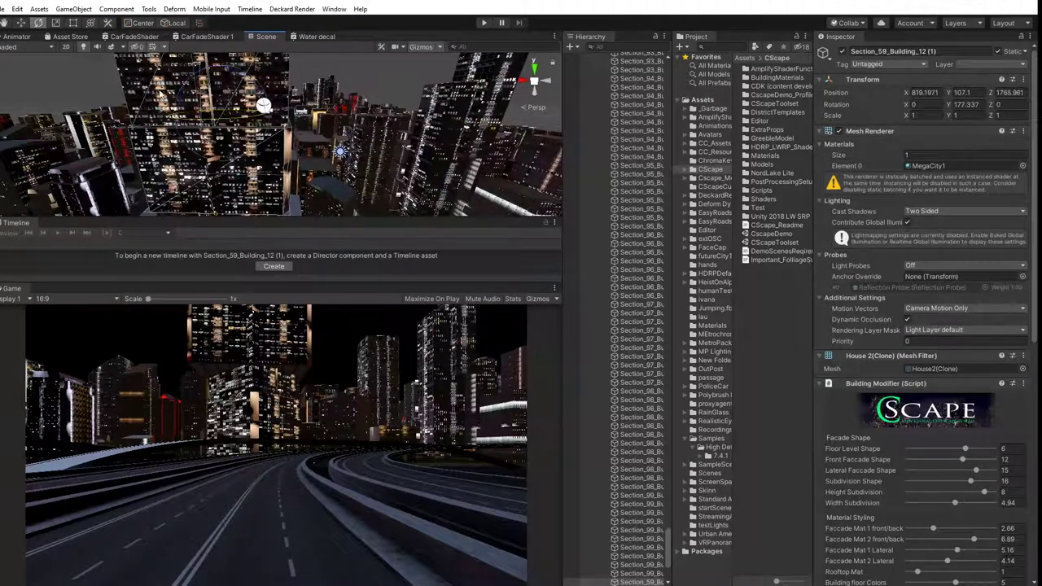
key("w")
left_click_drag(261, 119, 263, 120)
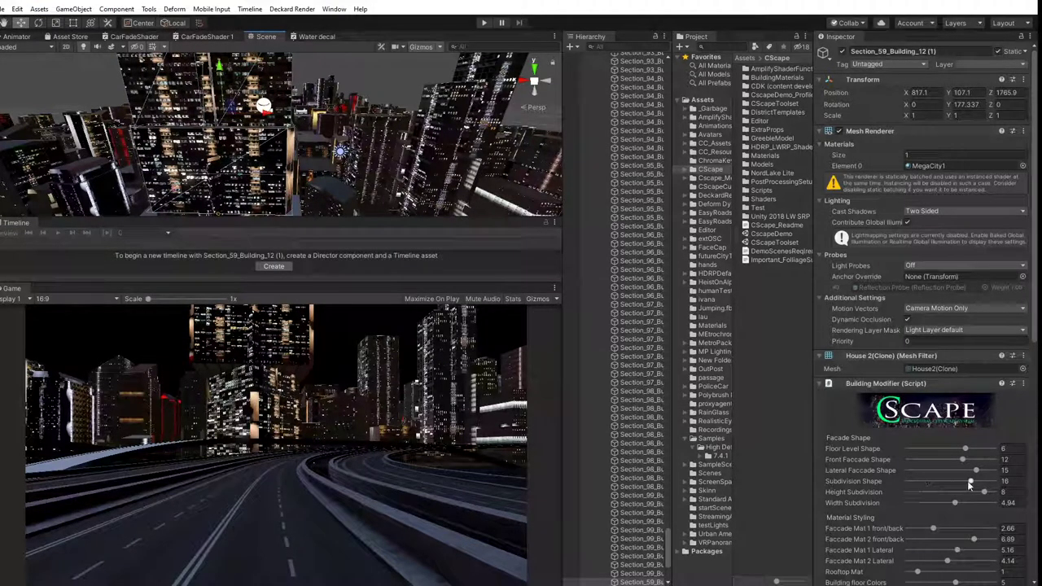
Turn the upper tower's facade lights red with Lights R 4.12, Lights B 8.42 and Faccade Lights Tiling 7.13, and adjust the Faccade Lights Height.
scroll(934, 518, "down", 10)
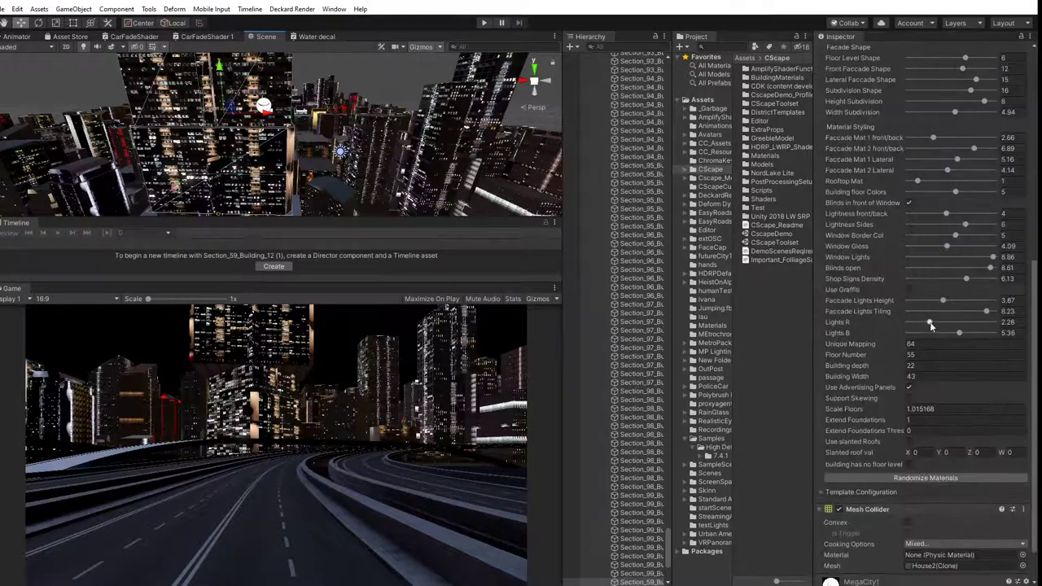
left_click_drag(931, 323, 964, 327)
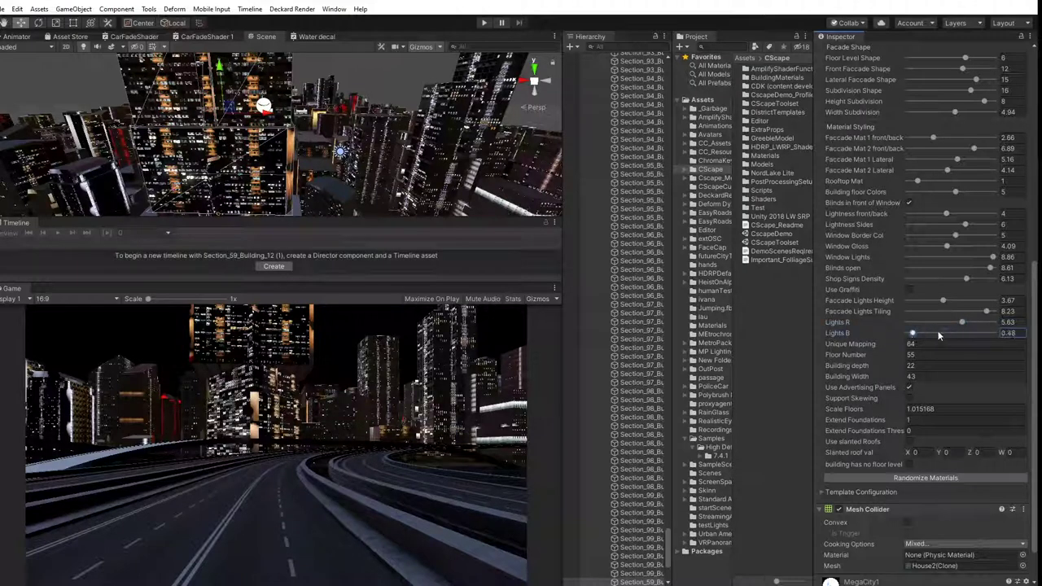
mouse_move(985, 313)
left_mouse_down()
mouse_move(917, 314)
mouse_move(978, 325)
left_mouse_up()
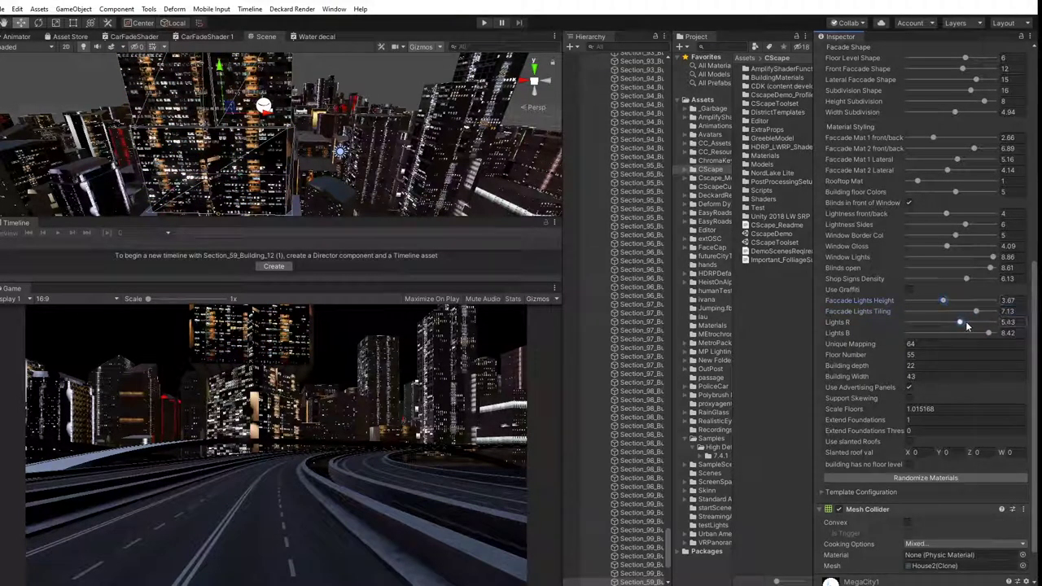
mouse_move(967, 324)
left_mouse_down()
mouse_move(1002, 330)
mouse_move(948, 325)
left_mouse_up()
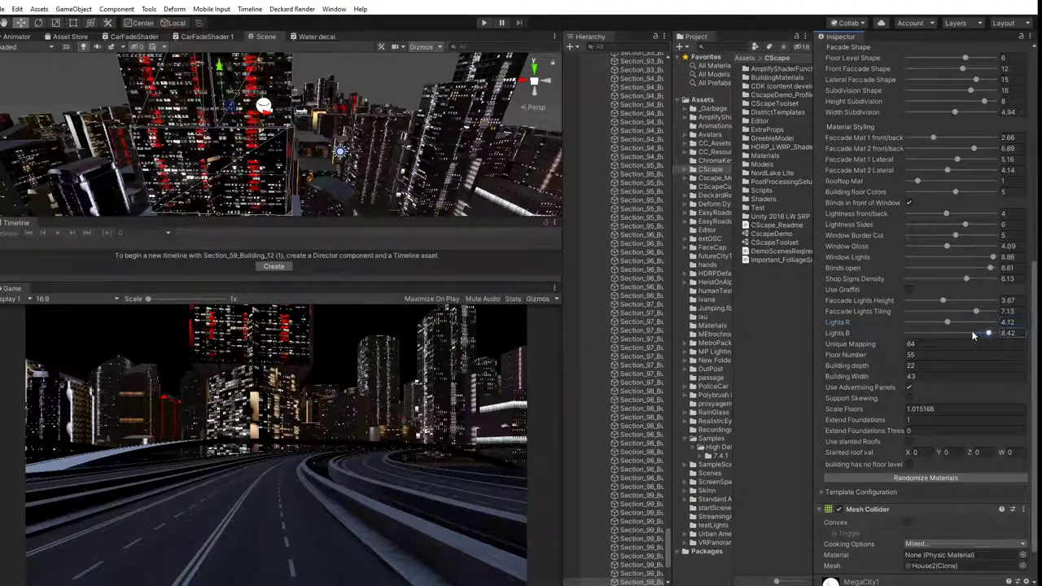
left_click_drag(946, 301, 966, 316)
left_click(786, 415)
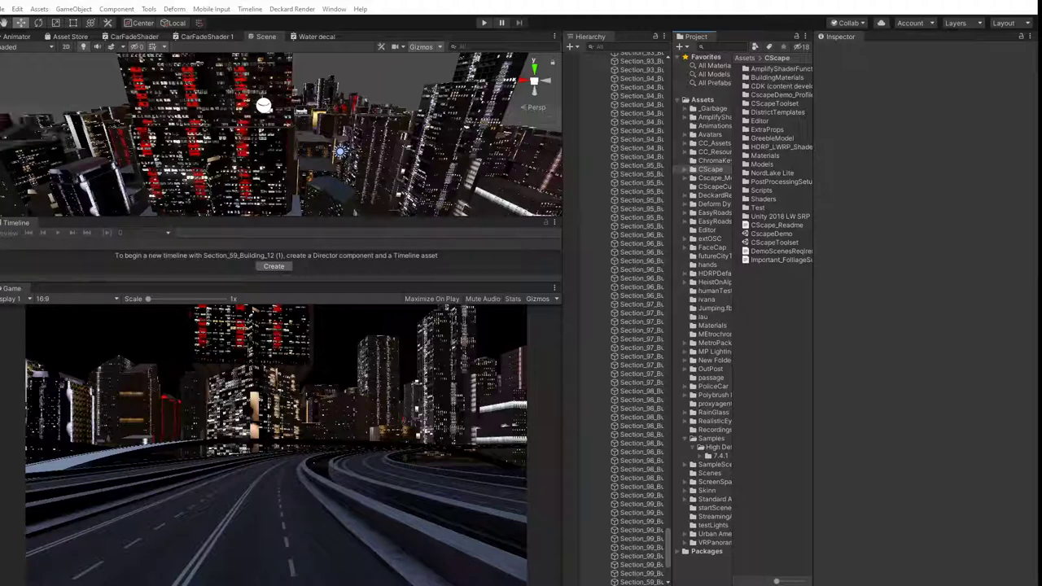
left_click_drag(0, 415, 126, 416)
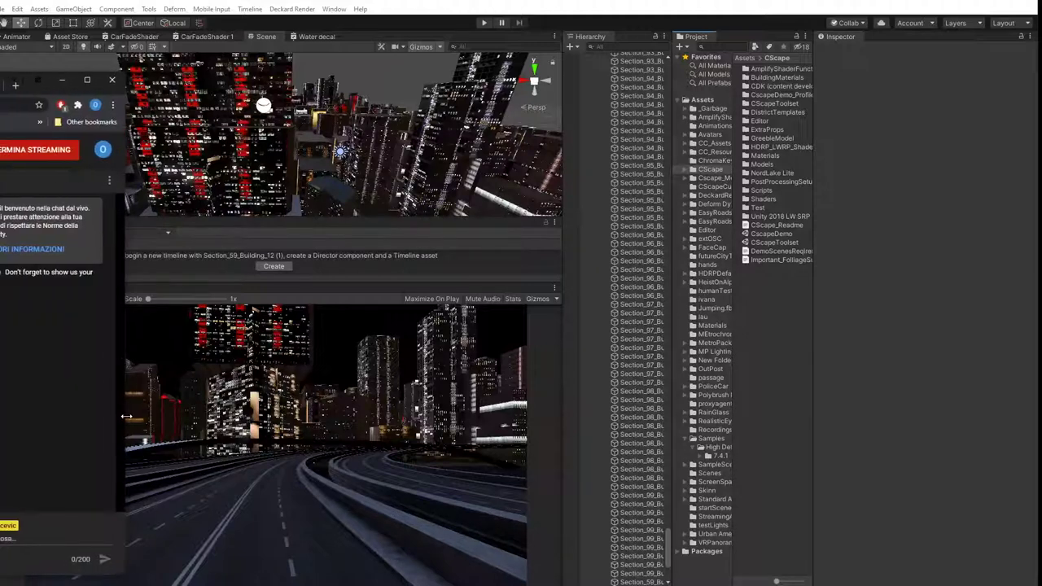
Switch to the browser, open YouTube in a new tab and go to the account's own video list.
left_click(14, 85)
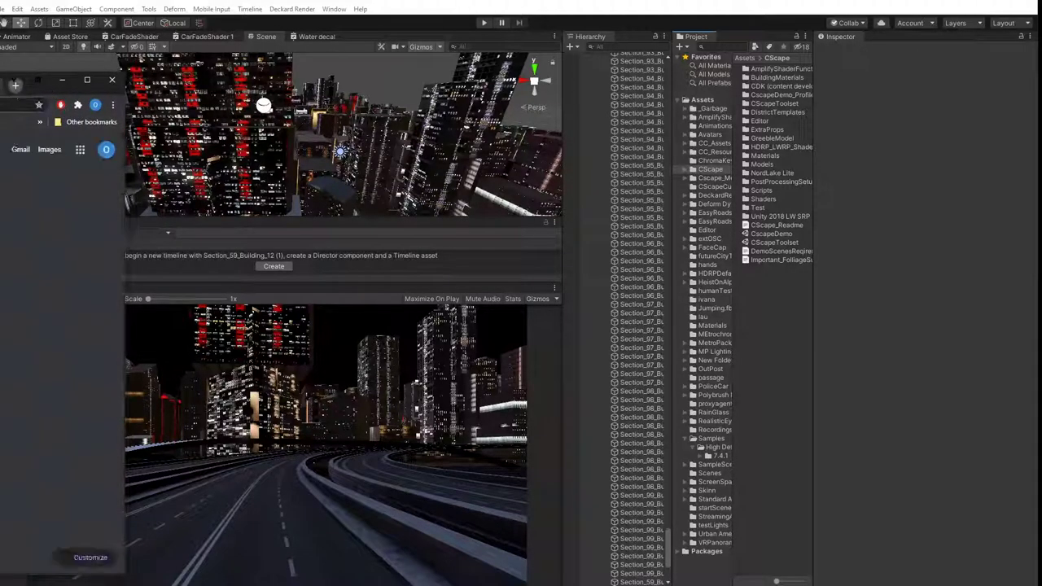
type("yo")
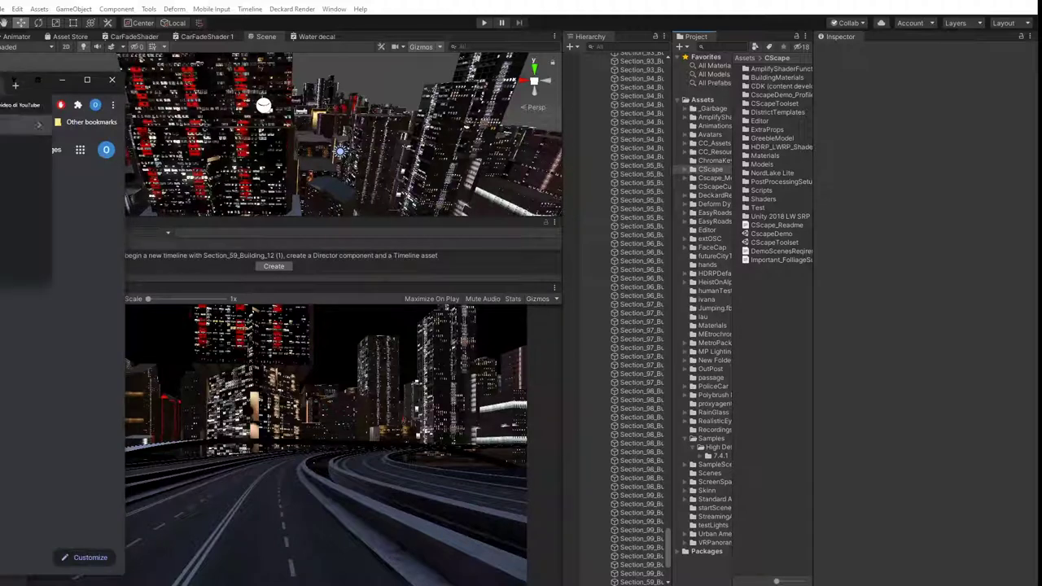
key("Return")
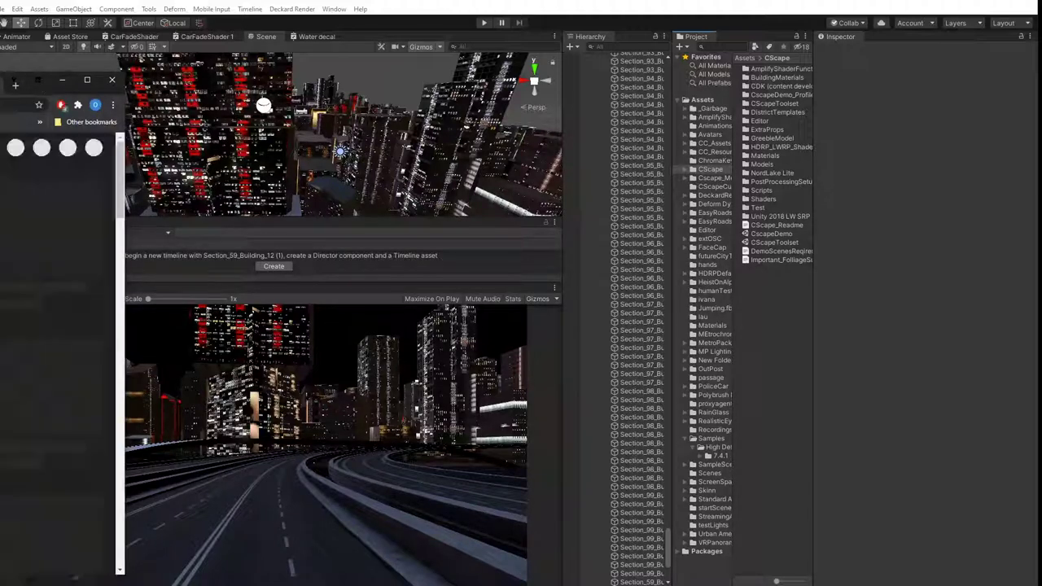
left_click_drag(39, 82, 14, 86)
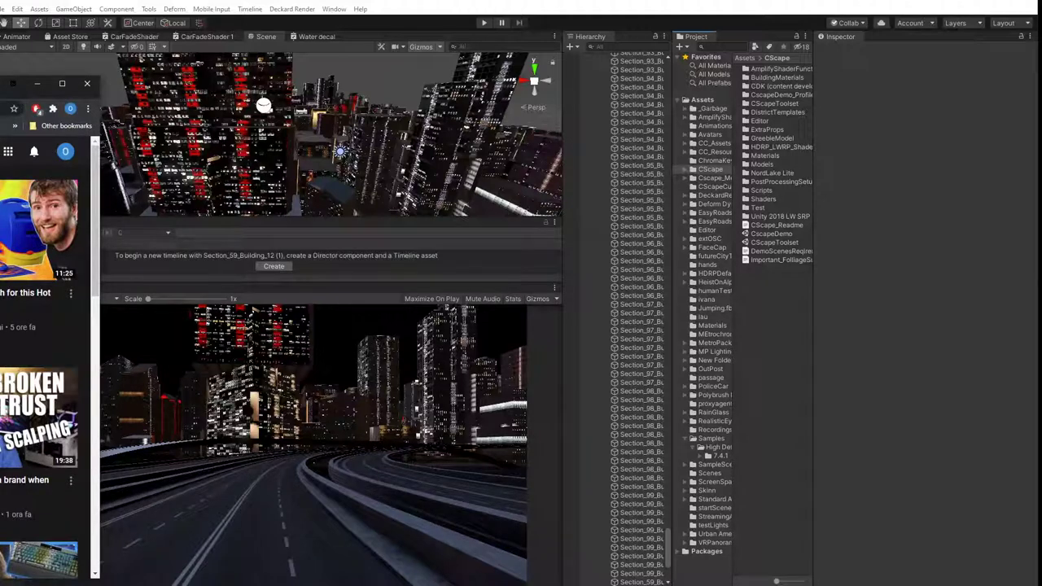
left_click(70, 153)
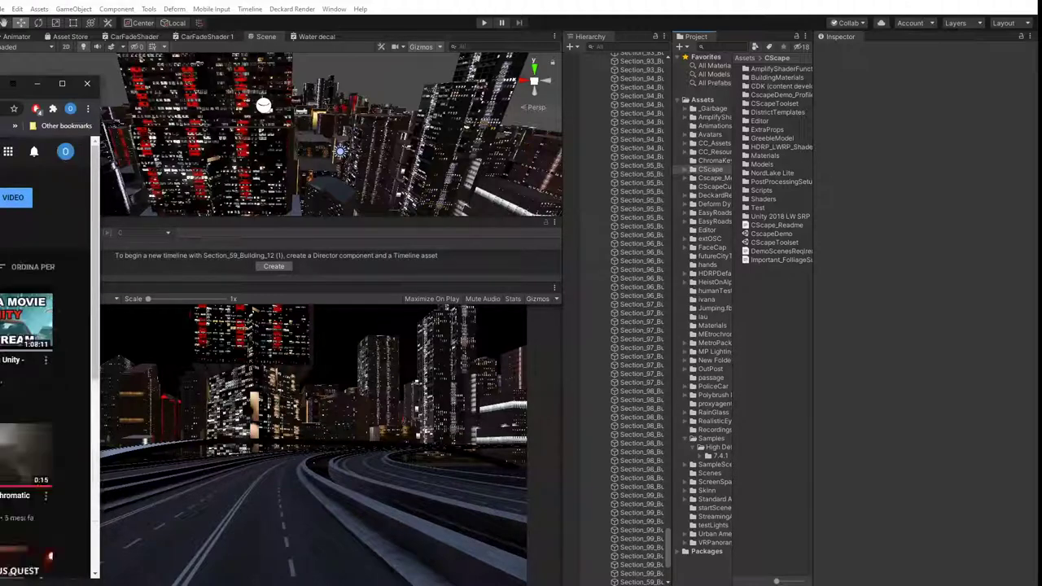
Find and open the uploaded video "From a singe photo to realtime VR 3D scene in 4 hours #2" and bring its browser window into full view.
scroll(41, 359, "down", 3)
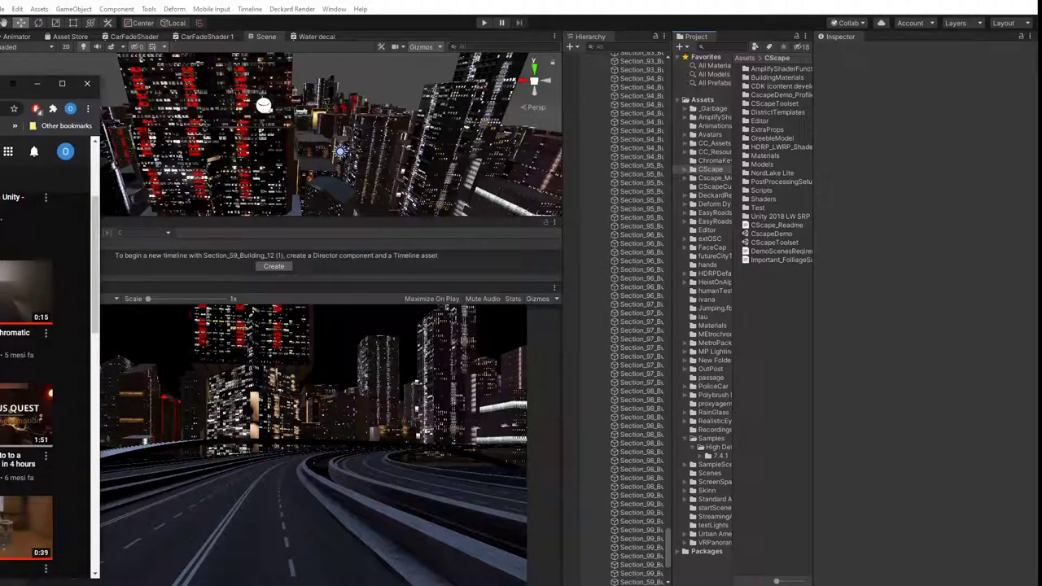
scroll(49, 383, "down", 3)
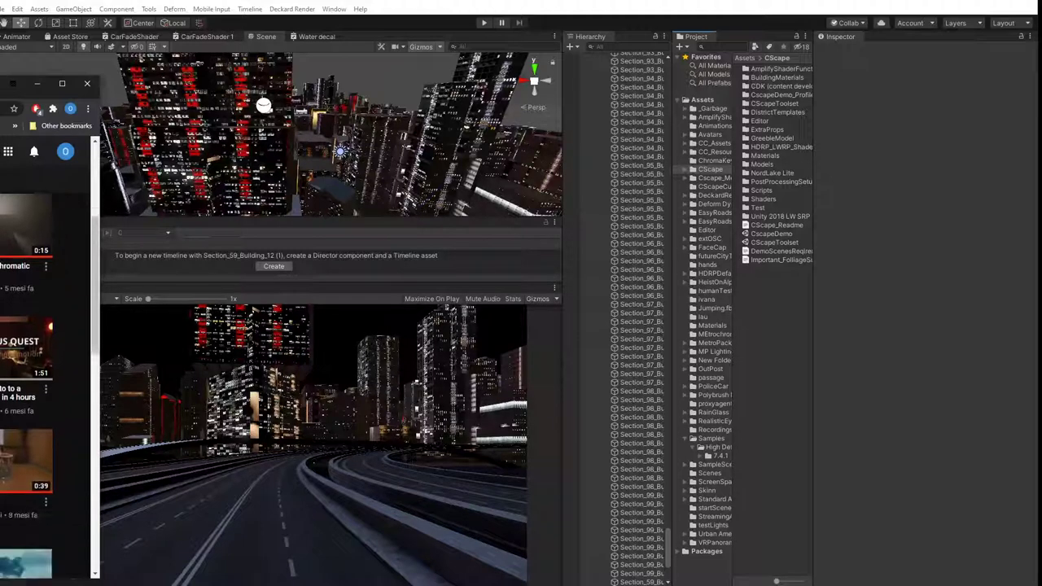
scroll(49, 383, "down", 3)
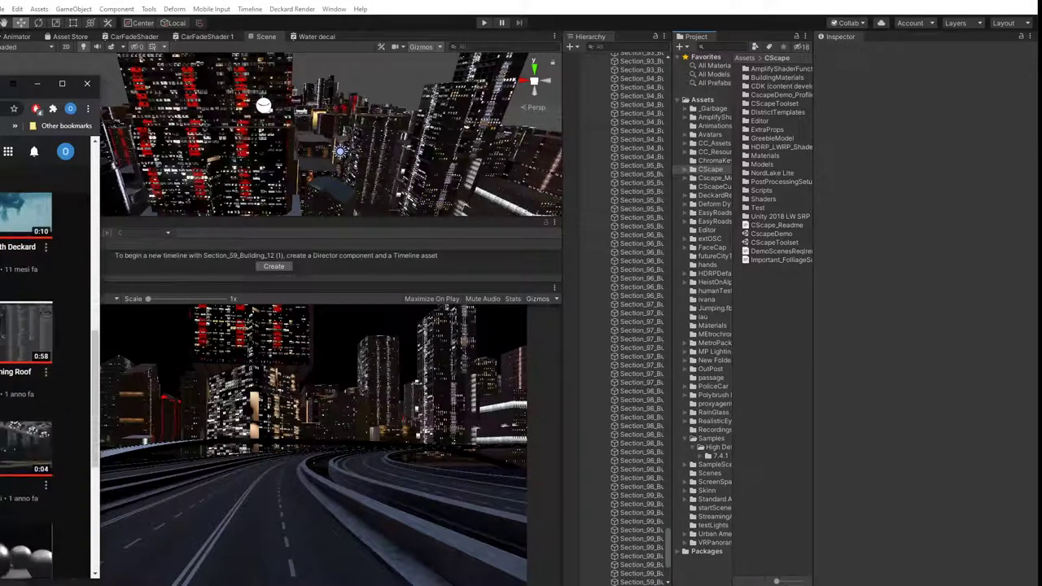
scroll(49, 382, "up", 5)
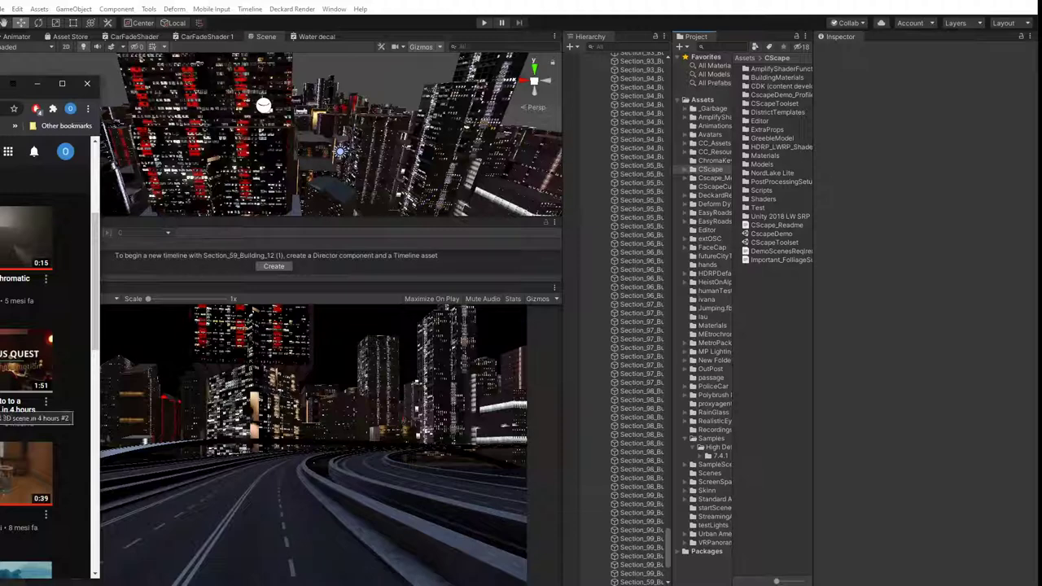
scroll(49, 358, "up", 5)
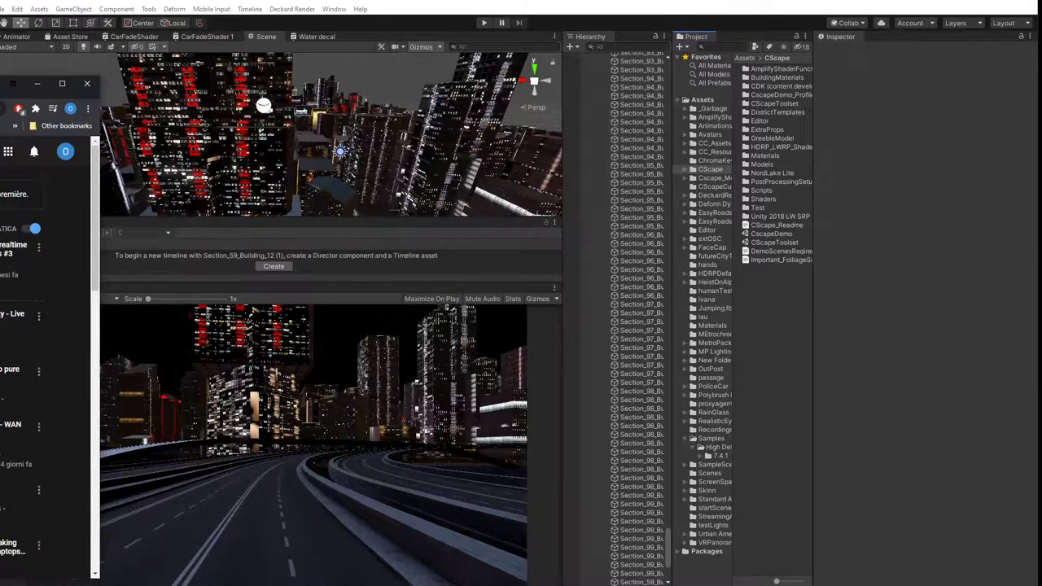
left_click_drag(0, 84, 638, 206)
left_click_drag(450, 214, 707, 64)
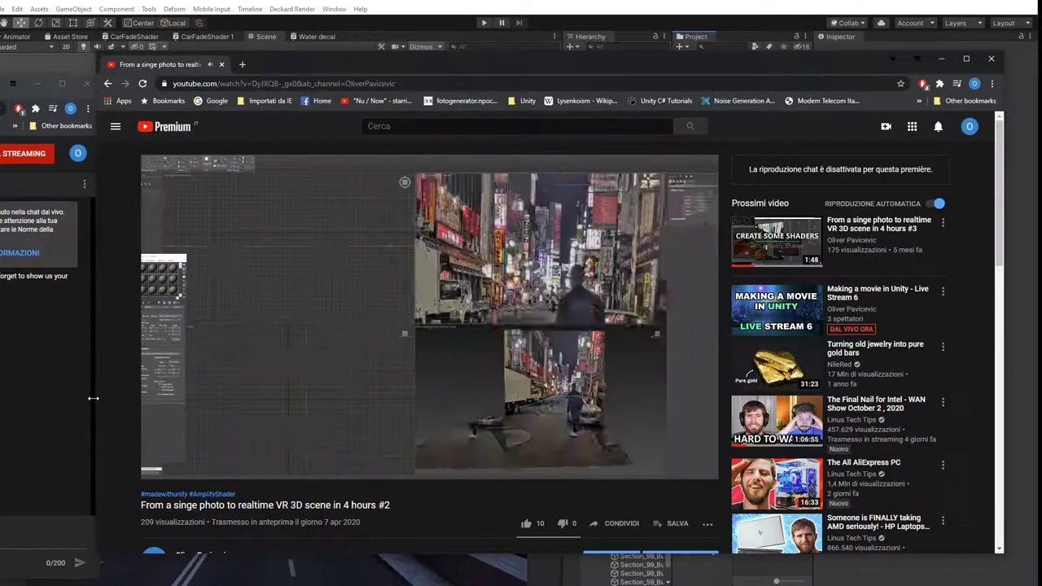
left_click_drag(93, 398, 123, 404)
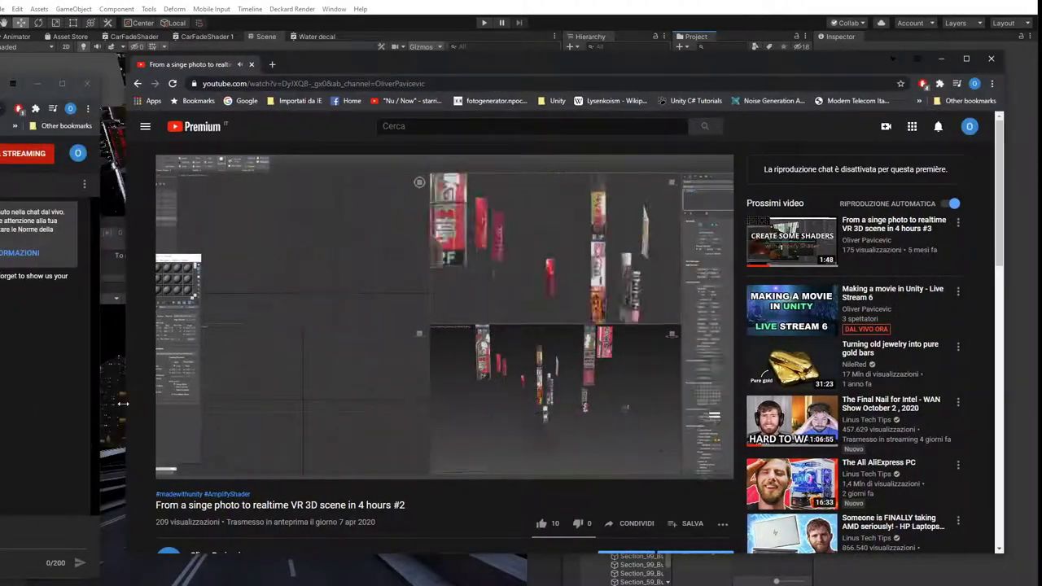
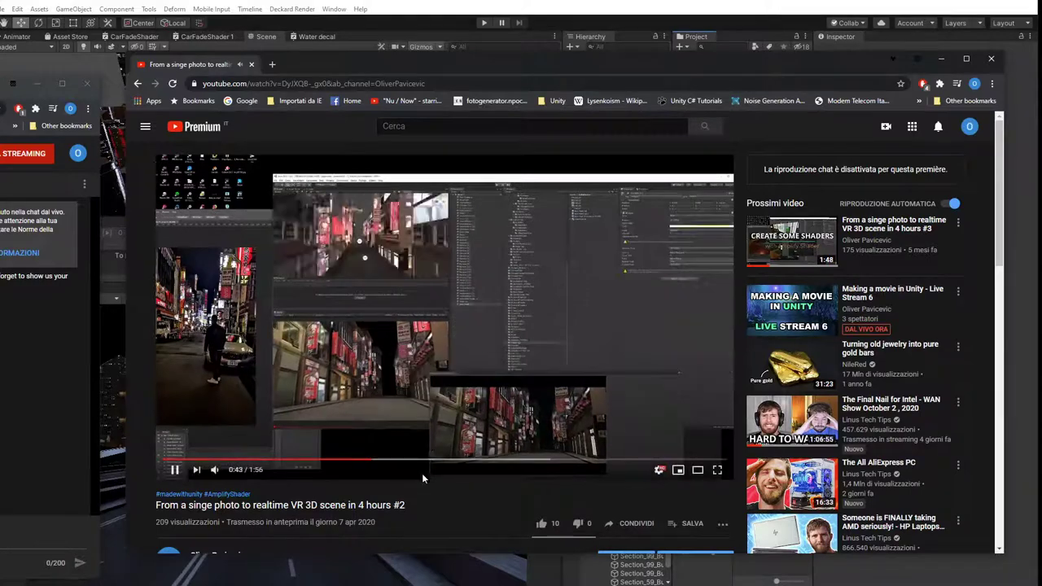
Skim through the video to its final street shots, pause it and close the browser window.
left_click(425, 462)
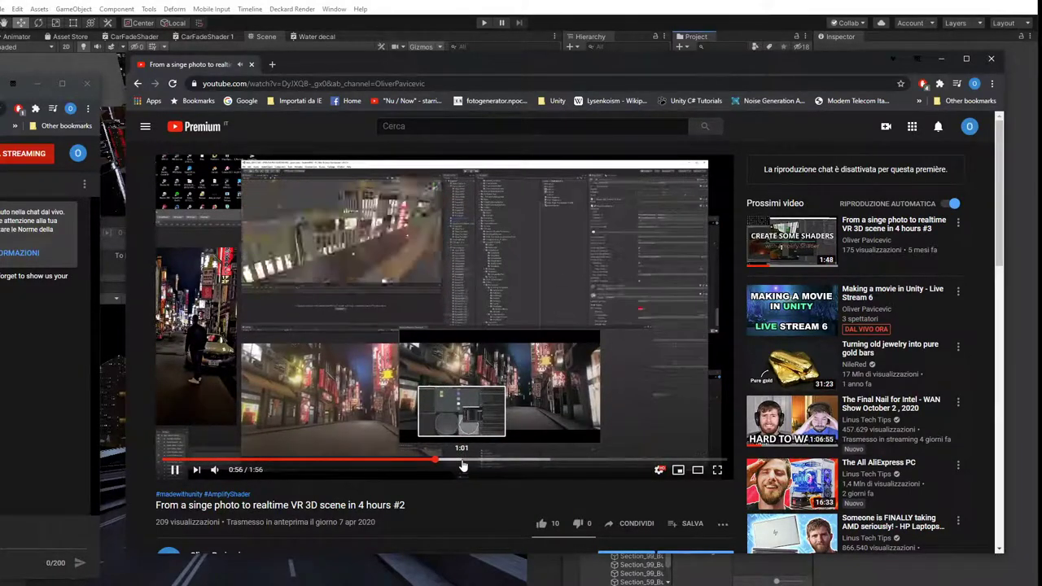
left_click(481, 461)
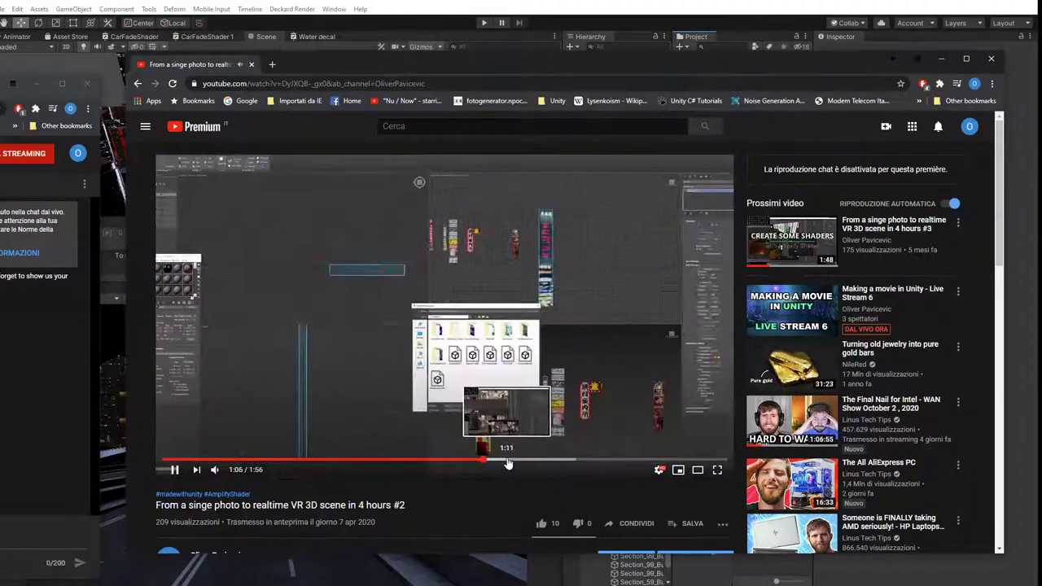
left_click(508, 461)
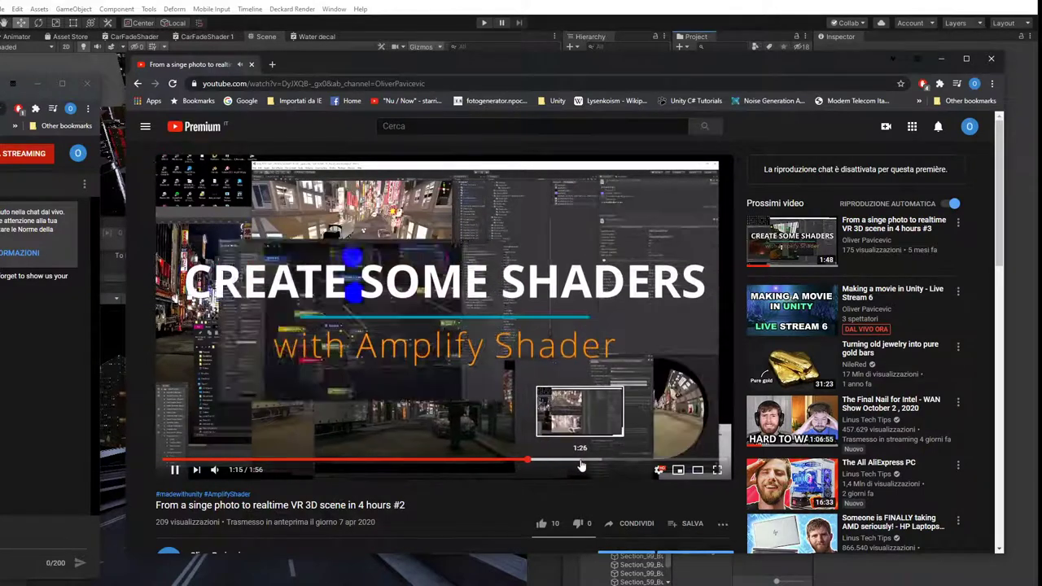
left_click(583, 461)
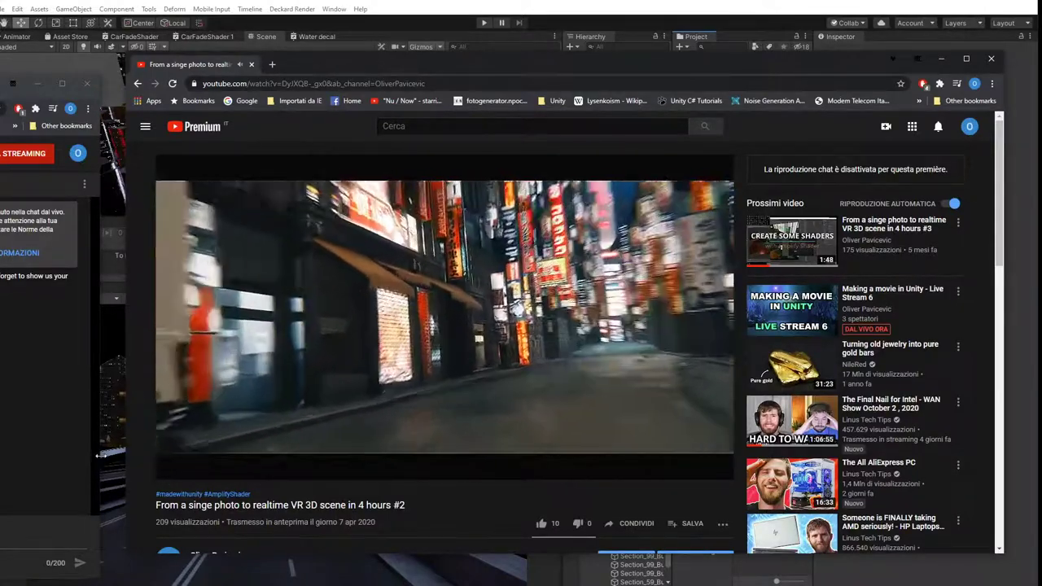
left_click_drag(101, 456, 0, 456)
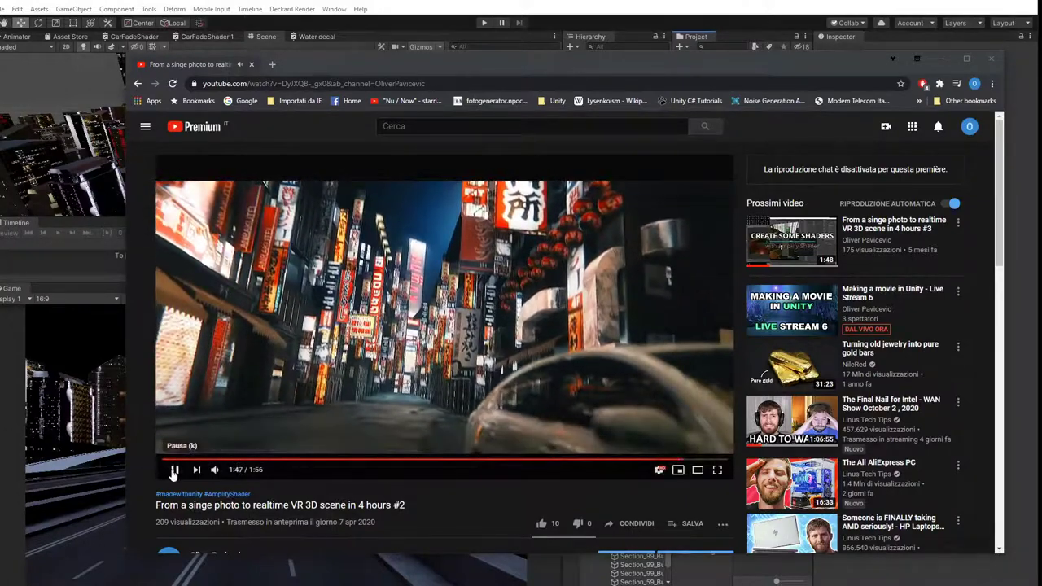
left_click(175, 471)
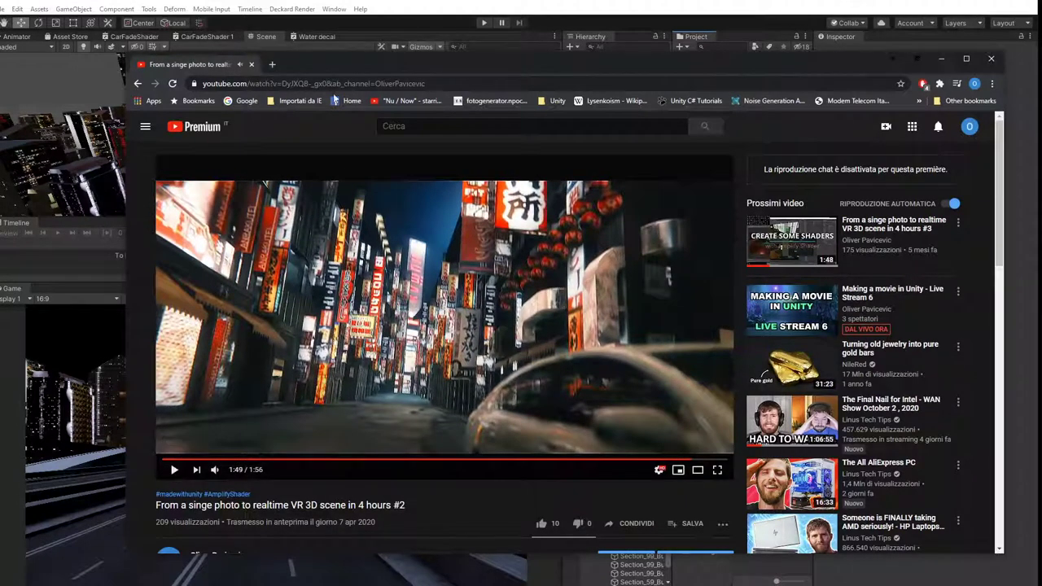
left_click(992, 61)
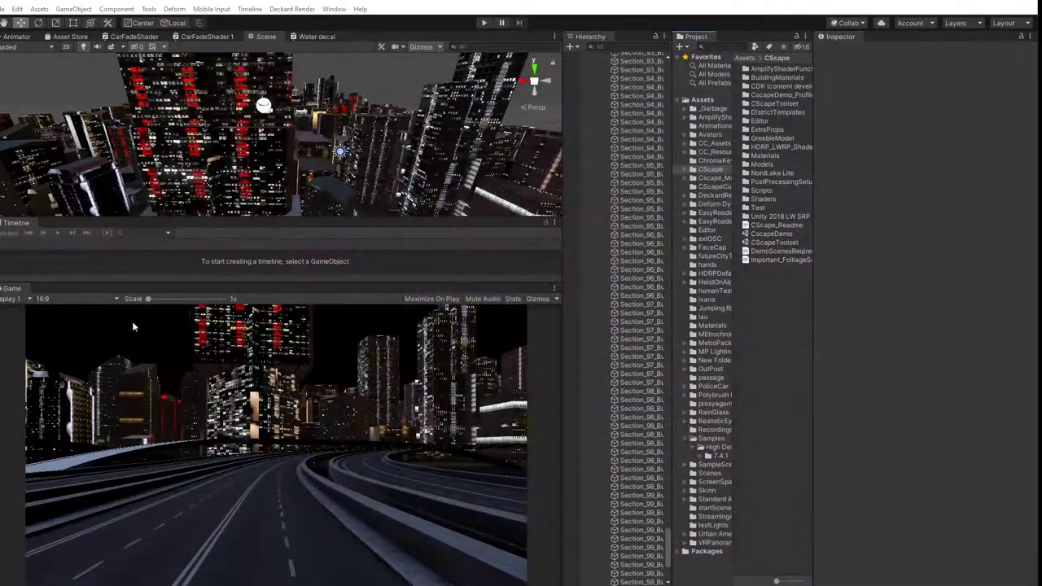
Return to Unity, collapse the CScape City object in the scene hierarchy and clear the selection.
left_click(261, 483)
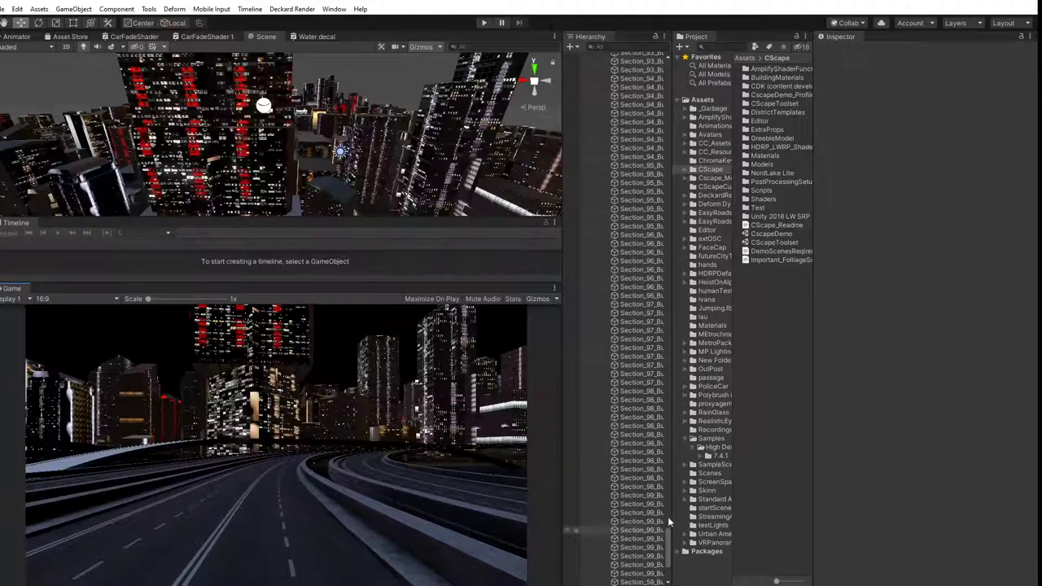
left_click_drag(668, 535, 656, 59)
left_click(600, 73)
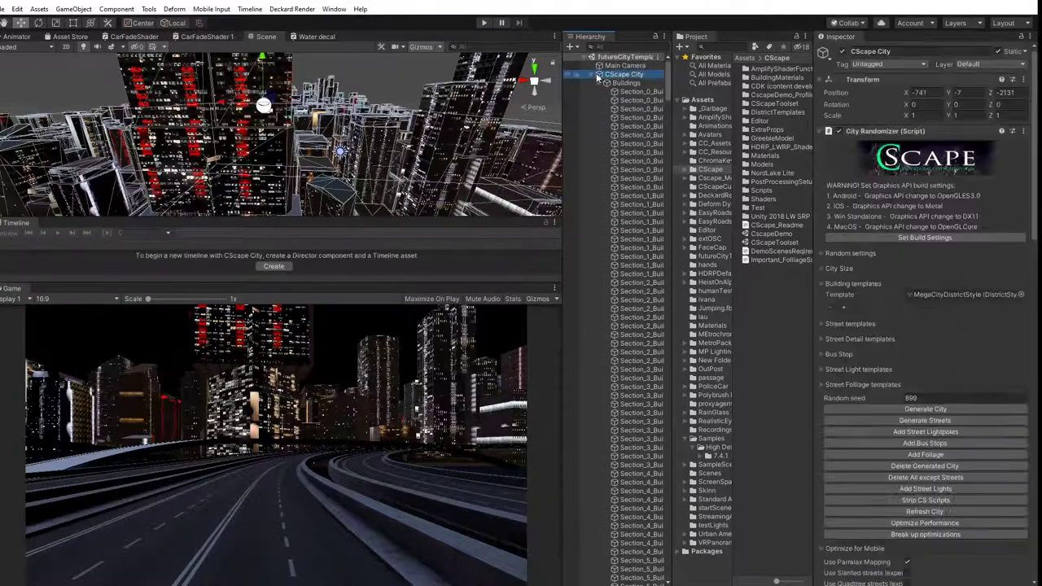
left_click(593, 75)
left_click(600, 215)
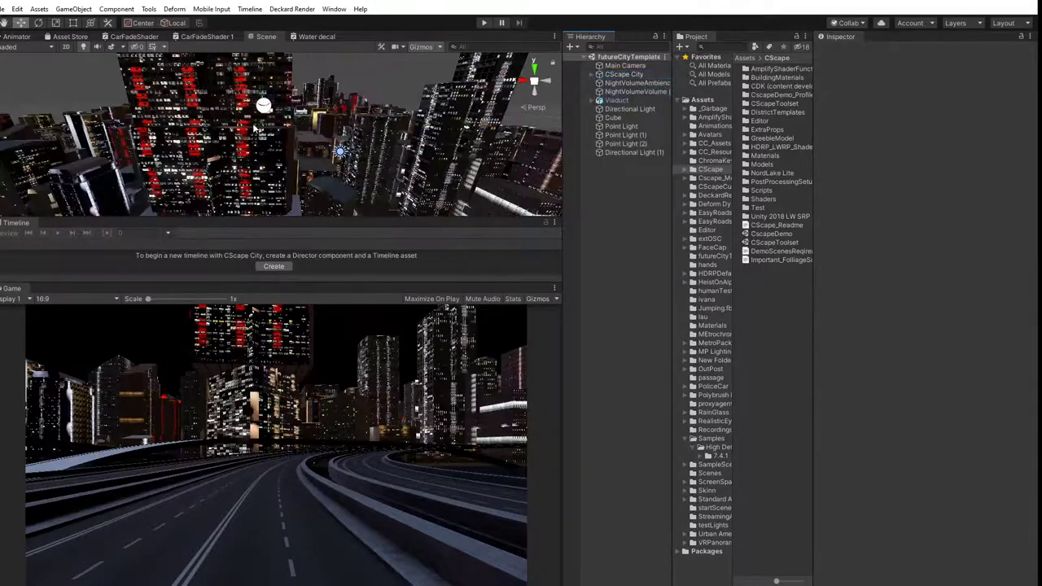
Rotate the tower Section_39_Building_3 about its vertical axis to Y 57.081 and shift its position slightly.
middle_click_drag(256, 128, 282, 148)
left_click_drag(282, 148, 196, 103, "alt")
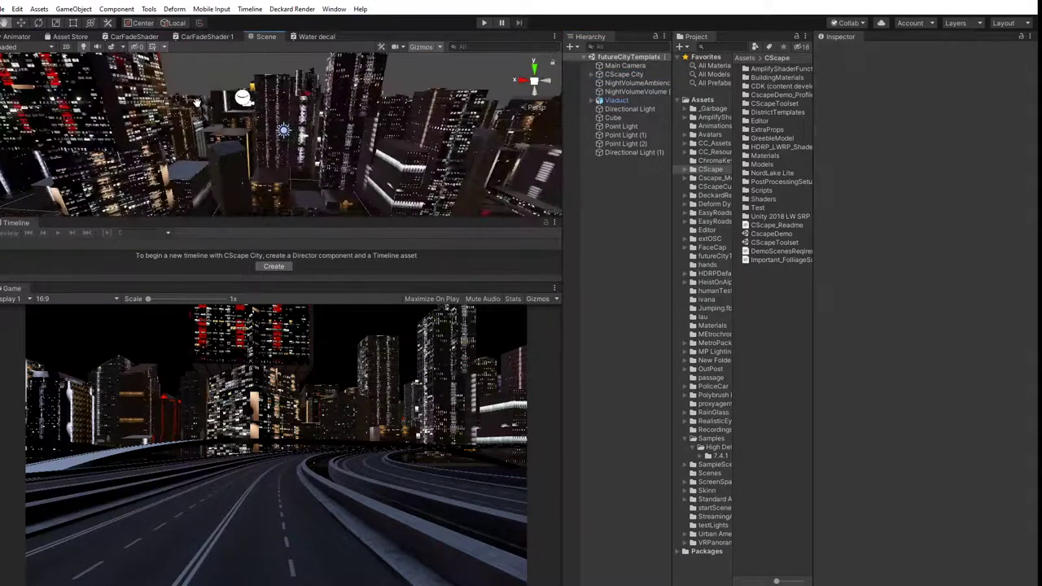
left_click(248, 145)
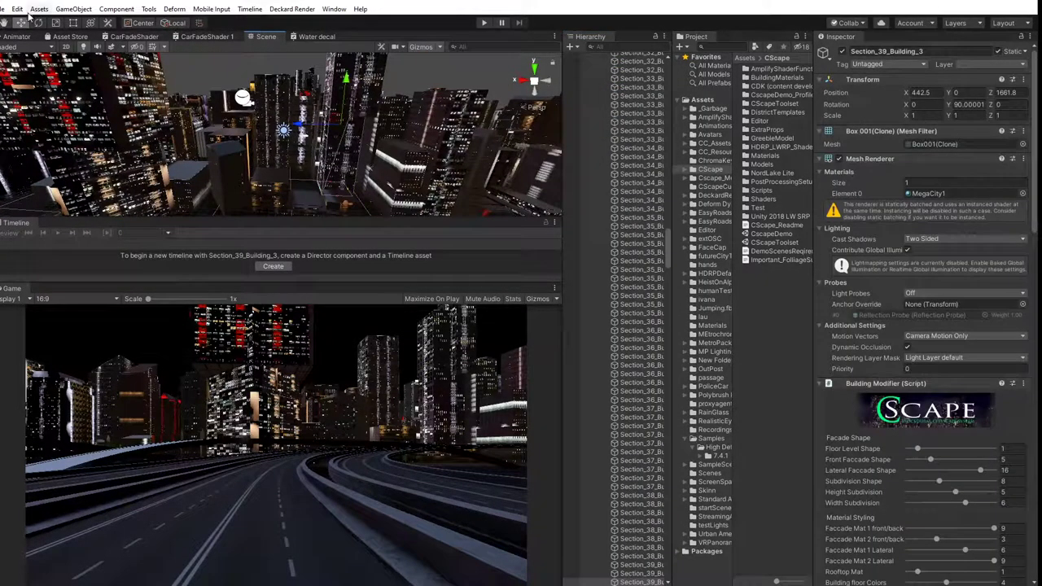
left_click(38, 22)
left_click_drag(329, 140, 391, 150)
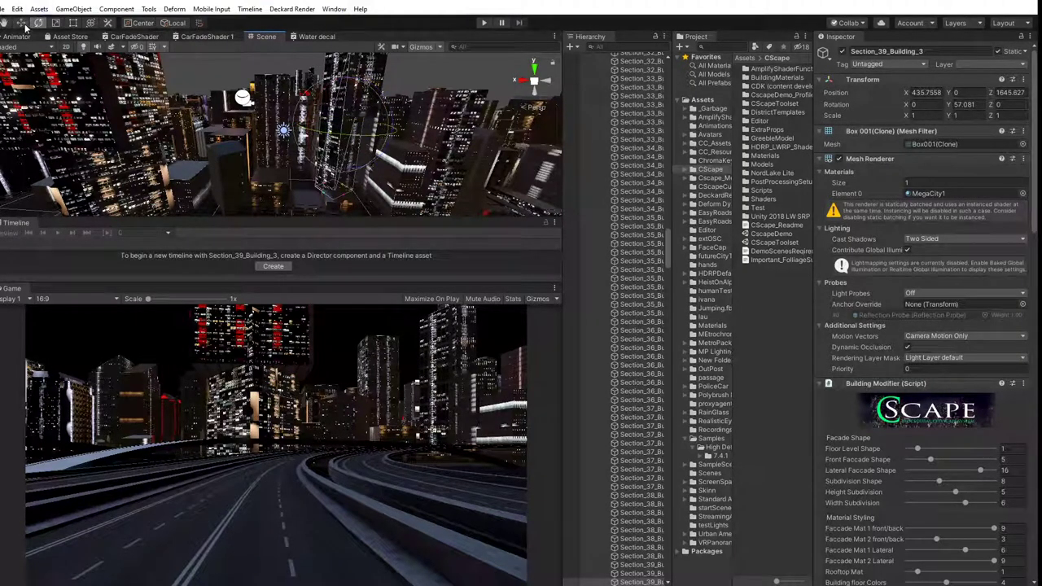
left_click(22, 23)
mouse_move(323, 123)
left_mouse_down()
mouse_move(308, 122)
mouse_move(336, 130)
left_mouse_up()
Turn the facade lights of the slim tower Section_39_Building_9 yellow by raising Lights R to 5.59.
left_click(277, 119)
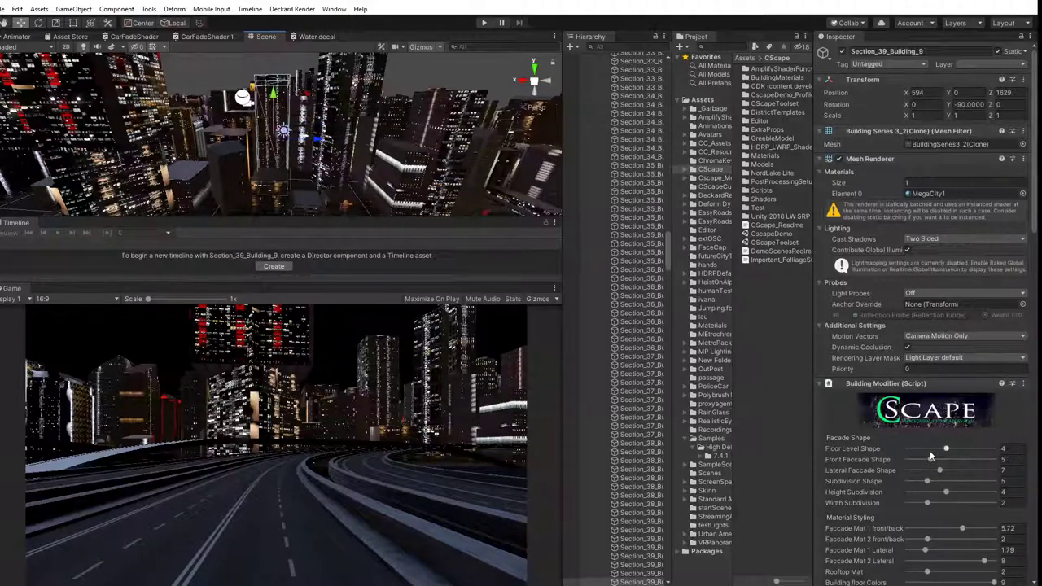
scroll(874, 524, "down", 12)
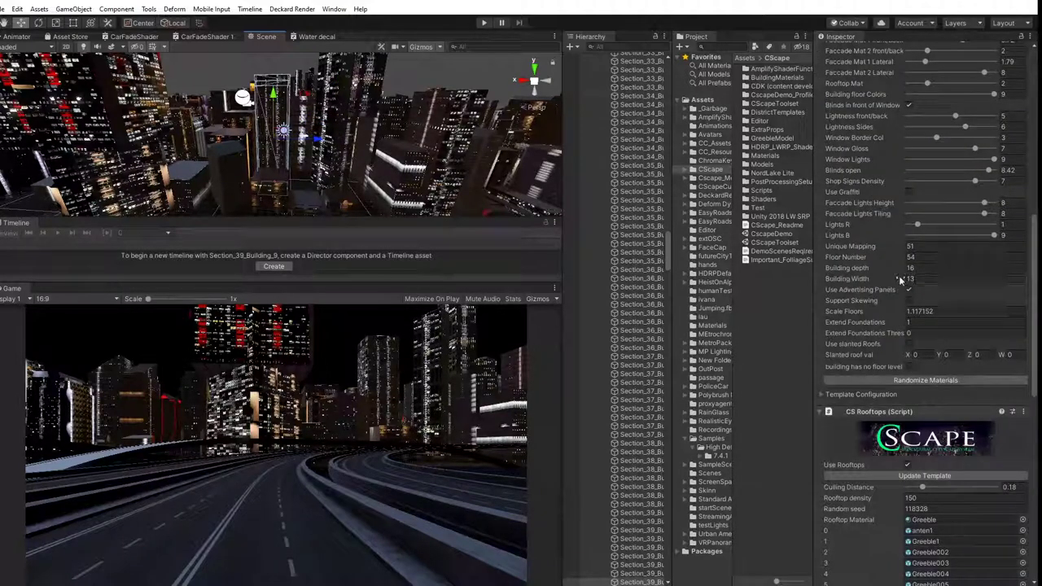
left_click_drag(917, 226, 975, 228)
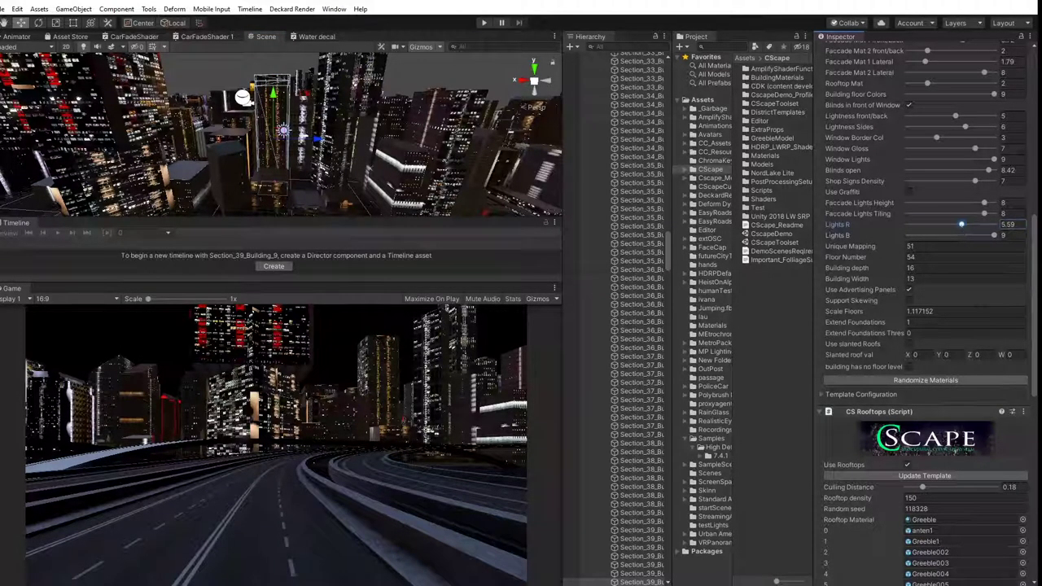
Set Window Lights to 0 on the building Section_59_Building_3 and raise its Blinds open value.
left_click(96, 194)
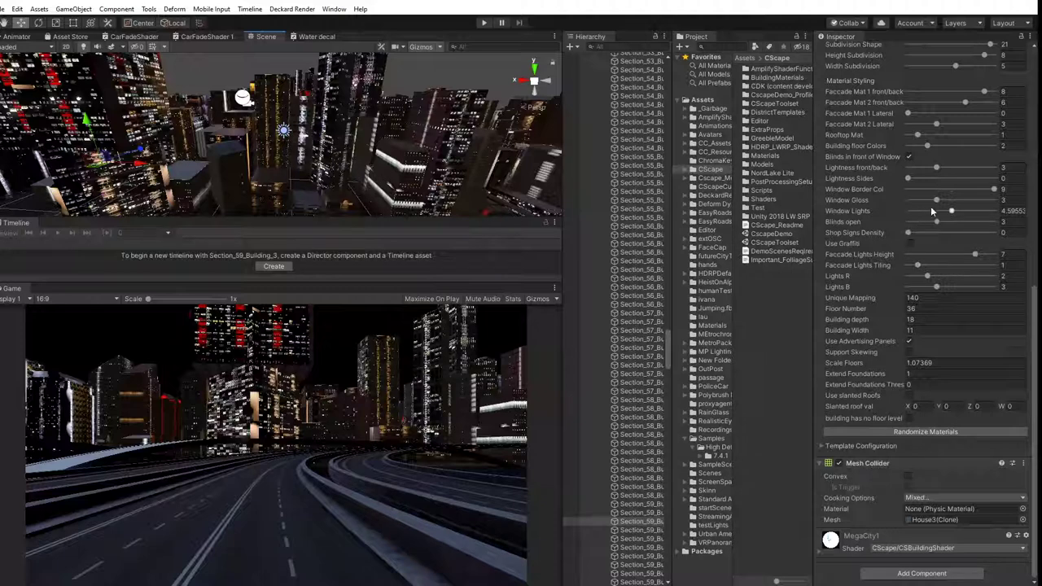
scroll(931, 206, "up", 5)
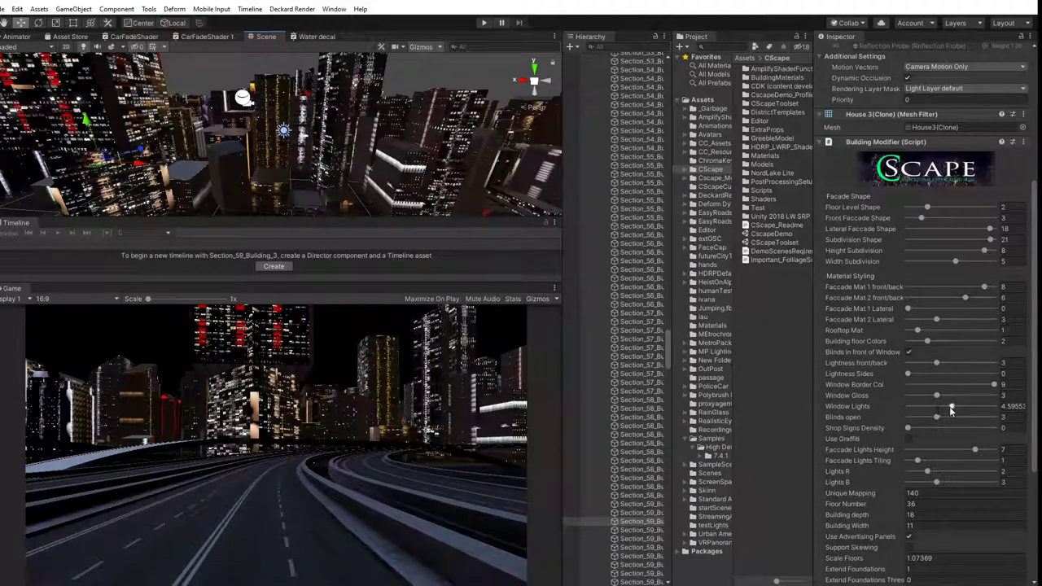
left_click_drag(954, 408, 888, 411)
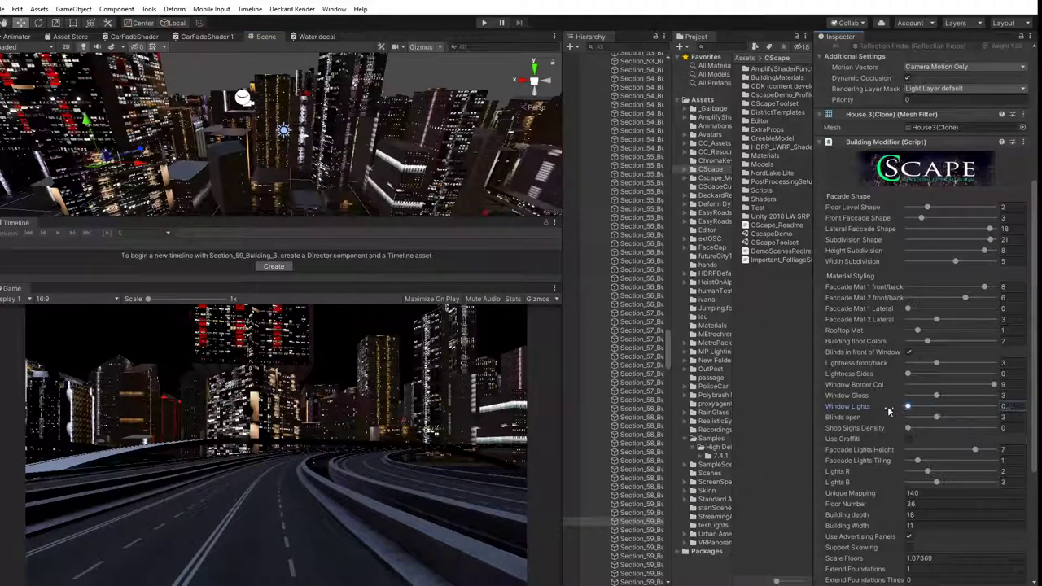
left_click_drag(975, 418, 979, 419)
Dim the lower tower Section_59_Building_12 beneath the red-lit tower by setting Window Lights to 3.7.
middle_click_drag(133, 168, 195, 141)
scroll(261, 161, "up", 1)
left_click(260, 172)
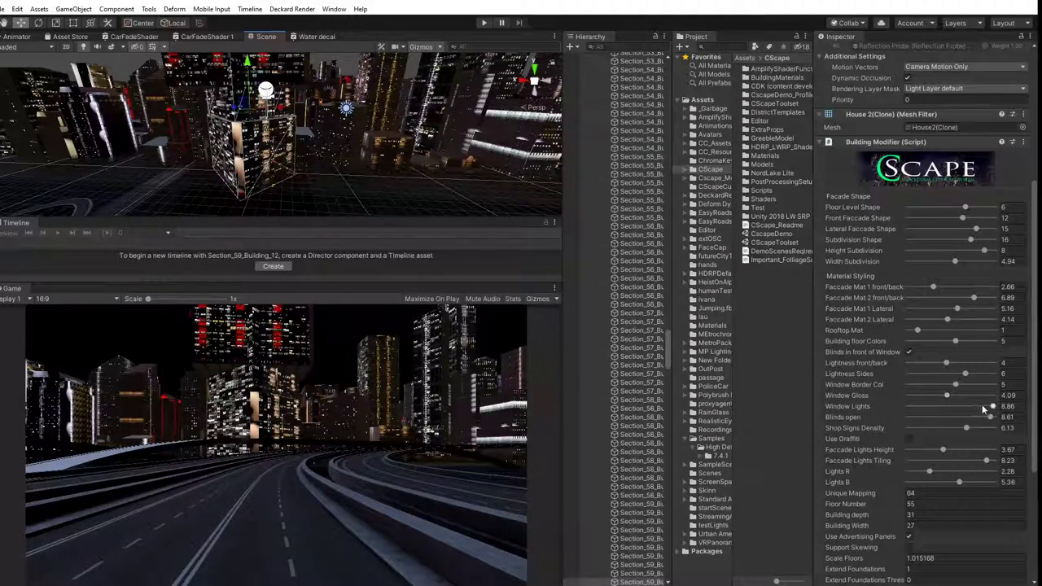
left_click_drag(992, 407, 943, 405)
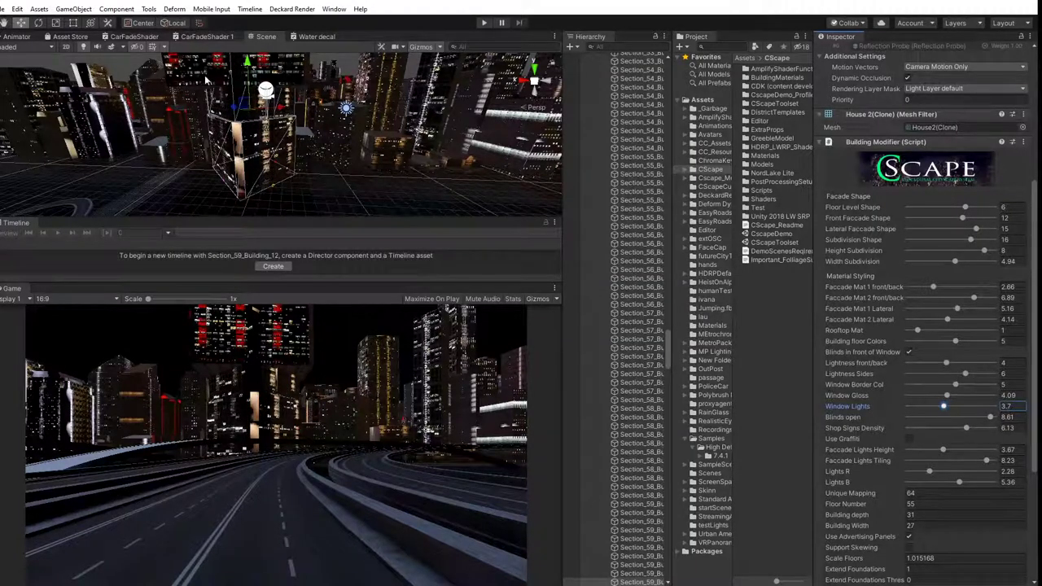
left_click_drag(227, 99, 222, 175, "alt")
right_click_drag(221, 175, 217, 110)
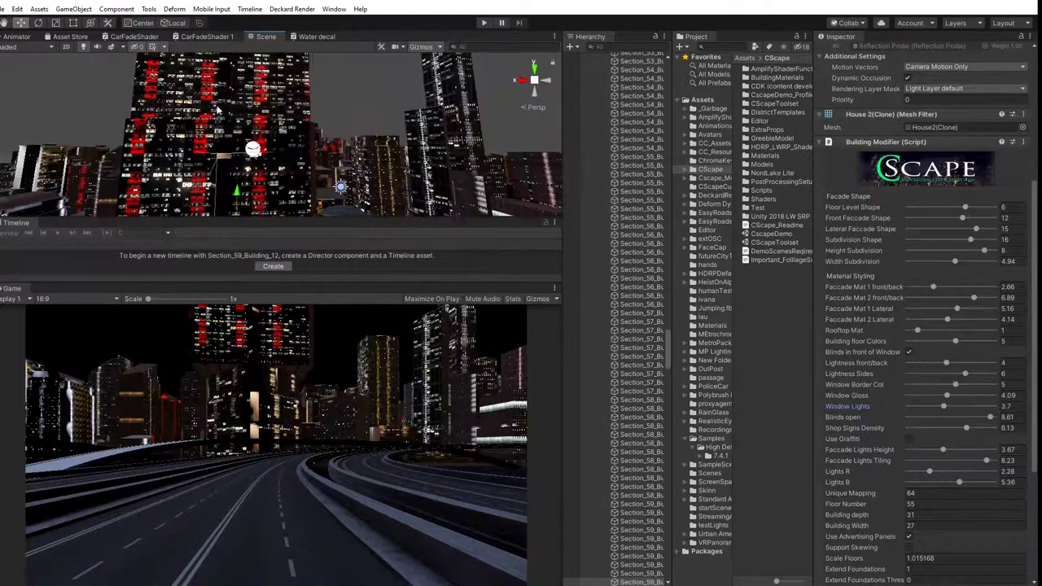
Lower the Window Lights on the upper red-lit tower Section_59_Building_12 (1) and deselect it.
key("ctrl+d")
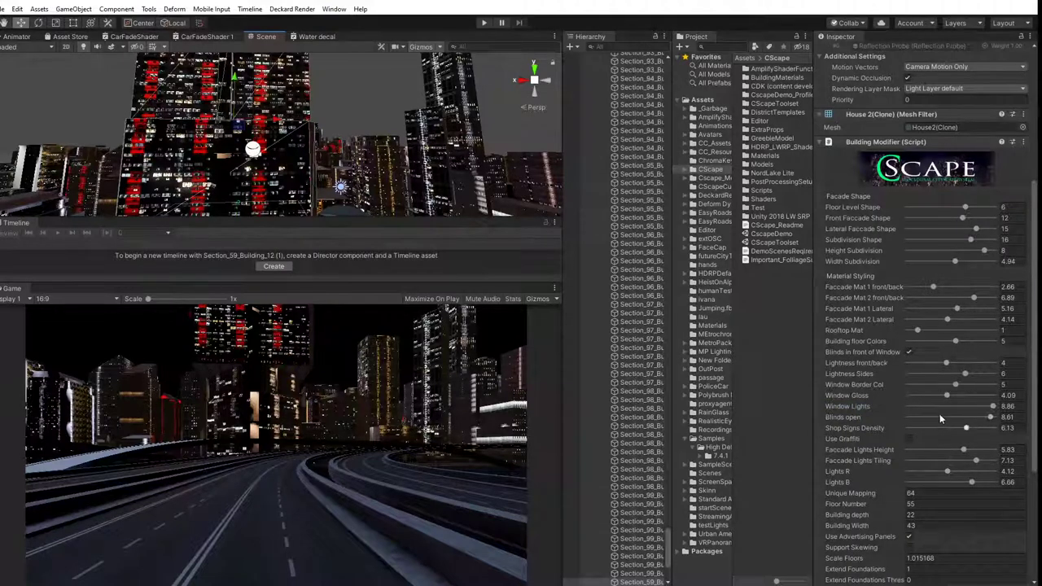
left_click_drag(993, 409, 955, 411)
left_click(785, 389)
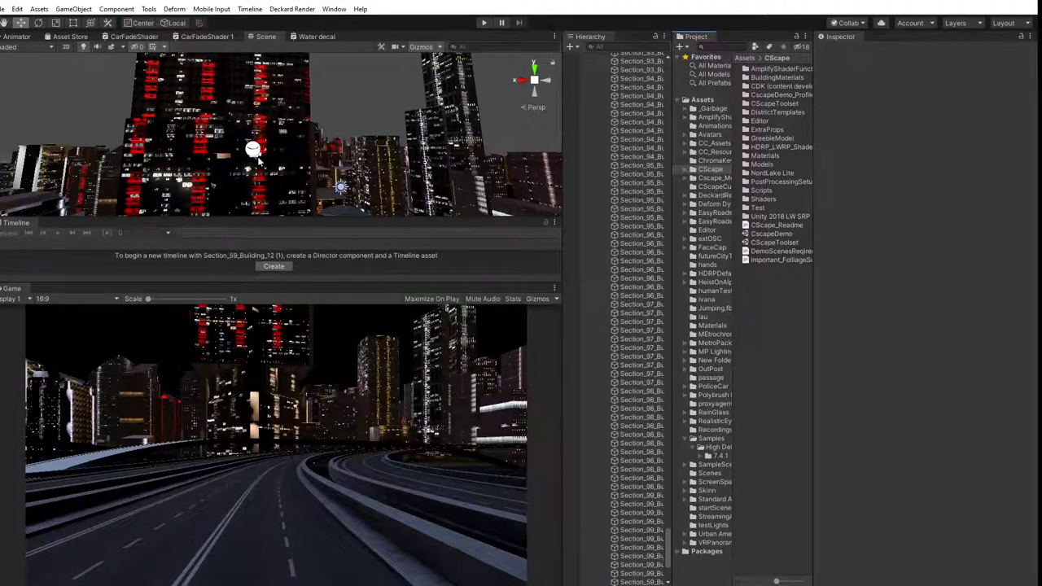
middle_click_drag(258, 160, 270, 143)
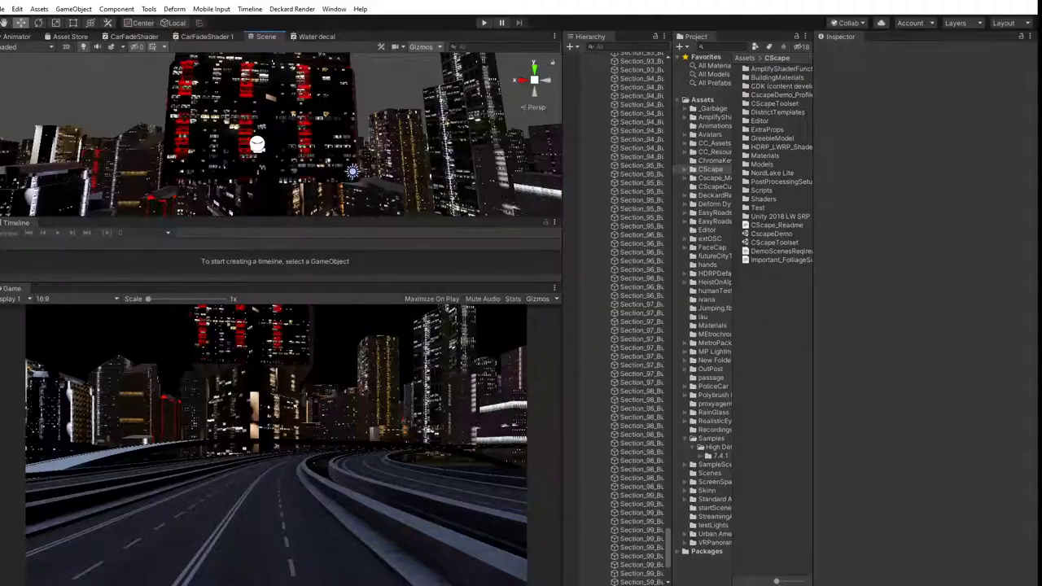
Switch to 3ds Max and open the recent scene panelsJapan2.max.
key("alt+Tab")
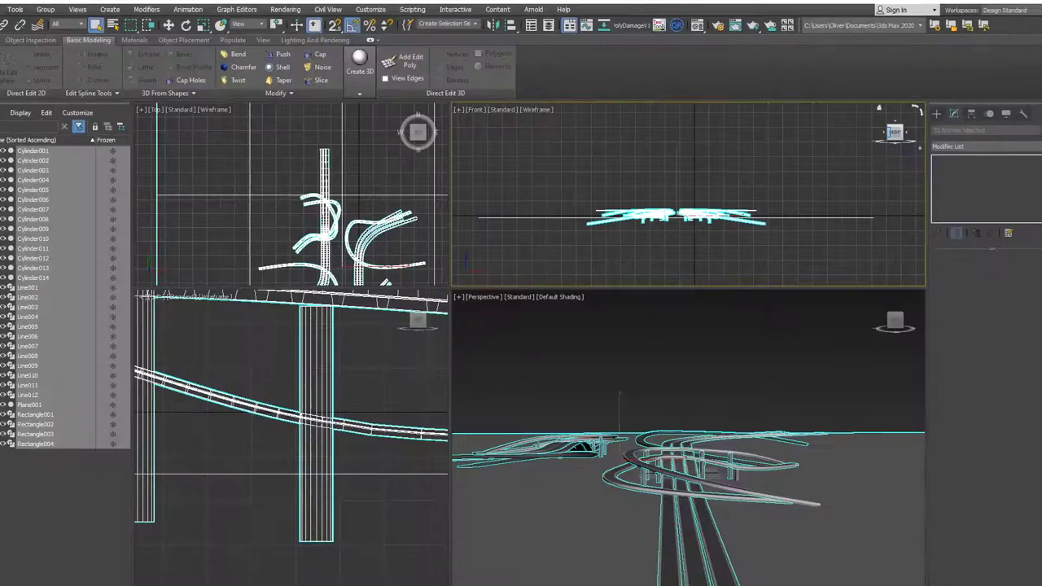
left_click(1, 10)
left_click(3, 94)
left_click(1, 9)
mouse_move(41, 65)
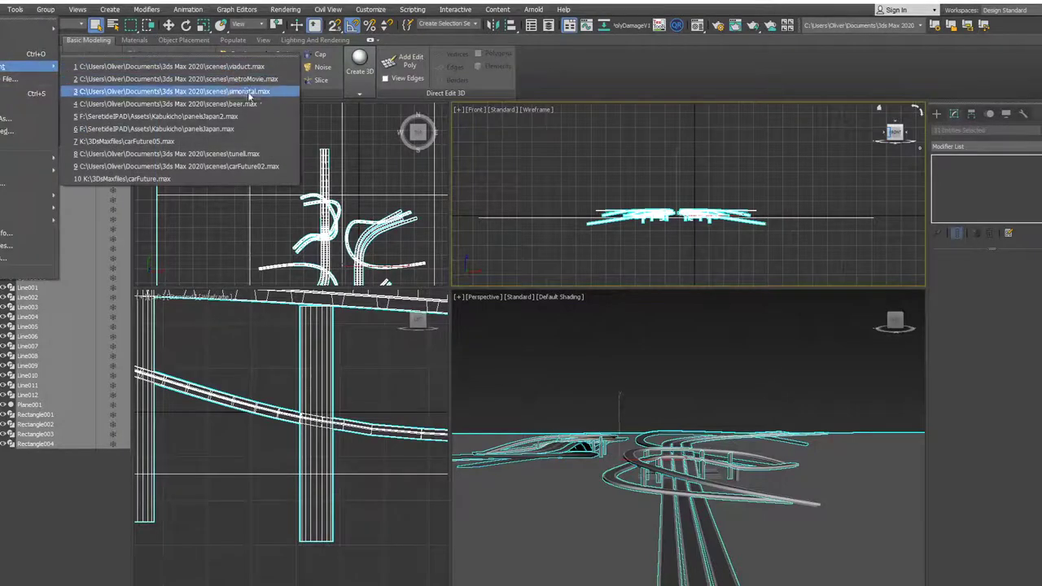
left_click(255, 118)
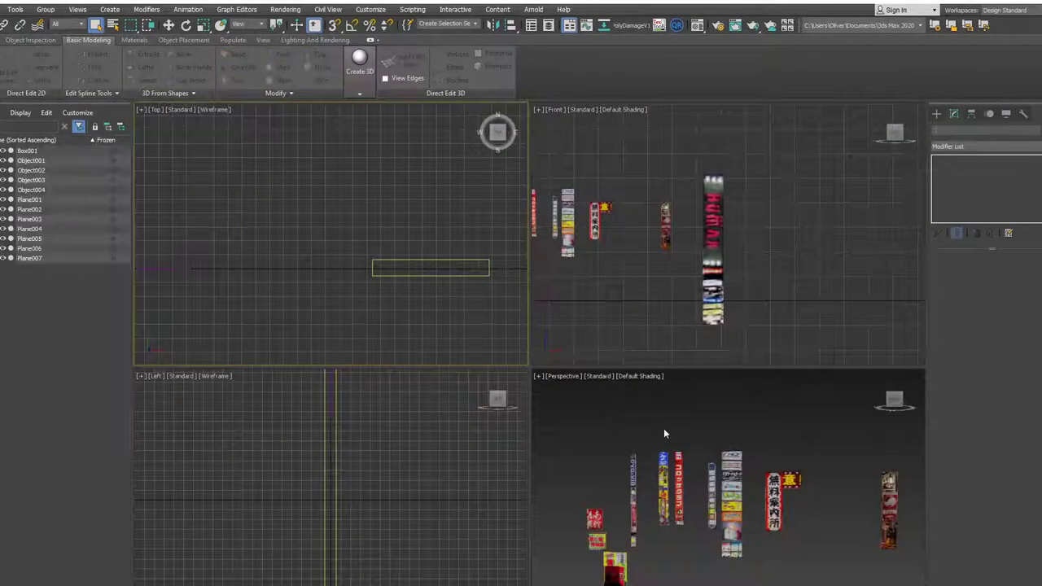
Select all the Japanese sign panels and export them to the project's _Garbage folder as the FBX file "JapanAdvertising panels".
scroll(665, 433, "down", 4)
middle_click_drag(664, 434, 612, 453)
scroll(658, 457, "up", 2)
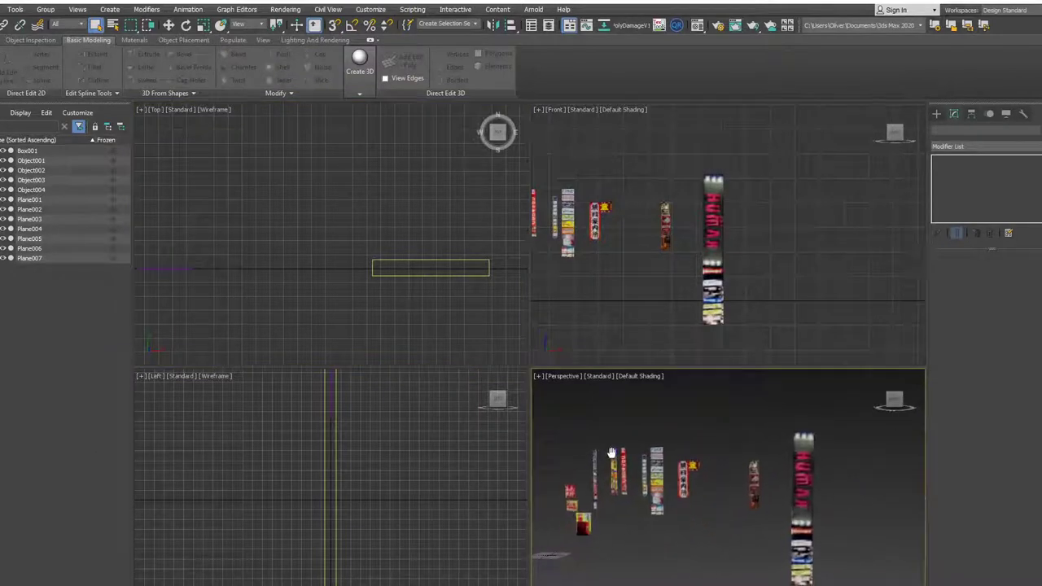
scroll(630, 258, "down", 2)
middle_click_drag(630, 257, 685, 264)
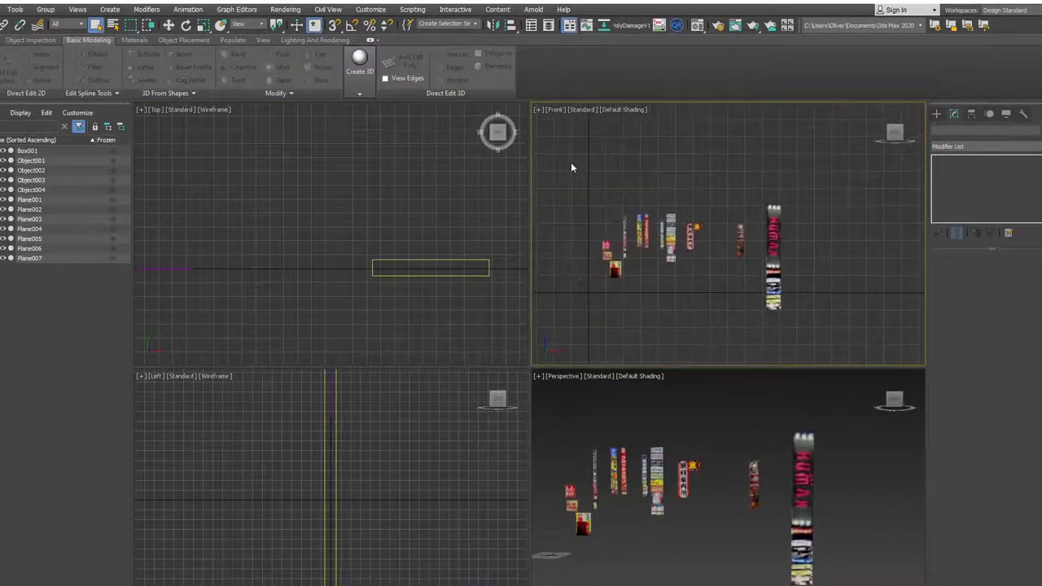
left_click_drag(842, 361, 847, 365)
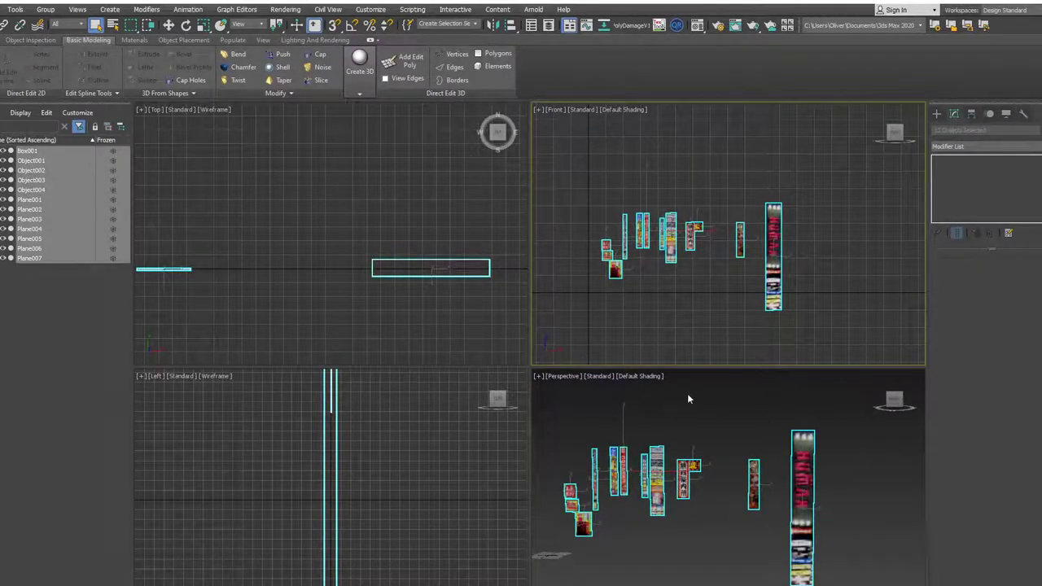
left_click(0, 10)
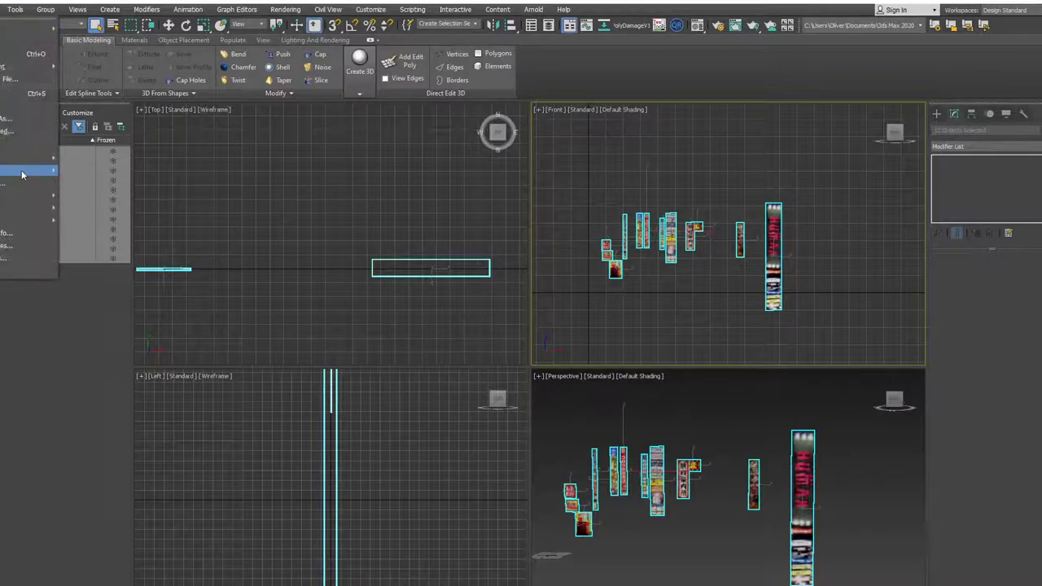
mouse_move(21, 173)
left_click(125, 186)
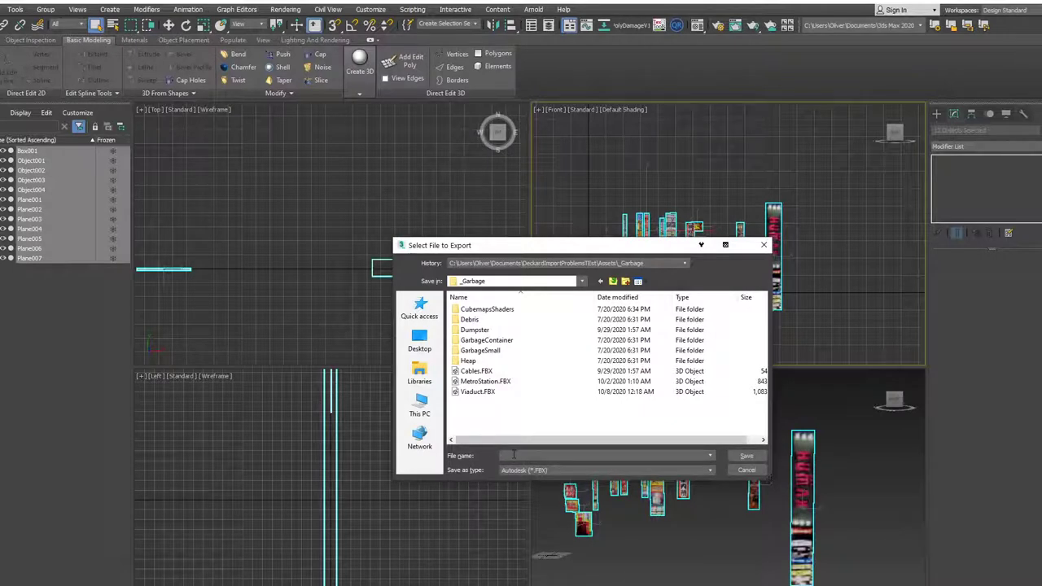
type("JapanAdvertising panels")
key("Return")
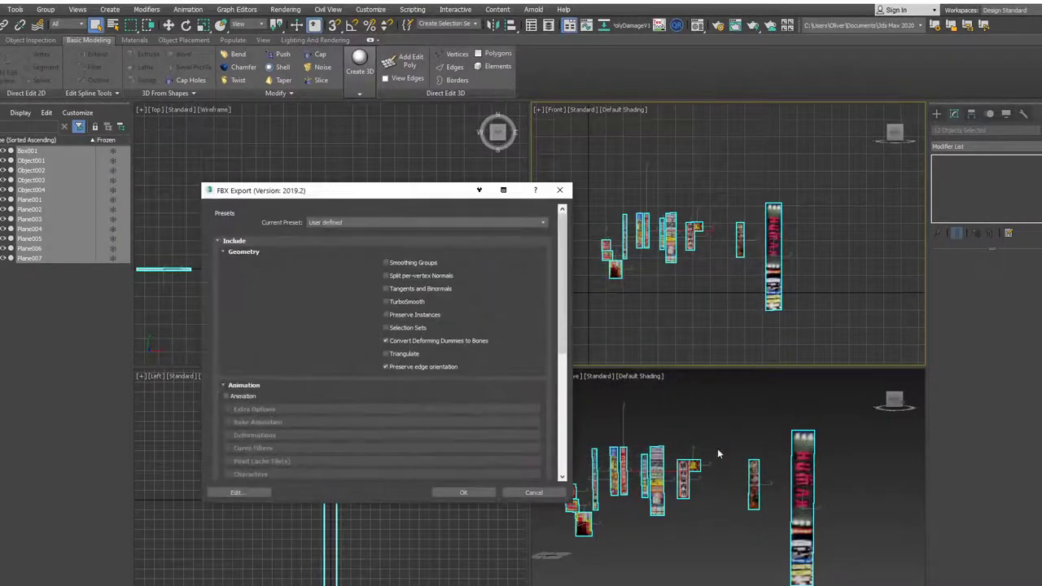
left_click(466, 493)
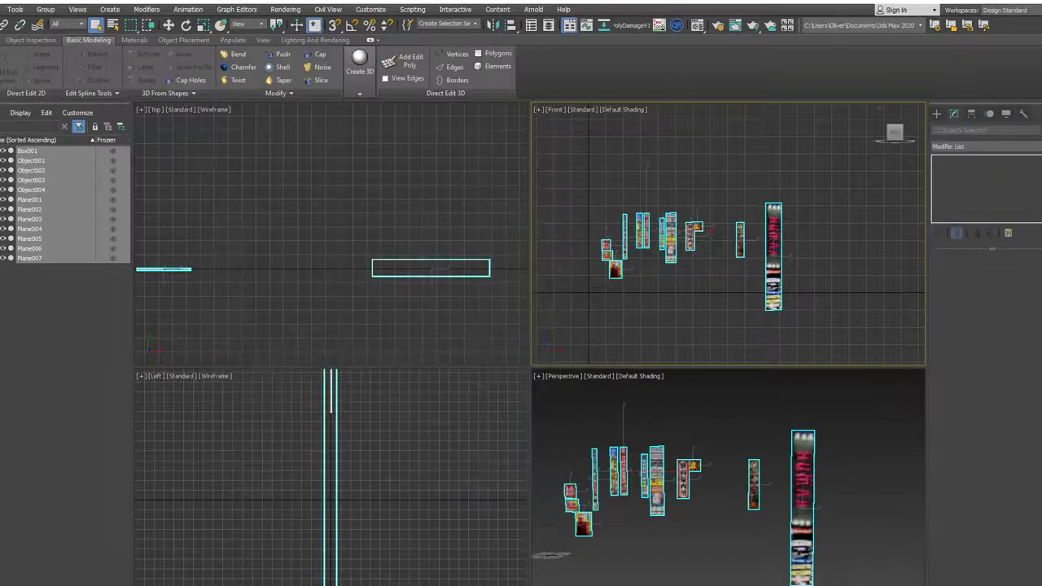
Switch back to Unity, examine the BoxBottels prefab from the _Garbage folder and its mytay_korobka box, and return to the city scene.
left_click(999, 3)
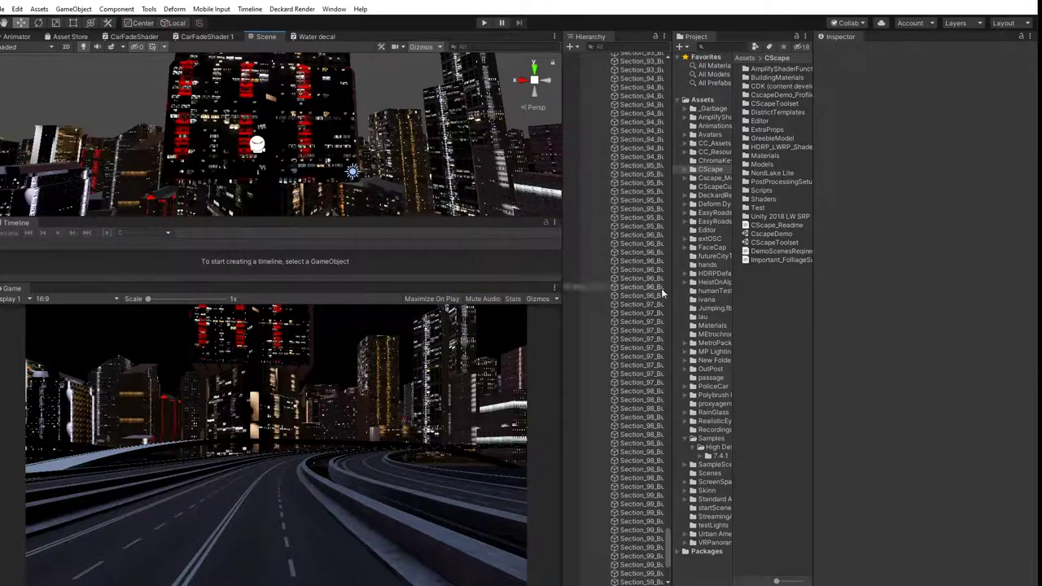
left_click(715, 108)
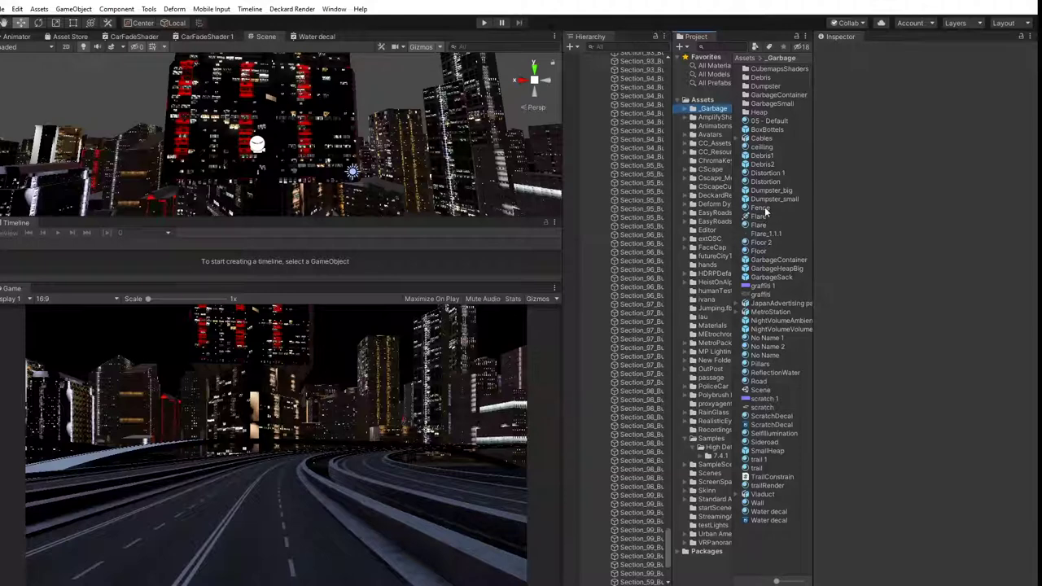
left_click(764, 130)
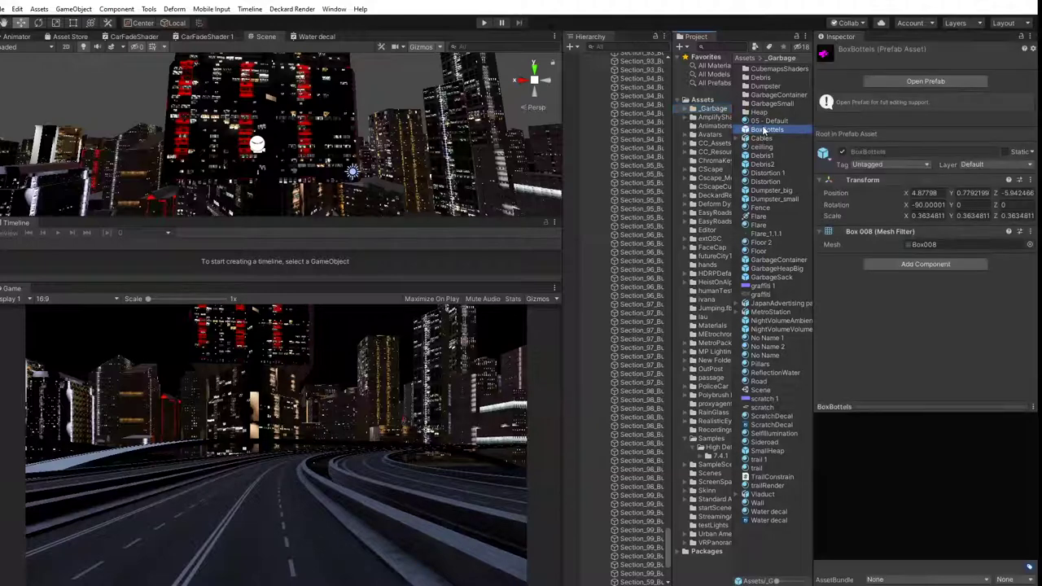
double_click(764, 130)
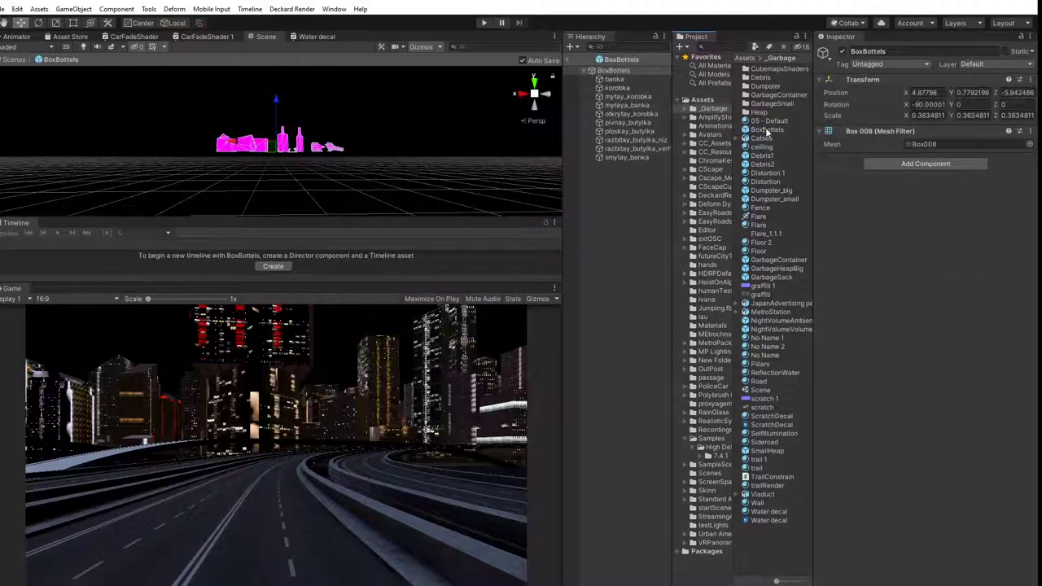
left_click(761, 138)
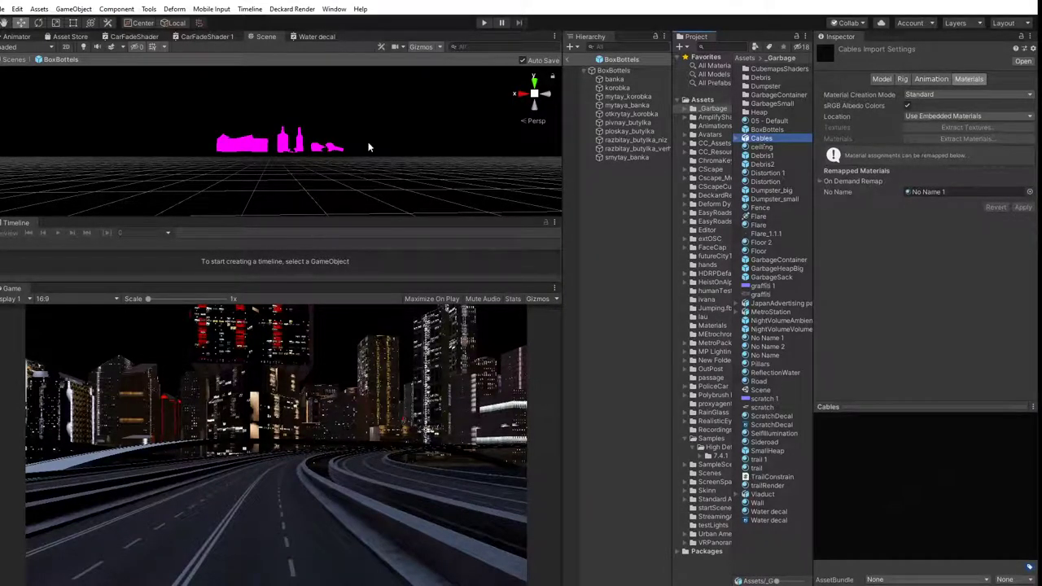
scroll(309, 160, "up", 5)
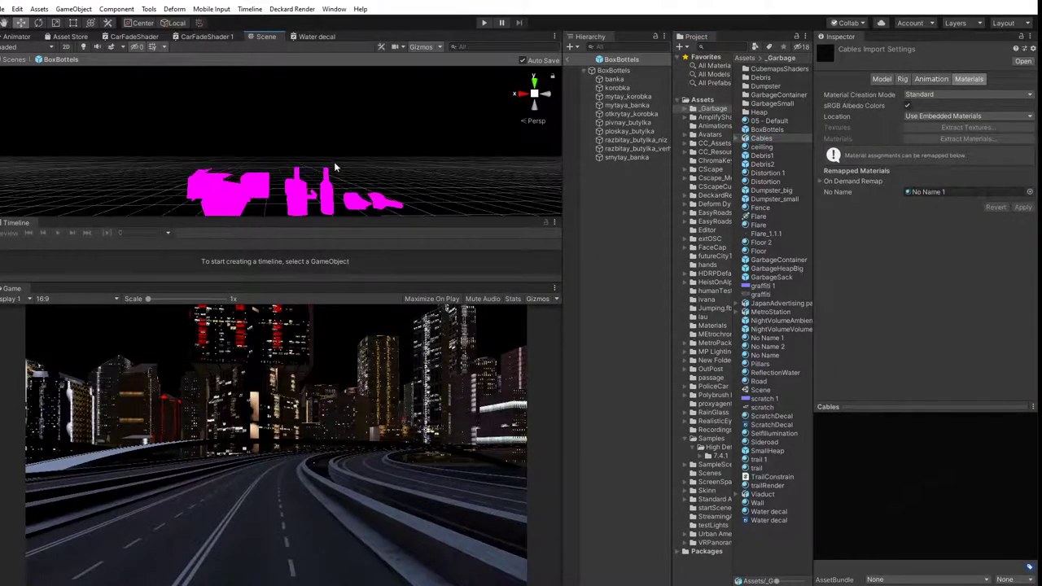
scroll(333, 167, "up", 5)
middle_click_drag(352, 171, 422, 149)
left_click_drag(314, 164, 514, 193, "alt")
left_click_drag(228, 173, 300, 178, "alt")
left_click(258, 189)
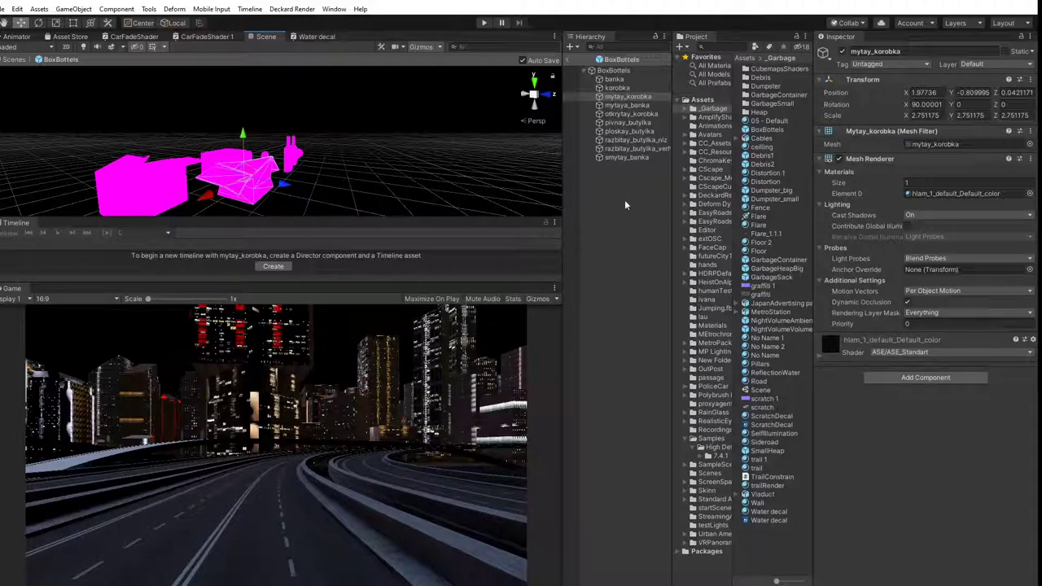
left_click(585, 70)
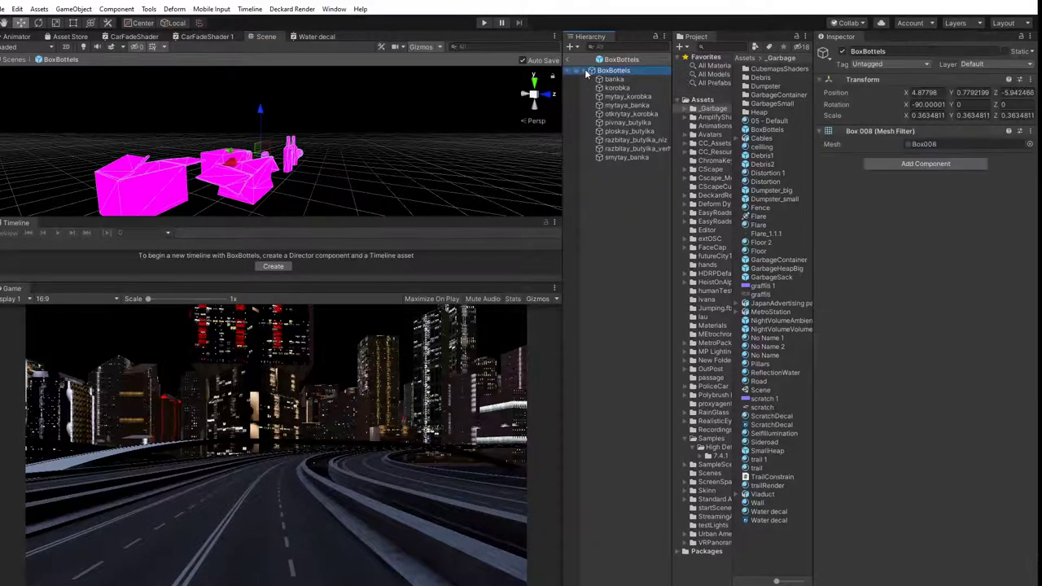
left_click(584, 70)
left_click(569, 60)
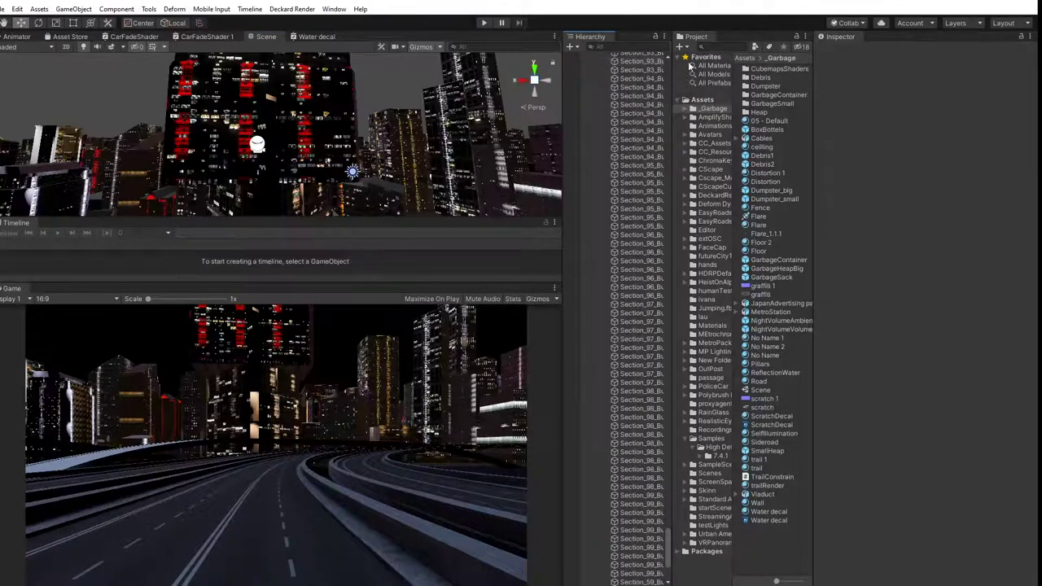
Search the project assets for "japan" and extract the materials of the JapanAdvertising panels model into the _Garbage folder.
left_click(724, 46)
type("ja")
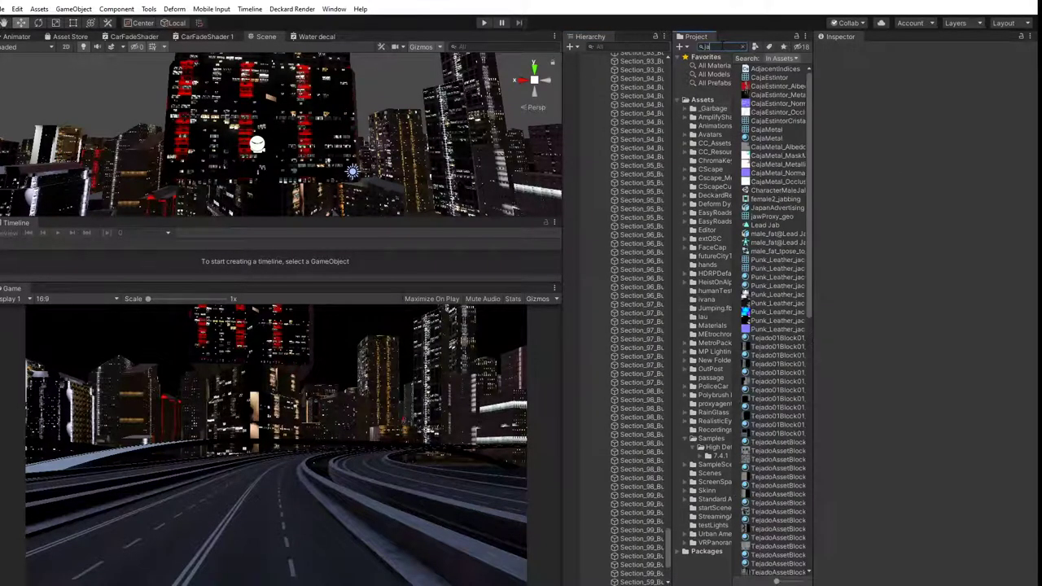
type("pan")
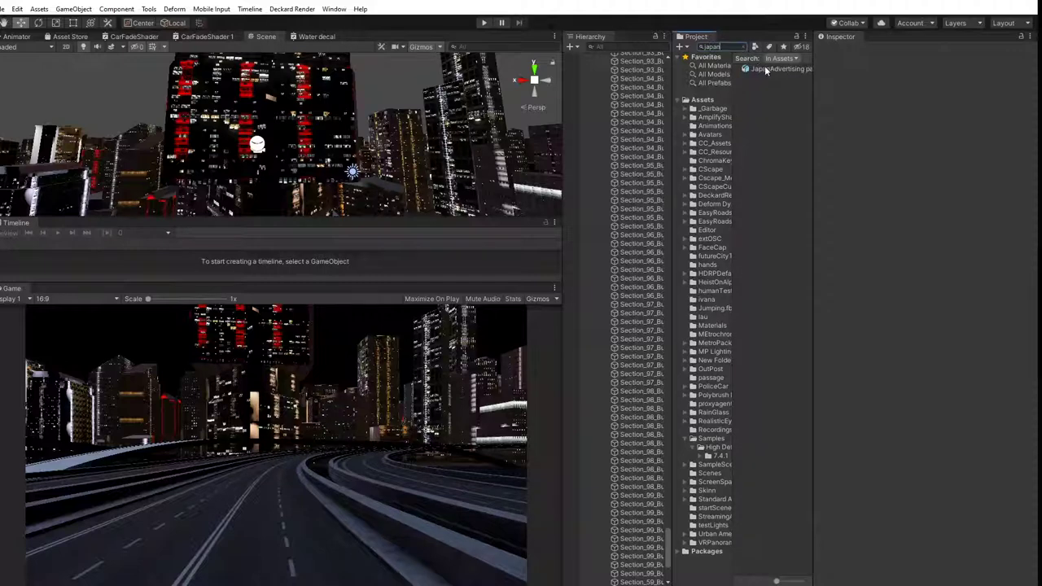
left_click(766, 70)
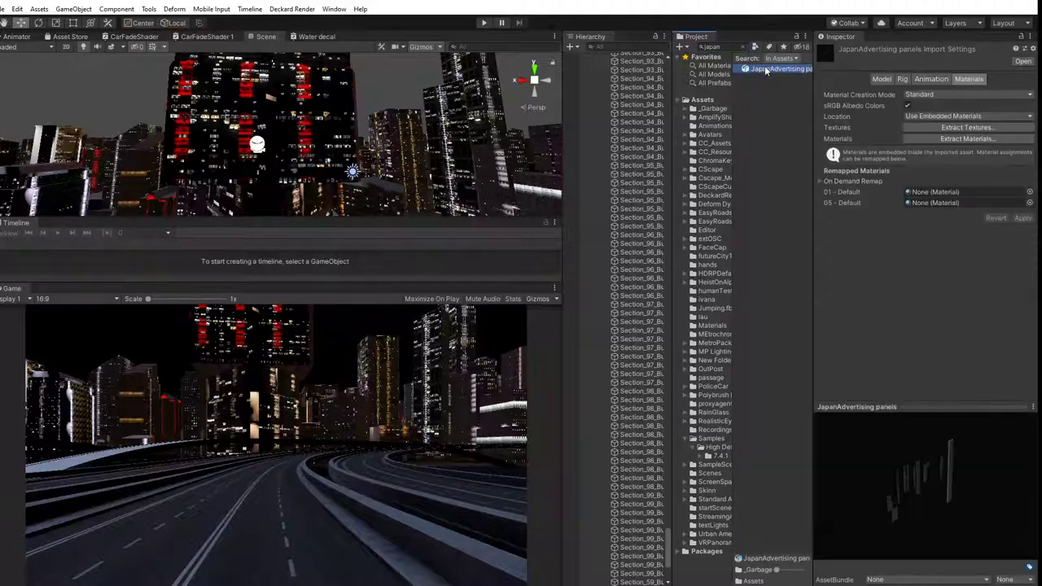
left_click(959, 139)
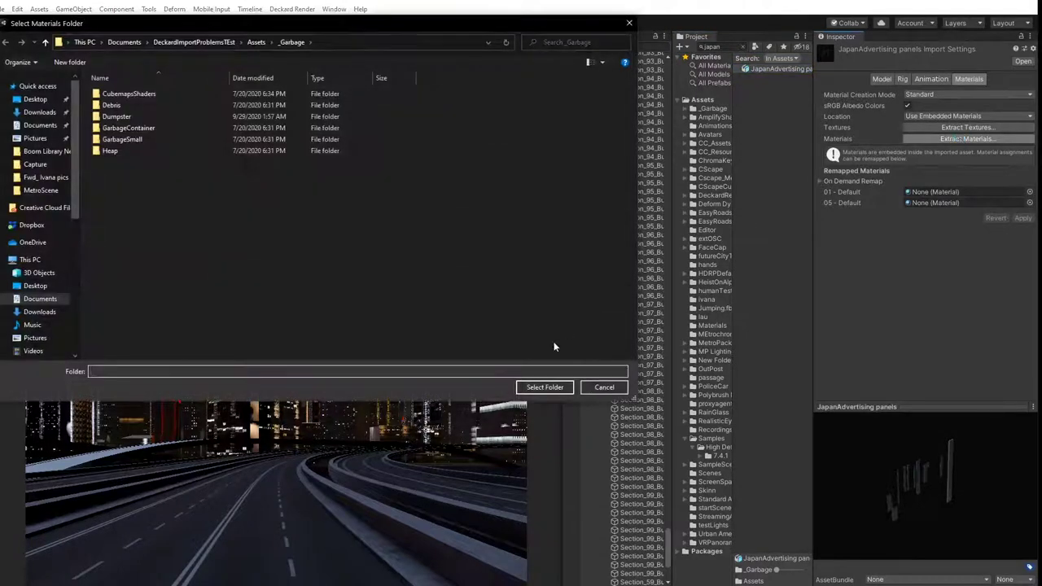
left_click(545, 388)
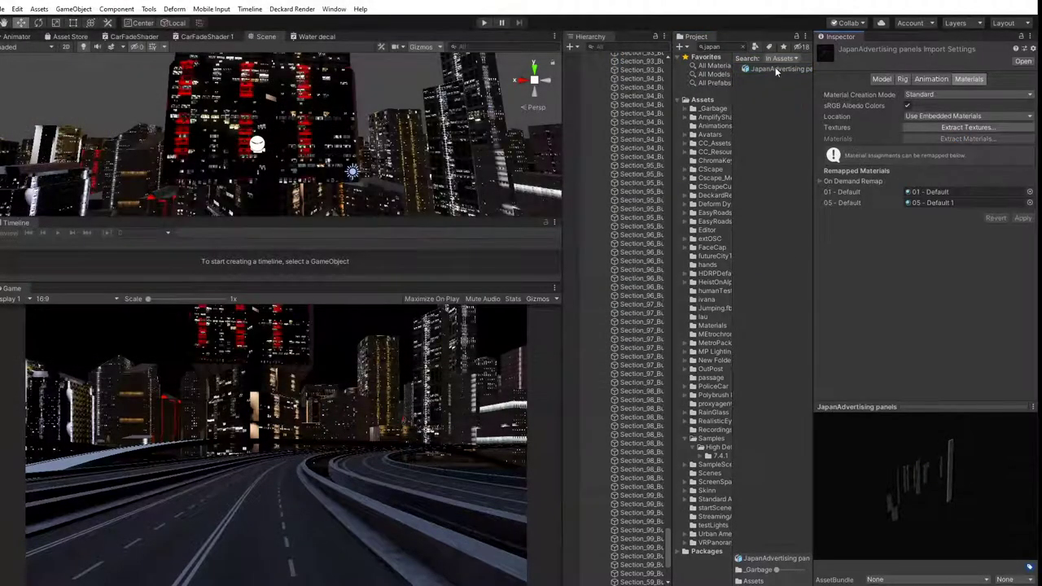
Place the JapanAdvertising panels model in the scene and move it along its Z axis to about -4.5, beside the viaduct.
left_click_drag(202, 189, 154, 183)
middle_click_drag(188, 168, 270, 165)
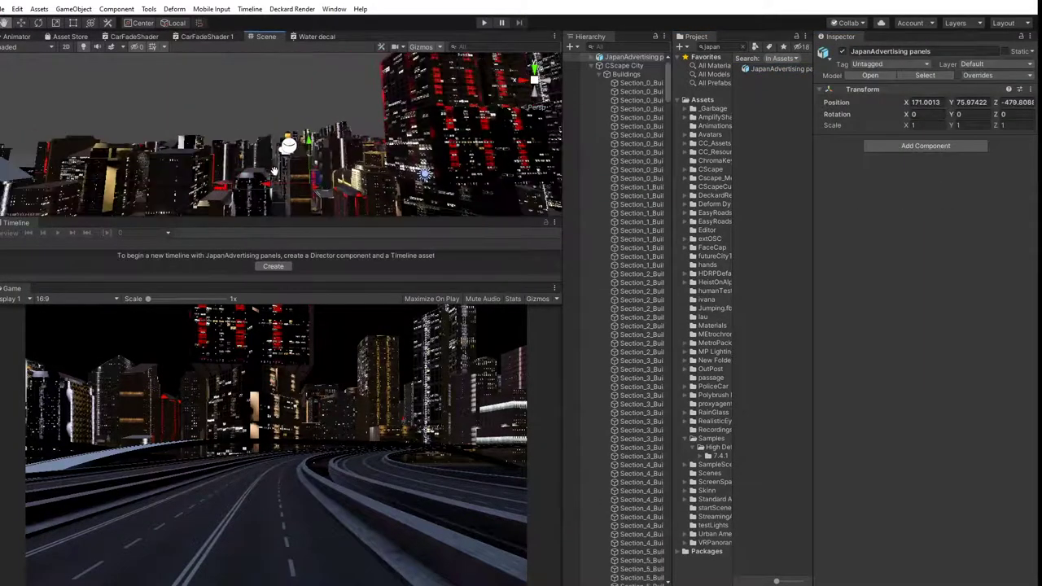
left_click_drag(187, 155, 391, 171, "alt")
mouse_move(253, 167)
middle_mouse_down()
mouse_move(202, 166)
mouse_move(260, 180)
middle_mouse_up()
scroll(261, 179, "down", 2)
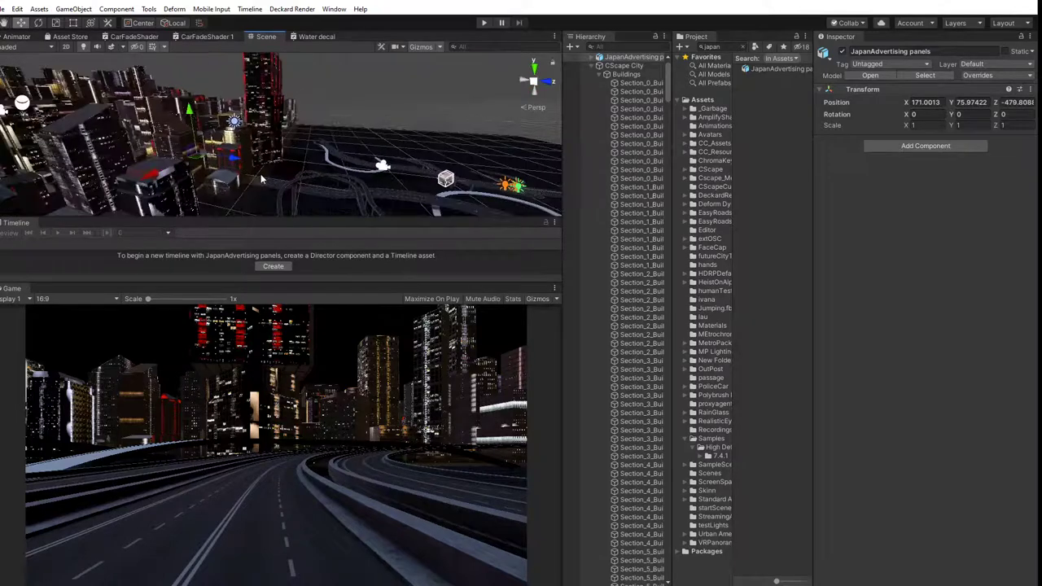
left_click_drag(253, 155, 356, 178)
scroll(348, 179, "up", 2)
middle_click_drag(348, 179, 293, 177)
left_click_drag(296, 168, 436, 185)
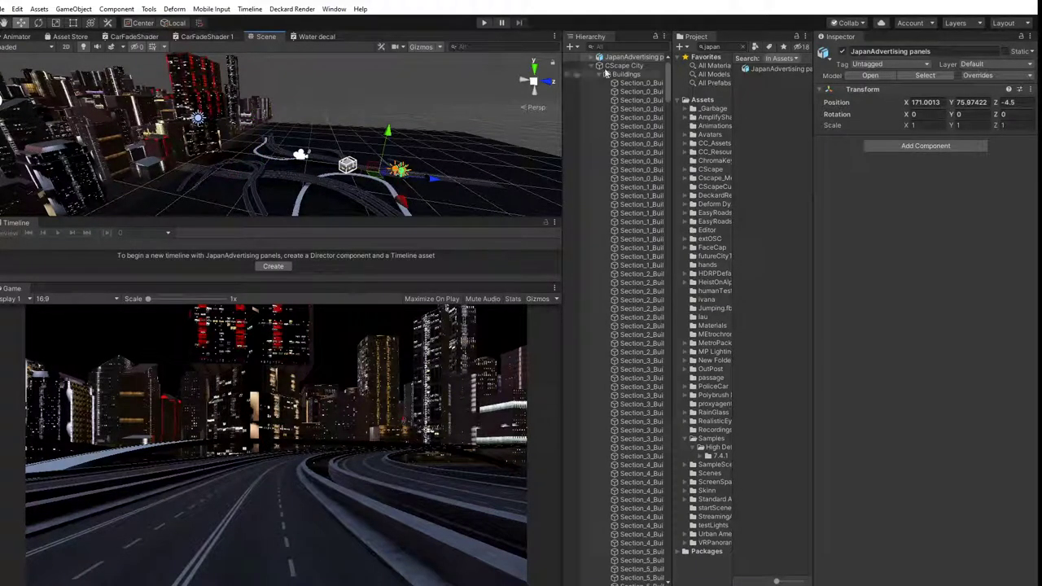
Scale the JapanAdvertising panels model up uniformly to about 219.5 so the signs stand as tall as the buildings.
double_click(626, 57)
scroll(305, 148, "up", 5)
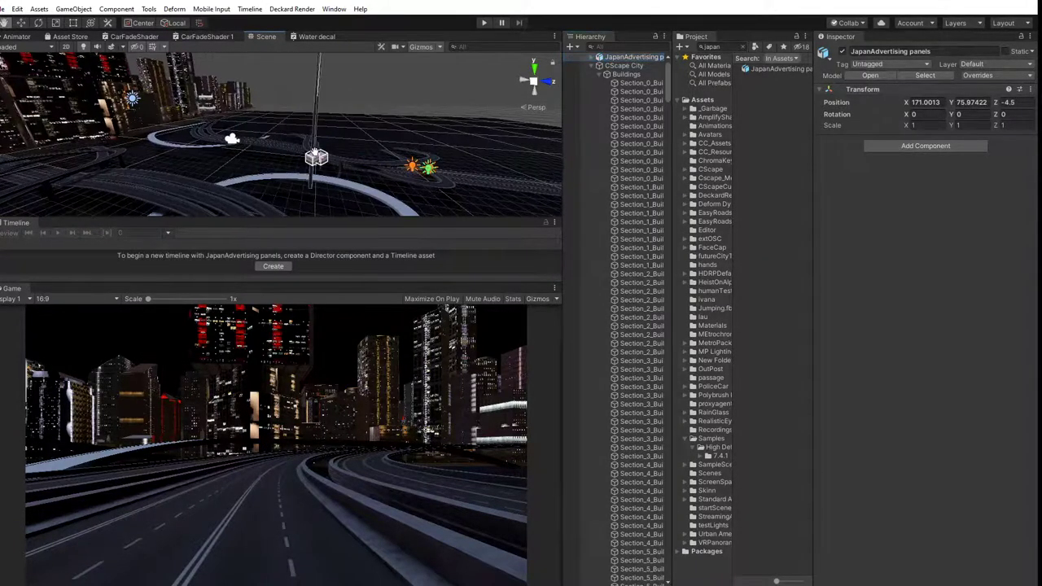
scroll(296, 160, "down", 6)
middle_click_drag(297, 159, 189, 194)
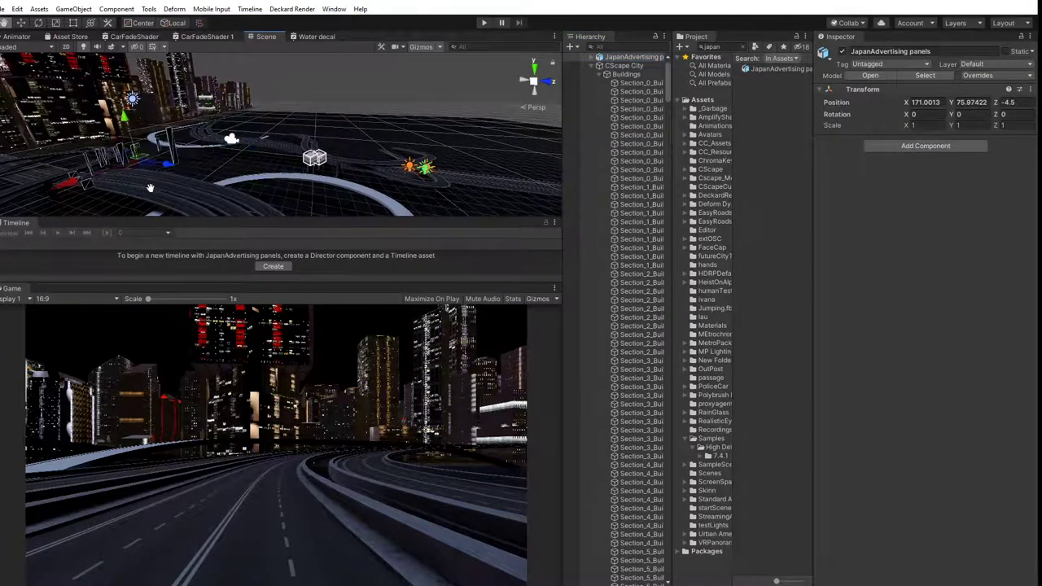
left_click_drag(342, 181, 146, 158, "alt")
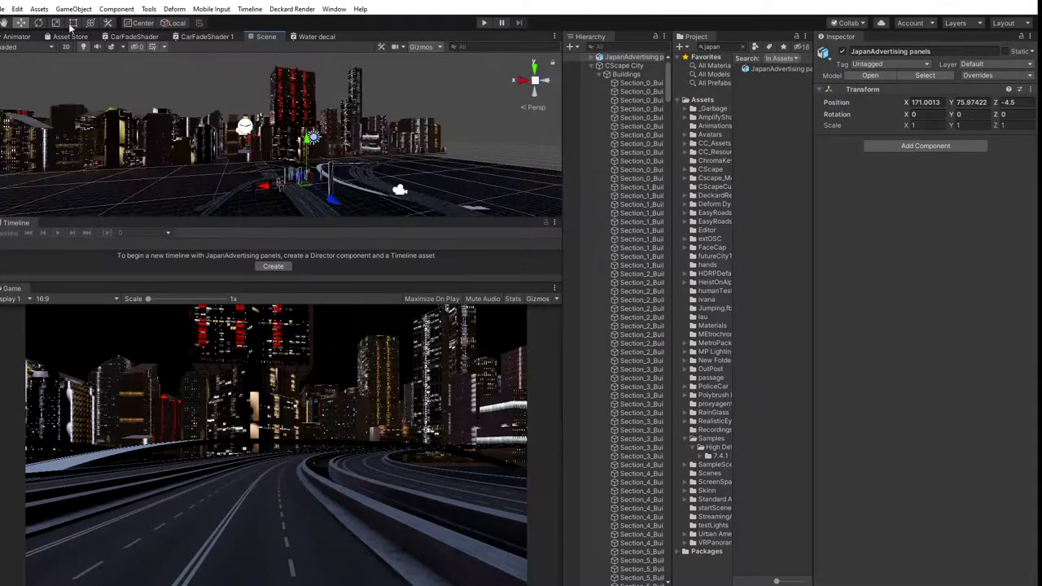
left_click(59, 24)
left_click_drag(303, 187, 317, 435)
scroll(306, 119, "down", 3)
scroll(307, 121, "down", 10)
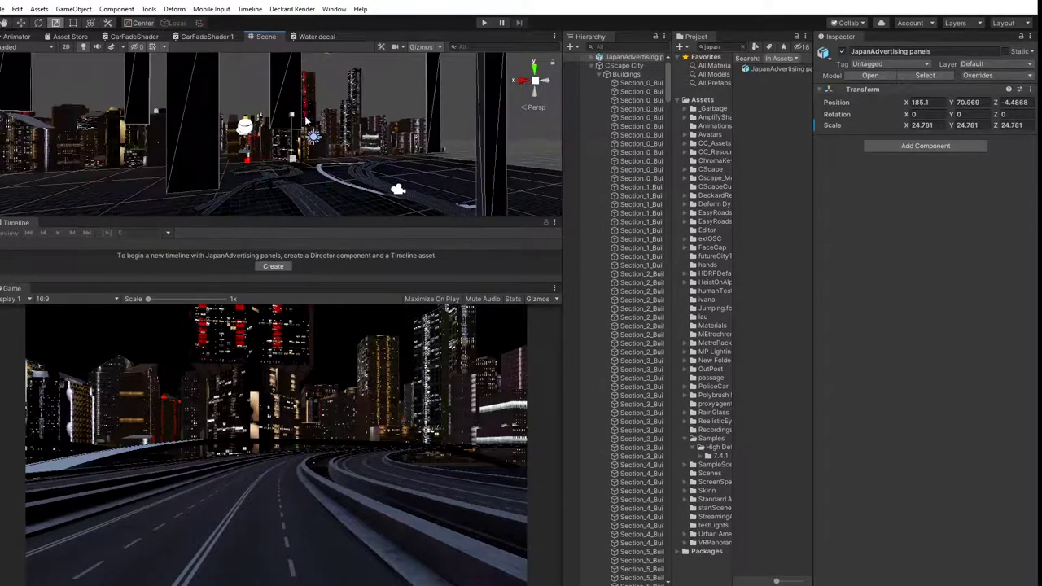
middle_click_drag(301, 178, 347, 220)
left_click_drag(325, 180, 329, 520)
left_click(23, 23)
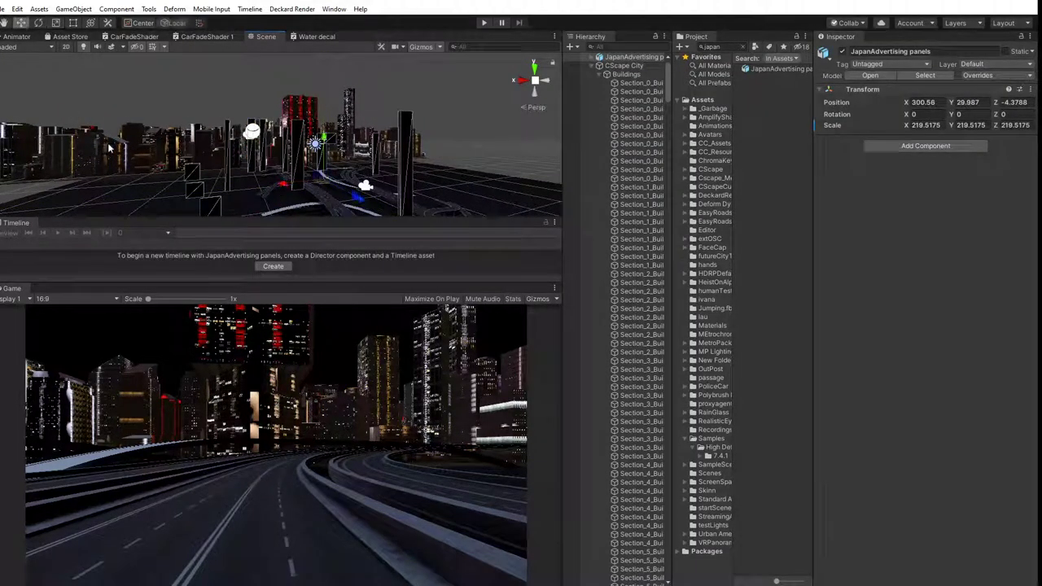
Move the JapanAdvertising panels model across the ground to about X 94, Z -239.9, beside the city buildings.
left_click_drag(109, 150, 397, 233, "alt")
middle_click_drag(216, 176, 340, 167)
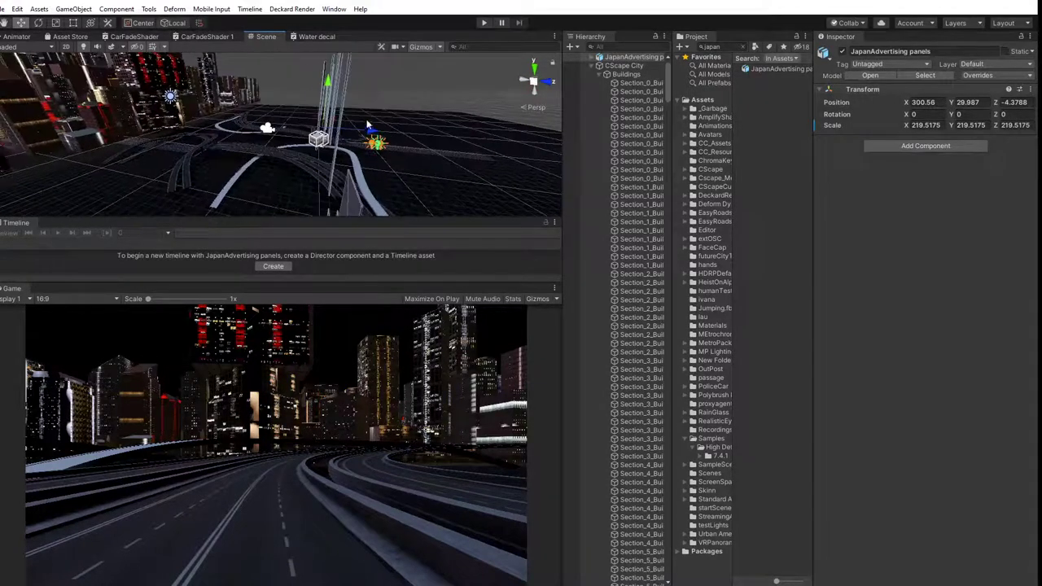
left_click_drag(358, 133, 259, 118)
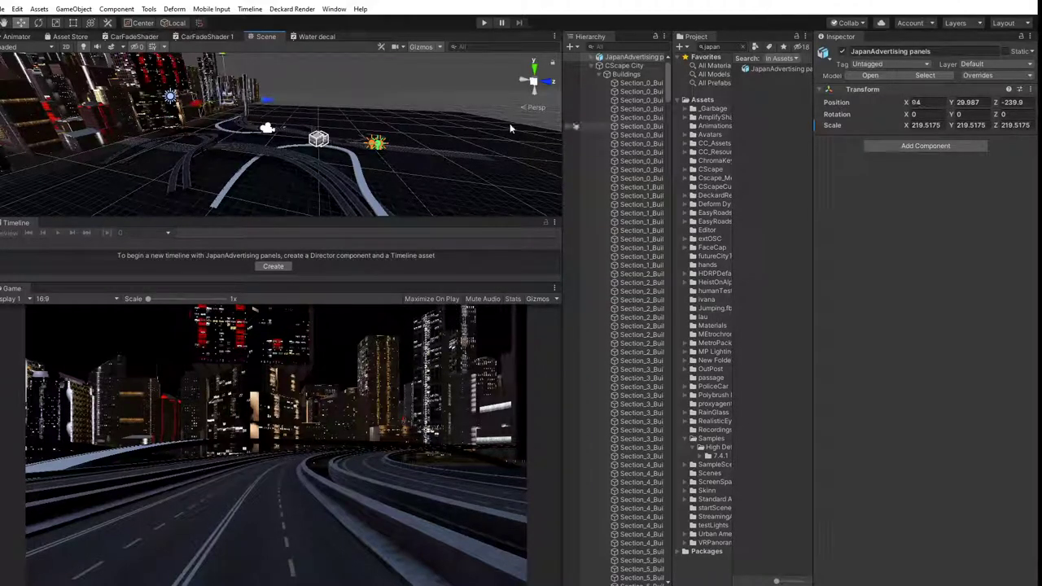
Select the Object002 sign panel in the scene and examine its 05 - Default 1 material settings down to the emission inputs.
scroll(259, 87, "up", 3)
scroll(259, 90, "up", 4)
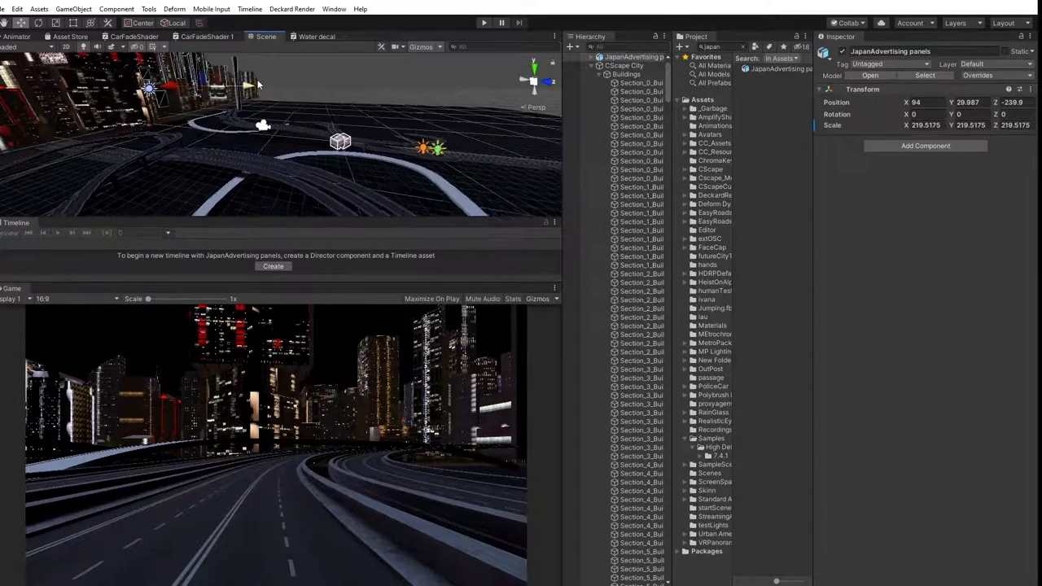
left_click(141, 107)
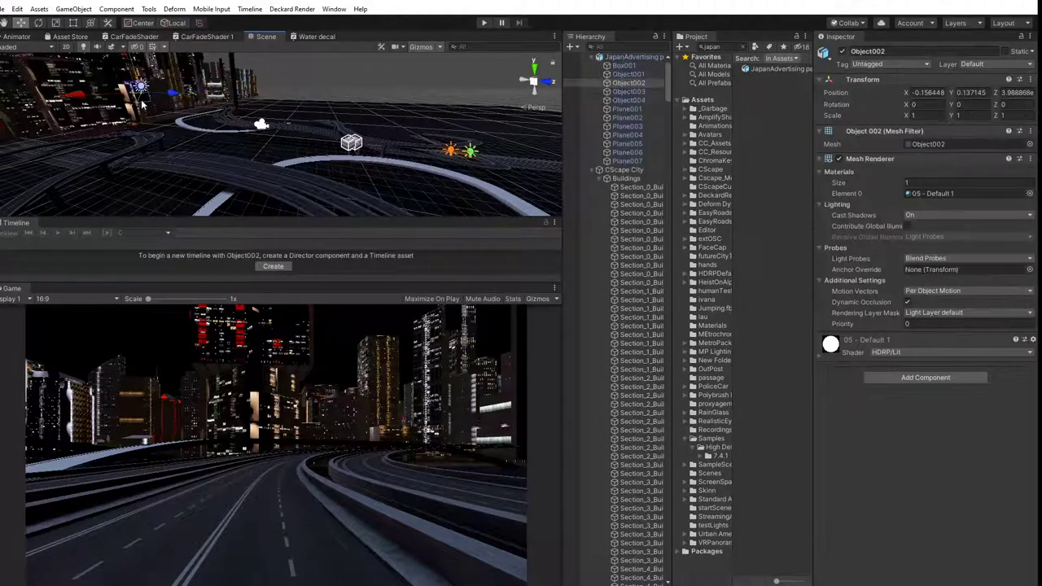
left_click(820, 356)
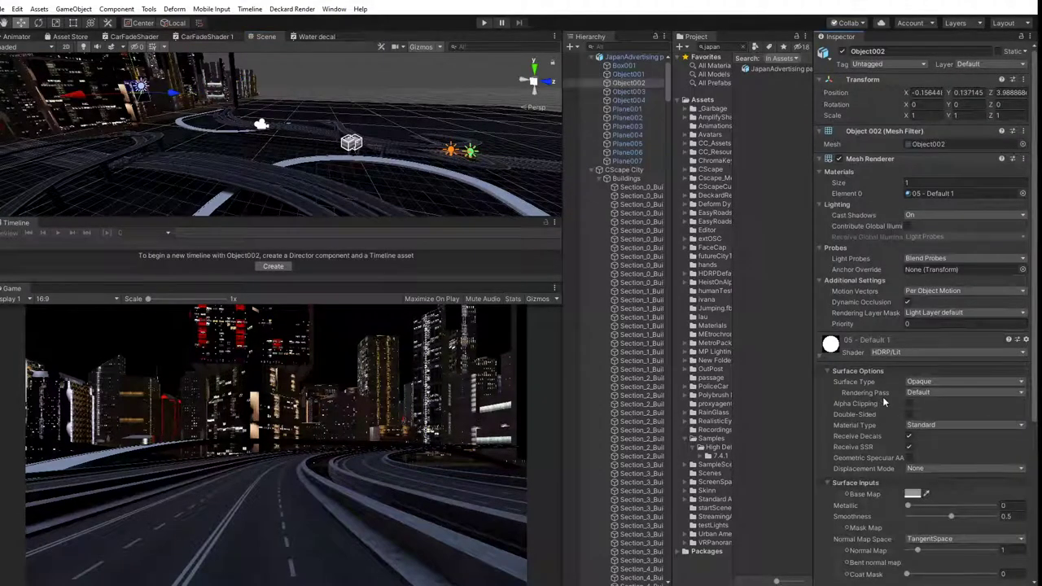
scroll(883, 397, "down", 5)
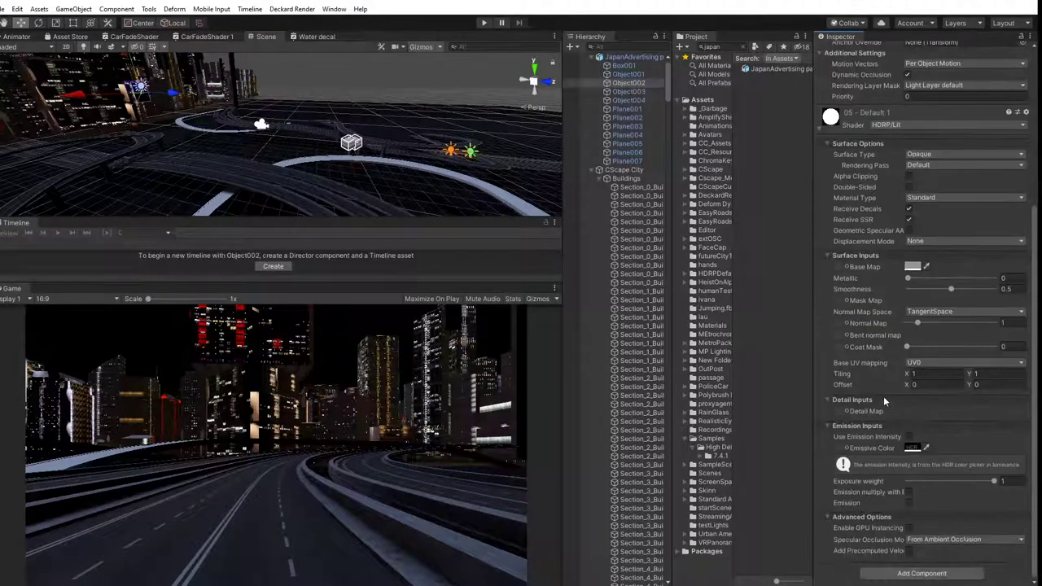
Start extracting the embedded textures of the JapanAdvertising panels model from its import settings.
left_click(768, 71)
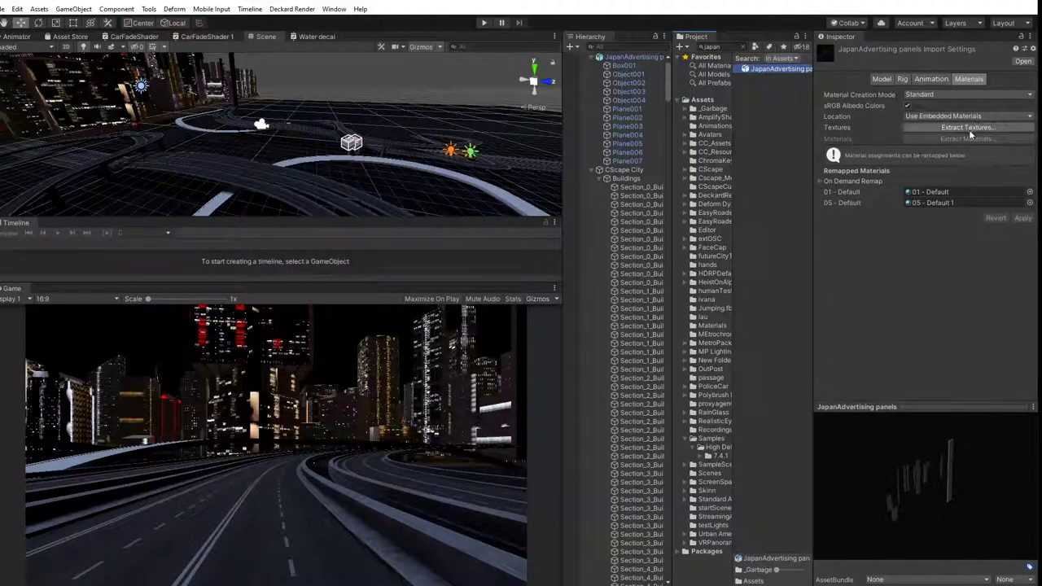
left_click(974, 128)
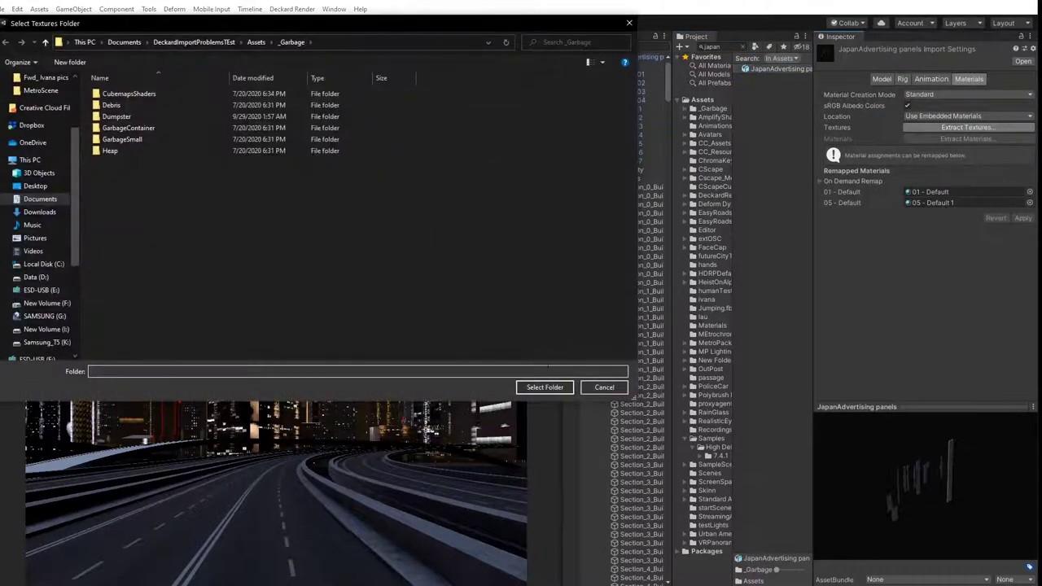
Extract the textures of the JapanAdvertising panels model into the _Garbage folder and select the model asset.
left_click(548, 389)
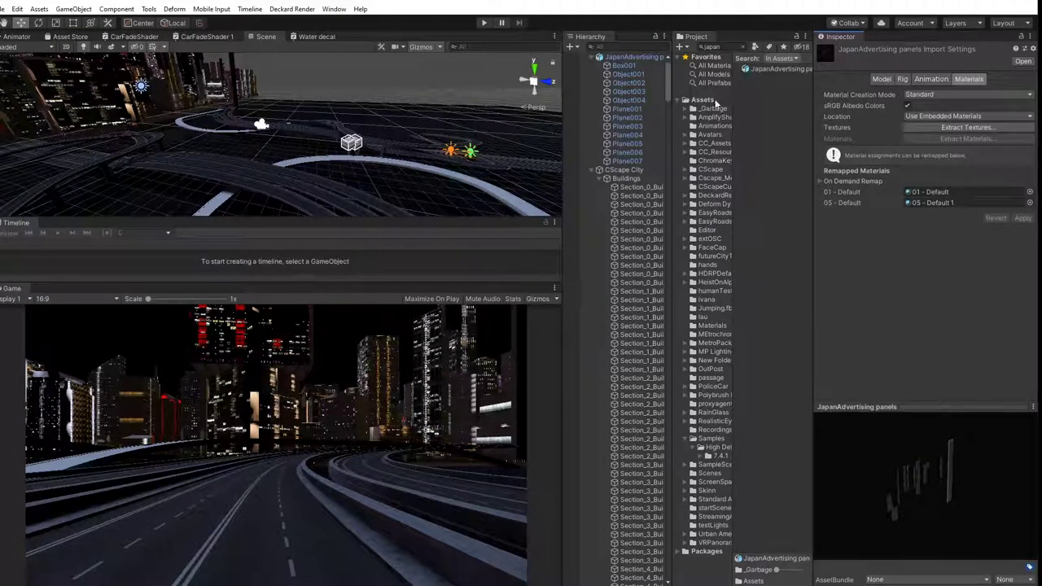
left_click(763, 69)
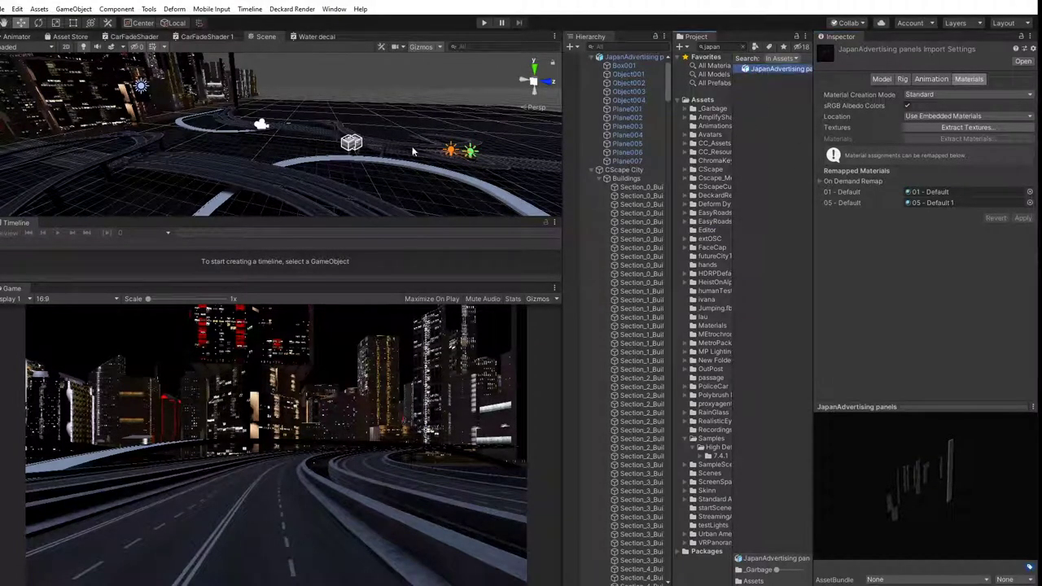
Select the Box001 advertising panel in the scene and expand the settings of its 01 - Default material.
middle_click_drag(210, 99, 232, 101)
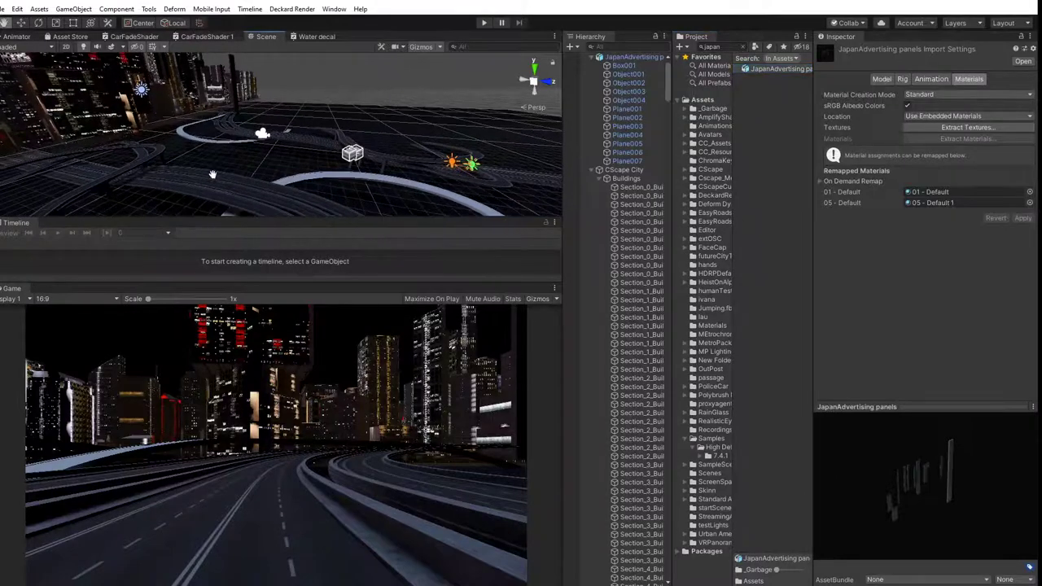
left_click(237, 96)
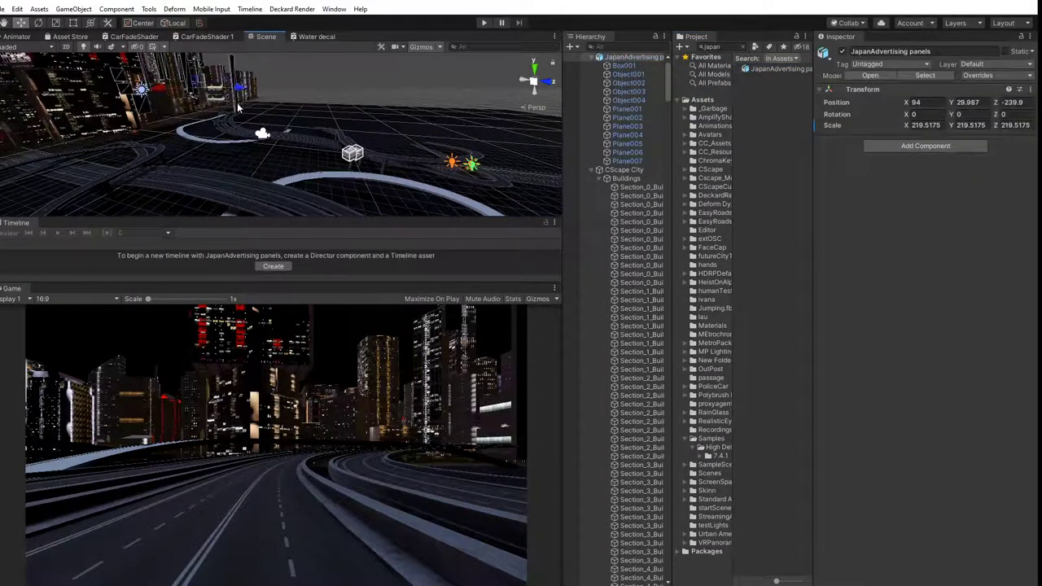
left_click(241, 107)
left_click(237, 100)
left_click(237, 106)
left_click(237, 106)
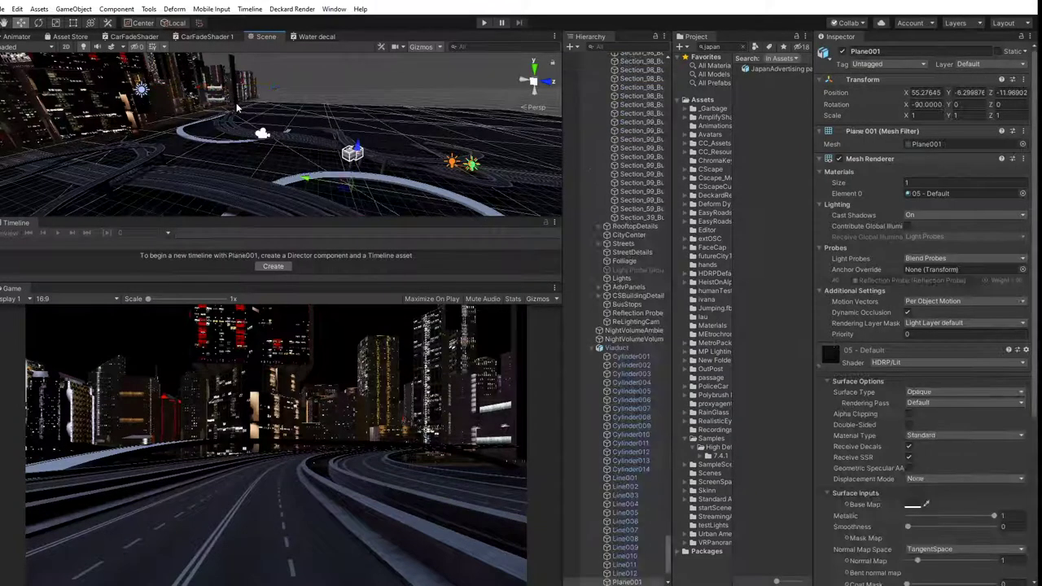
left_click(235, 101)
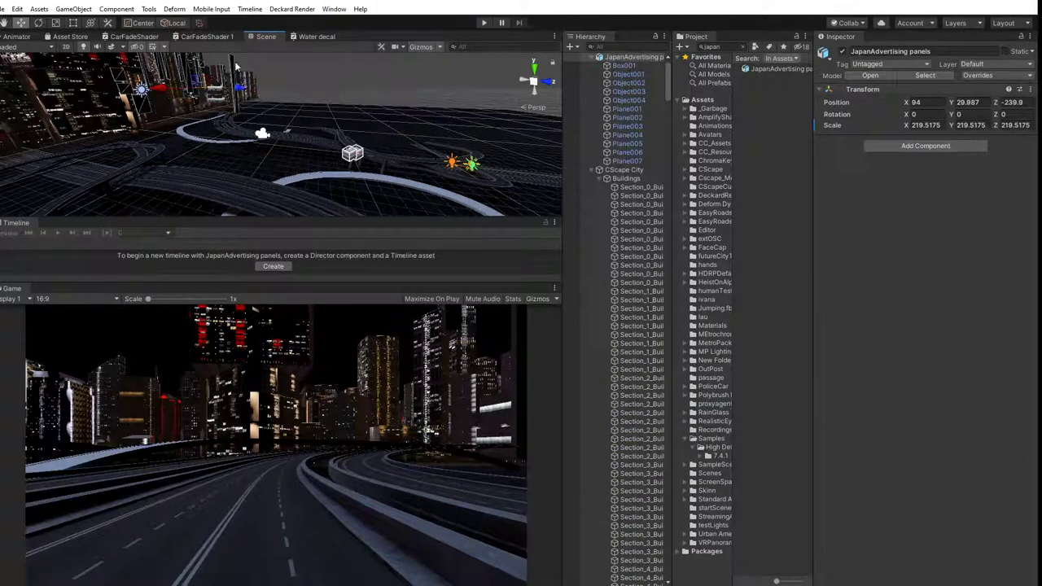
left_click(235, 65)
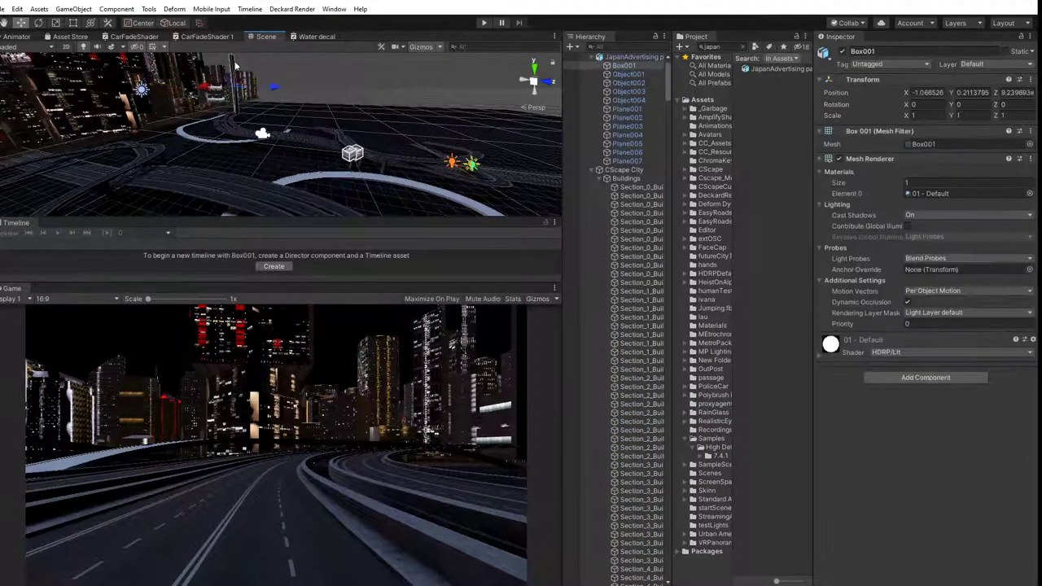
left_click(822, 355)
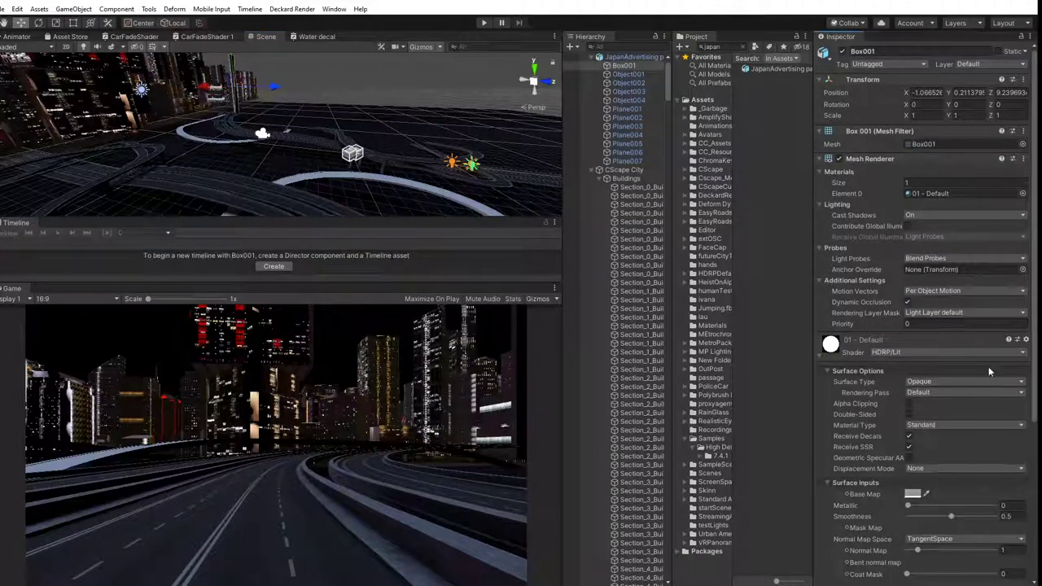
Locate the 01 - Default material's folder and assign the KABU2 texture as Box001's emissive colour map.
left_click(927, 194)
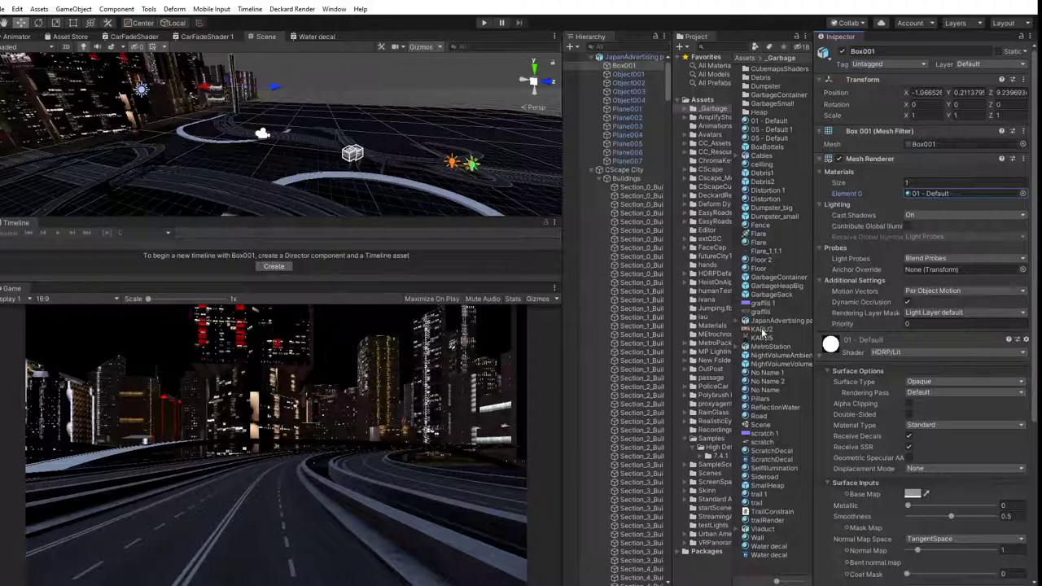
left_click_drag(763, 332, 839, 498)
scroll(880, 505, "down", 7)
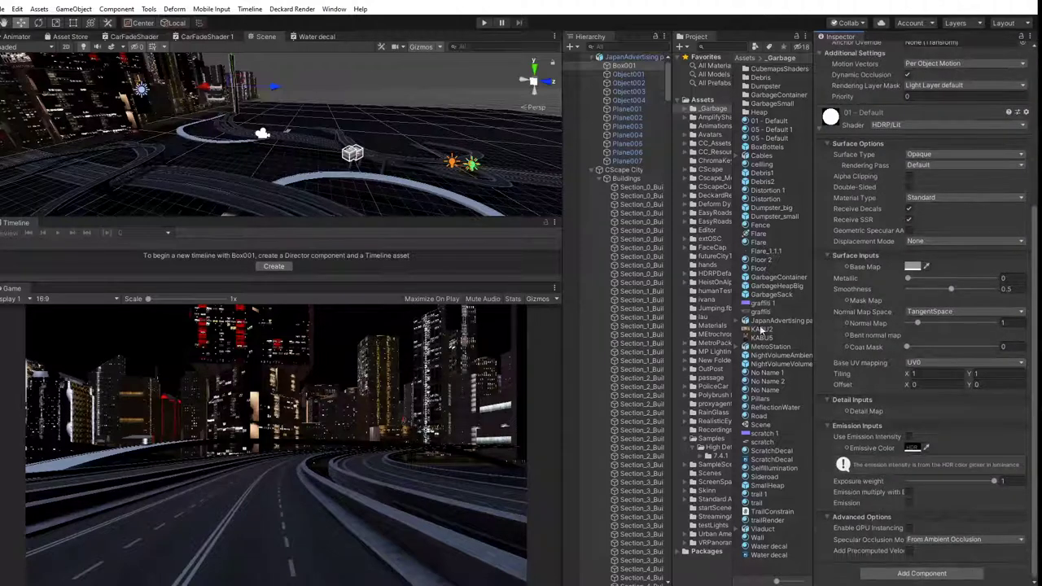
left_click_drag(759, 330, 844, 449)
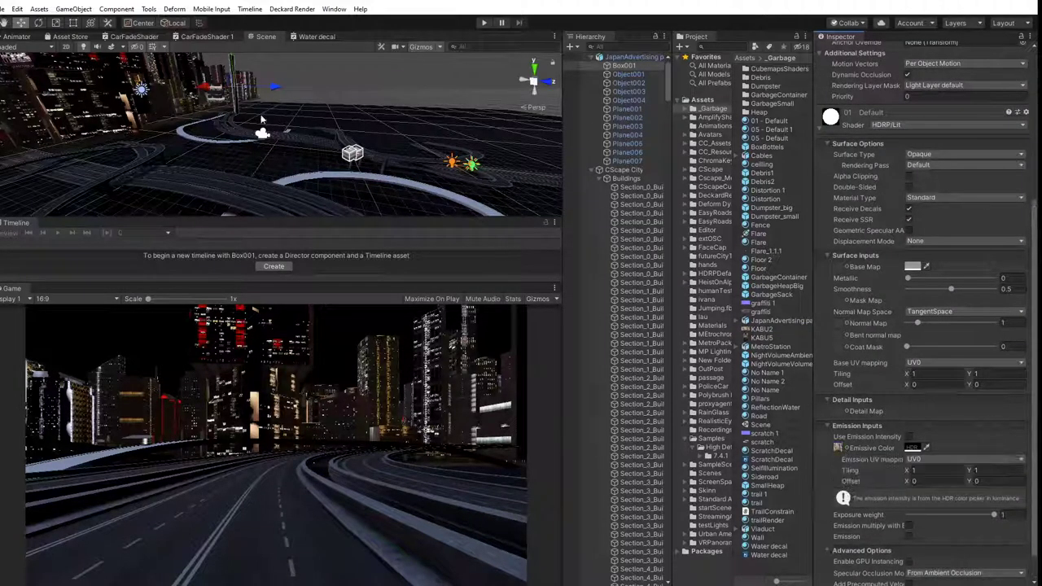
Set the emissive colour of Box001's material to white (255, 255, 255) and replace its emissive map with KABU5.
scroll(226, 122, "up", 5)
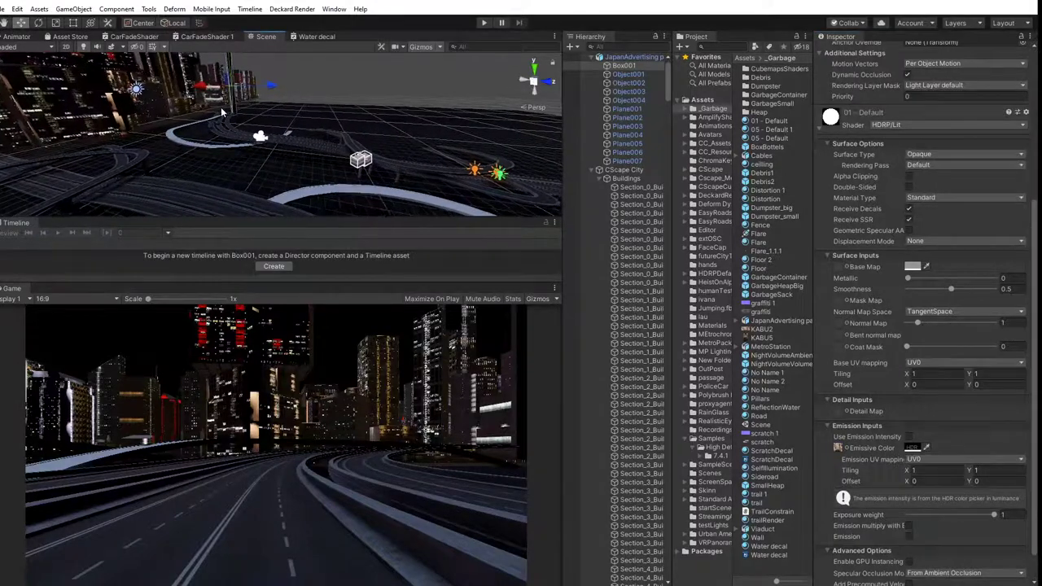
scroll(228, 104, "up", 8)
middle_click_drag(243, 103, 313, 149)
scroll(307, 132, "down", 3)
left_click(912, 448)
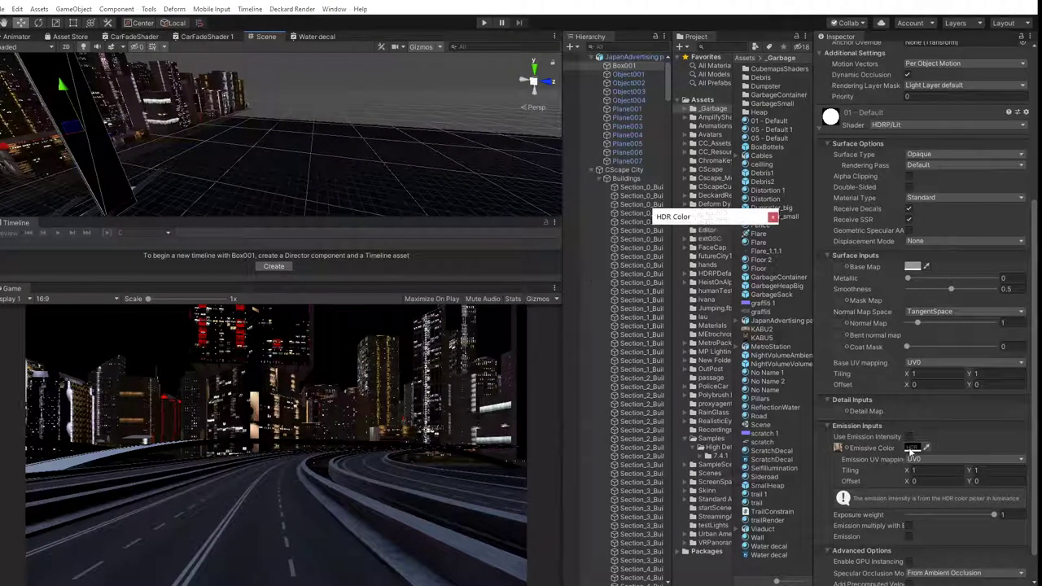
left_click_drag(691, 337, 632, 216)
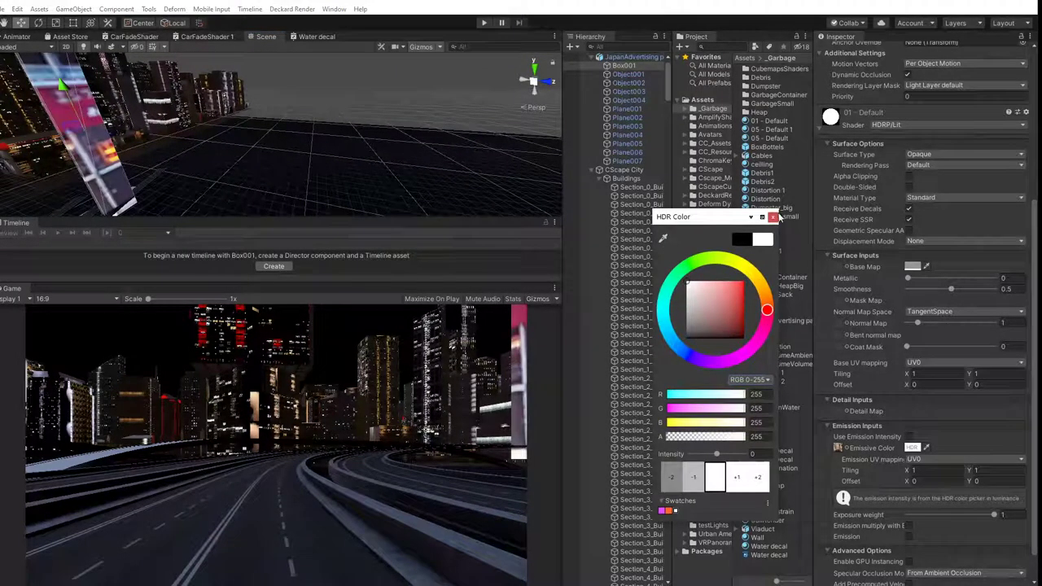
left_click(774, 217)
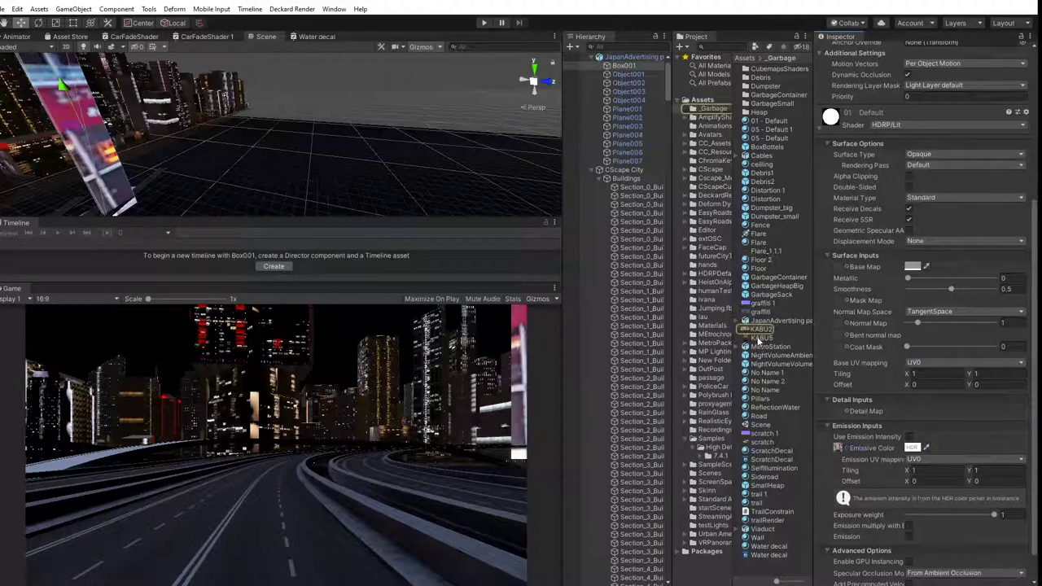
left_click_drag(758, 340, 841, 452)
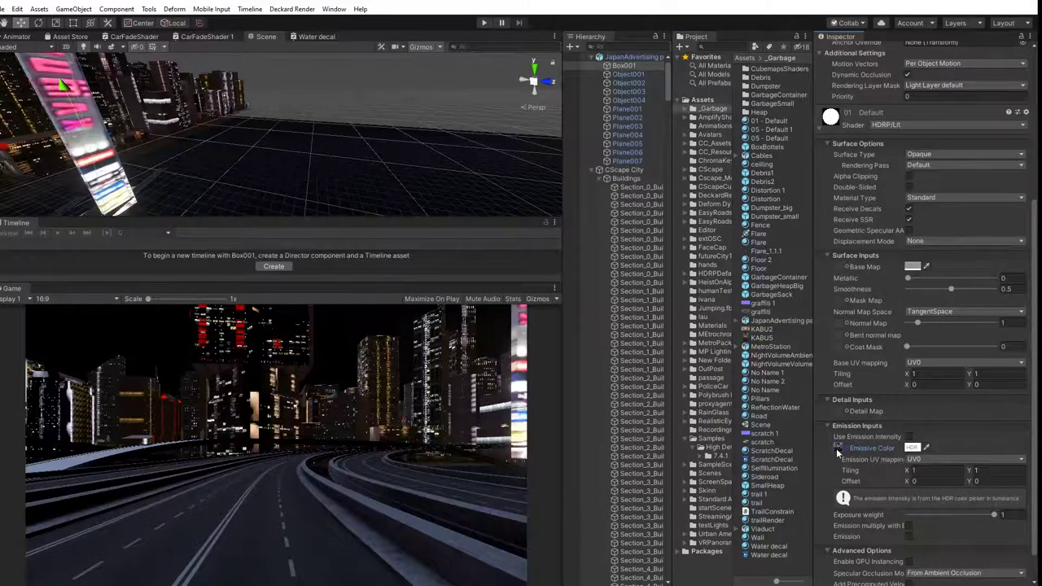
Select the Plane006 advertising panel and assign the KABU2 texture as the emissive map of its 05 - Default 1 material.
scroll(157, 130, "down", 8)
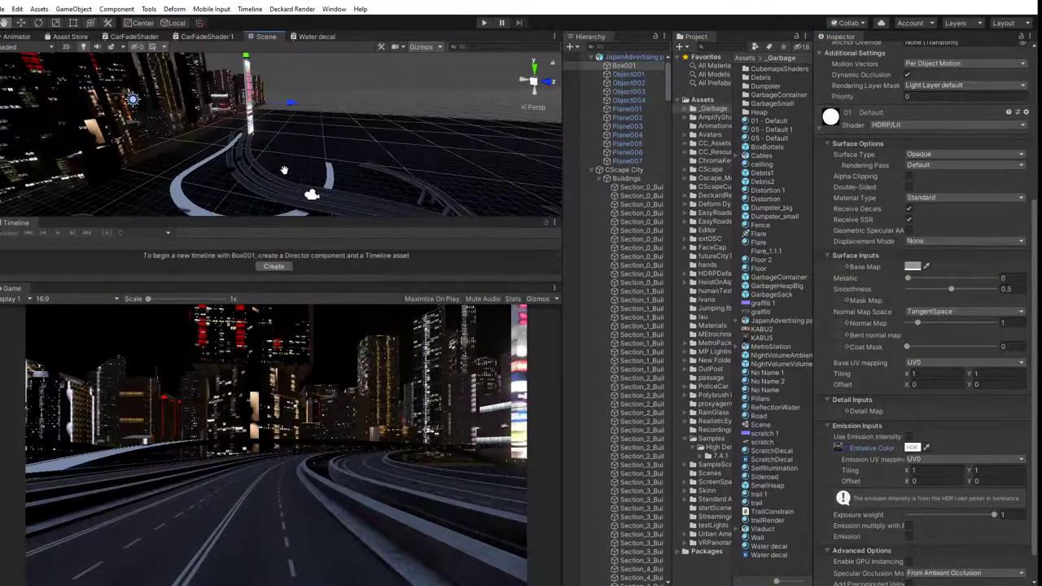
middle_click_drag(286, 169, 271, 170)
left_click_drag(272, 174, 247, 166, "alt")
middle_click_drag(247, 167, 146, 127)
scroll(200, 114, "up", 3)
middle_click_drag(208, 116, 238, 167)
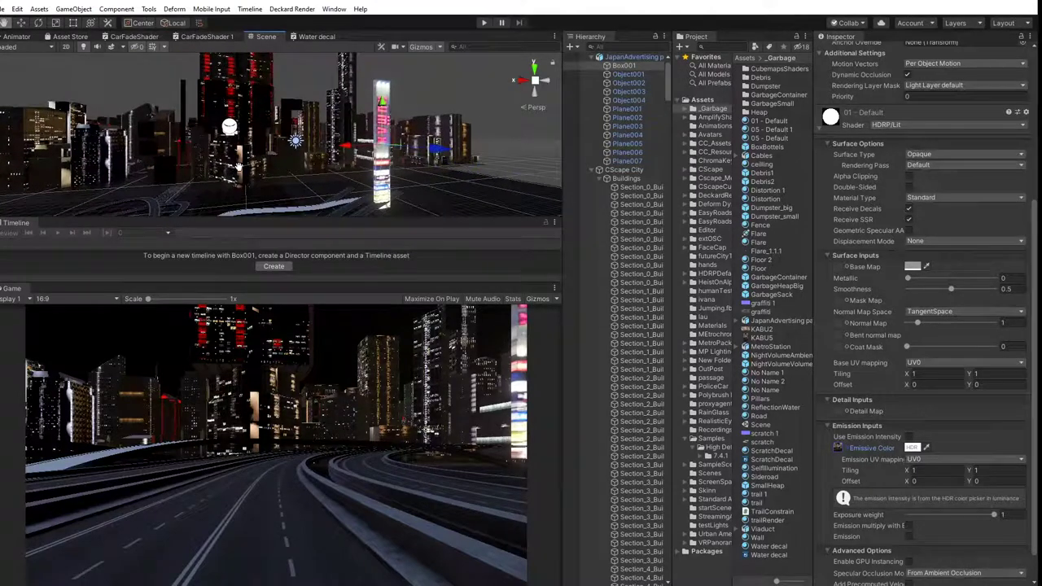
left_click(287, 118)
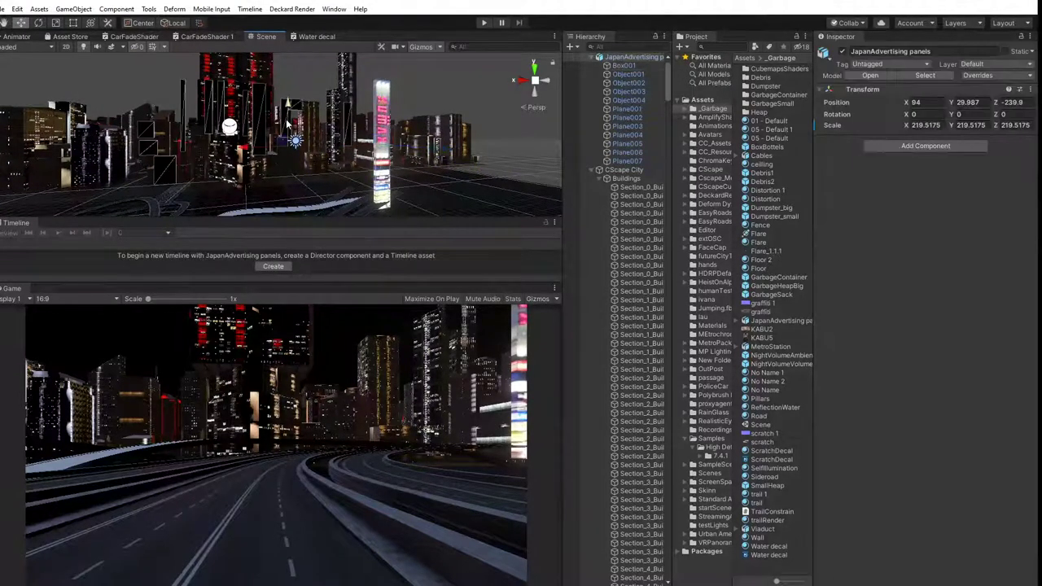
left_click(348, 127)
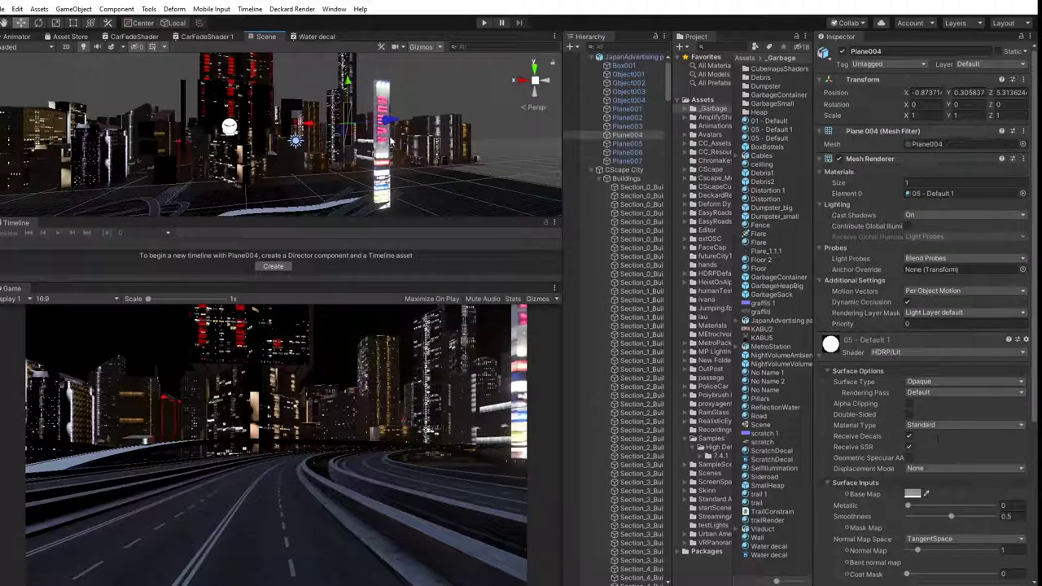
left_click(186, 130)
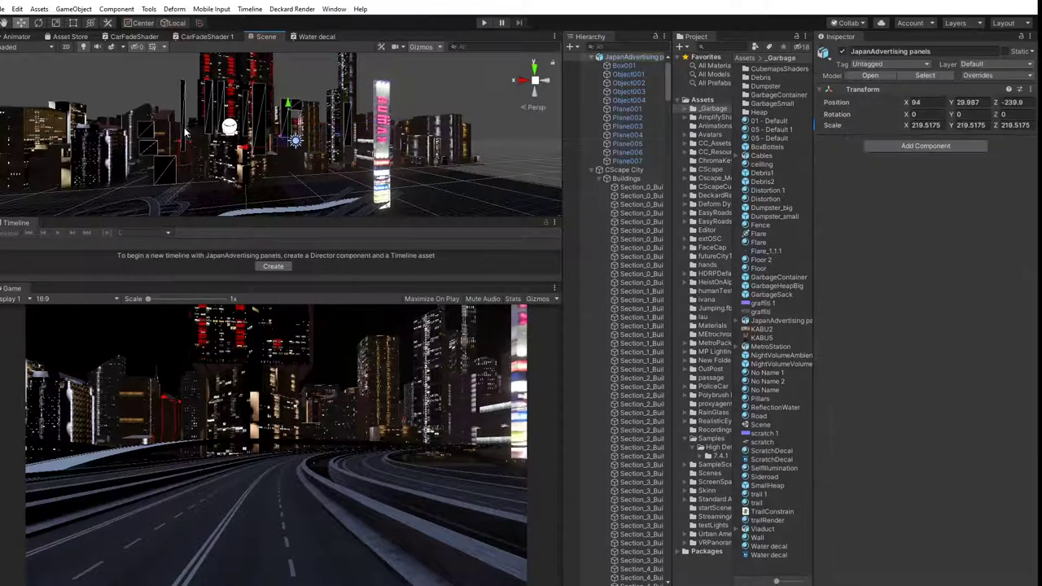
left_click(195, 145)
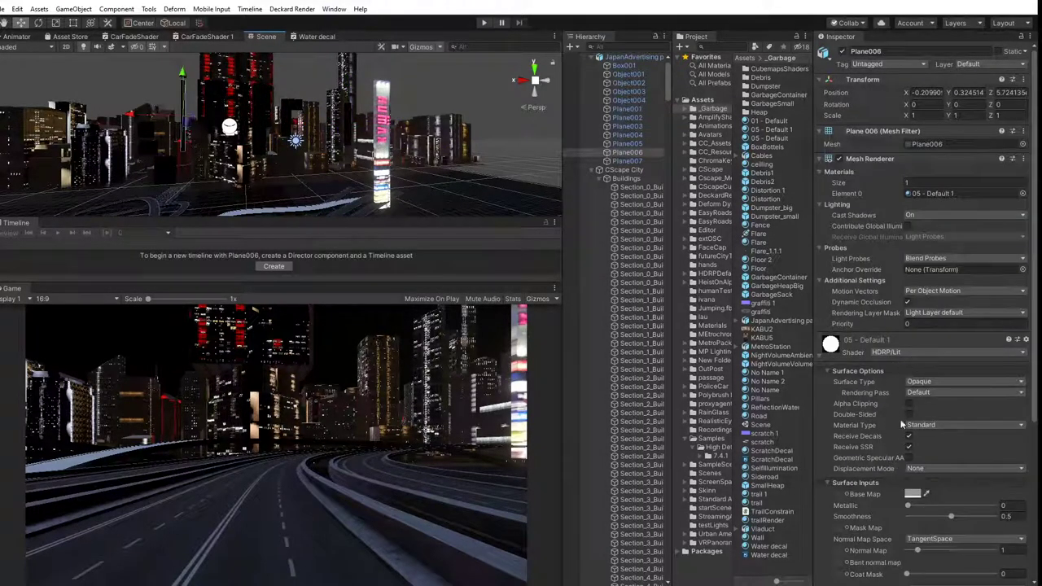
scroll(880, 510, "down", 5)
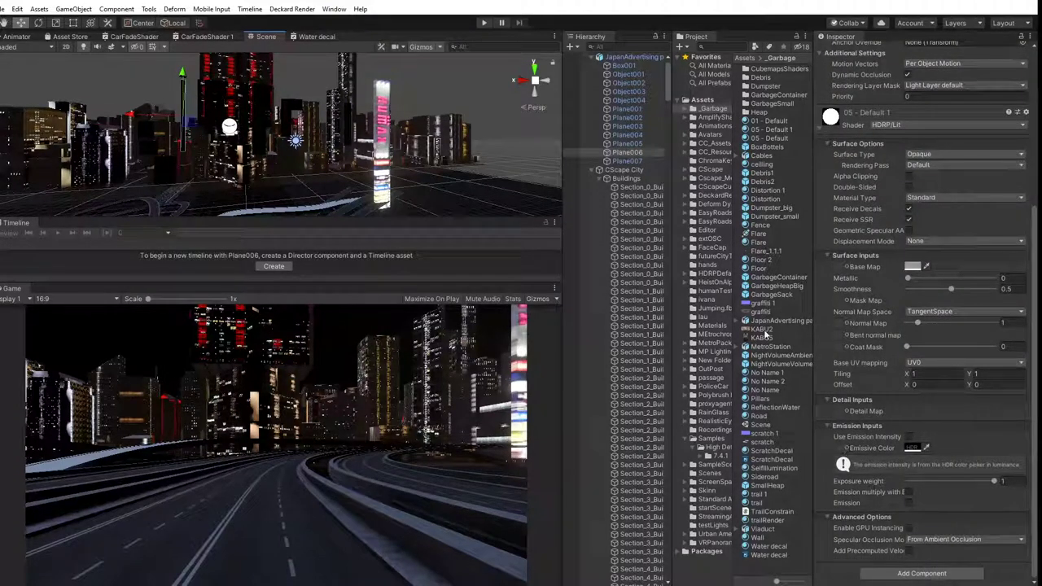
left_click_drag(764, 330, 837, 451)
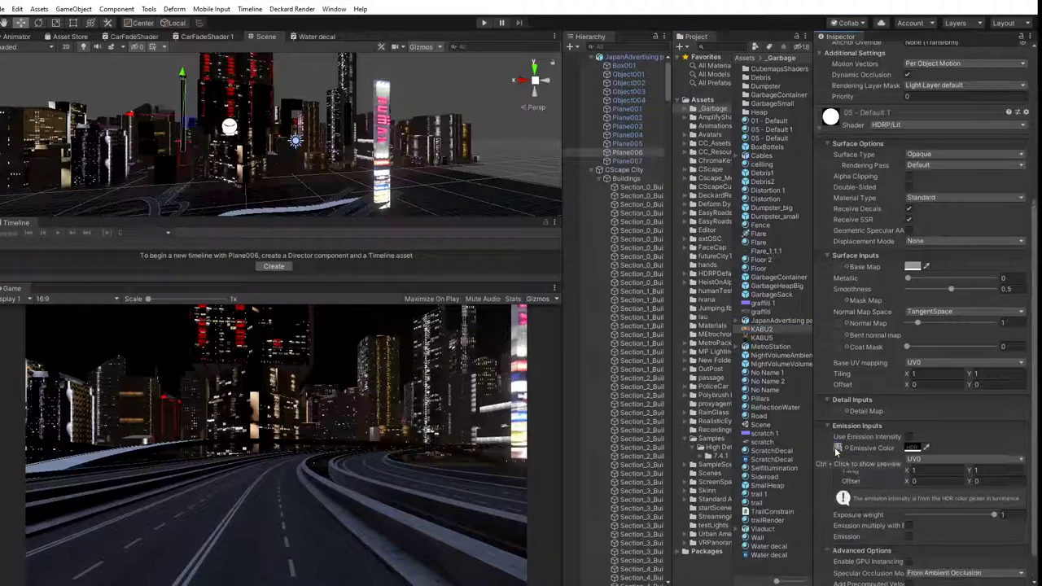
Set the emissive colour of the 05 - Default 1 material to white.
left_click(912, 448)
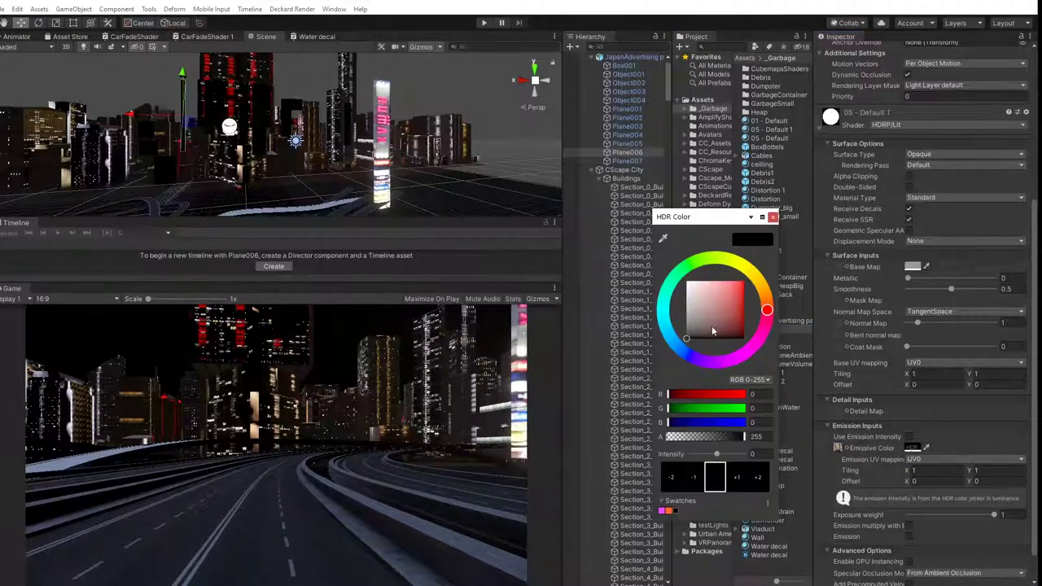
left_click_drag(711, 325, 648, 256)
left_click(774, 217)
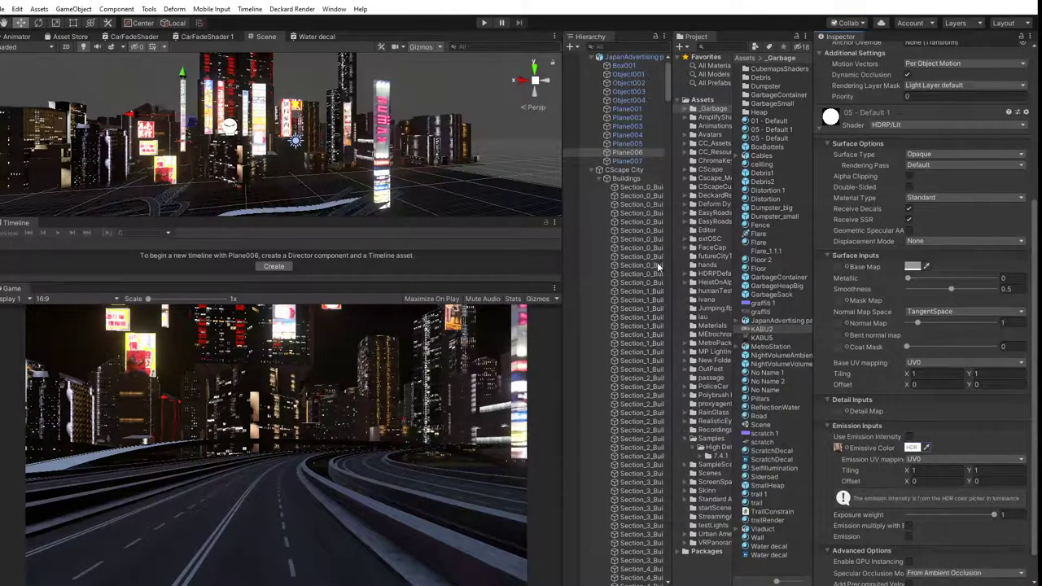
Select the JapanAdvertising panels object and unpack its prefab completely.
left_click(381, 178)
scroll(259, 150, "up", 2)
mouse_move(259, 149)
middle_mouse_down()
mouse_move(264, 161)
mouse_move(273, 148)
middle_mouse_up()
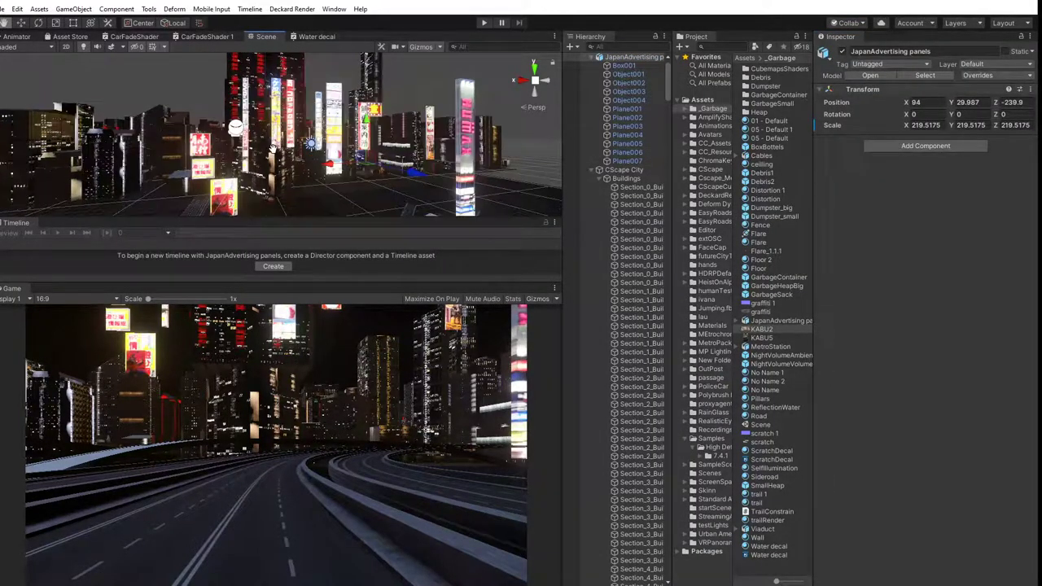
left_click(161, 81)
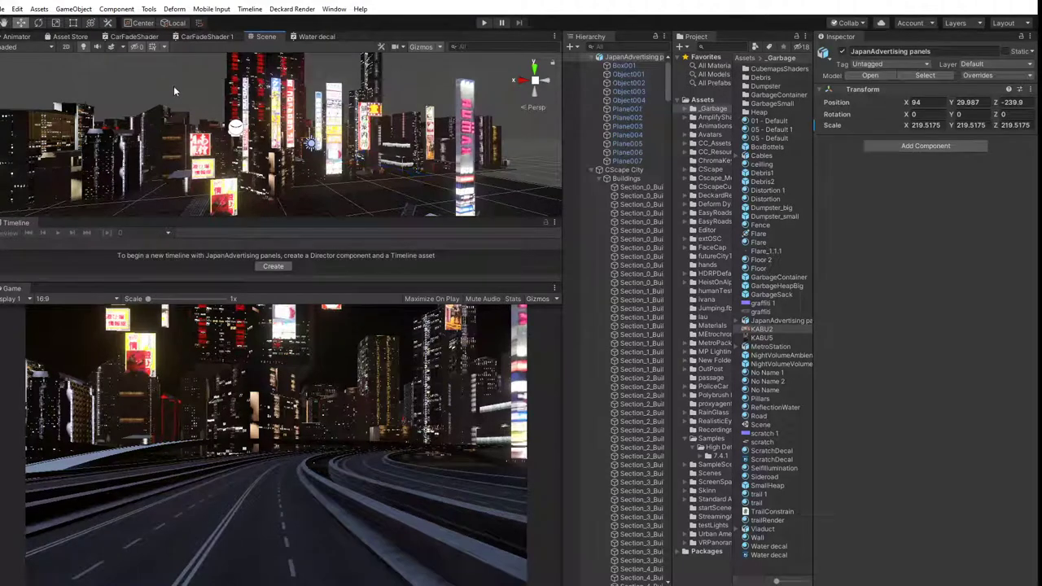
left_click(333, 152)
right_click_drag(318, 191, 424, 210)
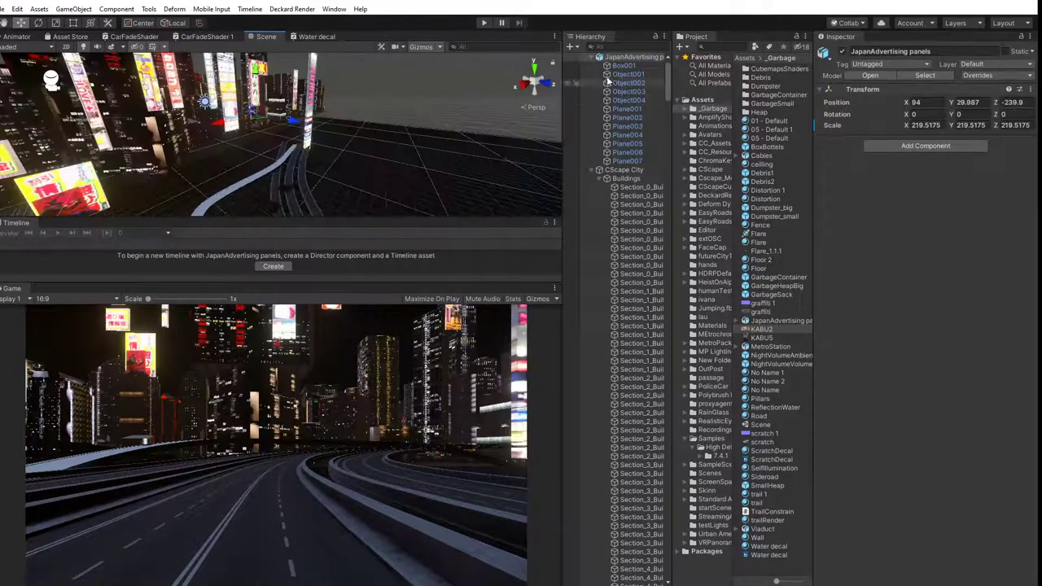
right_click(633, 58)
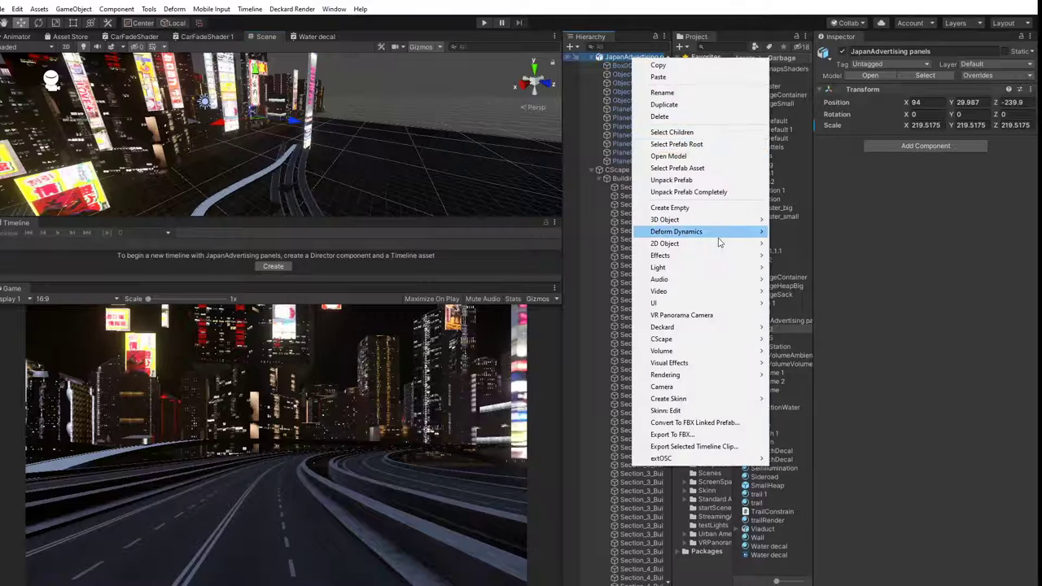
left_click(711, 192)
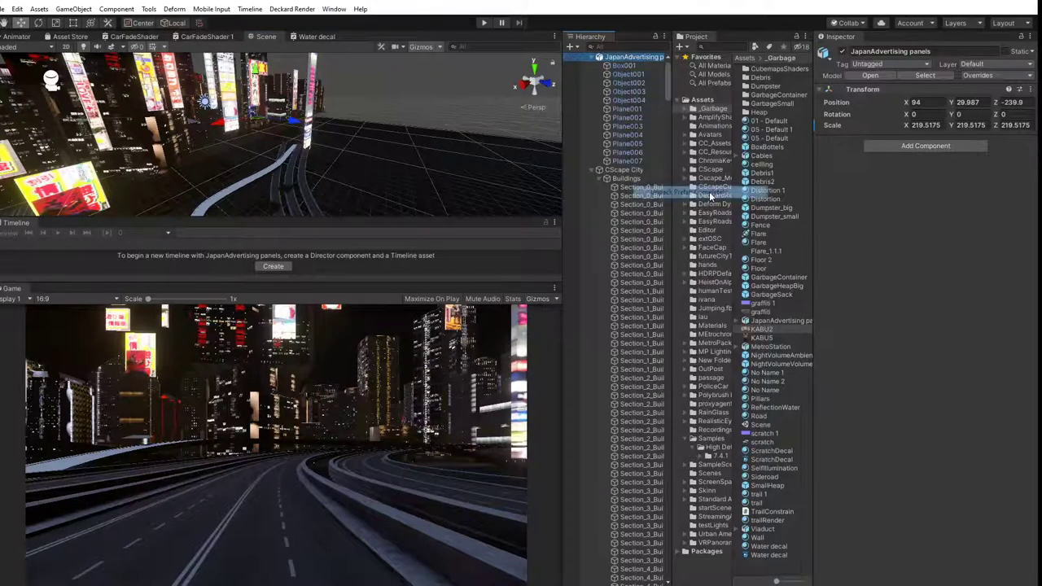
Scale Box001 uniformly to about 0.499 and move it to about X -1.04, Y 0.119, Z -0.866.
left_click(626, 66)
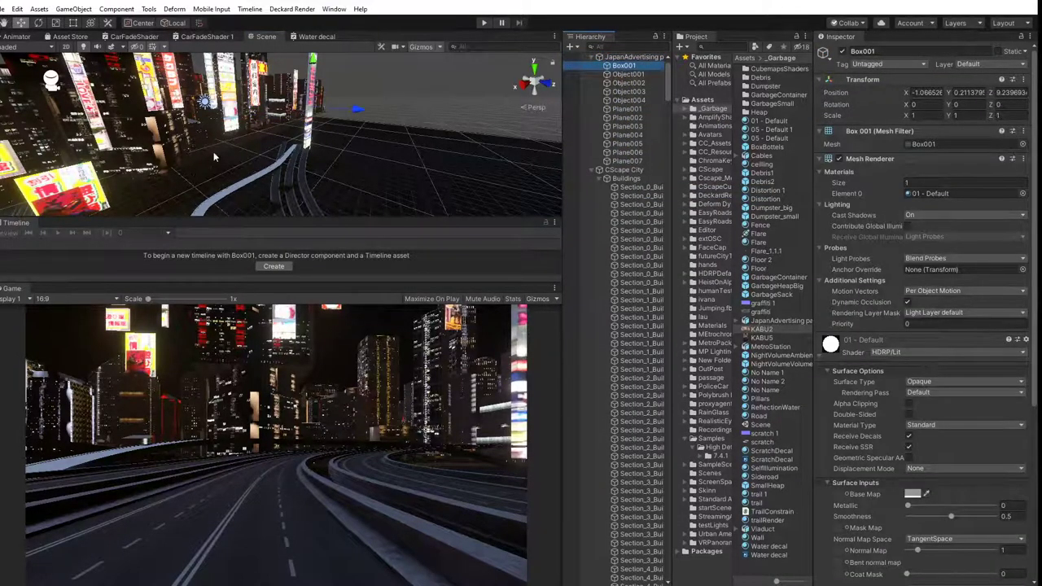
middle_click_drag(214, 151, 391, 203)
scroll(522, 205, "down", 5)
middle_click_drag(447, 181, 359, 166)
left_click_drag(418, 172, 263, 152)
left_click(56, 22)
left_click(20, 24)
left_click_drag(284, 98, 285, 103)
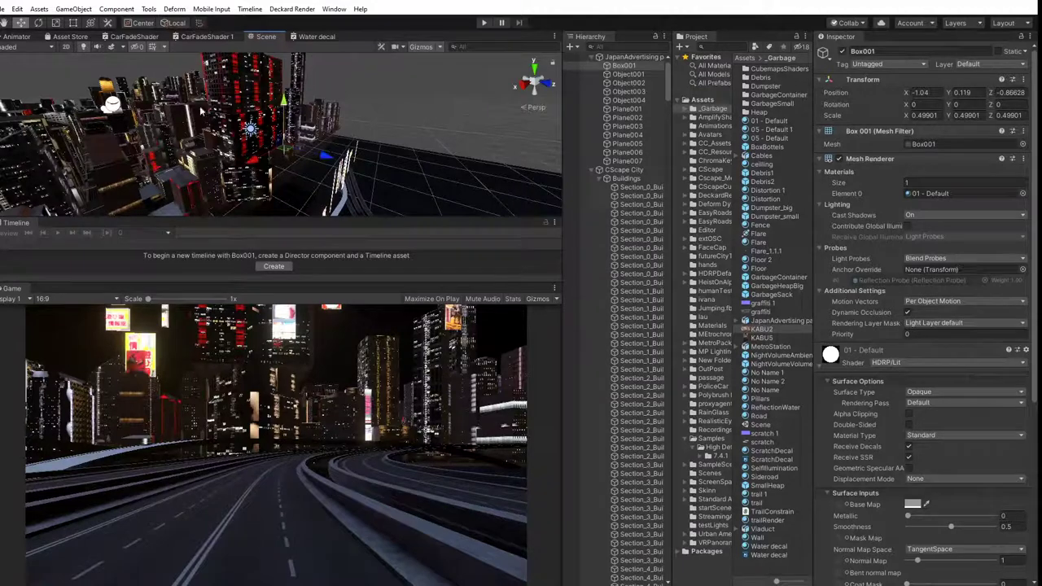
Select the Plane002 advertising panel and move it to about X -0.475, Y 0.319, Z -0.579.
left_click(335, 194)
left_click(333, 198)
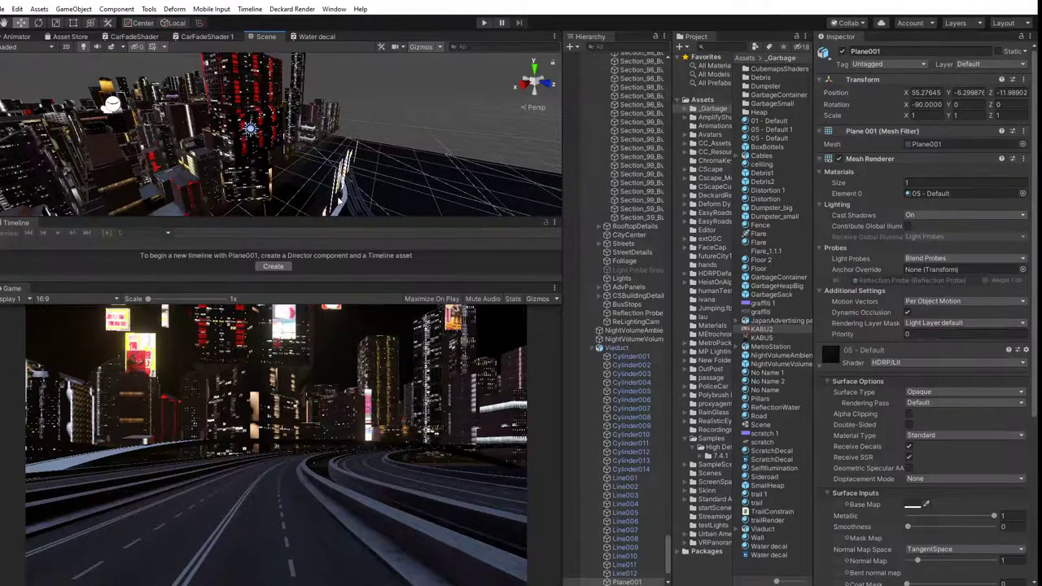
middle_click_drag(333, 198, 272, 152)
left_click(221, 137)
left_click_drag(357, 167, 270, 156)
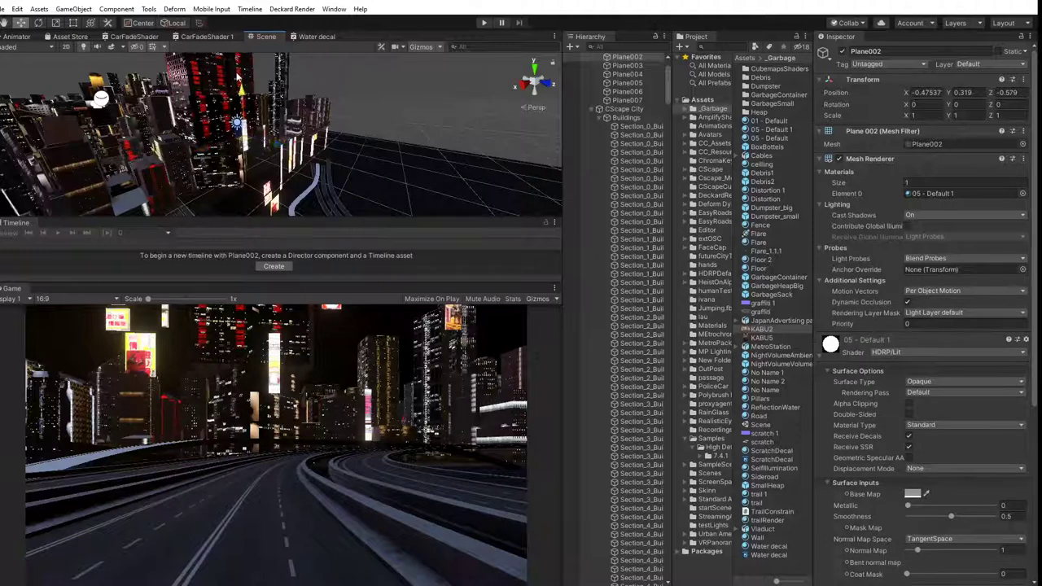
Raise the Plane002 advertising panel to about Y 0.462.
mouse_move(237, 74)
left_mouse_down()
mouse_move(237, 53)
mouse_move(238, 62)
left_mouse_up()
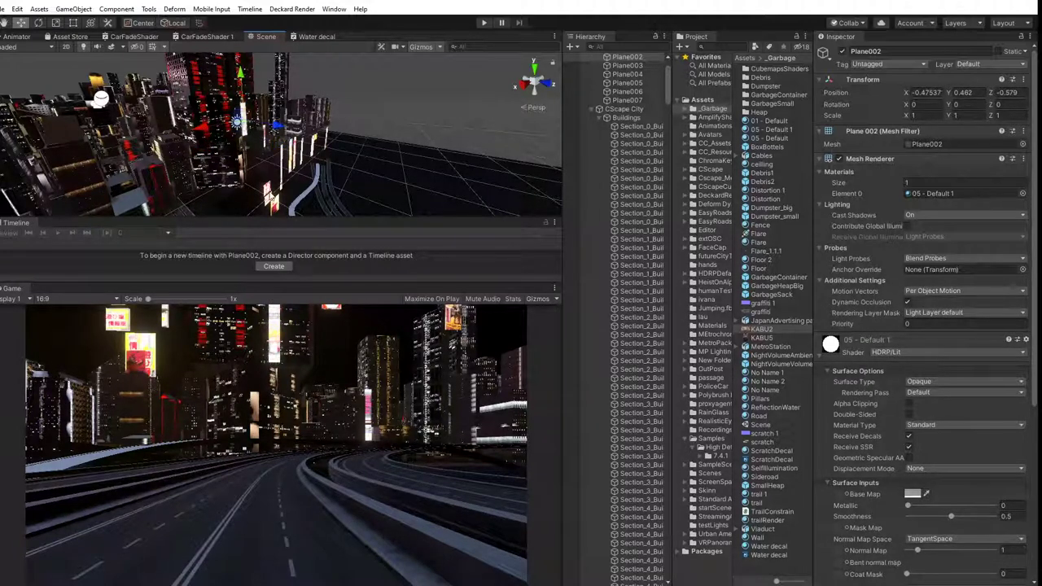
Select the Plane007 panel, scale it uniformly to about 2.7425 and move it to about X -0.033, Y 0.275, Z -0.812.
left_click(271, 196)
left_click_drag(281, 200, 194, 52)
left_click(54, 24)
left_click(22, 24)
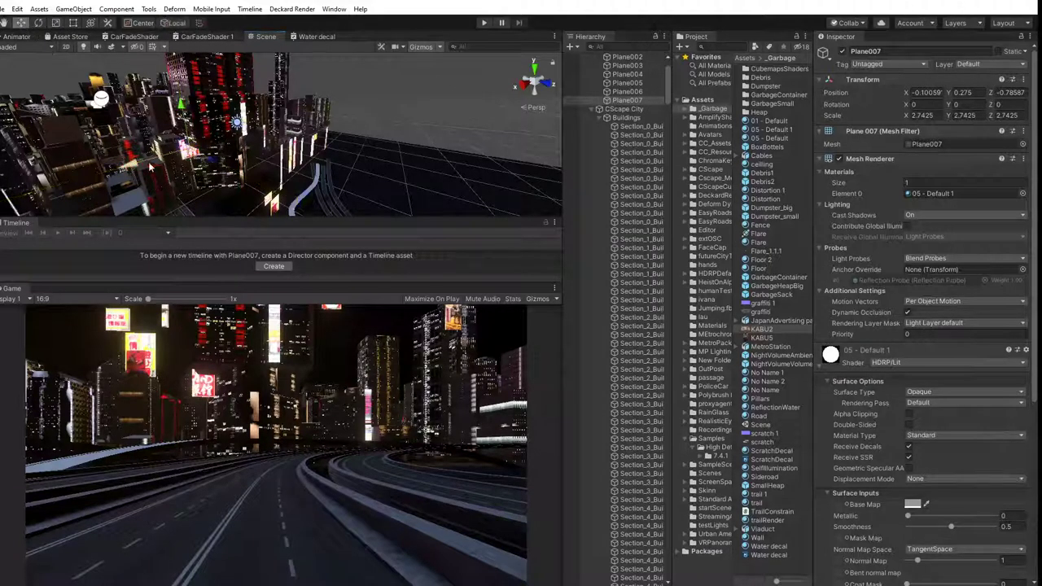
left_click_drag(136, 165, 128, 166)
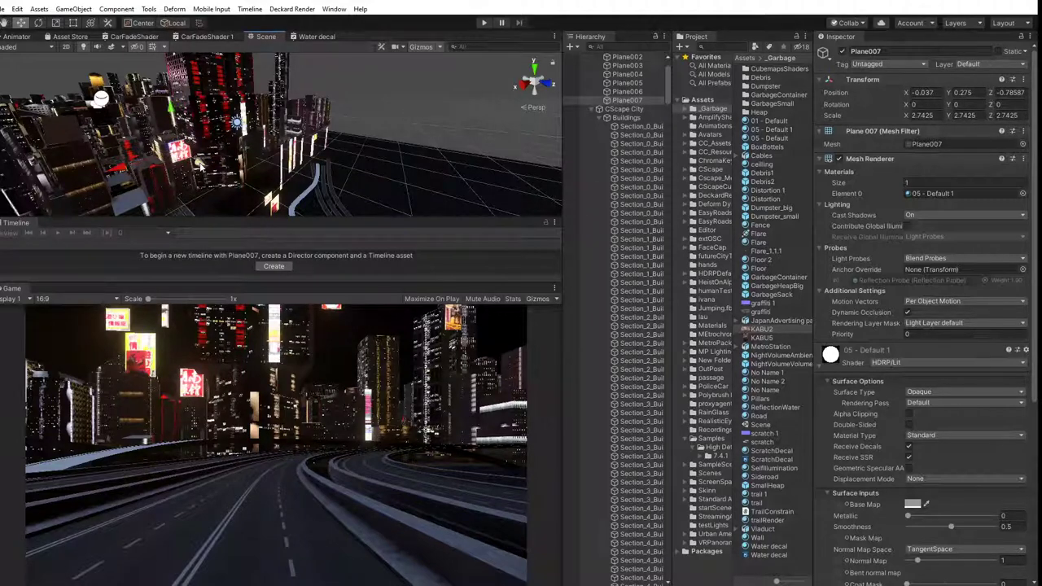
left_click_drag(200, 167, 198, 165)
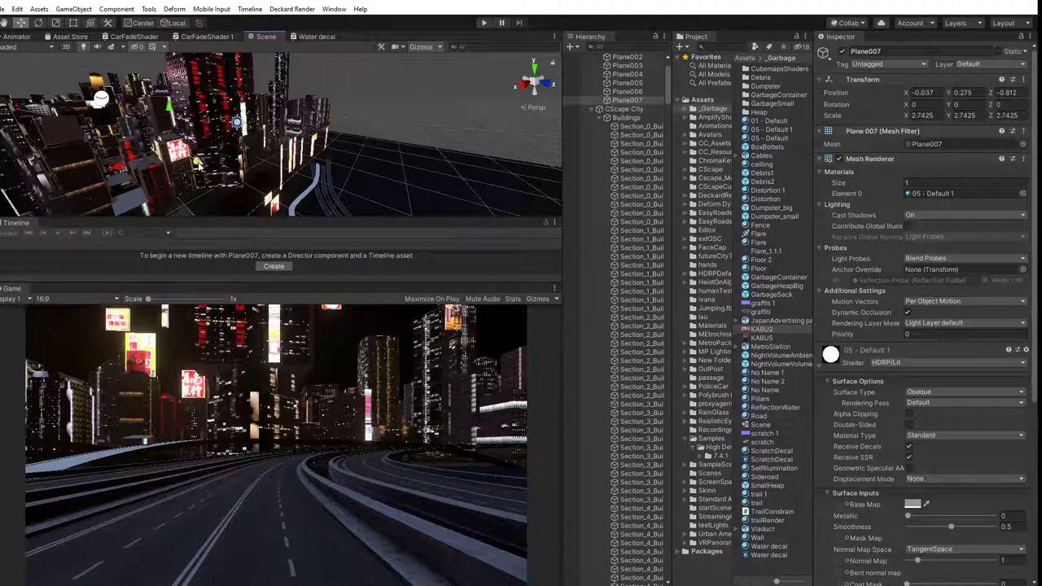
left_click_drag(122, 168, 120, 167)
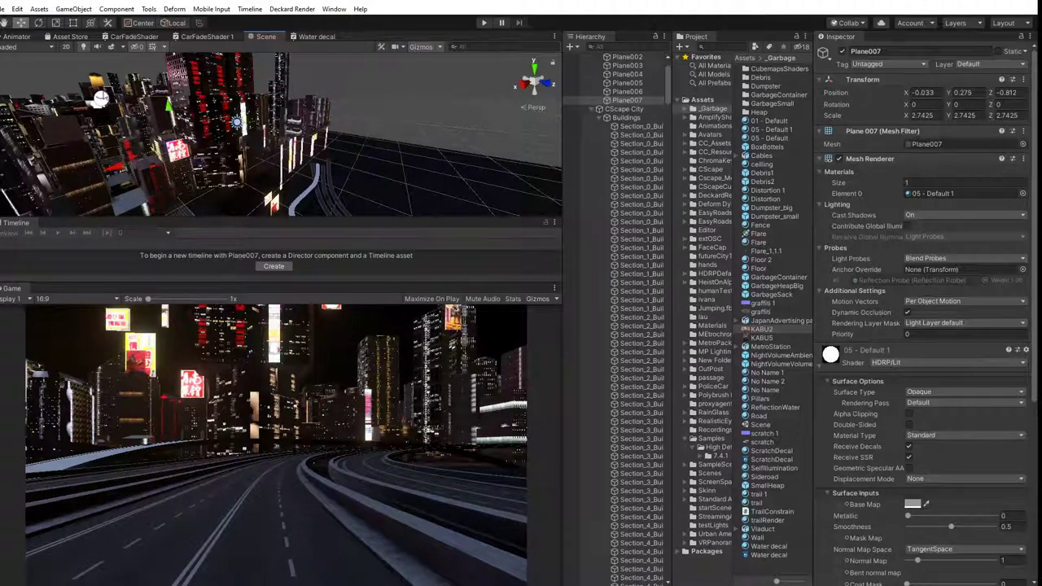
left_click(385, 90)
Select the Object002 panel, move it to about X 0.367, Z -1.057, and scale it uniformly to about 2.9022.
middle_click_drag(240, 185, 199, 157)
left_click(213, 168)
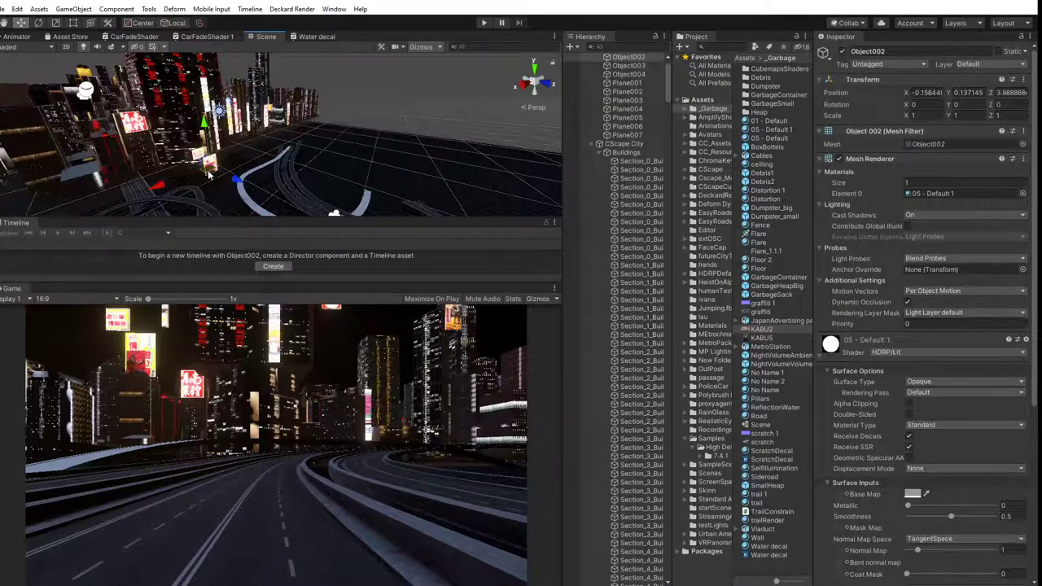
left_click_drag(105, 154, 75, 51)
left_click(56, 23)
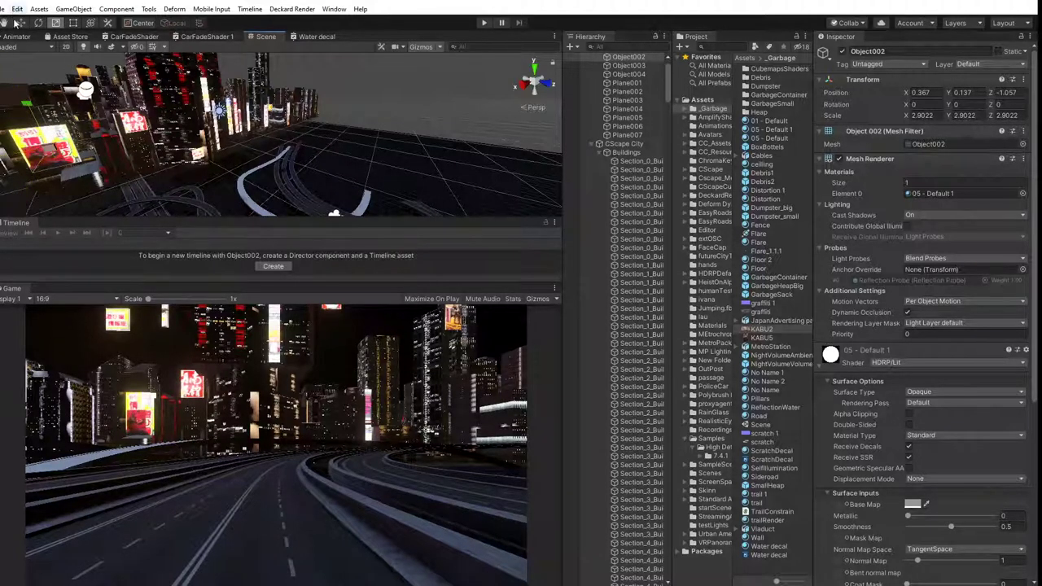
Reposition the Object002 panel against its building at about X 0.427, Y 0.38, Z -1.045.
key("w")
left_click_drag(28, 106, 23, 63)
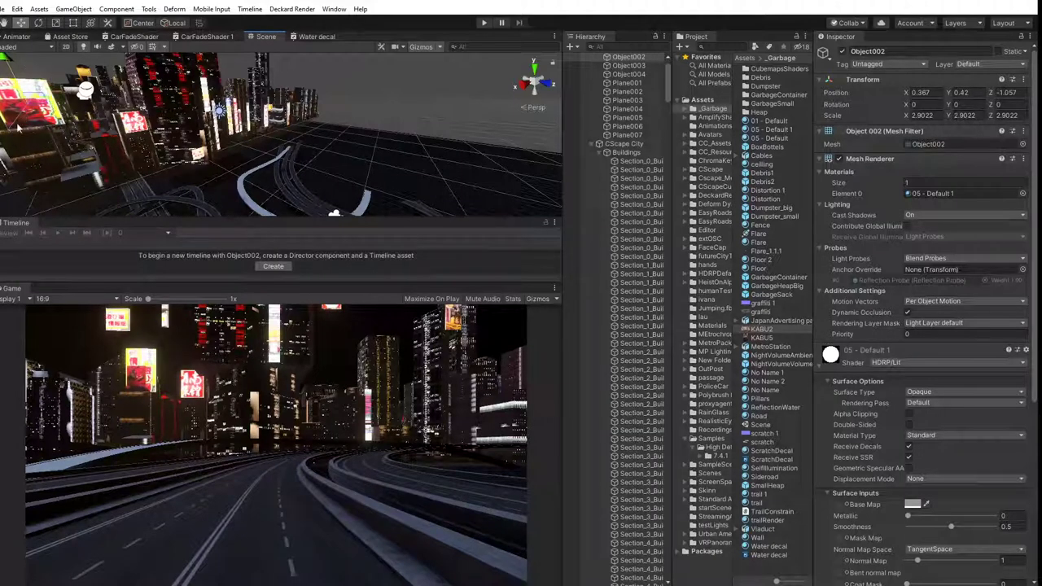
left_click_drag(39, 130, 198, 149, "alt")
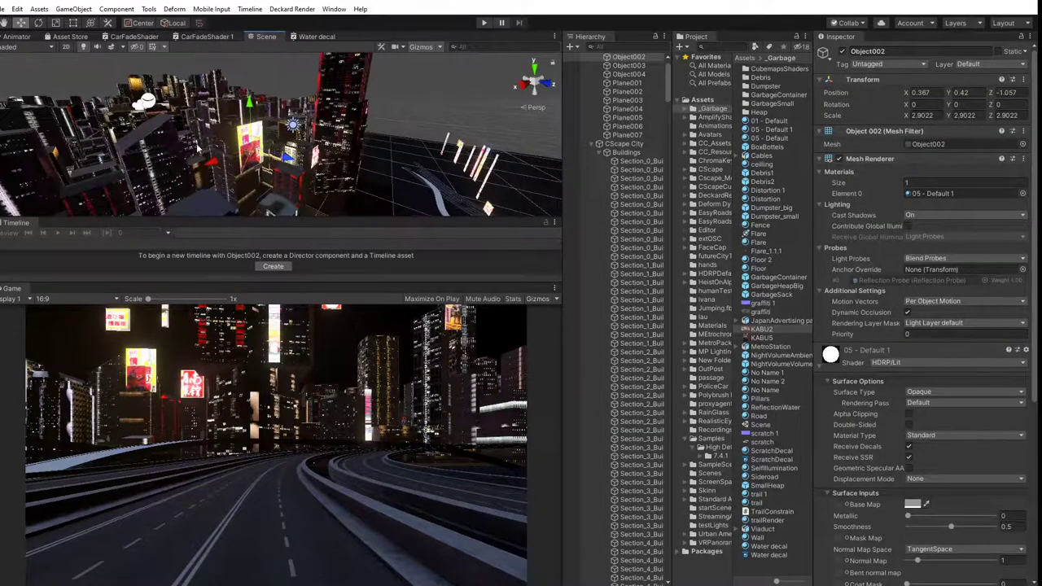
left_click_drag(285, 161, 285, 160)
mouse_move(251, 113)
left_mouse_down()
mouse_move(250, 86)
mouse_move(255, 116)
left_mouse_up()
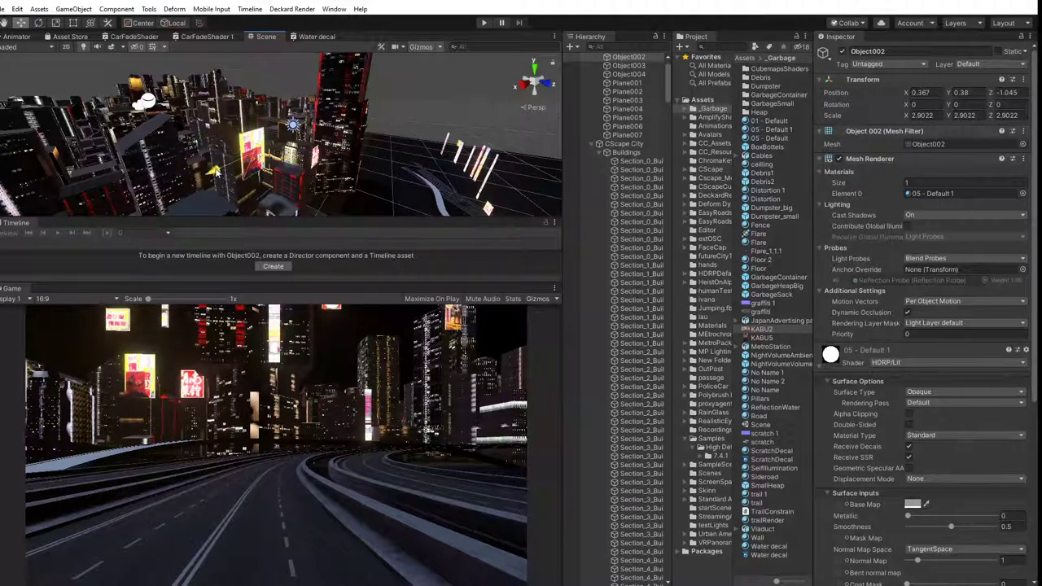
left_click_drag(215, 171, 203, 174)
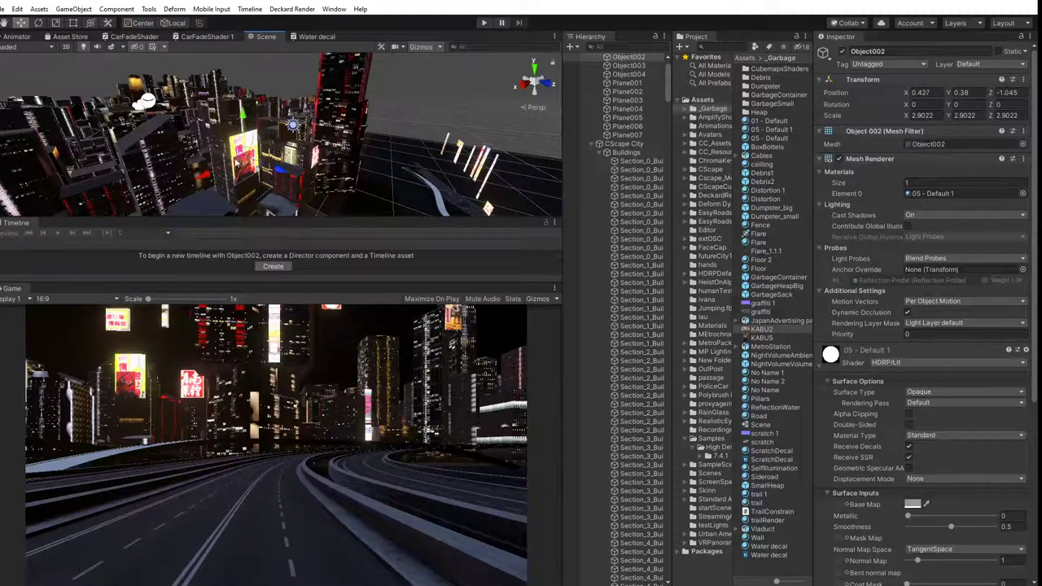
Select the Plane006 panel, move it to about X -0.14, Y 0.325, Z -0.562, and scale it uniformly to about 1.741.
middle_click_drag(297, 151, 202, 149)
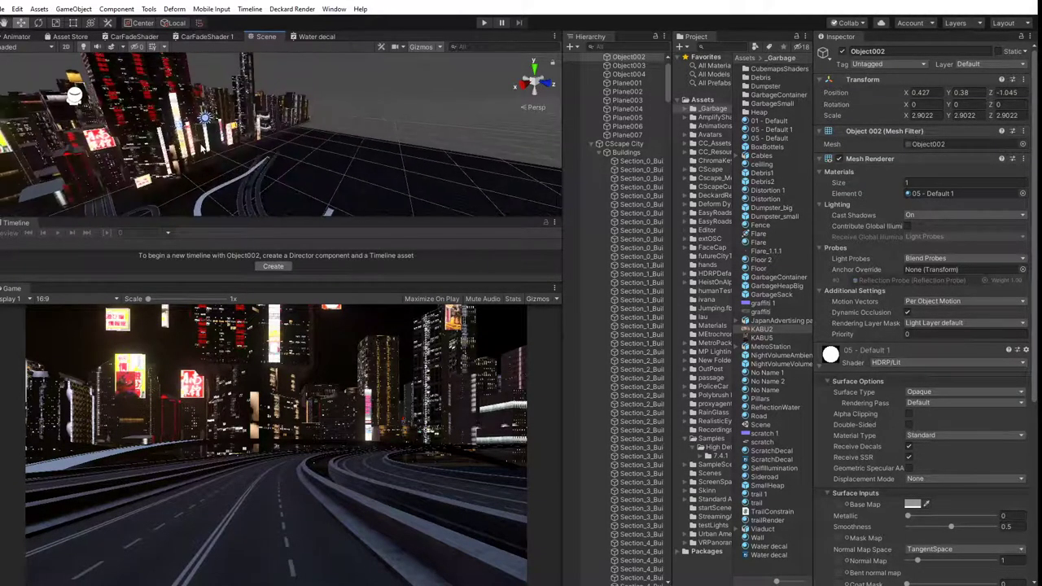
left_click(169, 160)
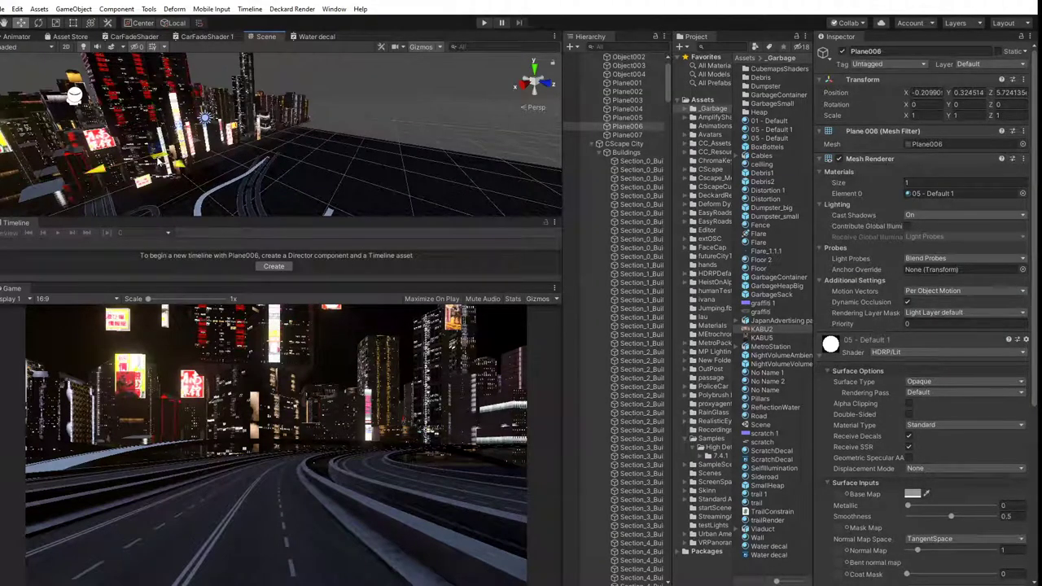
left_click_drag(122, 129, 128, 106)
left_click(56, 22)
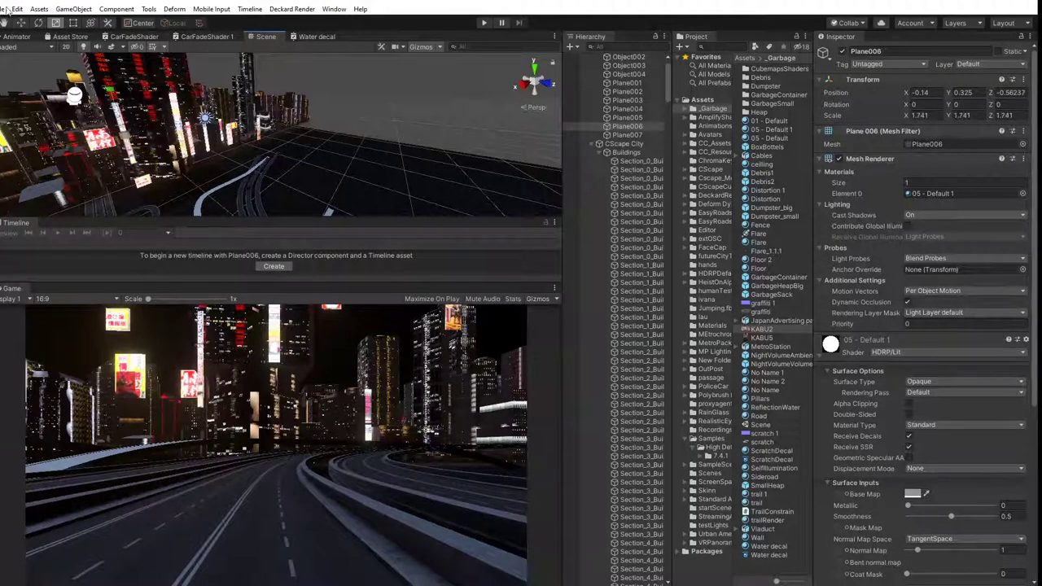
Raise the Plane006 panel along the tower and position it at about X -0.096, Y 0.534, Z -0.581.
key("w")
left_click(62, 147)
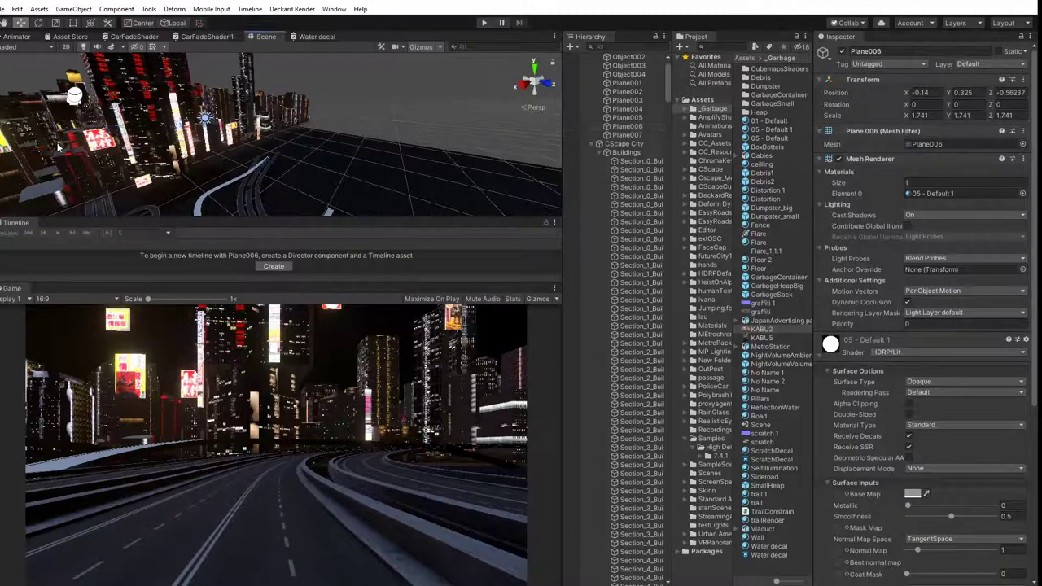
left_click(119, 135)
left_click_drag(49, 149, 41, 150)
left_click_drag(80, 98, 96, 68)
middle_click_drag(111, 111, 235, 154)
left_click_drag(243, 155, 240, 156)
left_click_drag(172, 160, 171, 160)
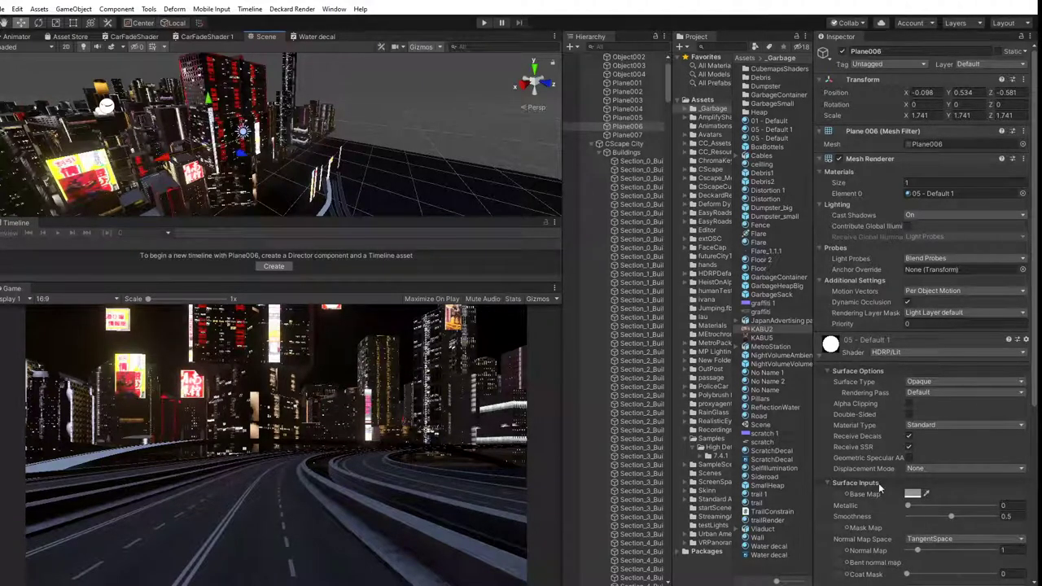
Dim the emissive colour of the 05 - Default 1 material to grey, RGB 97, 97, 97.
scroll(884, 495, "down", 5)
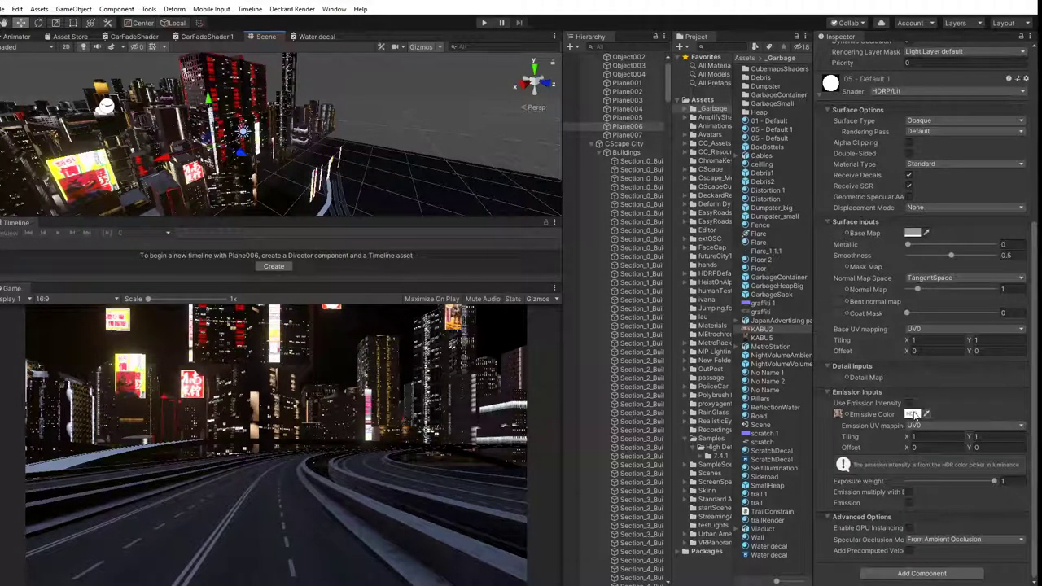
left_click(913, 415)
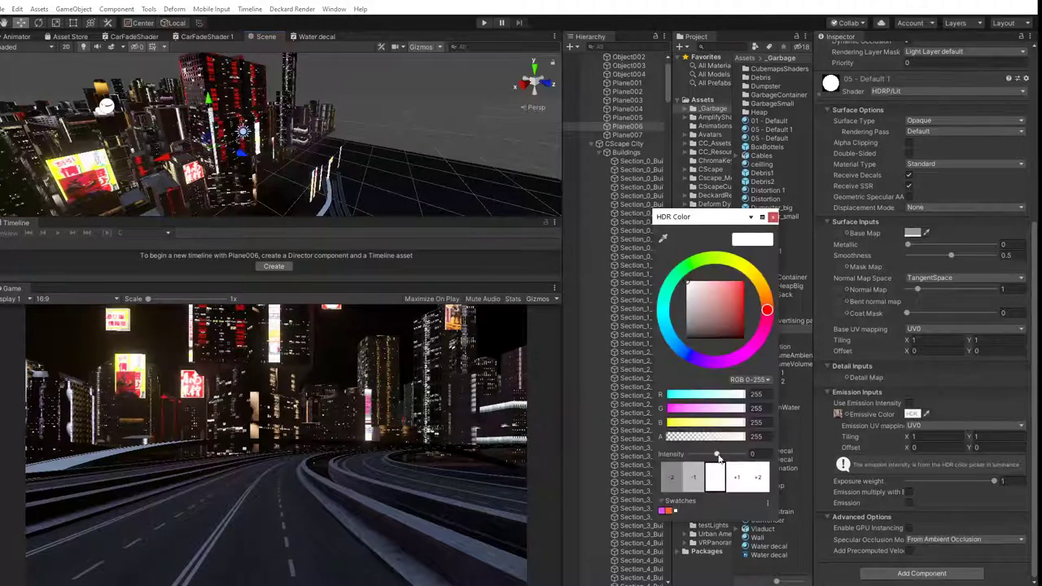
mouse_move(696, 291)
left_mouse_down()
mouse_move(690, 342)
mouse_move(685, 320)
left_mouse_up()
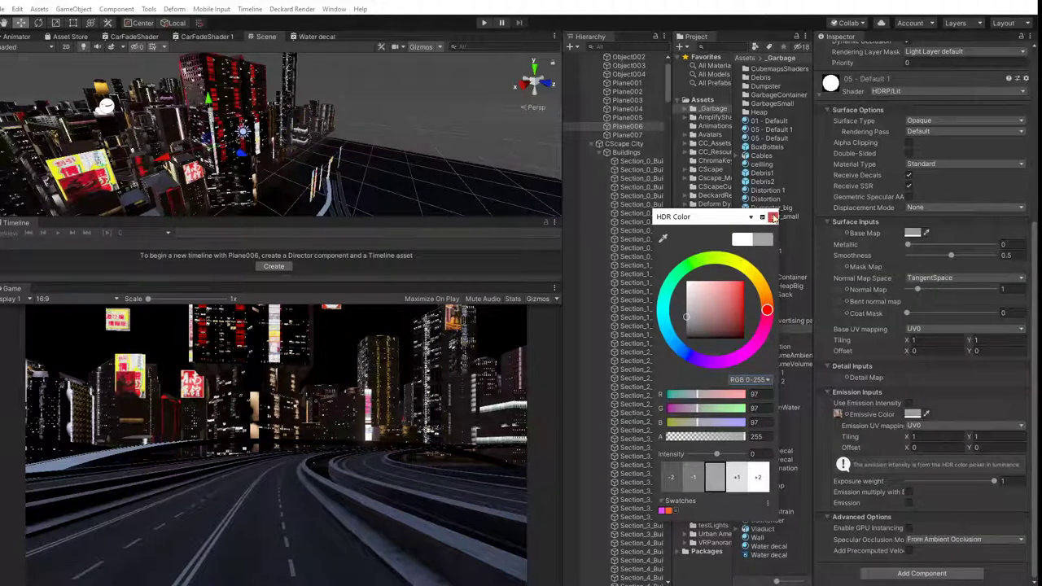
left_click(773, 217)
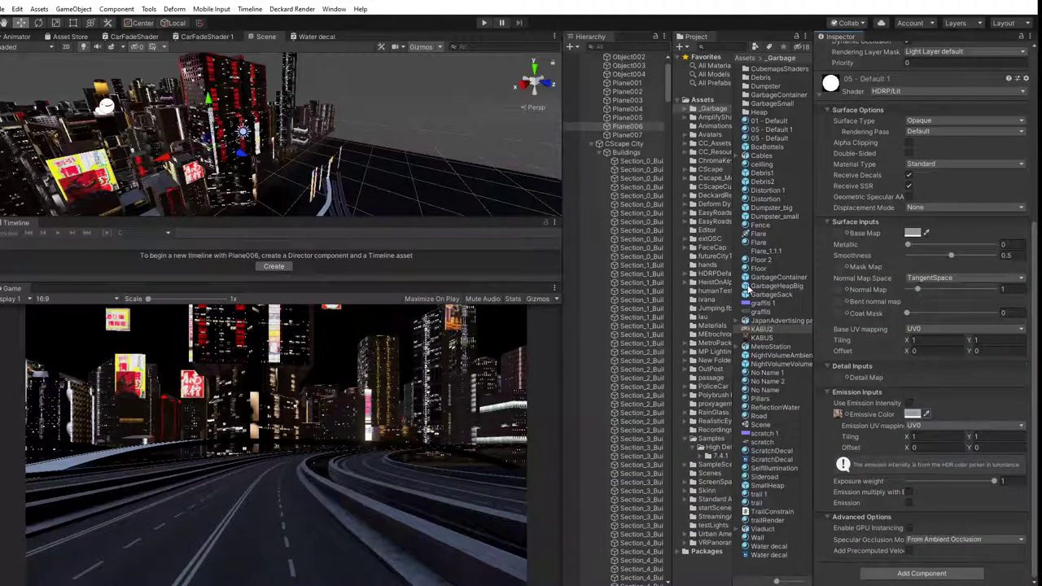
Select the Main Camera and tilt it upward to frame more of the towers and their advertising panels.
scroll(667, 174, "up", 3)
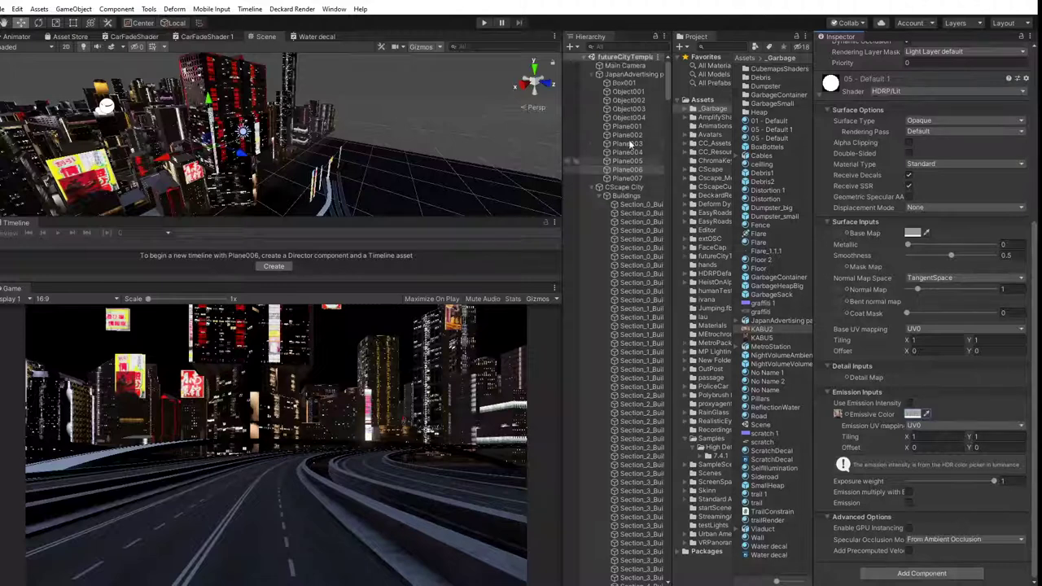
left_click(592, 75)
left_click(613, 66)
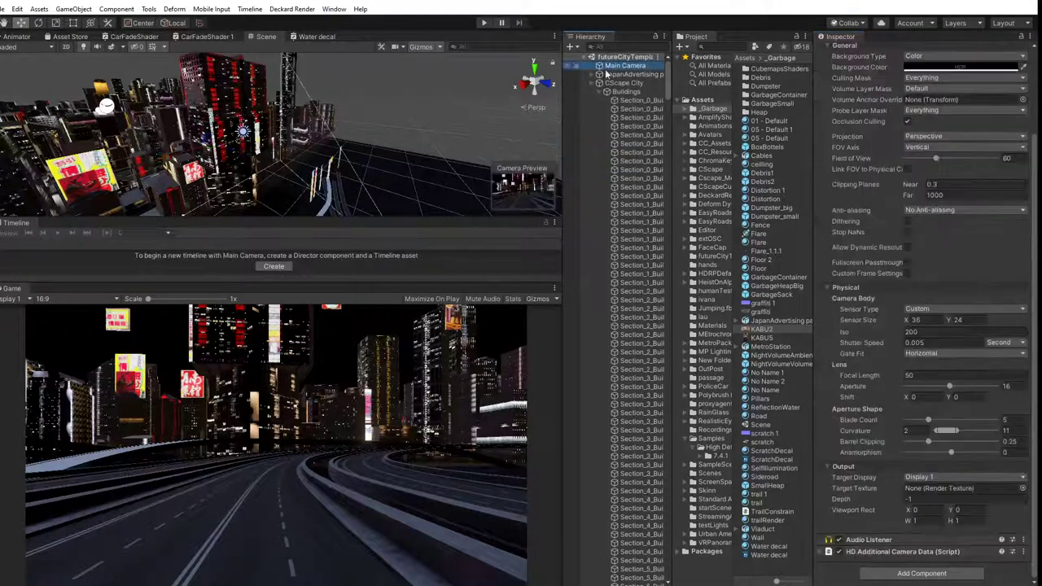
left_click(592, 83)
key("f")
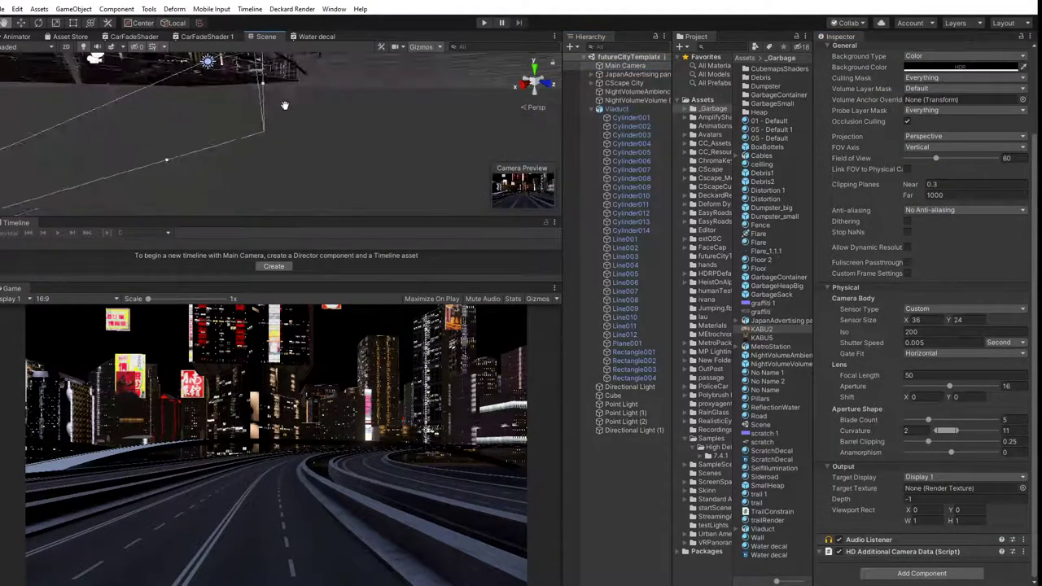
scroll(284, 110, "down", 8)
left_click(36, 23)
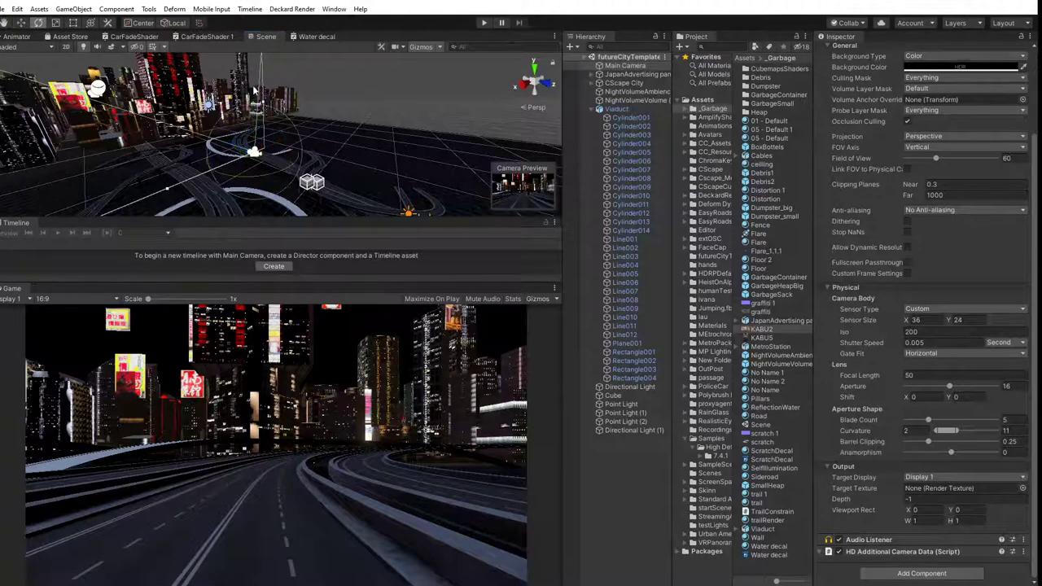
left_click_drag(282, 132, 289, 153)
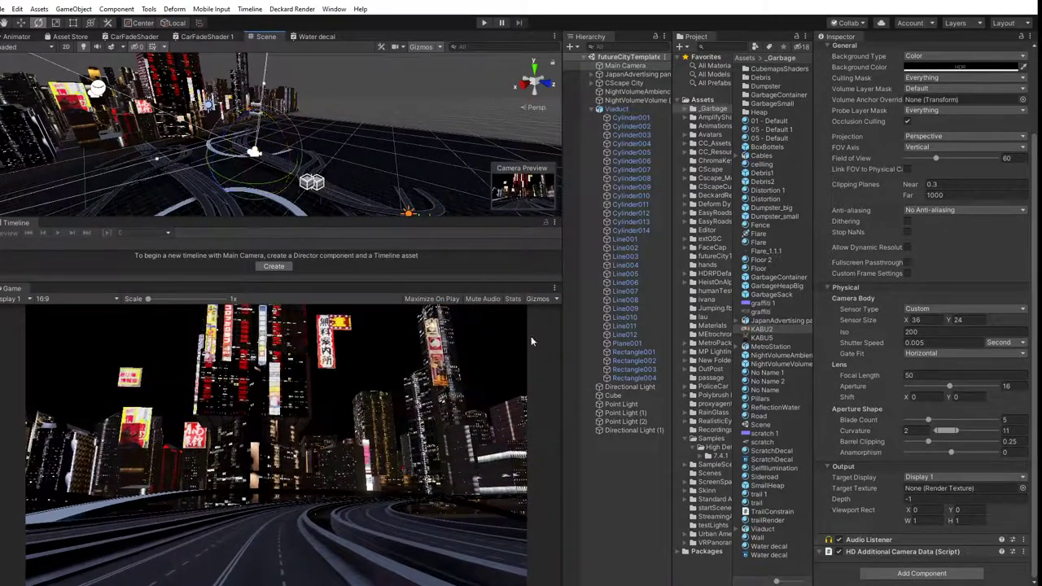
left_click(615, 481)
Select the Plane004 panel and move it in among the buildings at about Z -0.566.
right_click_drag(287, 168, 171, 153)
scroll(270, 154, "up", 2)
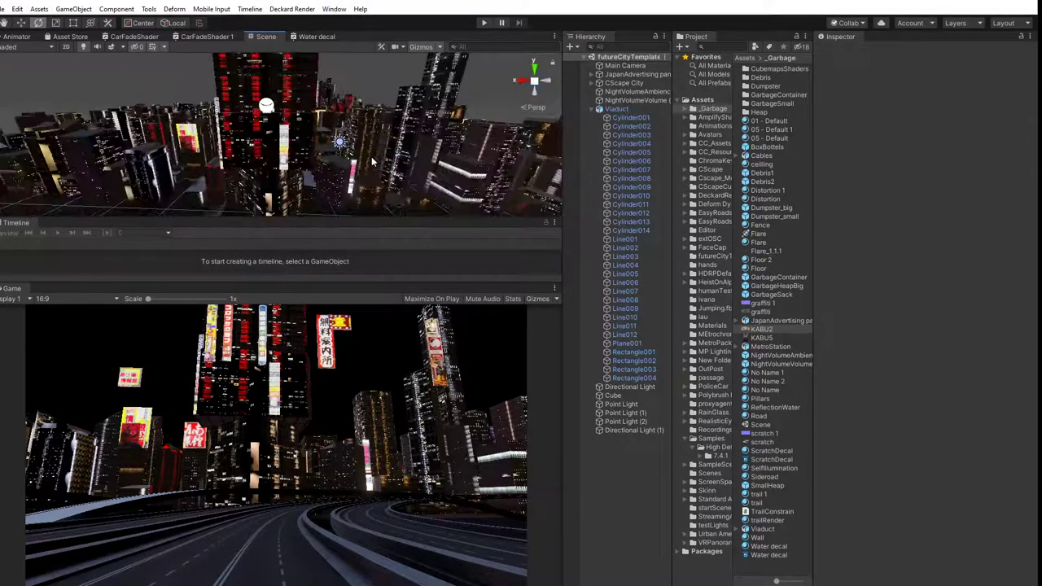
scroll(285, 147, "up", 2)
middle_click_drag(308, 145, 320, 144)
left_click_drag(320, 145, 262, 157, "alt")
left_click(150, 201)
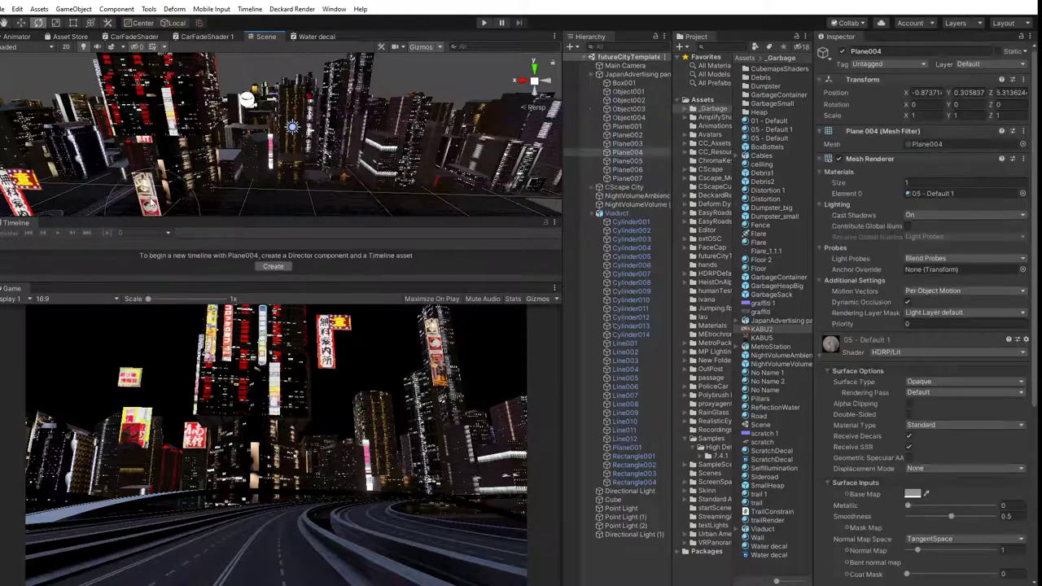
left_click_drag(145, 169, 322, 139, "alt")
left_click(22, 24)
Move the Plane004 panel to about X -1.377, Z -1.009, and scale it uniformly to about 2.8162.
scroll(210, 129, "up", 3)
middle_click_drag(210, 129, 218, 141)
scroll(218, 141, "up", 5)
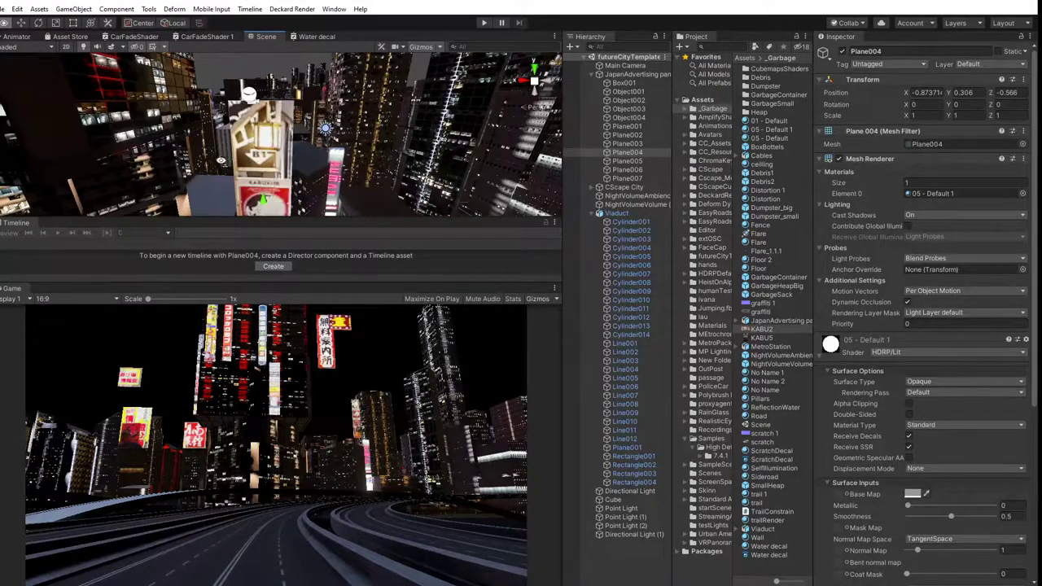
left_click_drag(218, 141, 294, 145, "alt")
scroll(293, 145, "up", 3)
middle_click_drag(294, 145, 315, 165)
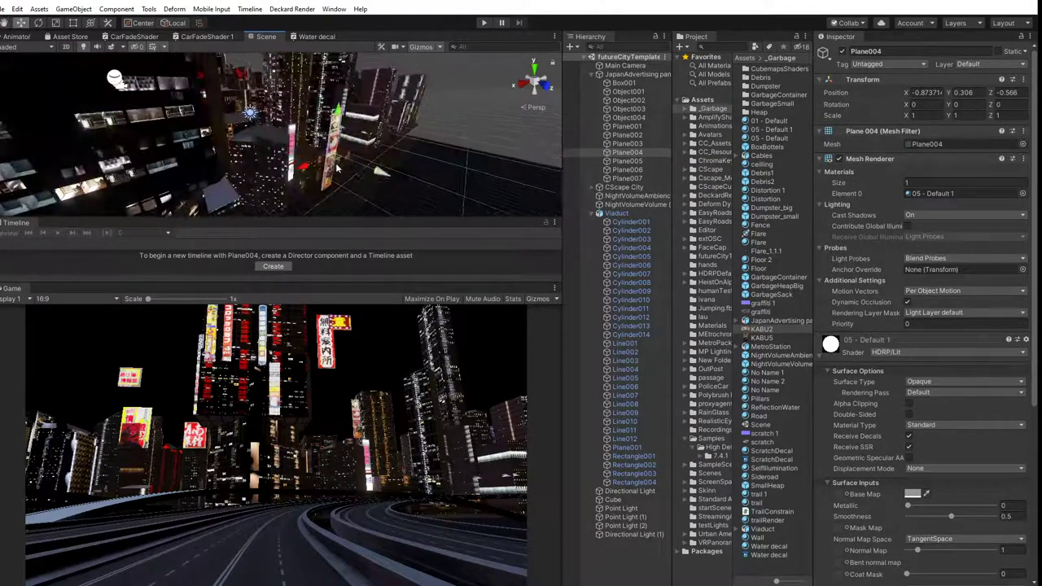
left_click_drag(331, 160, 313, 9)
left_click(57, 24)
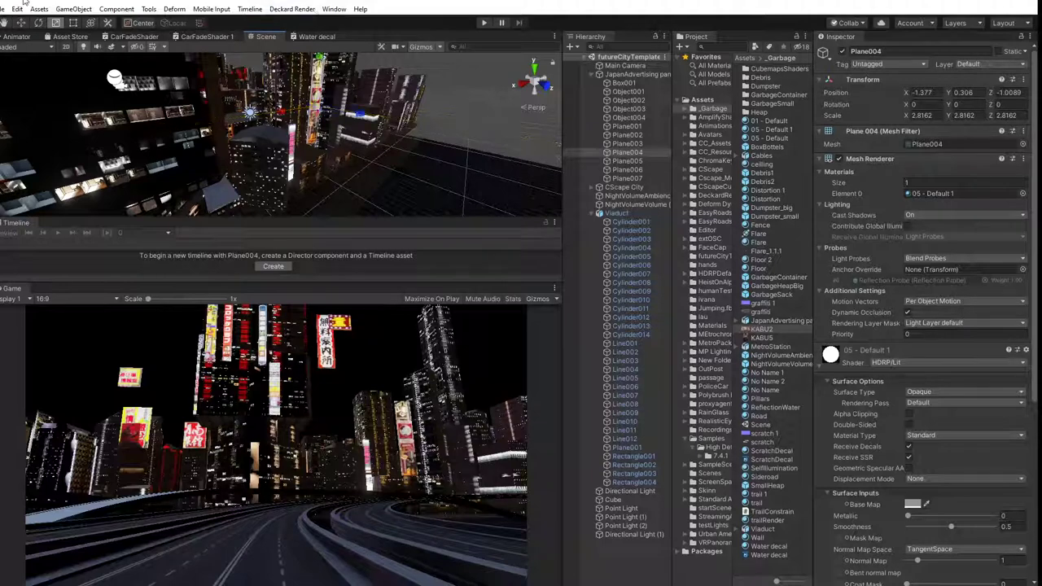
Shift the Plane004 panel to about Z -1.102 and adjust its position along X against the tall tower.
left_click(22, 23)
left_click_drag(280, 113, 319, 113)
left_click_drag(389, 109, 375, 115)
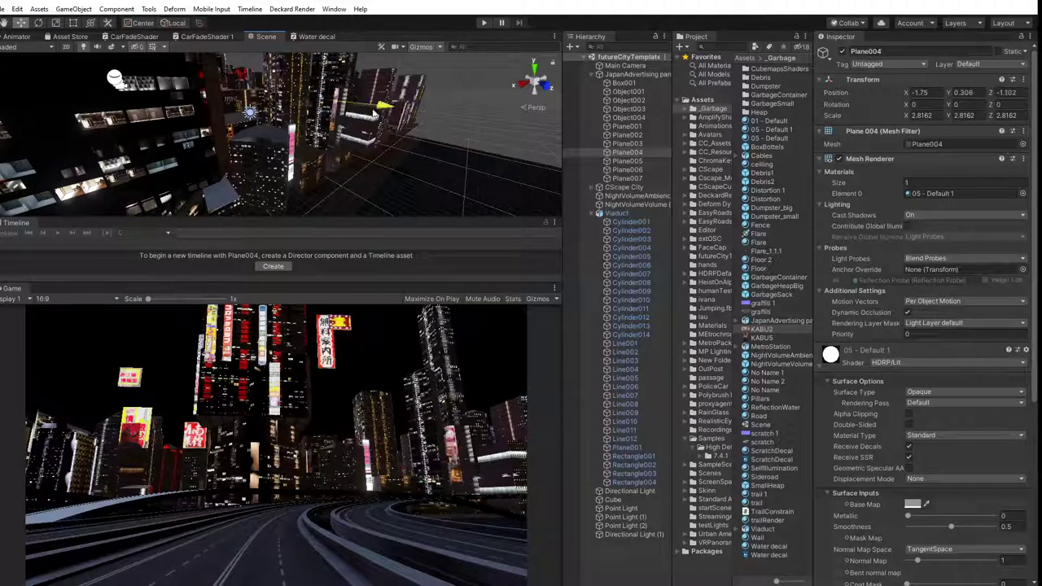
left_click_drag(304, 109, 271, 82)
Select the Box001 sign and place it on the neighbouring building at about X -1.214, Y 0.478, Z -1.008.
left_click(293, 170)
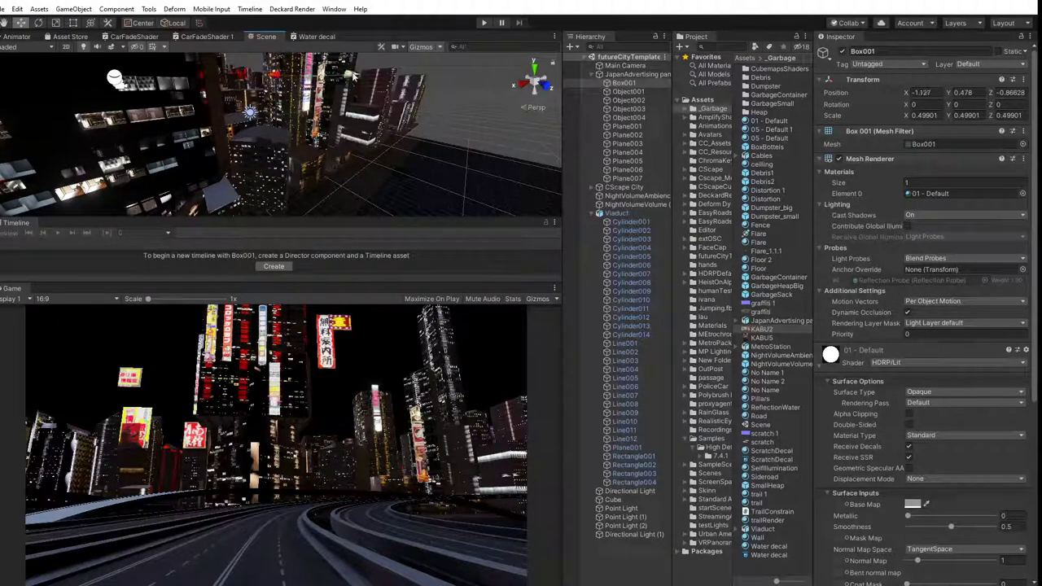
left_click_drag(353, 75, 311, 84)
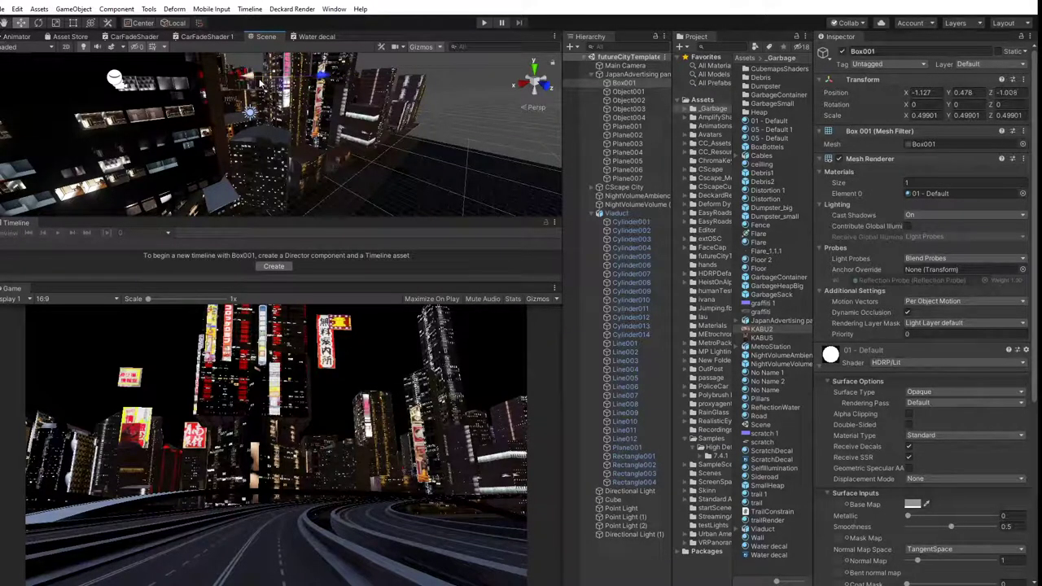
left_click_drag(248, 82, 262, 89)
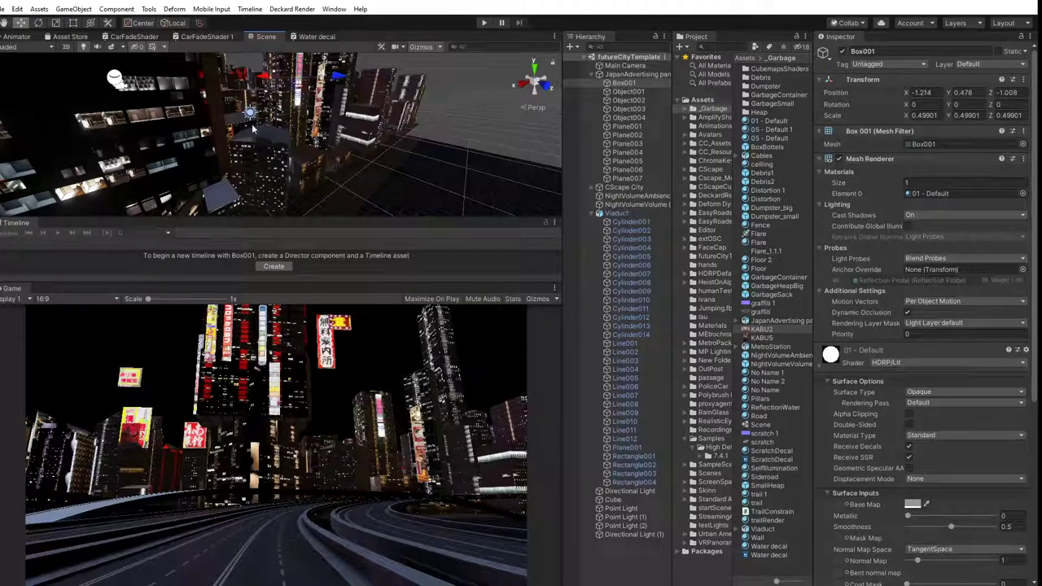
middle_click_drag(275, 153, 212, 171)
scroll(212, 173, "down", 5)
right_click_drag(254, 187, 181, 144)
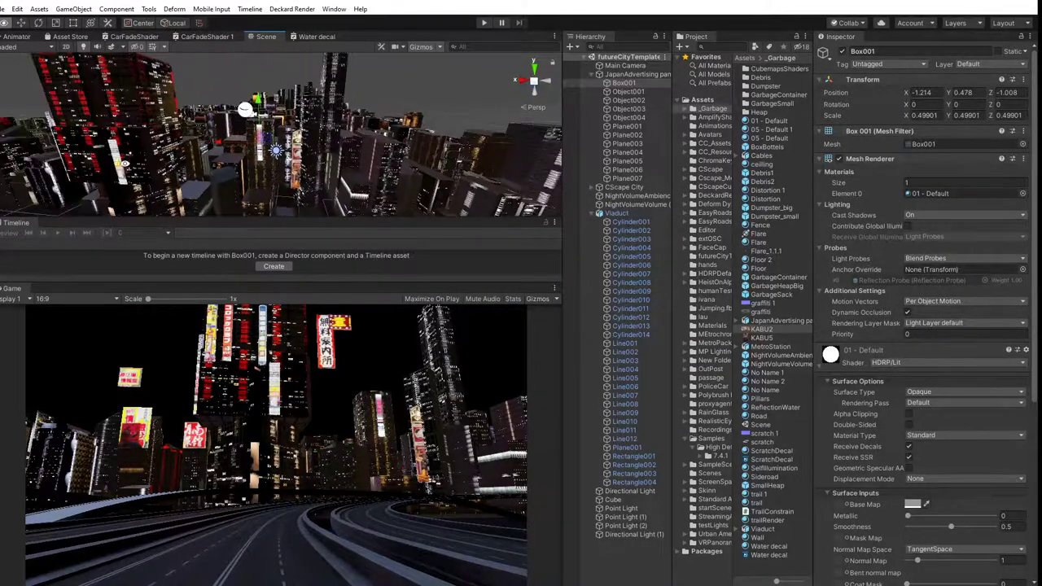
Select the Plane005 panel and move it beside the tall tower at about X -0.585, Y 0.139, Z -0.888.
middle_click_drag(181, 144, 190, 153)
right_click_drag(190, 153, 352, 140)
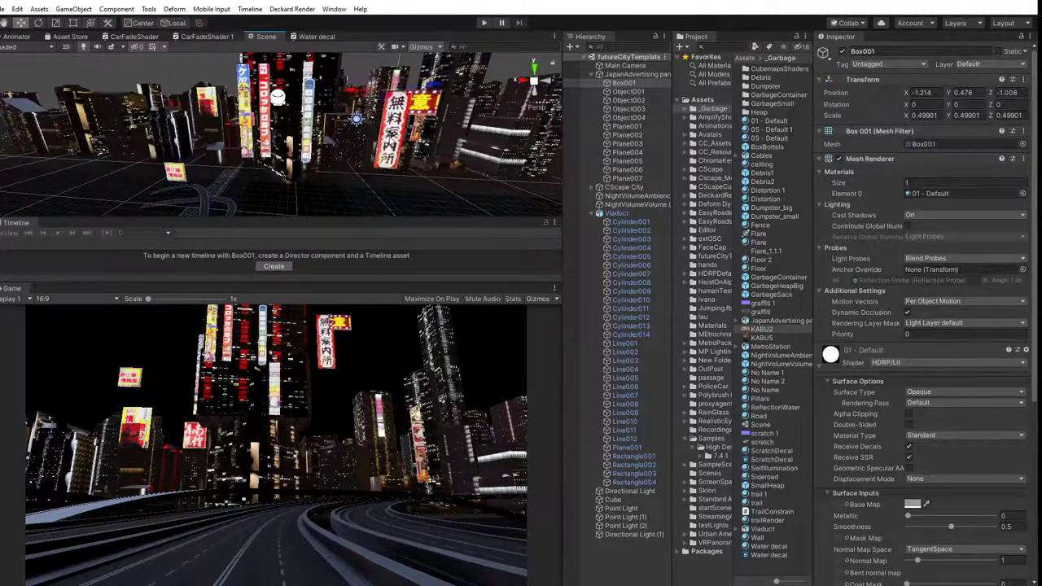
left_click(353, 137)
left_click_drag(429, 146, 201, 104)
left_click_drag(333, 70, 322, 99)
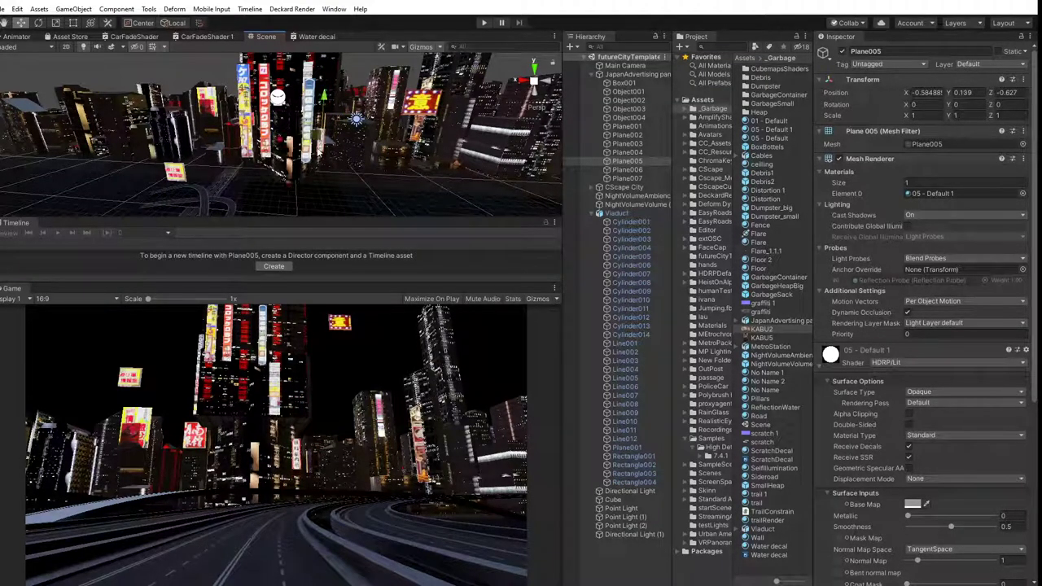
left_click_drag(333, 158, 334, 158)
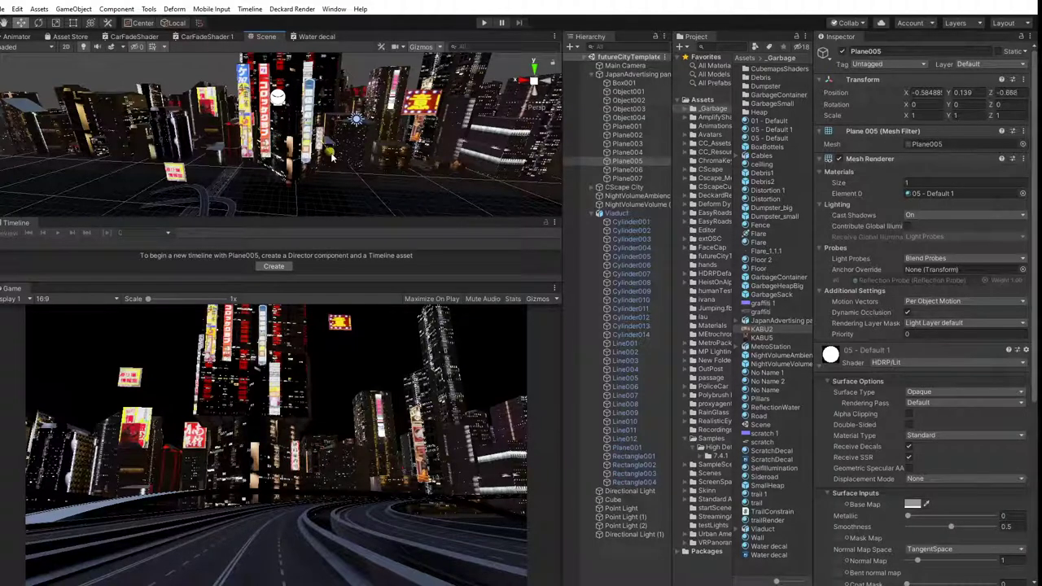
Move the Object001 sign to about X -0.033, Y 0.016, Z -0.705, and scale it uniformly to about 2.0041.
left_click(176, 179)
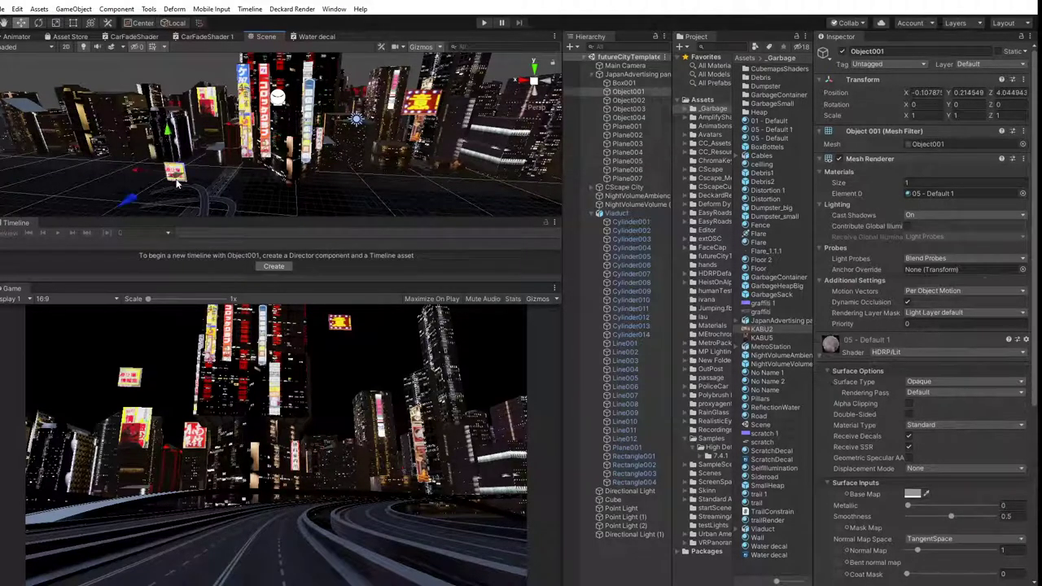
left_click_drag(130, 200, 223, 131)
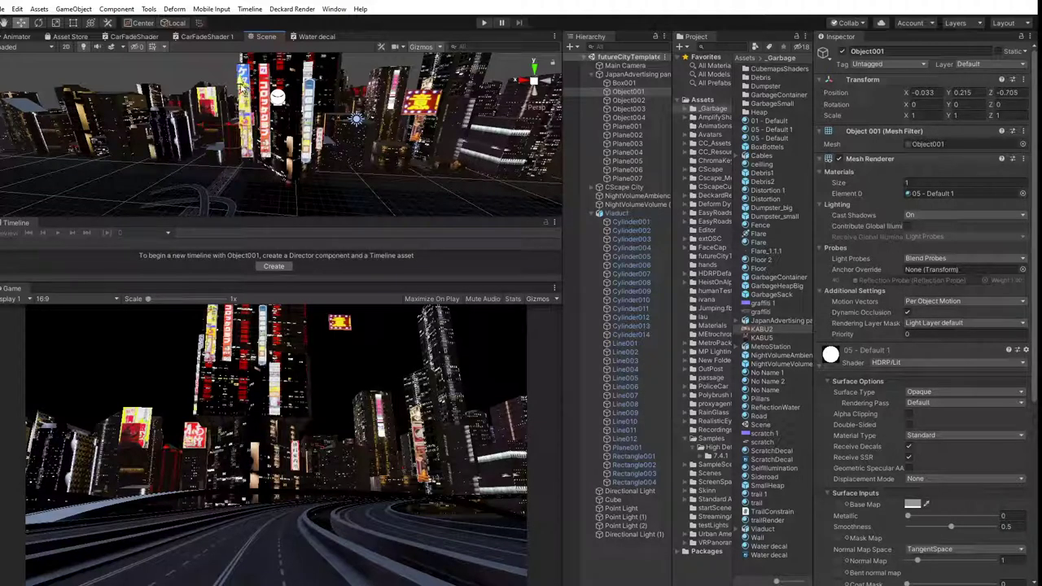
left_click_drag(242, 88, 242, 111)
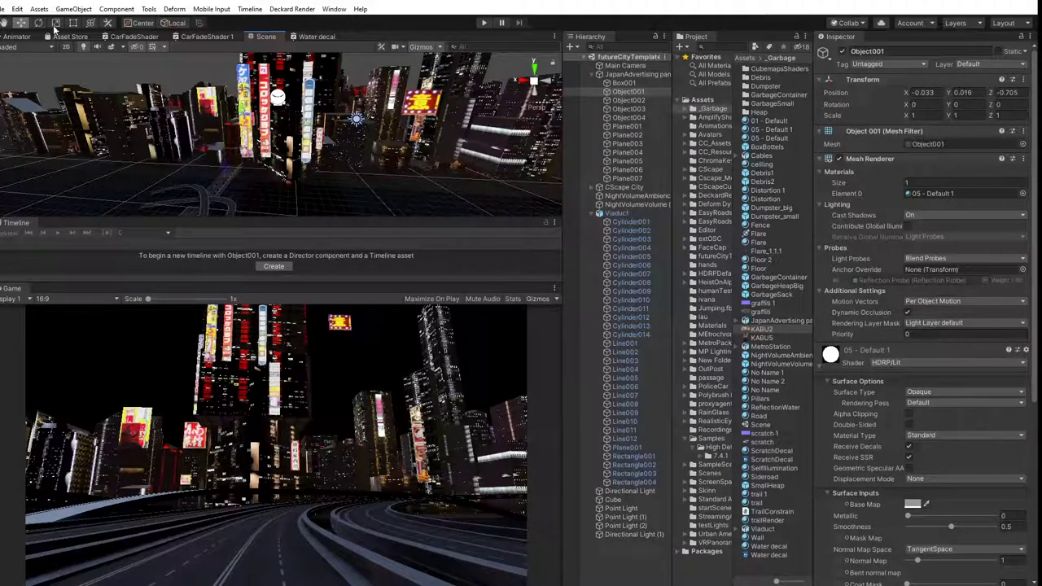
left_click(55, 25)
left_click_drag(246, 154, 258, 93)
Shift the Object001 sign along Z to about -0.805 so it sits by the building near the viaduct.
left_click(18, 26)
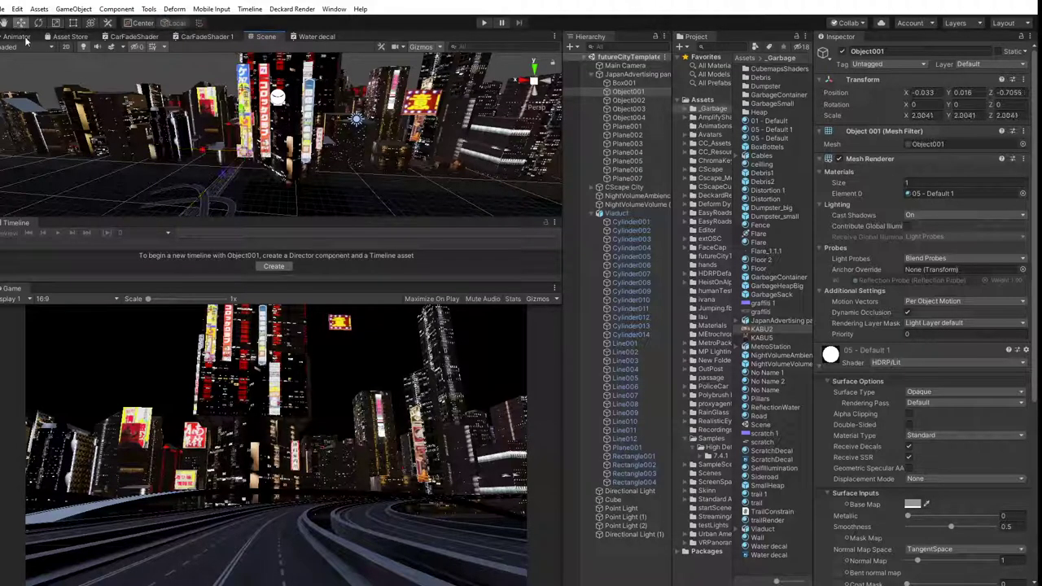
left_click_drag(174, 140, 160, 158, "alt")
left_click_drag(130, 116, 228, 146, "alt")
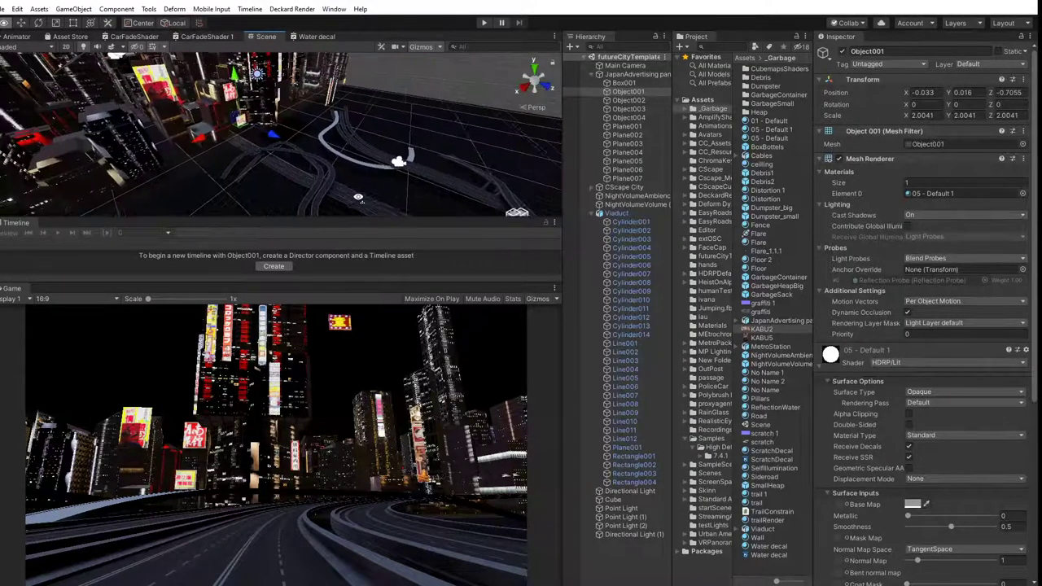
middle_click_drag(169, 119, 224, 125)
scroll(225, 124, "up", 5)
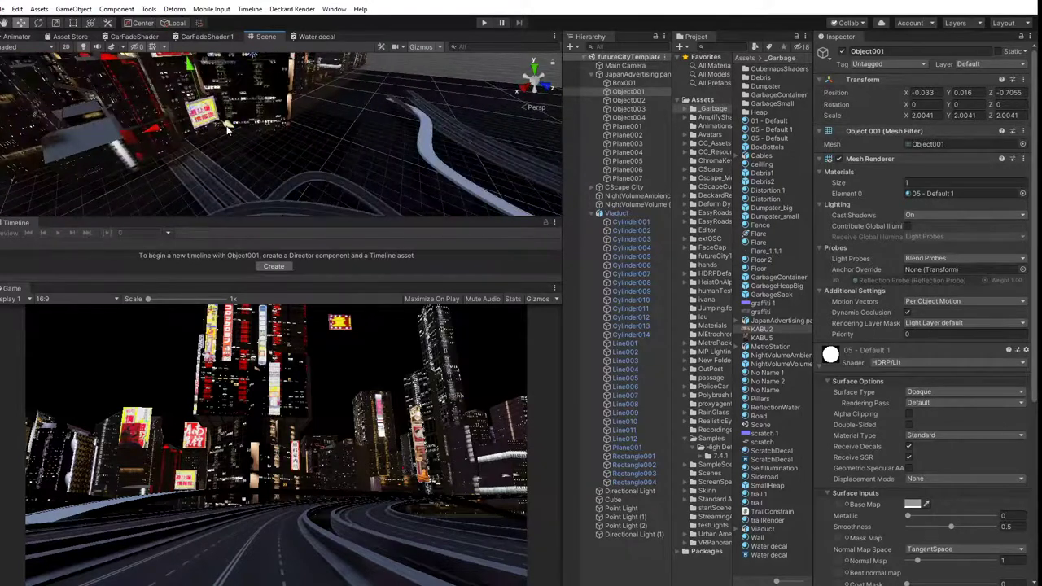
left_click_drag(228, 127, 213, 125)
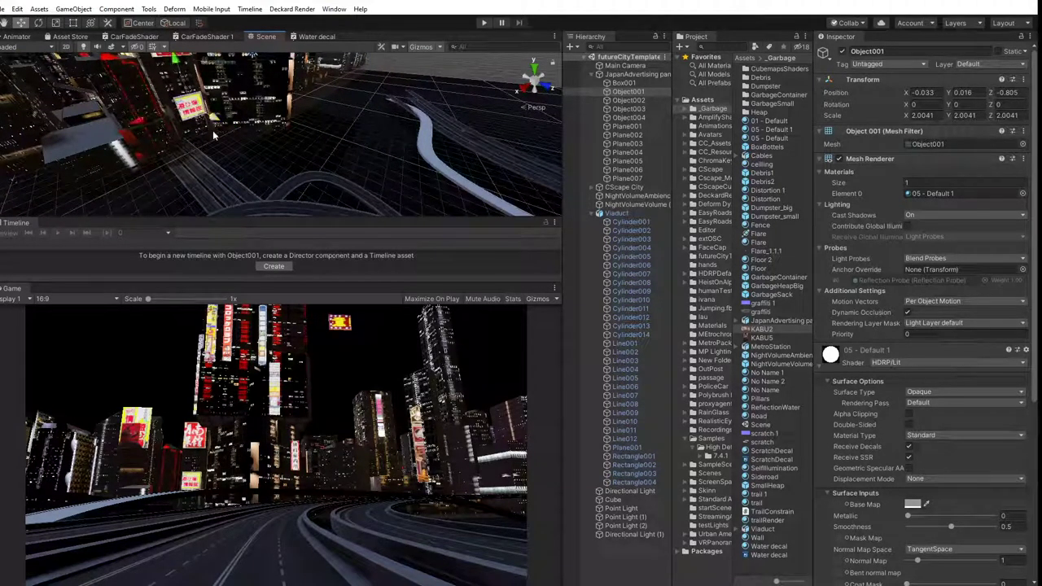
Move the Object004 sign onto the far building at about X -1.98, Z -1.059, and scale it uniformly to about 3.3093.
right_click_drag(319, 109, 259, 123)
scroll(259, 123, "down", 1)
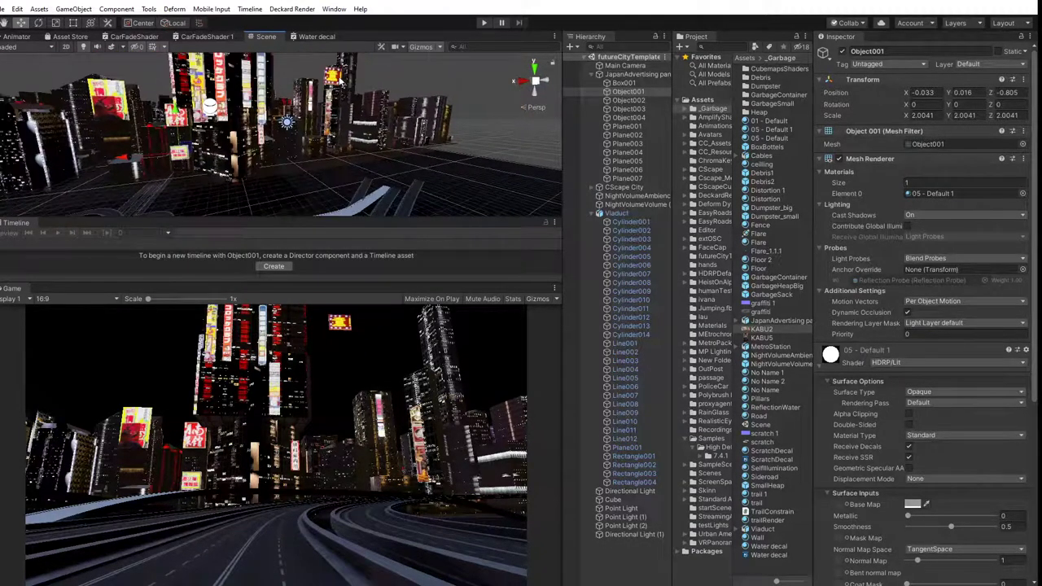
left_click(338, 79)
middle_click_drag(337, 79, 387, 167)
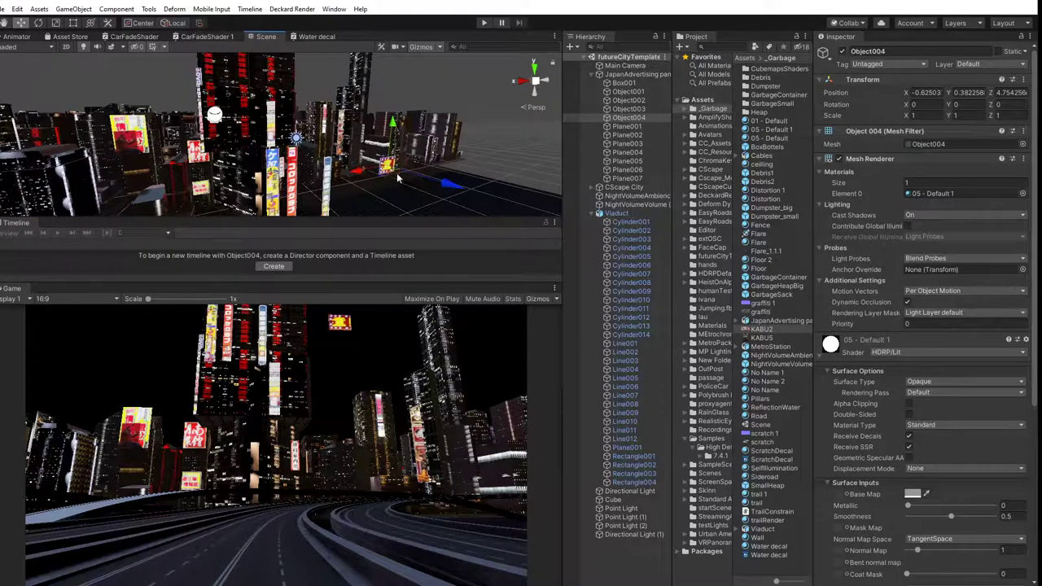
left_click_drag(393, 173, 404, 9)
left_click(58, 25)
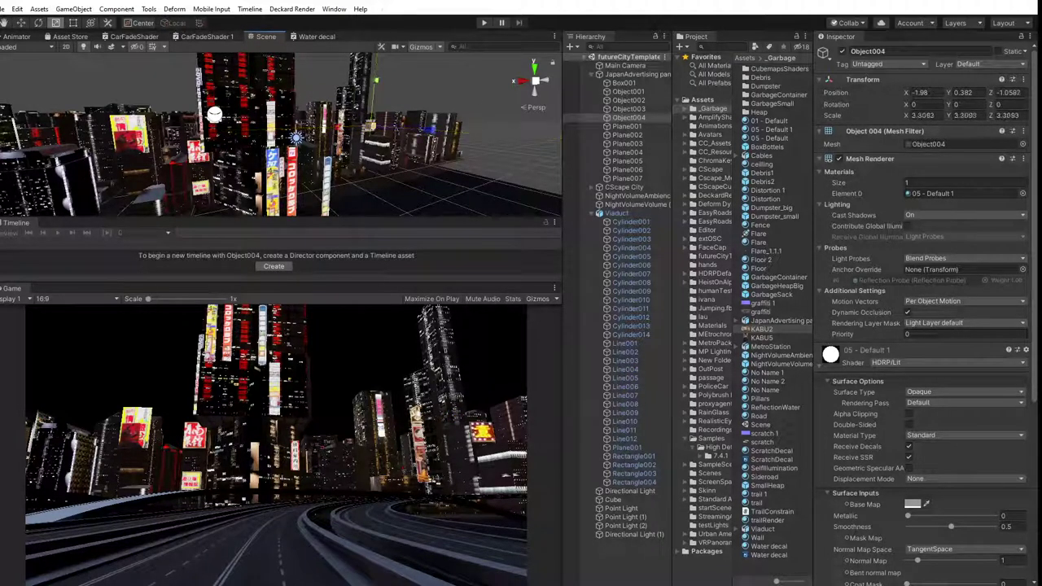
Fine-tune the Object004 sign's position to about X -1.969, Z -1.055.
left_click(21, 23)
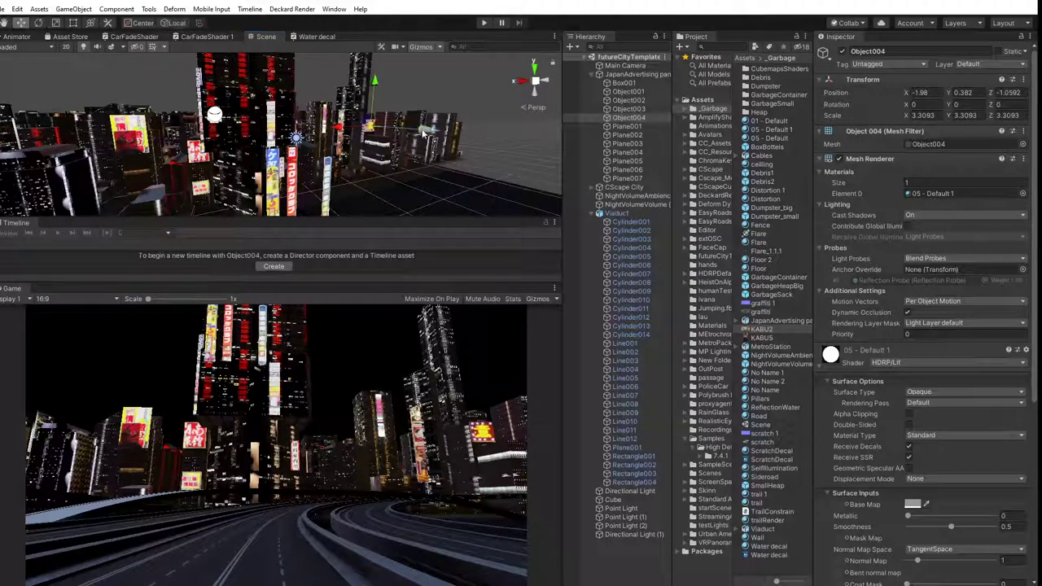
left_click_drag(425, 132, 425, 137)
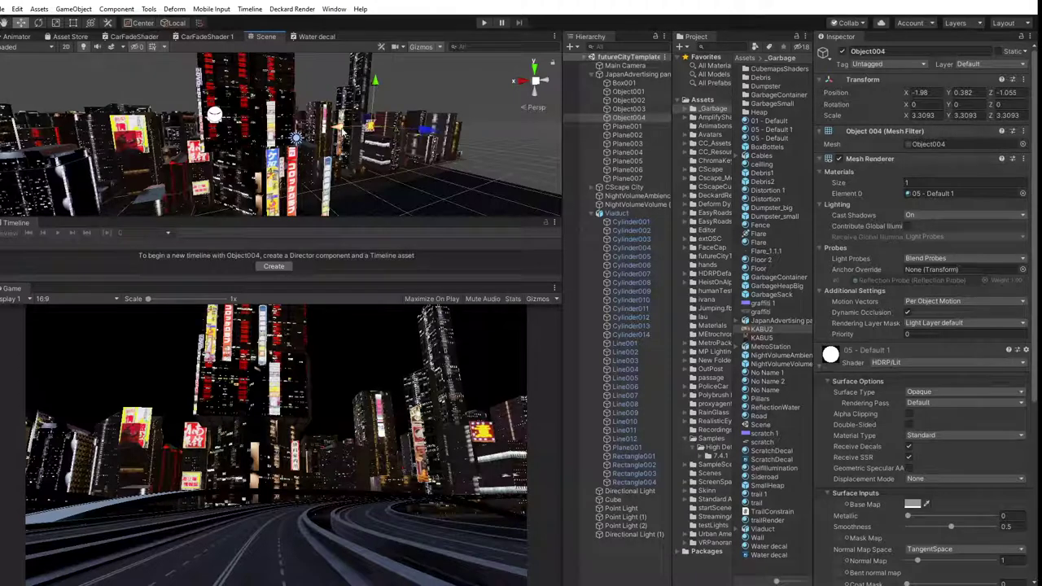
left_click_drag(343, 131, 343, 132)
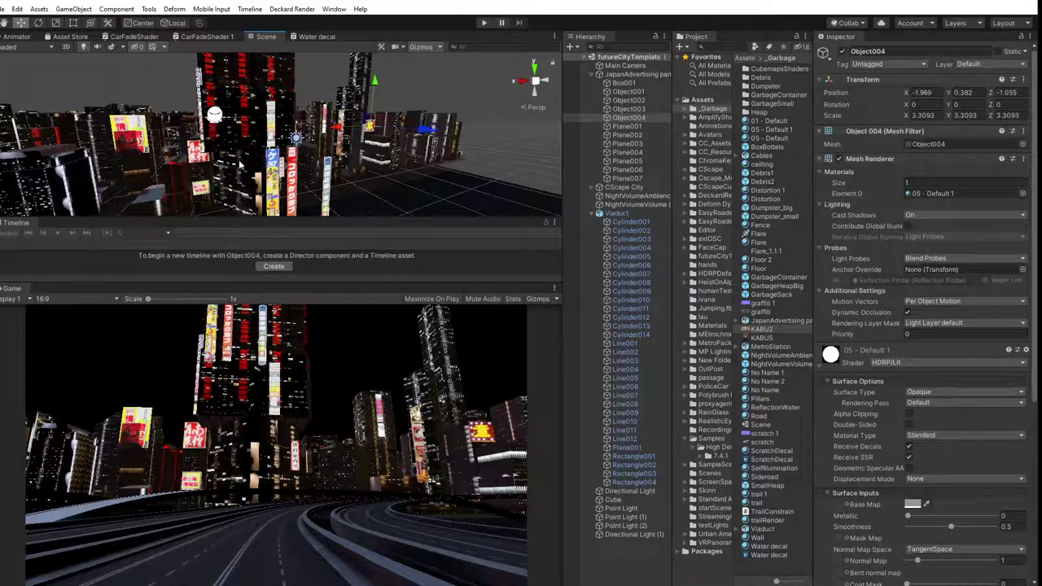
Move the Plane001 panel to the tall tower at about Z -0.581 and scale it uniformly to about 2.1277.
scroll(234, 148, "down", 3)
middle_click_drag(233, 147, 228, 129)
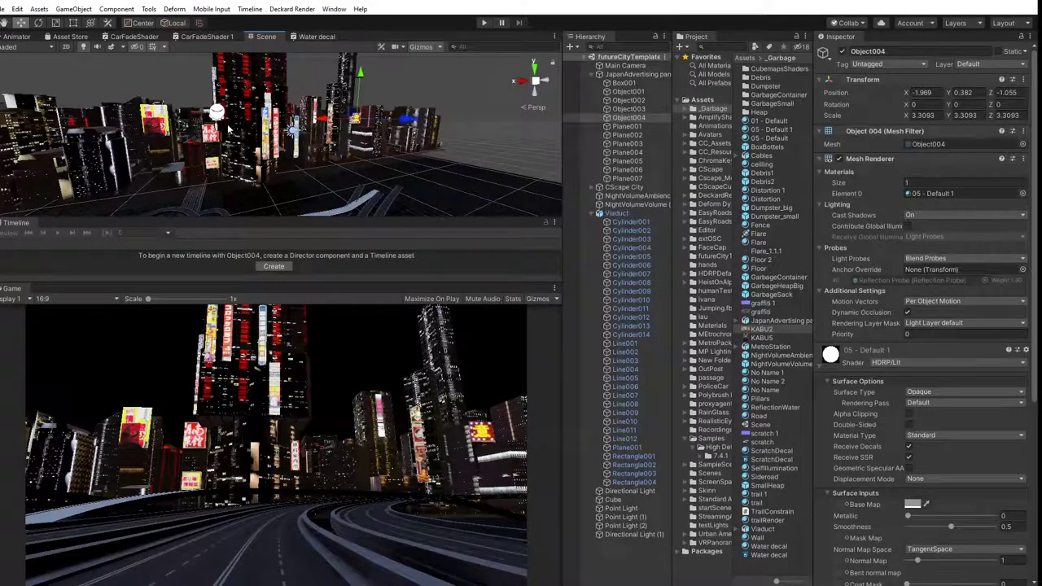
left_click(277, 153)
middle_click_drag(267, 165, 417, 164)
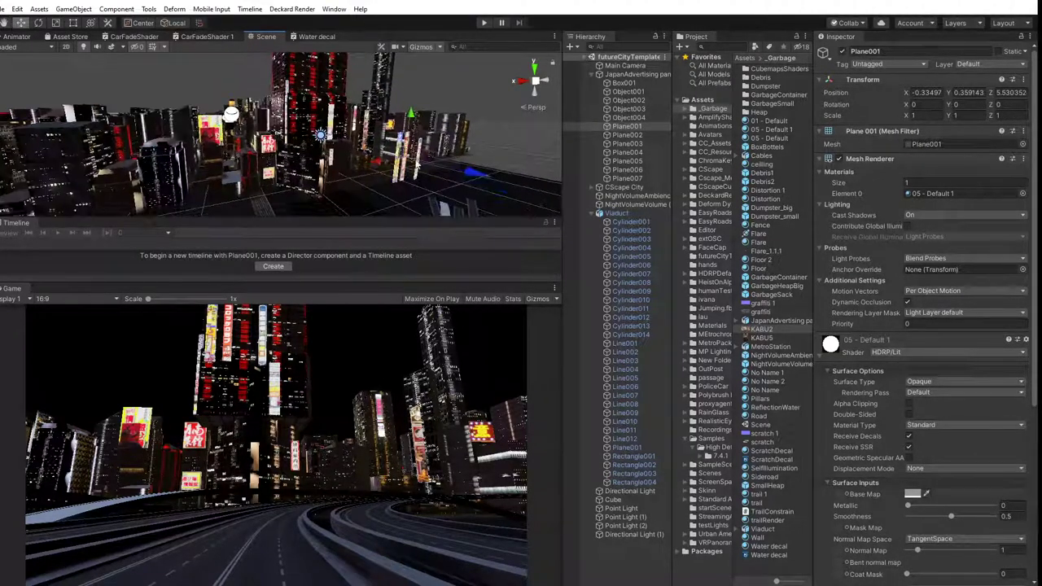
left_click_drag(477, 177, 343, 133)
left_click(56, 23)
Raise the Plane001 panel to about Y 0.695 and align it on the tower at about X -0.293, Z -0.564.
left_click(21, 24)
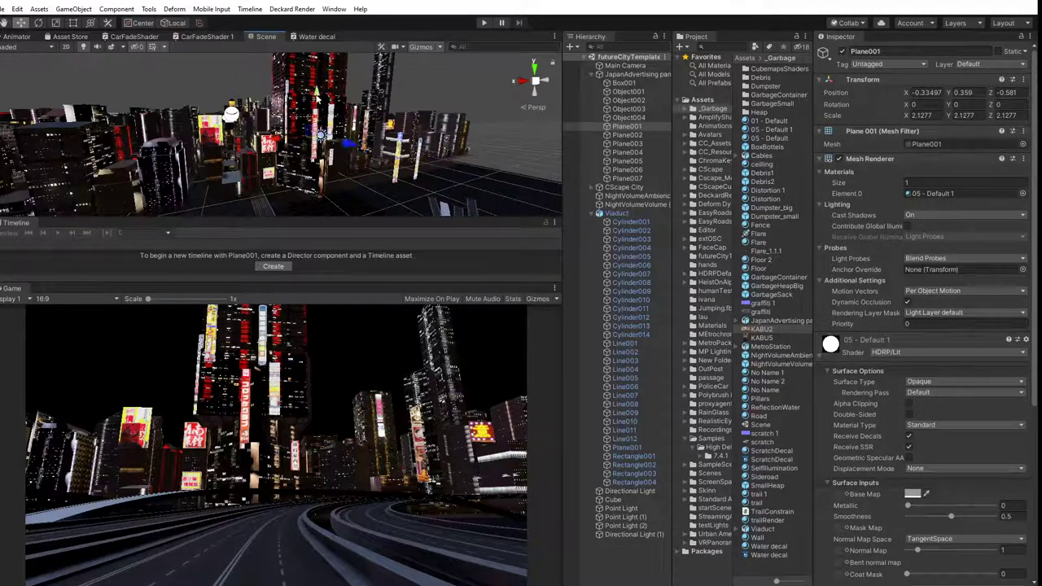
left_click_drag(321, 96, 323, 57)
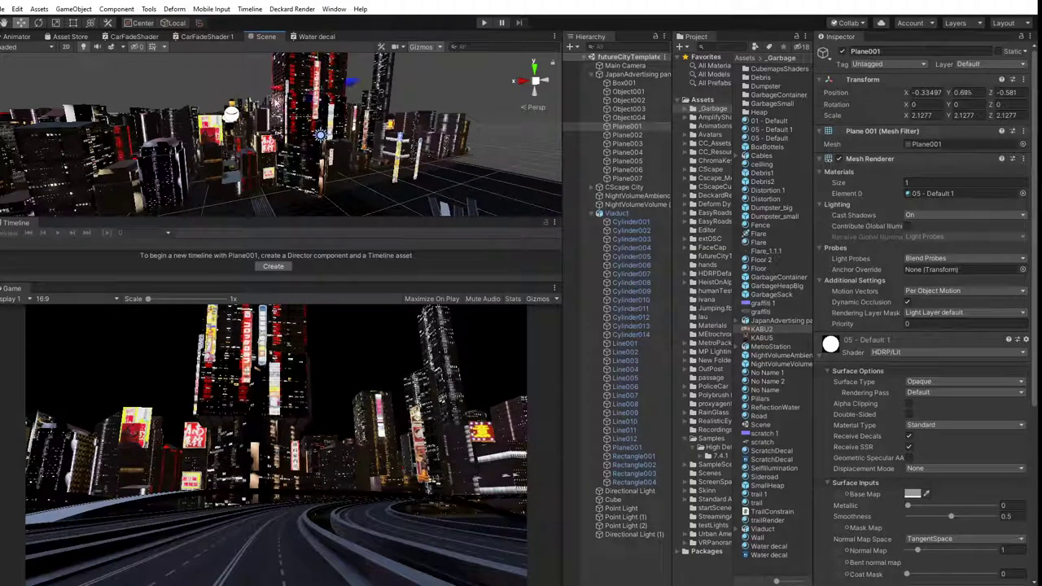
left_click_drag(278, 92, 273, 91)
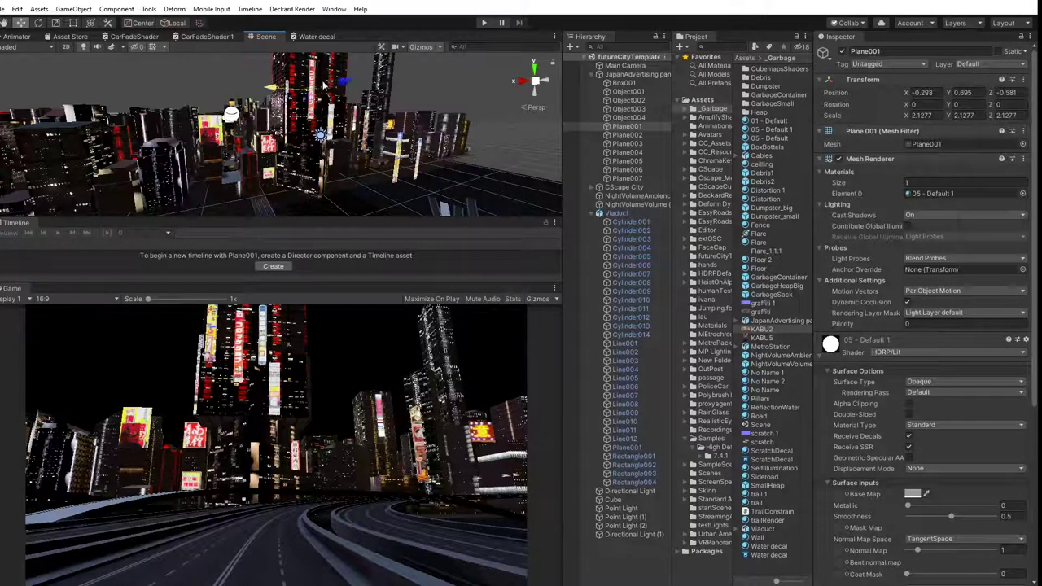
left_click_drag(341, 83, 344, 83)
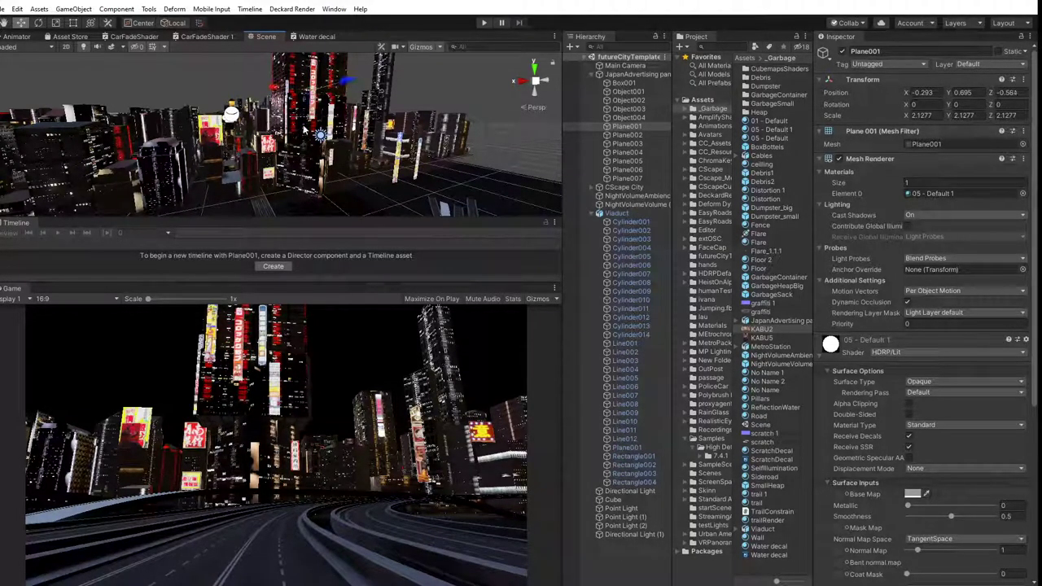
Scale the Object003 panel uniformly to about 2.1763 and place it low on the tall tower at about X -0.293, Y 0.099, Z -0.594.
left_click_drag(393, 156, 258, 155, "alt")
left_click(301, 156)
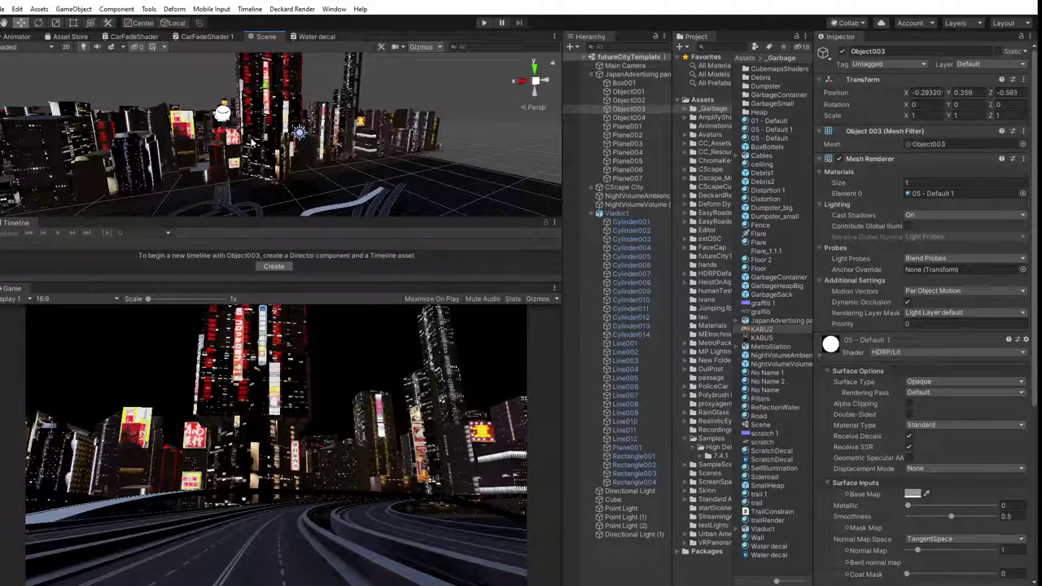
left_click_drag(264, 88, 267, 109)
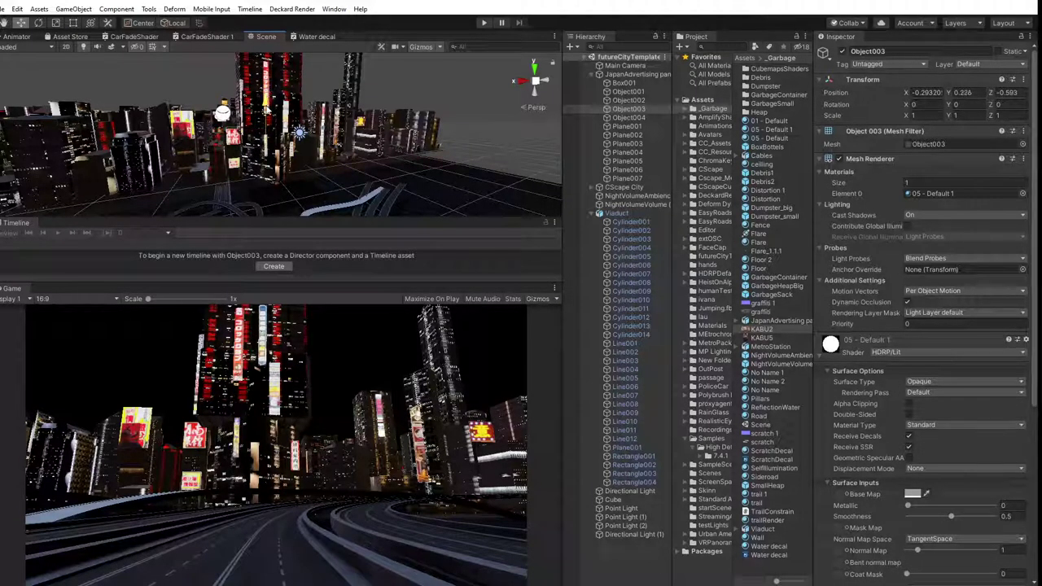
left_click(57, 22)
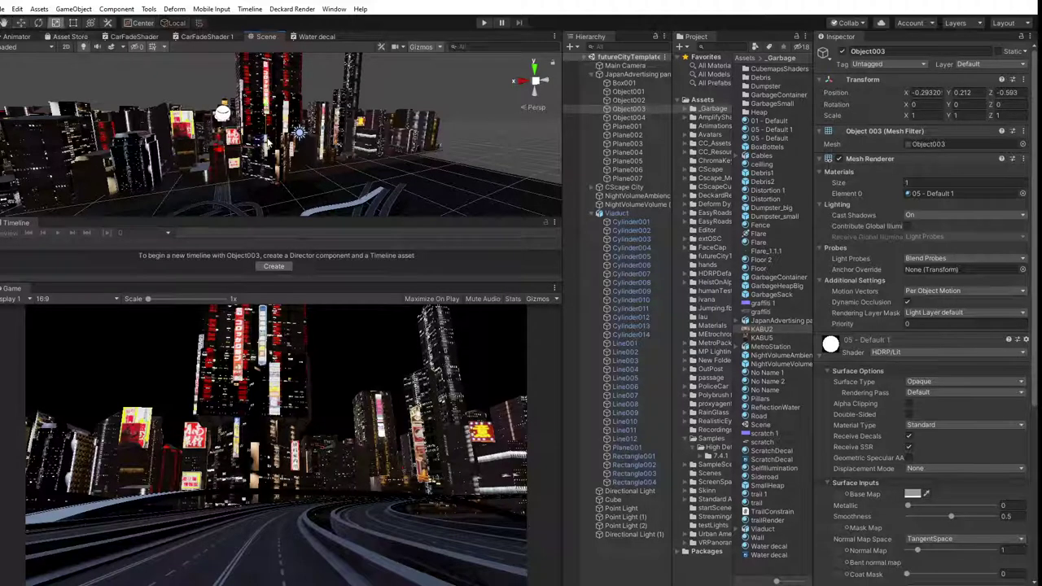
left_click_drag(266, 142, 327, 135)
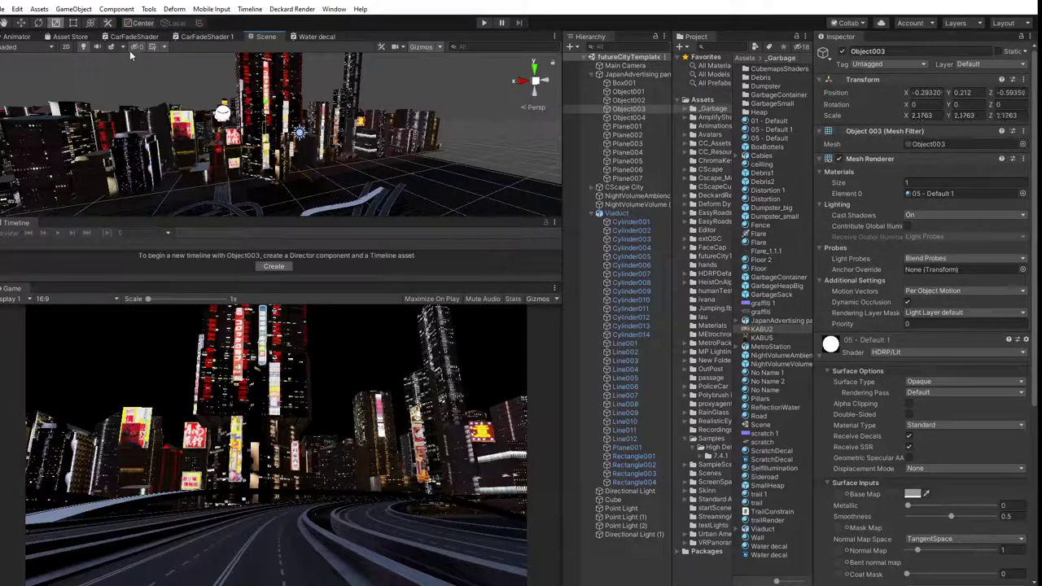
left_click(21, 23)
left_click_drag(265, 106, 269, 120)
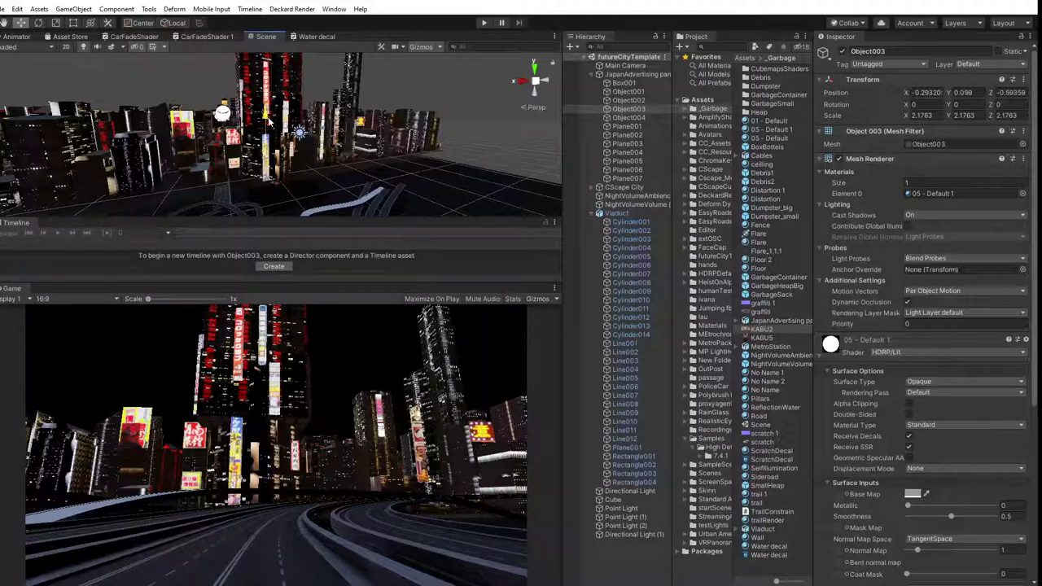
Organize the Buildings group of CScape City into districts and inspect the contents of District 0.
left_click(633, 74)
left_click(626, 188)
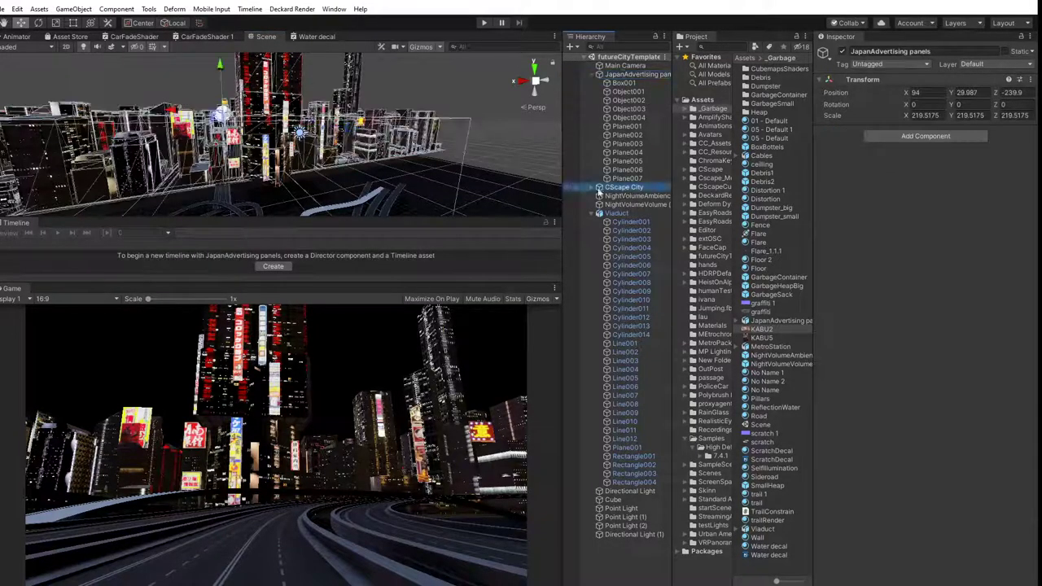
left_click(594, 188)
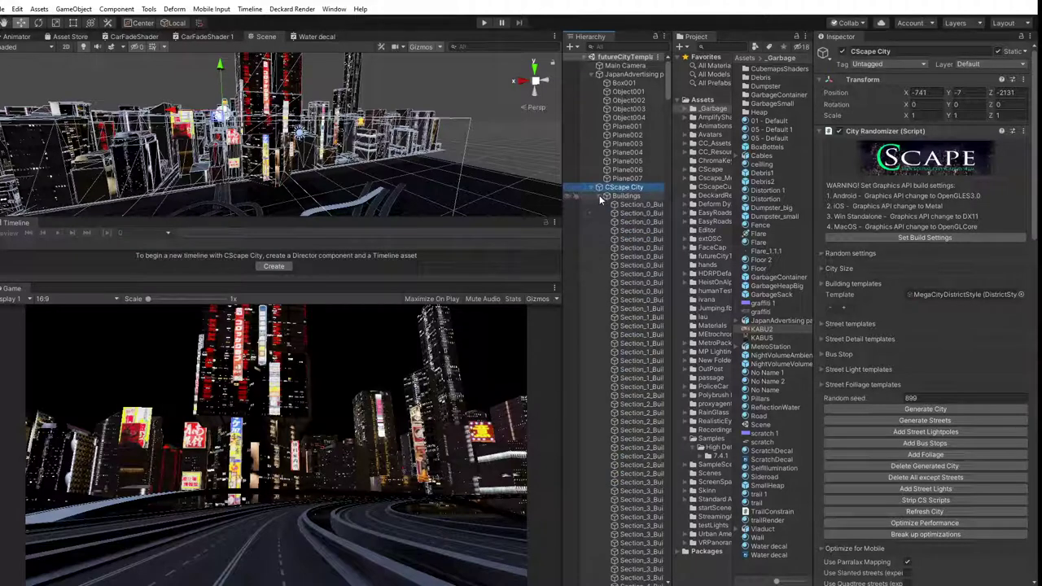
left_click(602, 198)
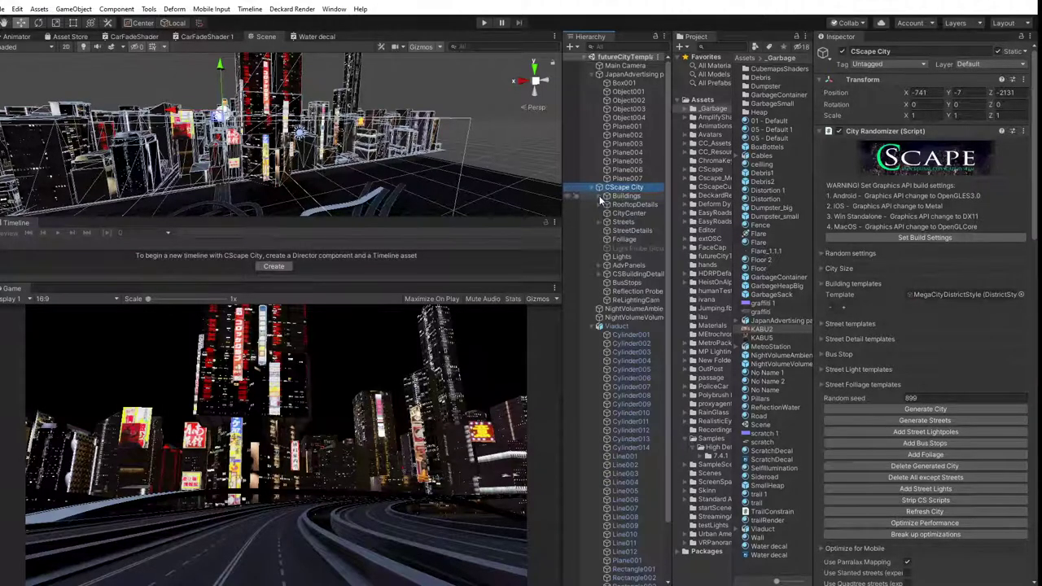
left_click(602, 198)
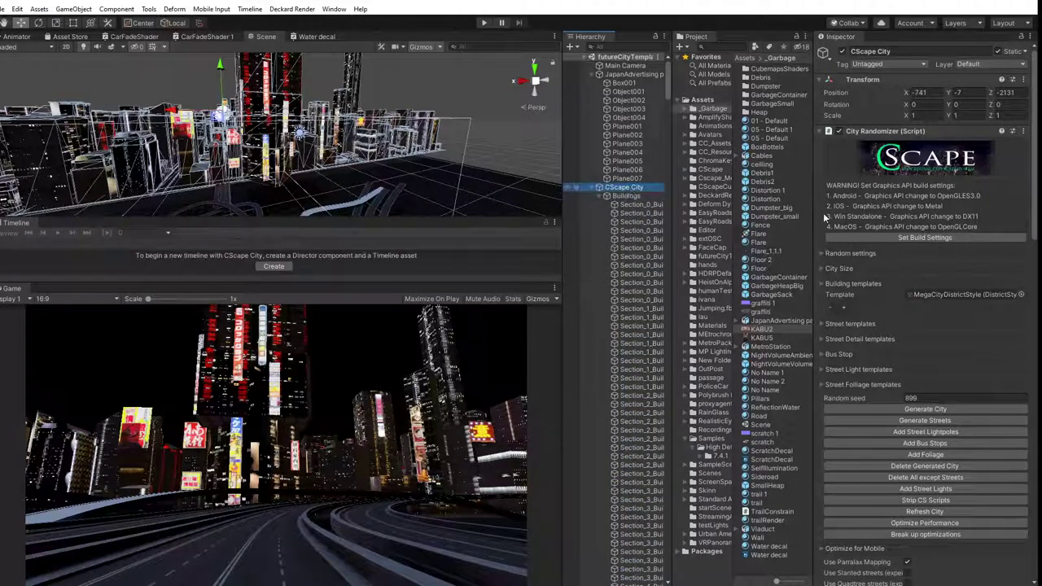
left_click(627, 195)
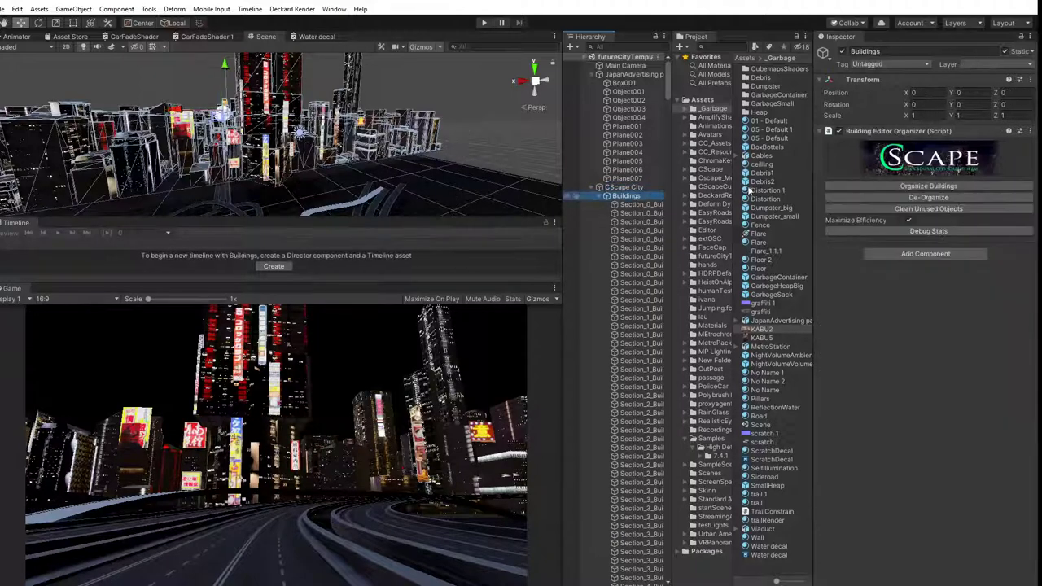
left_click(954, 185)
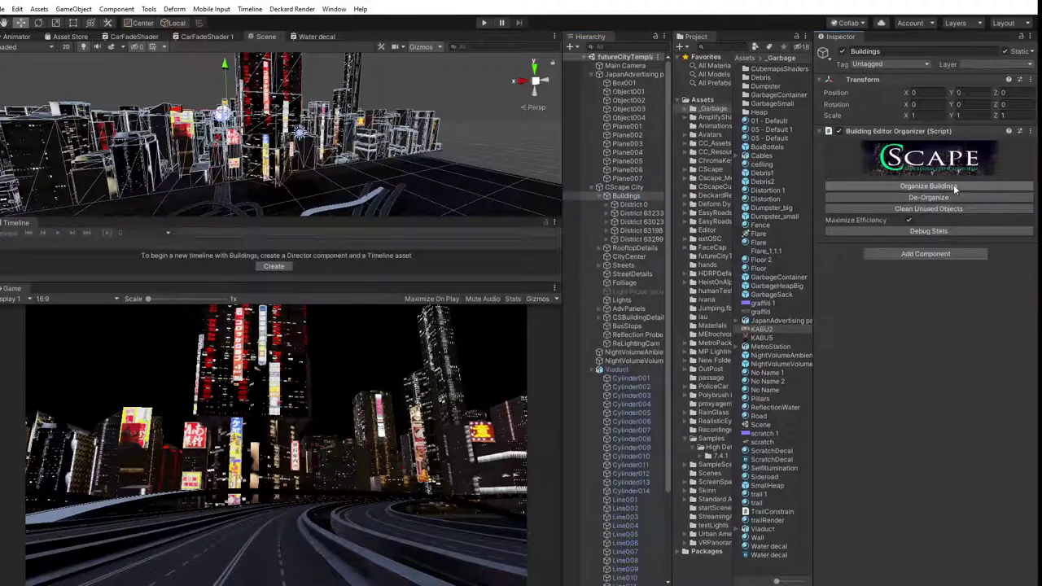
left_click(609, 204)
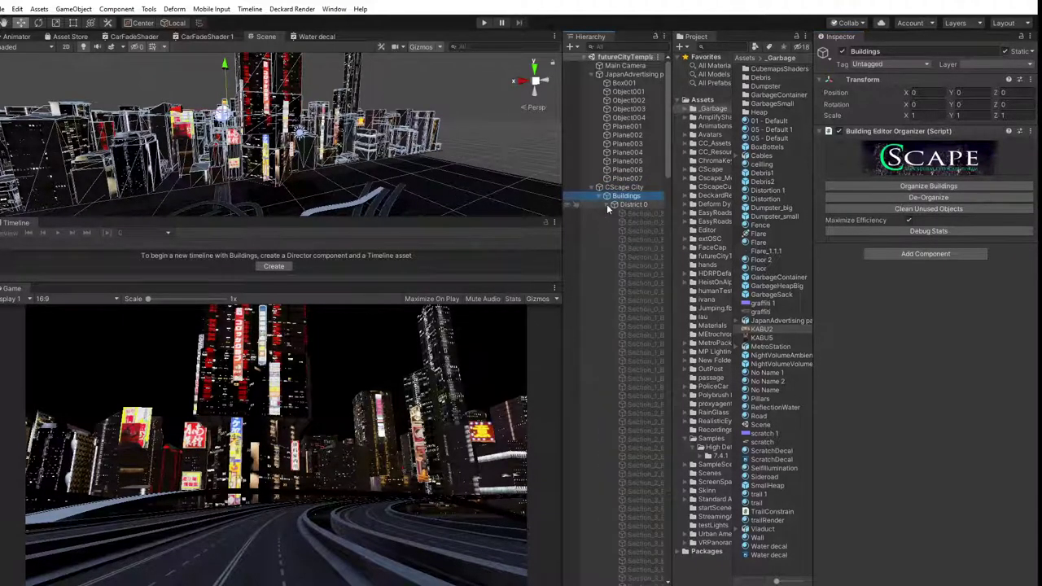
left_click(607, 204)
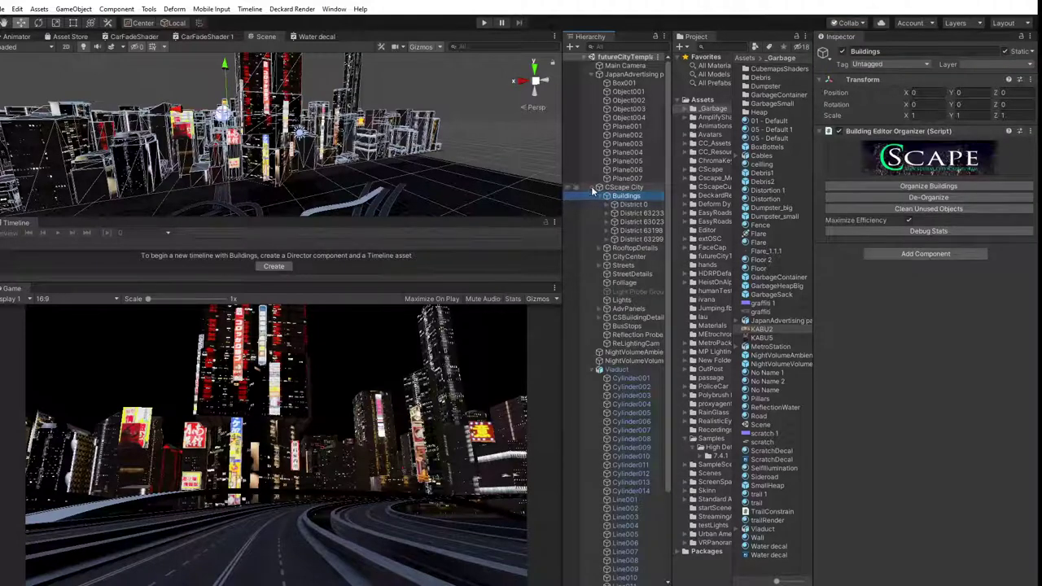
Collapse the CScape City group and move the Plane003 panel toward the buildings at about Y 0.34, Z -0.187.
left_click(592, 188)
left_click(480, 124)
middle_click_drag(386, 172, 431, 147)
left_click_drag(431, 146, 253, 155, "alt")
scroll(391, 154, "up", 3)
middle_click_drag(460, 147, 328, 163)
scroll(285, 155, "down", 3)
left_click_drag(397, 150, 471, 200, "alt")
middle_click_drag(370, 153, 430, 165)
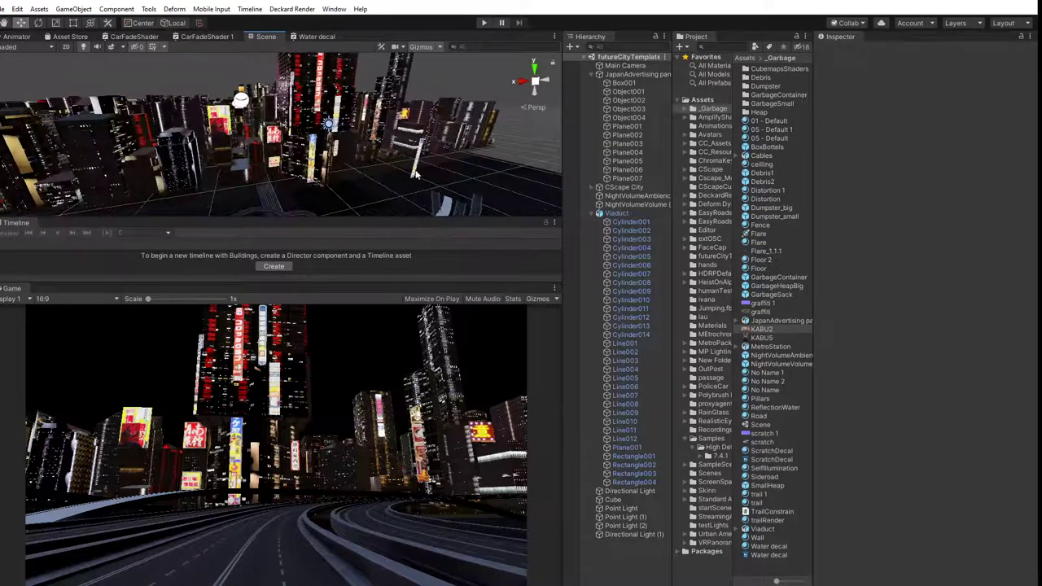
left_click(413, 176)
left_click(413, 165)
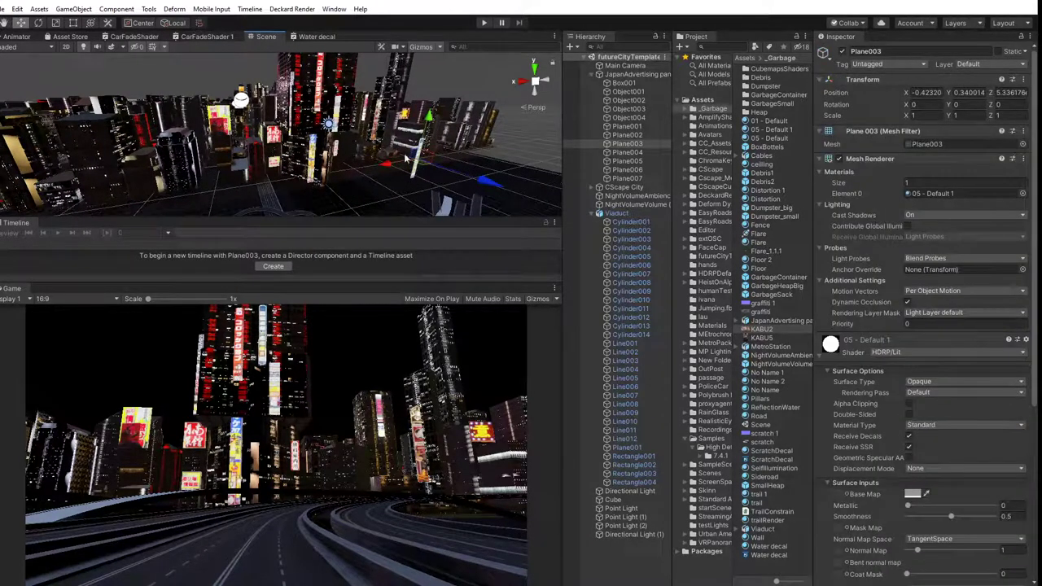
left_click_drag(453, 171, 329, 32)
Undo the uneven X stretch of the Plane003 panel and scale it uniformly to about 2.4942.
left_click(55, 23)
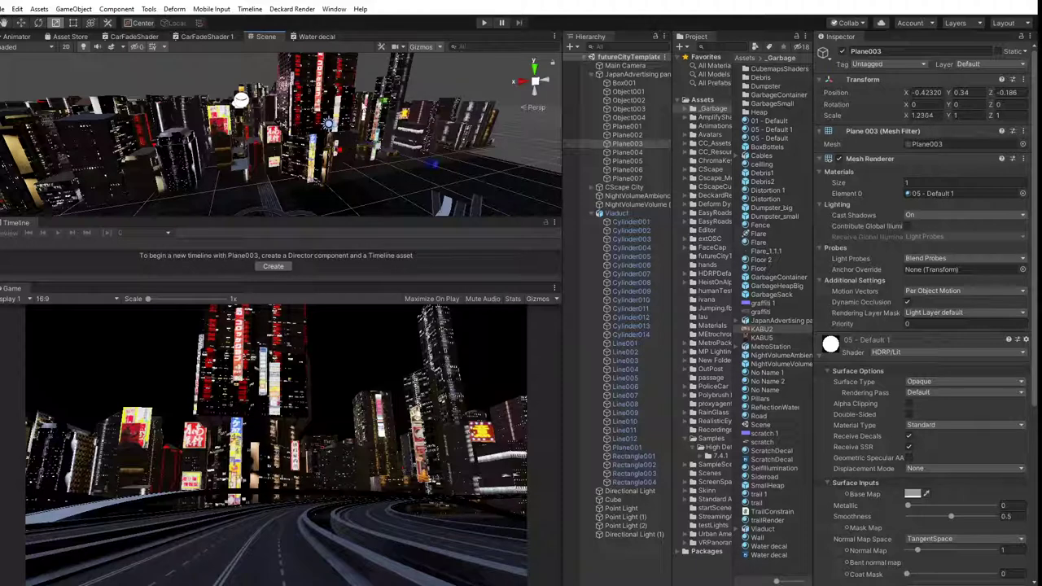
key("ctrl+z")
left_click_drag(377, 147, 374, 66)
Place the Plane003 panel high on the side of the tall tower at about X -0.682, Y 0.748, Z -0.628.
left_click(22, 22)
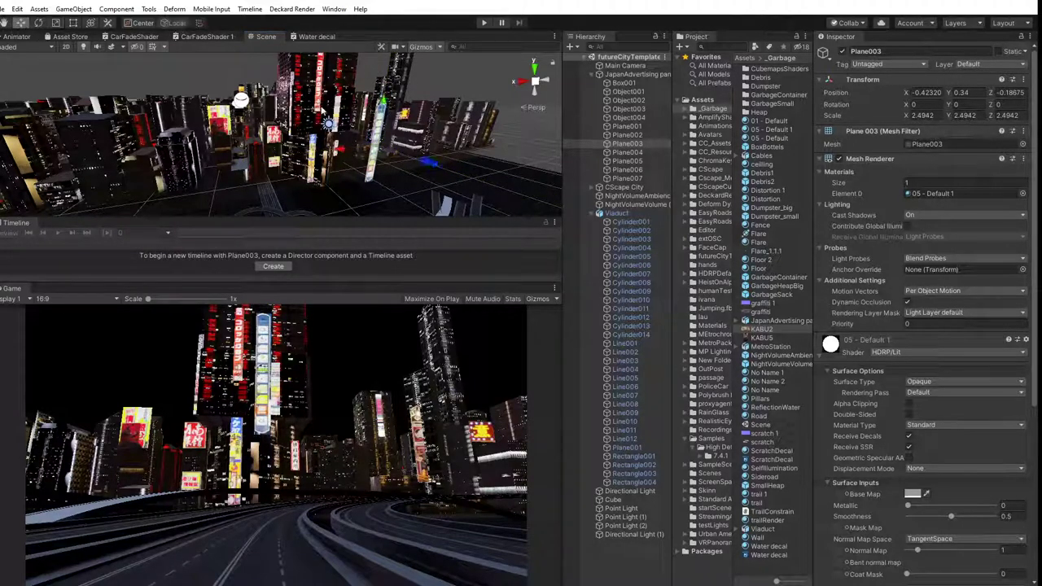
left_click_drag(338, 151, 370, 148)
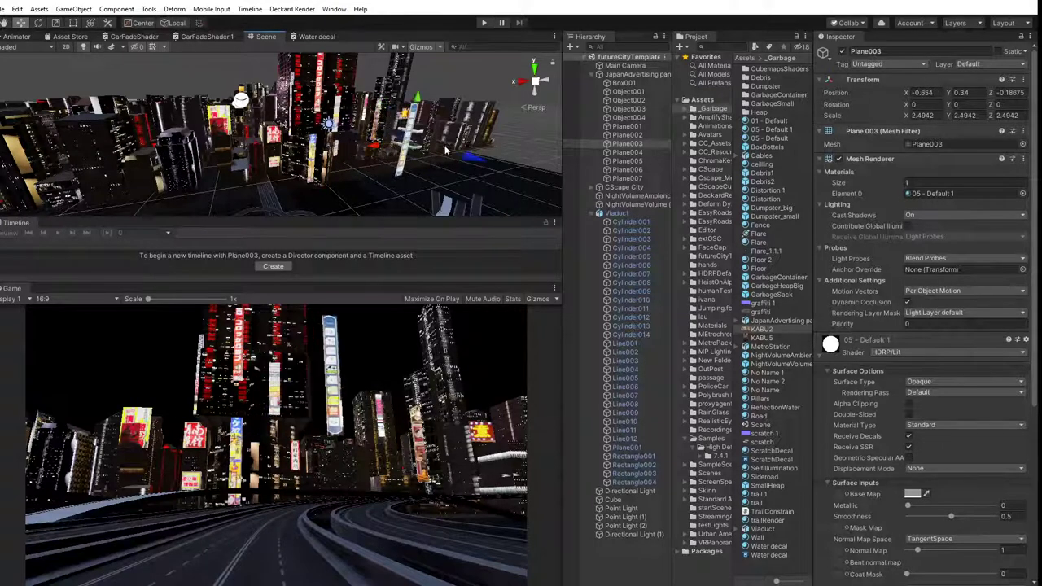
left_click_drag(460, 157, 314, 135)
left_click_drag(357, 83, 356, 35)
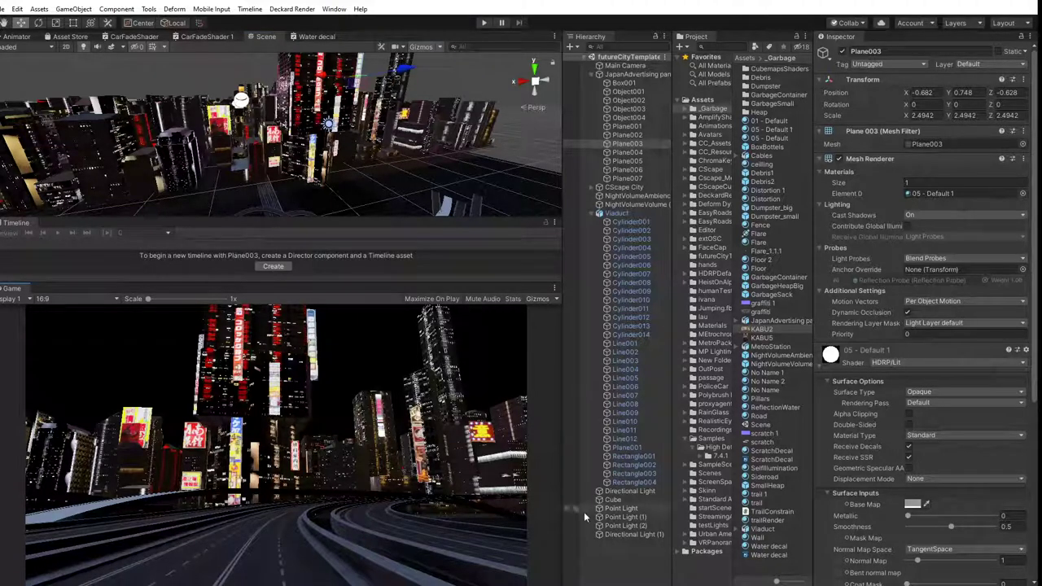
Collapse the Viaduct and Japanese advertising panel groups in the hierarchy and clear the selection.
left_click(617, 566)
left_click(596, 214)
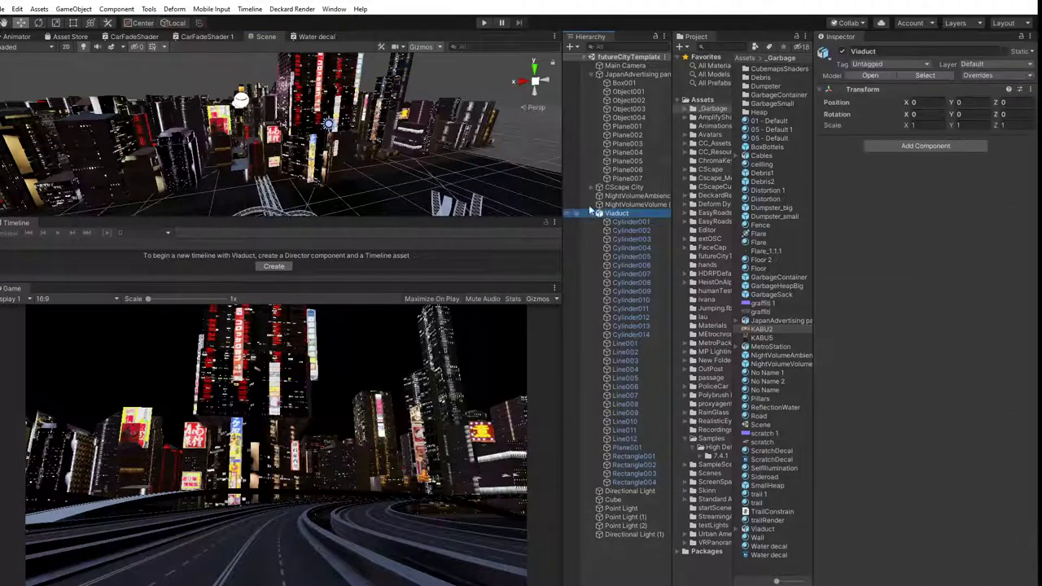
left_click(591, 213)
left_click(591, 75)
left_click(594, 200)
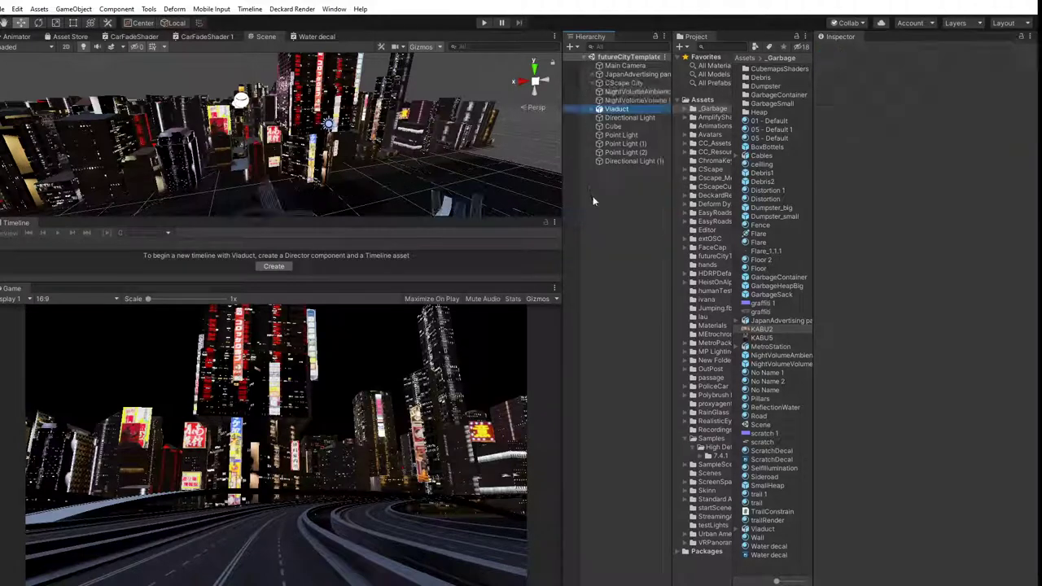
Add a point light to the scene and place it in front of the tall tower at about X 79, Y 45.36, Z -370.6.
right_click(595, 205)
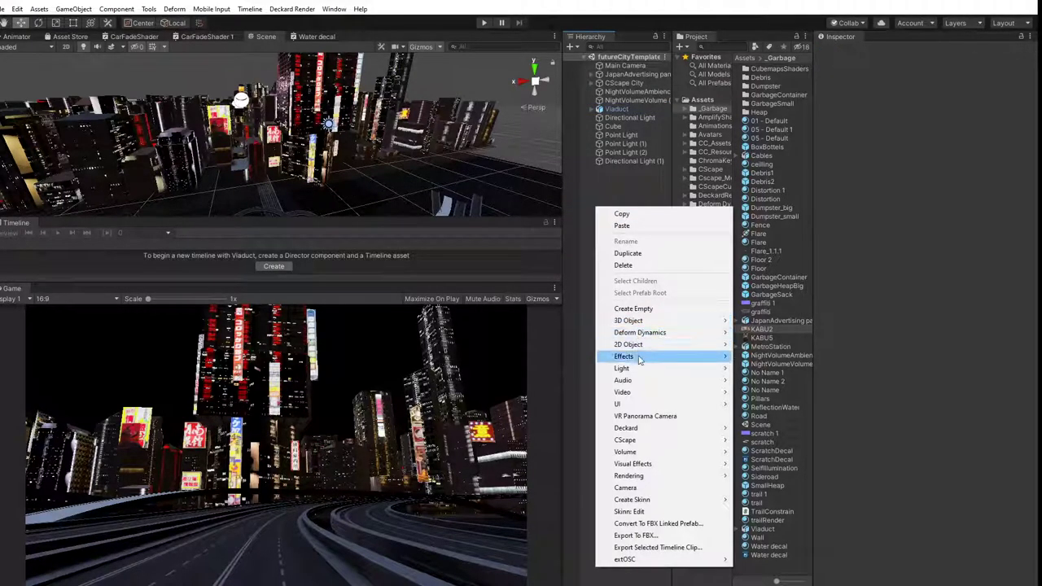
mouse_move(720, 370)
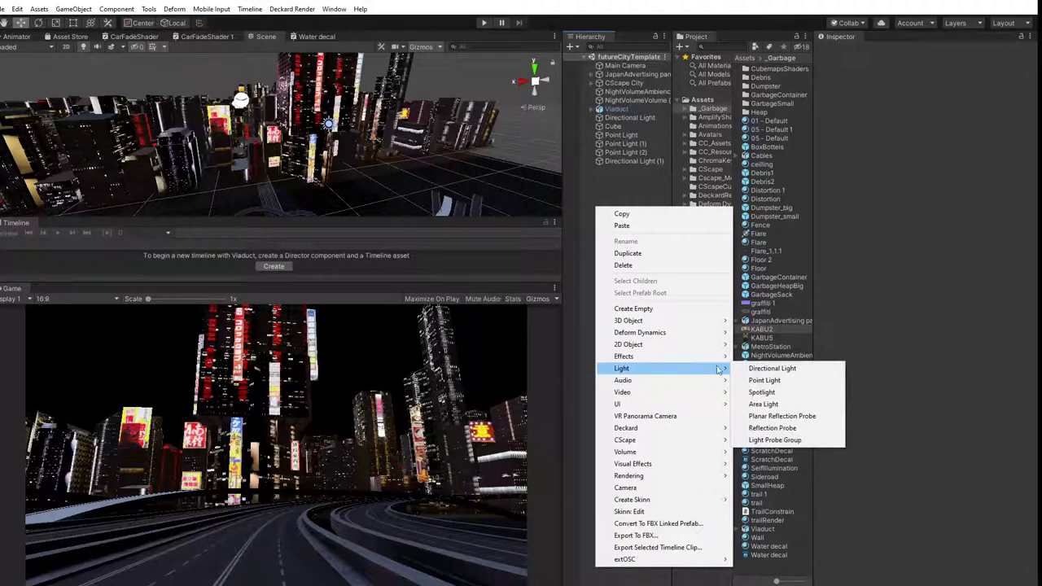
left_click(770, 382)
middle_click_drag(286, 144, 306, 159)
left_click_drag(316, 164, 269, 177)
left_click_drag(335, 201, 344, 213)
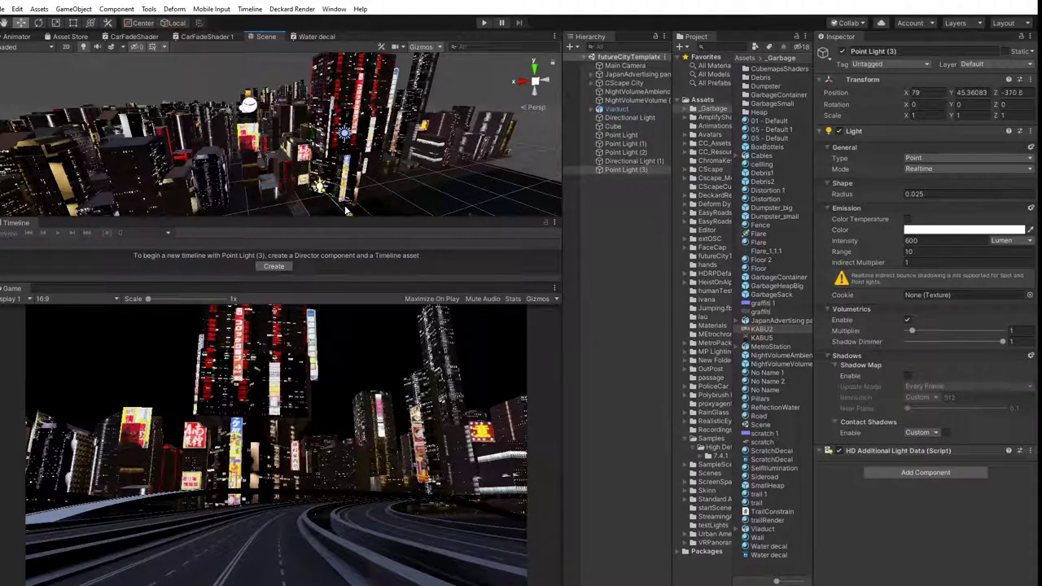
Set the new point light's intensity to about 632.53 lumen and range to about 1953.7, and move it to about Y 107.2, Z -284.7.
left_click_drag(886, 244, 936, 243)
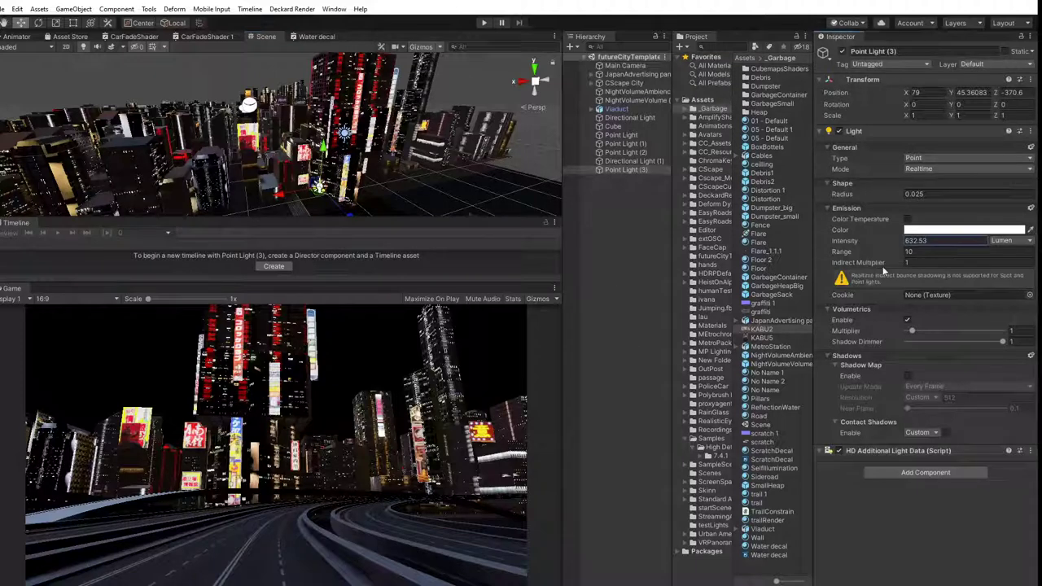
left_click_drag(891, 255, 1010, 254)
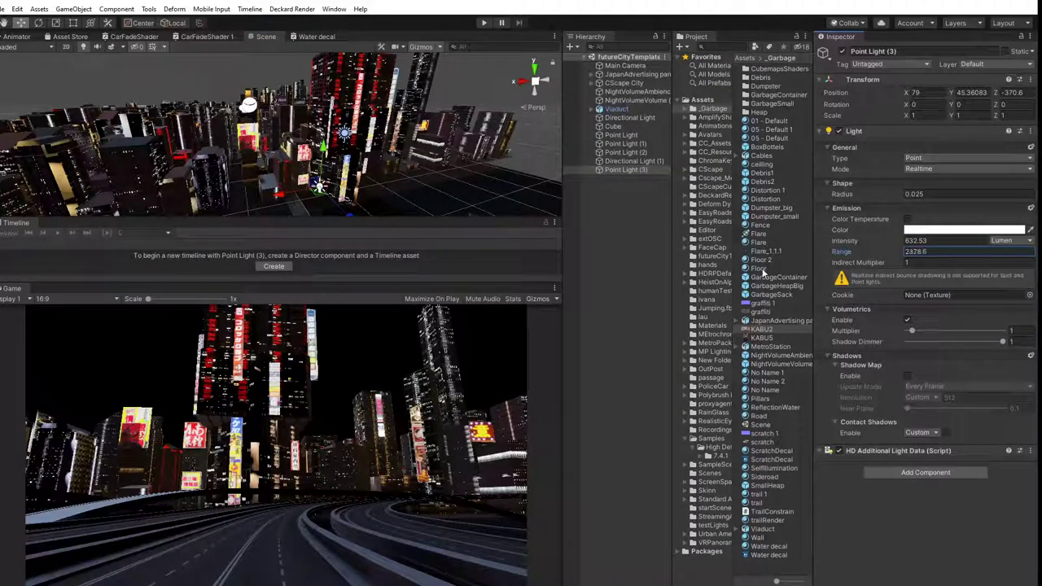
left_click_drag(323, 153, 328, 128)
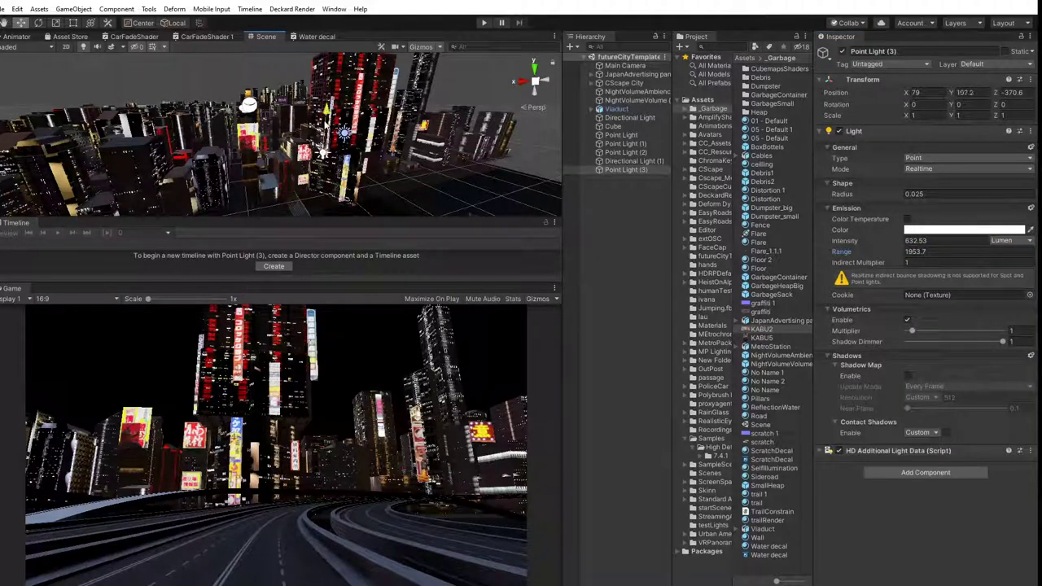
left_click_drag(362, 178, 386, 198)
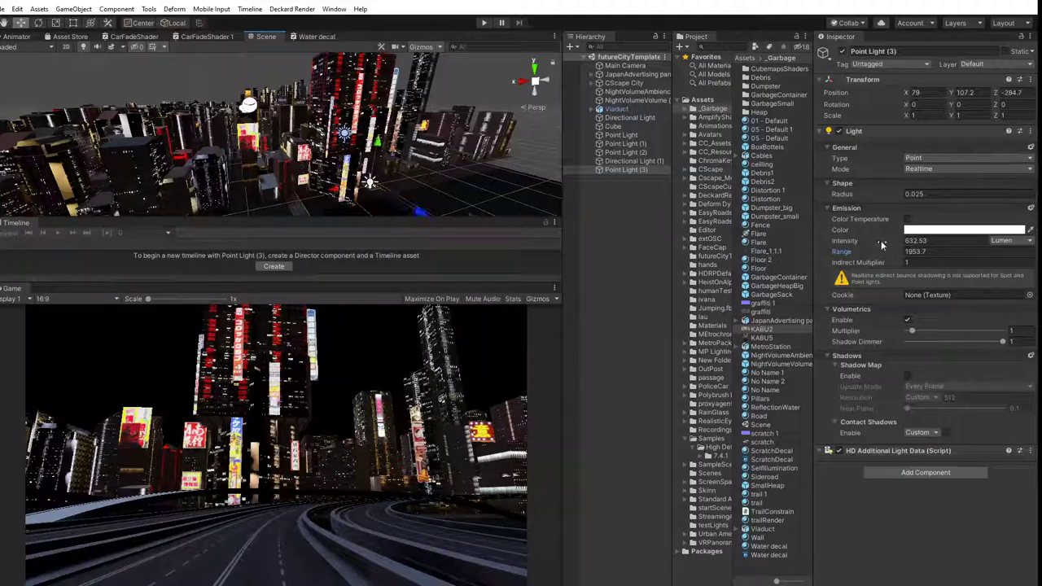
Raise the point light's intensity to about 991.48 lumen and enable its color temperature at about 5270.
left_click_drag(881, 242, 954, 244)
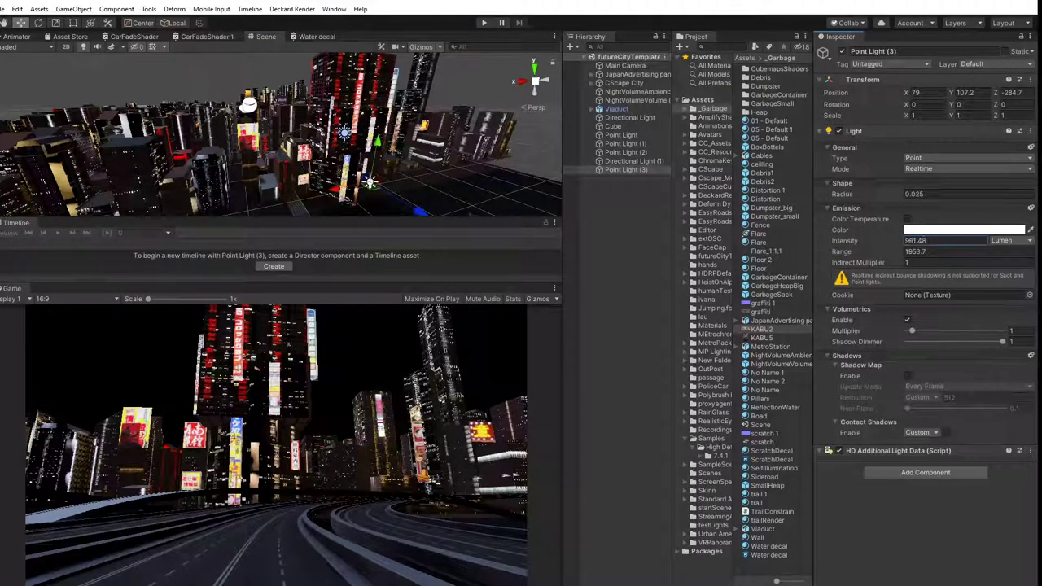
left_click(908, 220)
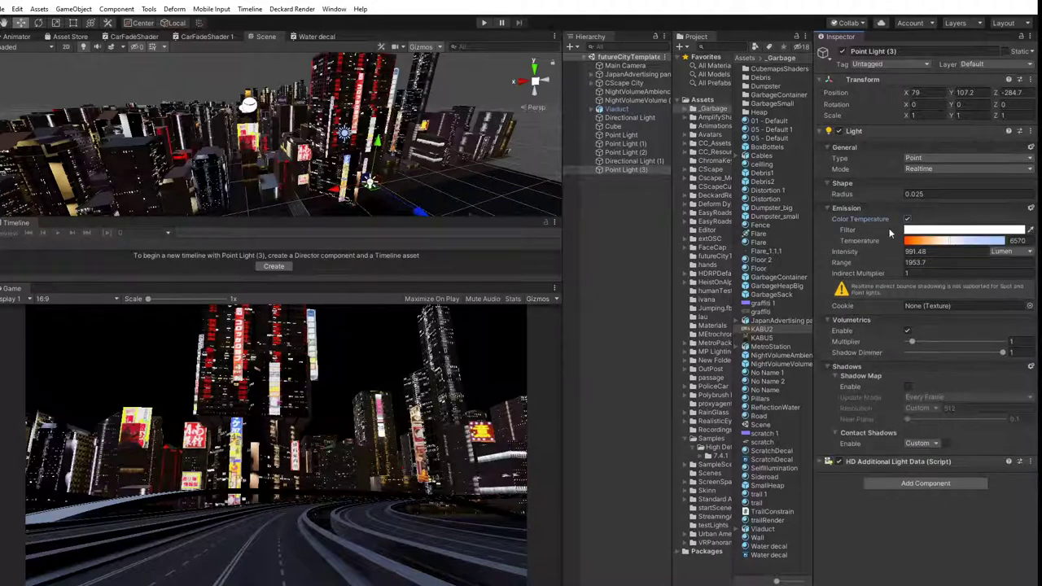
left_click_drag(949, 246, 937, 245)
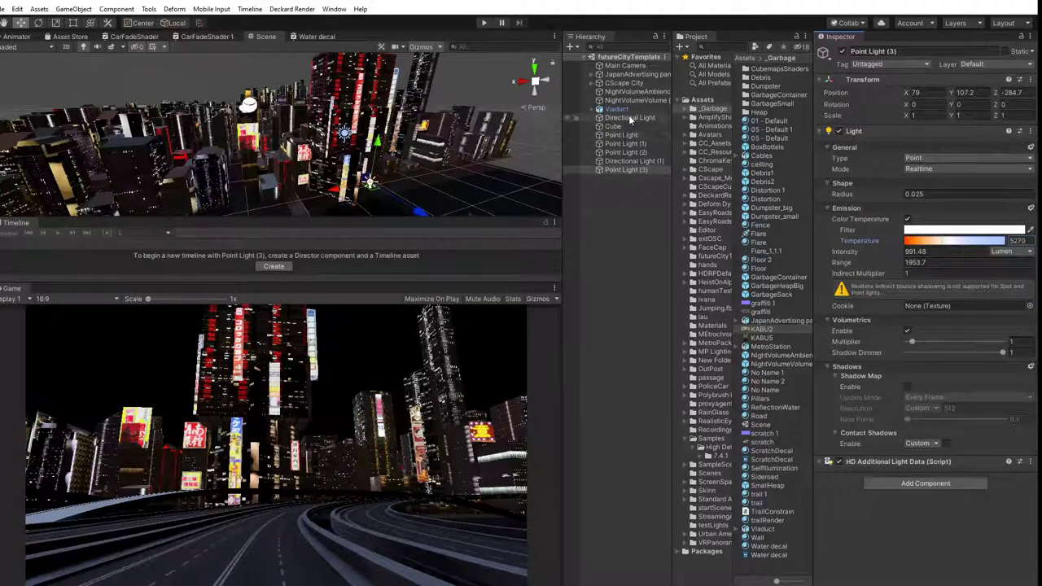
Move the Main Camera to about X 4, Y 17, Z -72 so it frames the towers from above the road.
left_click(627, 67)
scroll(331, 122, "down", 6)
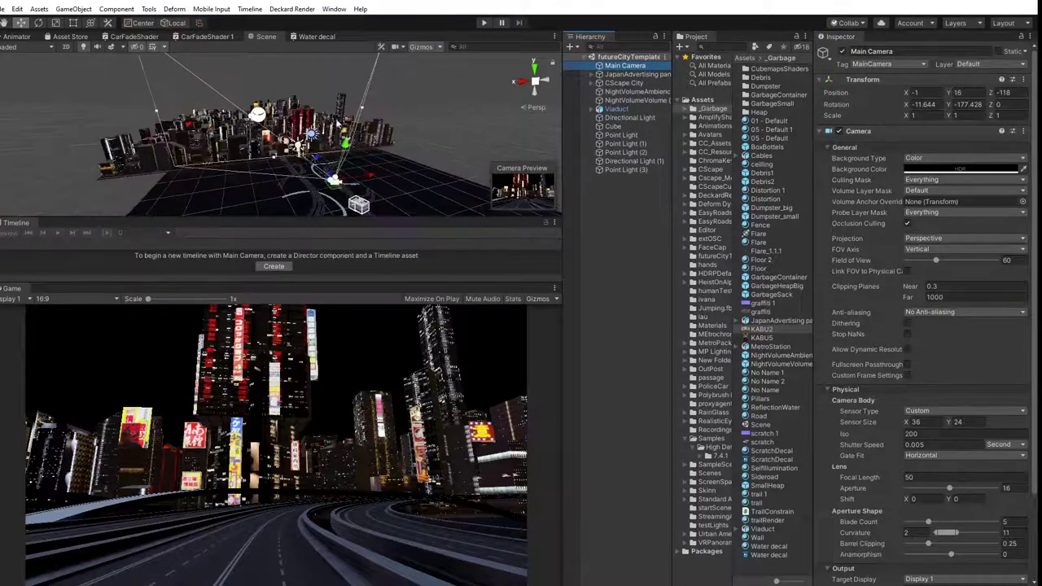
left_click_drag(320, 161, 381, 179)
scroll(381, 178, "down", 3)
middle_click_drag(381, 178, 375, 171)
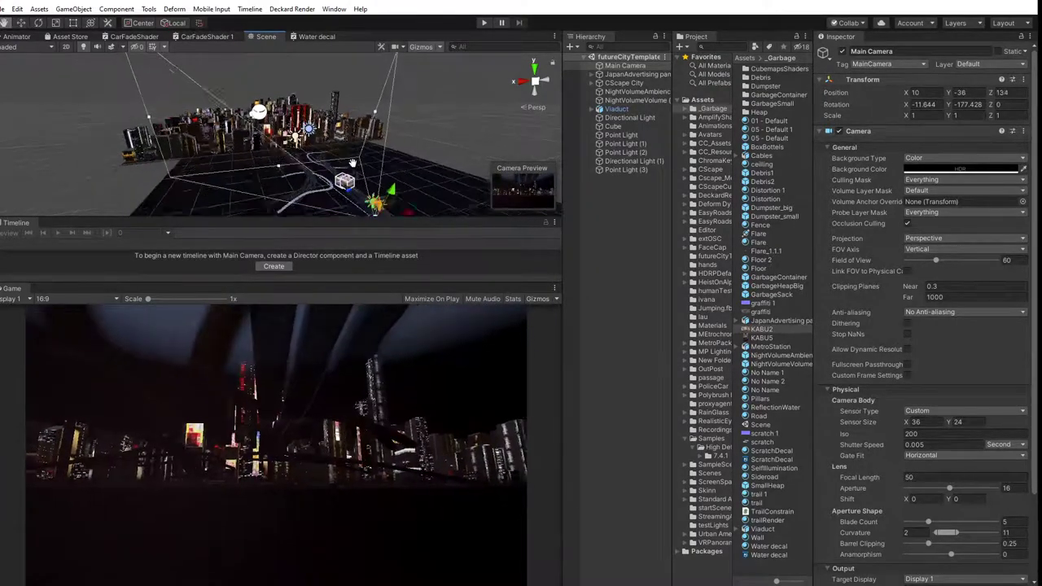
left_click_drag(363, 164, 322, 159)
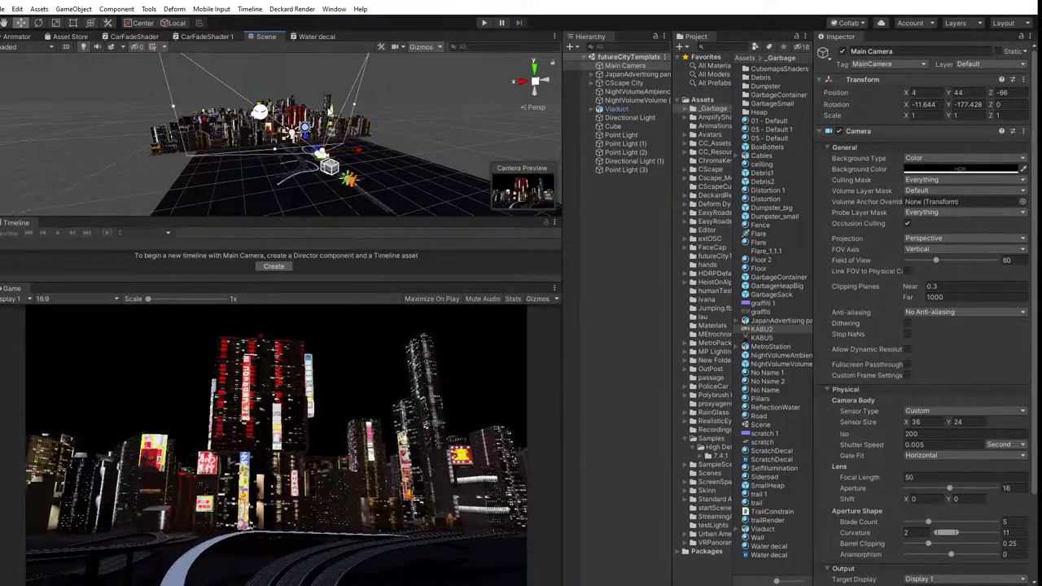
left_click_drag(331, 111, 334, 121)
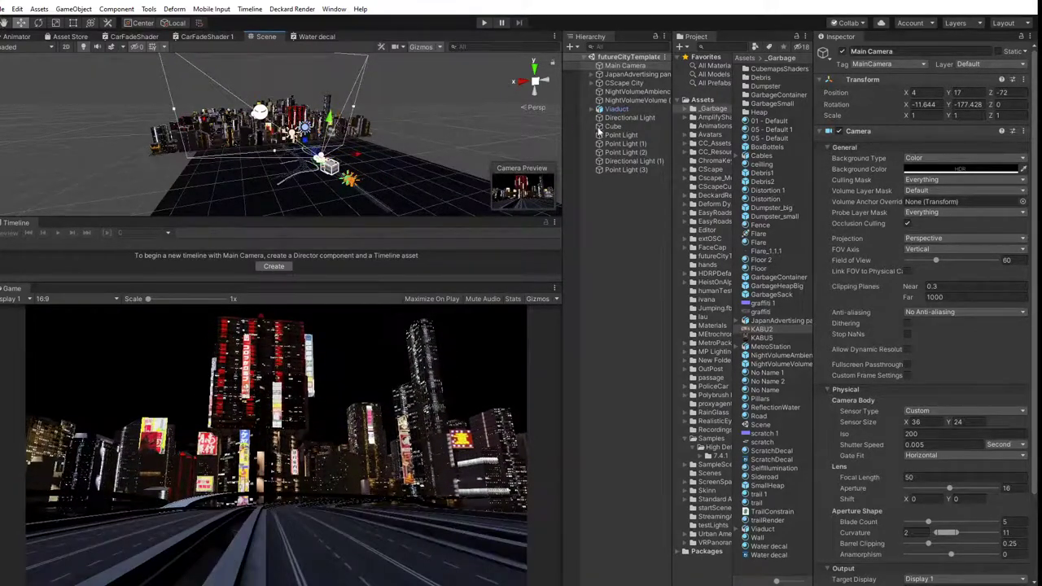
Set the volumetrics multiplier of Point Light (3) to 16 and move the light to about X 216, Z 76.
left_click(616, 170)
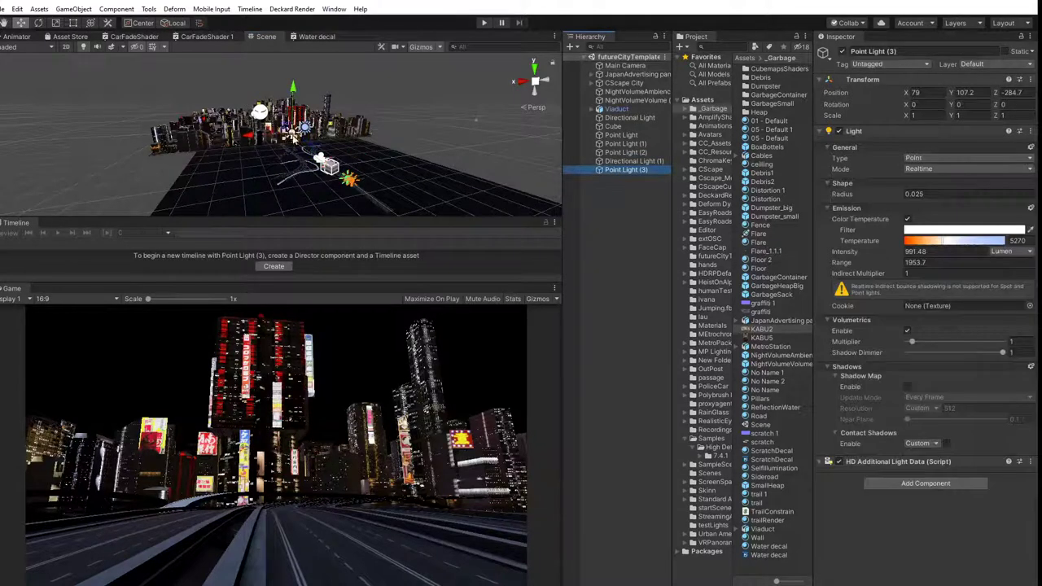
left_click_drag(911, 345, 981, 347)
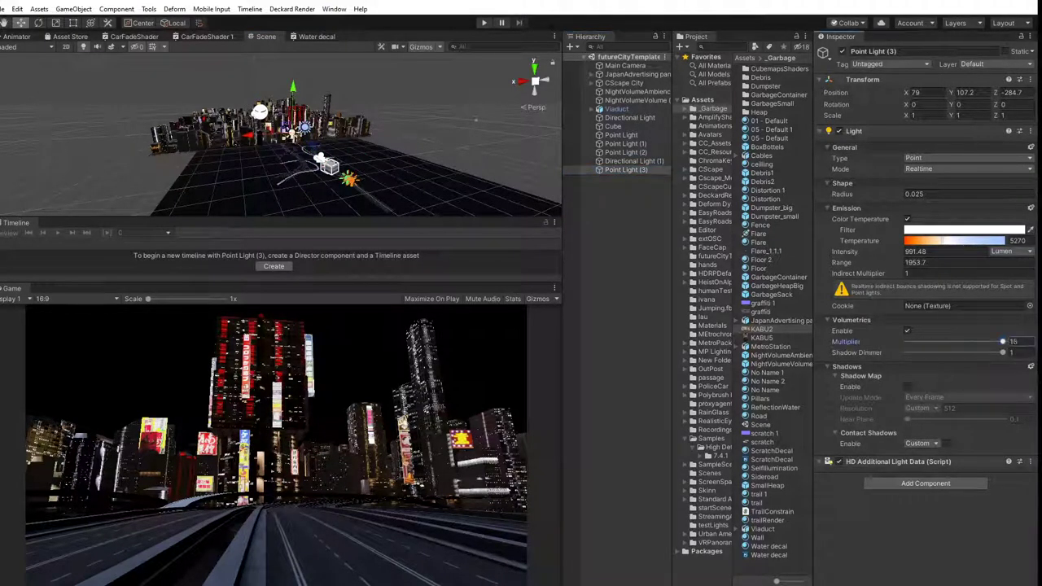
middle_click_drag(265, 151, 333, 168)
left_click_drag(366, 175, 342, 204)
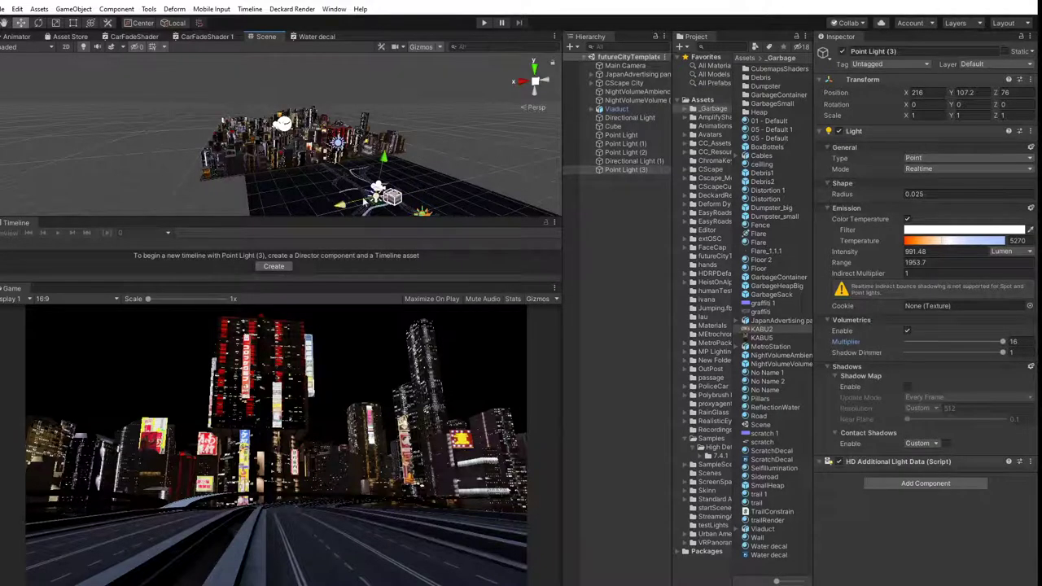
Reposition Point Light (3) near the camera at about X -62, Y 45, Z -131.
middle_click_drag(362, 205, 247, 146)
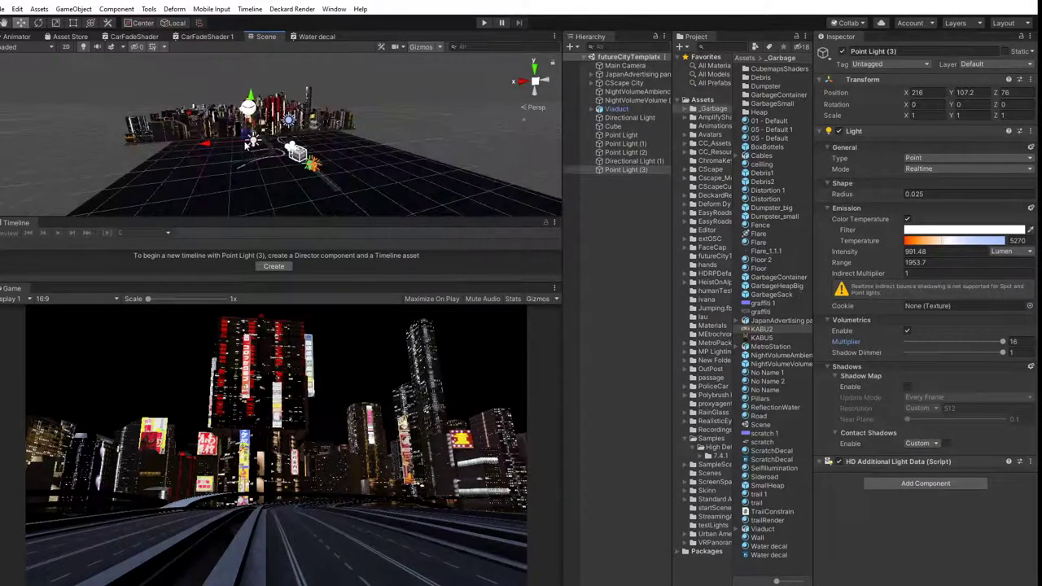
left_click_drag(246, 147, 277, 122)
mouse_move(281, 73)
left_mouse_down()
mouse_move(280, 94)
mouse_move(280, 77)
left_mouse_up()
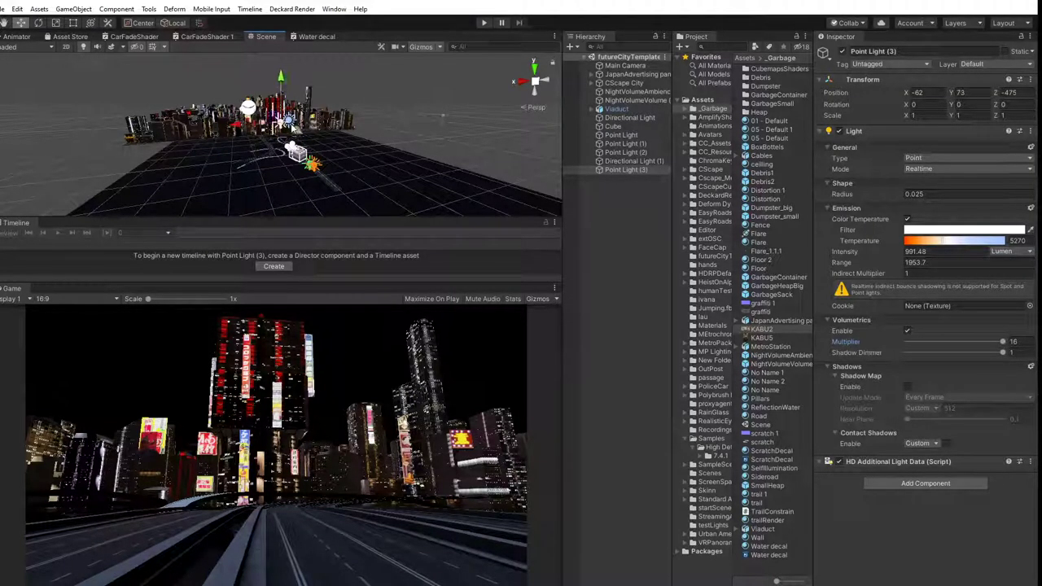
mouse_move(299, 135)
left_mouse_down()
mouse_move(338, 166)
mouse_move(300, 141)
mouse_move(307, 149)
left_mouse_up()
mouse_move(301, 87)
left_mouse_down()
mouse_move(302, 123)
mouse_move(303, 81)
mouse_move(304, 93)
left_mouse_up()
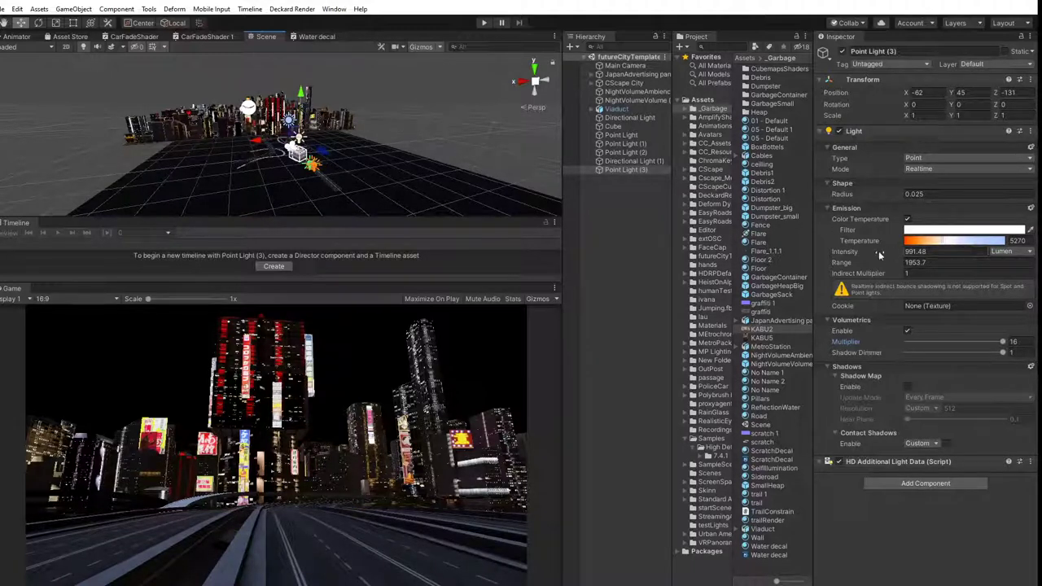
Set Point Light (3) to temperature 4840, intensity about 2359 lumen, range about 2511.4 and radius 0, with its shadow map enabled.
left_click_drag(943, 244, 933, 245)
left_click(909, 388)
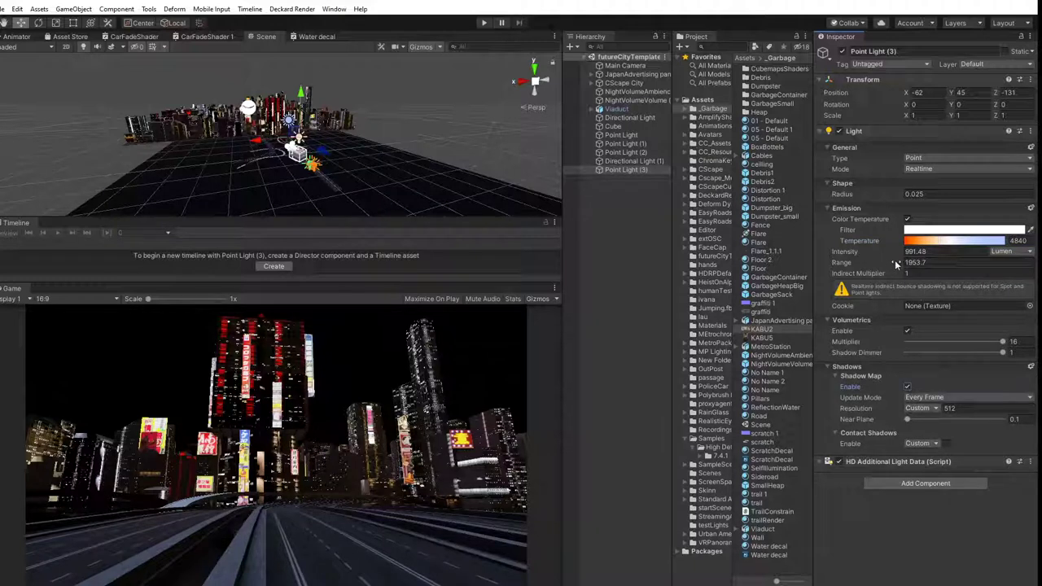
left_click_drag(891, 266, 1041, 265)
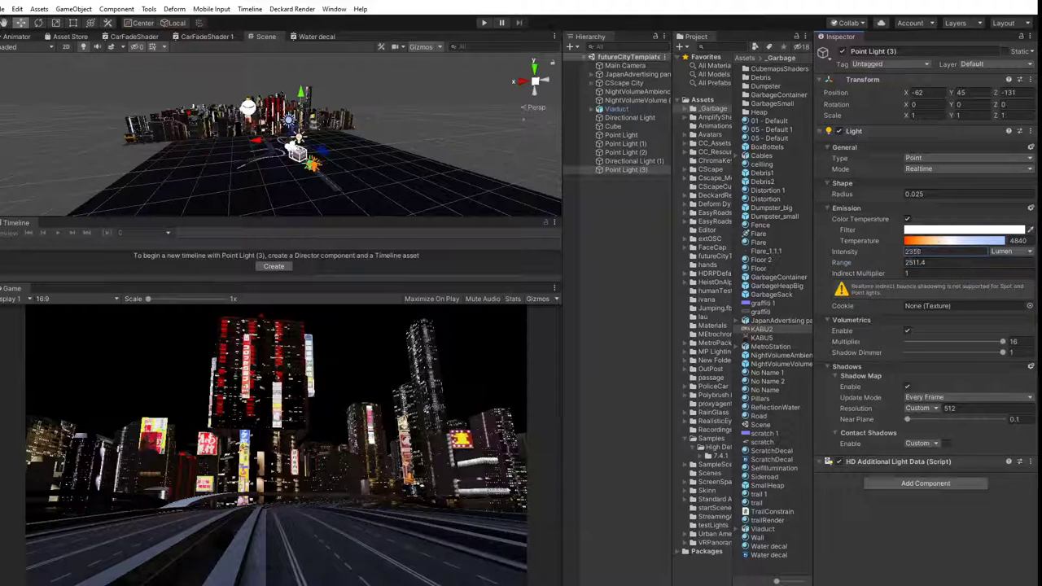
left_click(896, 198)
left_click_drag(894, 198, 831, 194)
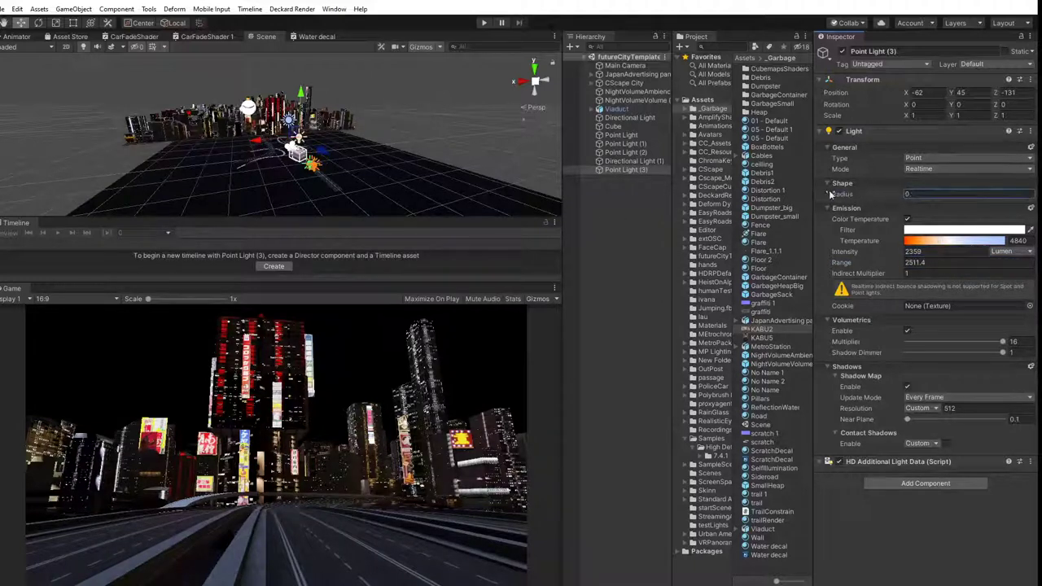
Move Point Light (3) down over the road to about X -6, Y 18, Z -115.
mouse_move(322, 151)
left_mouse_down()
mouse_move(344, 165)
mouse_move(312, 145)
mouse_move(321, 164)
left_mouse_up()
mouse_move(262, 145)
left_mouse_down()
mouse_move(244, 147)
mouse_move(253, 148)
left_mouse_up()
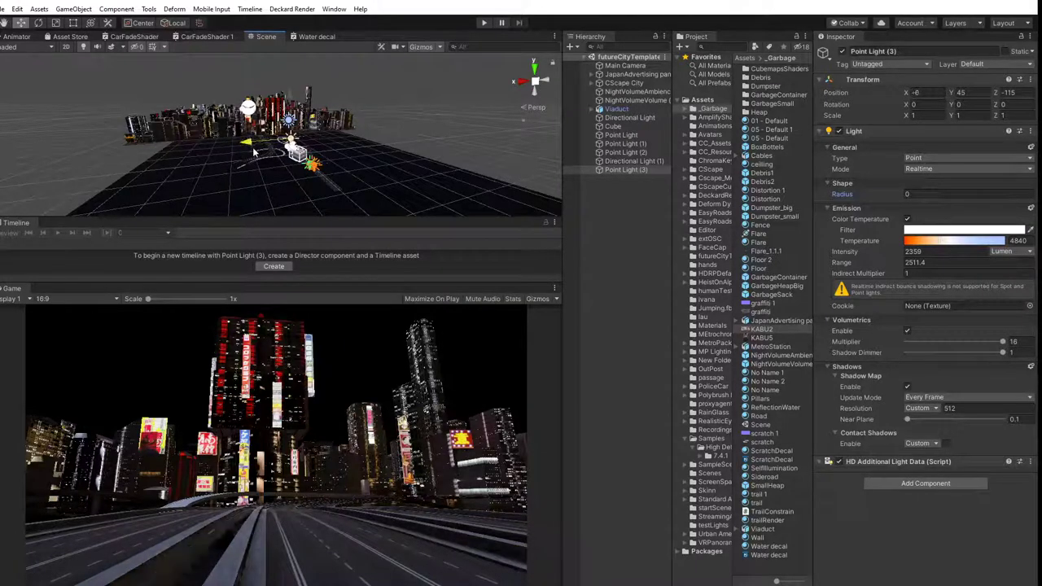
left_click_drag(294, 102, 294, 106)
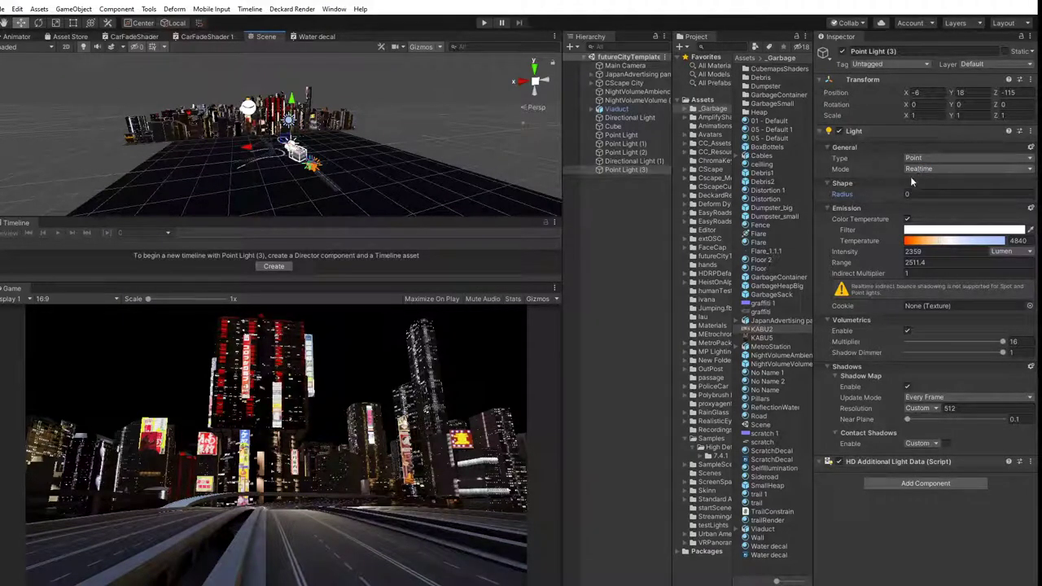
Toggle Point Light (2), Point Light (1) and Point Light off and on to compare each one's effect on the scene.
left_click(627, 152)
left_click(841, 51)
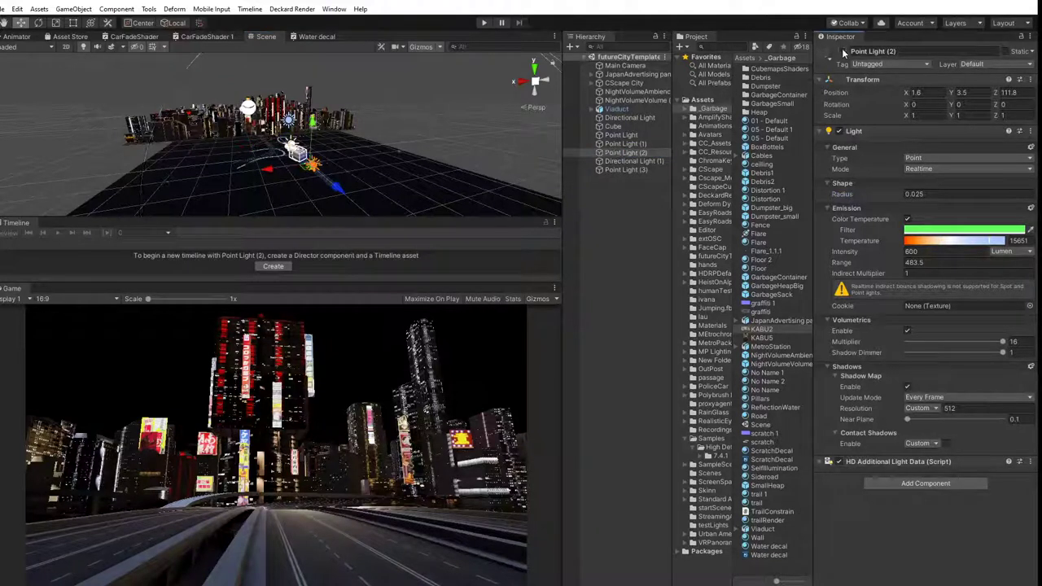
left_click(841, 52)
left_click(623, 144)
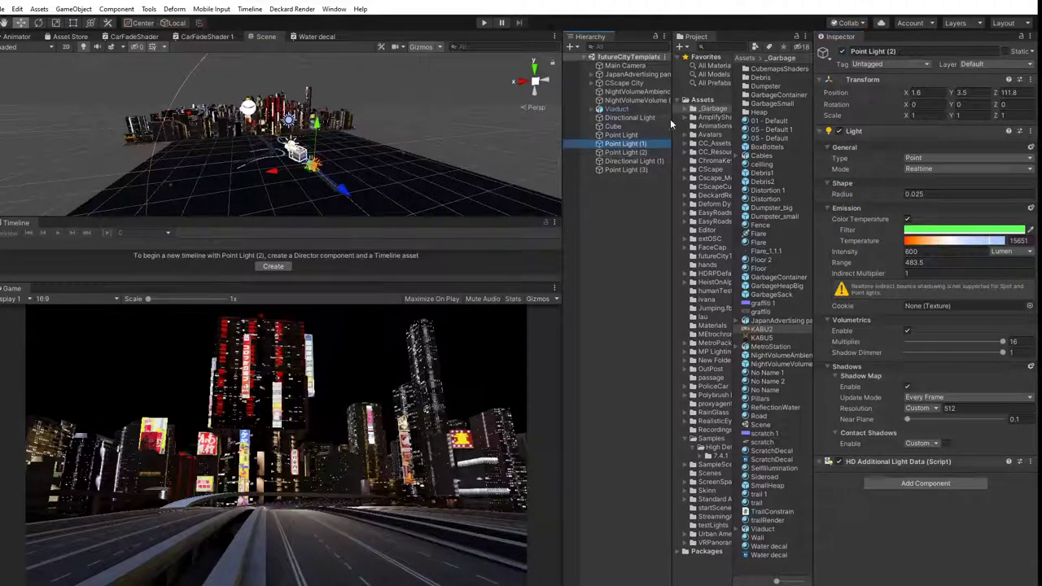
left_click(844, 51)
left_click(844, 50)
left_click(620, 136)
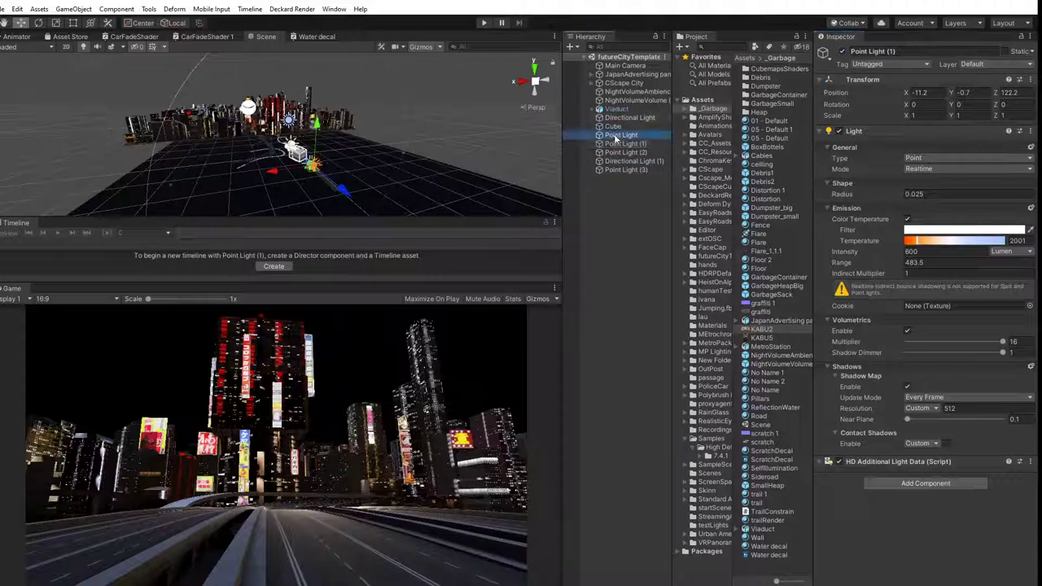
left_click(843, 52)
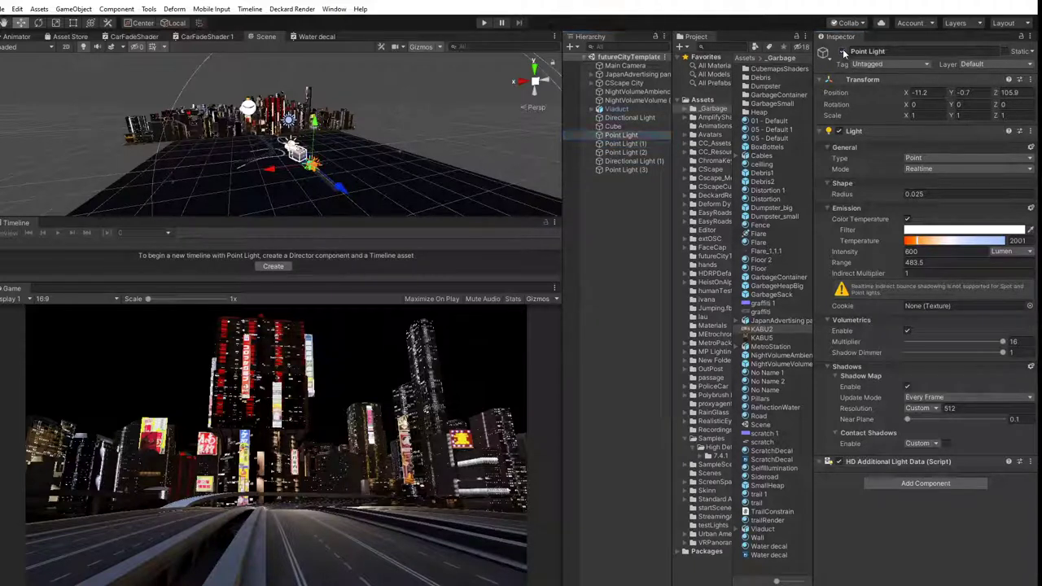
Raise Point Light (3) above the road to about Y 23.2.
left_click(612, 172)
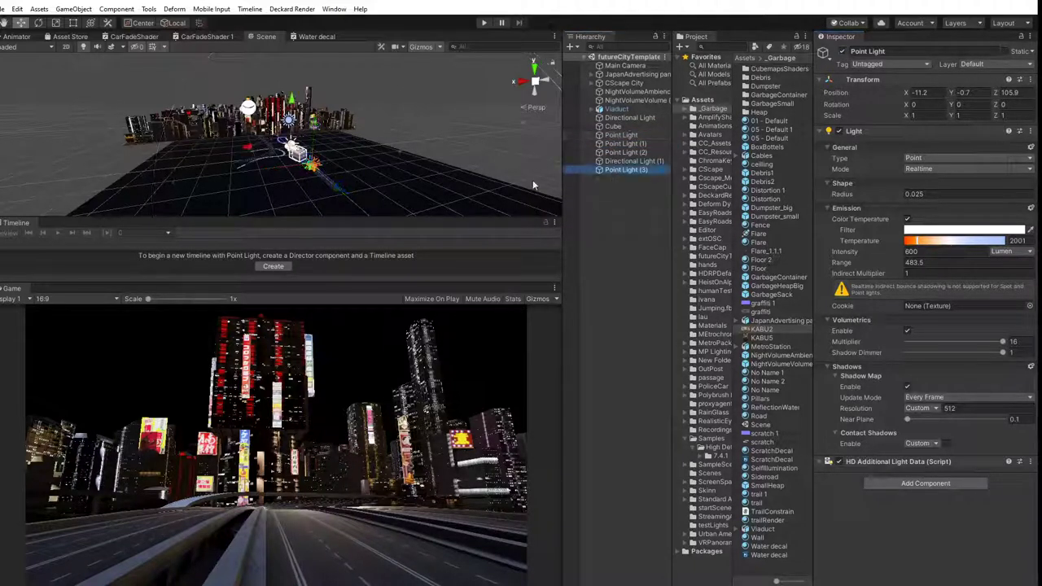
scroll(239, 140, "up", 6)
scroll(253, 143, "up", 4)
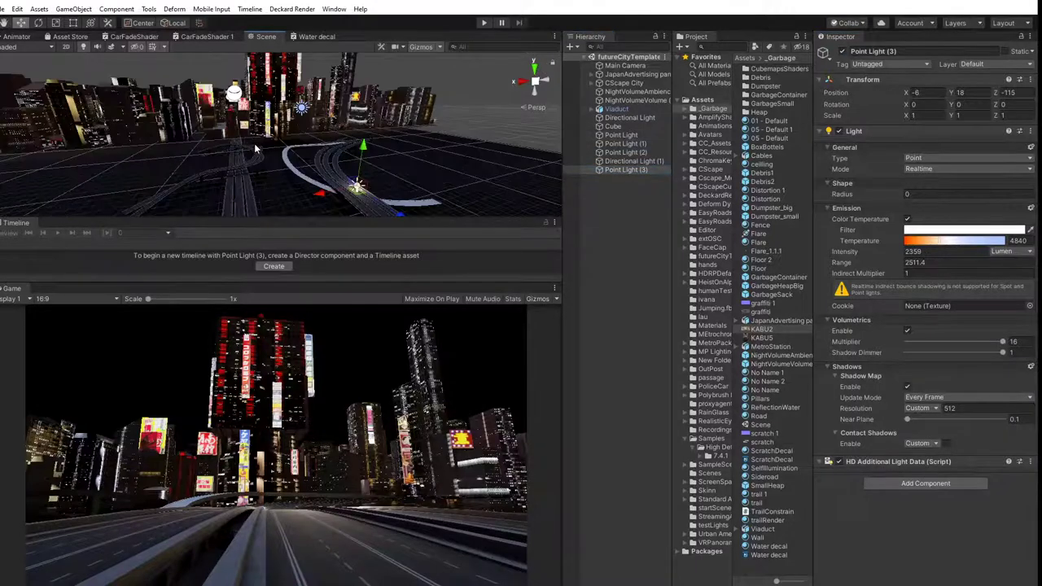
middle_click_drag(254, 144, 255, 125)
key("w")
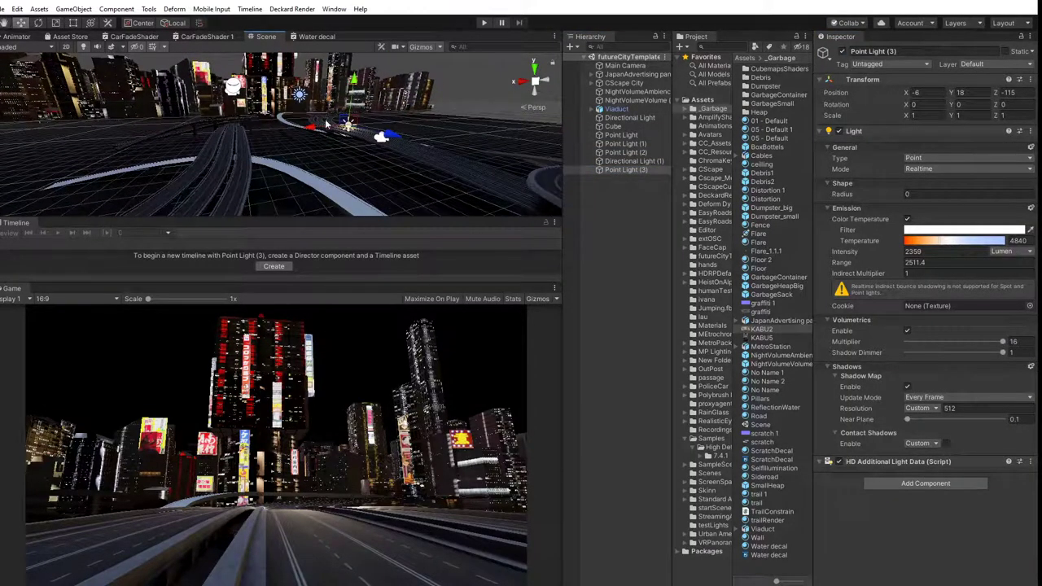
left_click_drag(353, 98, 354, 92)
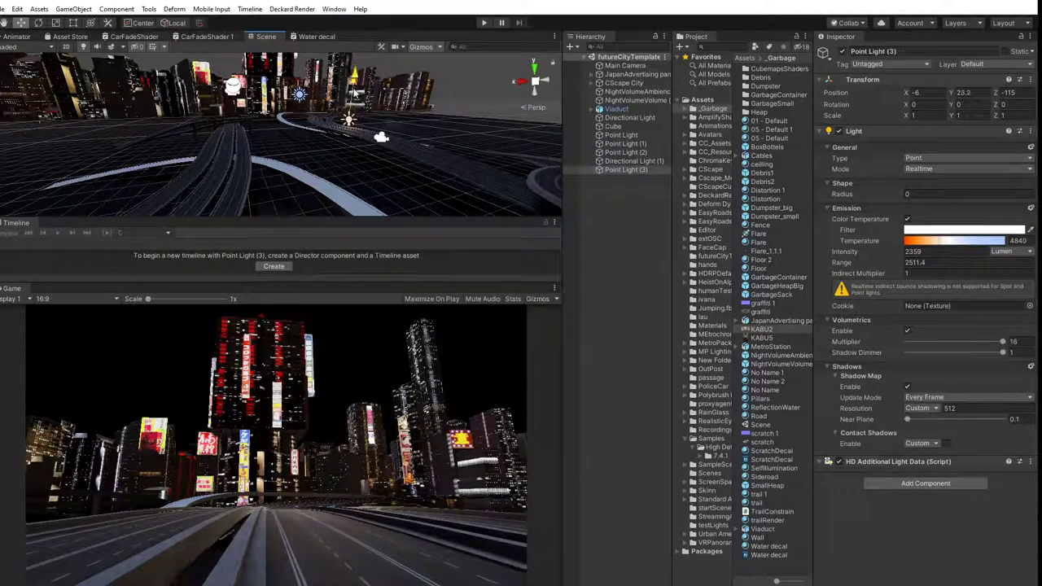
Disable Directional Light (1) and move Point Light (3) to about X -4.7, Z -90.3.
left_click(634, 161)
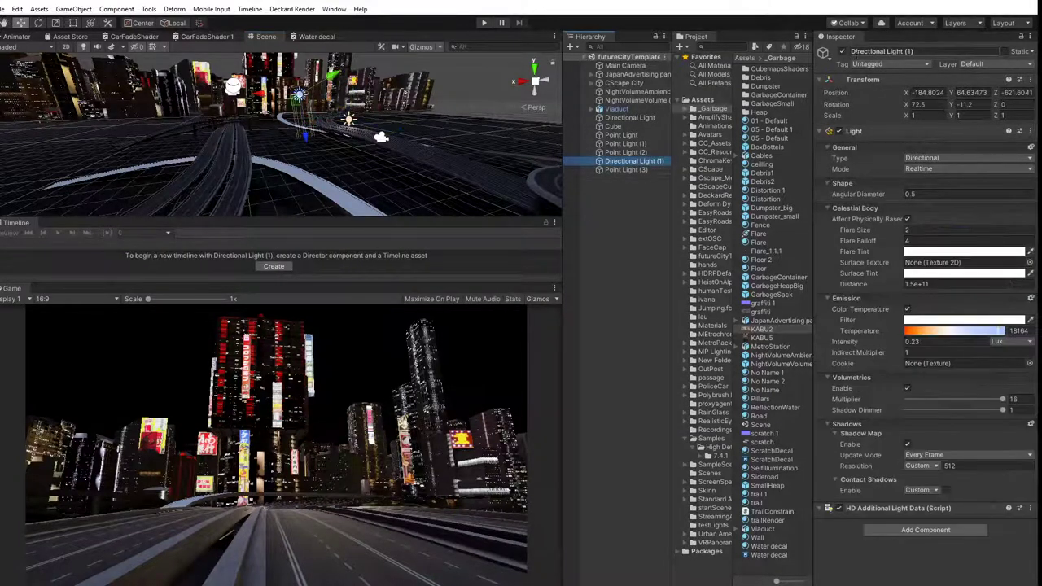
left_click(626, 169)
left_click_drag(396, 130, 416, 140)
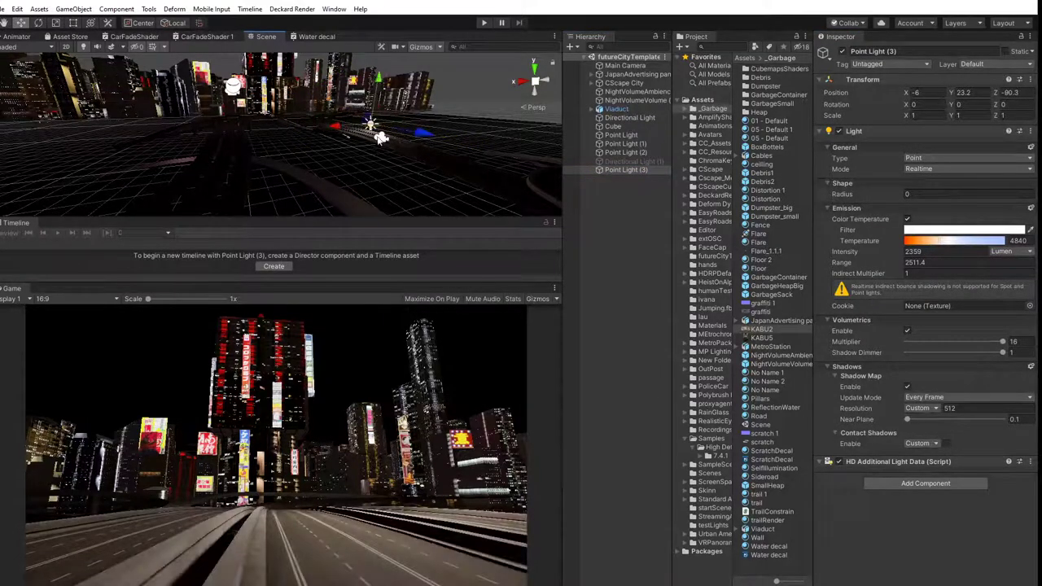
mouse_move(335, 131)
left_mouse_down()
mouse_move(346, 134)
mouse_move(320, 130)
mouse_move(337, 132)
left_mouse_up()
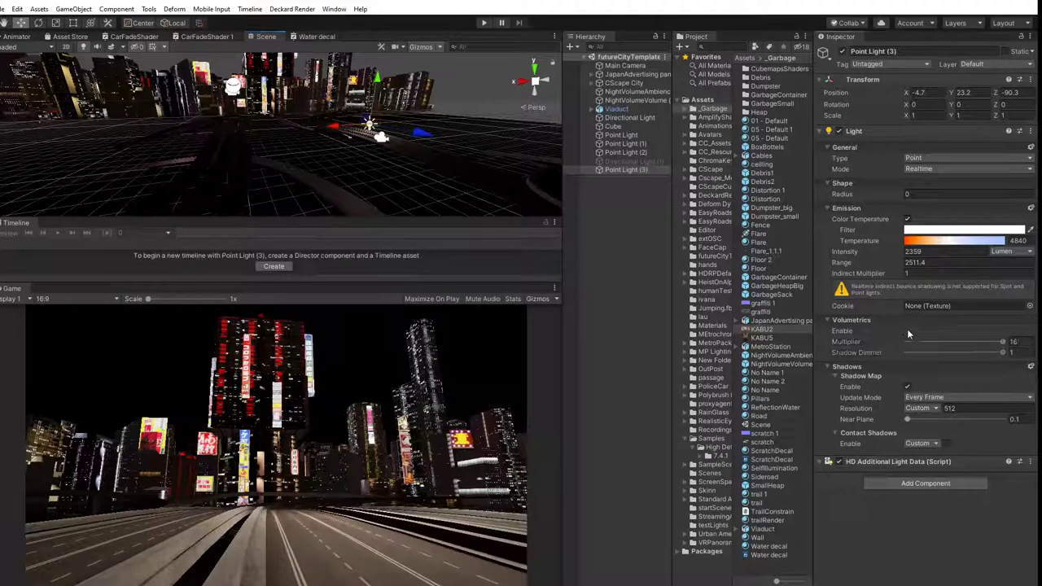
Set Point Light (3) to volumetrics multiplier 16, intensity about 2353.36 lumen, range 200 and temperature about 3952.
left_click(907, 330)
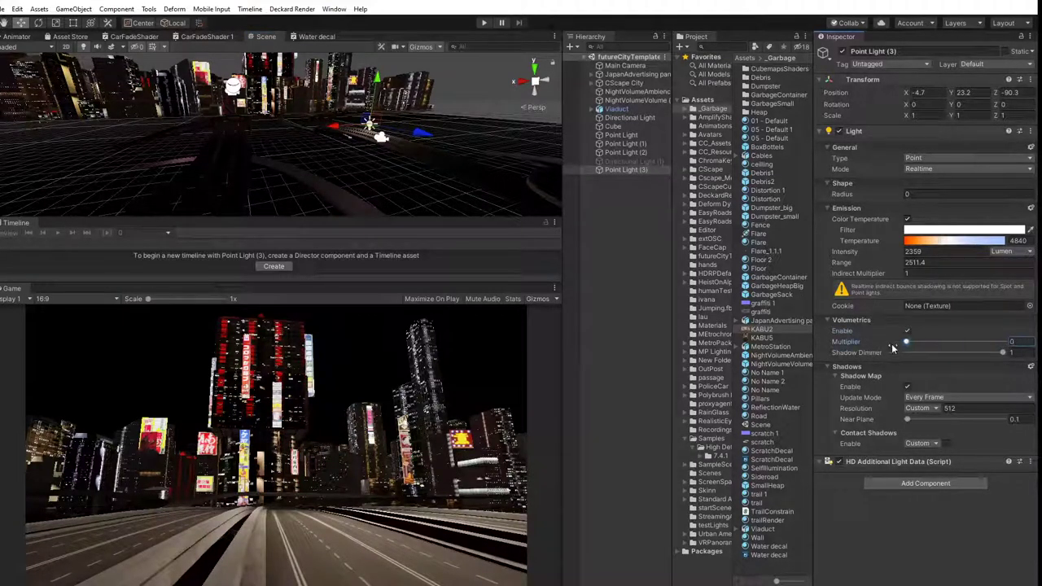
left_click_drag(1023, 342, 927, 344)
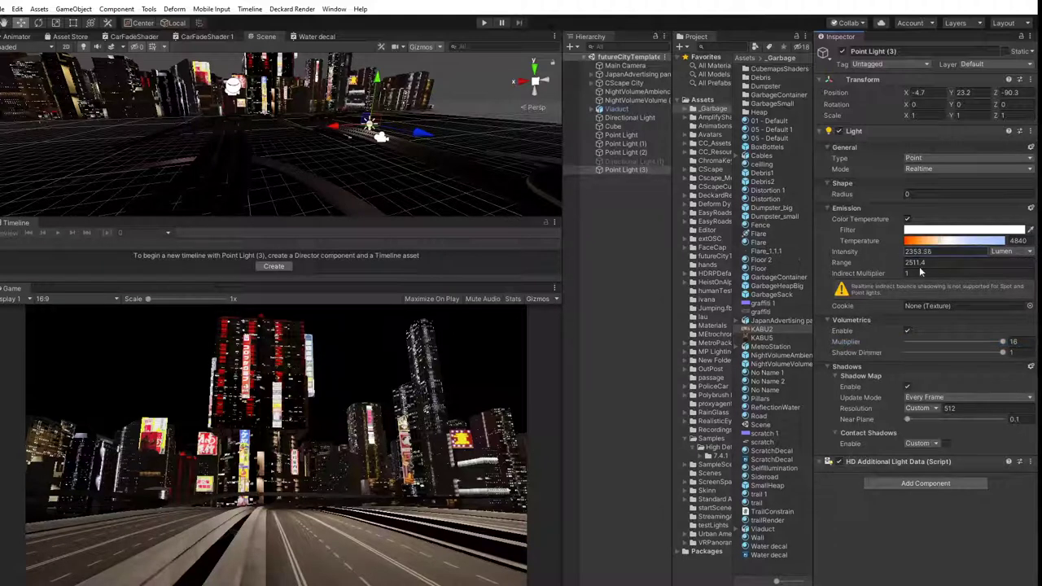
left_click_drag(930, 264, 877, 266)
type("200")
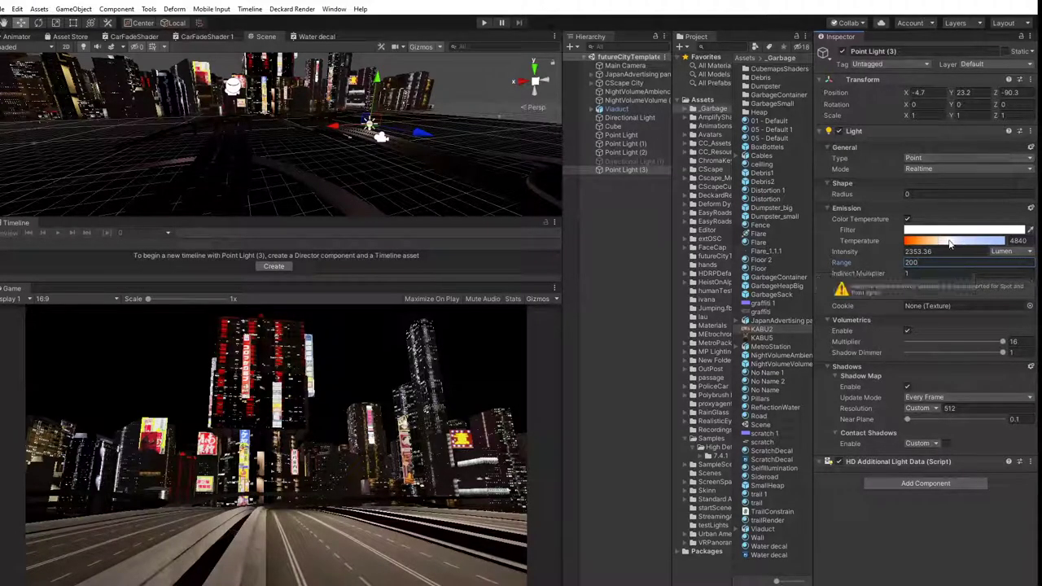
left_click_drag(949, 244, 934, 246)
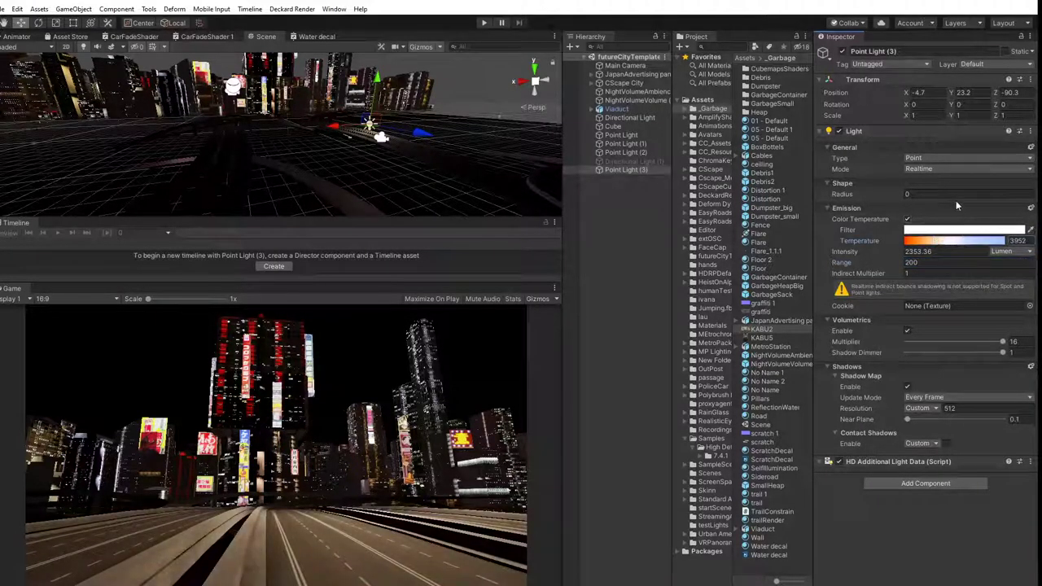
Set the shadow near plane of Point Light (3) to 0.0001 and shift the light to about X -8.
left_click(899, 195)
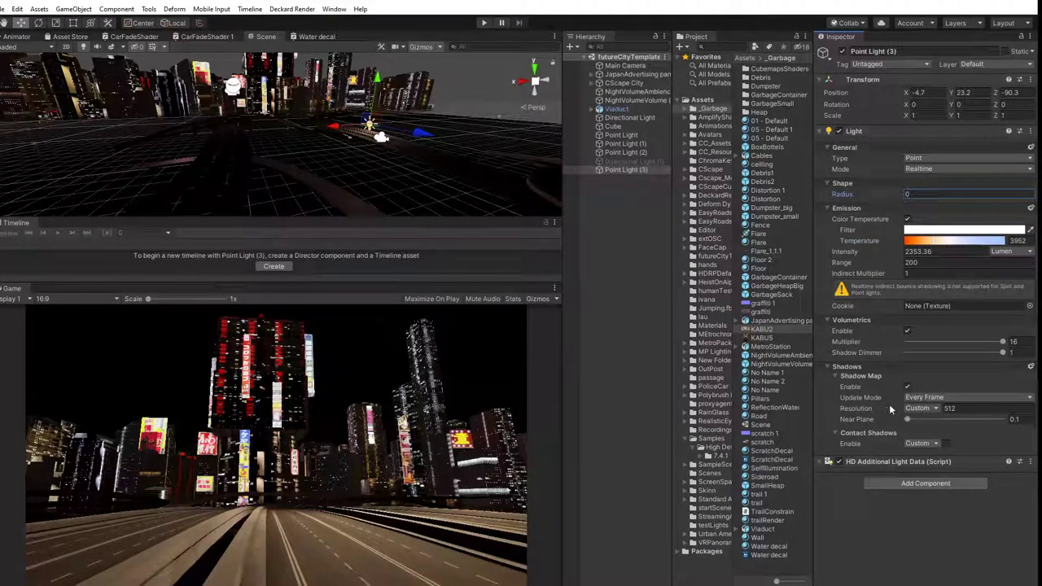
left_click(947, 445)
left_click_drag(910, 422, 878, 430)
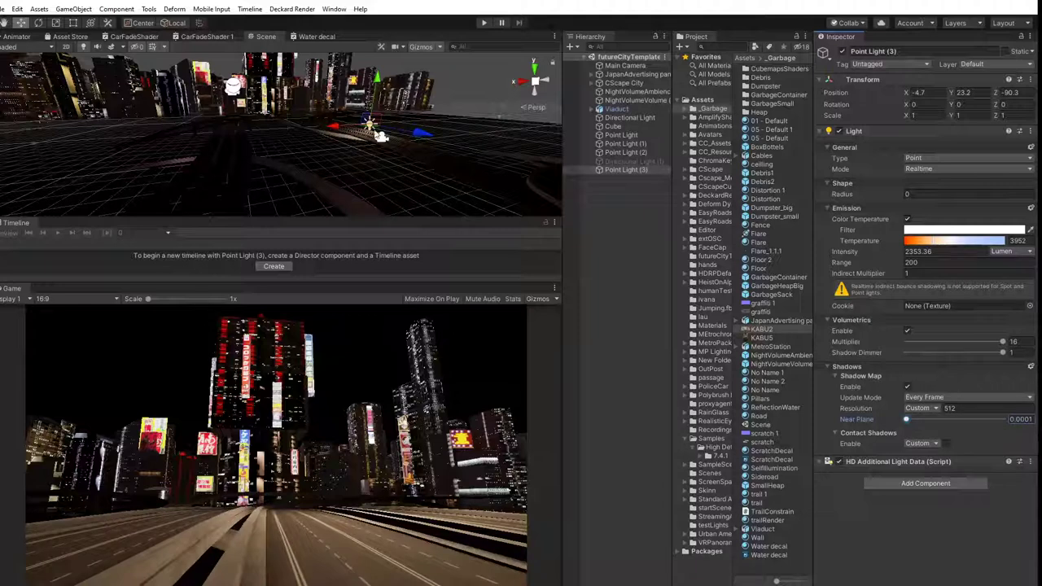
mouse_move(333, 128)
left_mouse_down()
mouse_move(318, 128)
mouse_move(335, 131)
left_mouse_up()
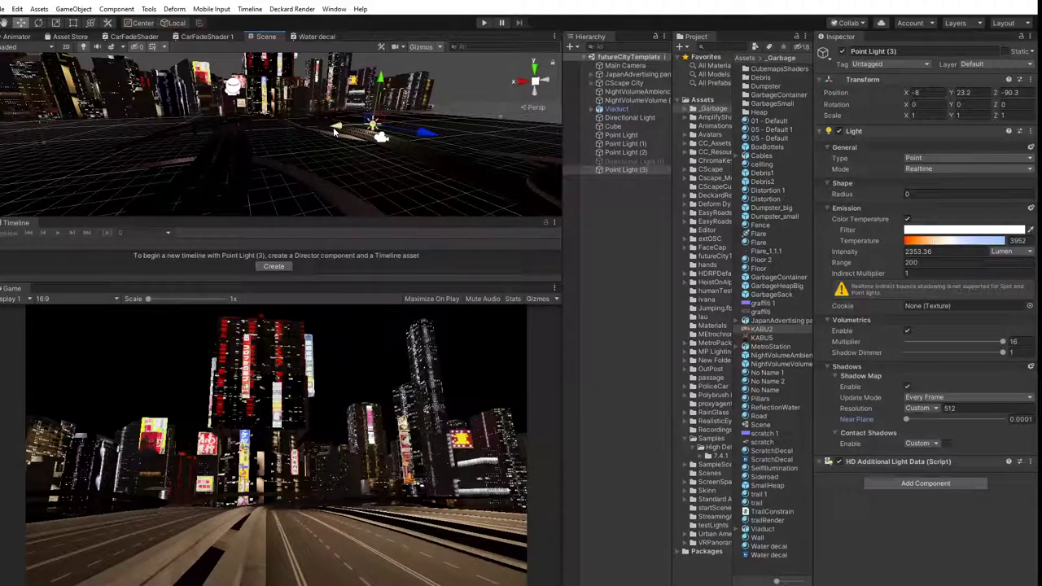
Reposition the Main Camera over the road at about X -1.9, Y 17.2, Z -70.8.
left_click(638, 70)
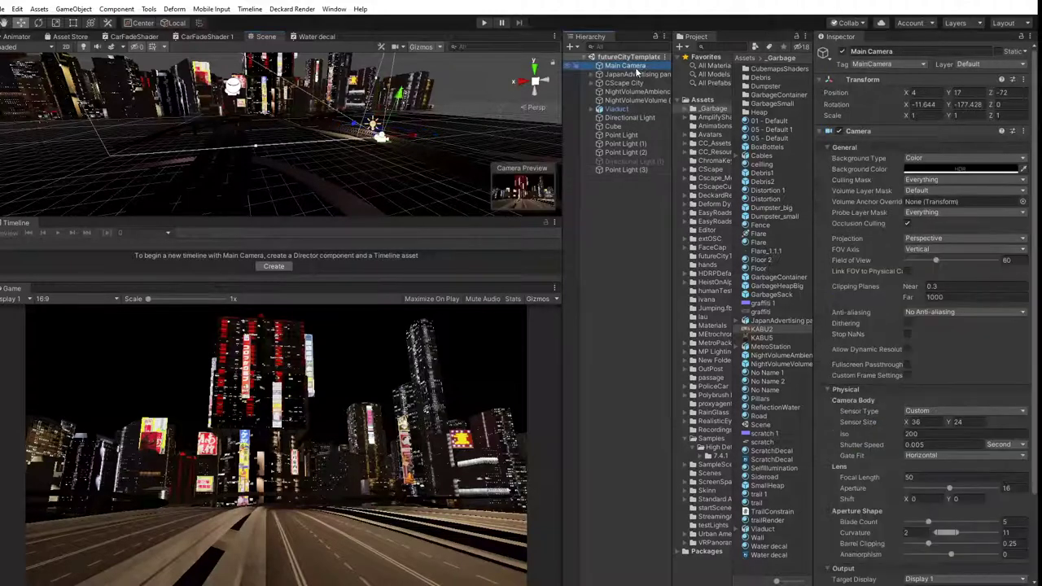
mouse_move(356, 127)
left_mouse_down()
mouse_move(269, 118)
mouse_move(441, 157)
mouse_move(346, 134)
left_mouse_up()
middle_click_drag(283, 140, 244, 90)
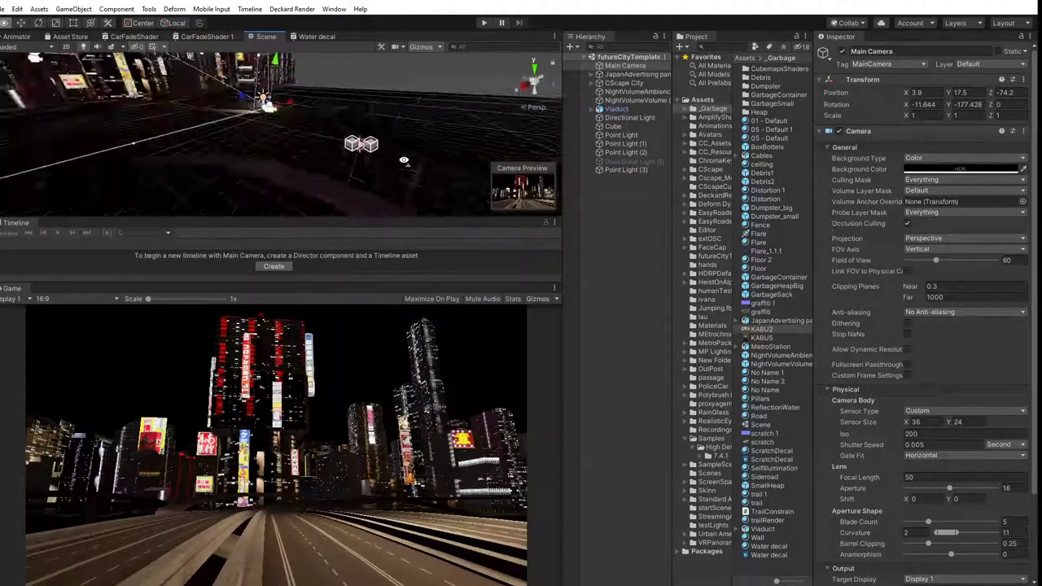
left_click_drag(244, 106, 316, 148, "alt")
middle_click_drag(316, 148, 308, 153)
scroll(307, 153, "down", 4)
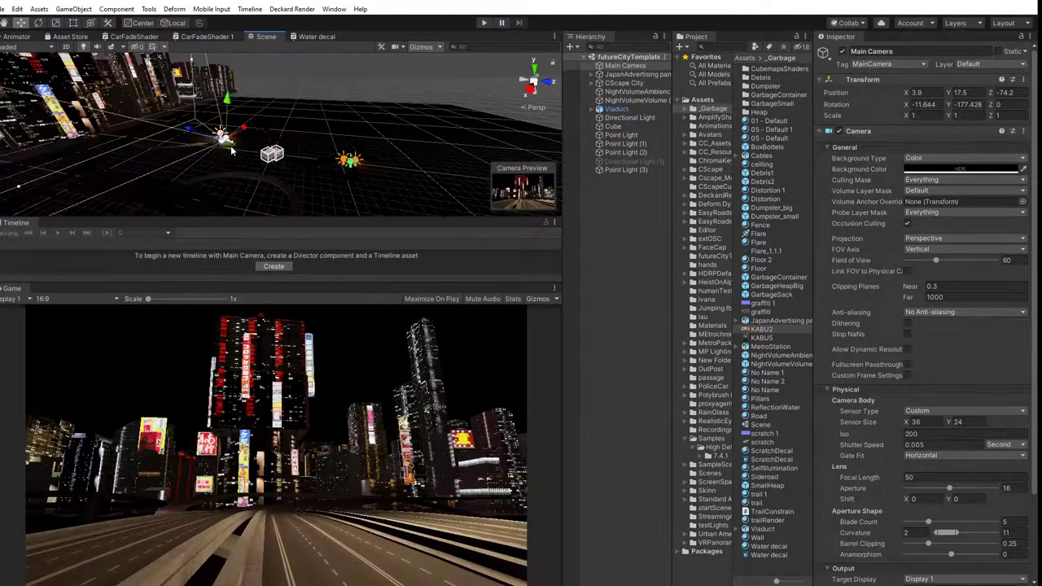
left_click_drag(231, 147, 195, 132)
left_click_drag(234, 99, 235, 101)
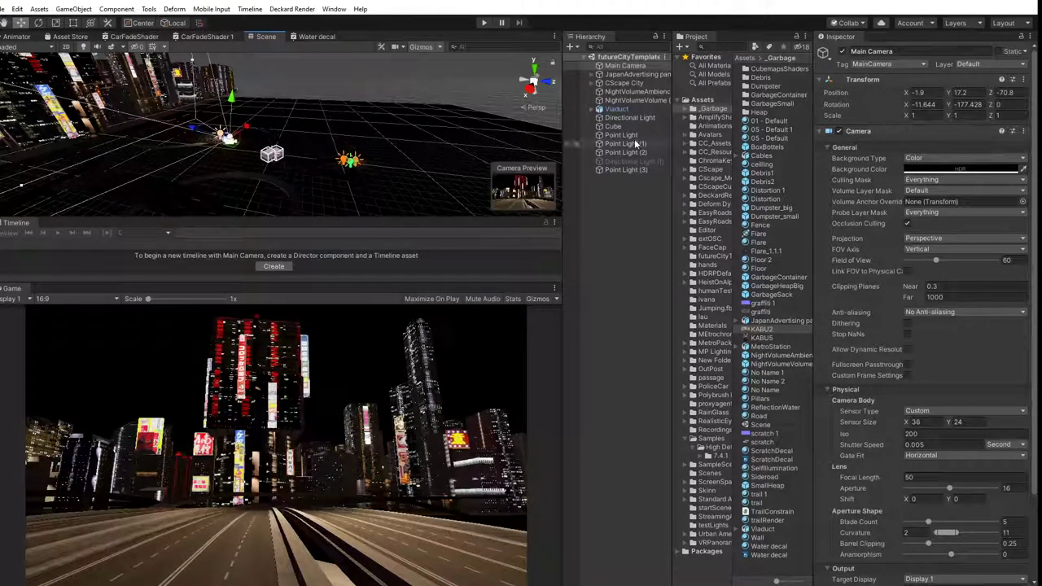
Duplicate the Sky and Fog Volume Profile used by NightVolumeAmbience in the humanTest folder.
left_click(623, 93)
left_click(625, 100)
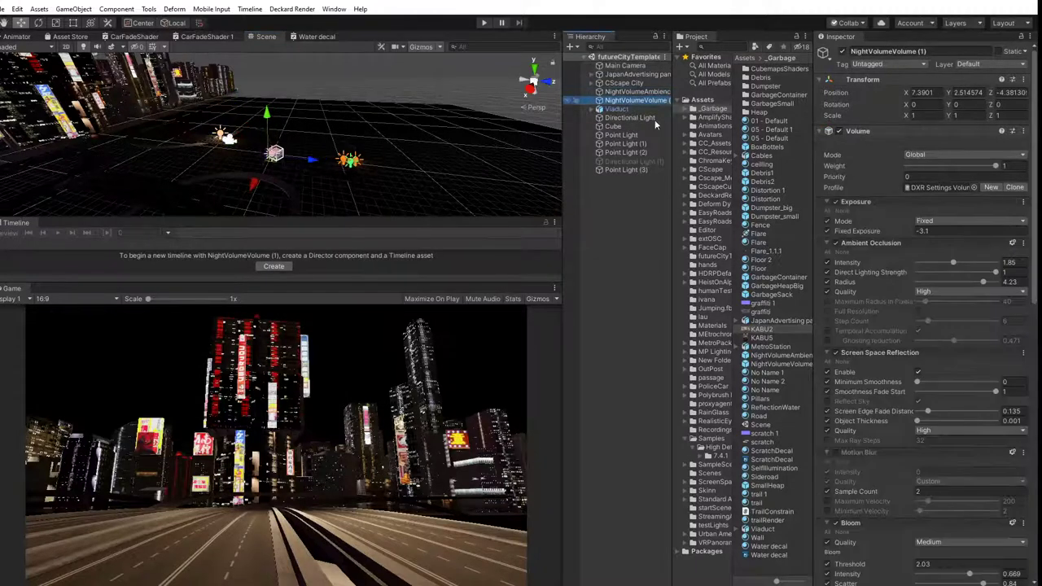
scroll(877, 374, "down", 10)
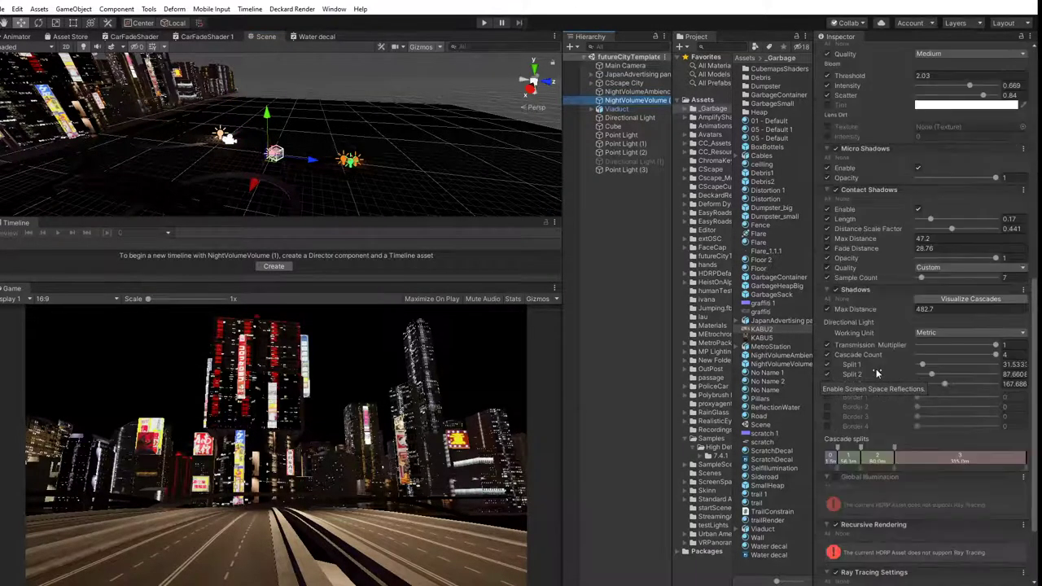
left_click(619, 93)
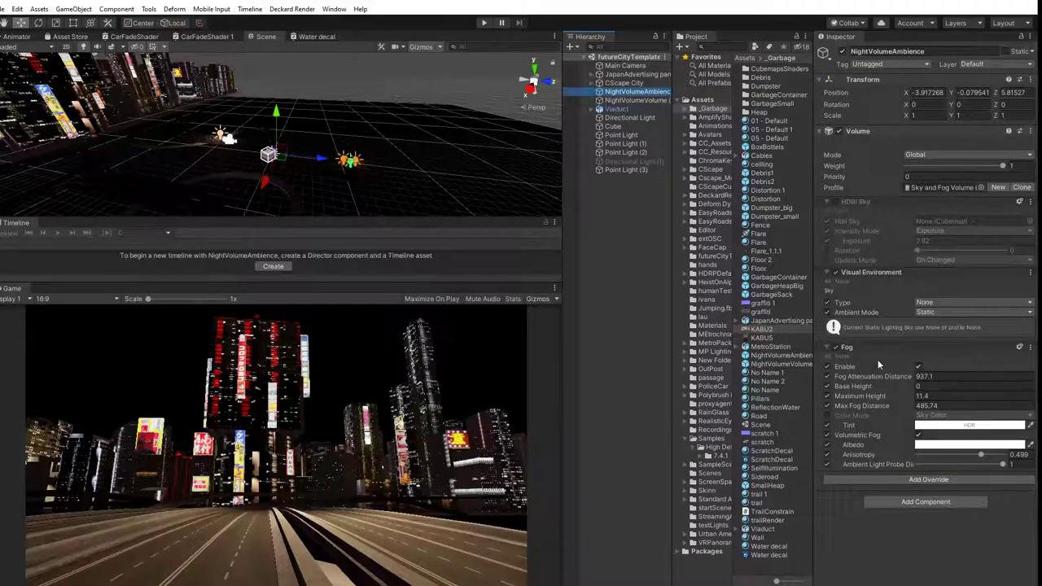
left_click(931, 186)
left_click(757, 131)
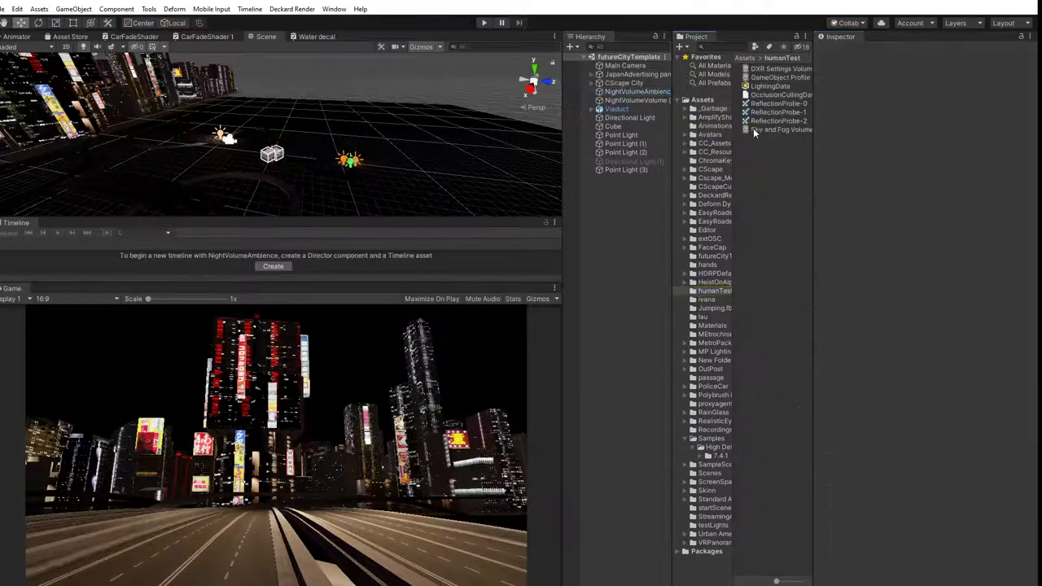
key("ctrl+d")
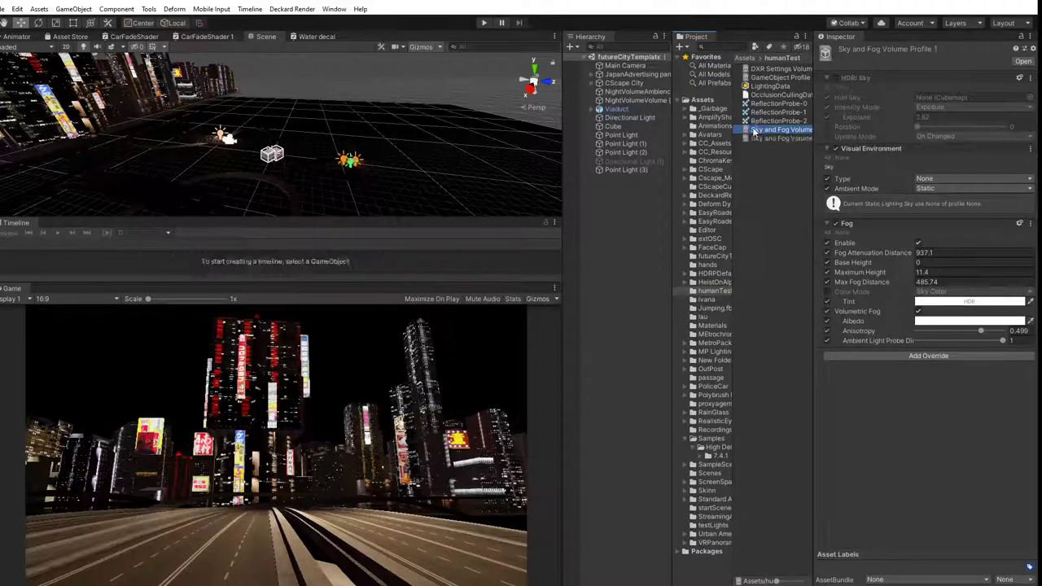
Assign the duplicated profile to NightVolumeAmbience and raise its fog maximum height to about 117.33.
left_click(626, 92)
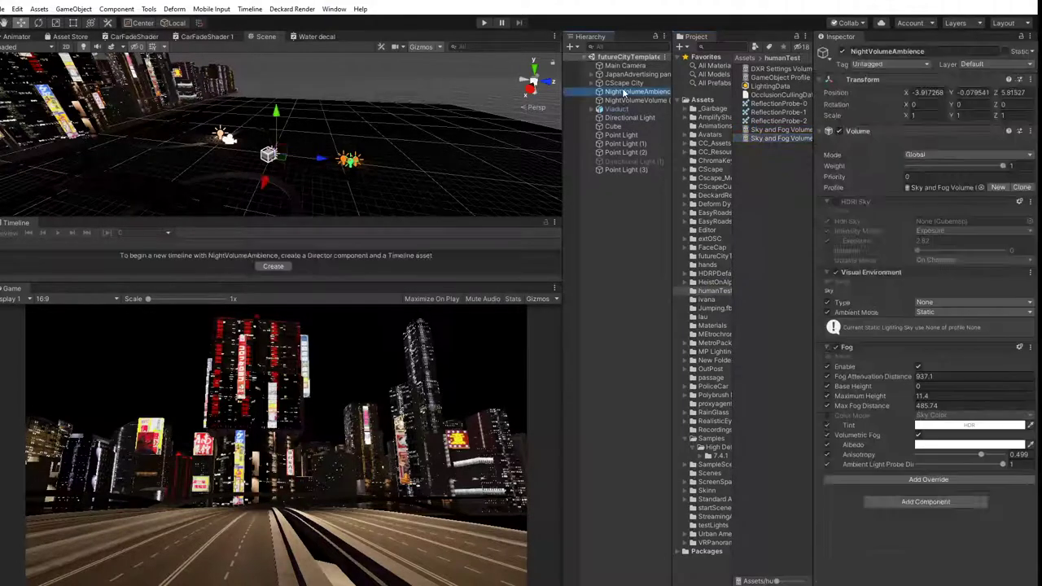
left_click_drag(767, 139, 935, 192)
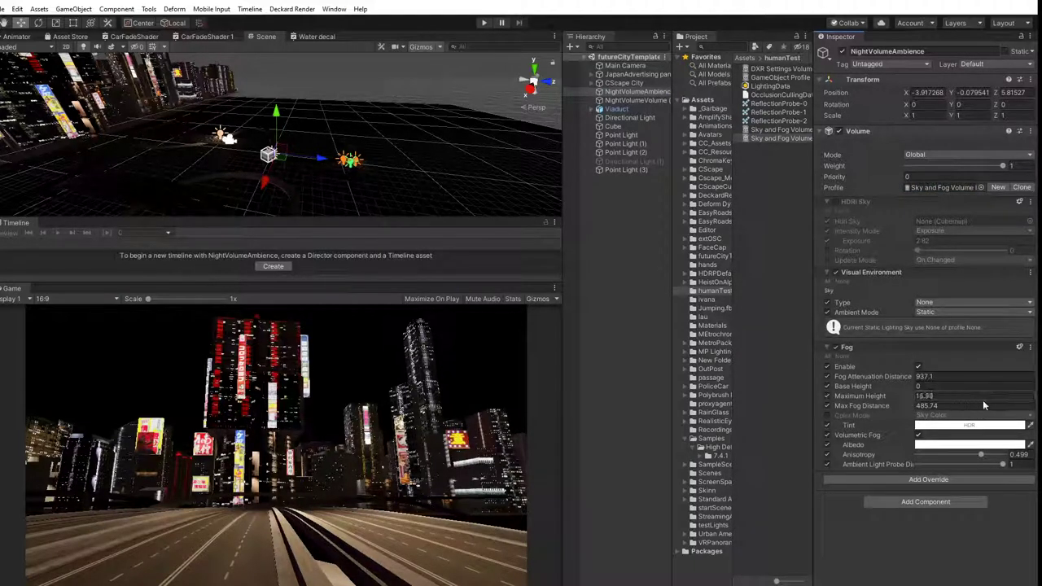
left_click_drag(984, 405, 778, 463)
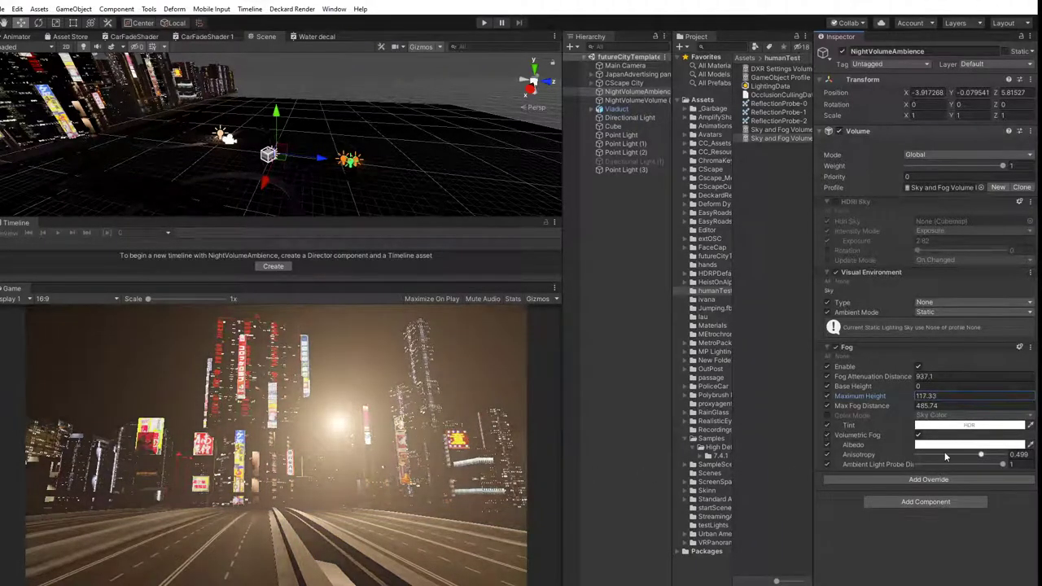
Move Point Light (3) toward the city to about X 30.1, Y 38, Z -211.1 and set its range to 5000.
left_click(625, 170)
mouse_move(214, 91)
left_mouse_down()
mouse_move(214, 105)
mouse_move(217, 75)
mouse_move(218, 93)
left_mouse_up()
left_click_drag(243, 142, 131, 138)
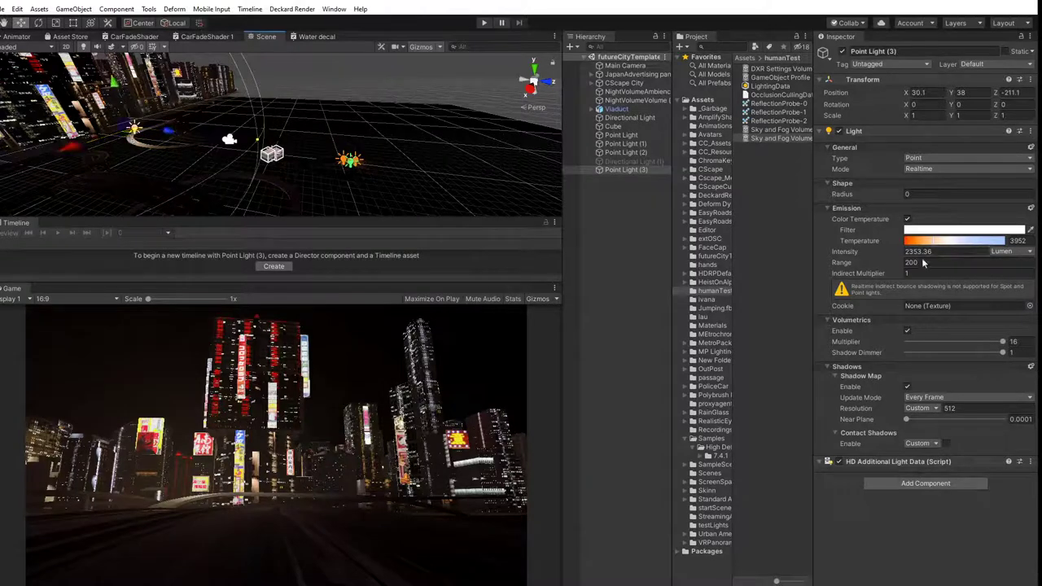
left_click_drag(924, 262, 910, 264)
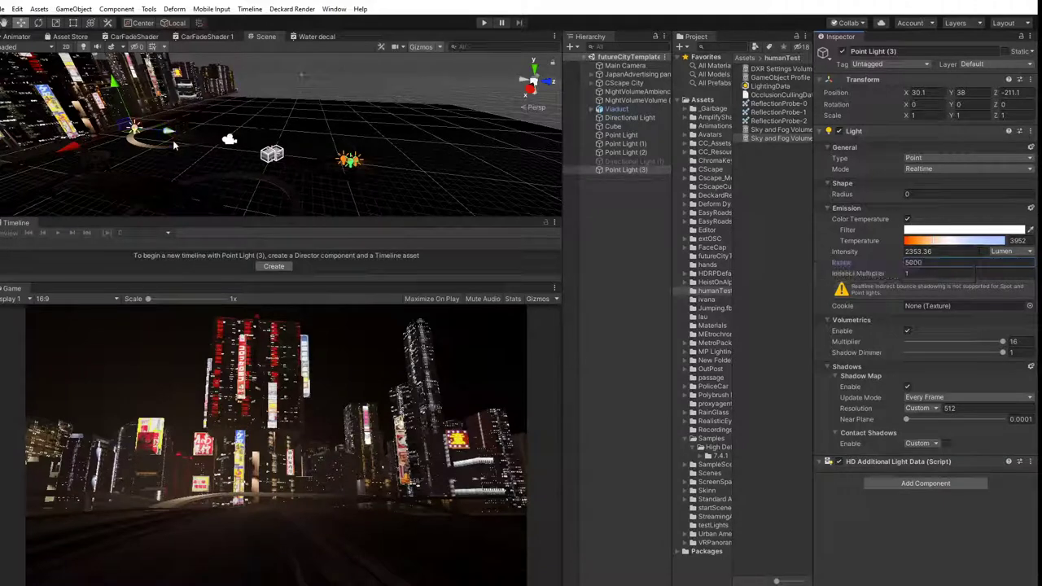
Move Point Light (3) among the towers at about X 110.4, Y 75.3, Z -402.1, with range 50000 and intensity about 2810.3 lumen.
left_click_drag(167, 133, 91, 71)
middle_click_drag(35, 111, 237, 130)
left_click_drag(307, 130, 159, 144)
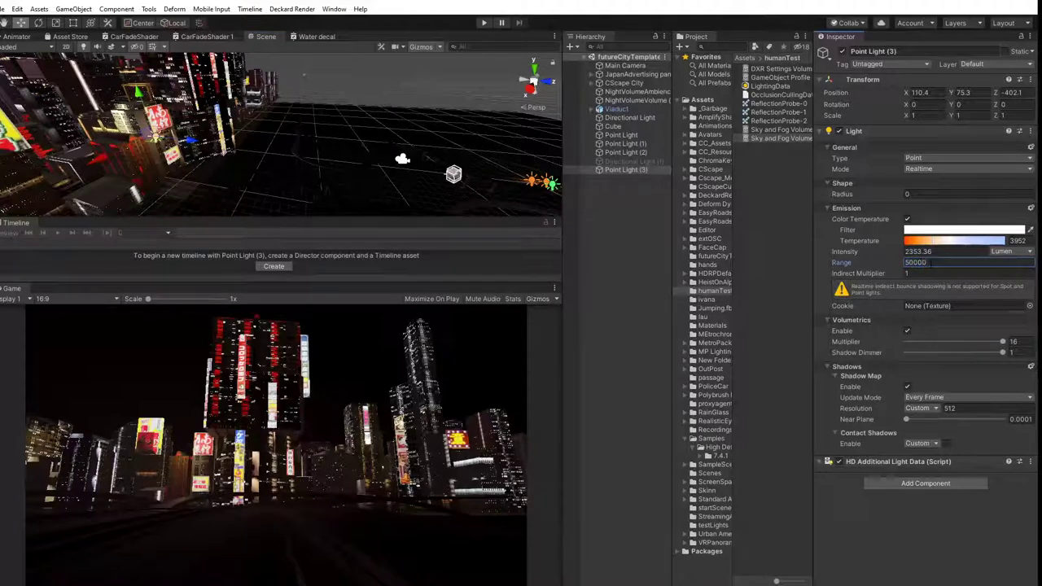
left_click_drag(877, 255, 886, 255)
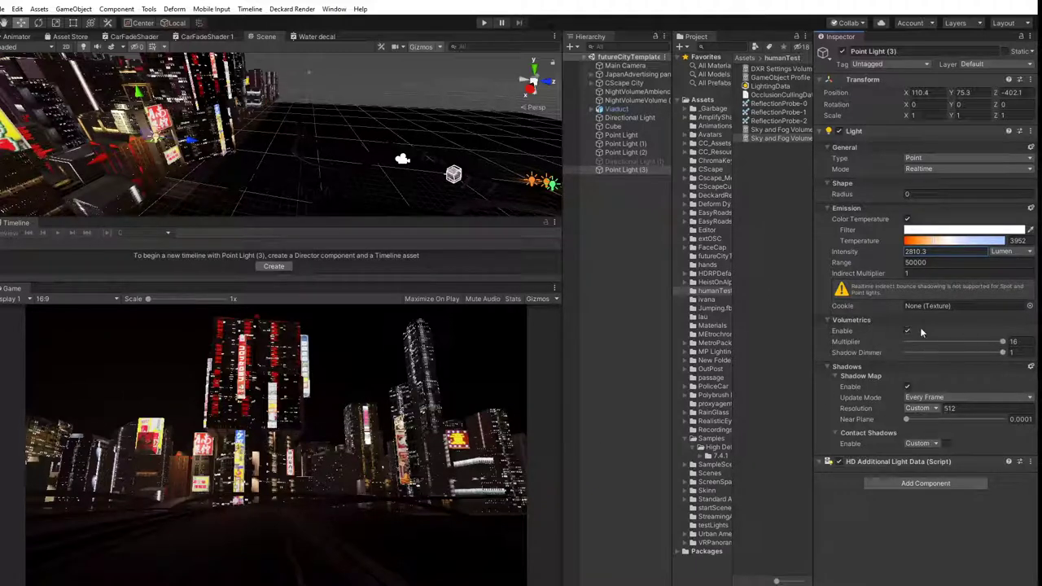
Lower Point Light (3) beside the towers to about X 53.7, Y 11.6, Z -408.6.
mouse_move(191, 141)
left_mouse_down()
mouse_move(507, 184)
mouse_move(168, 137)
mouse_move(188, 153)
mouse_move(165, 147)
mouse_move(407, 187)
mouse_move(372, 115)
mouse_move(359, 145)
mouse_move(480, 148)
mouse_move(191, 129)
left_mouse_up()
left_click_drag(177, 92, 185, 126)
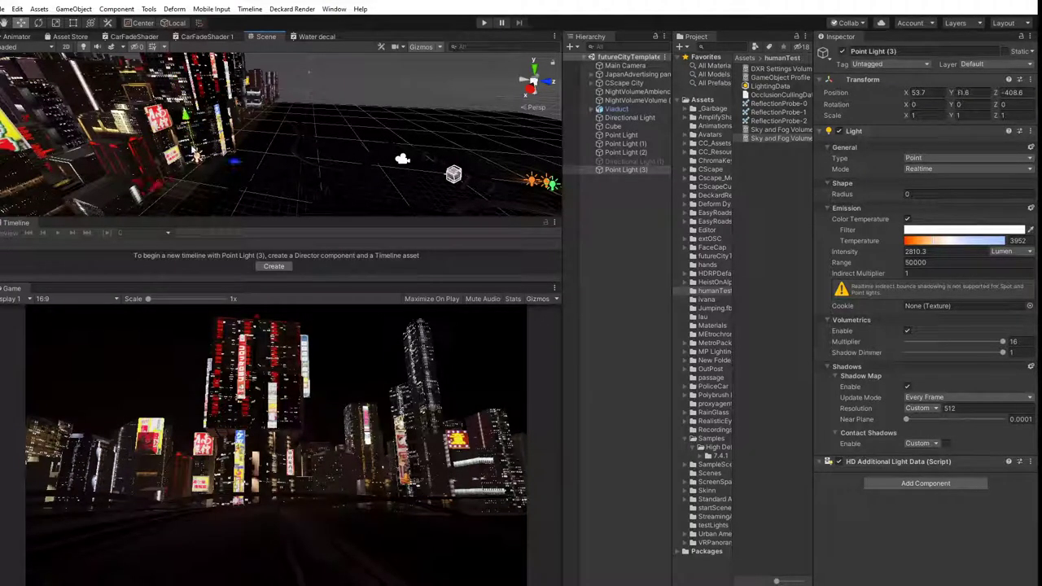
Set Point Light (3)'s colour temperature to about 15803 and move it high in front of the city at about X -6, Y 126.9, Z -153.9.
left_click_drag(200, 166, 192, 192)
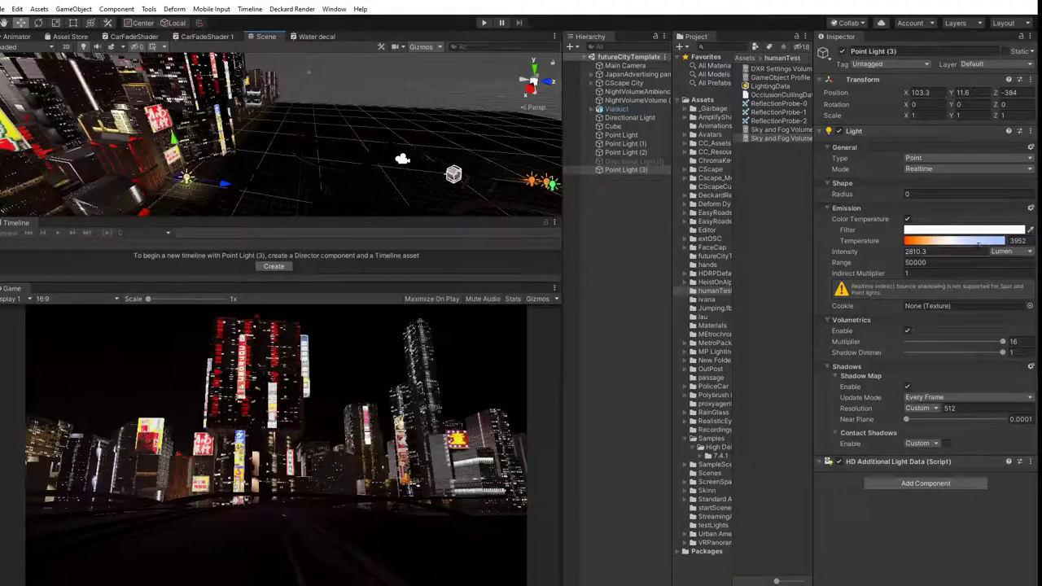
left_click_drag(959, 244, 984, 248)
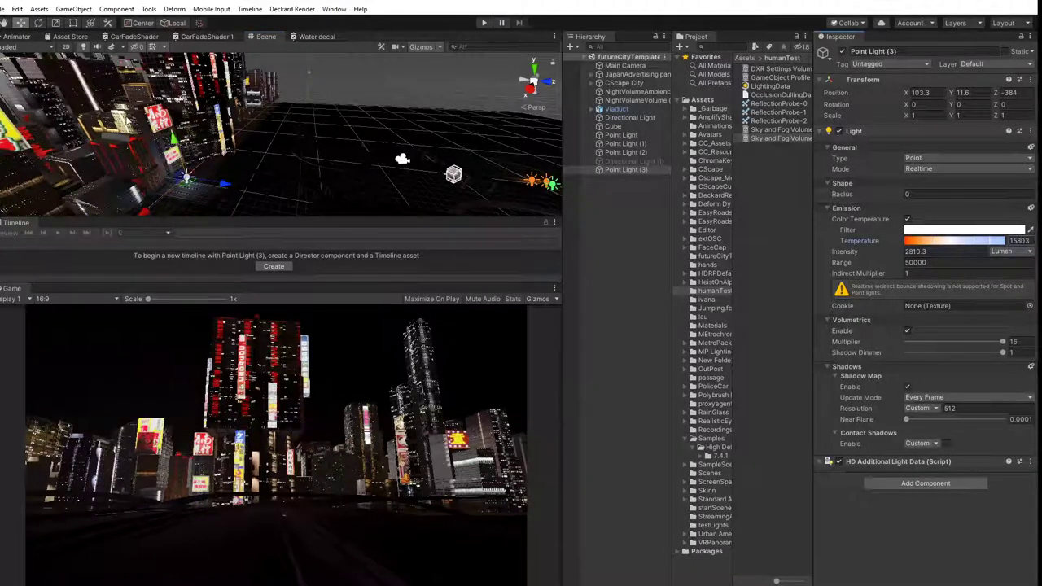
left_click_drag(172, 136, 257, 110)
left_click_drag(308, 119, 445, 110)
left_click_drag(369, 149, 248, 139, "alt")
middle_click_drag(335, 140, 253, 134)
left_click_drag(187, 113, 236, 119)
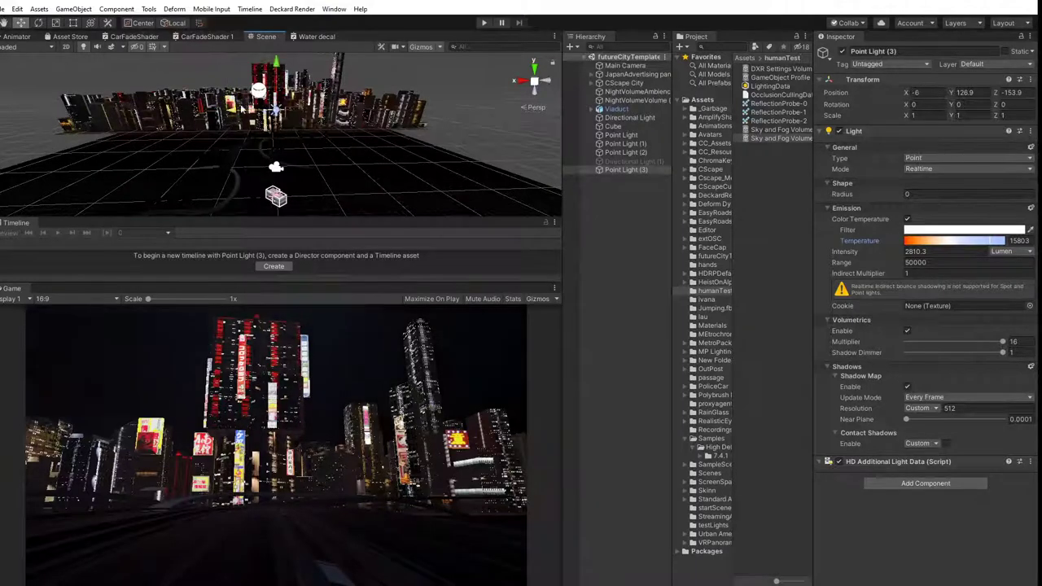
Lower Point Light (3) to X -6, Y 10, Z -106 near the camera, with contact shadows enabled and colour temperature about 1405.
left_click_drag(277, 71, 277, 116)
mouse_move(235, 160)
left_mouse_down()
mouse_move(282, 190)
mouse_move(238, 168)
left_mouse_up()
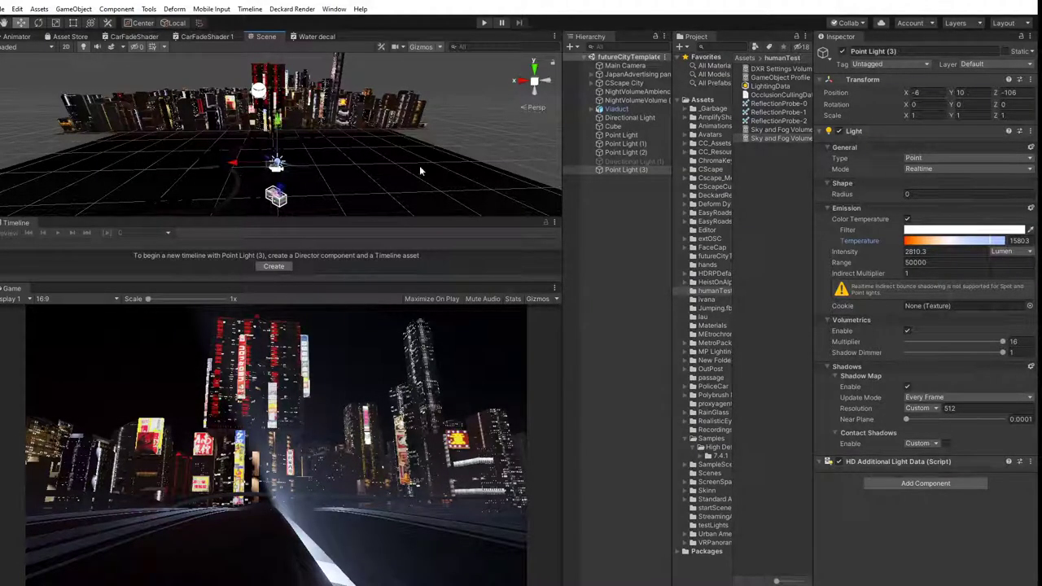
left_click(946, 443)
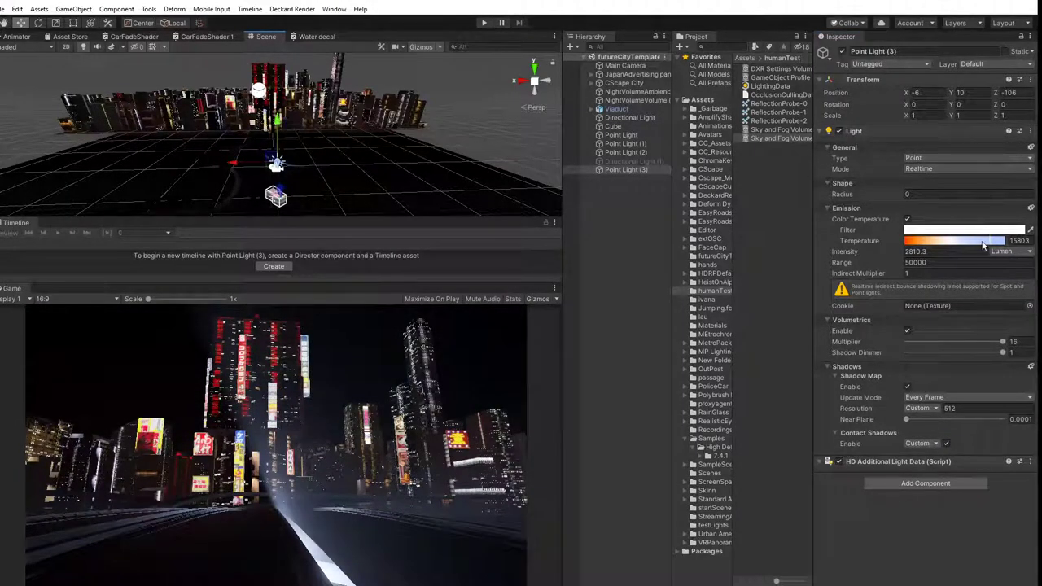
left_click_drag(983, 245, 911, 246)
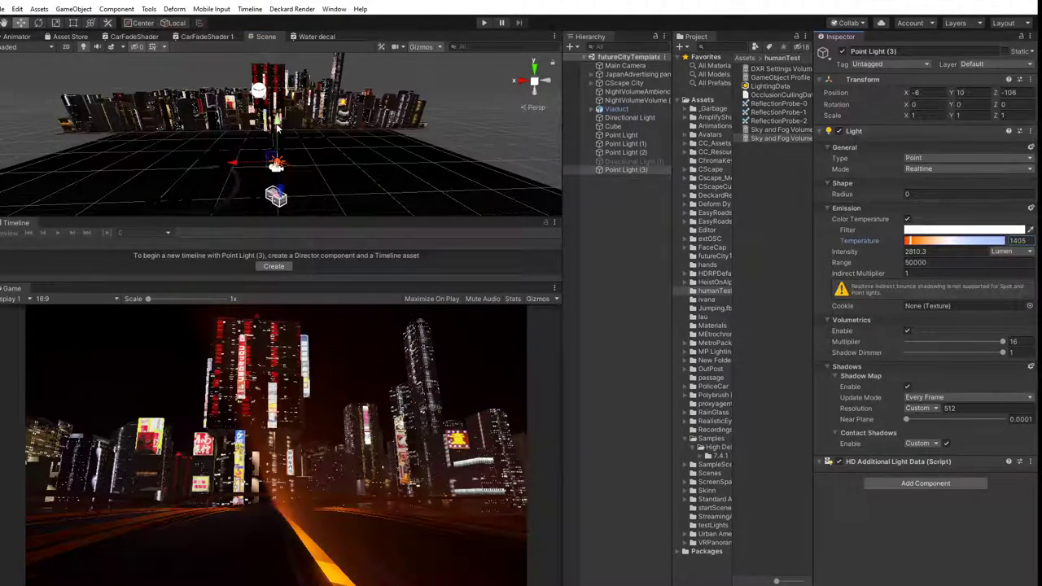
Duplicate Point Light (3) and place the copy beside it at about X 31, Y 31, Z -106.
left_click_drag(278, 125, 278, 112)
key("ctrl+d")
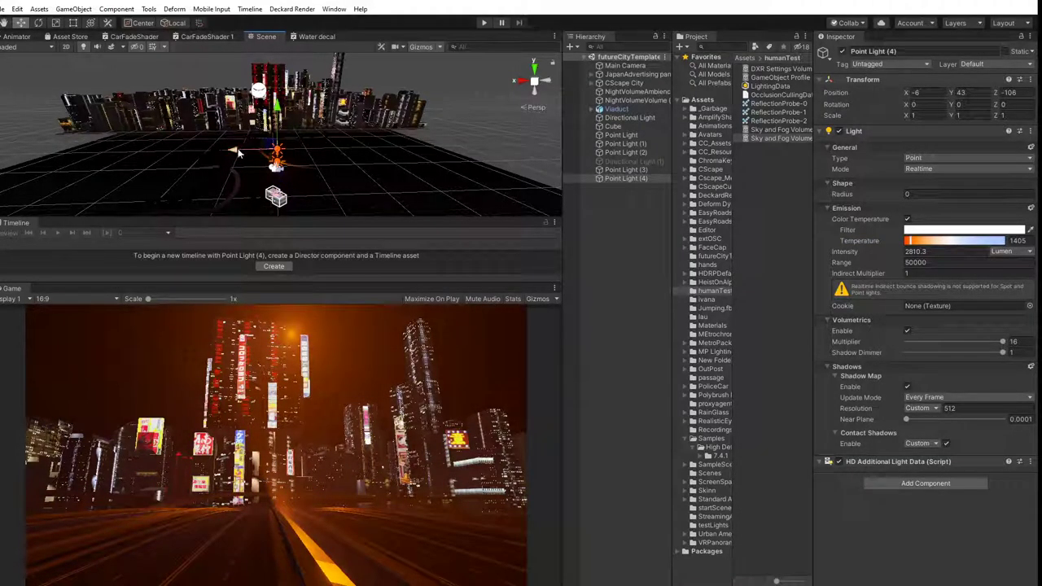
mouse_move(235, 152)
left_mouse_down()
mouse_move(198, 152)
mouse_move(220, 150)
left_mouse_up()
mouse_move(261, 107)
left_mouse_down()
mouse_move(261, 125)
mouse_move(260, 112)
left_mouse_up()
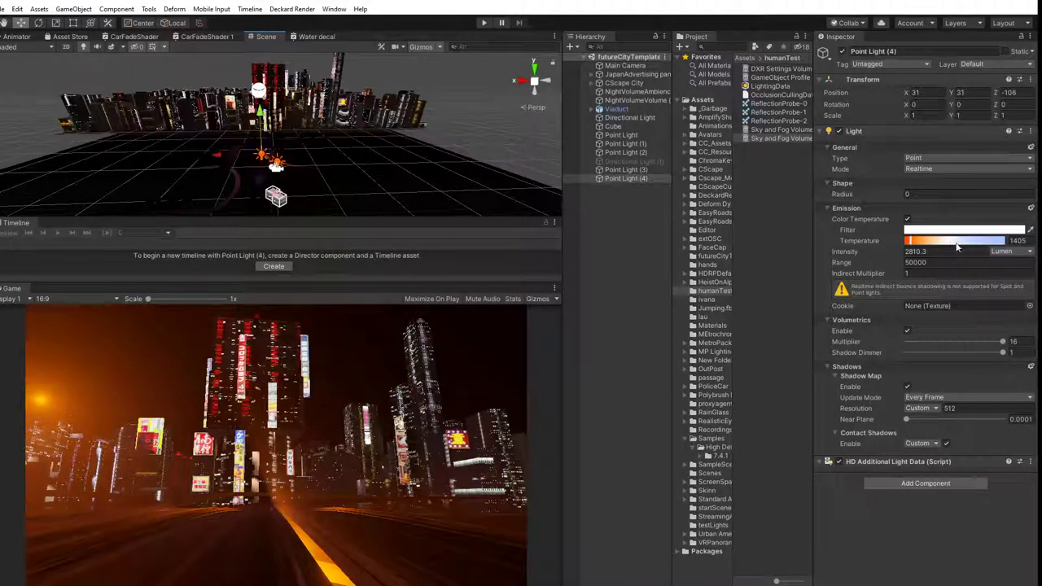
Give Point Light (4) a temperature of about 11967 and a light green filter (8CE77F), and lower it to about Y 20.
left_click_drag(956, 242, 976, 244)
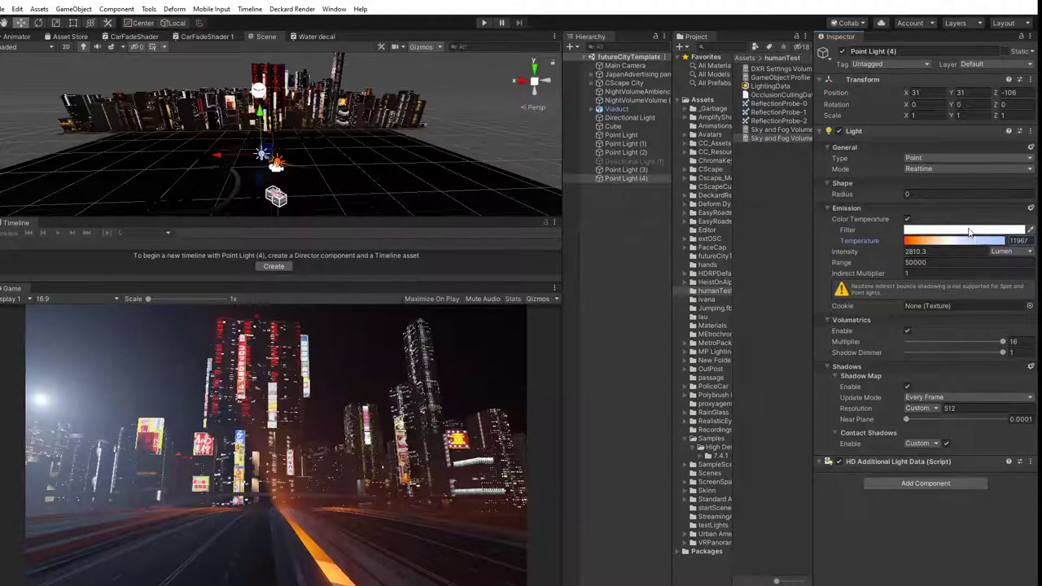
left_click(970, 230)
left_click(697, 266)
left_click_drag(702, 291, 713, 286)
left_click(773, 217)
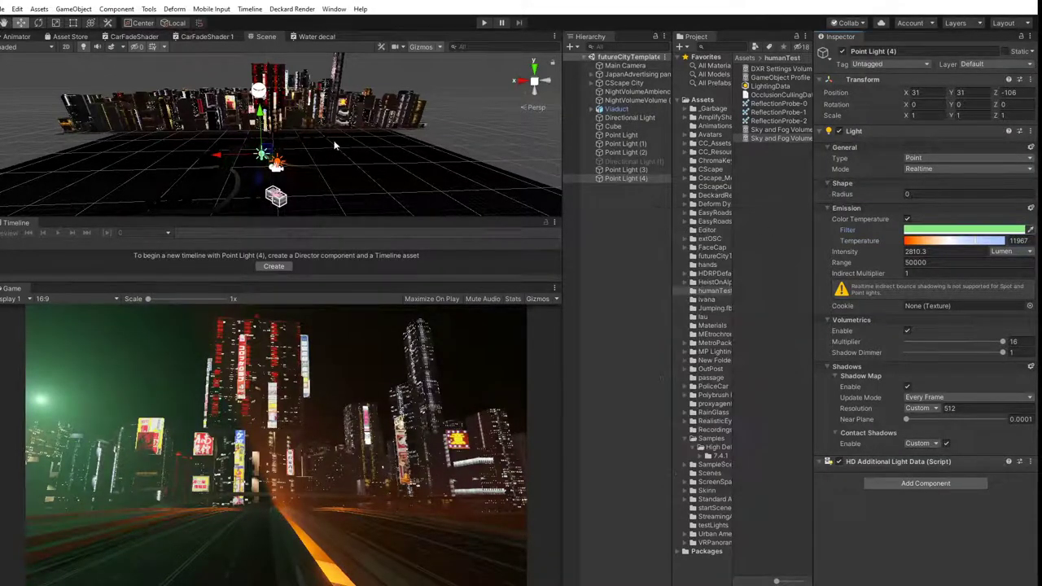
left_click_drag(260, 113, 261, 118)
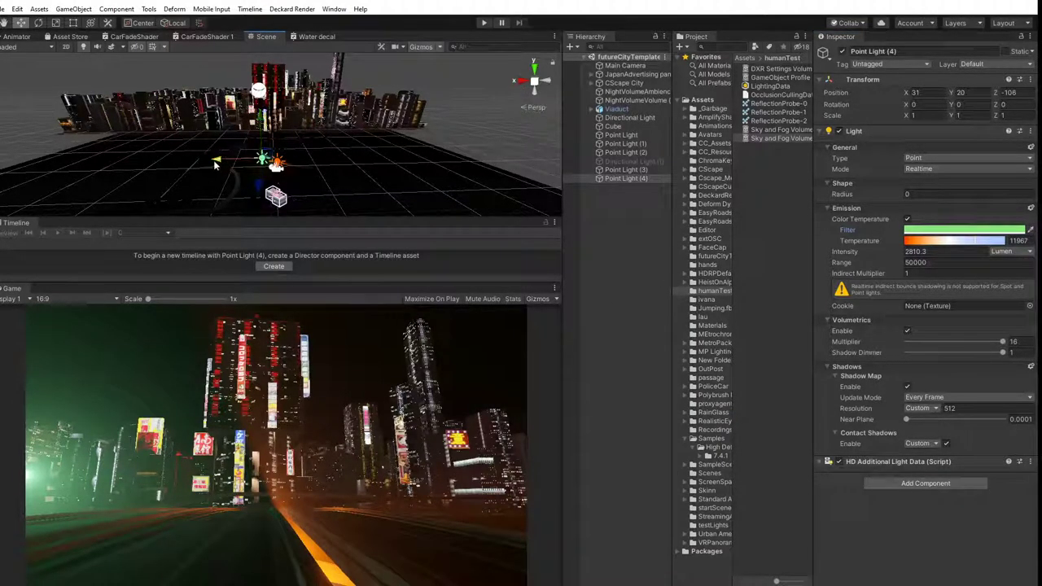
Duplicate Point Light (4), place the copy at about X -45, Y 20, Z -106 and give it a pure red filter (FF0000).
key("ctrl+d")
left_click_drag(217, 161, 250, 173)
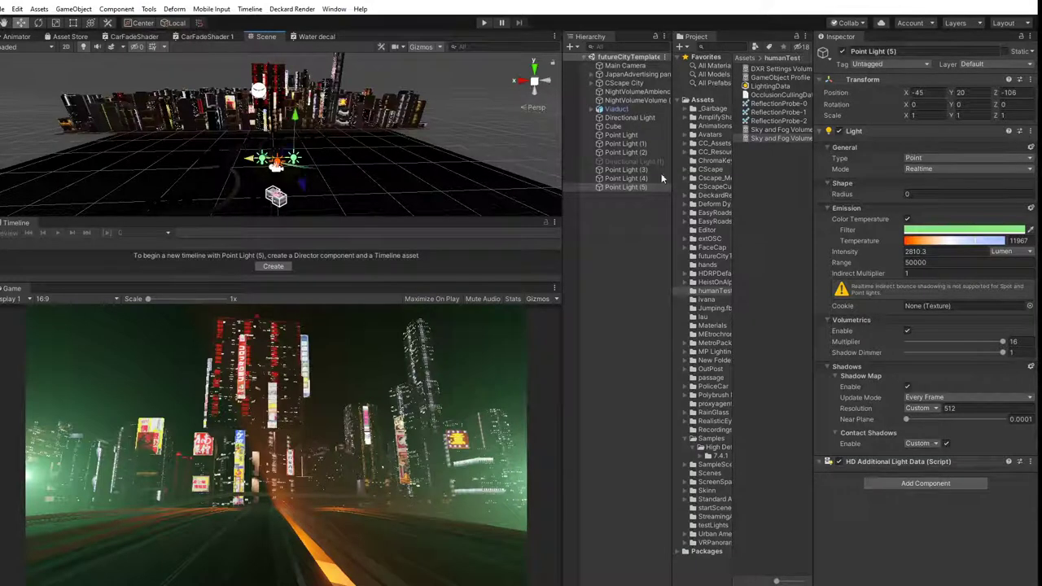
left_click(969, 230)
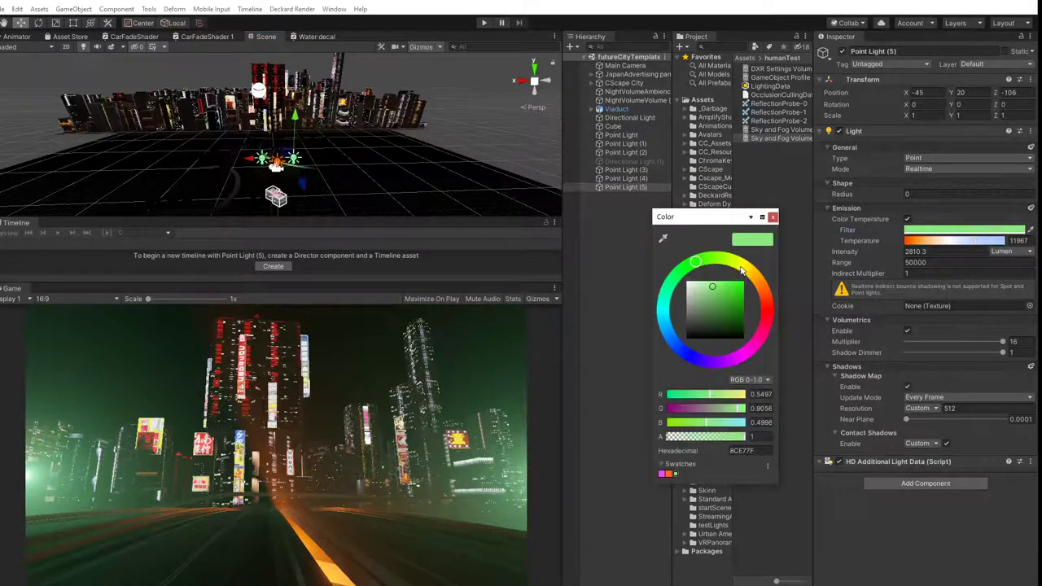
left_click_drag(742, 271, 746, 272)
mouse_move(671, 296)
left_mouse_down()
mouse_move(676, 359)
mouse_move(667, 342)
left_mouse_up()
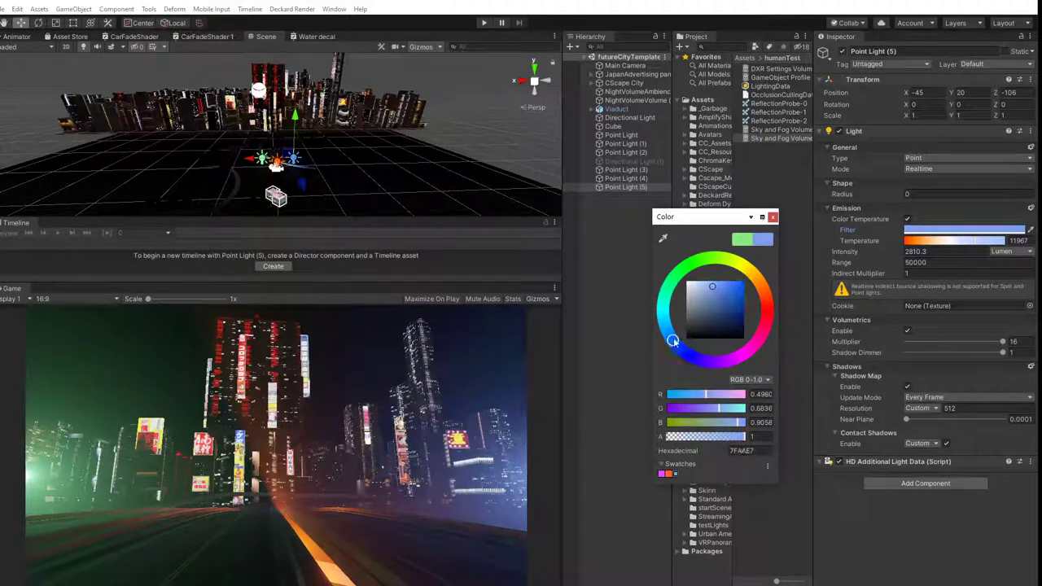
left_click(771, 310)
left_click_drag(736, 303, 759, 280)
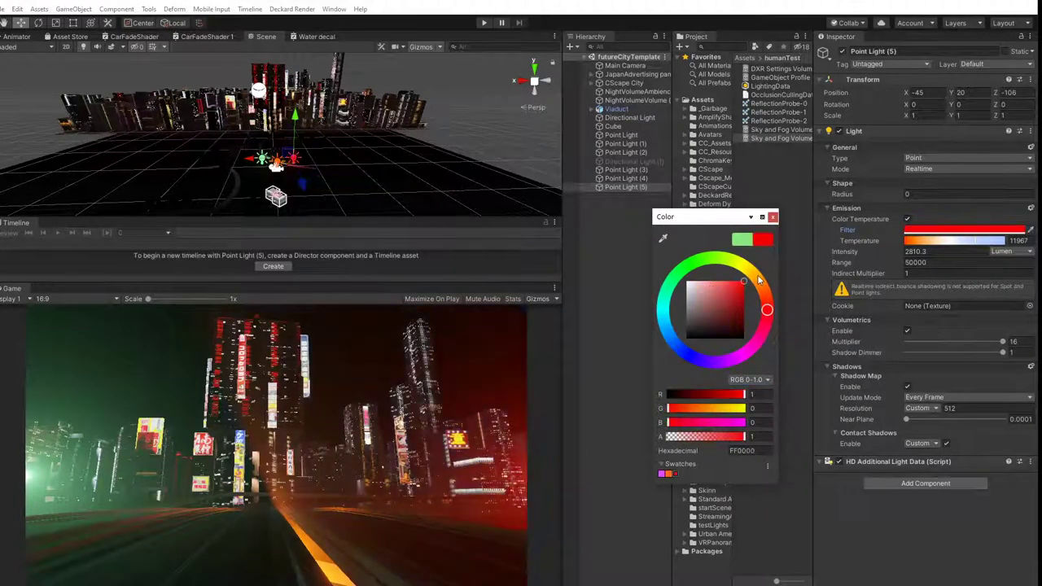
left_click(773, 218)
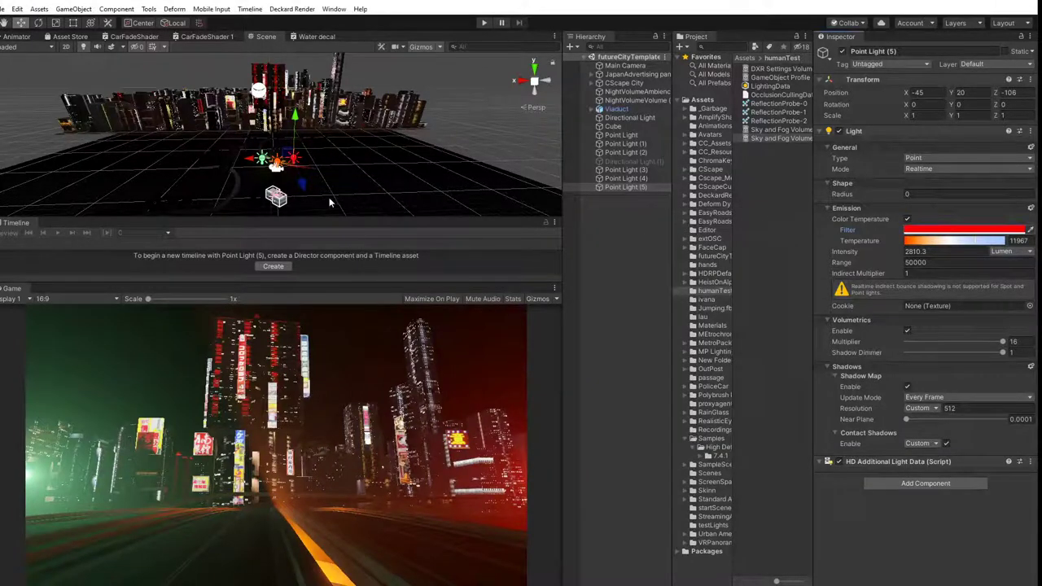
Fine-tune the depth and height of the red Point Light (5), and clear the selection.
mouse_move(304, 188)
left_mouse_down()
mouse_move(298, 176)
mouse_move(306, 189)
left_mouse_up()
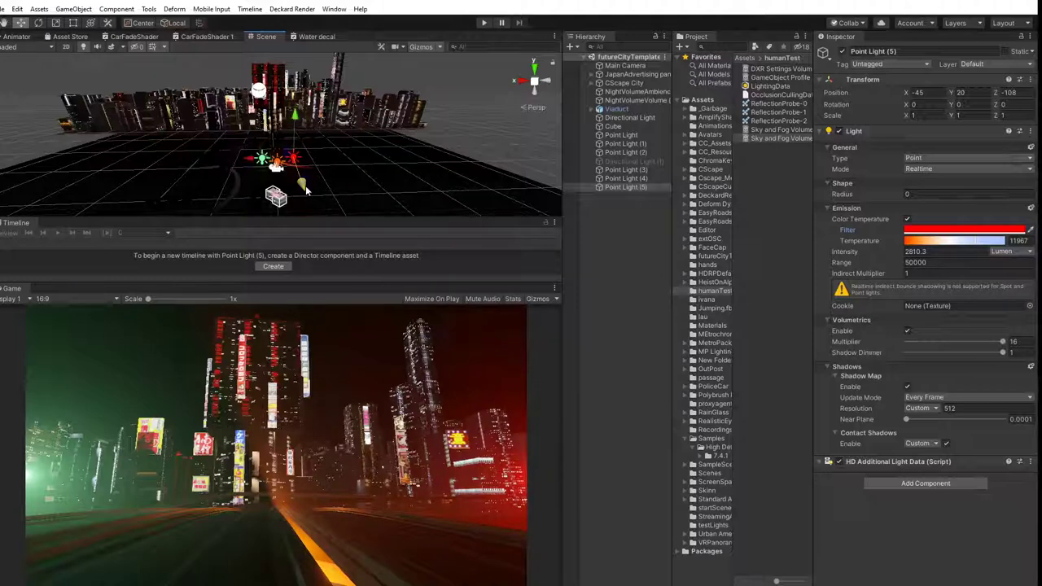
left_click(330, 139)
left_click(295, 158)
left_click_drag(295, 116, 298, 118)
left_click(634, 393)
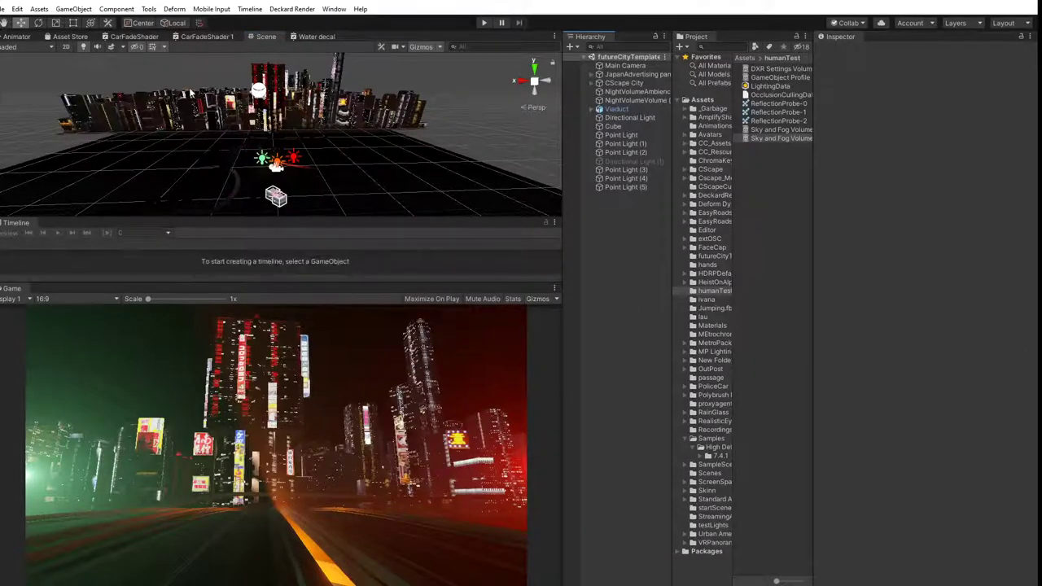
Make the buildings of District 63198 editable and select the single building Section_68_Building_9.
middle_click_drag(190, 94, 190, 132)
scroll(189, 132, "up", 8)
right_click_drag(189, 131, 205, 139)
left_click(194, 131)
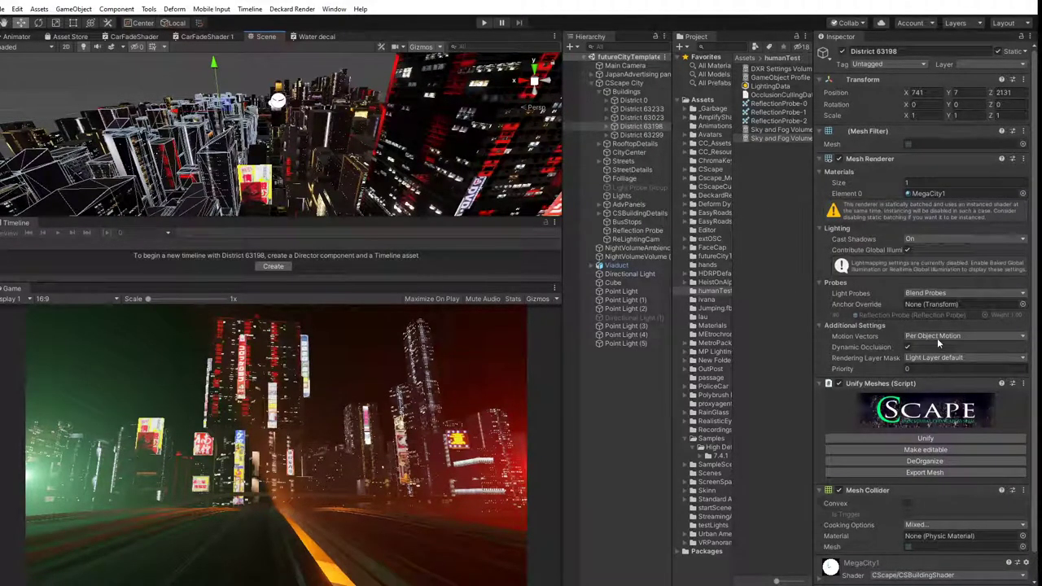
left_click(937, 451)
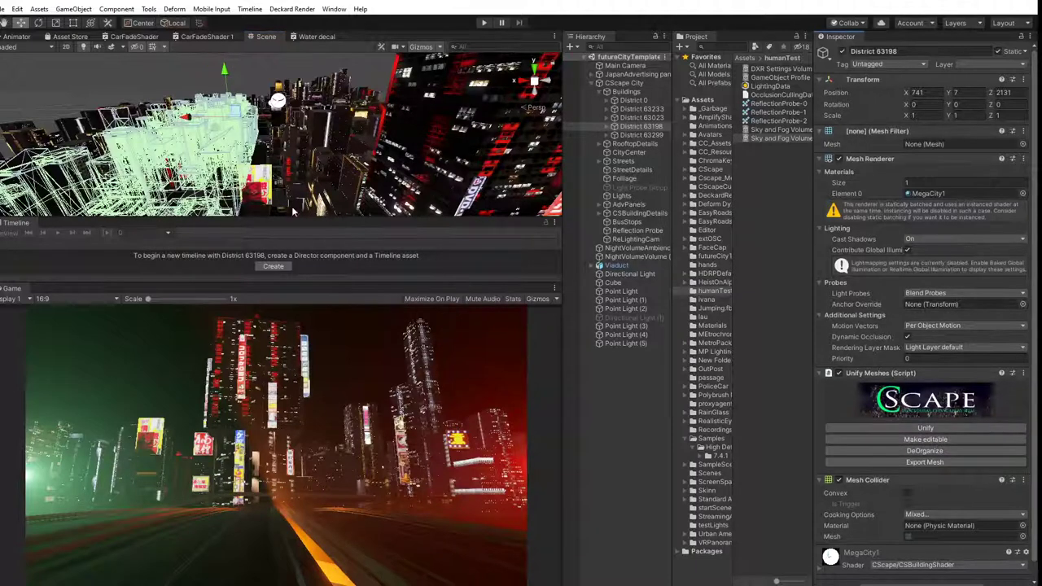
left_click(93, 63)
left_click(197, 131)
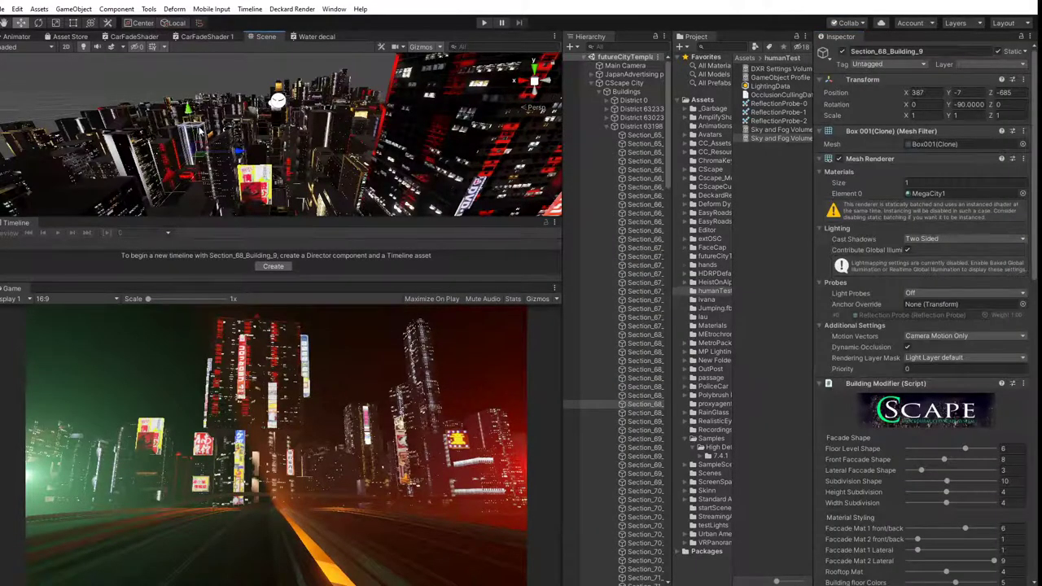
middle_click_drag(200, 132, 394, 195)
scroll(361, 183, "up", 4)
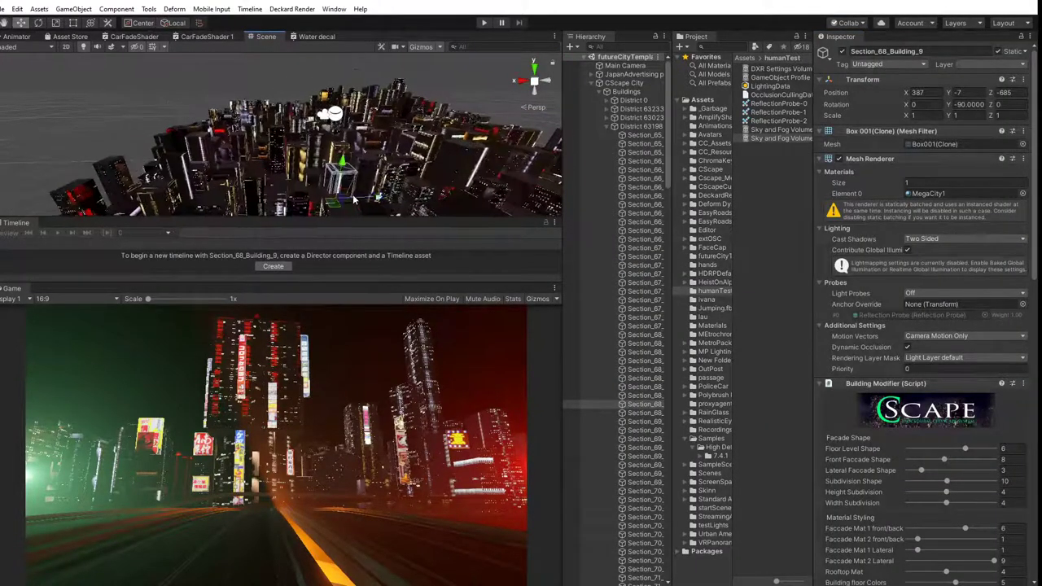
right_click_drag(363, 183, 370, 181)
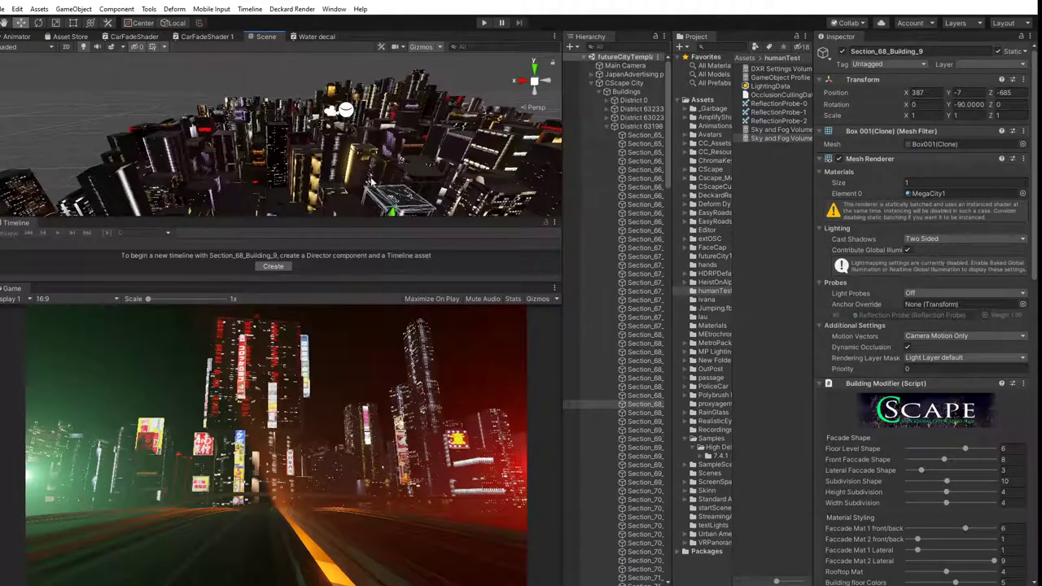
left_click_drag(405, 213, 399, 181)
key("ctrl+z")
Stretch Section_68_Building_9 into a 128-floor tower and enlarge its footprint to a depth of 49 and width of 12.
middle_click_drag(371, 153, 265, 159)
scroll(291, 186, "up", 3)
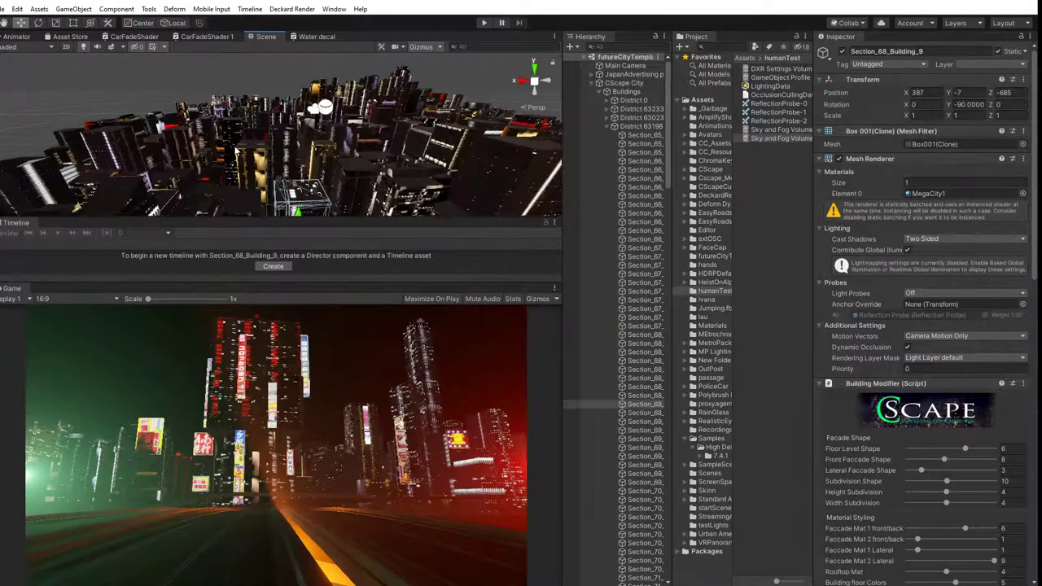
left_click_drag(306, 210, 353, 336)
scroll(290, 158, "down", 8)
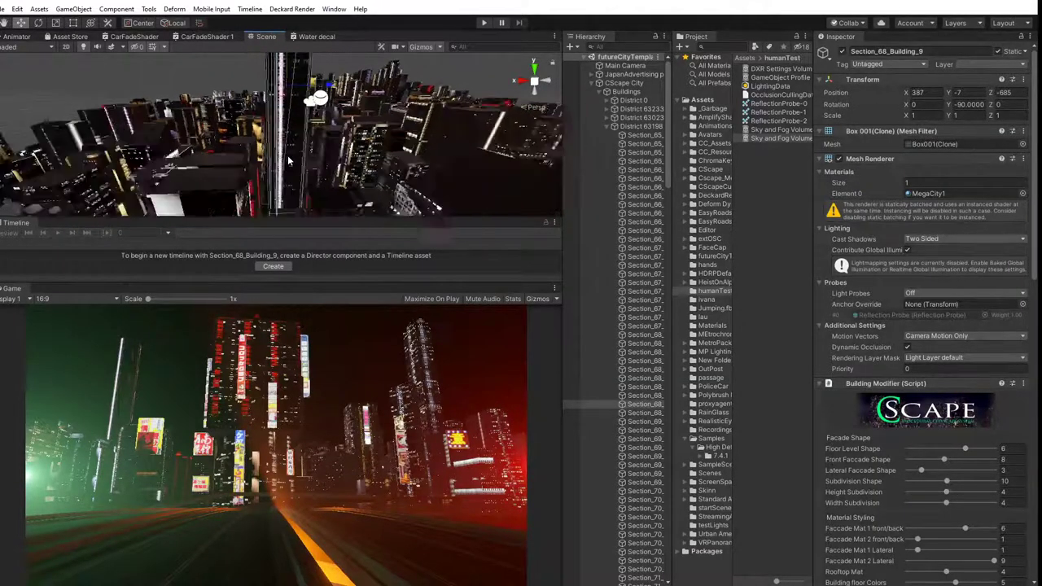
scroll(288, 167, "up", 4)
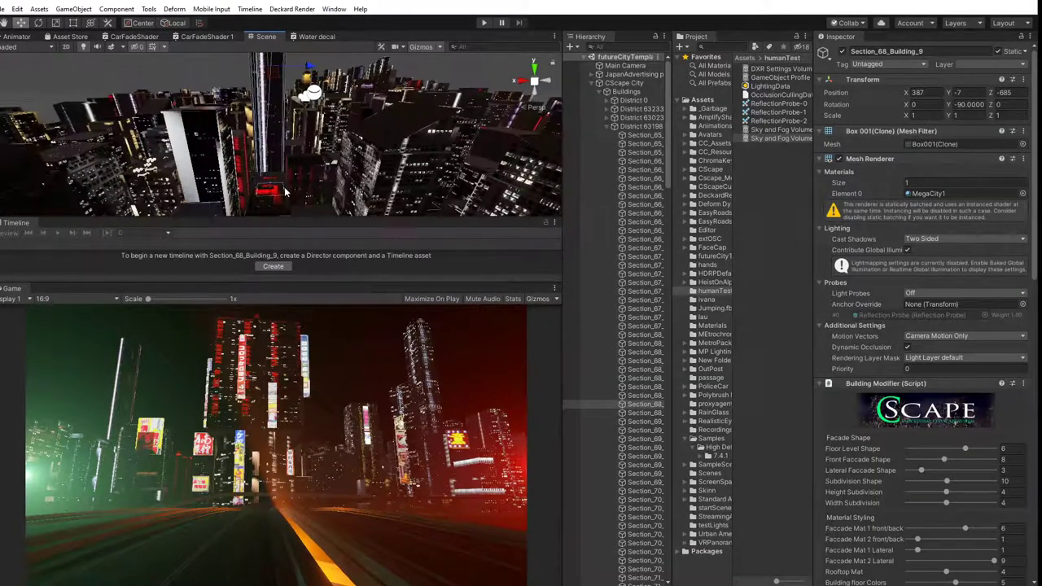
left_click_drag(285, 192, 390, 194)
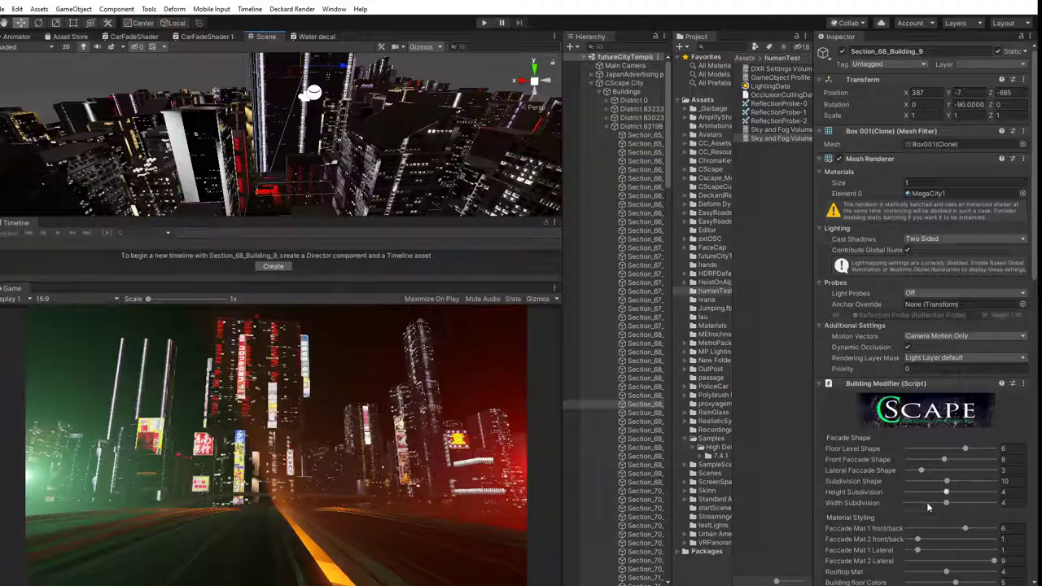
Set the tower's front facade shape to 13 and lateral facade shape to 15, and slightly reduce its width subdivision.
scroll(927, 501, "down", 15)
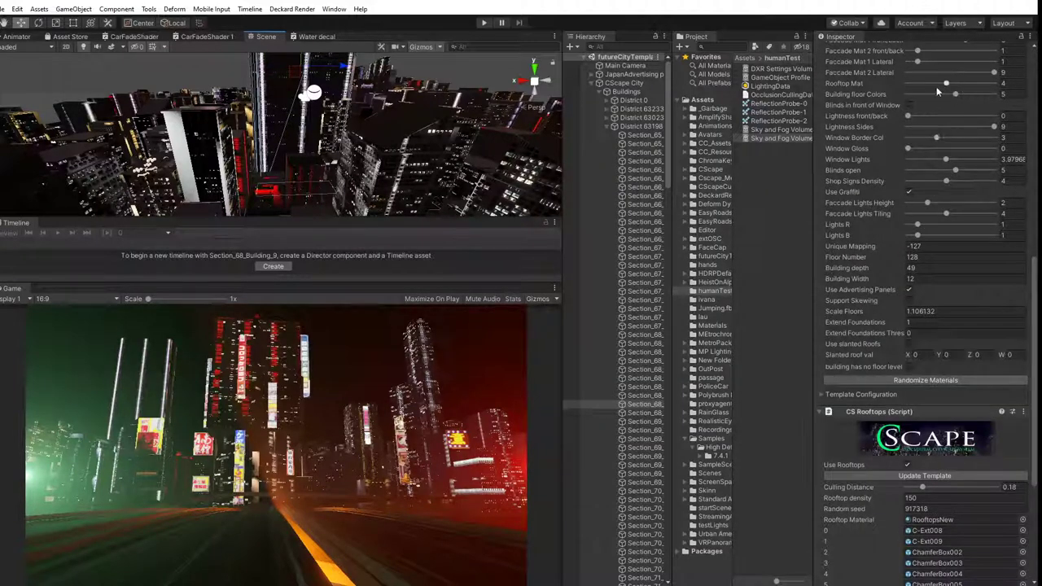
scroll(956, 98, "up", 6)
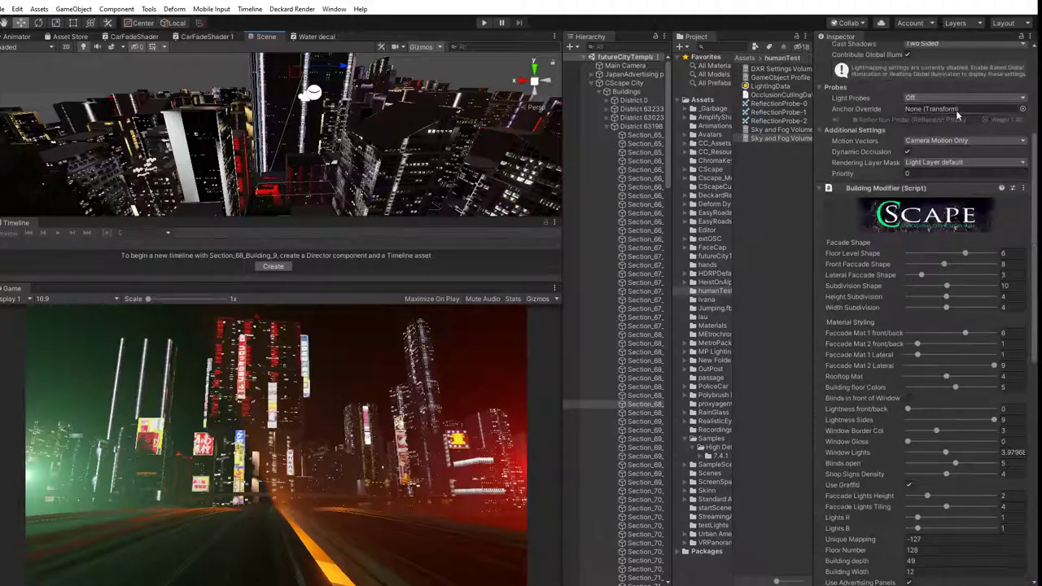
left_click_drag(945, 265, 968, 270)
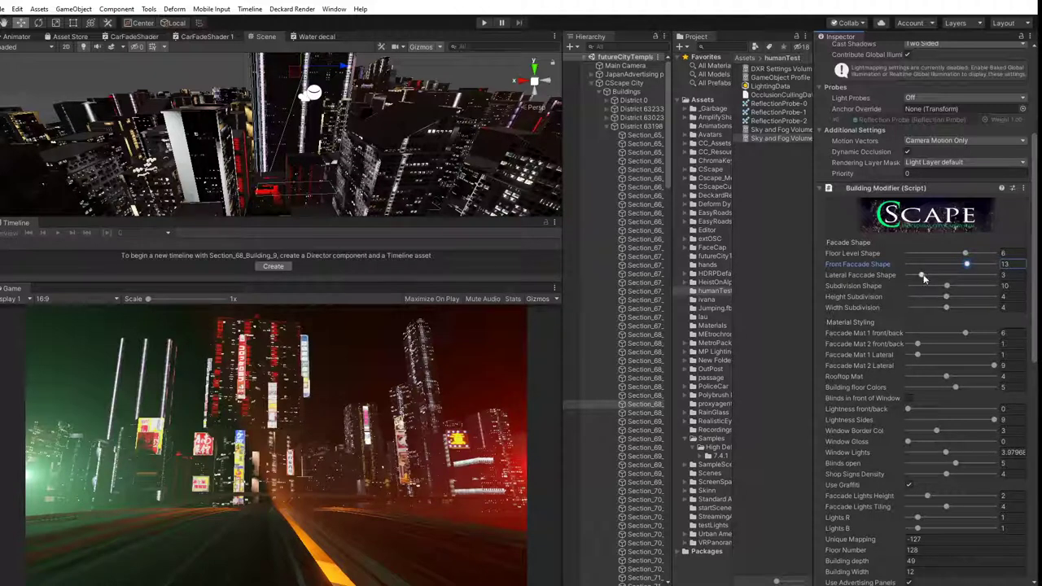
left_click_drag(924, 279, 976, 282)
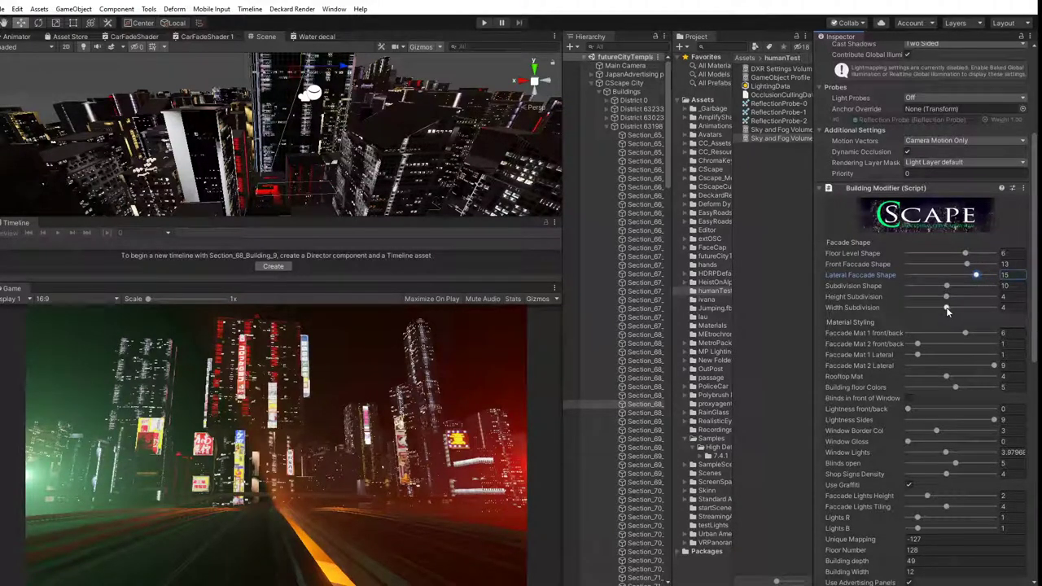
mouse_move(947, 308)
left_mouse_down()
mouse_move(986, 312)
mouse_move(938, 309)
left_mouse_up()
left_click(768, 463)
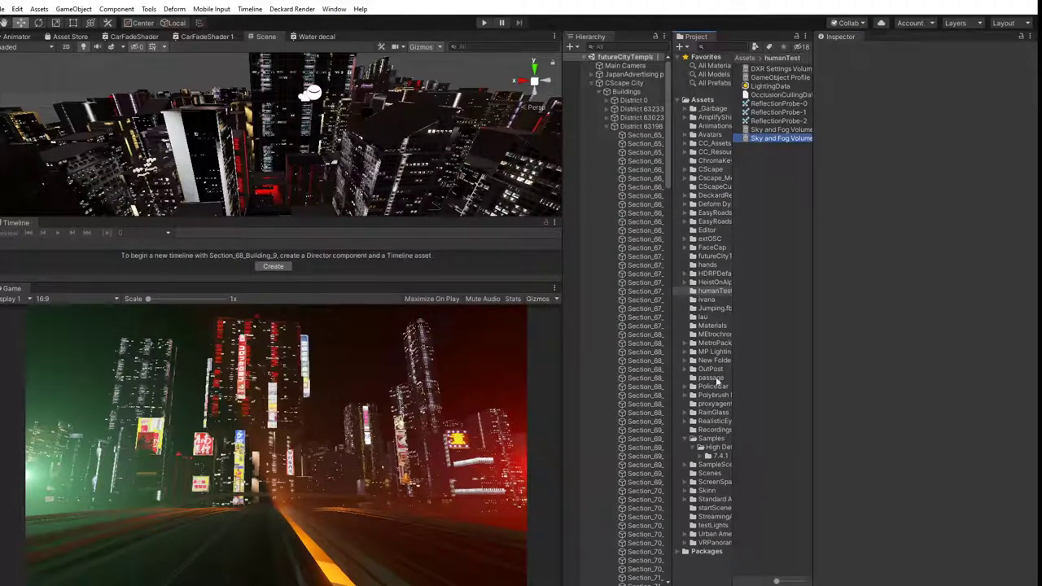
Open the Deckard View render window and move it clear of the hierarchy and inspector.
left_click(292, 9)
left_click(291, 23)
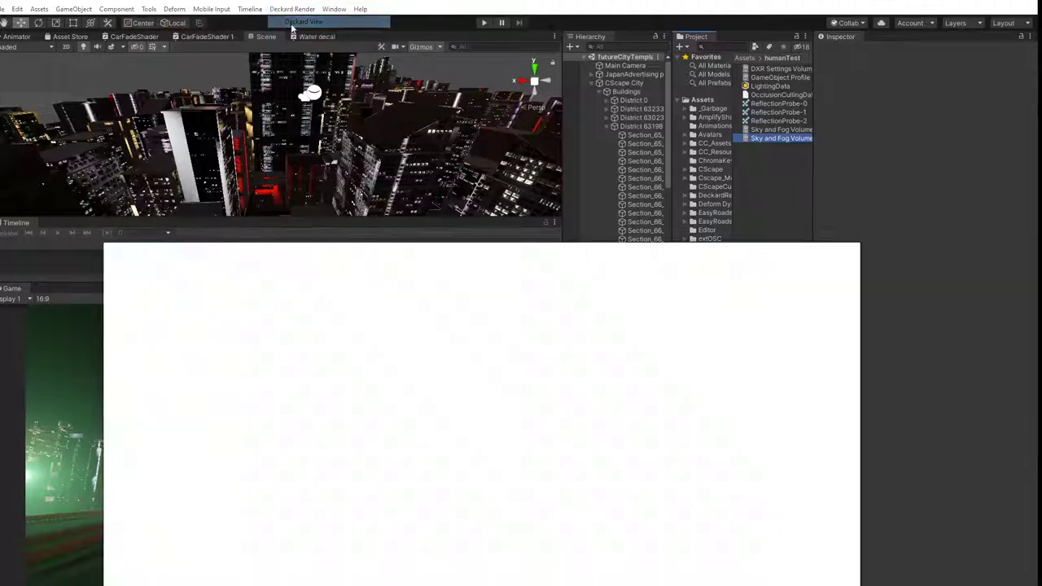
left_click_drag(542, 247, 372, 146)
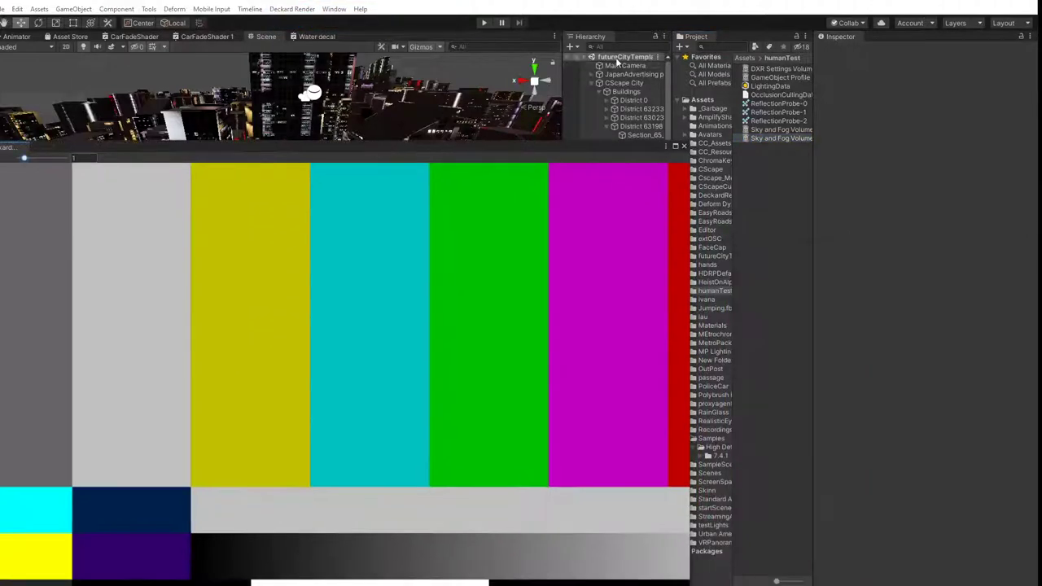
Add the Deckard Render component to the Main Camera and reposition the render window clear of the inspector.
left_click(624, 67)
scroll(902, 454, "down", 3)
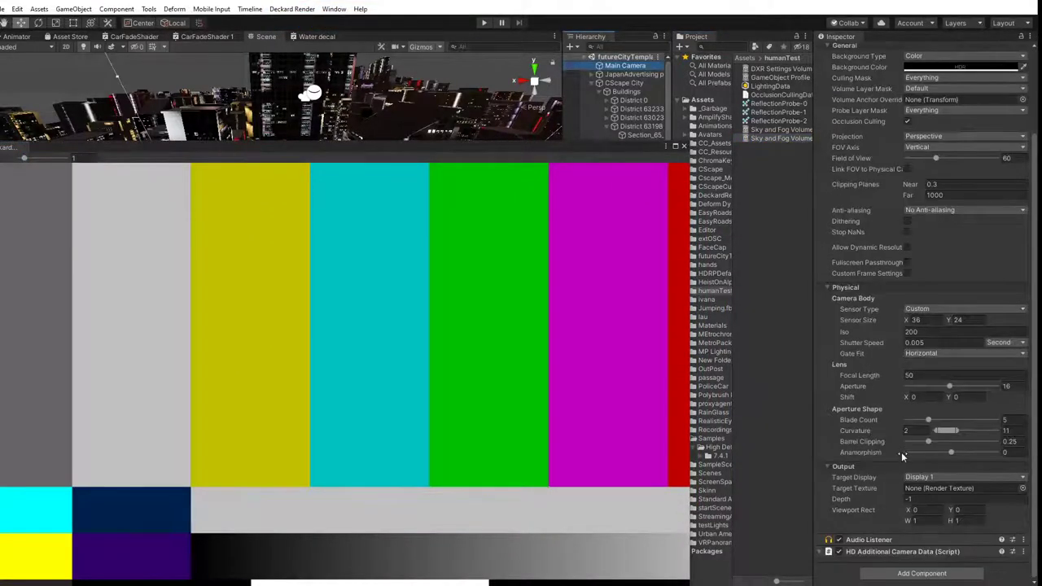
left_click(910, 575)
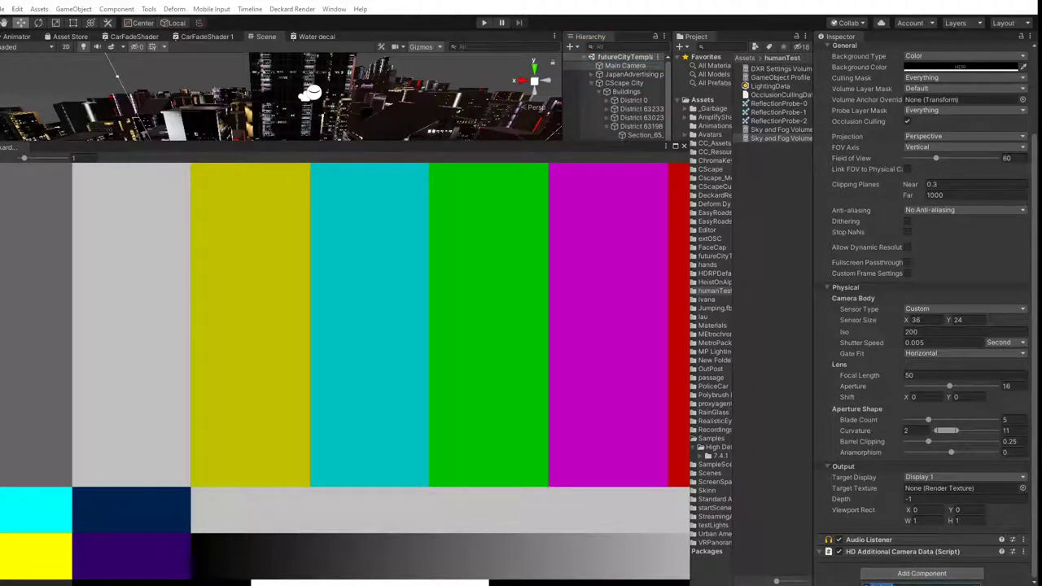
left_click(922, 585)
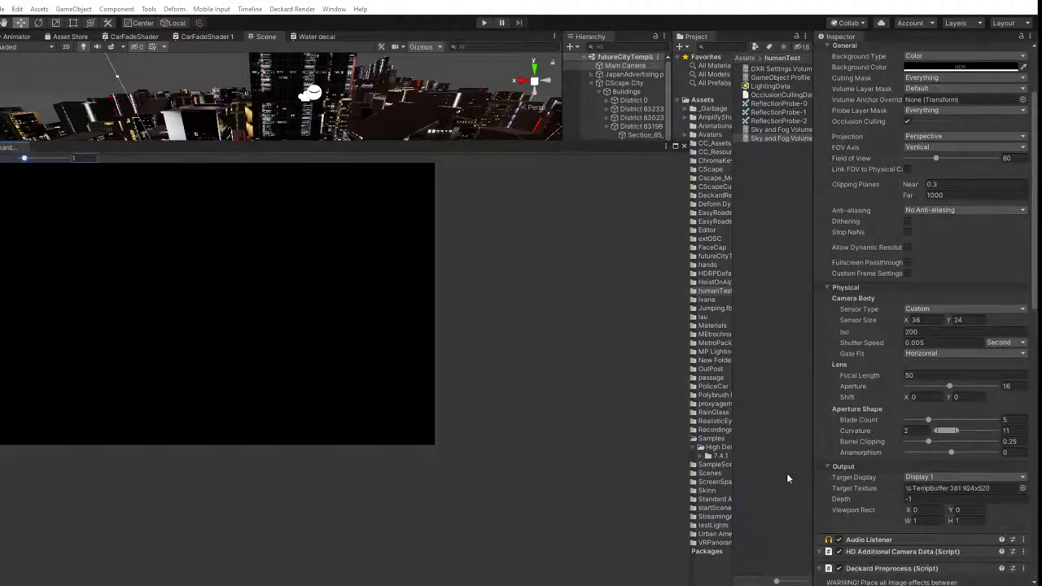
left_click_drag(413, 153, 570, 156)
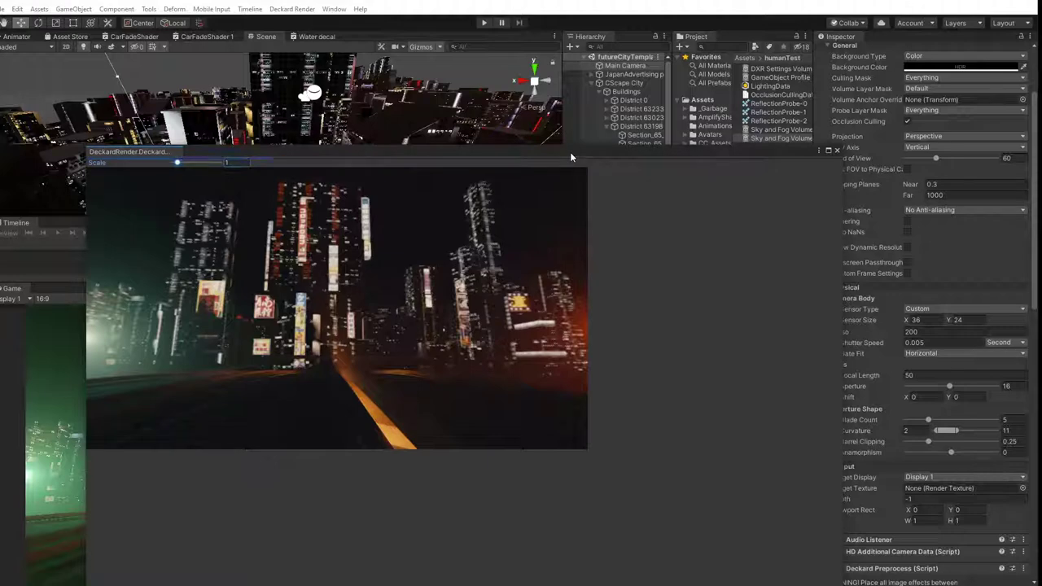
left_click_drag(592, 159, 556, 191)
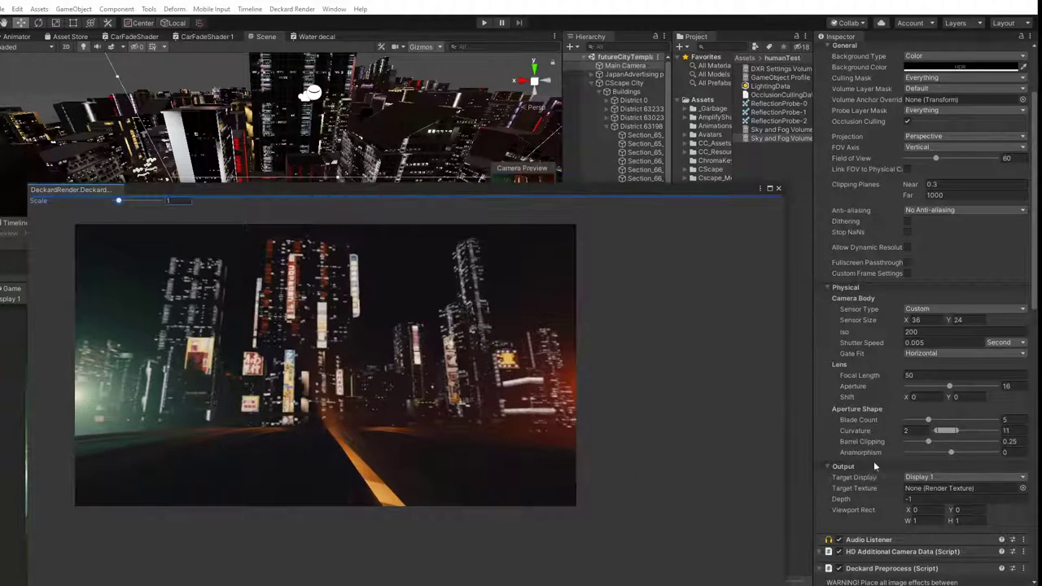
Enable Use Auto Focus in the Main Camera's Deckard Render component and close the Deckard View window.
scroll(876, 458, "down", 6)
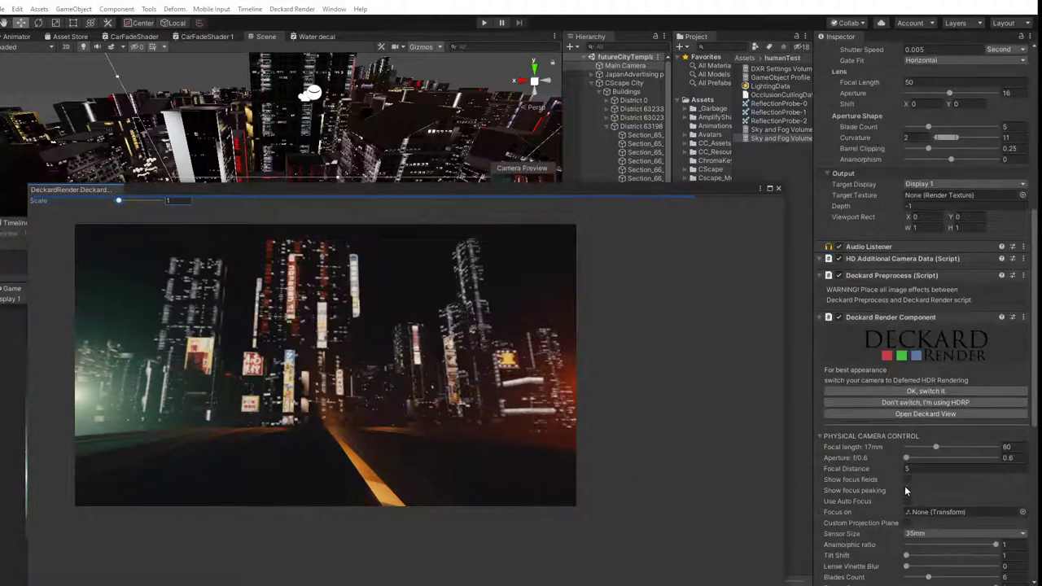
left_click(908, 501)
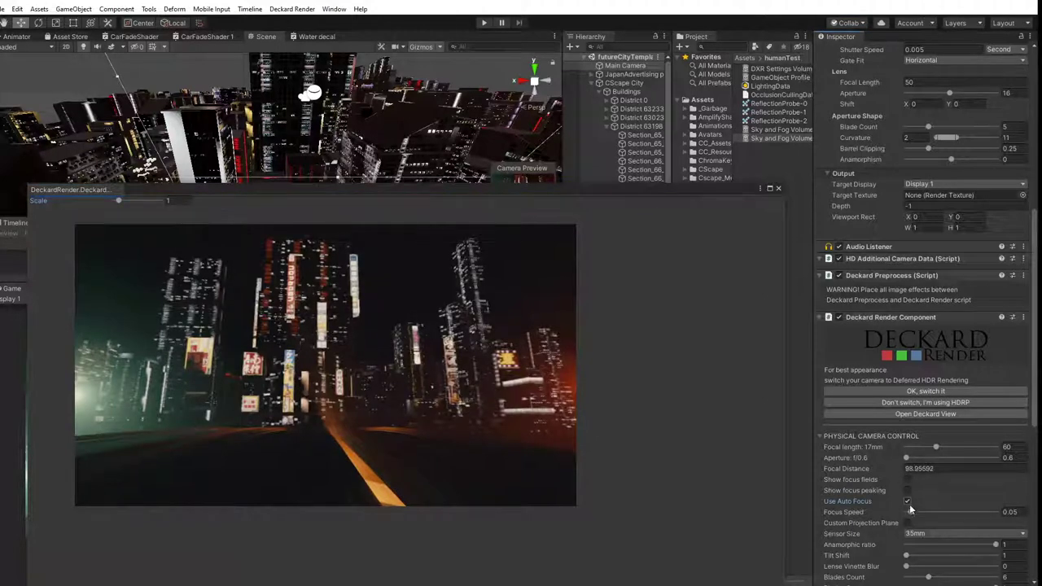
left_click_drag(341, 192, 453, 241)
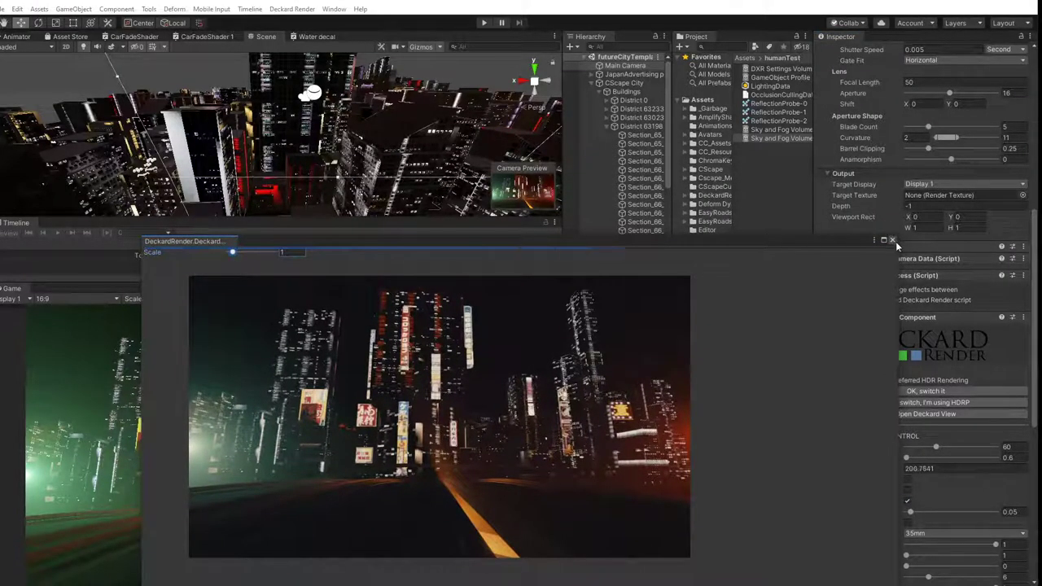
left_click(892, 240)
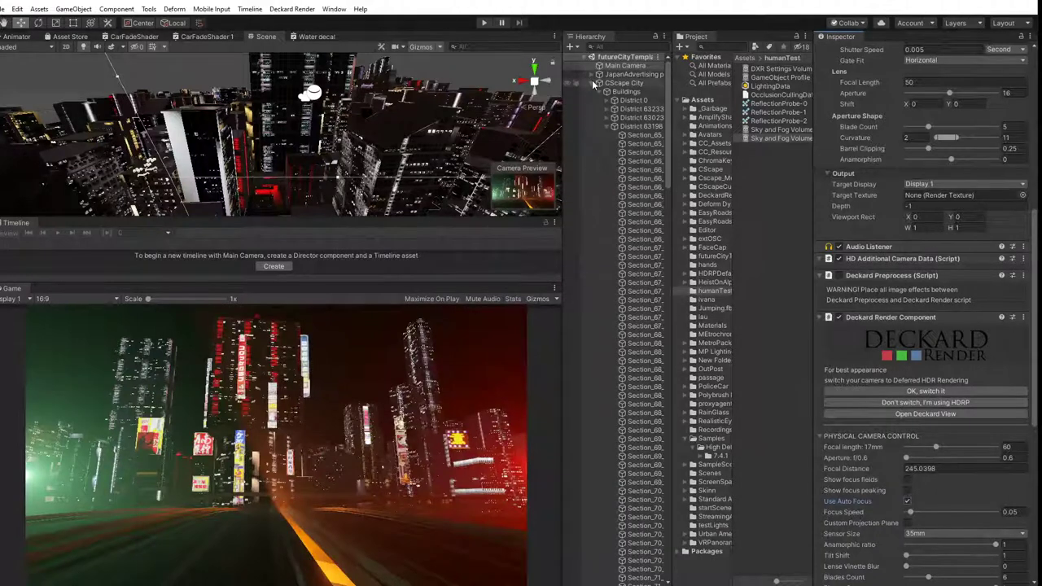
Collapse the CScape City object in the hierarchy and select Point Light (5).
left_click(598, 83)
left_click(624, 246)
left_click(619, 187)
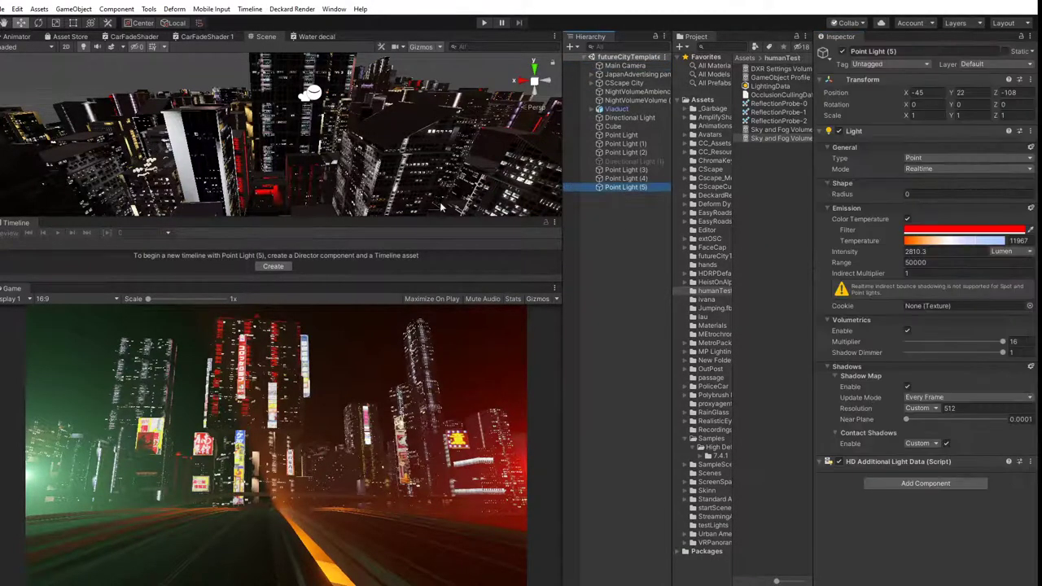
Duplicate the orange Point Light (3) and move the copy to about X 0.4, Y 24.5, Z -106.
middle_click_drag(202, 179, 261, 163)
right_click_drag(261, 163, 430, 177)
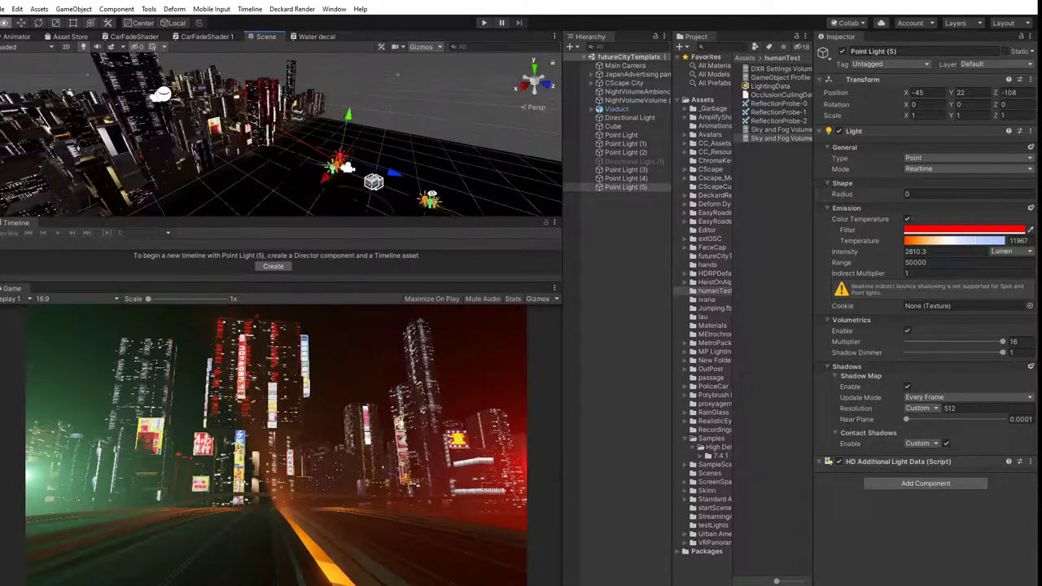
middle_click_drag(431, 176, 247, 174)
scroll(347, 168, "up", 3)
right_click_drag(247, 175, 168, 146)
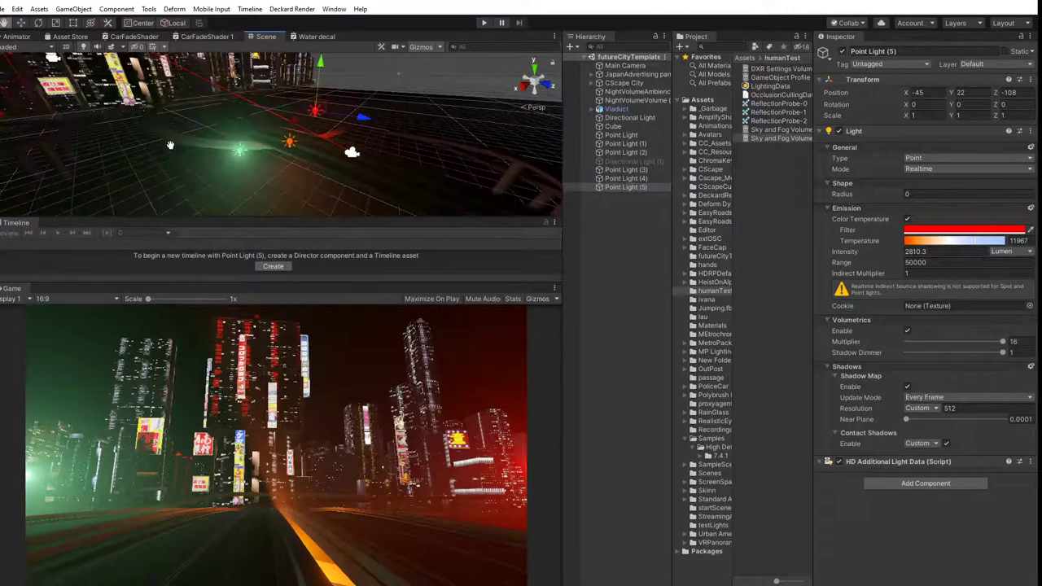
middle_click_drag(168, 146, 158, 145)
left_click(258, 144)
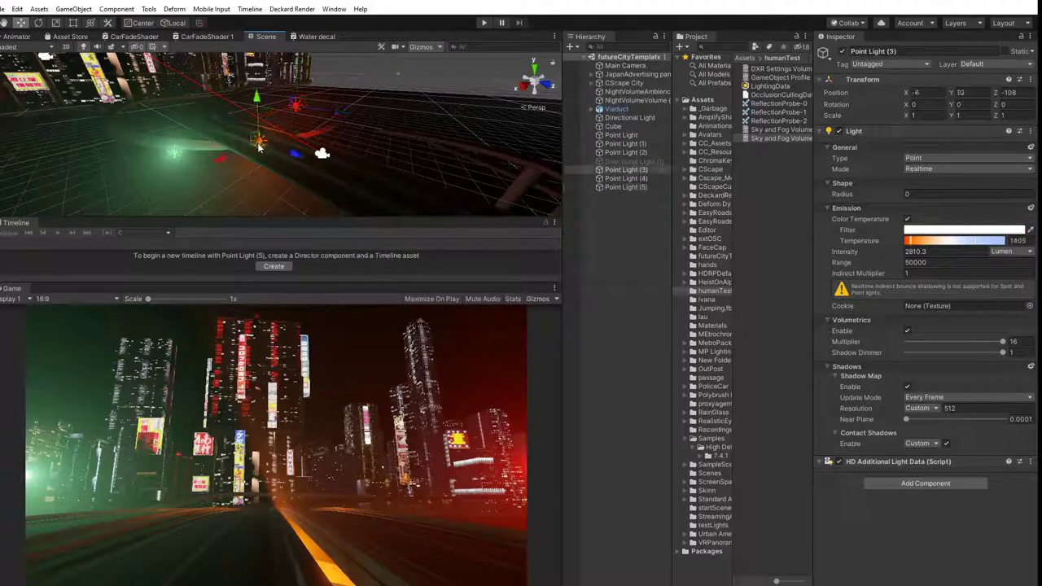
key("ctrl+d")
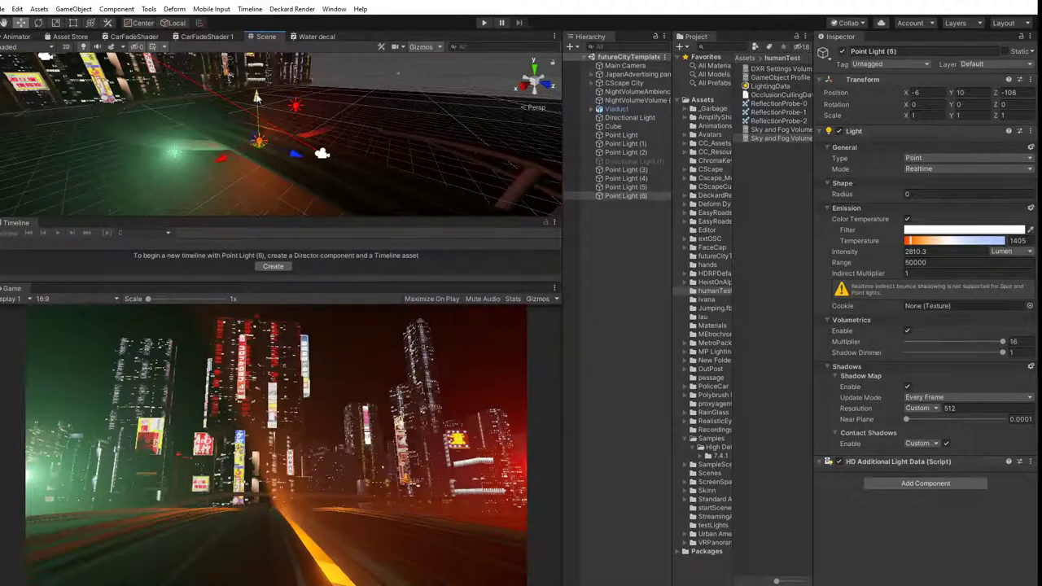
left_click_drag(256, 98, 258, 84)
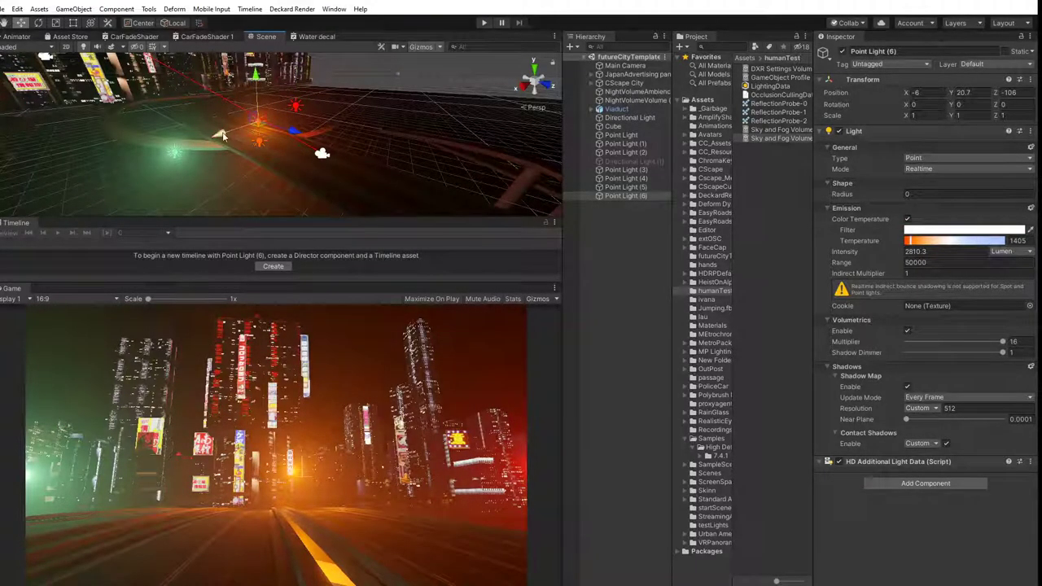
left_click_drag(224, 137, 212, 138)
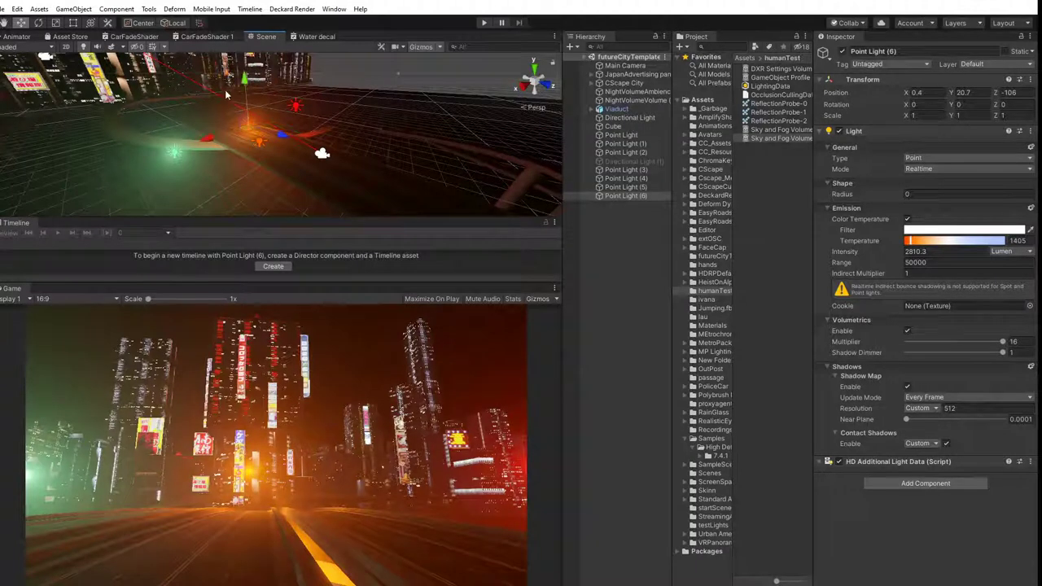
left_click_drag(246, 80, 246, 71)
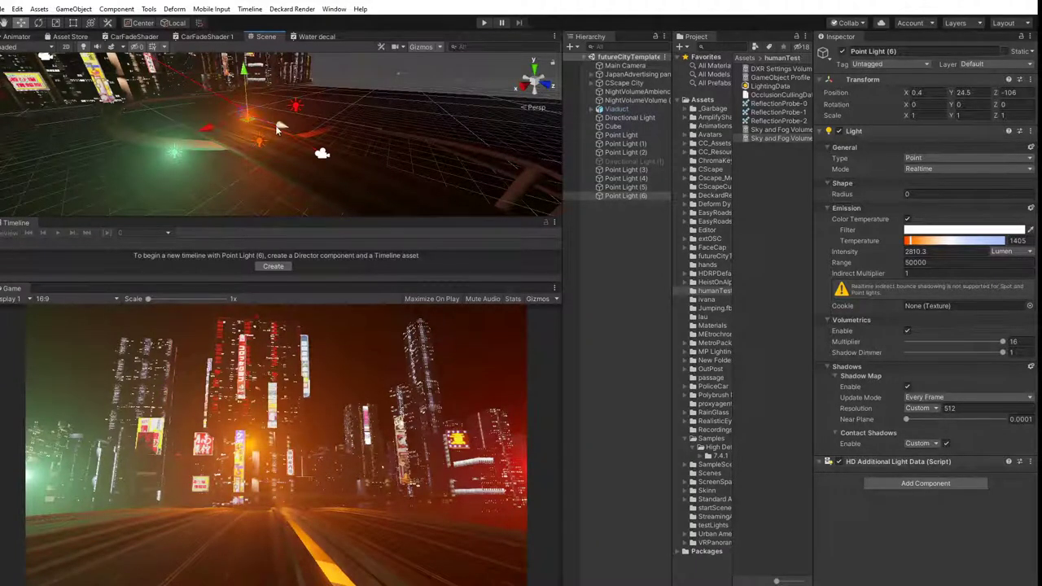
Duplicate the raised orange light twice along the road, placing the copies at about Z -81.3 and Z -54.9.
key("ctrl+d")
left_click_drag(281, 128, 310, 140)
middle_click_drag(267, 154, 296, 162)
scroll(296, 162, "down", 2)
key("ctrl+d")
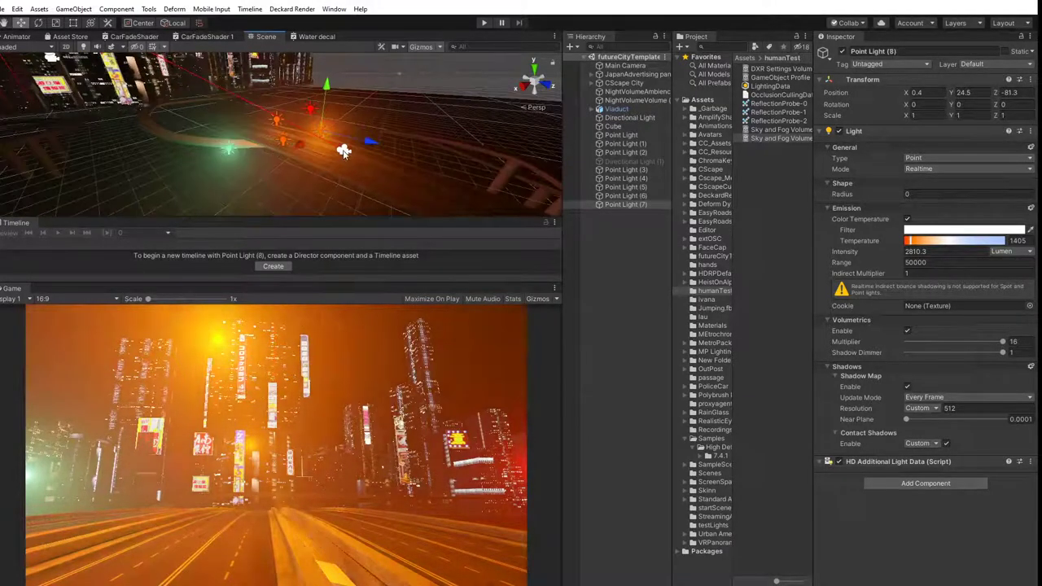
left_click_drag(363, 144, 416, 158)
Duplicate the last orange light farther along the road and place the copy at about Y 21, Z -30.7.
middle_click_drag(298, 179, 262, 150)
scroll(262, 150, "down", 3)
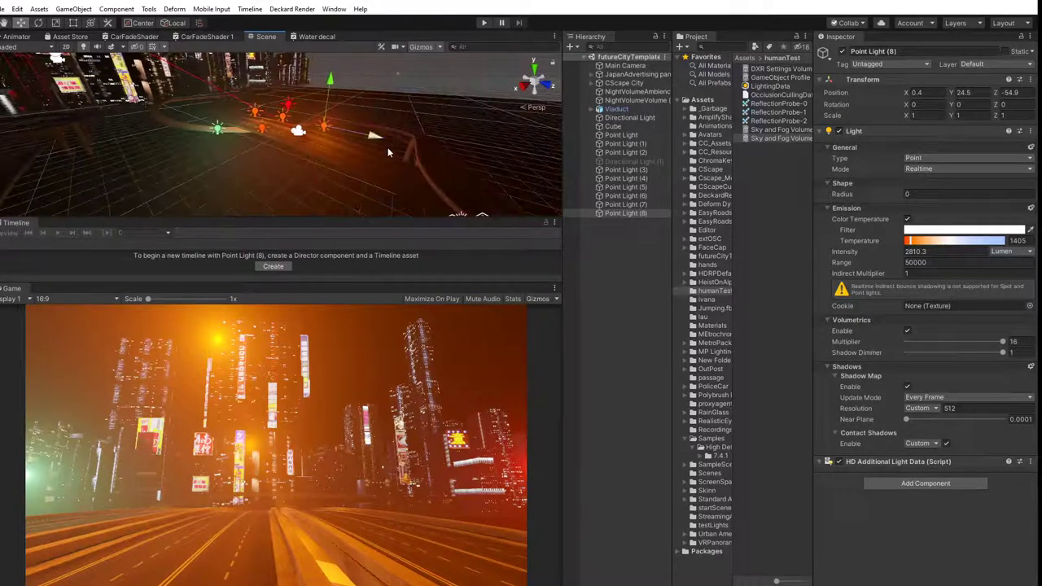
key("ctrl+d")
left_click_drag(376, 143, 446, 156)
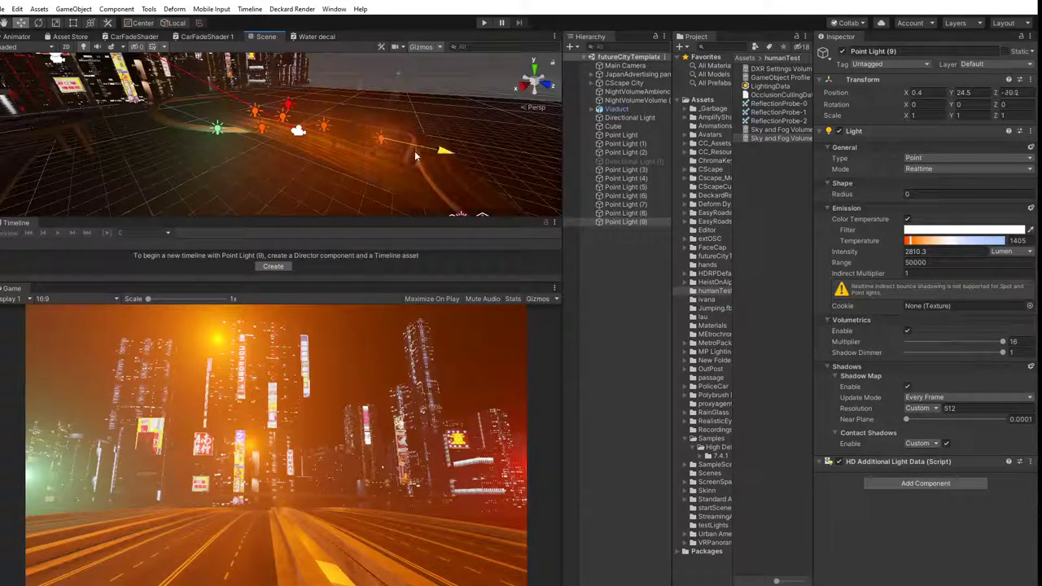
left_click_drag(396, 103, 397, 107)
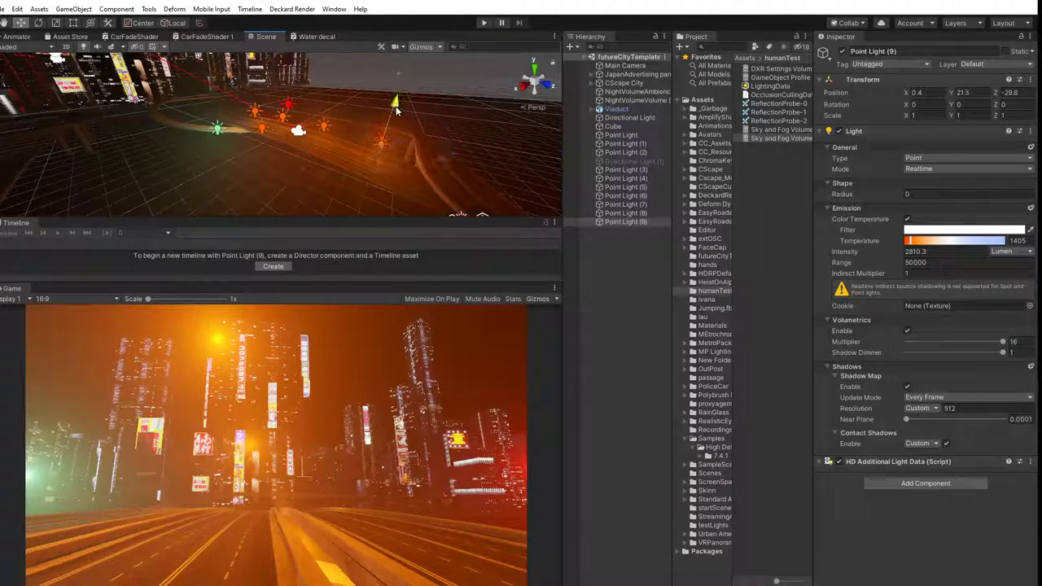
left_click_drag(440, 164, 436, 164)
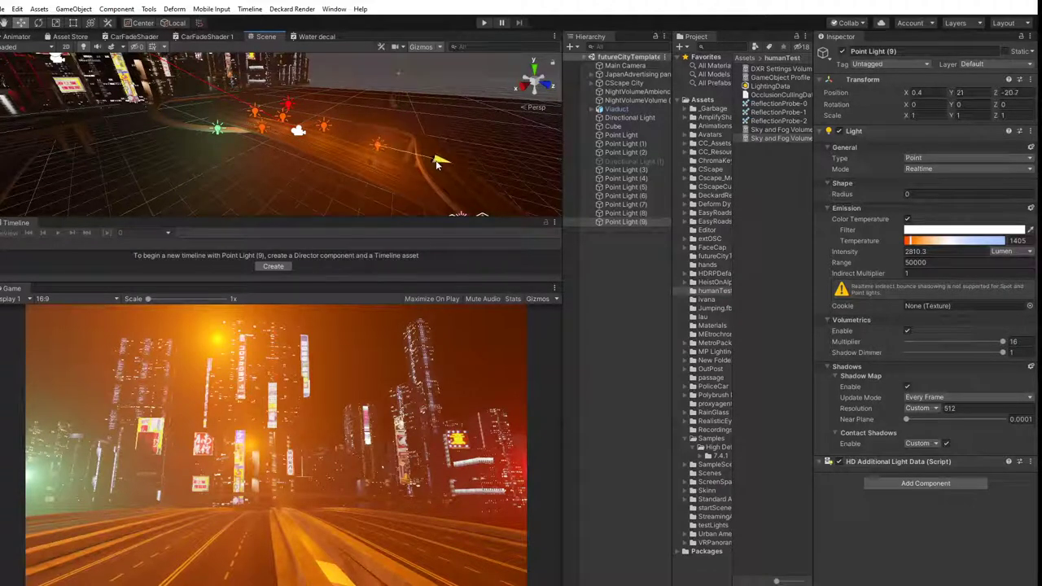
Duplicate the newest orange light, move the copy along the road to about Z 10.9, and clear the selection.
middle_click_drag(391, 167, 360, 160)
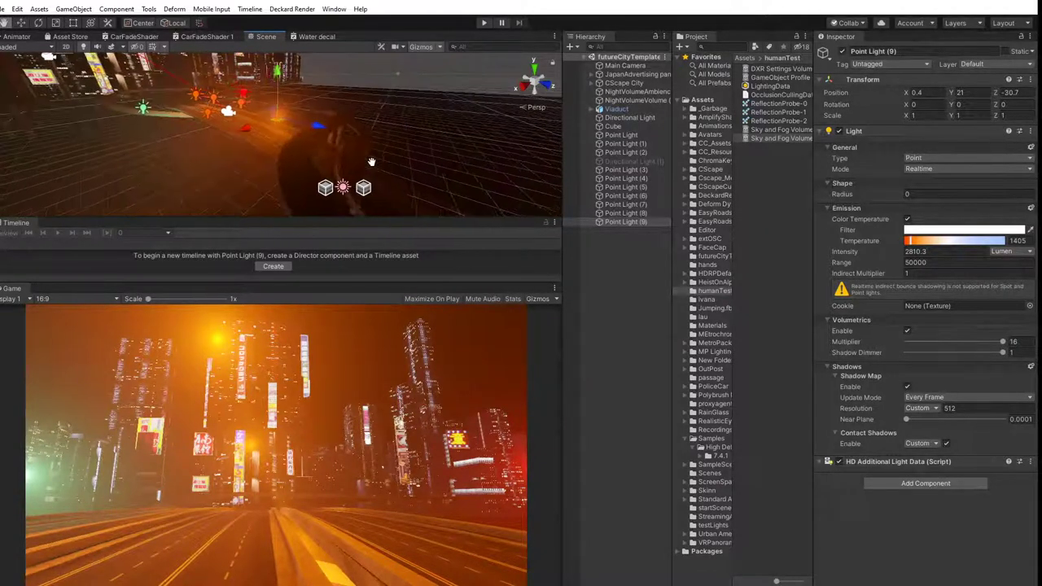
key("ctrl+d")
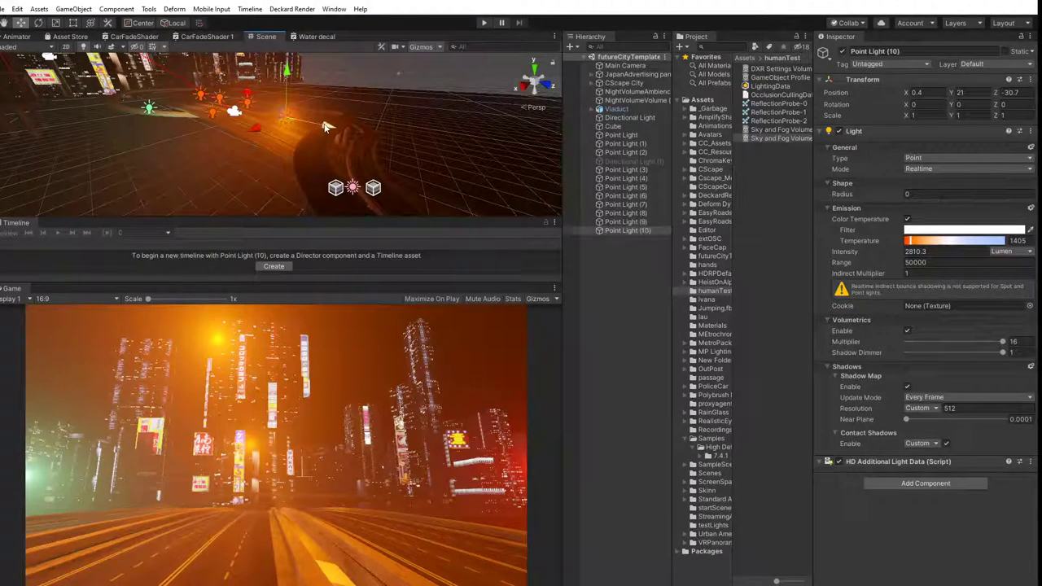
left_click_drag(323, 127, 403, 156)
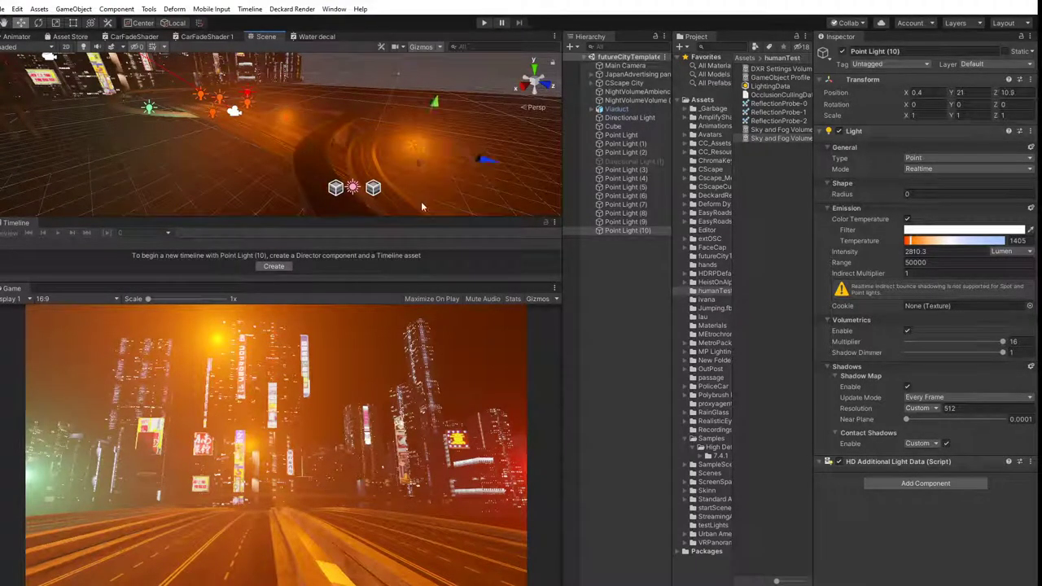
left_click(595, 356)
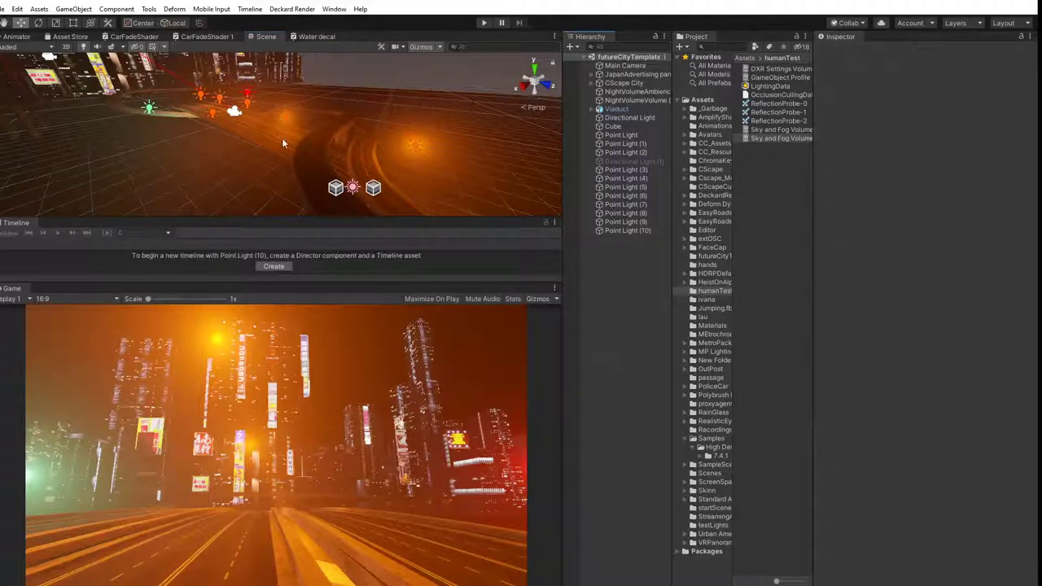
middle_click_drag(281, 141, 237, 132)
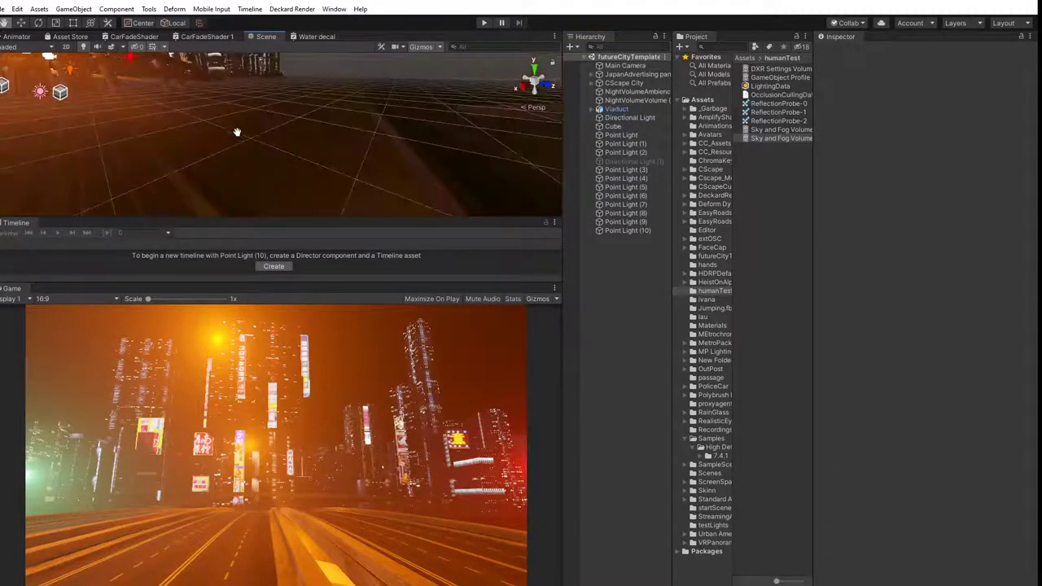
scroll(250, 137, "down", 6)
left_click_drag(238, 116, 191, 131, "alt")
middle_click_drag(191, 131, 209, 143)
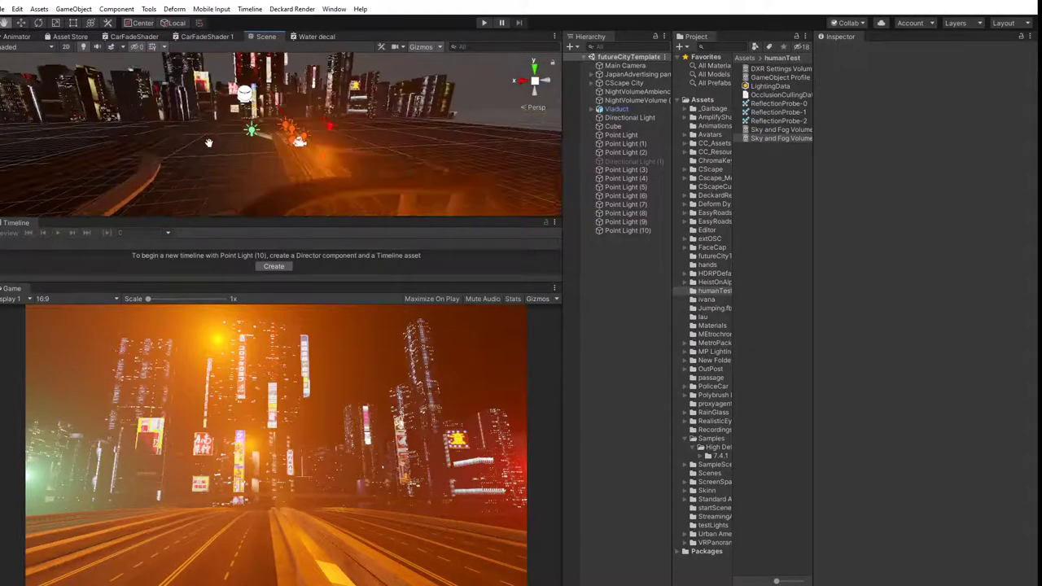
left_click_drag(209, 142, 233, 138, "alt")
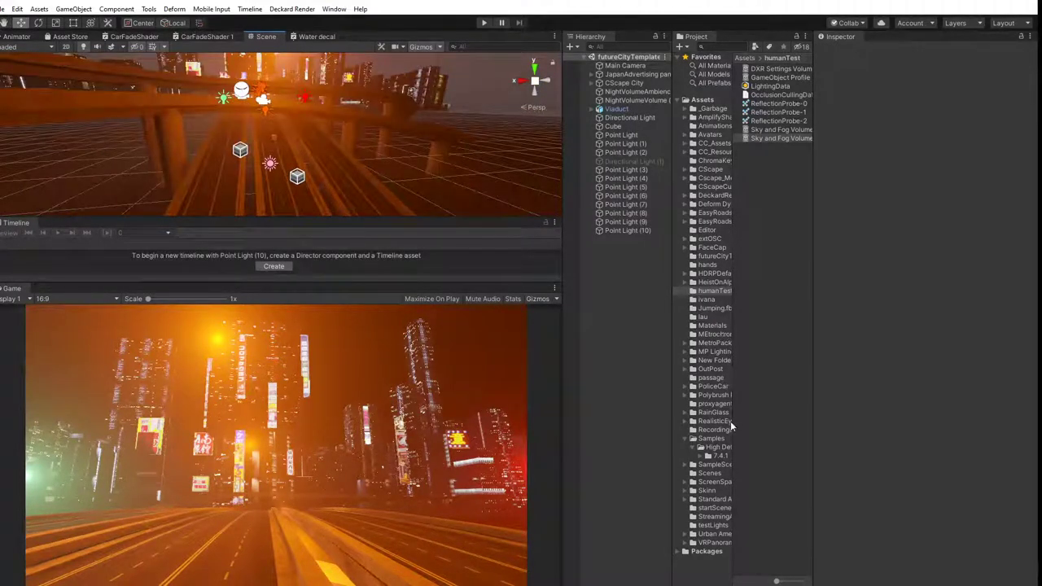
Widen the project's folder list and open the MetroPack asset folder.
left_click_drag(732, 447, 750, 448)
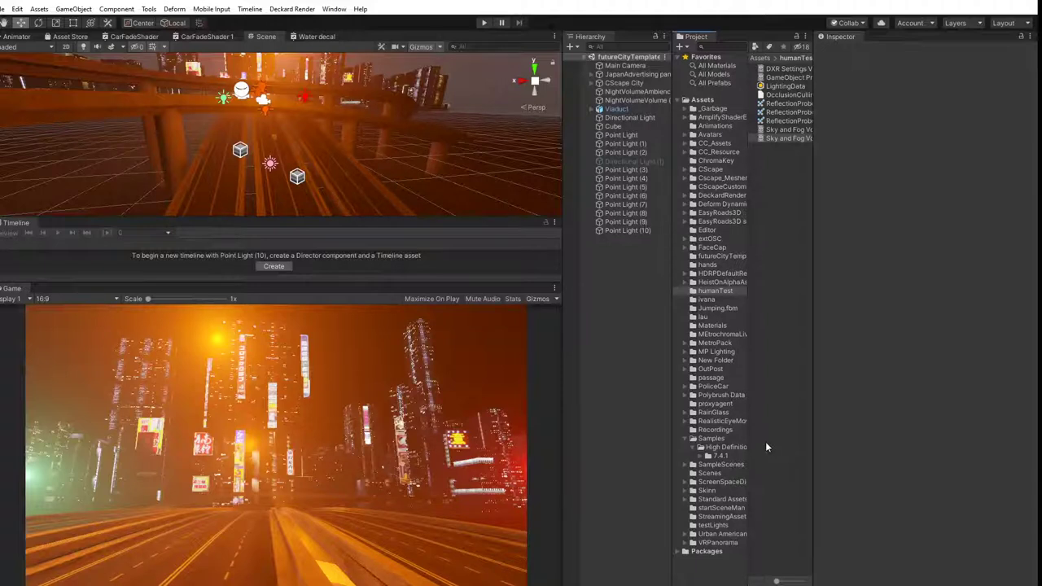
left_click(705, 343)
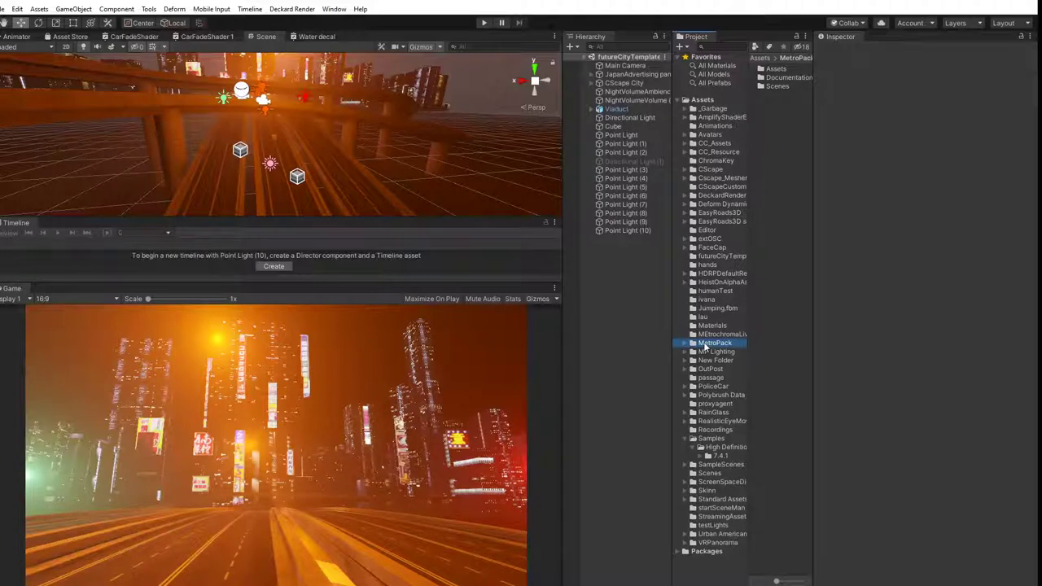
left_click(601, 307)
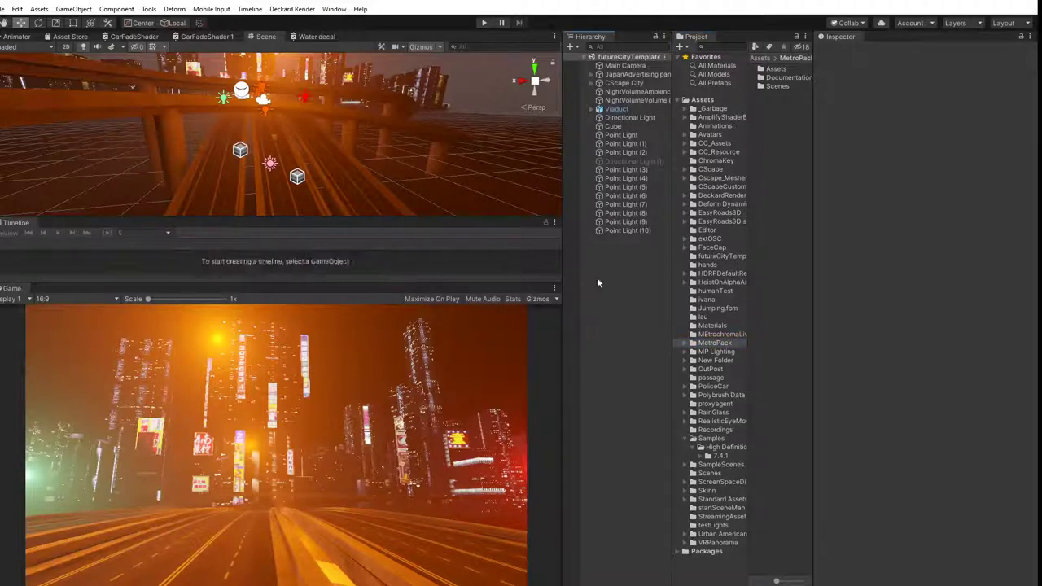
scroll(296, 173, "down", 3)
middle_click_drag(295, 170, 485, 222)
left_click(603, 67)
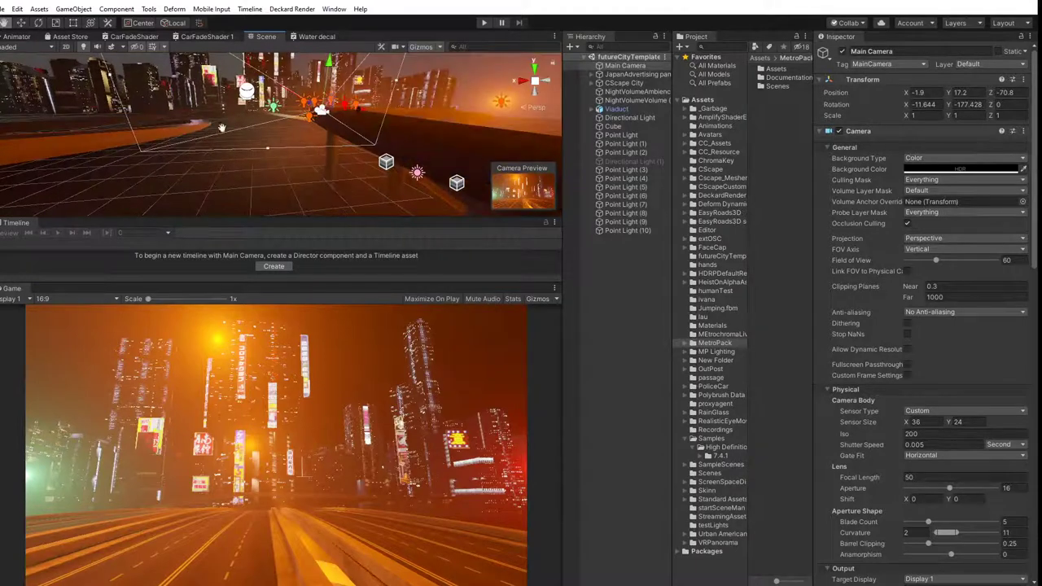
left_click_drag(266, 205, 429, 174, "alt")
scroll(199, 115, "down", 7)
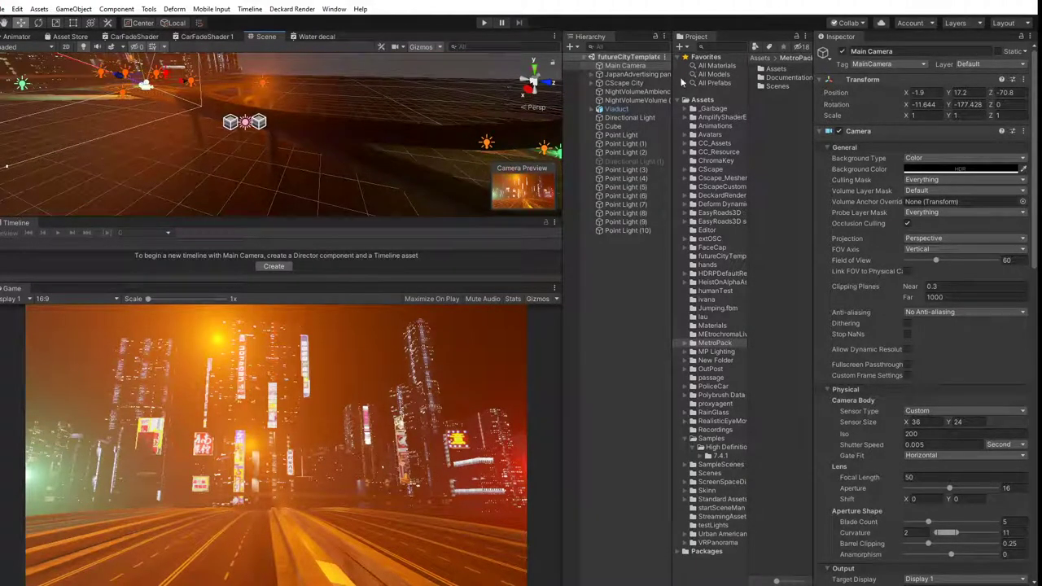
Inspect the CScape City object and its Buildings group, collapse both in the scene hierarchy and clear the selection.
left_click(627, 83)
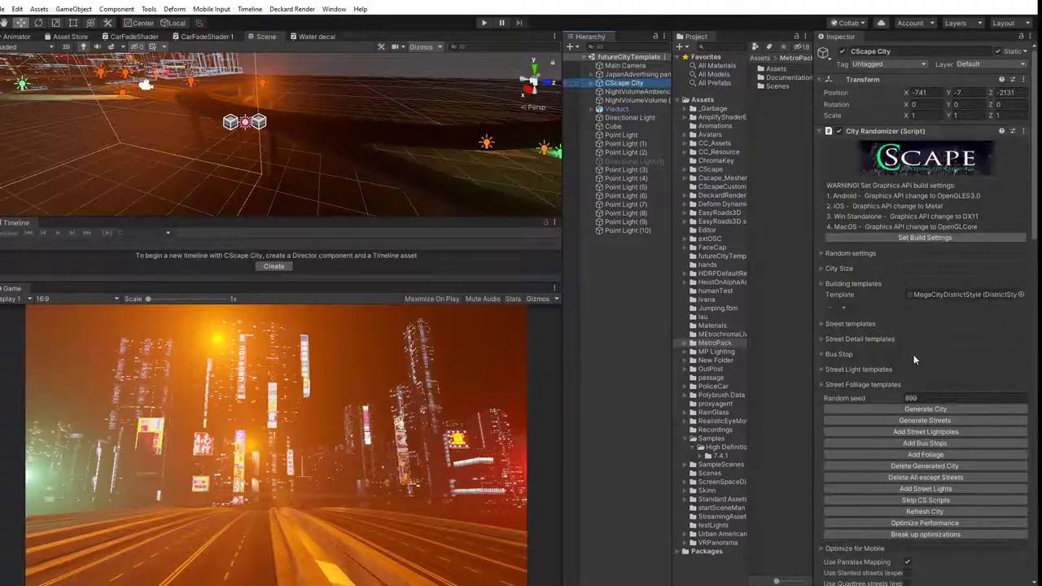
left_click(592, 83)
left_click(629, 92)
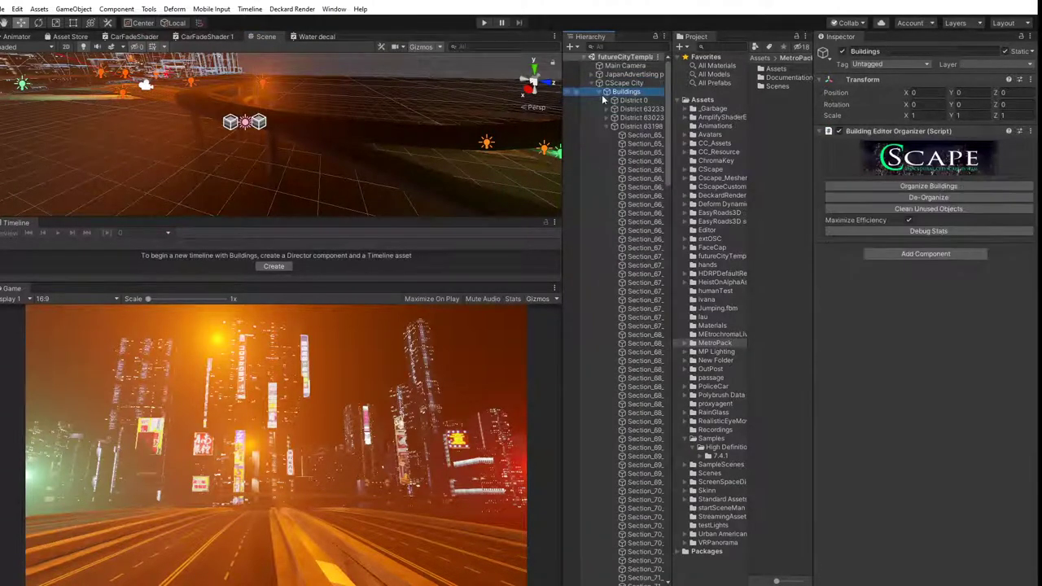
left_click(606, 92)
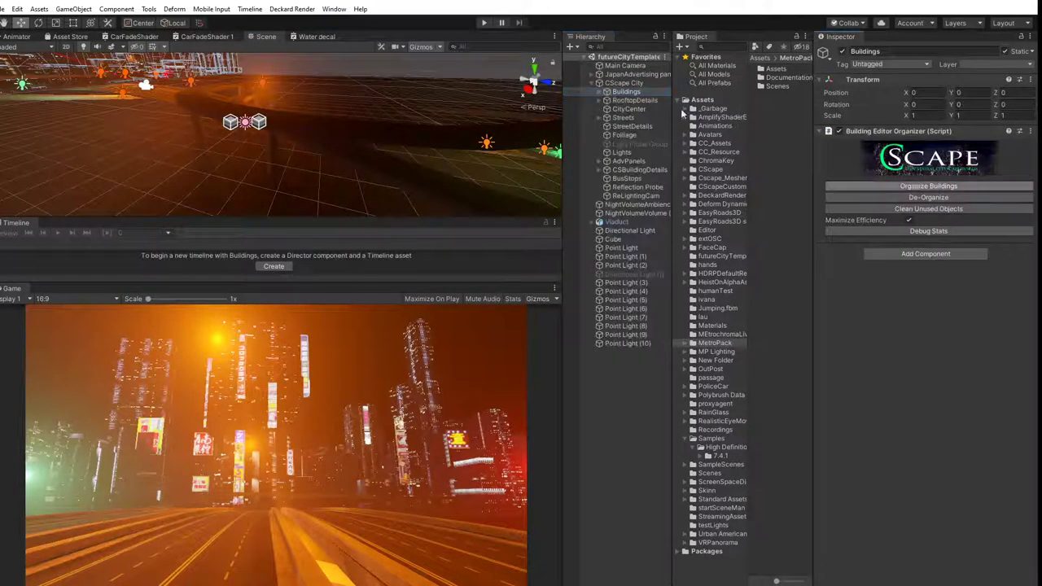
left_click(623, 83)
left_click(599, 83)
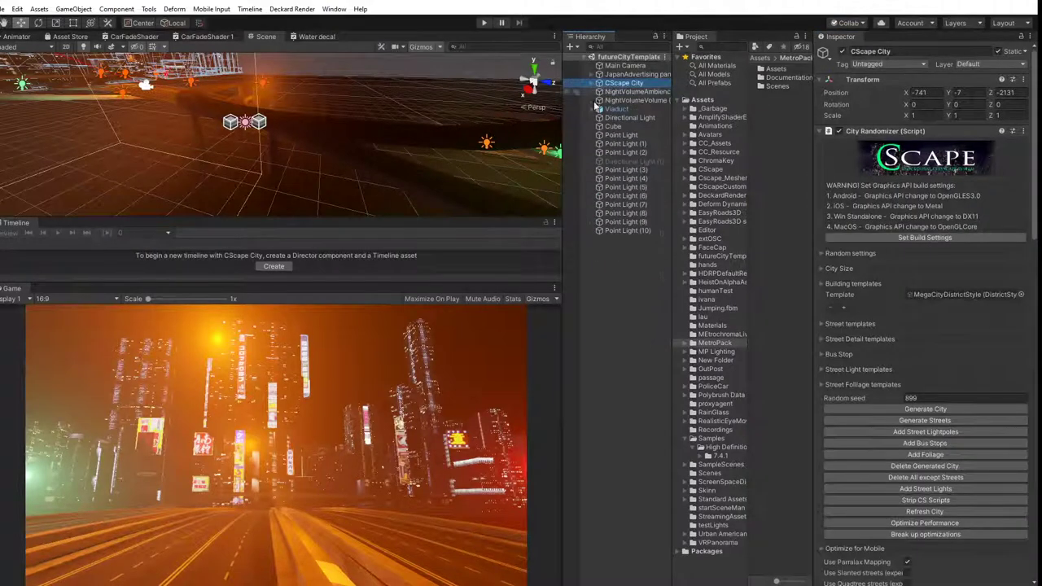
left_click(629, 291)
Move the Main Camera back along the road and raise it to about X 5.8, Y -1.2, Z 100.6.
right_click_drag(212, 142, 197, 123)
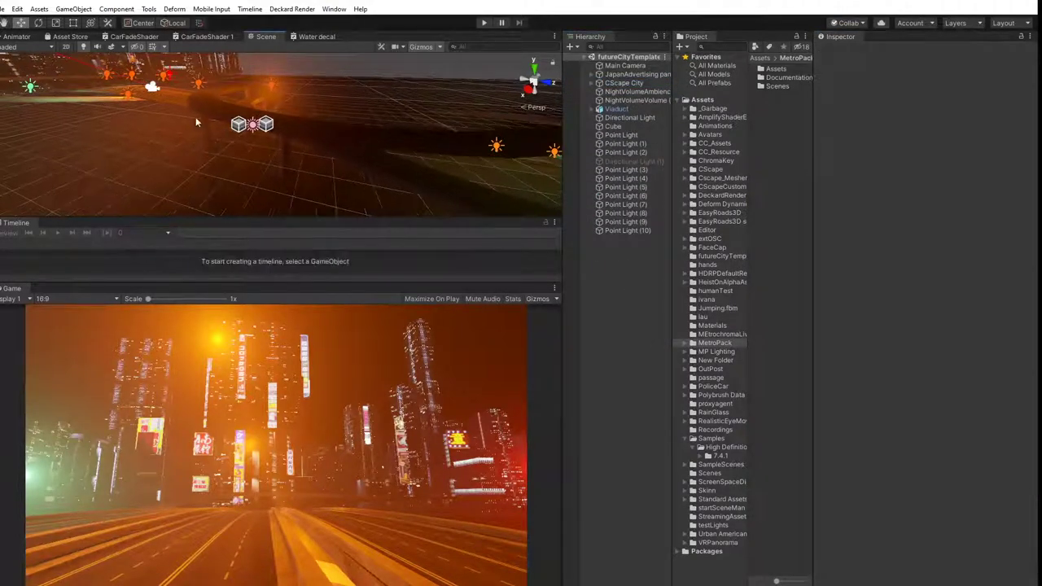
left_click(152, 87)
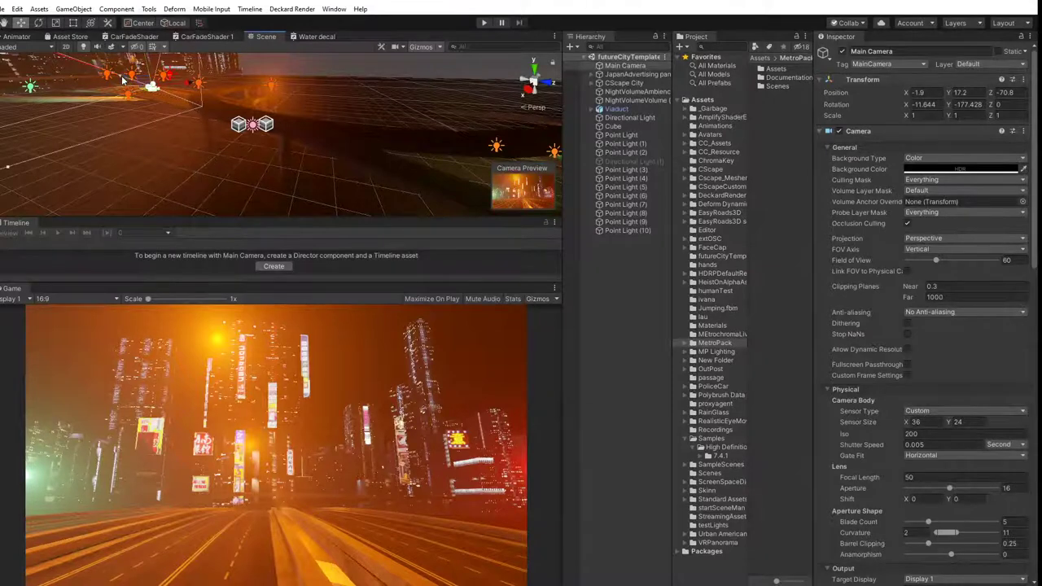
left_click_drag(123, 80, 323, 127)
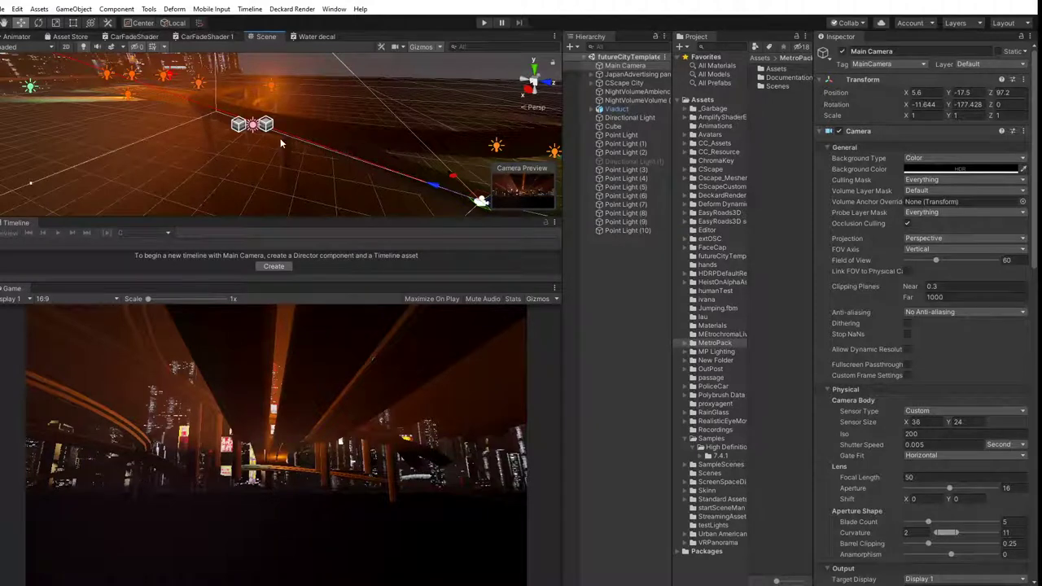
middle_click_drag(390, 161, 293, 146)
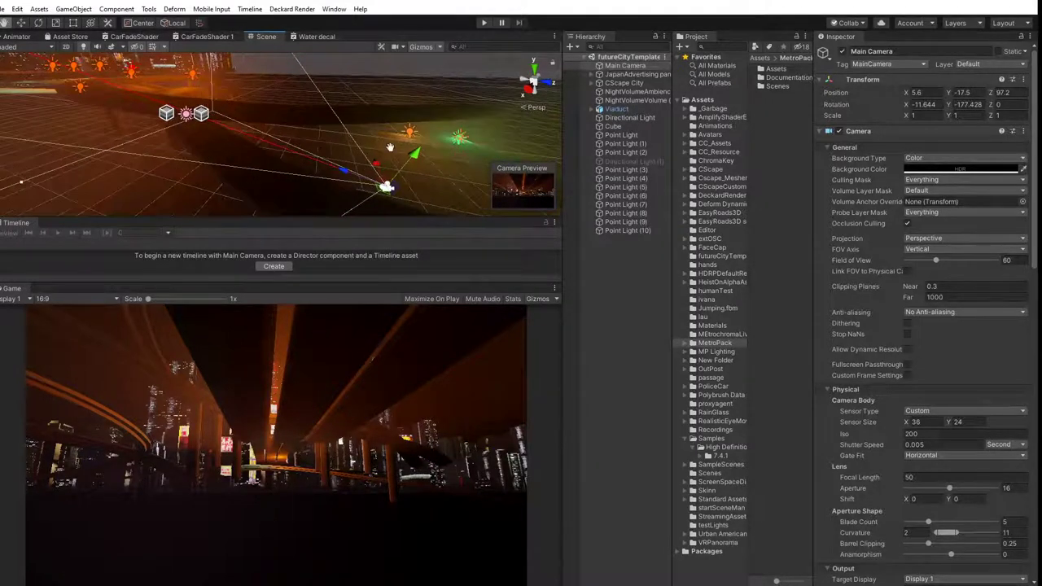
left_click_drag(417, 152, 427, 113)
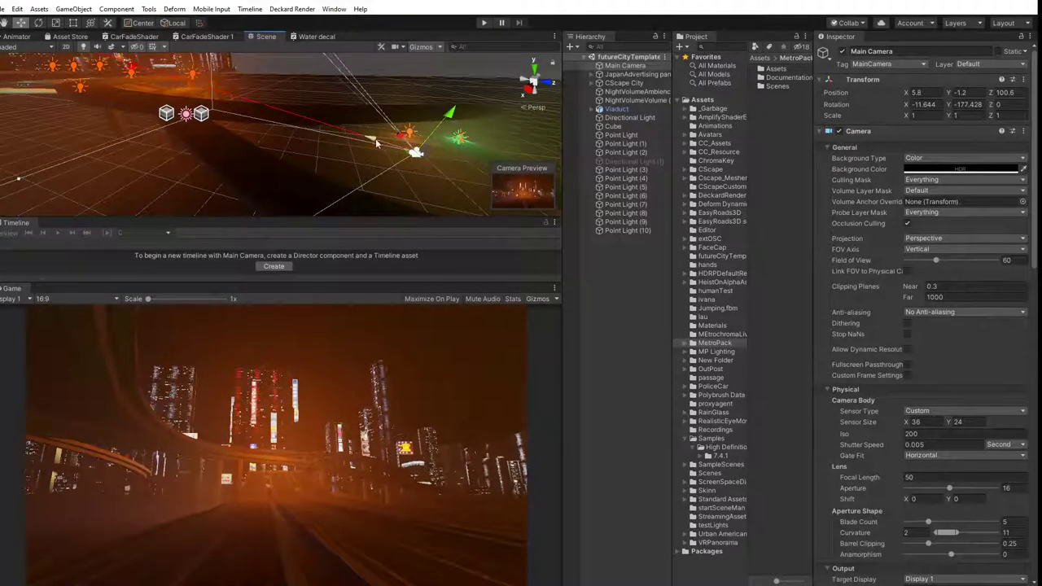
Move the Main Camera farther back past the green light to about X -3.5, Y -3, Z 134.1.
left_click_drag(376, 138, 499, 151)
middle_click_drag(448, 134, 318, 142)
left_click_drag(385, 194, 415, 132)
left_click_drag(350, 150, 361, 151)
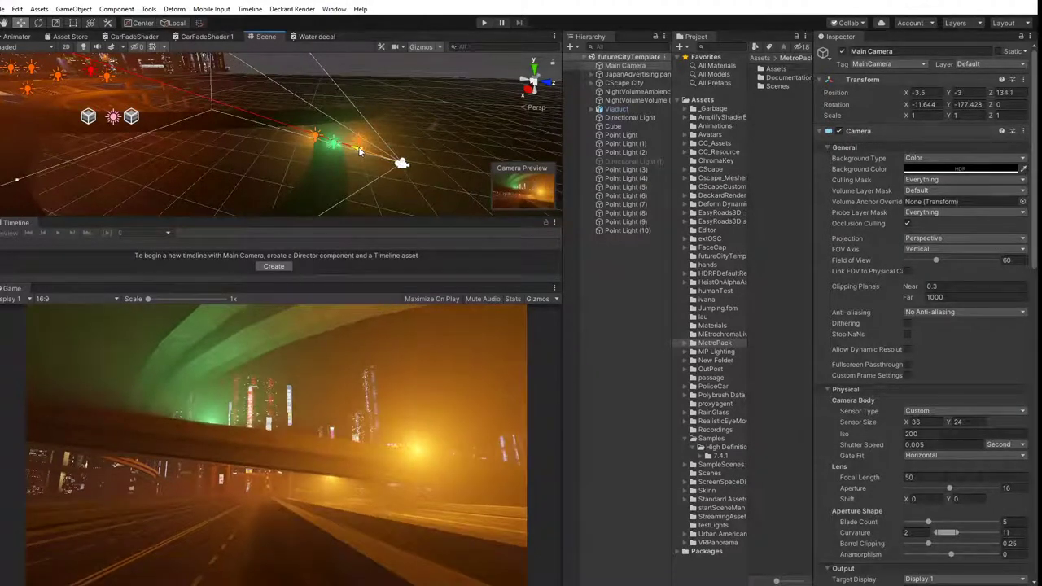
Bring the Main Camera forward above the viaduct road and place it at about X -1.1, Y 16.2, Z -16.4.
middle_click_drag(315, 158, 329, 185)
scroll(331, 185, "down", 3)
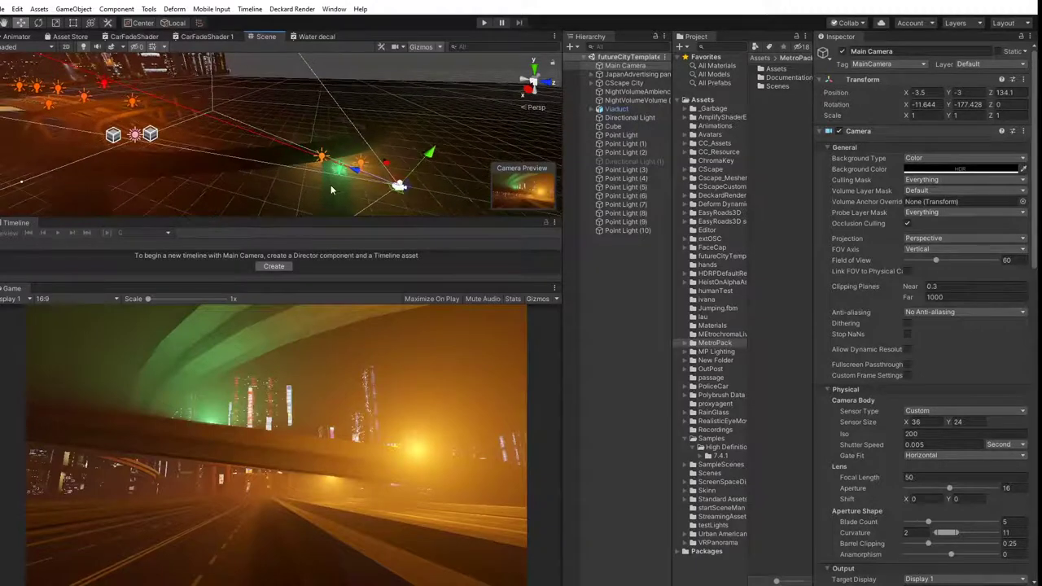
left_click_drag(330, 190, 63, 92, "alt")
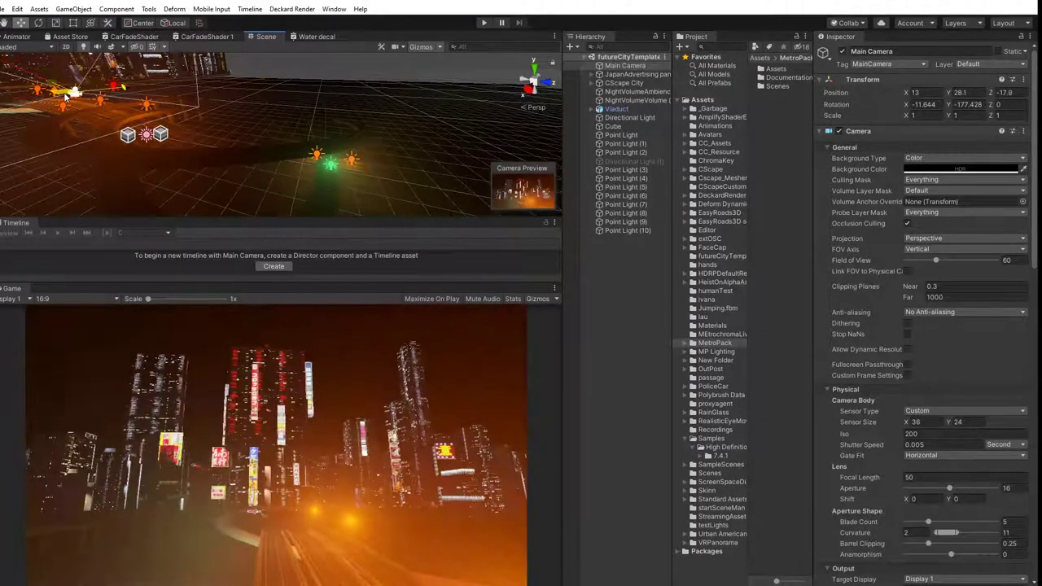
middle_click_drag(144, 152, 456, 184)
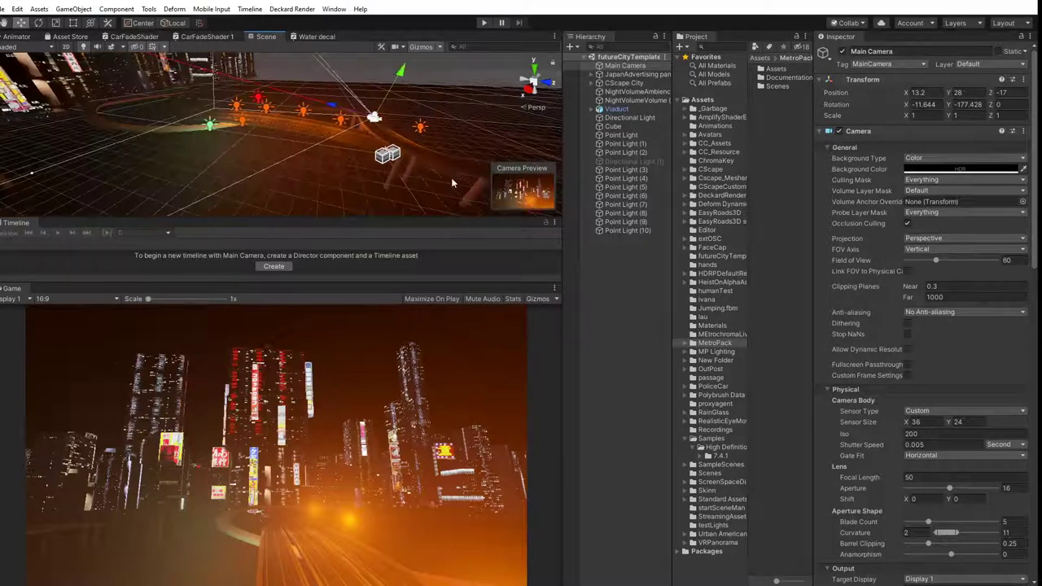
left_click_drag(402, 72, 391, 101)
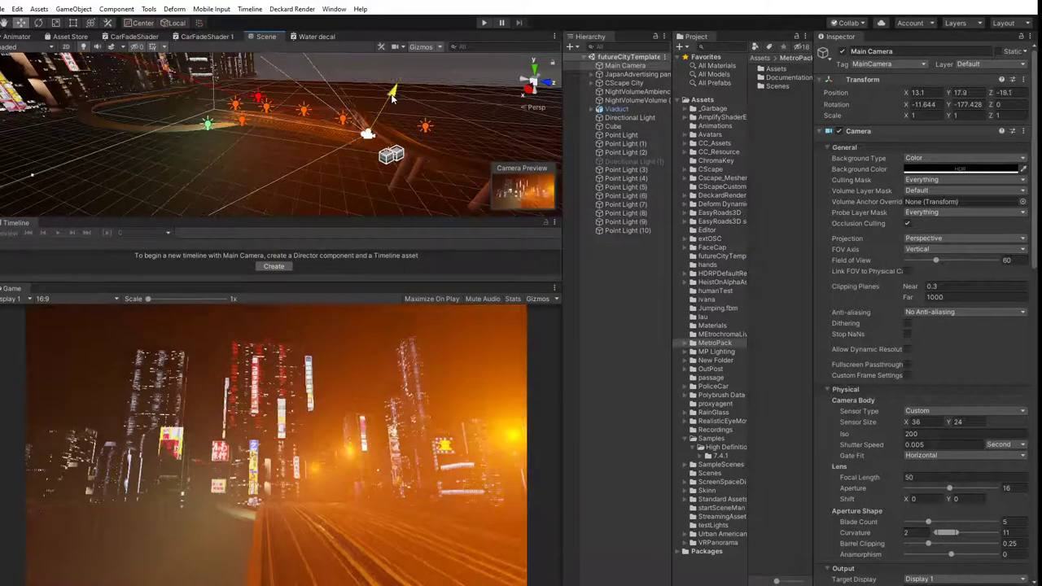
left_click_drag(362, 141, 365, 177)
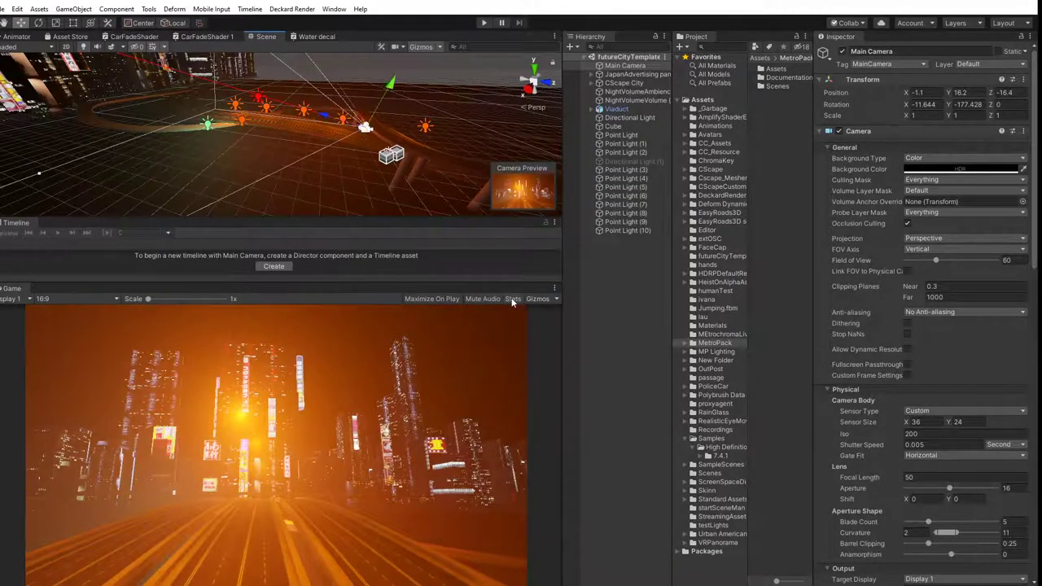
Open the console, clear its messages and close it again.
left_click(56, 584)
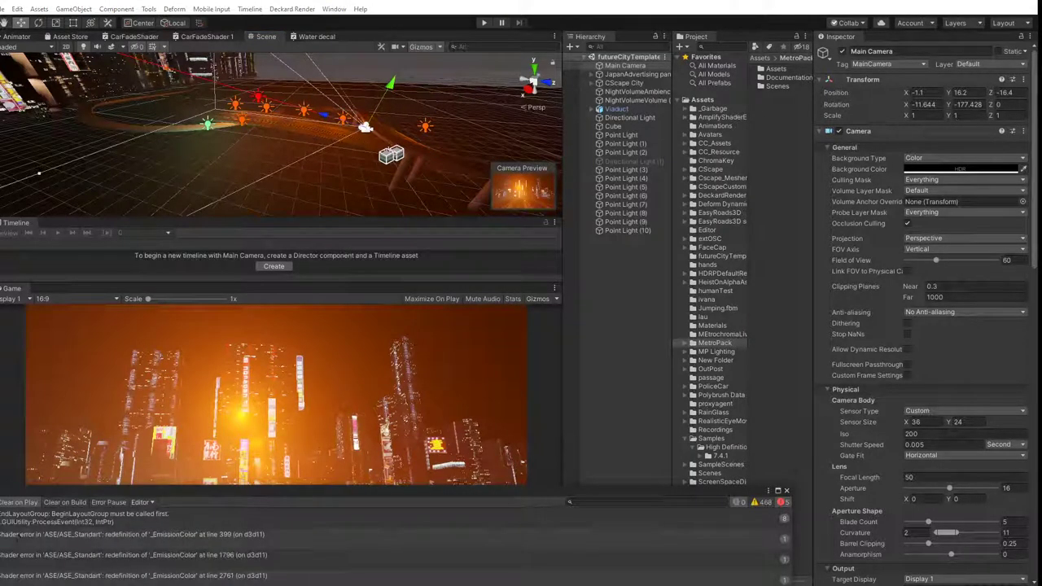
left_click(1, 502)
left_click(786, 492)
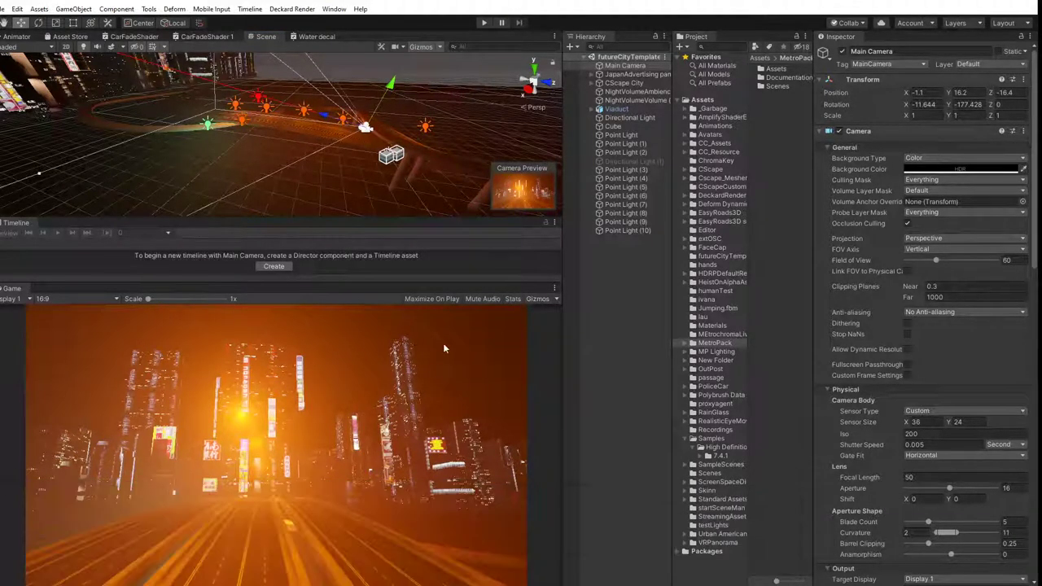
Check the Game view's rendering statistics, hide them, and lower the Main Camera to about Y 11.6, Z -17.4.
left_click(513, 300)
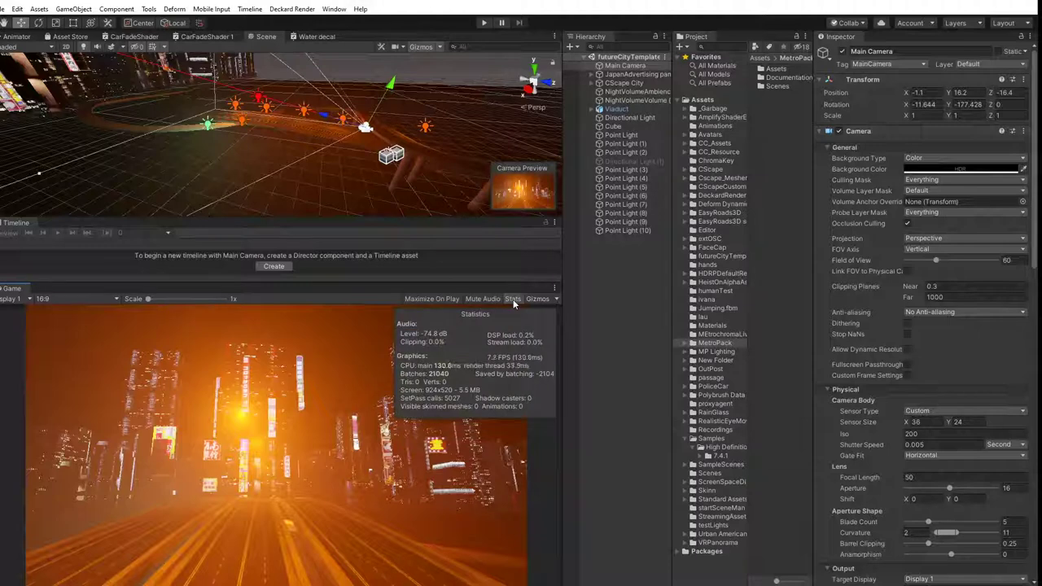
left_click(514, 300)
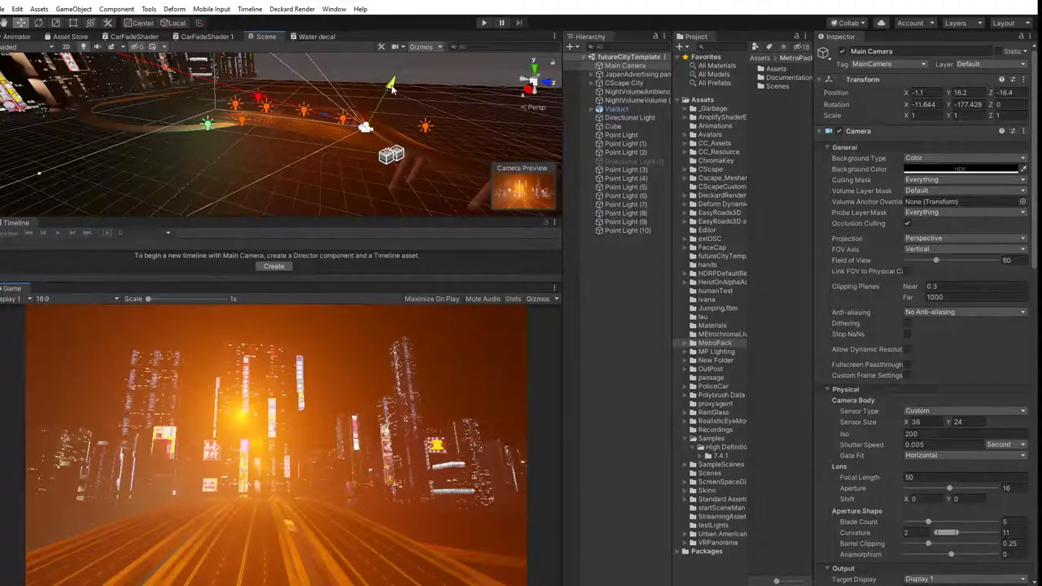
left_click_drag(393, 89, 392, 97)
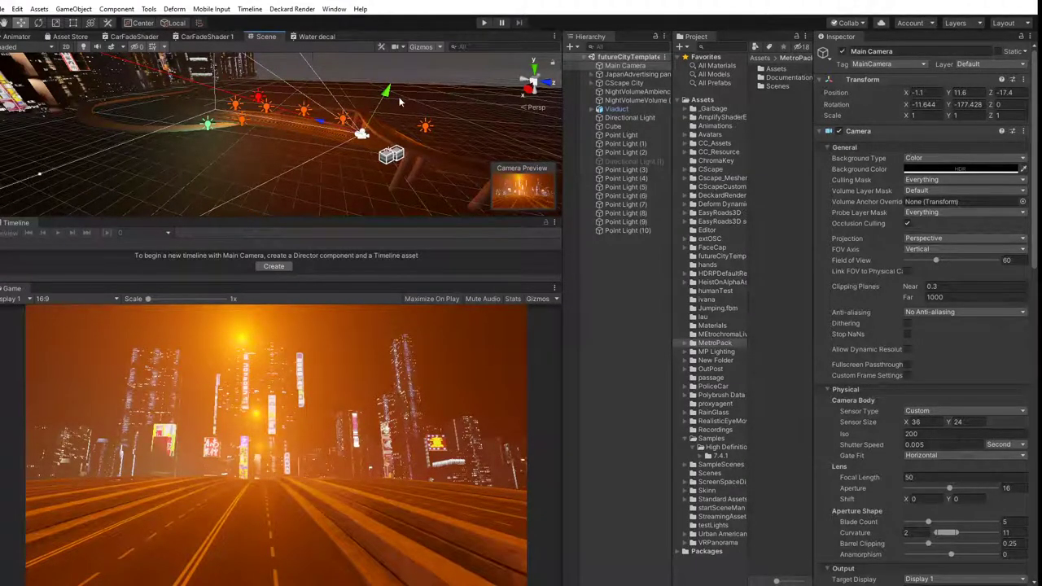
Select the four orange road lights, Point Light (7) to Point Light (10), and set their colour temperature to about 1740.
left_click(624, 204)
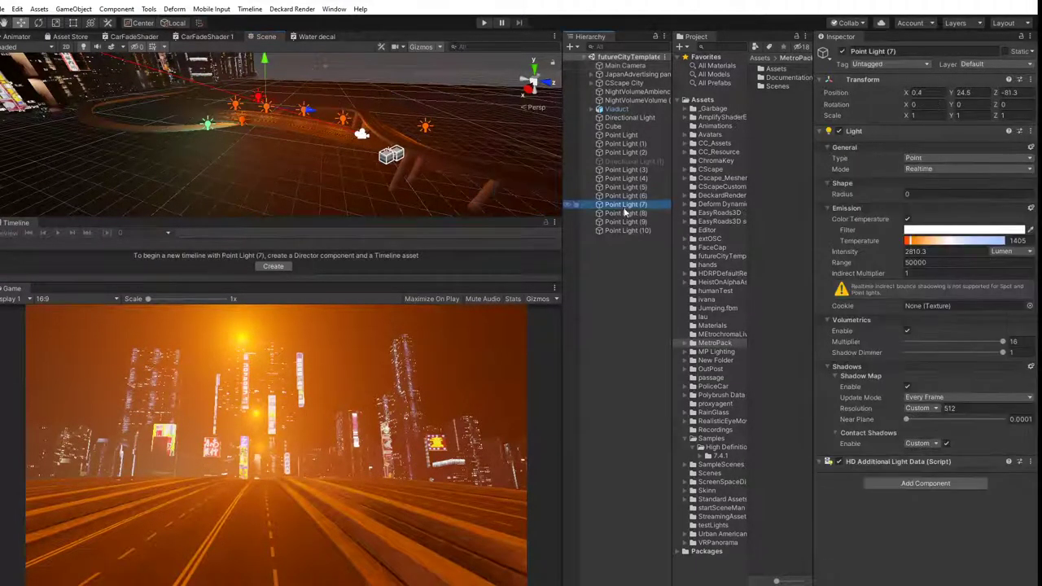
left_click(625, 214, "ctrl")
left_click(624, 223, "ctrl")
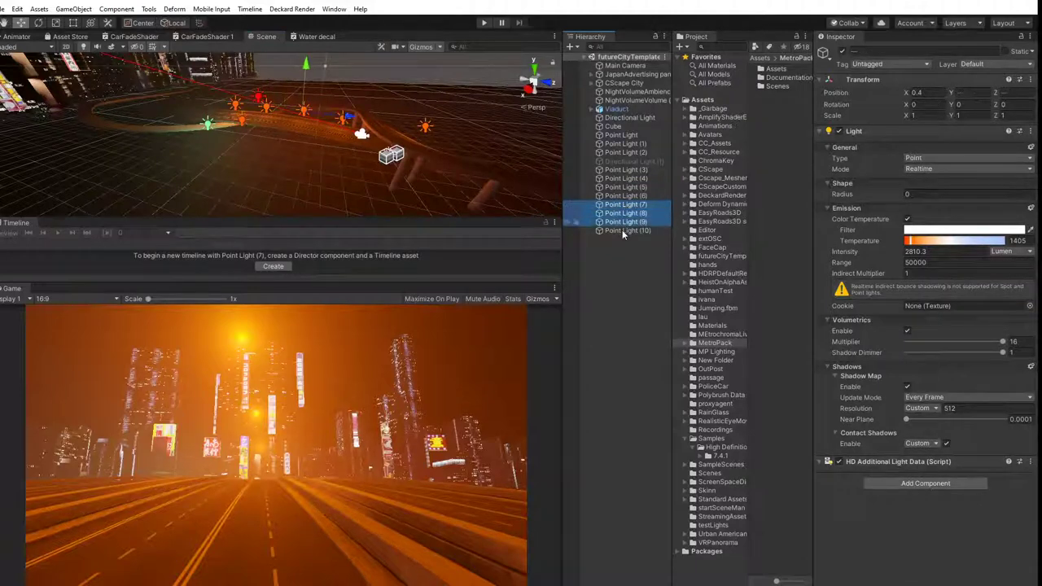
left_click(624, 232, "ctrl")
mouse_move(924, 242)
left_mouse_down()
mouse_move(945, 243)
mouse_move(917, 244)
left_mouse_up()
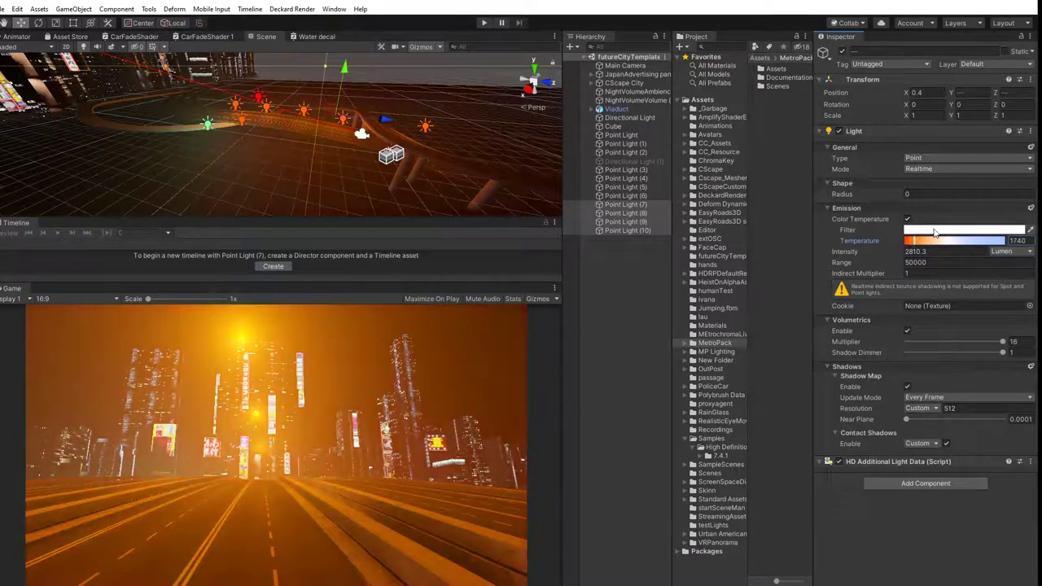
Tone down the filter colour of the four selected road lights and clear the selection.
left_click(937, 231)
left_click_drag(700, 306, 681, 305)
left_click(773, 218)
left_click(638, 300)
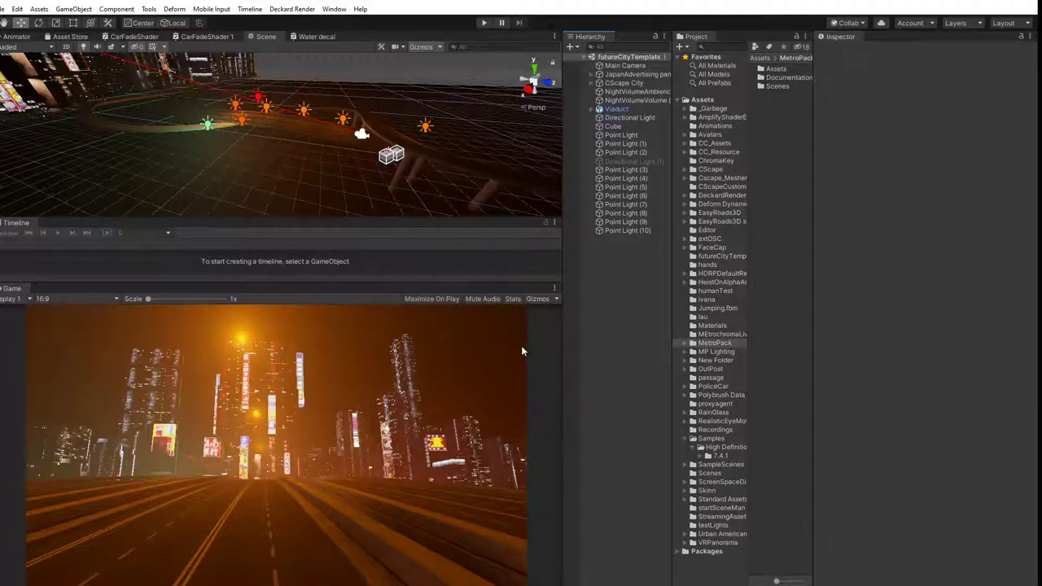
Move the Main Camera forward along the road and centre it at about X -1.9, Y 20.2, Z -94.9.
left_click(625, 65)
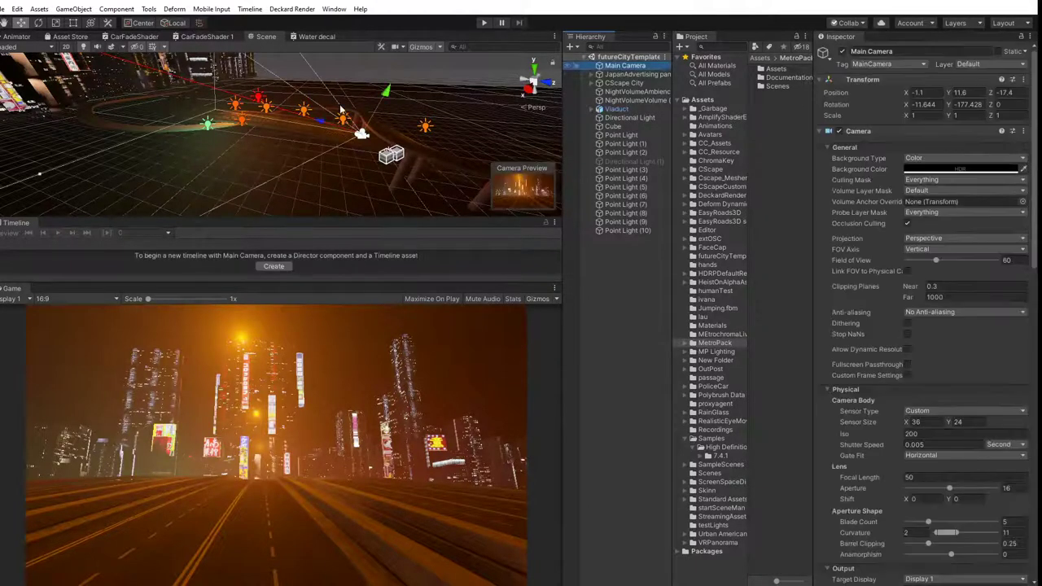
left_click_drag(322, 123, 258, 70)
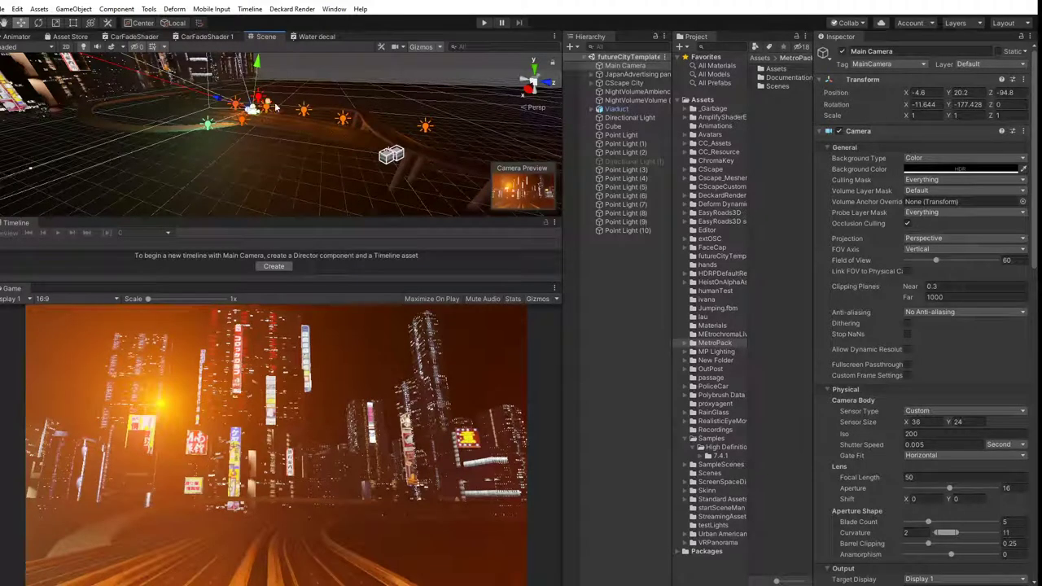
middle_click_drag(231, 120, 126, 143)
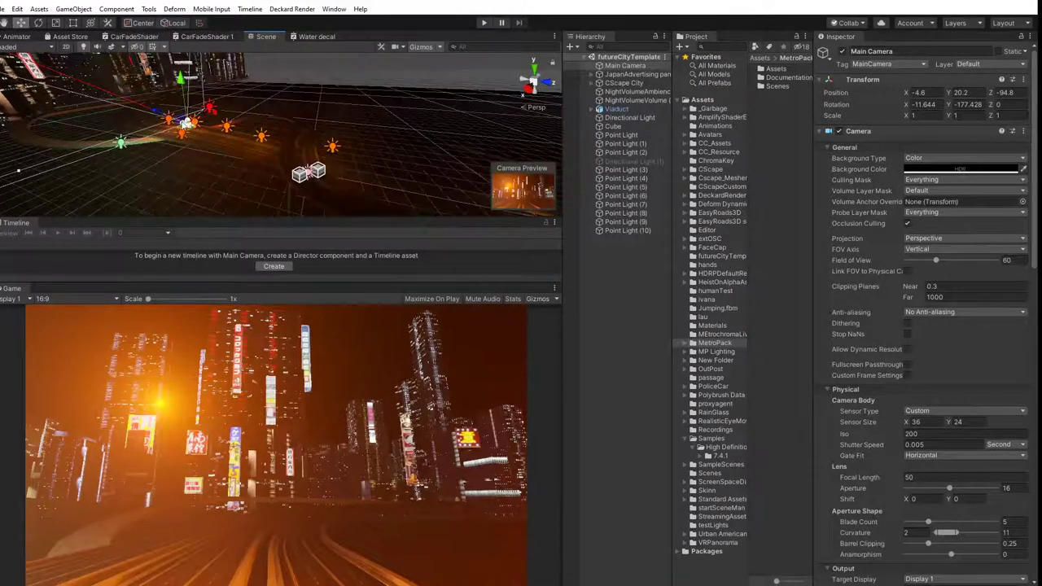
mouse_move(216, 114)
left_mouse_down()
mouse_move(194, 118)
mouse_move(213, 120)
left_mouse_up()
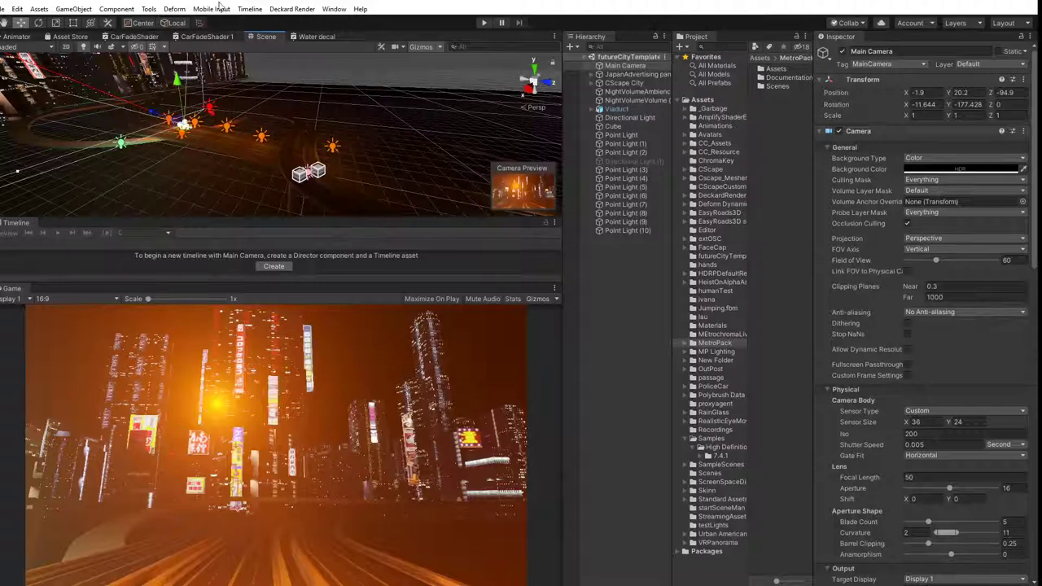
Tilt the Main Camera upward to an X rotation of about -14.5 and return to the Move tool.
left_click(38, 22)
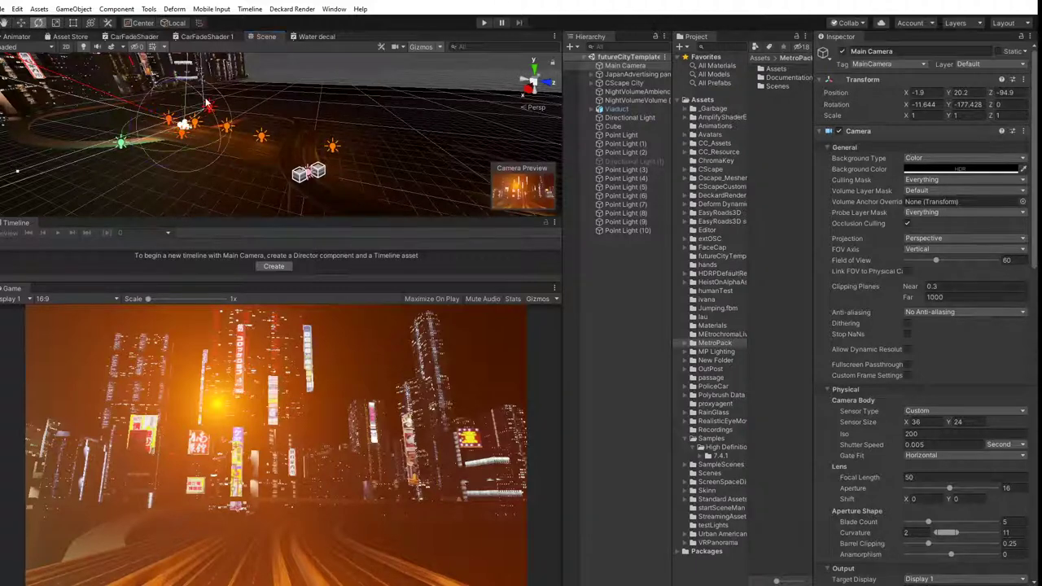
left_click_drag(208, 107, 206, 103)
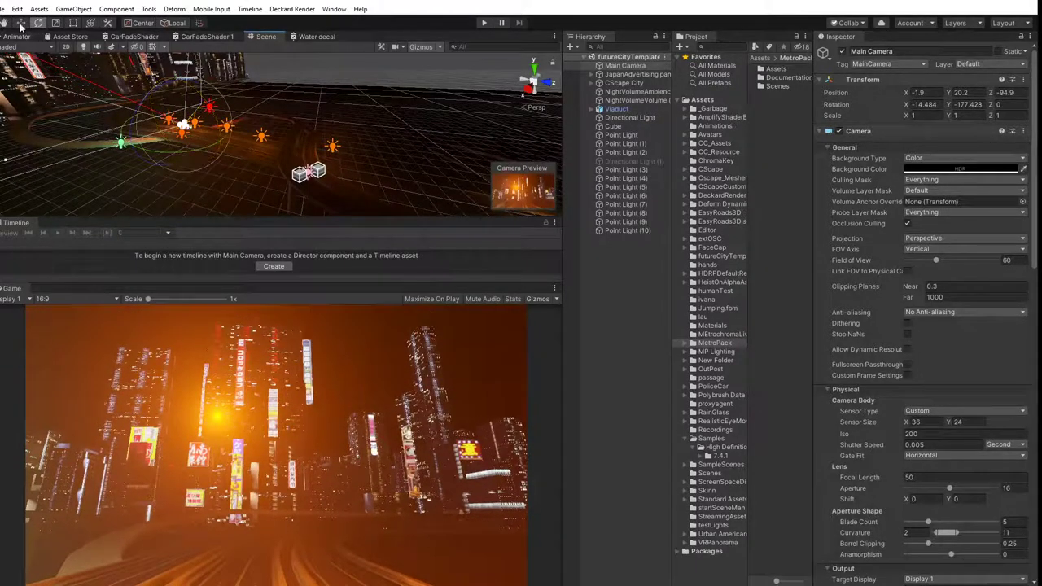
left_click(20, 23)
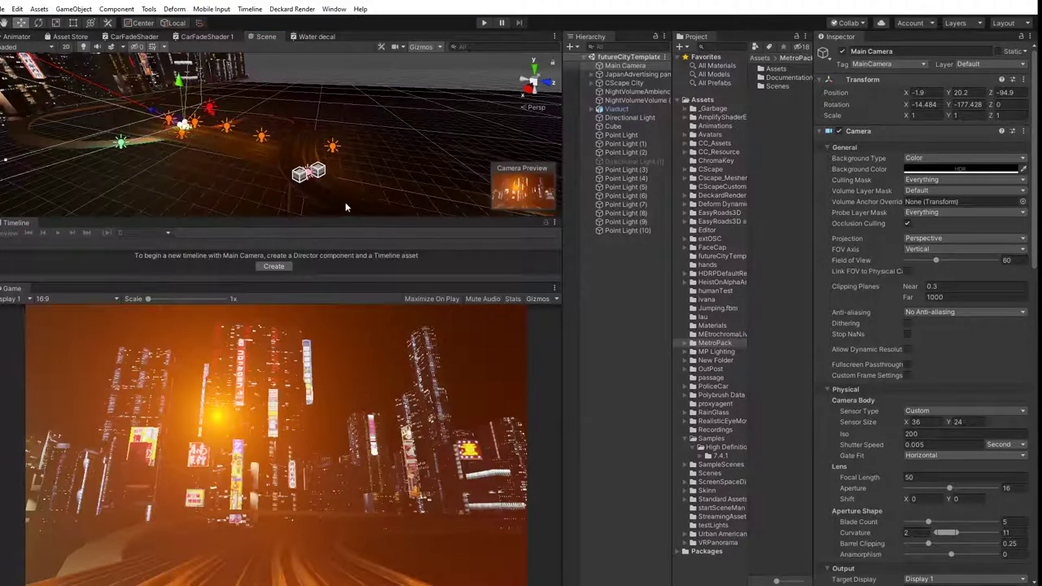
middle_click_drag(284, 176, 226, 165)
scroll(226, 166, "up", 3)
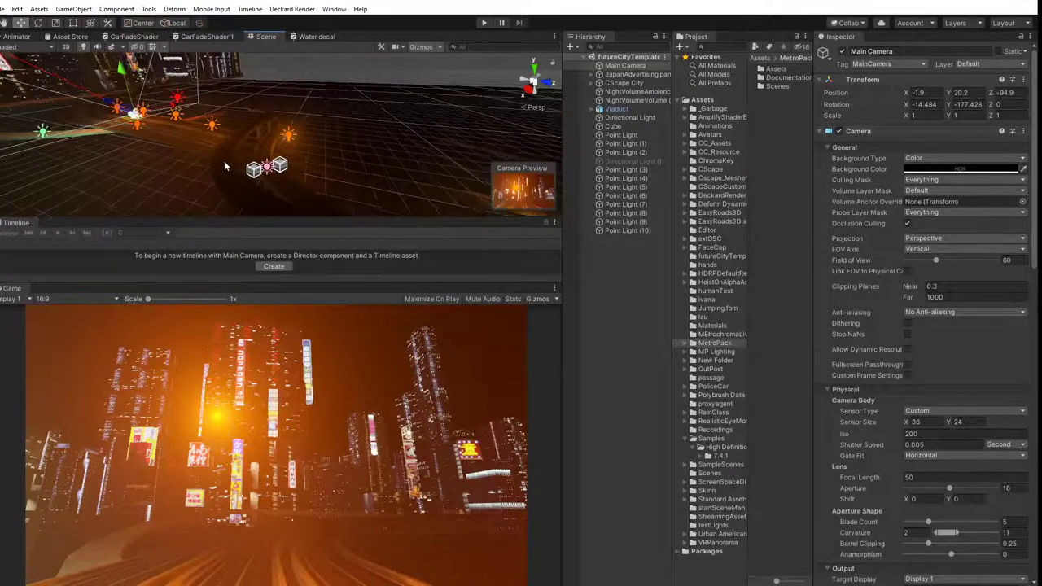
scroll(226, 159, "up", 6)
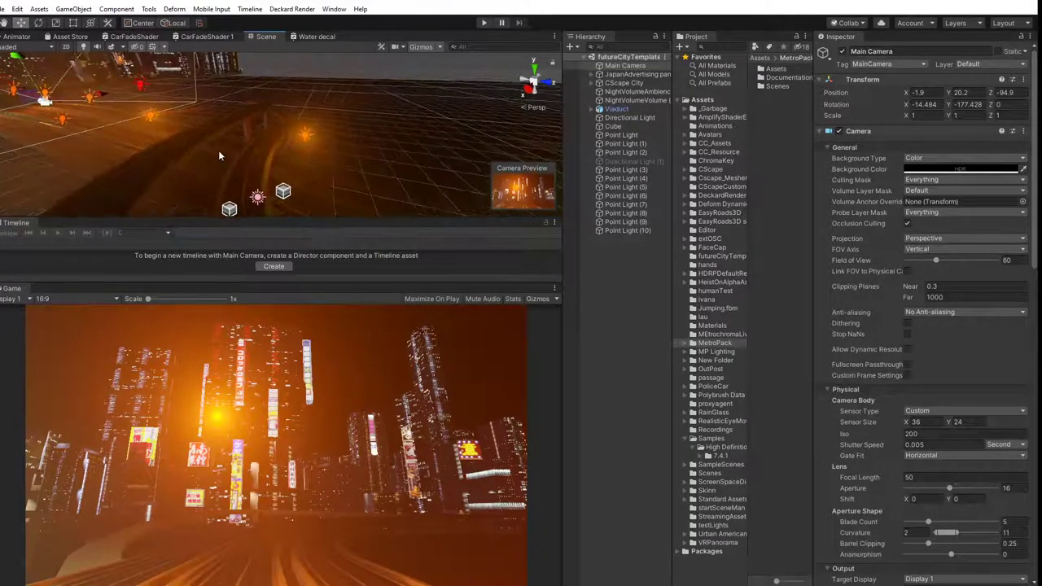
Move the Main Camera along the road to about X 0.1, Y 11.1, Z -13.8 and tilt it to an X rotation of about -15.8.
middle_click_drag(42, 110, 265, 138)
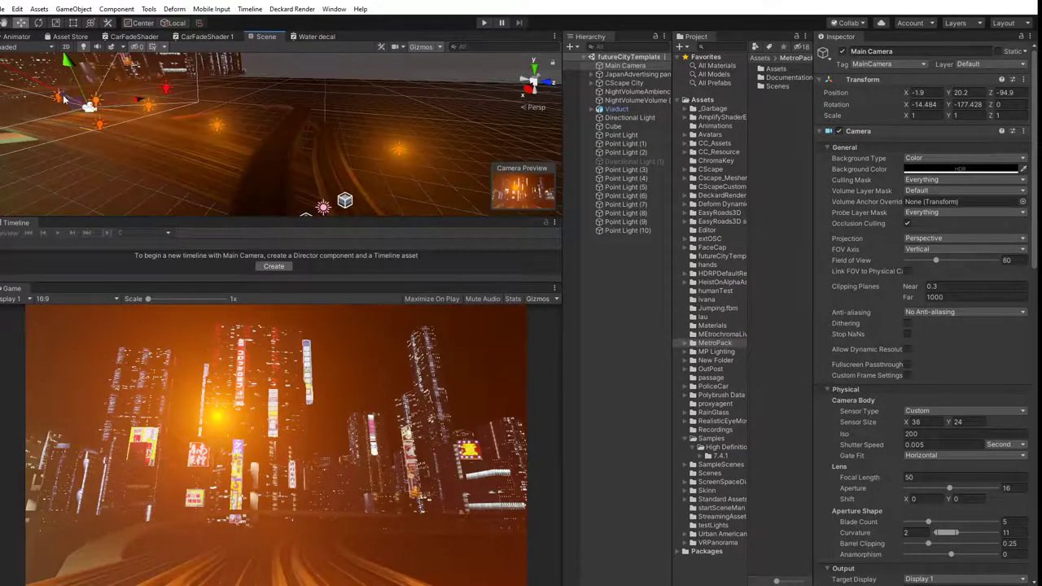
left_click_drag(63, 96, 292, 148)
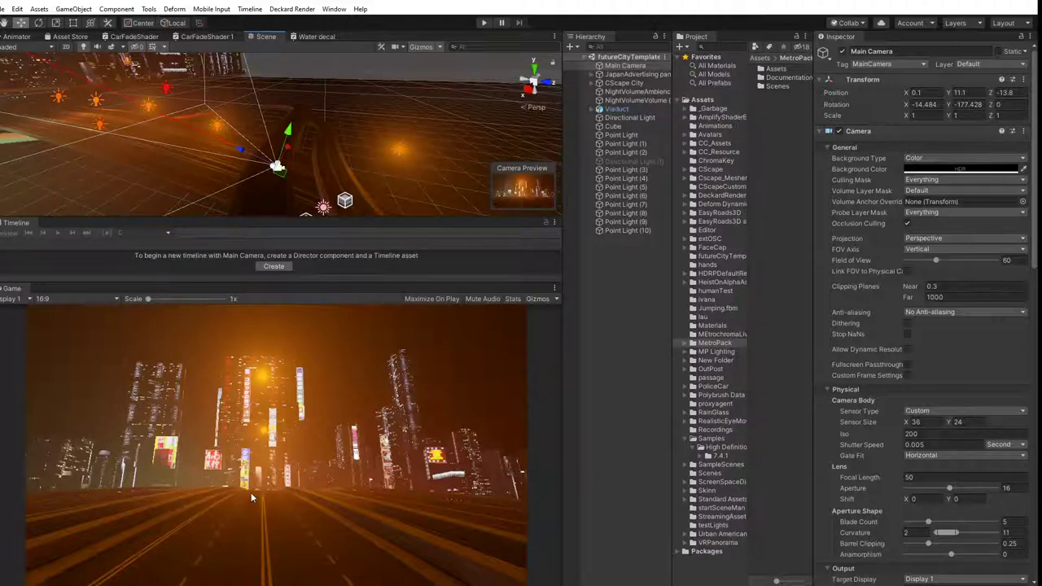
left_click(37, 23)
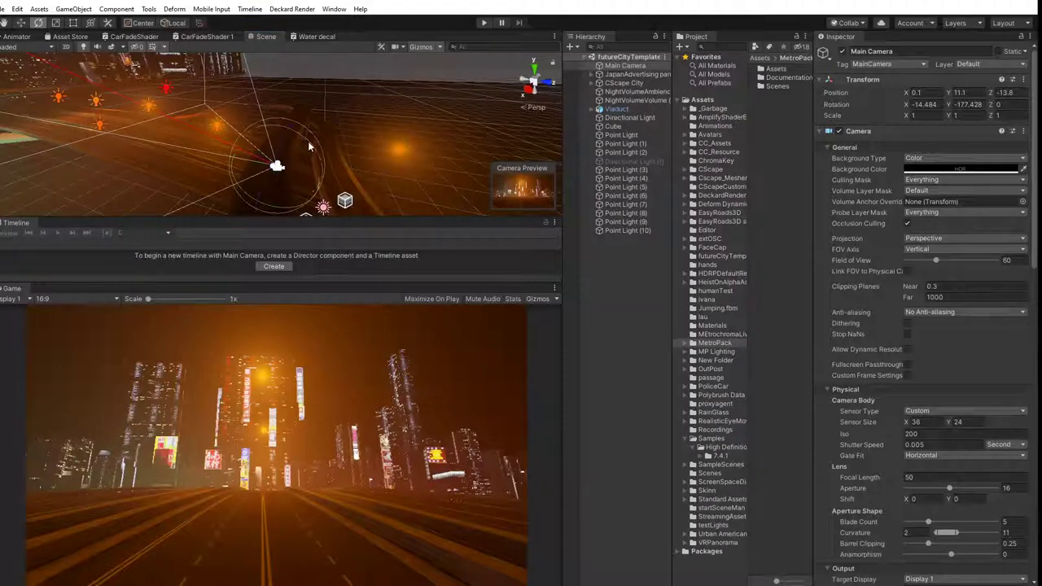
mouse_move(308, 141)
left_mouse_down()
mouse_move(308, 162)
mouse_move(306, 143)
left_mouse_up()
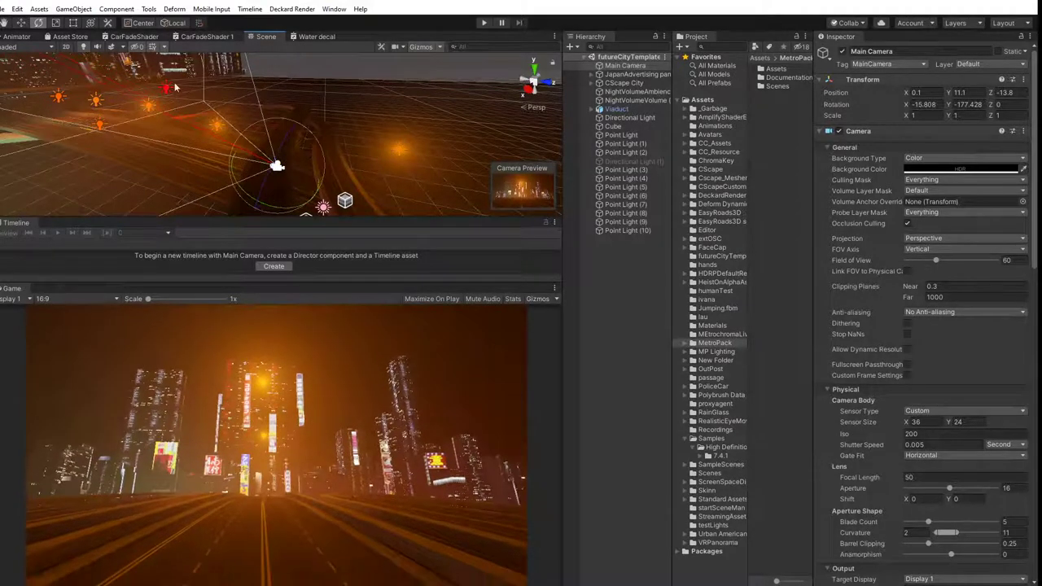
Go through the orange road lights one by one from Point Light (10) to Point Light (7), leaving Point Light (7) selected.
middle_click_drag(118, 91, 823, 322)
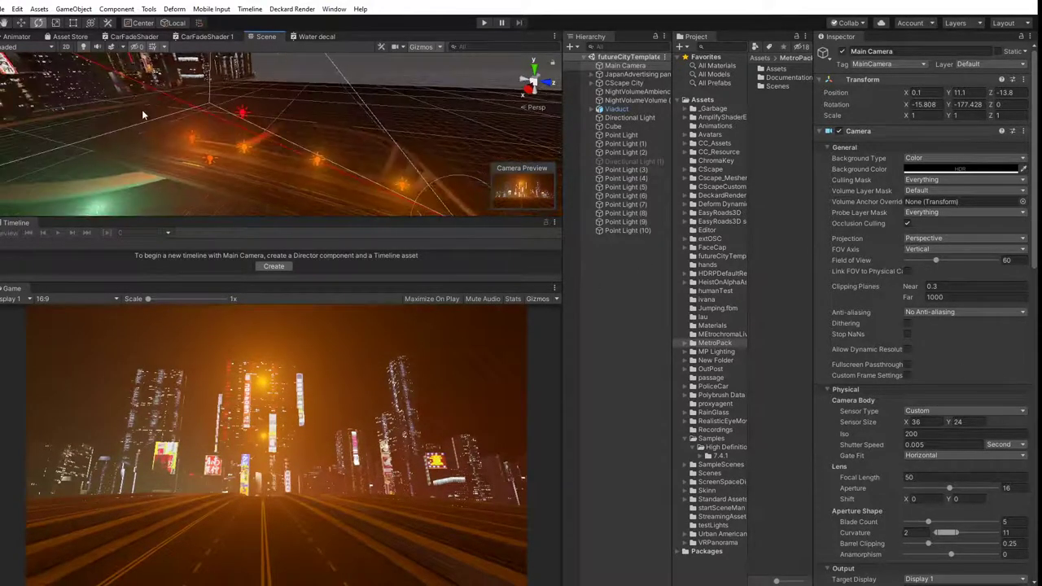
scroll(142, 110, "down", 10)
middle_click_drag(337, 197, 529, 252)
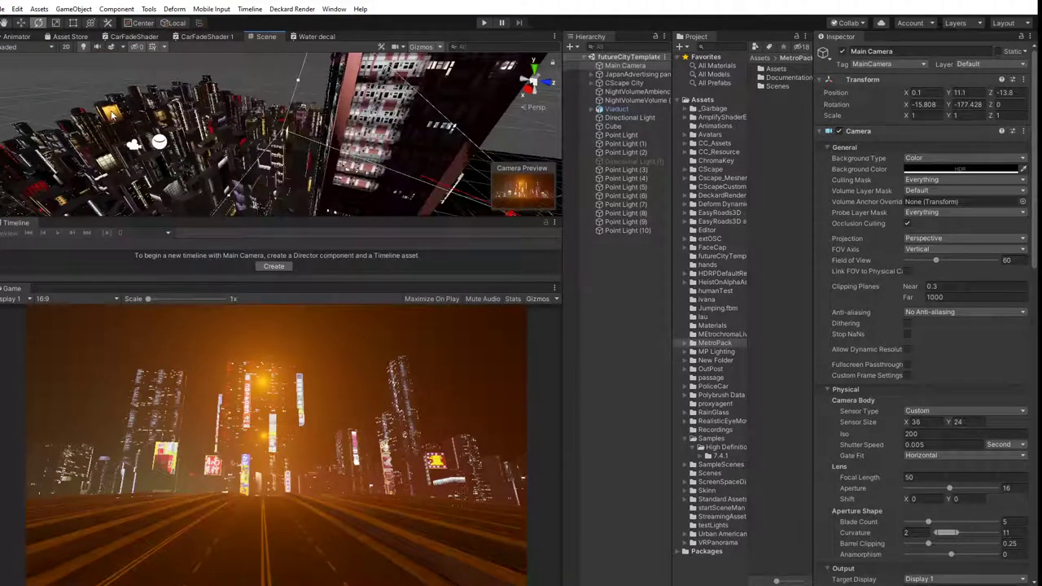
left_click(195, 122)
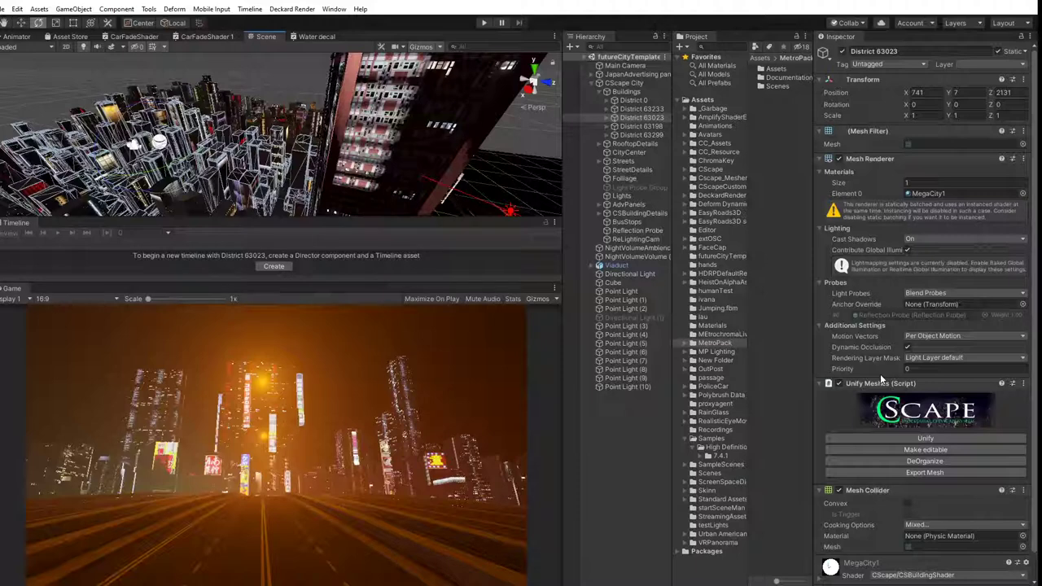
left_click(616, 460)
left_click(629, 386)
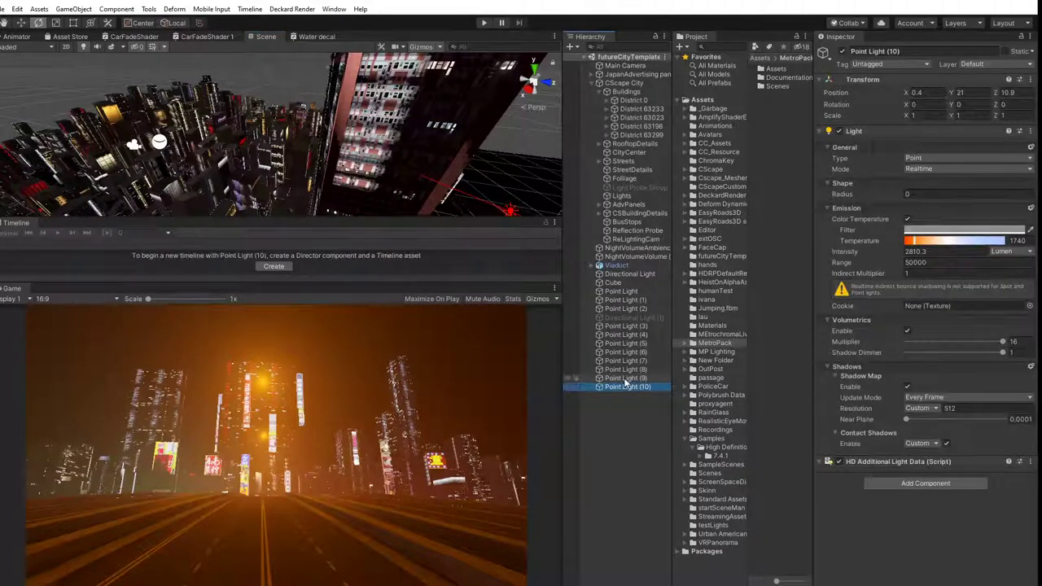
left_click(626, 379)
left_click(619, 370)
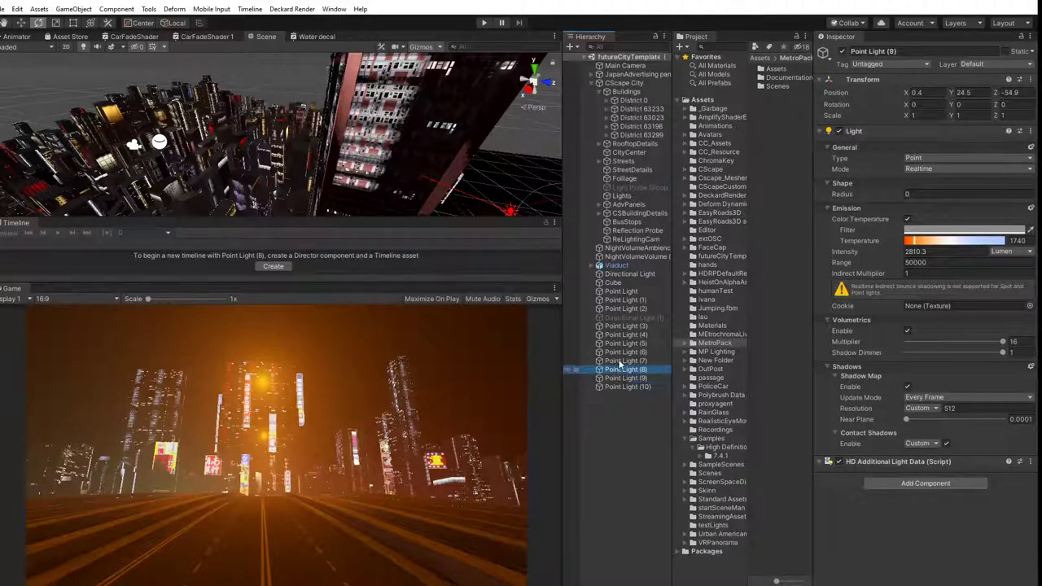
left_click(622, 363)
Change the light type of Point Light (7) above the road to Spot.
middle_click_drag(361, 157, 248, 134)
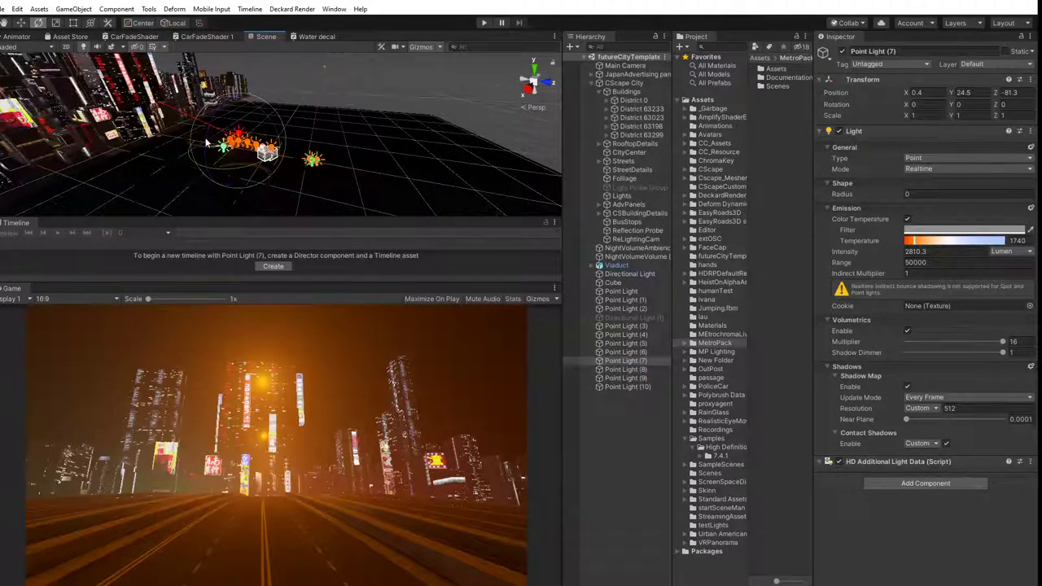
scroll(219, 132, "up", 12)
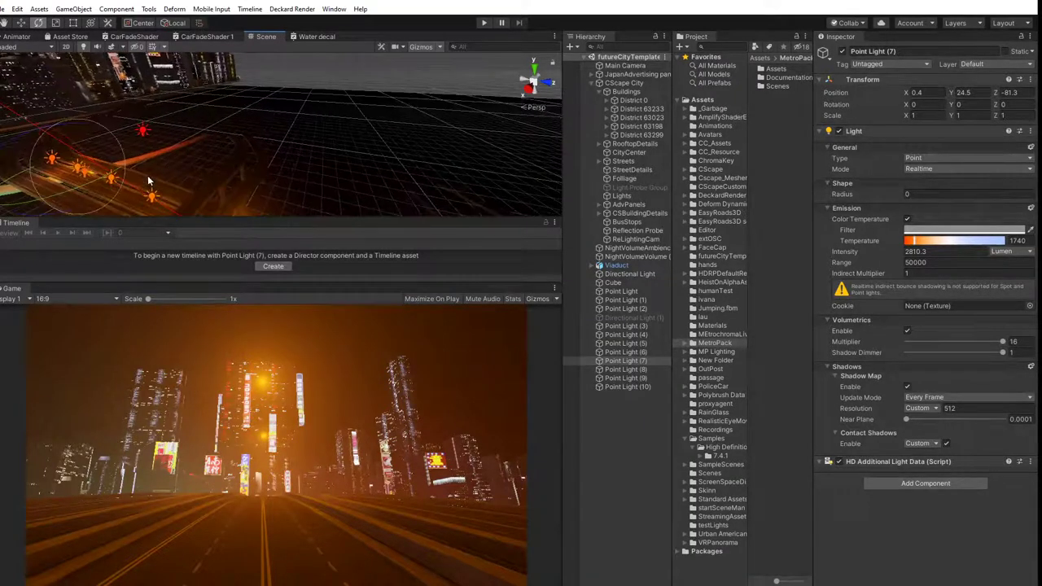
middle_click_drag(147, 179, 430, 145)
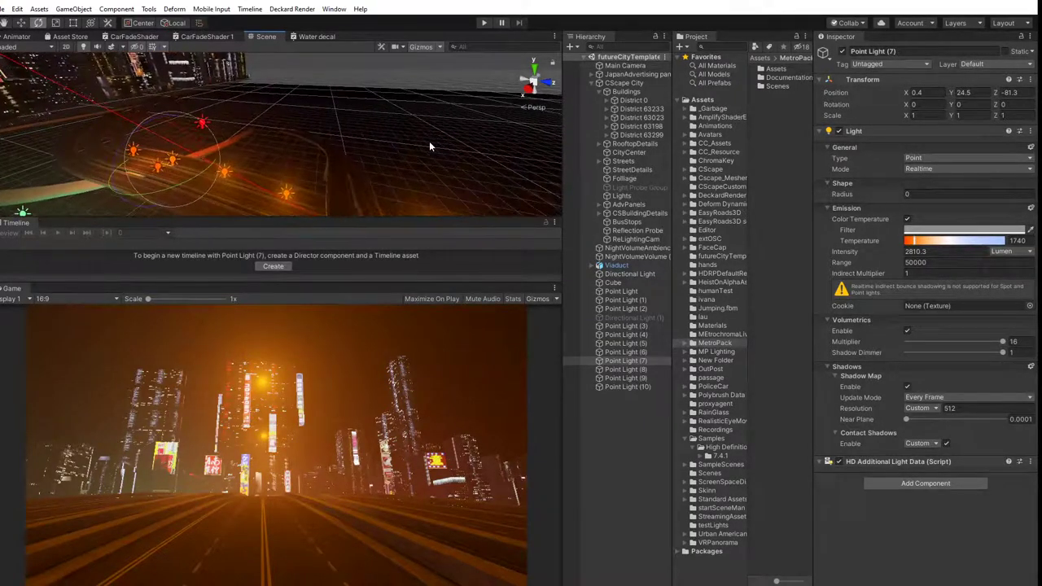
scroll(429, 146, "up", 3)
middle_click_drag(242, 175, 452, 109)
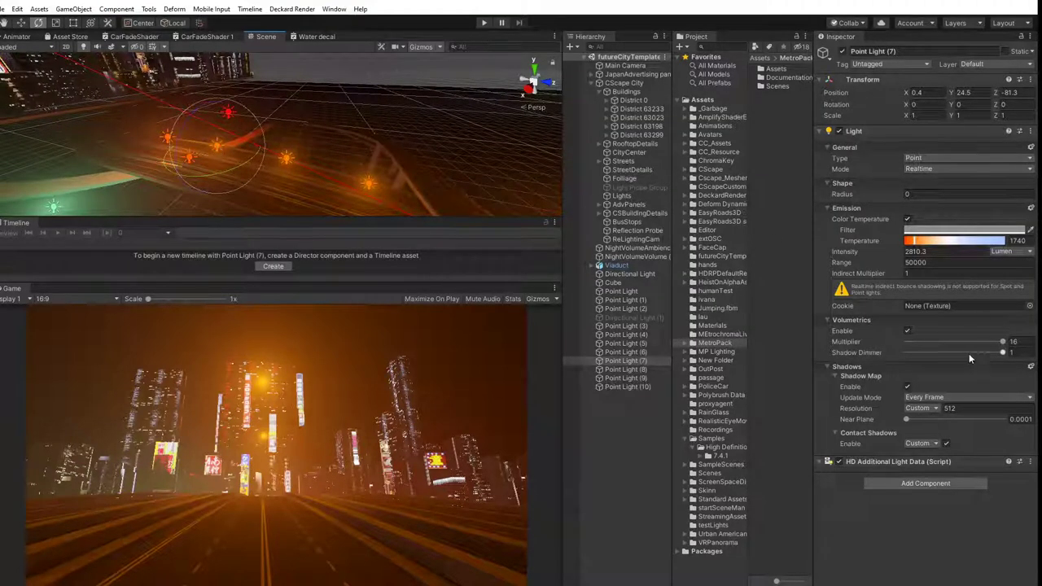
left_click(932, 163)
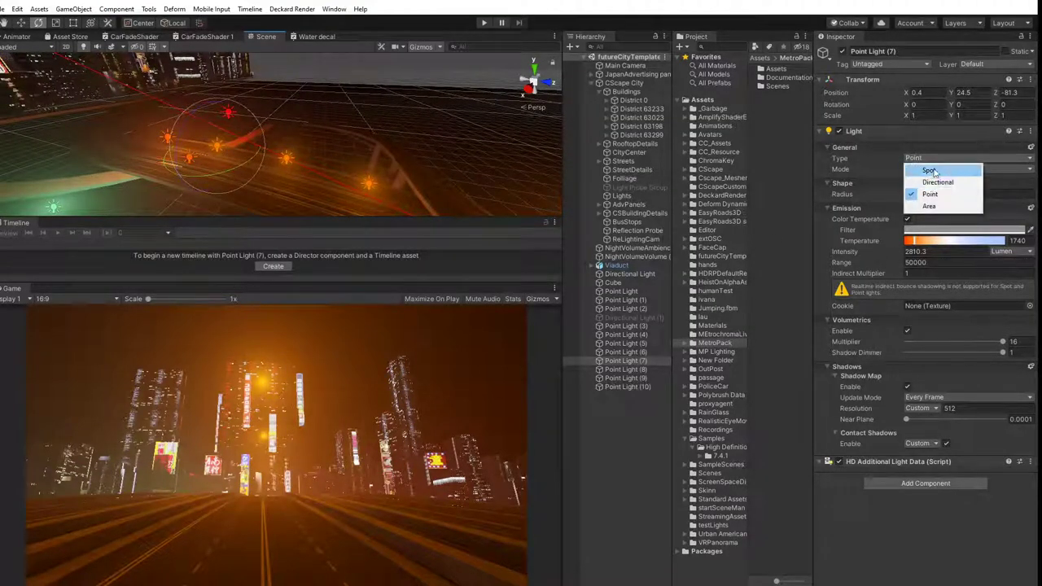
left_click(934, 169)
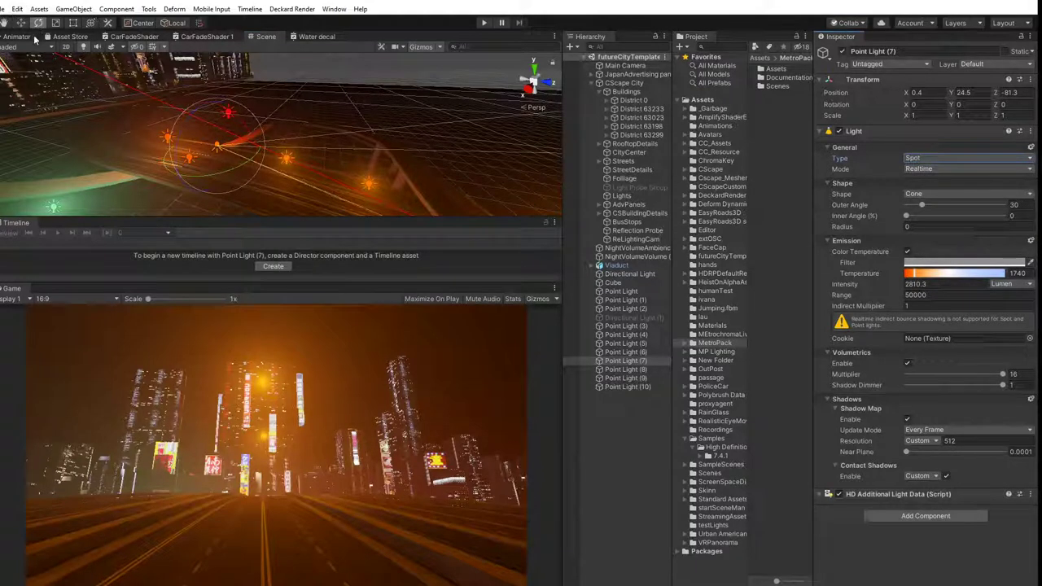
Widen Point Light (7)'s cone to an outer angle of 93 and inner angle of 70.3%, and aim it at an X rotation of about 54.
left_click_drag(246, 128, 331, 291)
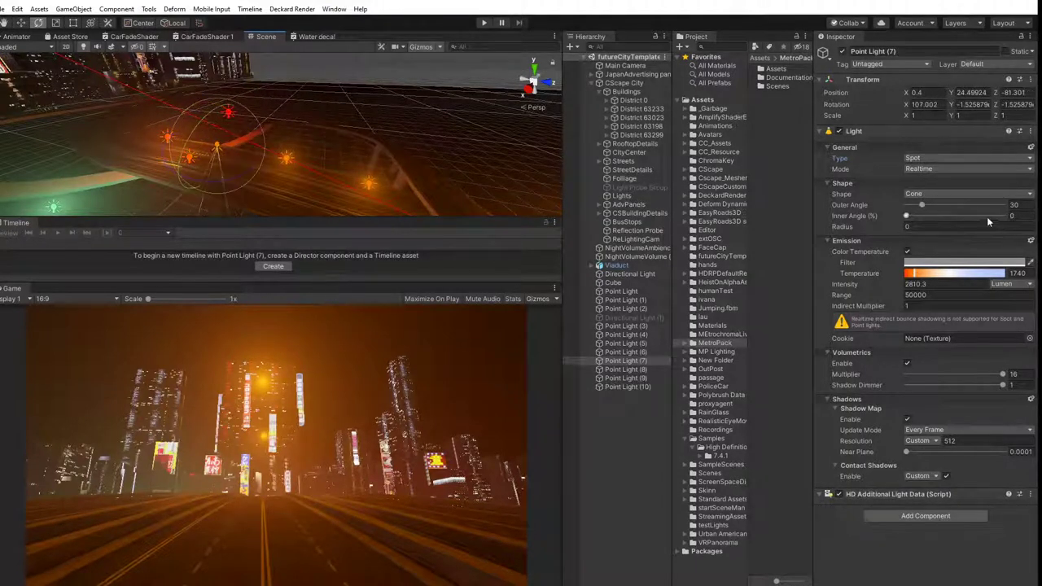
left_click_drag(922, 207, 974, 227)
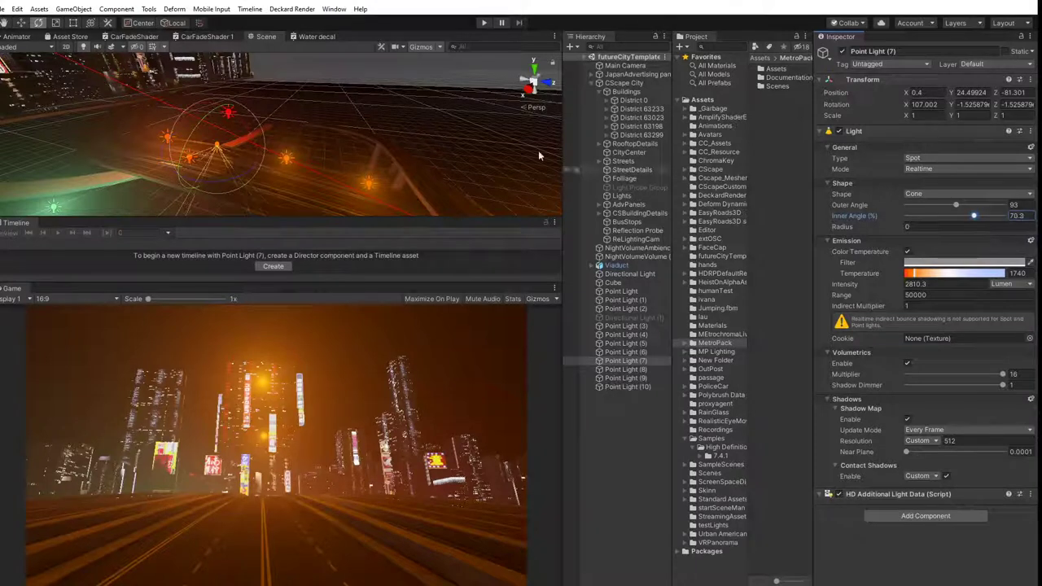
left_click_drag(252, 127, 247, 34)
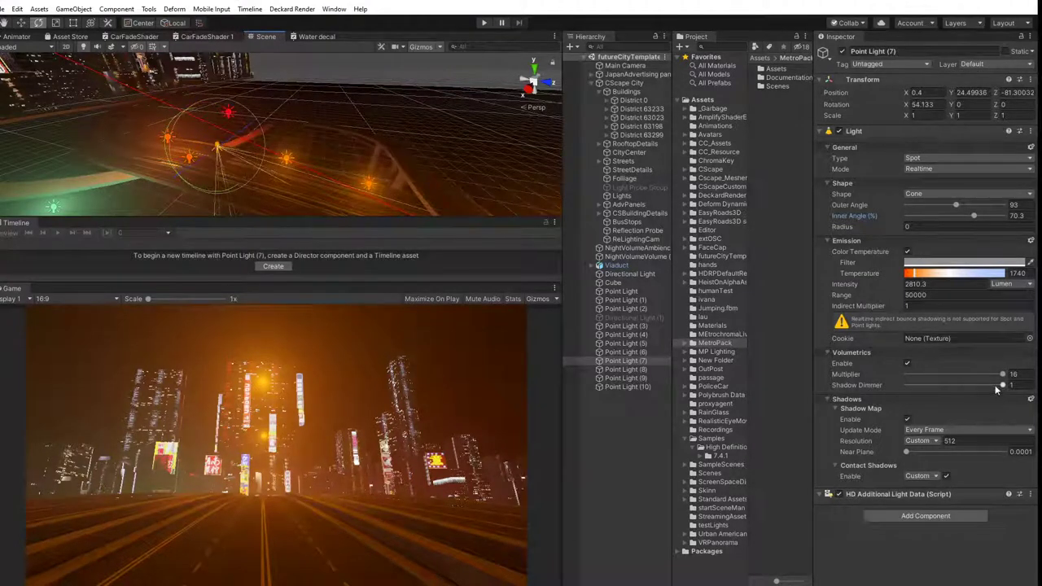
Try a lower volumetric shadow dimmer on Point Light (7), restore it to 1, and set the outer angle to 81 and inner angle to 100%.
left_click_drag(1002, 386, 968, 374)
left_click(1018, 385)
type("1")
left_click_drag(959, 204, 1017, 229)
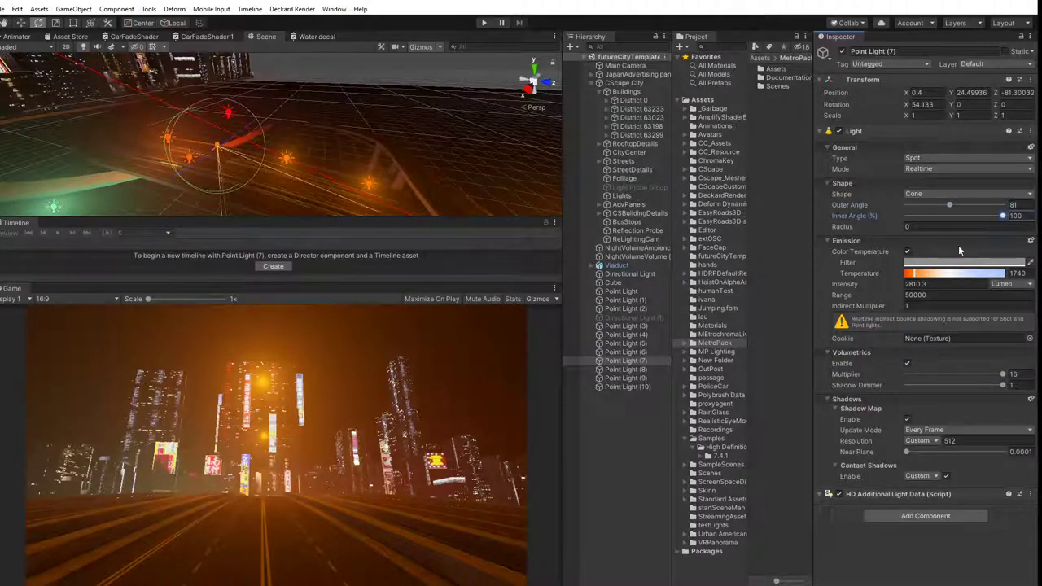
Check the settings of Point Light (8), the Directional Light and the Main Camera.
left_click(286, 160)
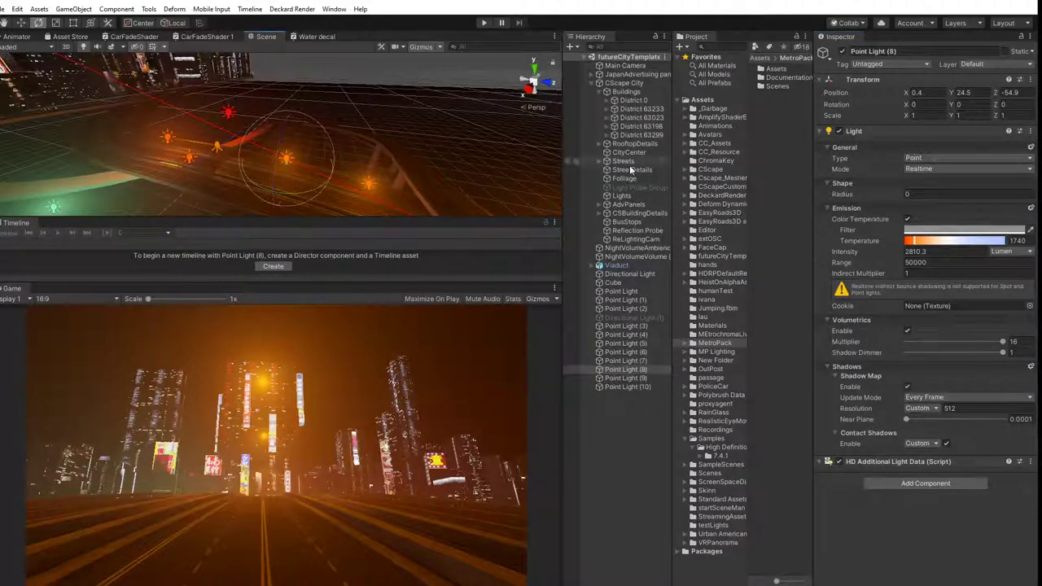
left_click(632, 275)
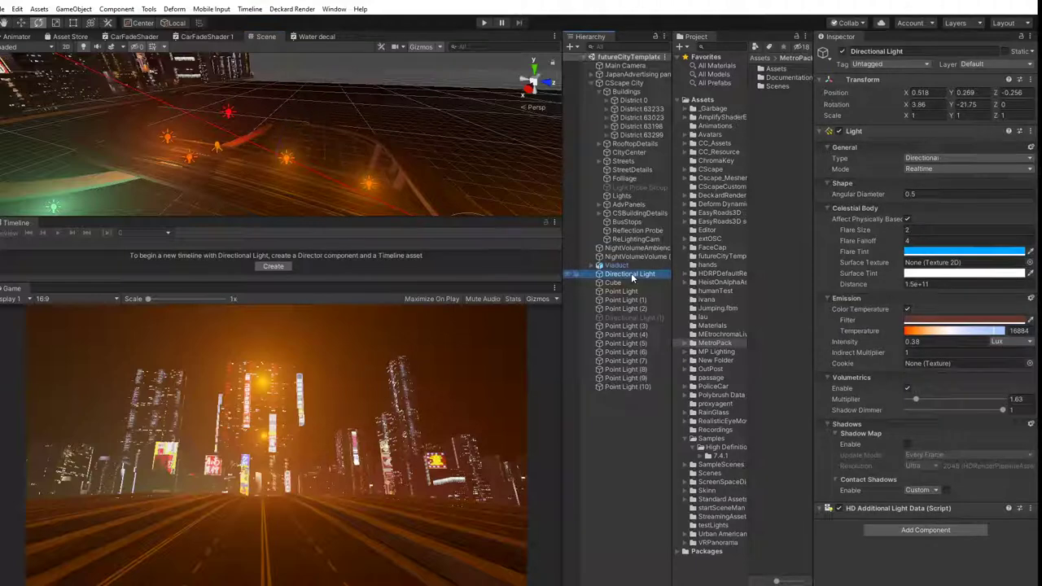
left_click(622, 67)
Make the unified building mesh of District 63198 editable as individual buildings.
scroll(281, 156, "up", 4)
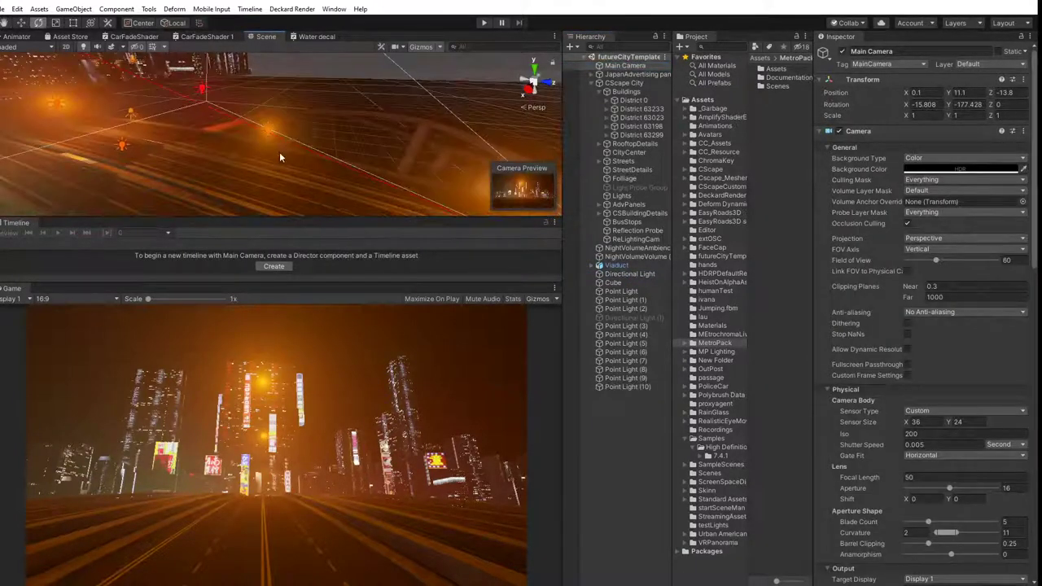
left_click(20, 26)
middle_click_drag(274, 154, 281, 164)
middle_click_drag(318, 126, 324, 174)
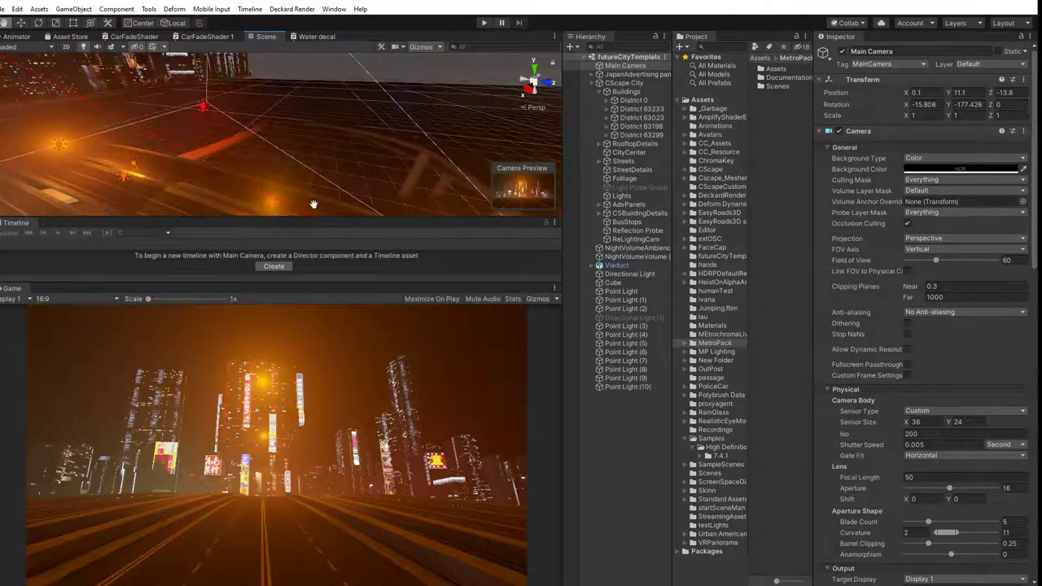
left_click_drag(337, 177, 175, 102, "alt")
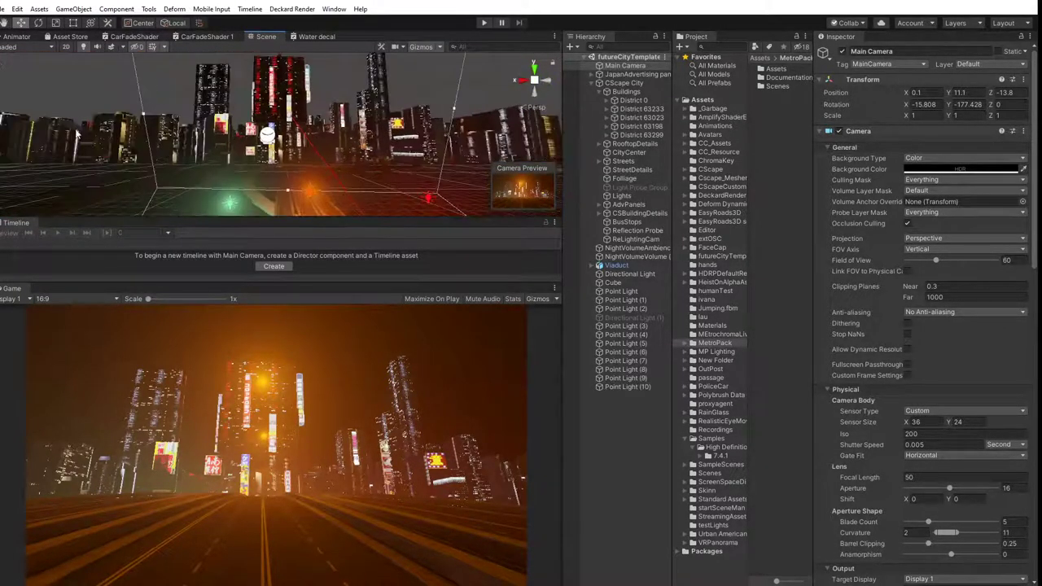
left_click(166, 126)
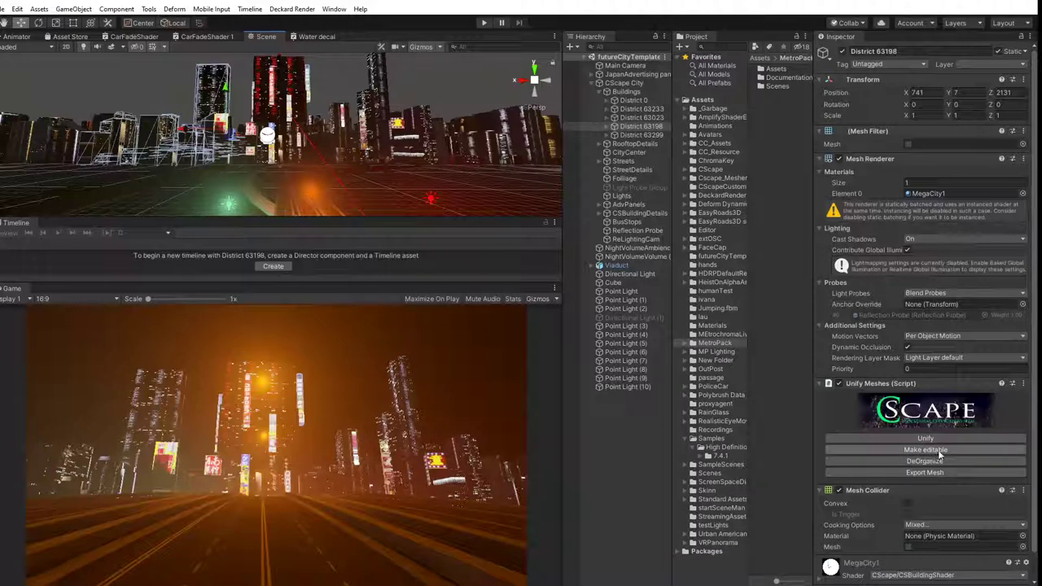
left_click(939, 454)
Select the tower Section_69_Building_9 in District 63198 and shift it sideways to about X 411.
left_click(161, 122)
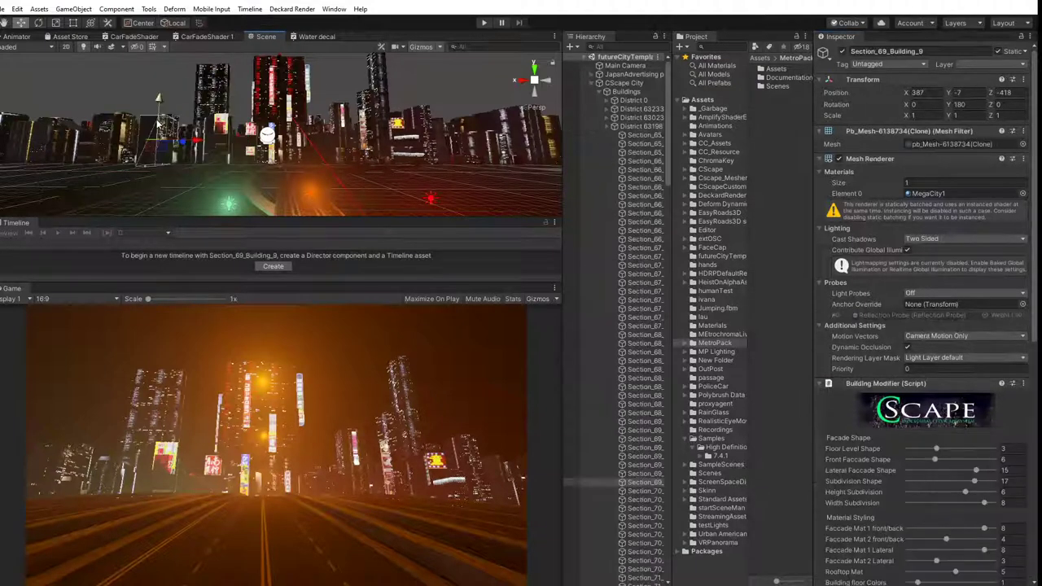
key("f")
scroll(159, 115, "down", 7)
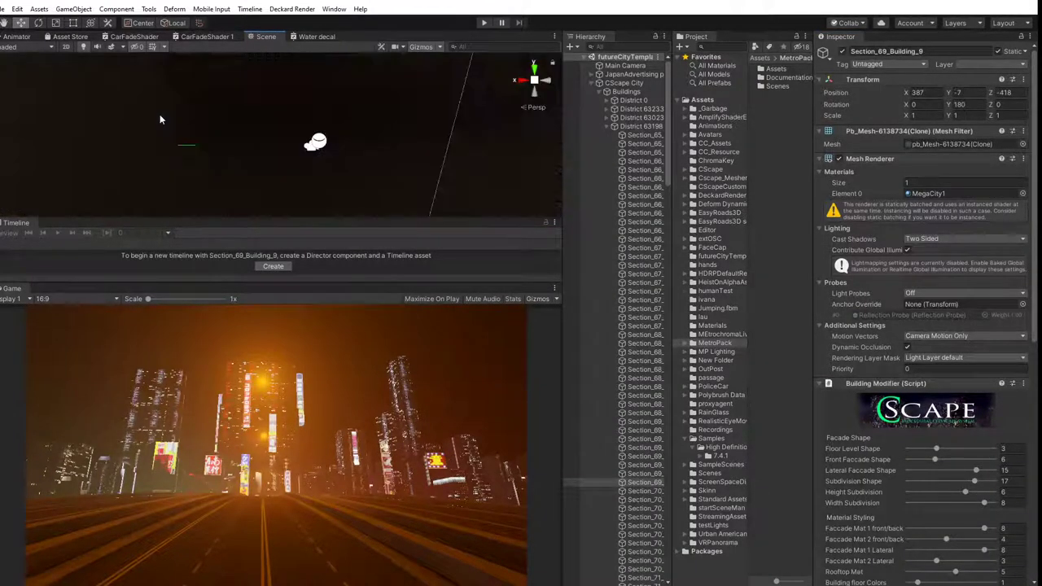
scroll(159, 119, "down", 7)
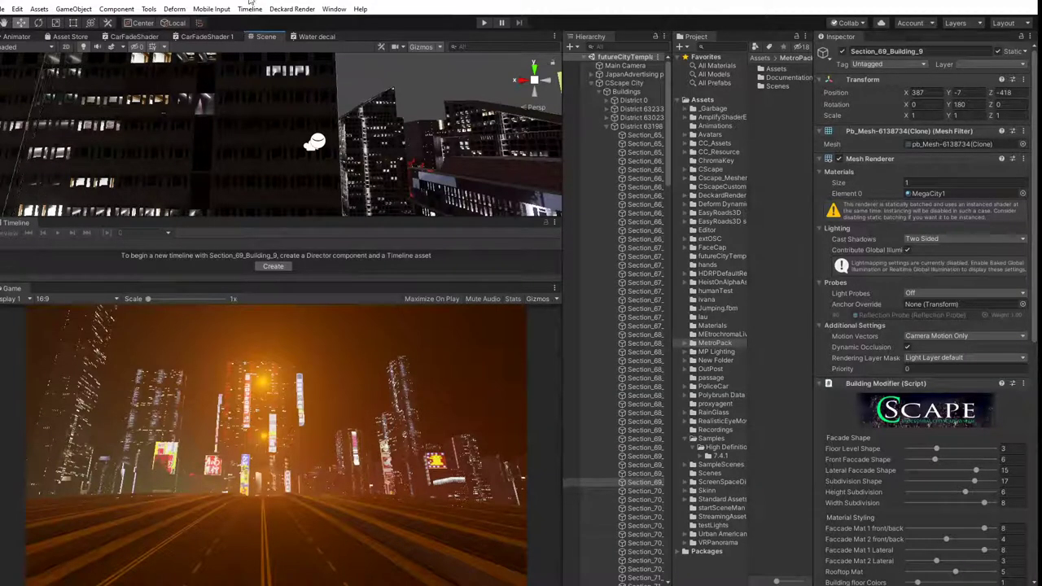
scroll(151, 102, "down", 7)
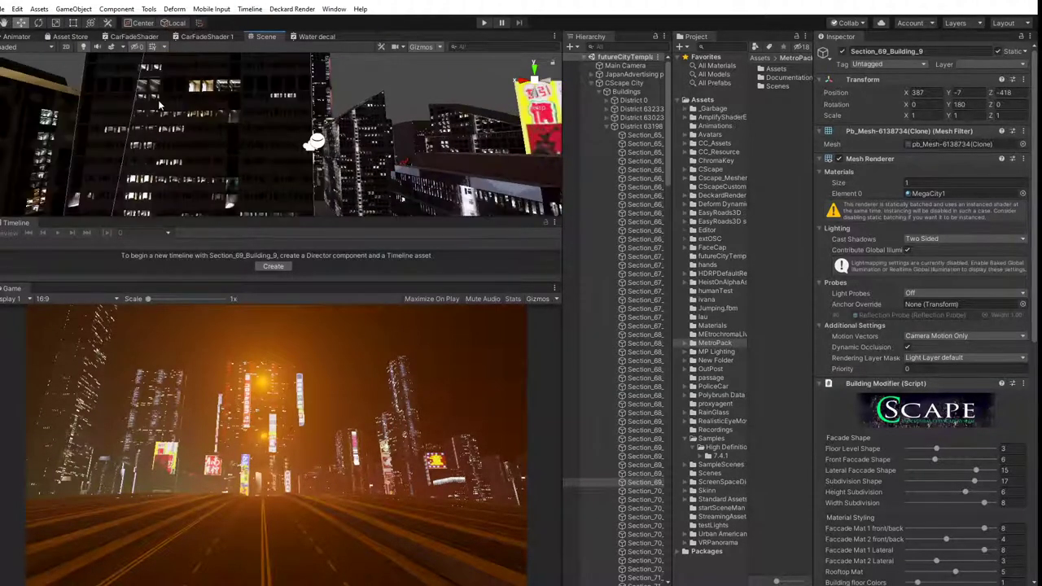
right_click_drag(191, 105, 238, 281)
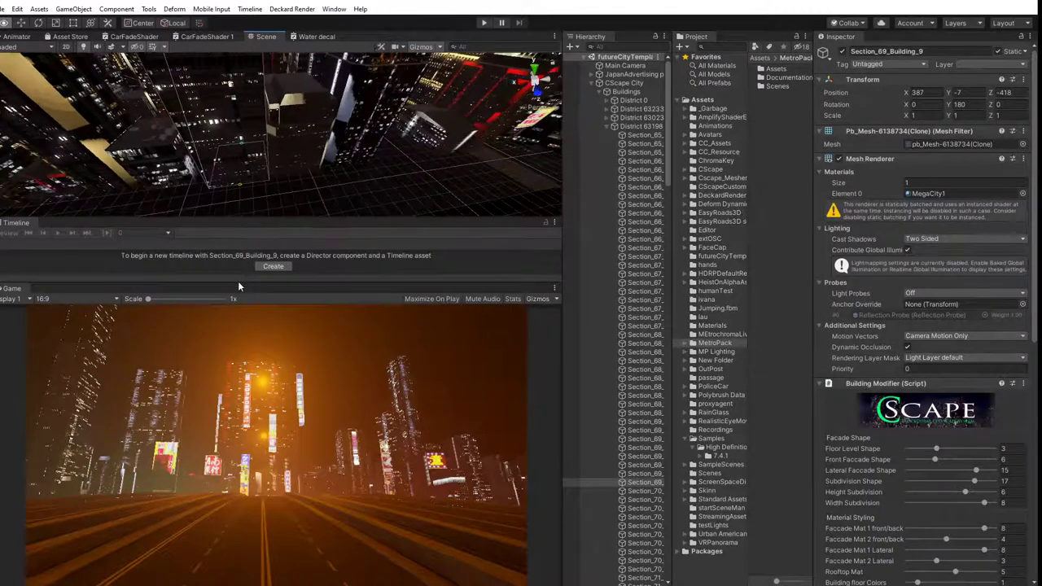
left_click_drag(215, 165, 244, 166)
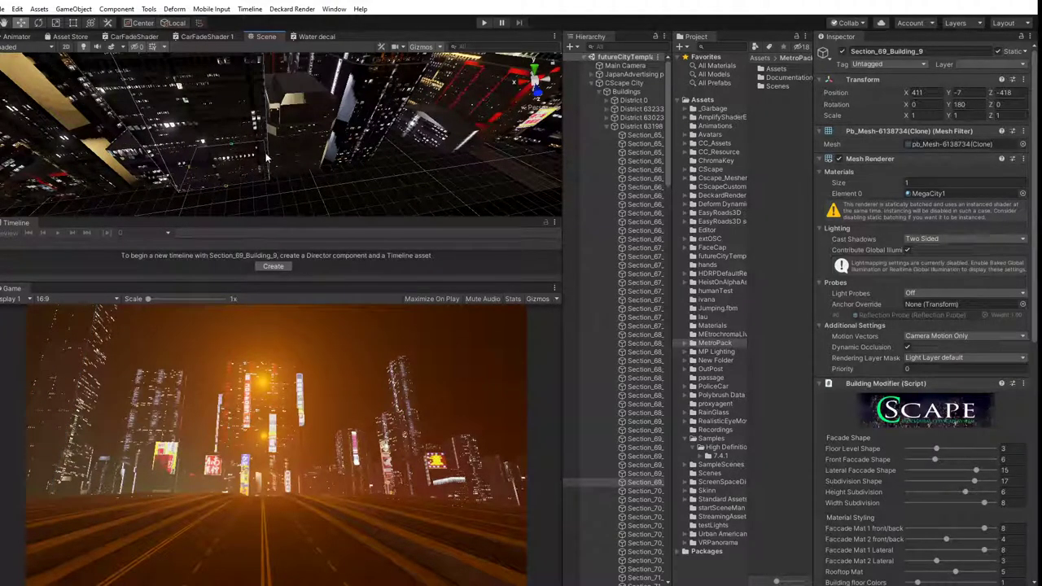
left_click_drag(269, 157, 305, 158)
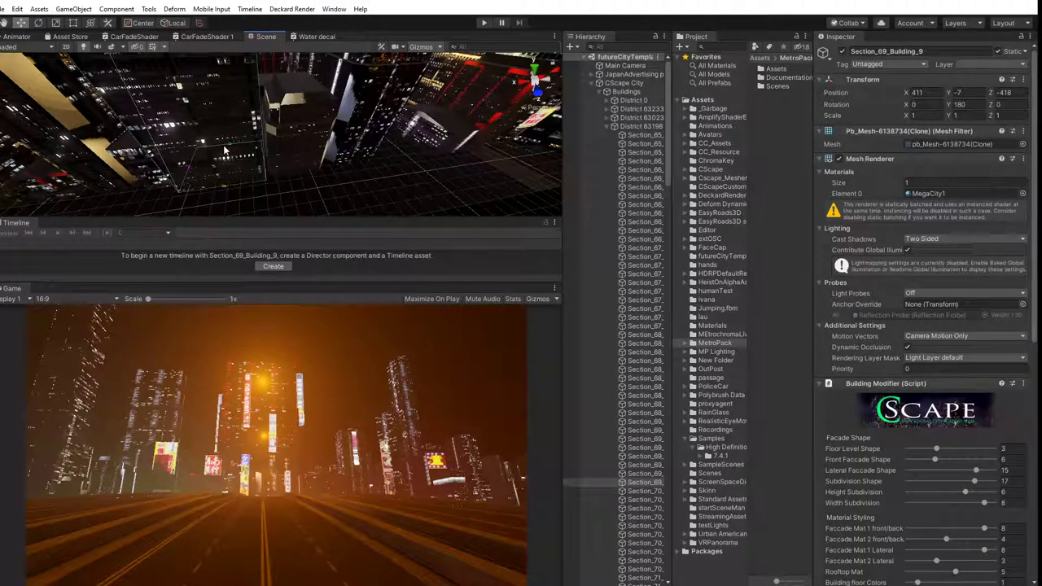
Organize the Buildings group of CScape City back into combined districts.
left_click(38, 23)
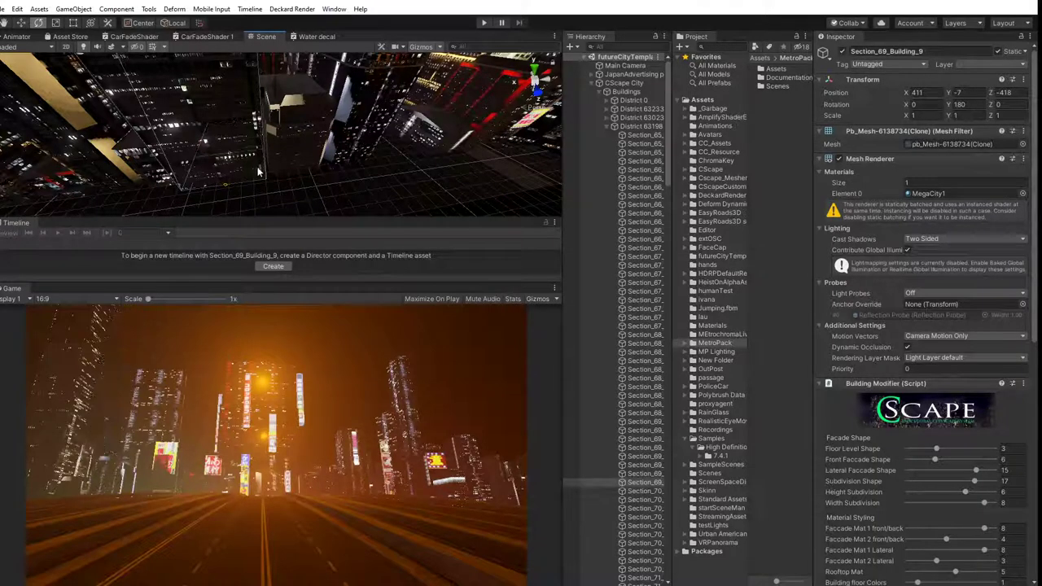
left_click(776, 565)
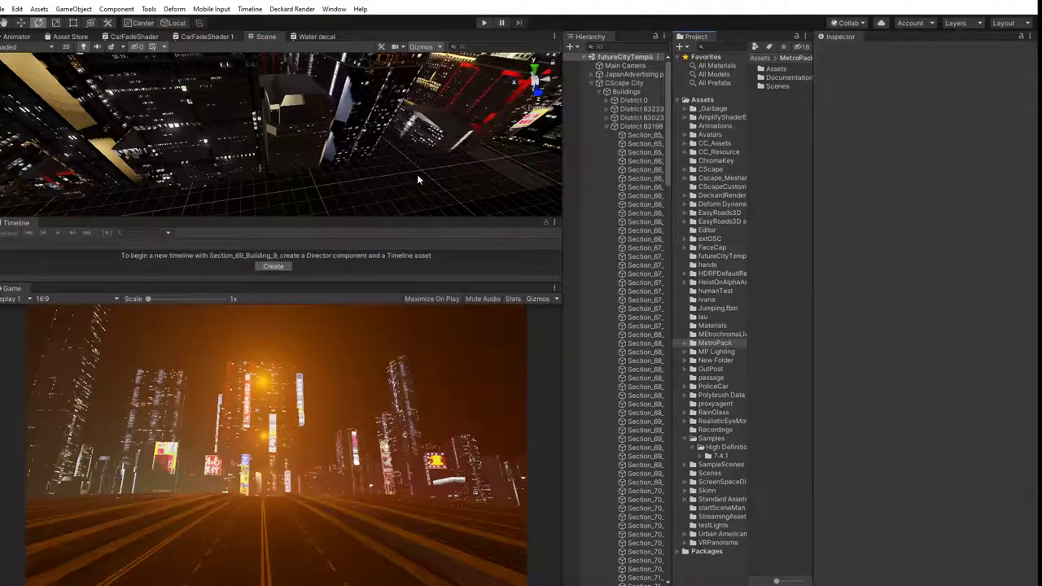
left_click(628, 83)
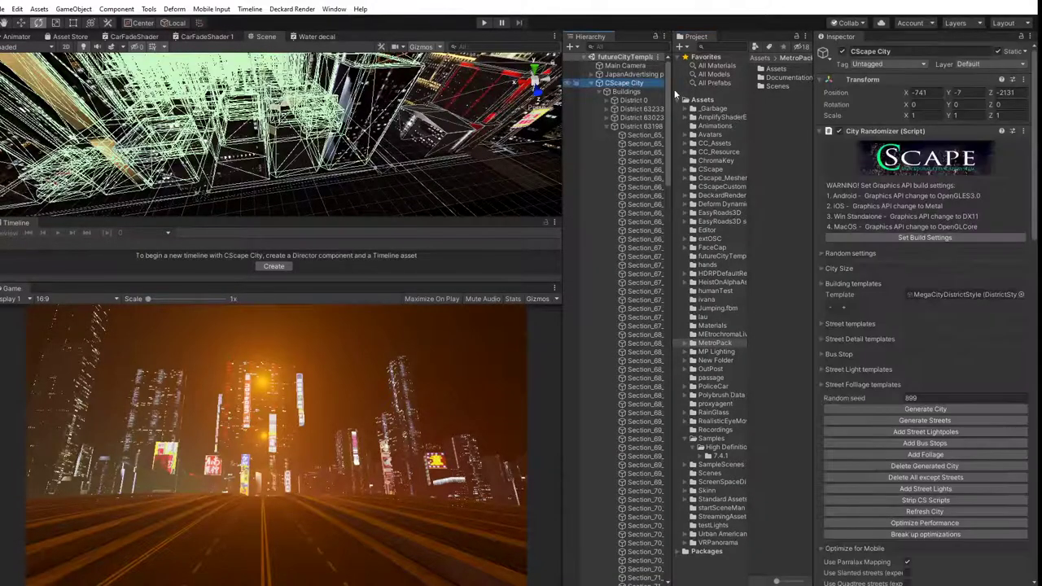
left_click(627, 91)
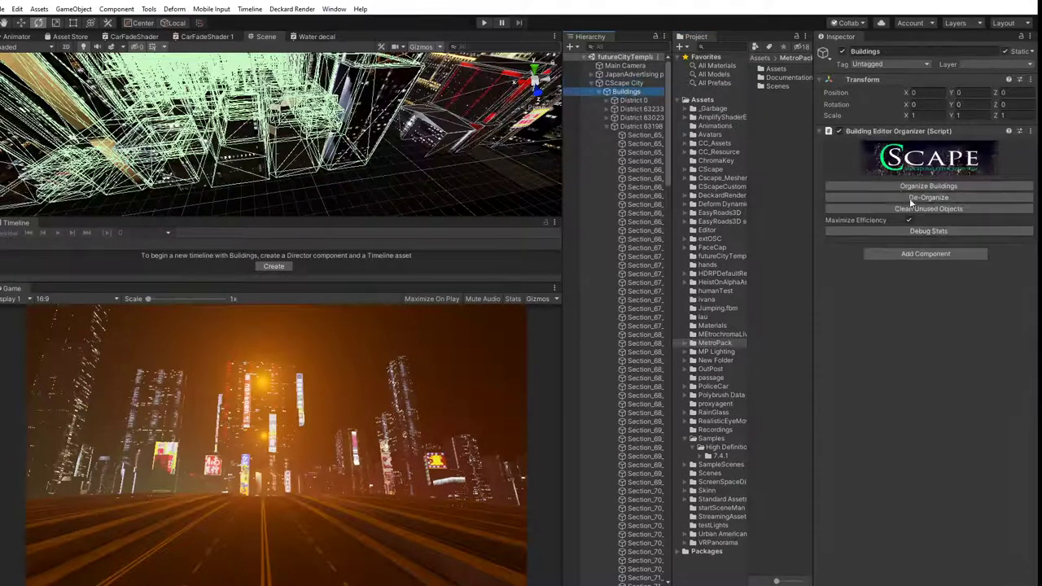
left_click(924, 184)
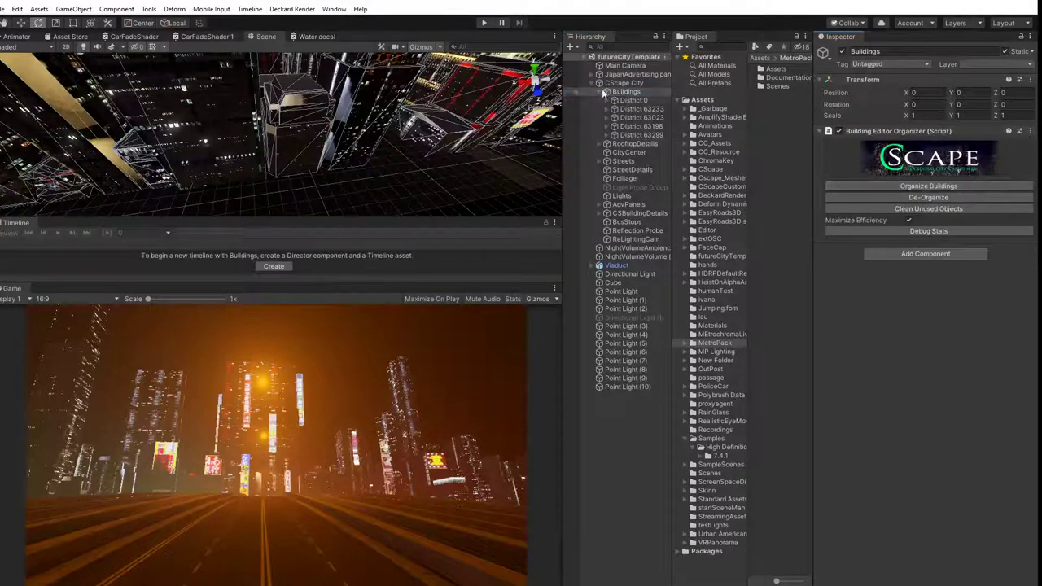
left_click(592, 83)
left_click(611, 363)
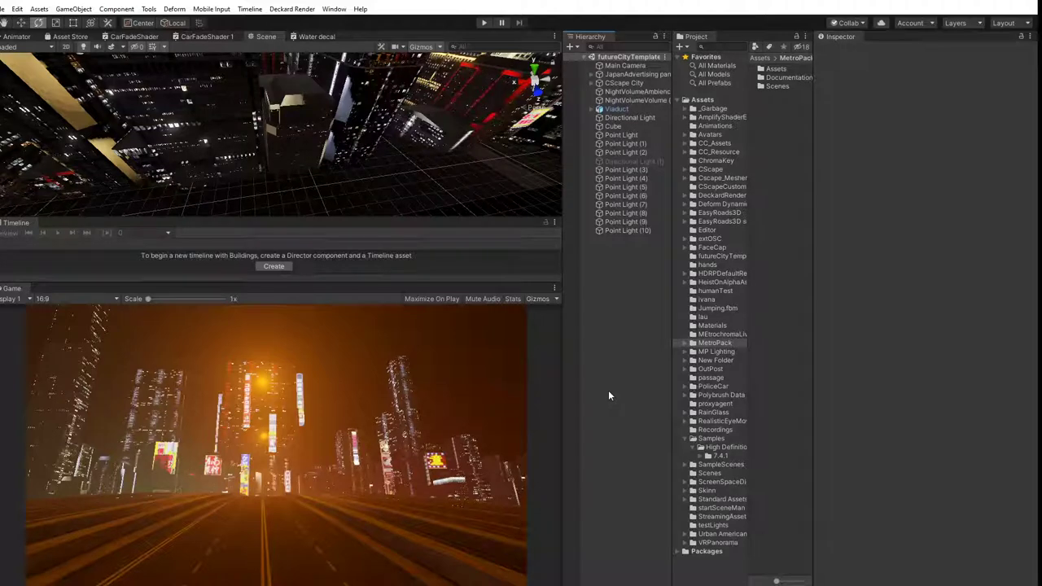
Duplicate the vertical advertising panel Plane001, shift the copy sideways to about X 0.86 and enlarge it to a scale of about 5.66.
scroll(372, 178, "up", 2)
middle_click_drag(372, 178, 279, 223)
scroll(293, 190, "up", 5)
middle_click_drag(380, 150, 126, 161)
left_click(269, 122)
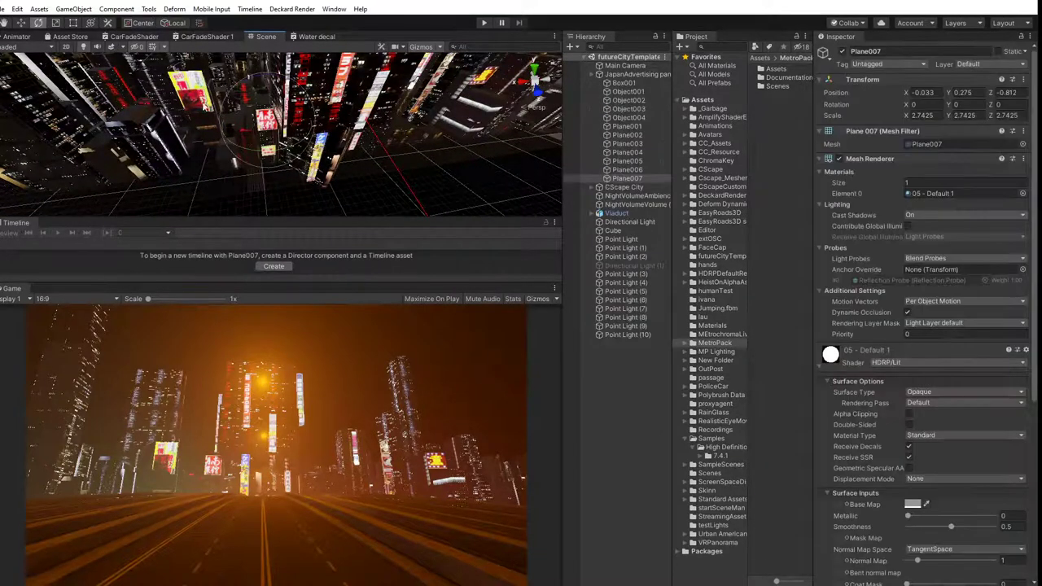
left_click(185, 90)
middle_click_drag(75, 124, 10, 152)
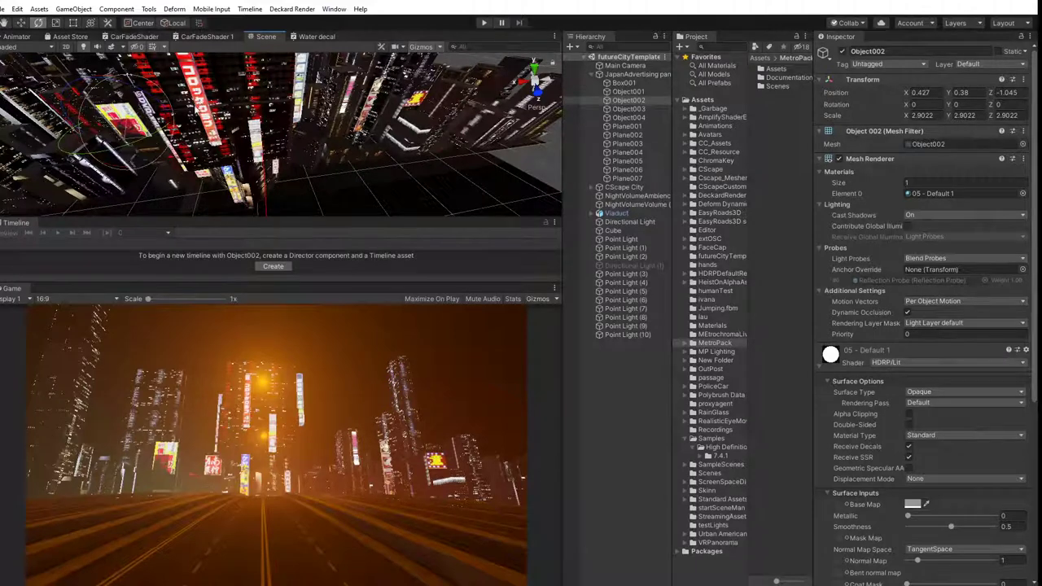
left_click(200, 102)
middle_click_drag(202, 106, 326, 134)
right_click_drag(273, 151, 142, 122)
left_click(18, 27)
middle_click_drag(471, 123, 303, 137)
scroll(306, 140, "down", 3)
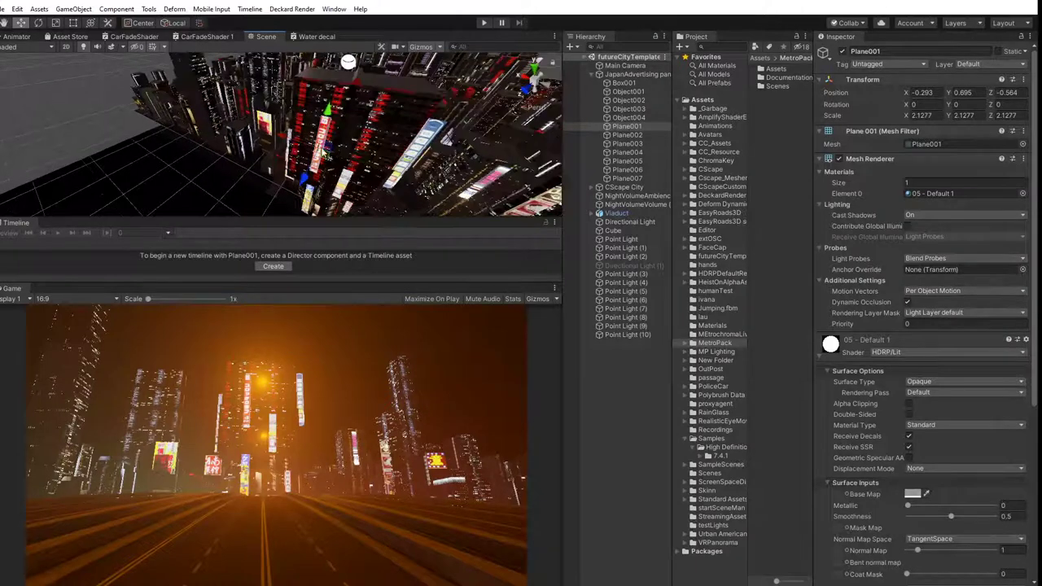
key("ctrl+d")
left_click_drag(322, 157, 197, 21)
left_click(57, 23)
Raise and reposition the enlarged advertising panel copy to about X 1.264, Y 1.343, Z -0.809.
left_click(22, 23)
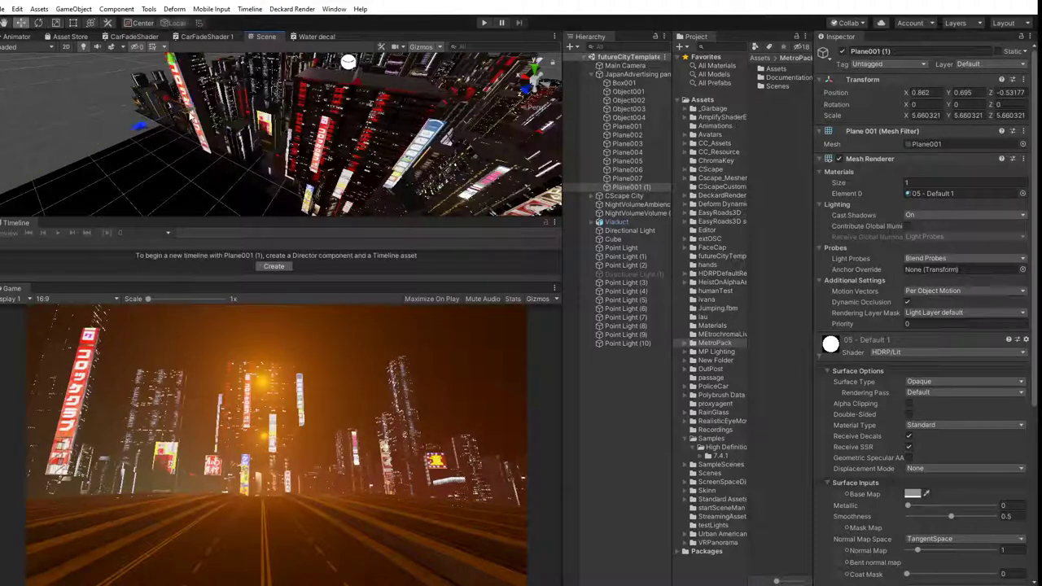
left_click_drag(191, 118, 186, 9)
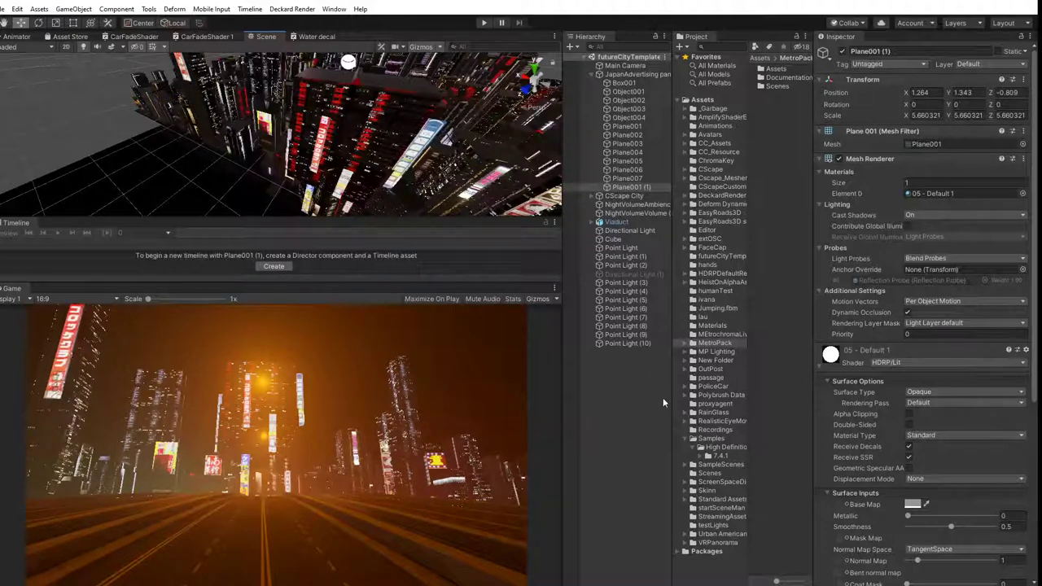
left_click(625, 423)
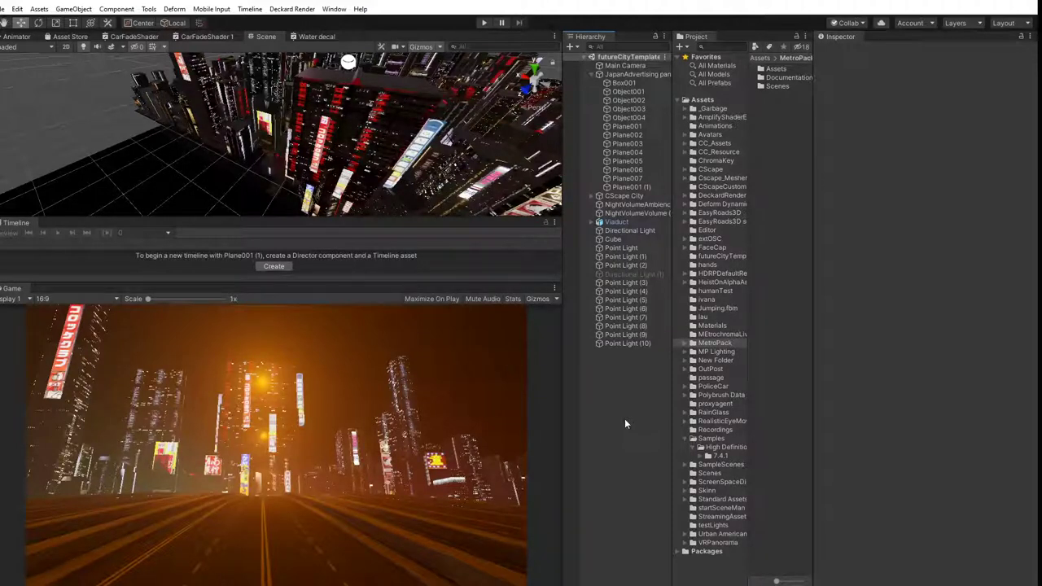
Narrow the Main Camera's field of view to about 35.18.
left_click(629, 66)
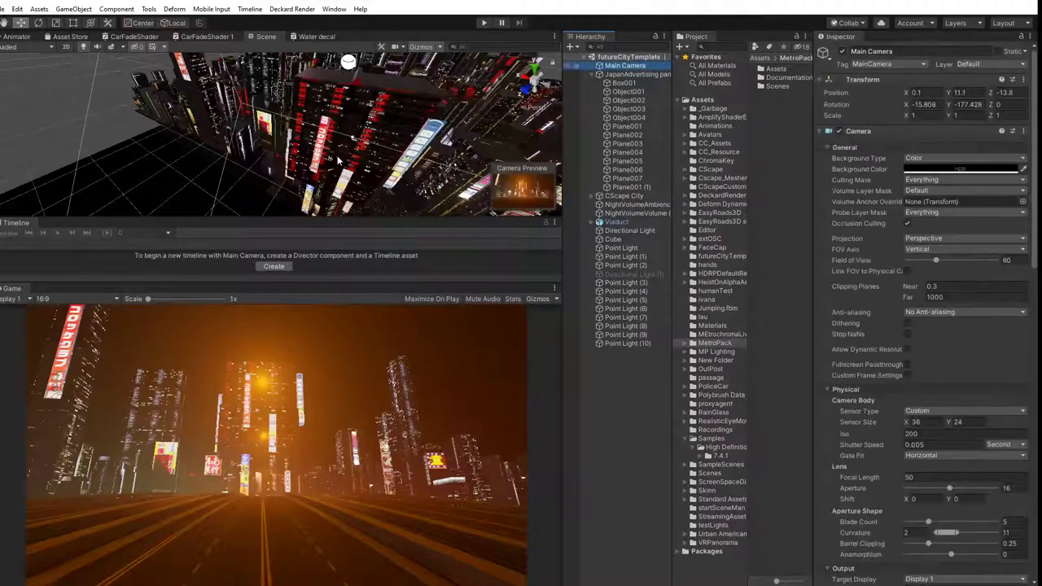
scroll(347, 144, "down", 3)
left_click_drag(347, 139, 352, 118)
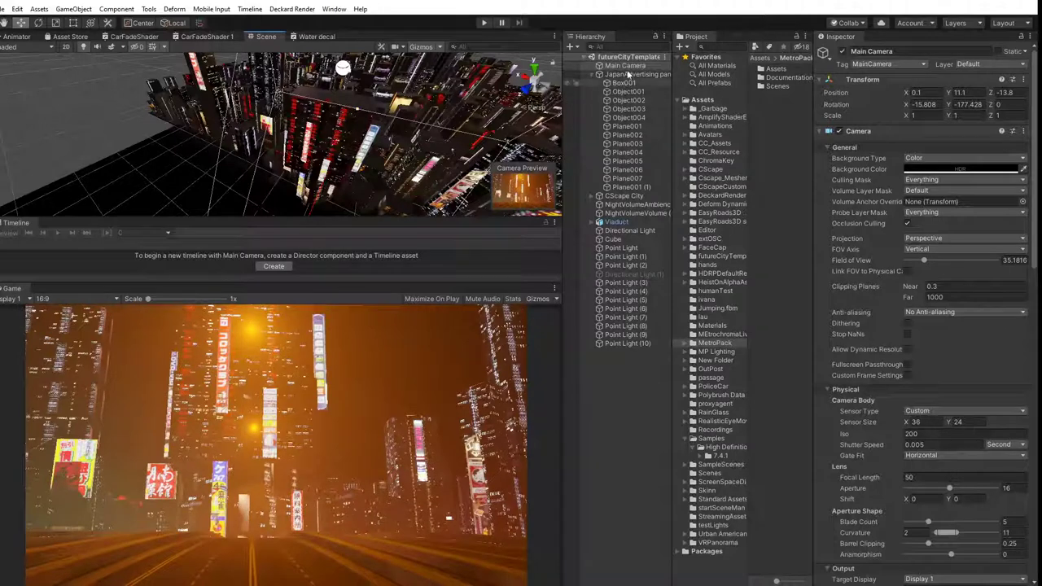
Tilt the Main Camera to an X rotation of about -13.185 and reposition it to about X -0.1, Y 10.6, Z -11.
left_click(627, 66)
scroll(310, 151, "down", 2)
scroll(310, 152, "down", 5)
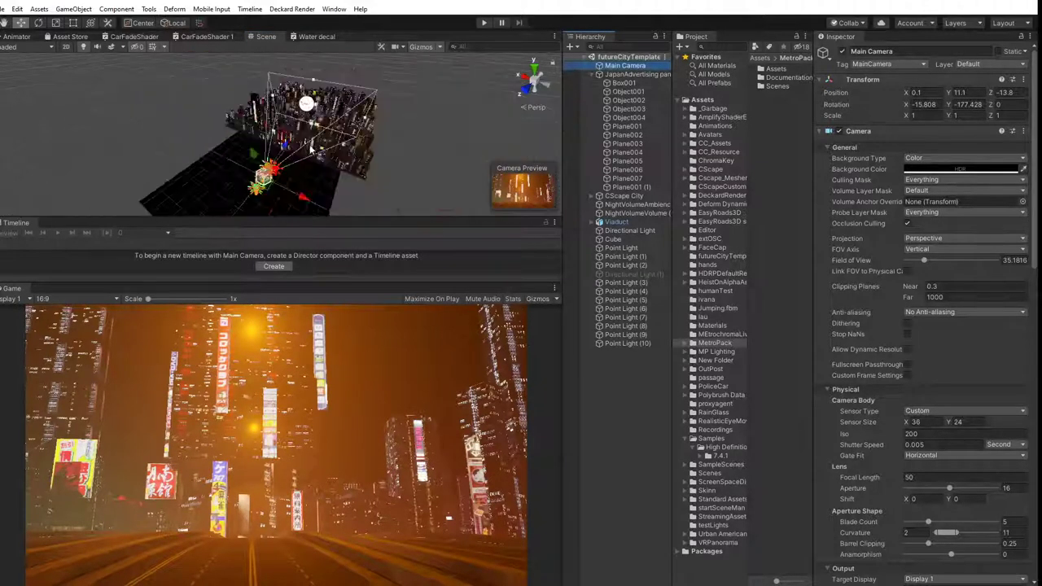
left_click_drag(286, 144, 285, 143)
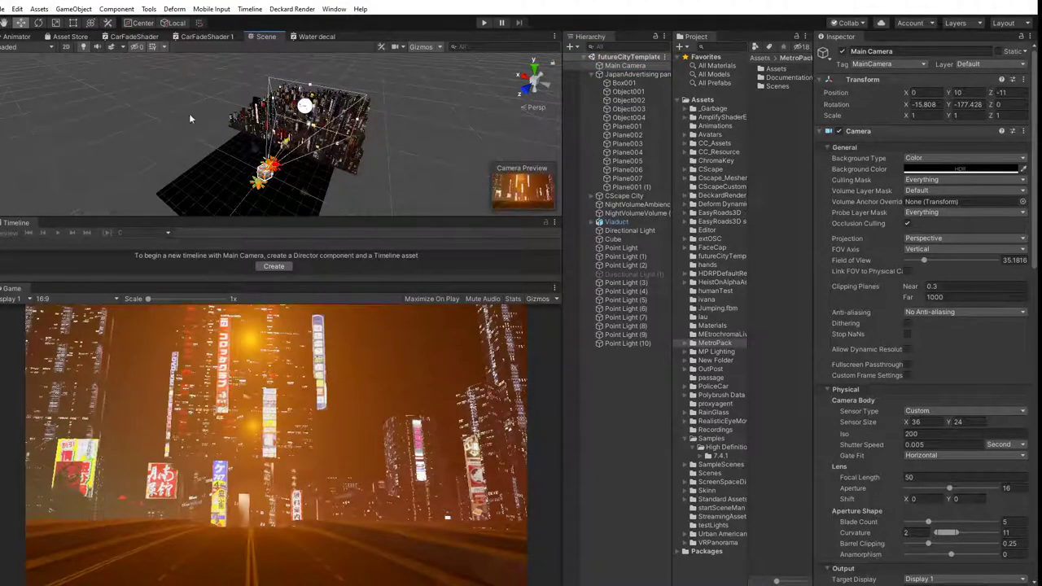
key("e")
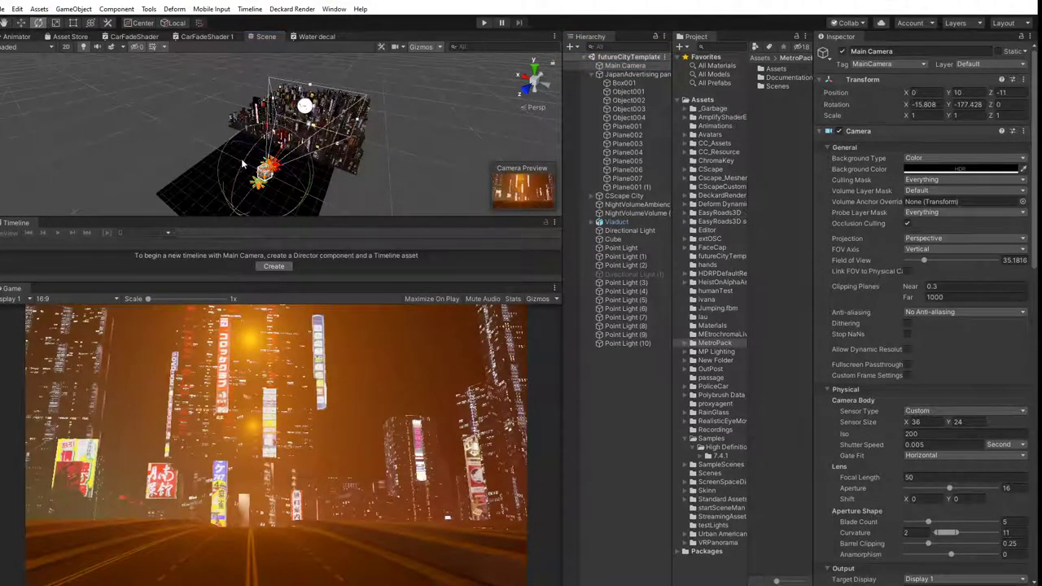
left_click_drag(242, 164, 258, 148)
left_click(21, 23)
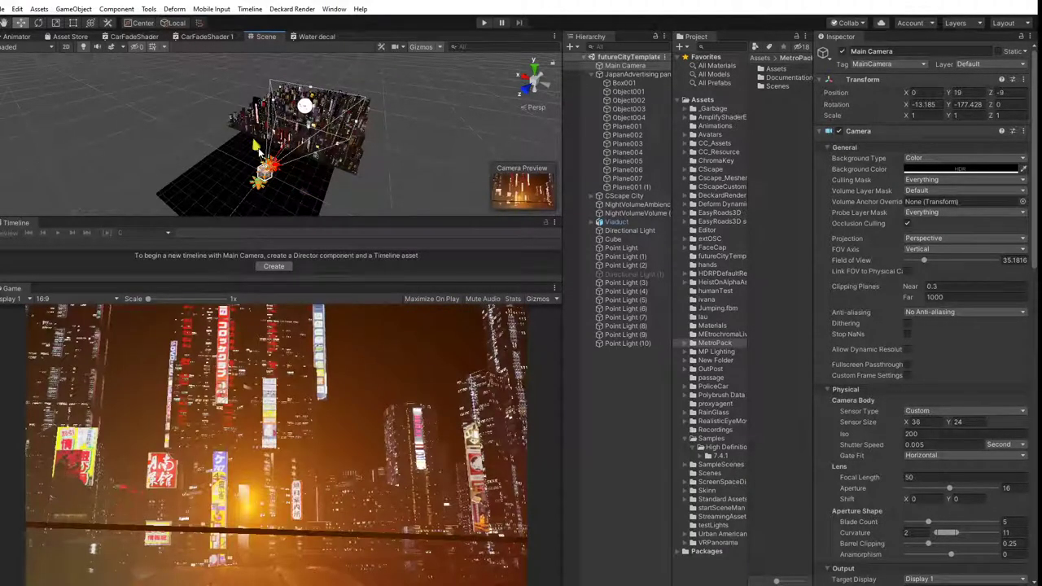
double_click(625, 66)
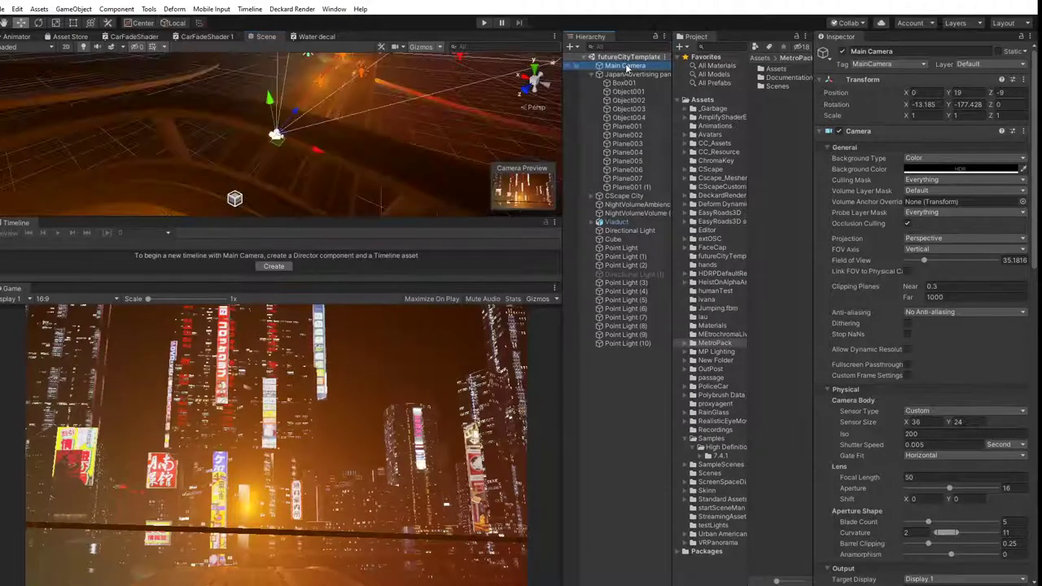
left_click_drag(270, 105, 277, 140)
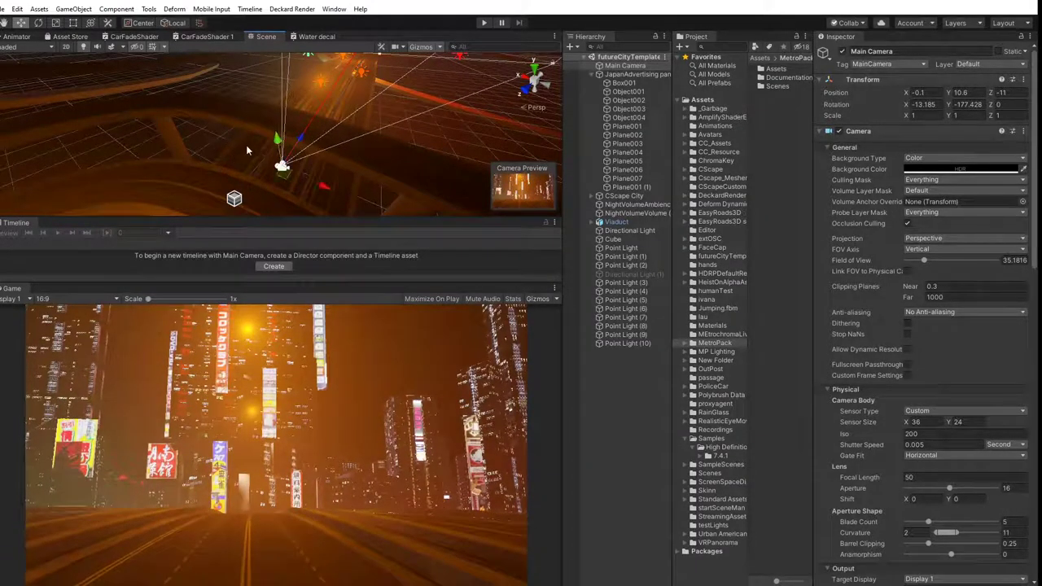
Make the Road material of the viaduct's Line001 reflective with metallic 0 and smoothness about 0.674.
left_click(321, 101)
left_click(323, 100)
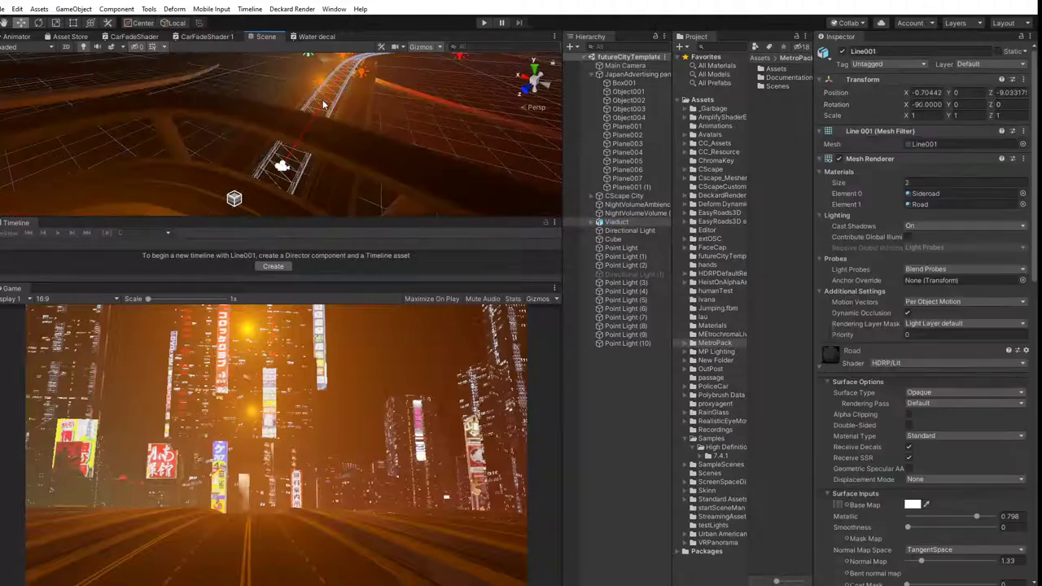
scroll(877, 475, "down", 6)
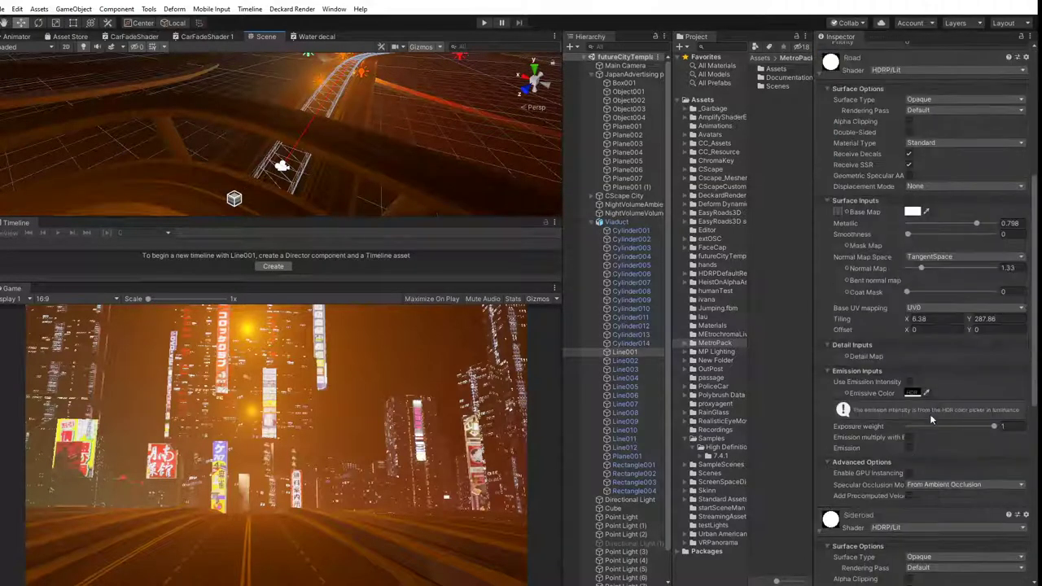
left_click_drag(910, 237, 967, 241)
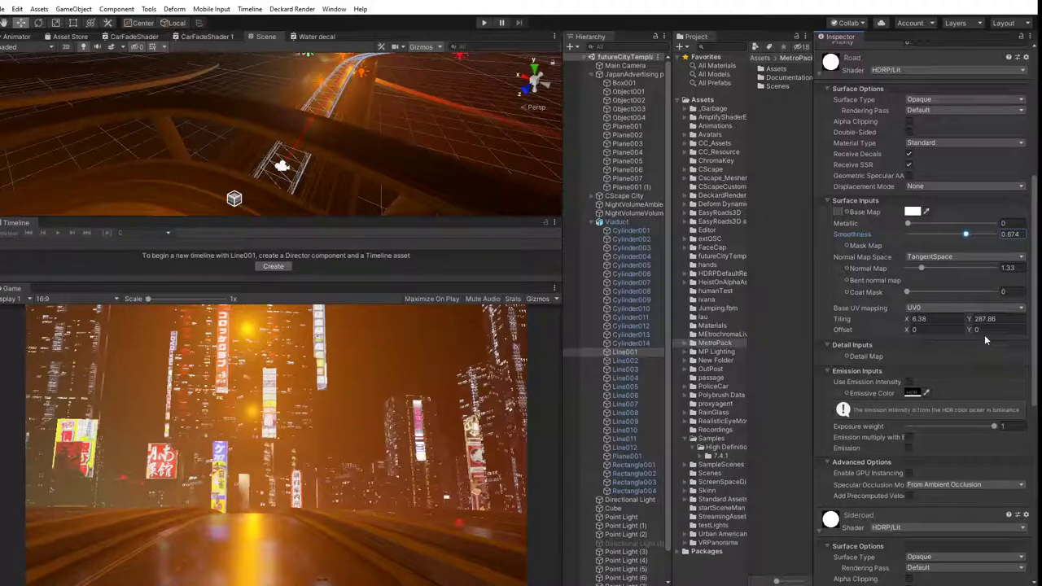
left_click(775, 515)
left_click(592, 223)
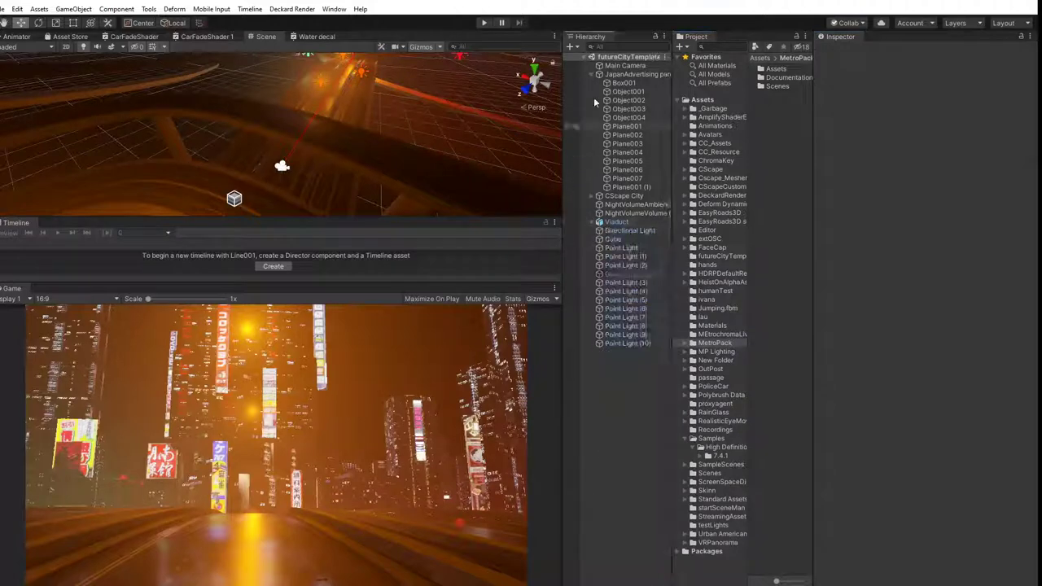
left_click(588, 73)
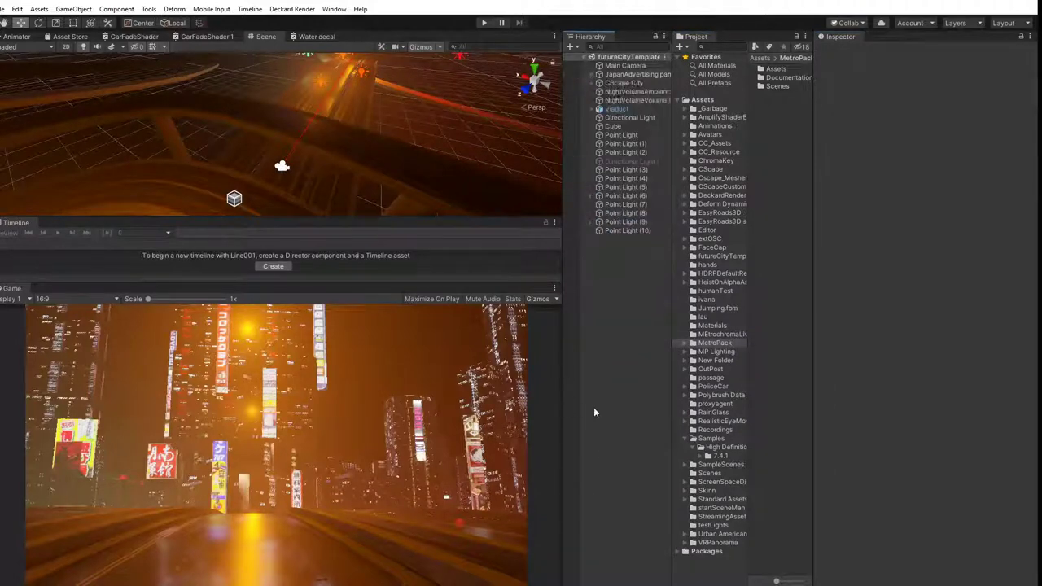
Move the Main Camera forward beneath the viaduct arch to about X 0.81, Y 5.83, Z 9.32, and delete the cube on the road.
left_click(615, 65)
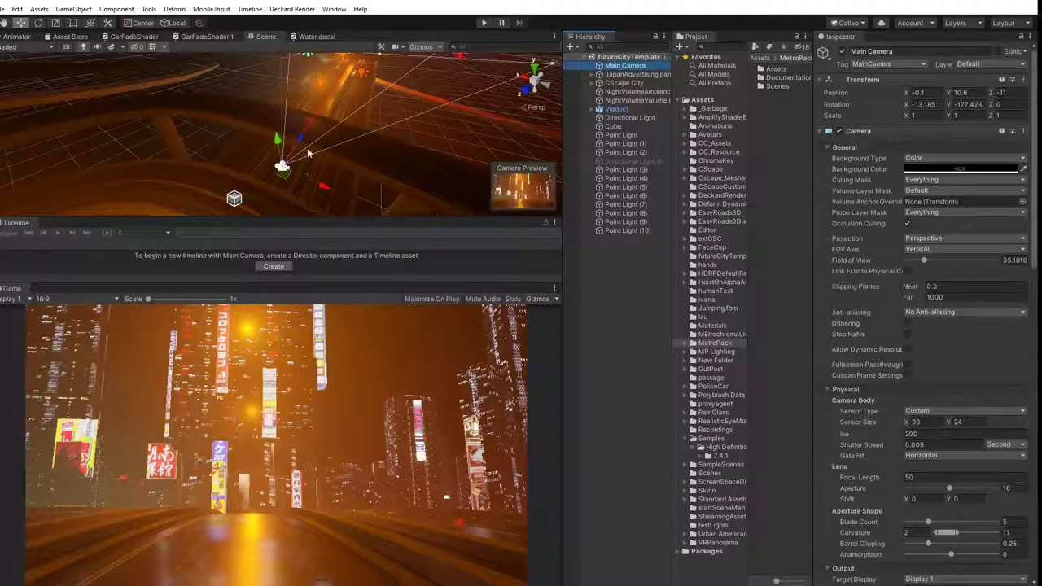
left_click_drag(300, 143, 249, 240)
middle_click_drag(272, 166, 286, 138)
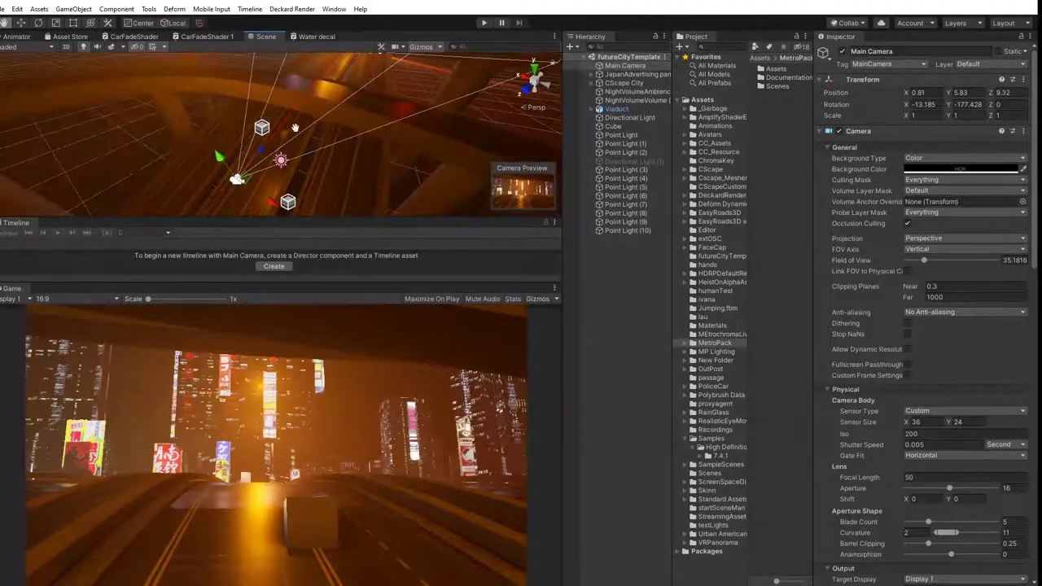
left_click(285, 137)
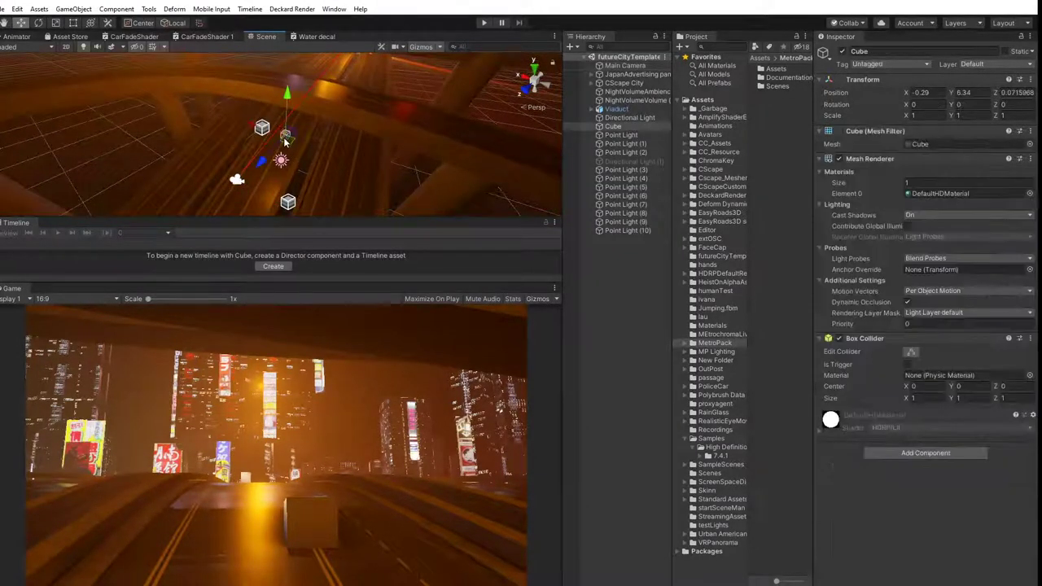
key("Delete")
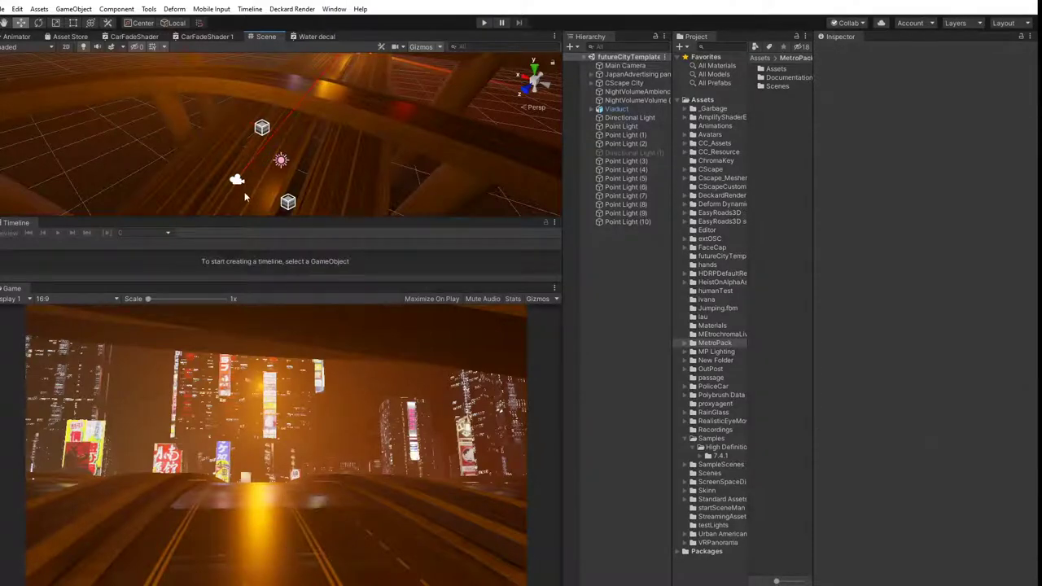
Pull the Main Camera back along the road and raise it to about X -1.3, Y 16.8, Z -37.2.
left_click(237, 183)
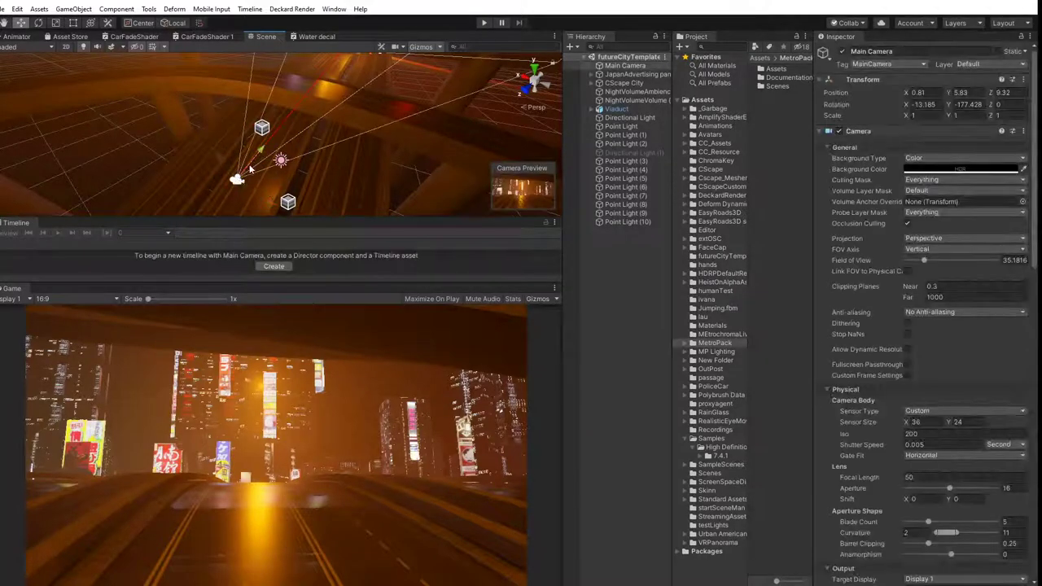
left_click_drag(223, 193, 815, 10)
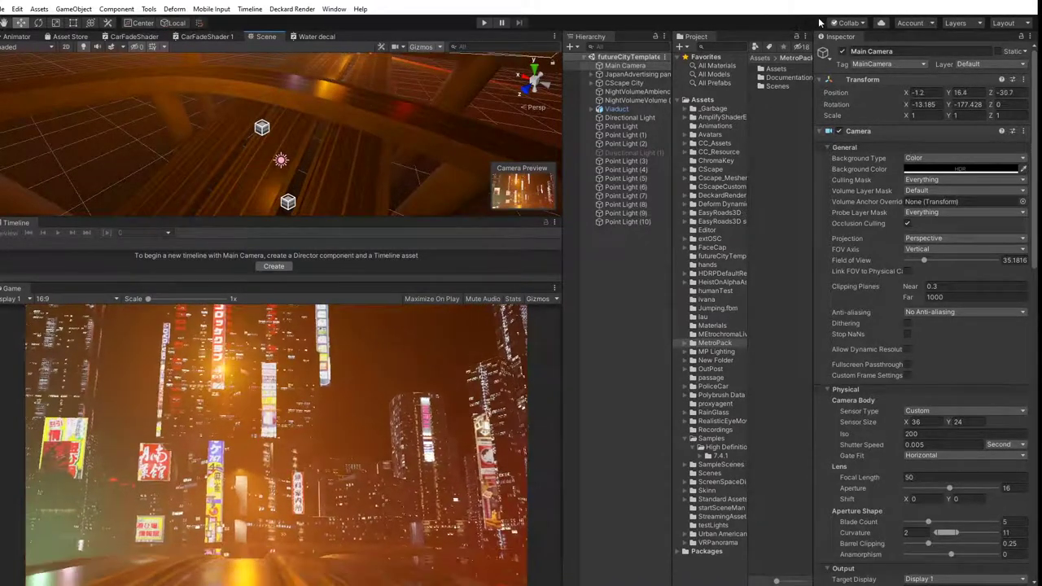
Open the Deckard View as a floating window and bring up the Main Camera's Deckard Render component settings.
left_click(291, 9)
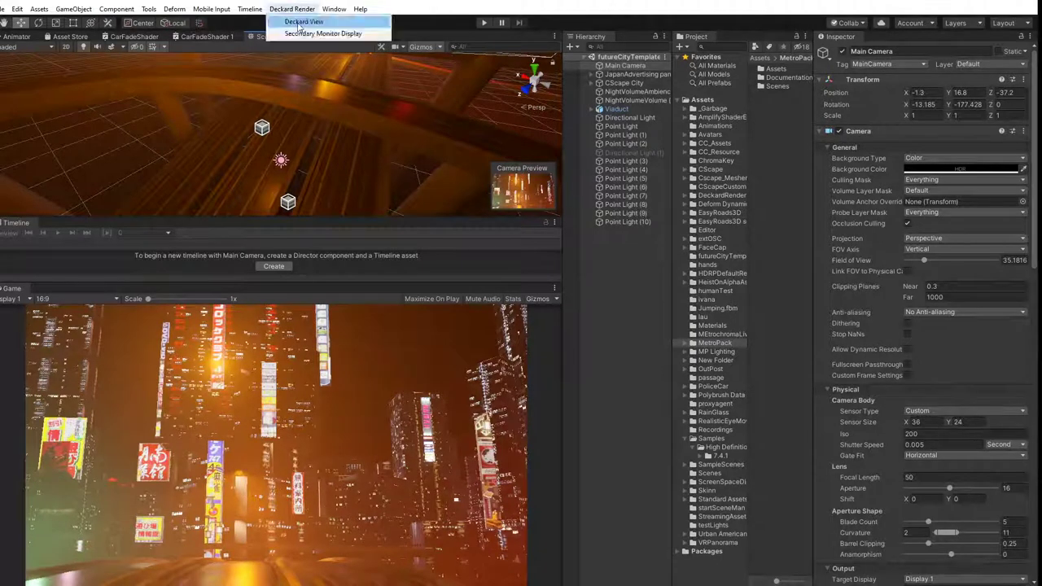
left_click(301, 33)
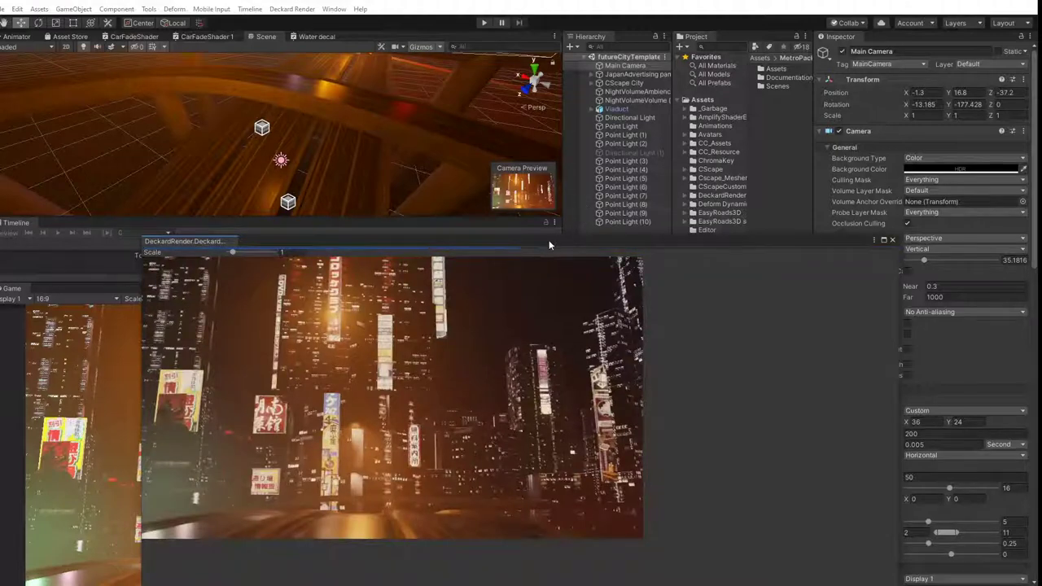
left_click_drag(549, 242, 578, 139)
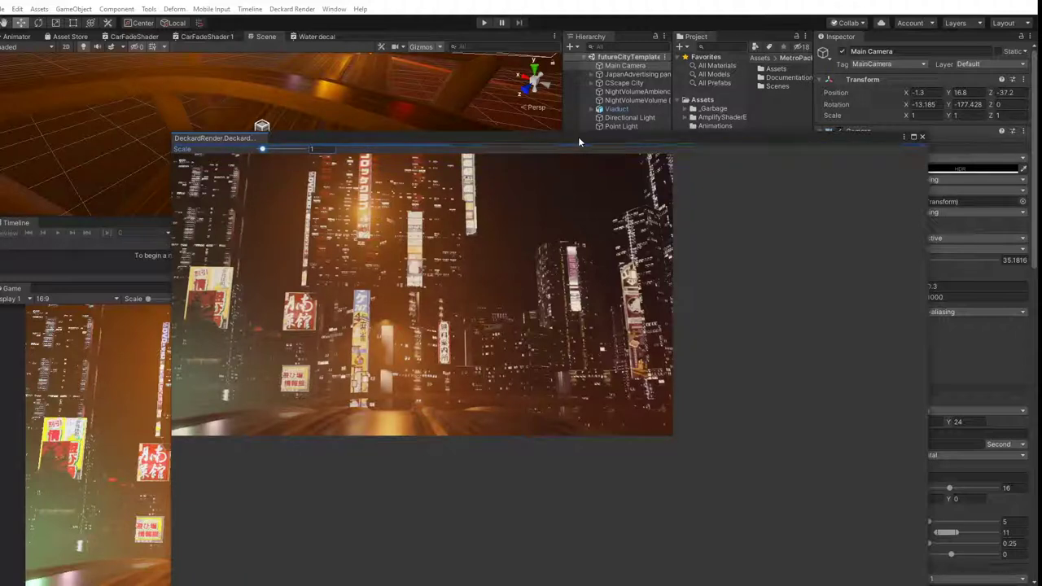
left_click_drag(579, 142, 457, 149)
scroll(890, 460, "down", 15)
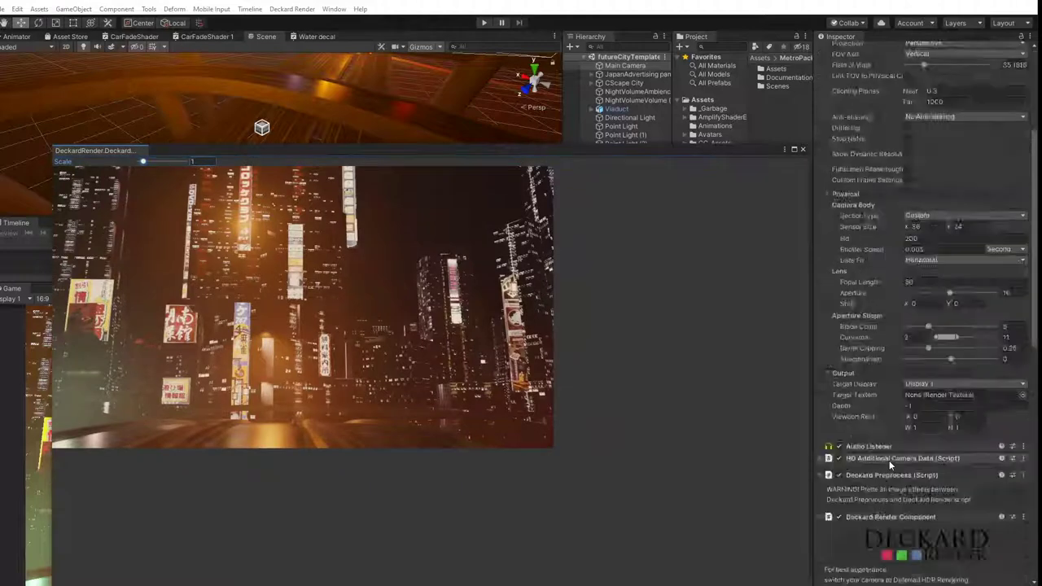
Set the Deckard camera's film response to Fuji D55, with white balance about -0.38 and film tint about -0.42.
left_click(951, 419)
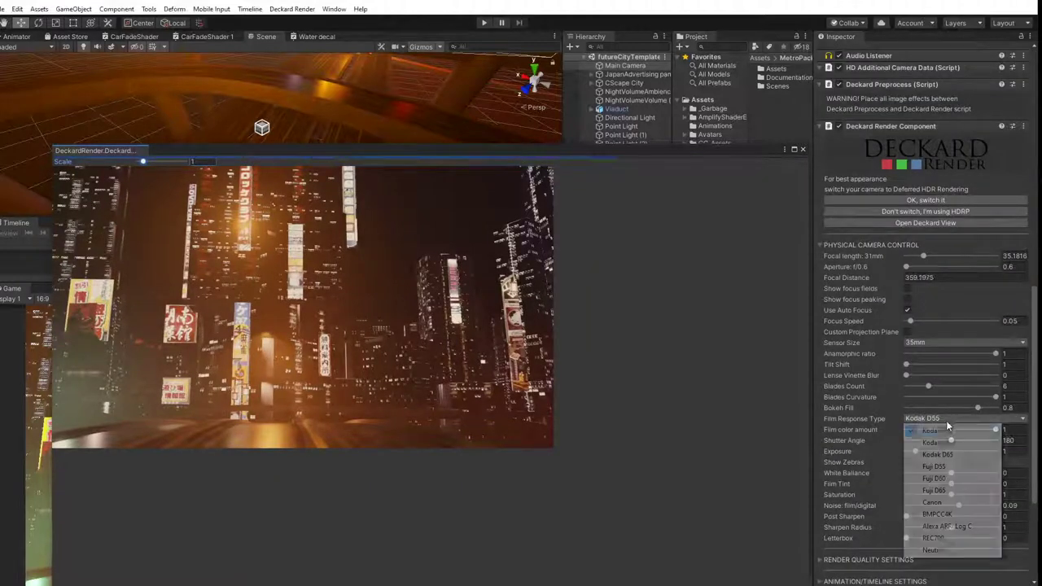
left_click(942, 466)
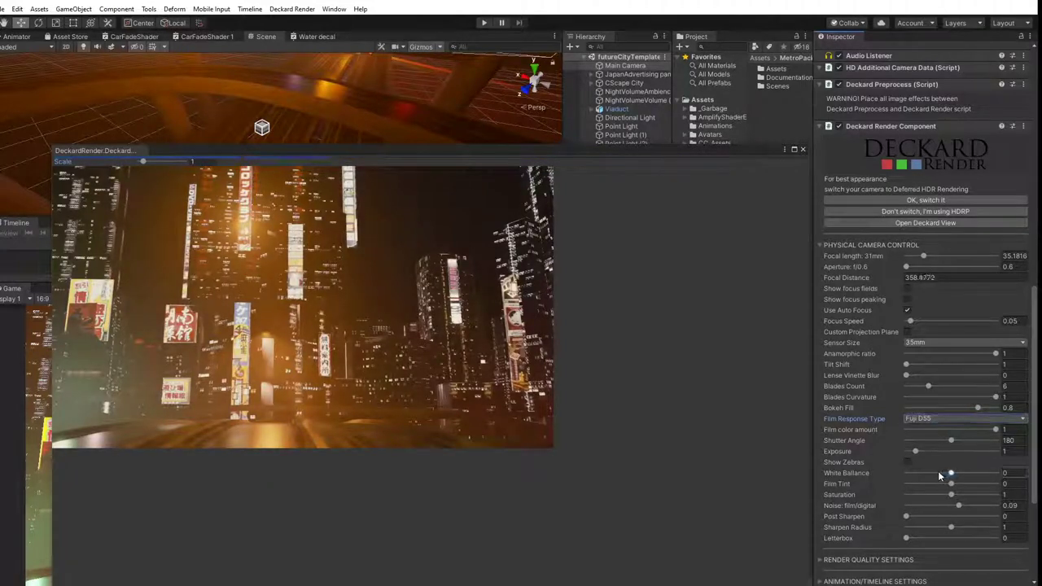
left_click_drag(937, 474, 942, 476)
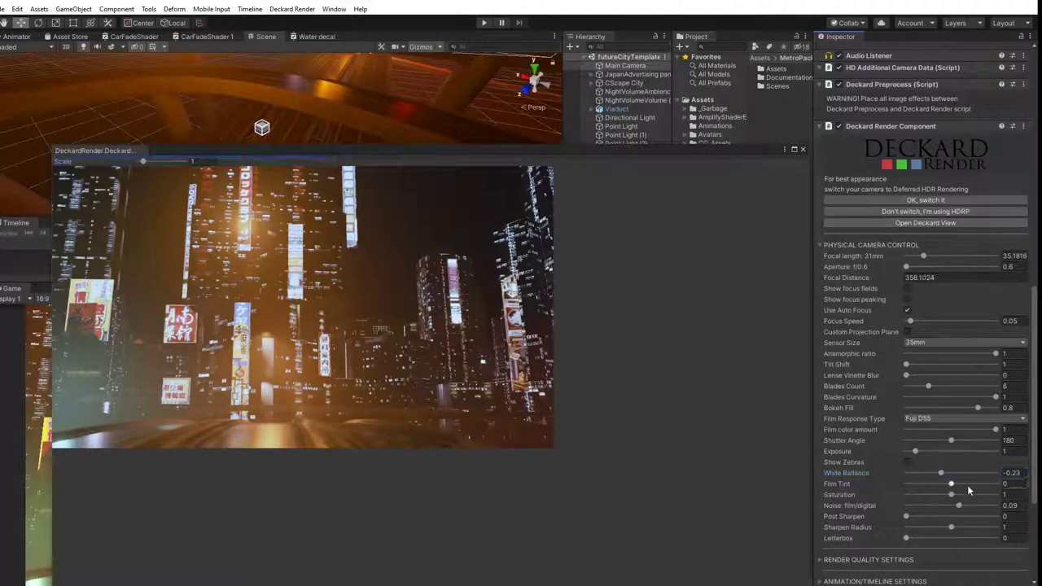
left_click(966, 485)
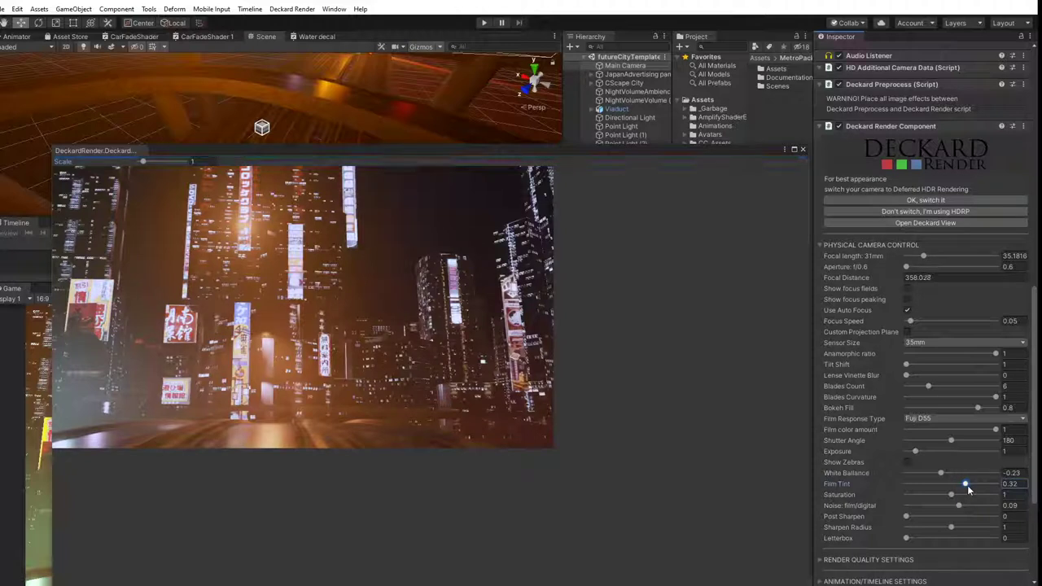
mouse_move(950, 476)
left_mouse_down()
mouse_move(932, 483)
mouse_move(965, 474)
mouse_move(937, 474)
left_mouse_up()
left_click(940, 484)
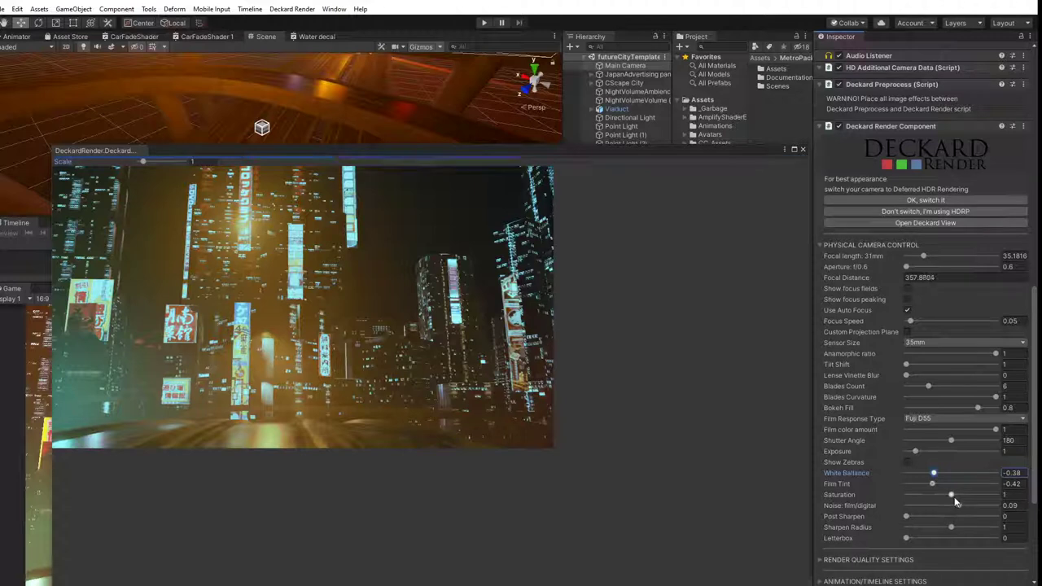
Set the camera's saturation to about 1.17 and post sharpen to about 0.12, with letterbox at 0.
left_click_drag(954, 495, 958, 499)
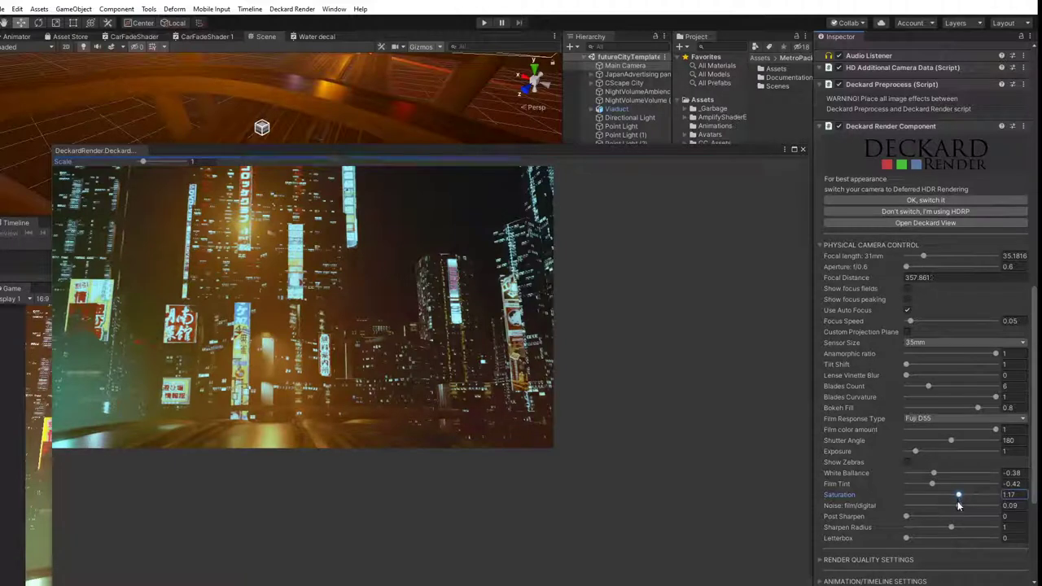
left_click_drag(912, 516, 915, 517)
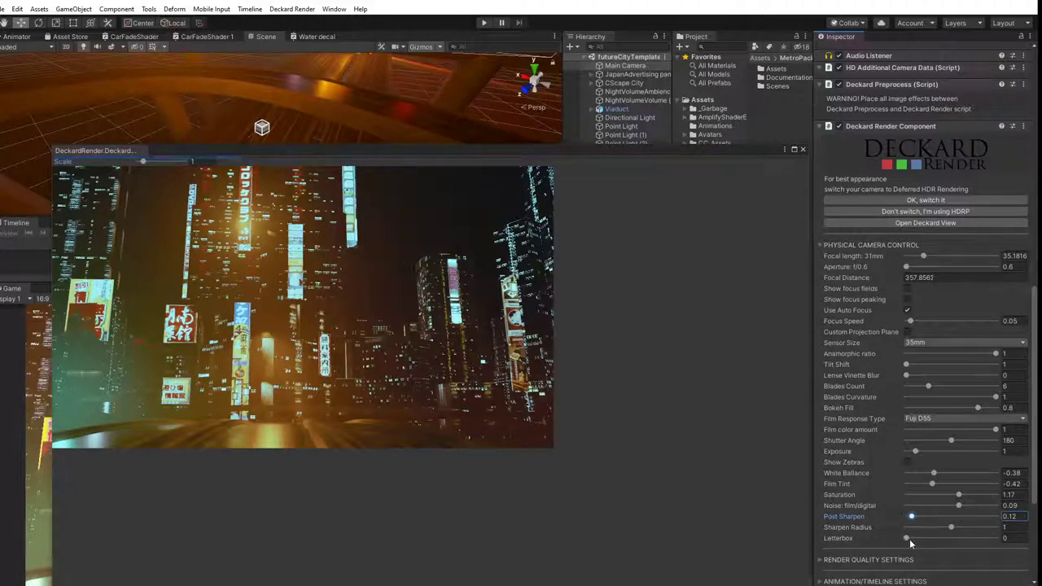
left_click_drag(908, 540, 855, 529)
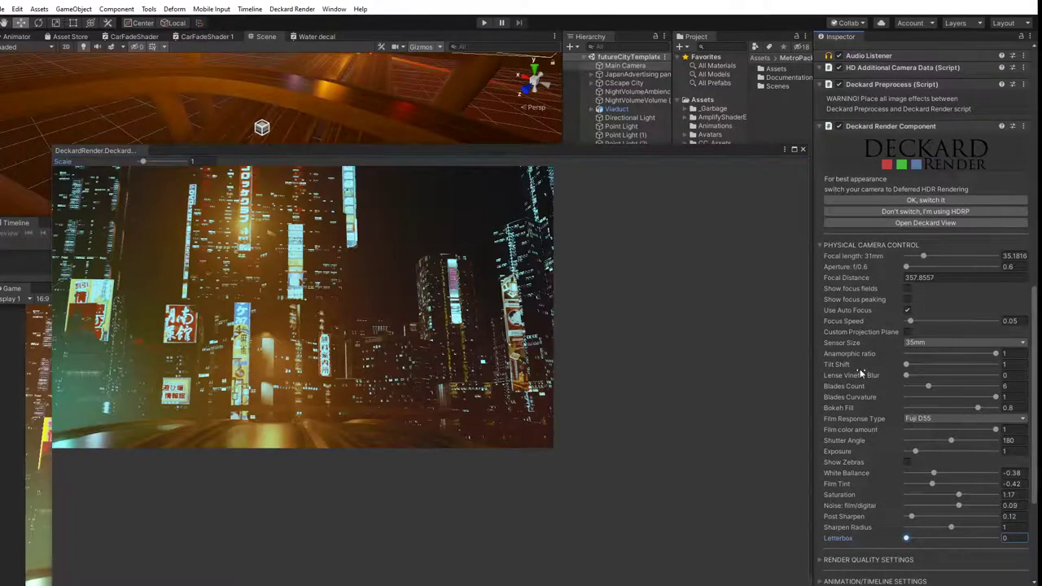
Try the Fuji D65 and Canon film responses on the render and restore Fuji D55.
left_click(934, 417)
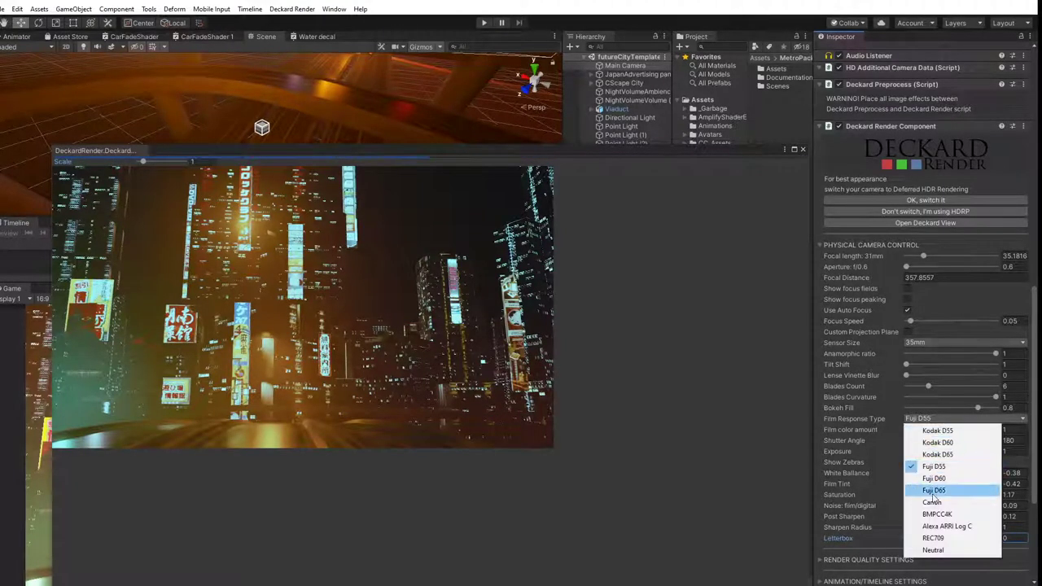
left_click(935, 493)
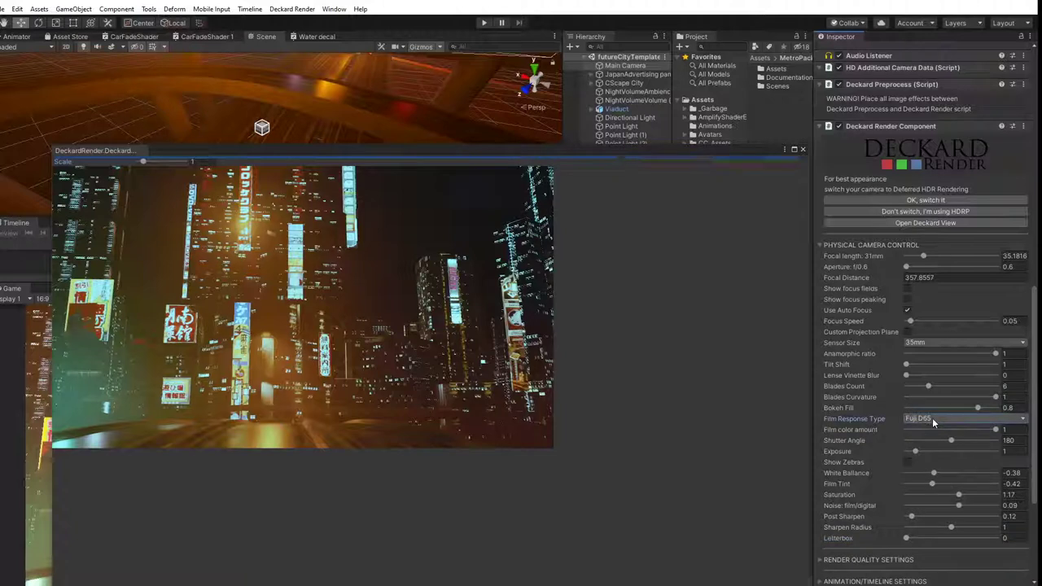
left_click(934, 417)
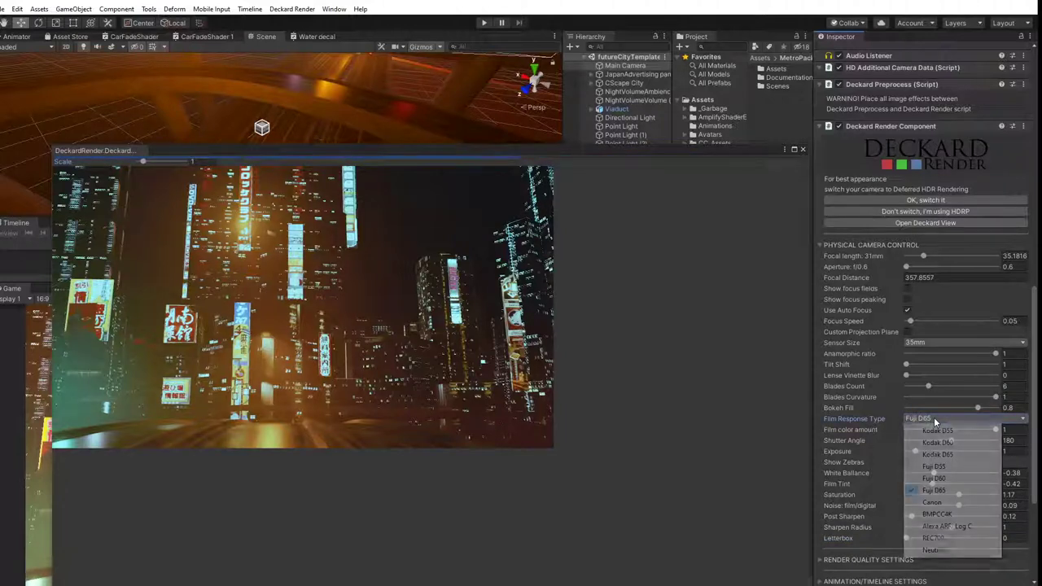
left_click(935, 502)
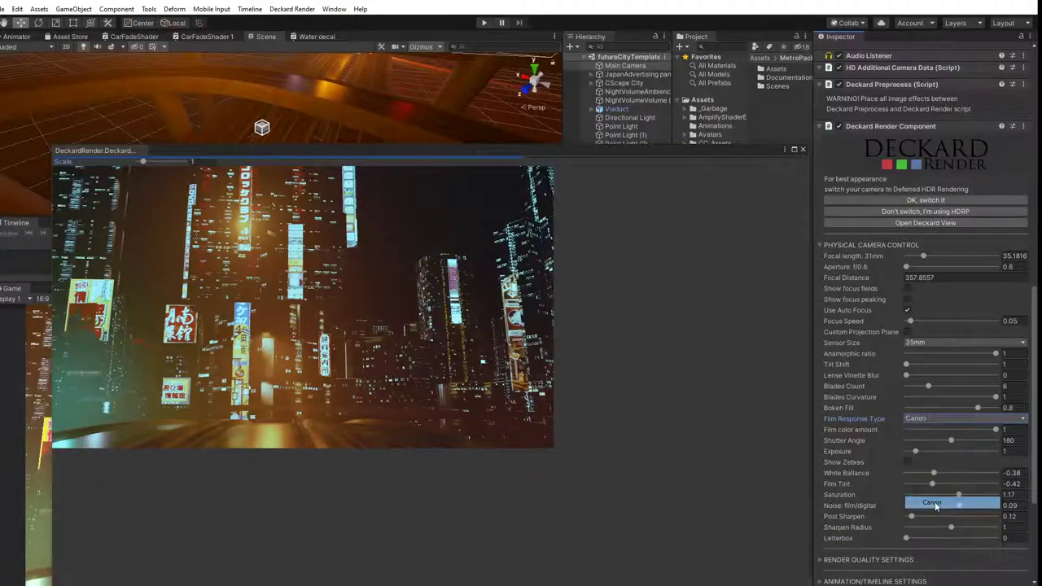
left_click(941, 419)
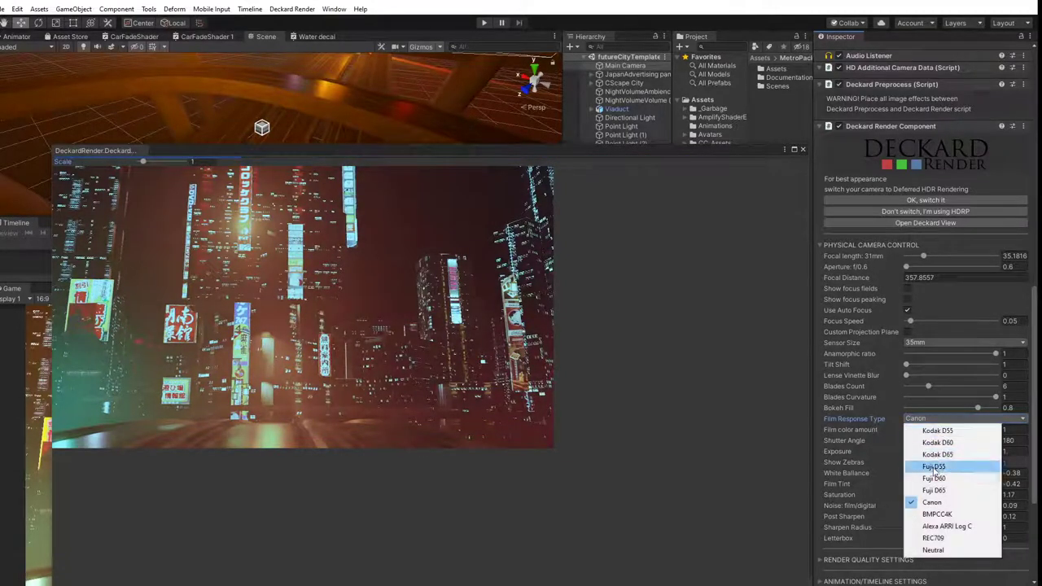
left_click(937, 467)
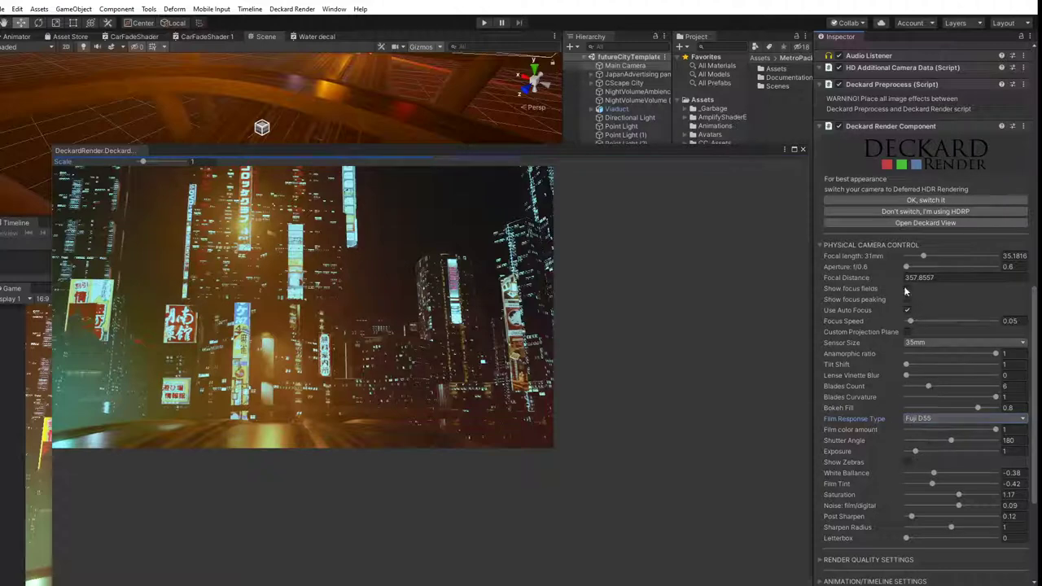
Move the floating Deckard View window to uncover more of the Scene view, Hierarchy and Game view.
left_click_drag(474, 153, 608, 210)
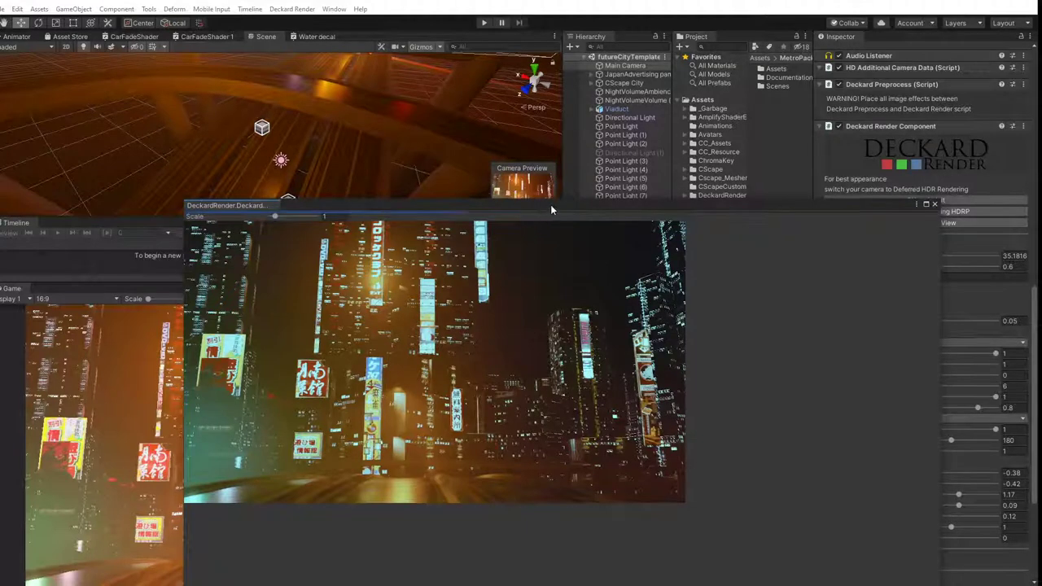
left_click_drag(551, 205, 583, 196)
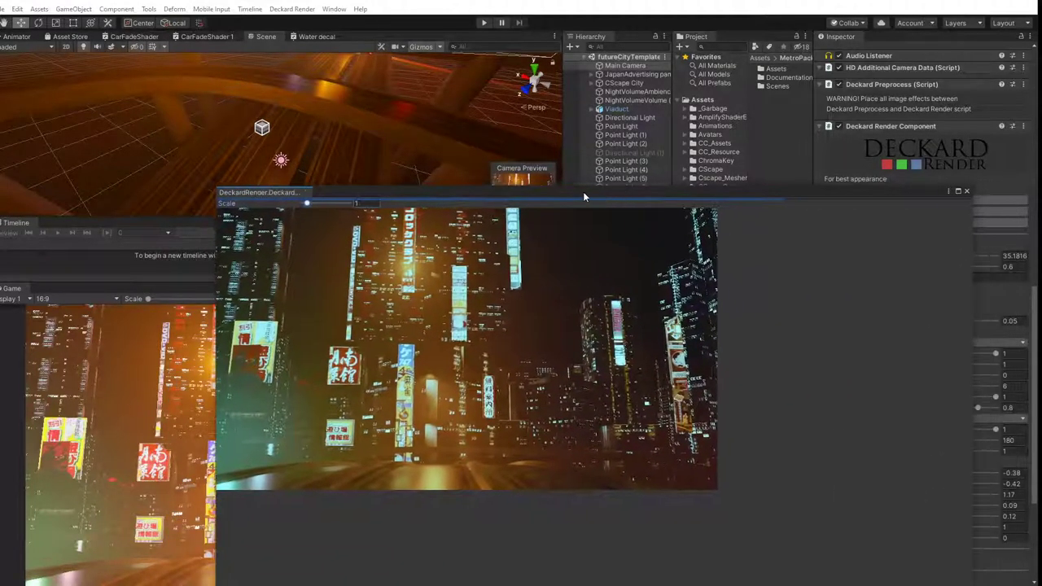